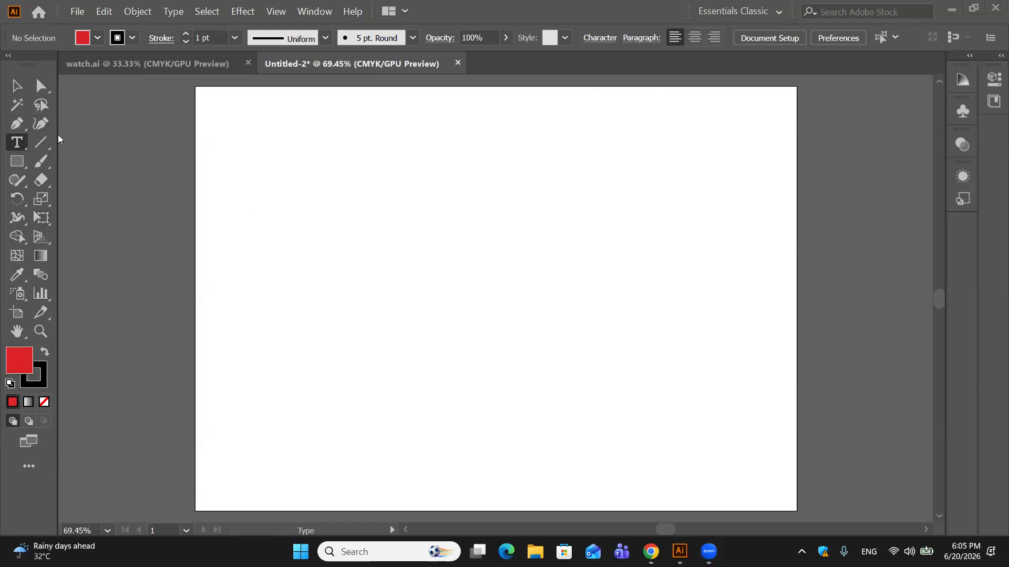
Step: Create a point text reading "this is line one" near the top of the artboard with the Type tool
click(316, 127)
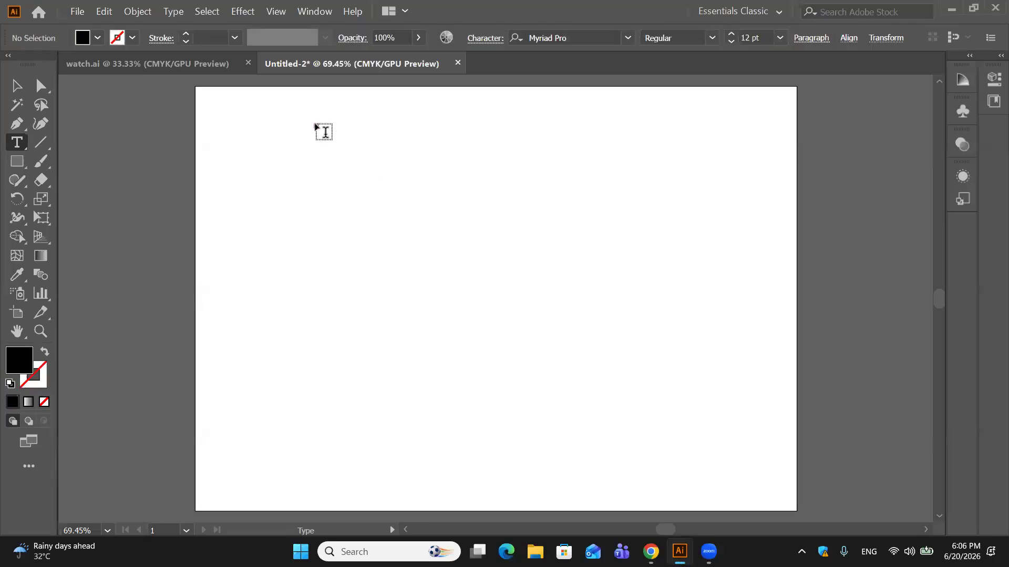
key(Escape)
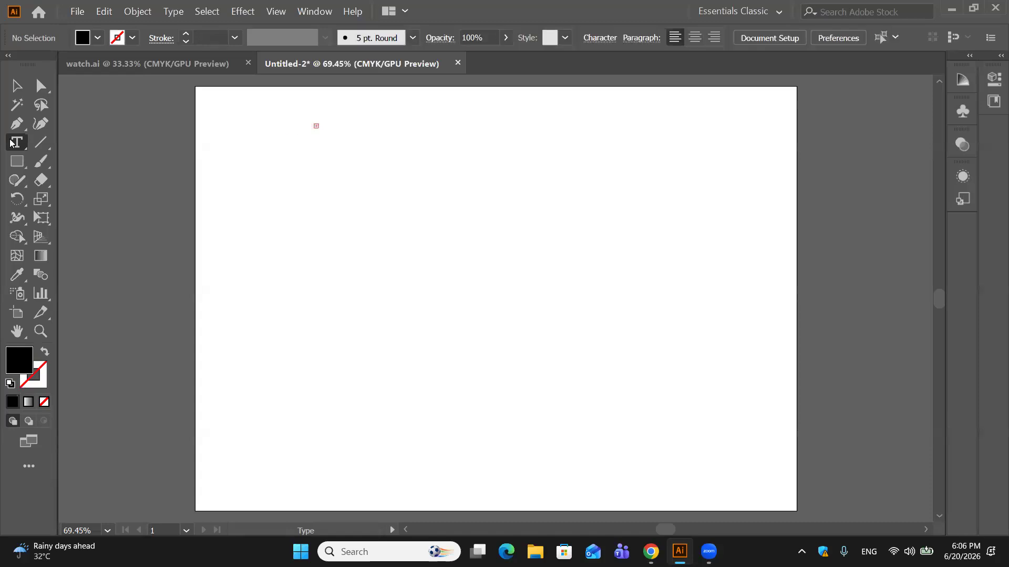
right_click(24, 144)
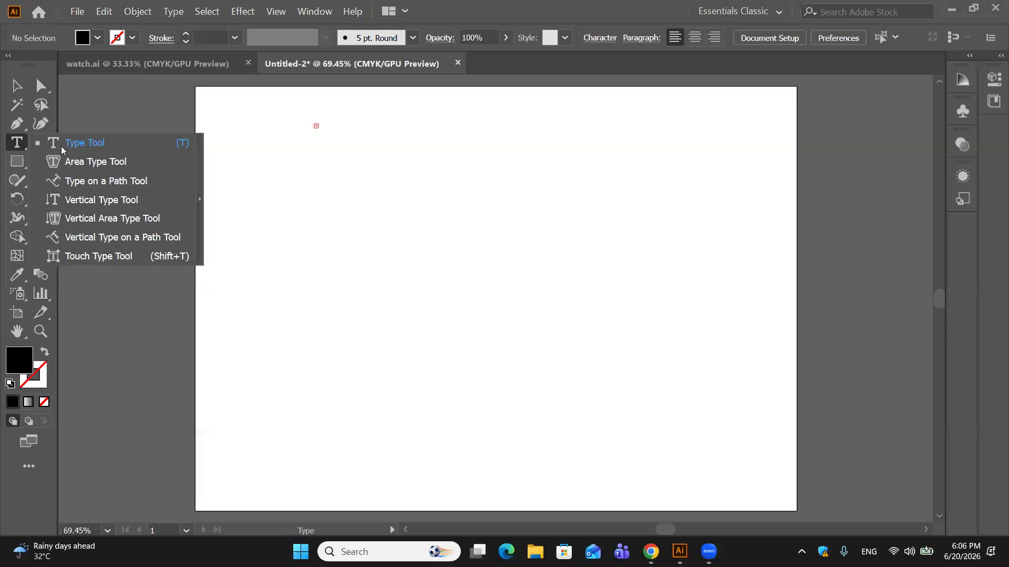
click(73, 143)
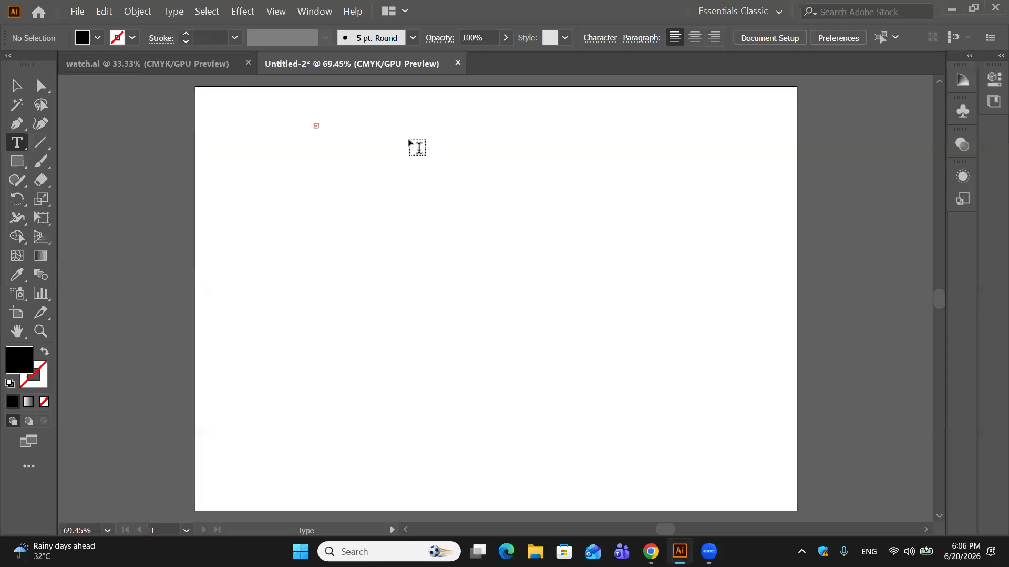
click(409, 142)
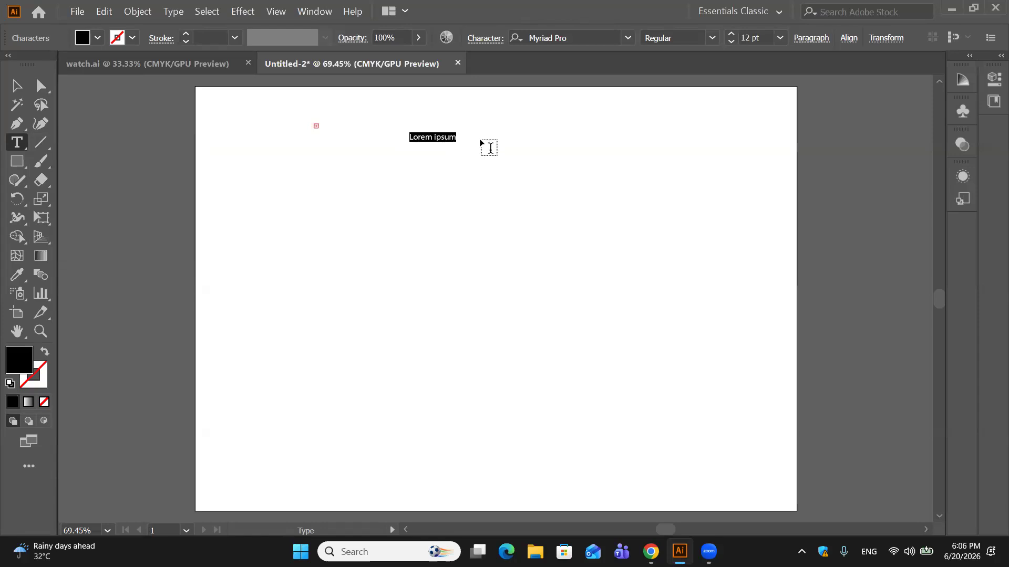
text(this is line one)
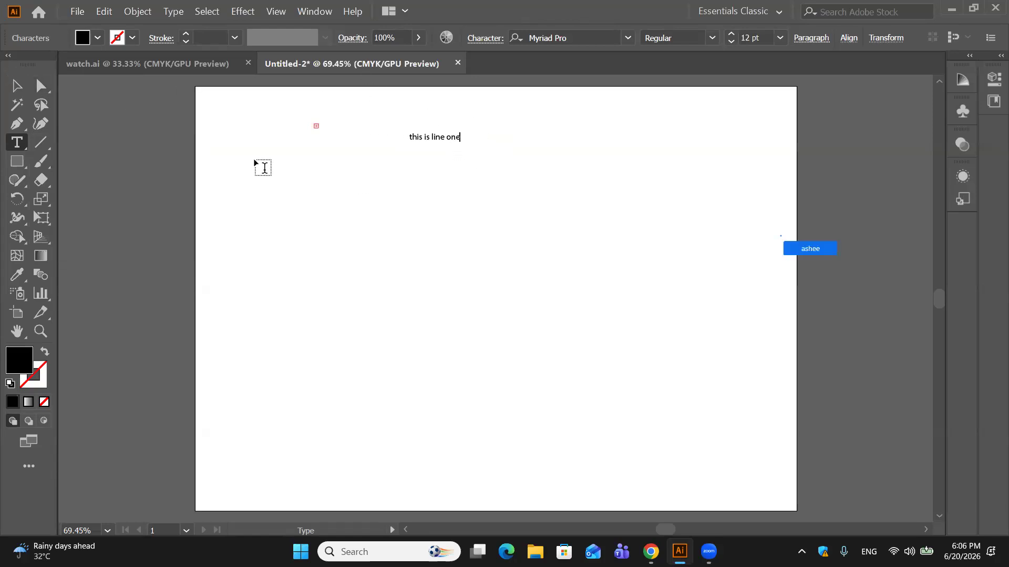
key(Escape)
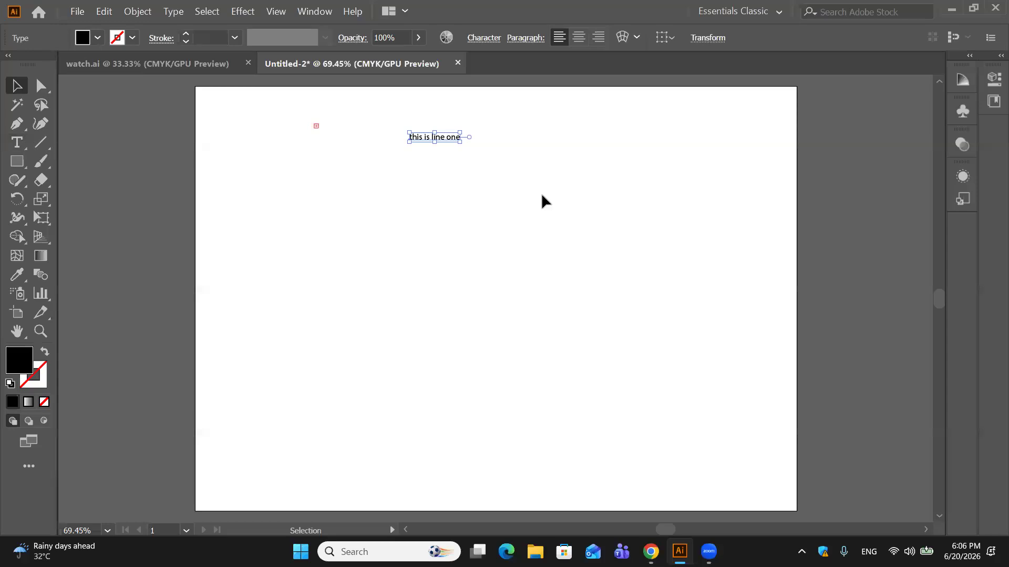
Step: Set the "this is line one" text's font size to 60 pt and shift it to fit near the artboard's top centre
key(a)
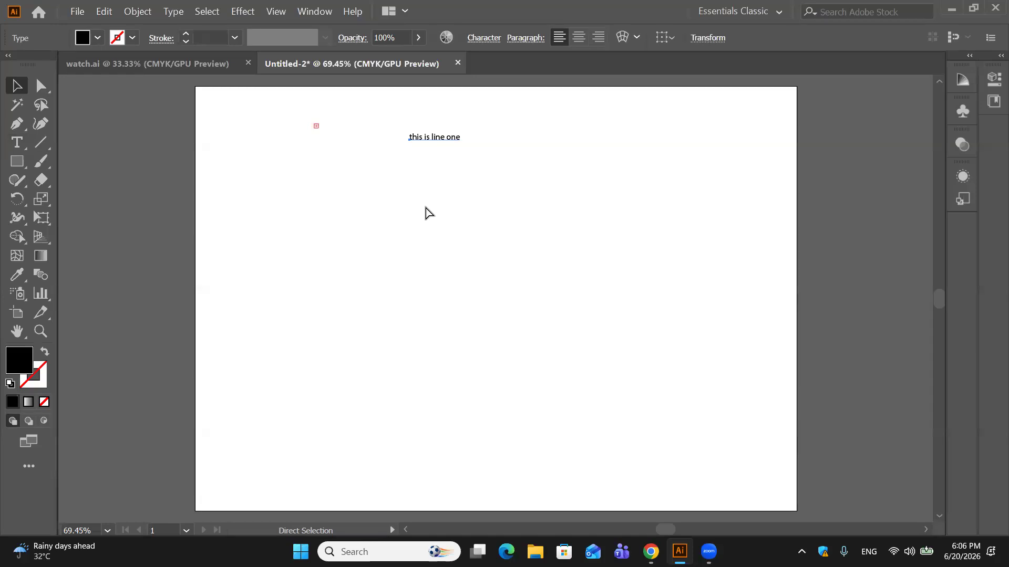
key(v)
key(ctrl+t)
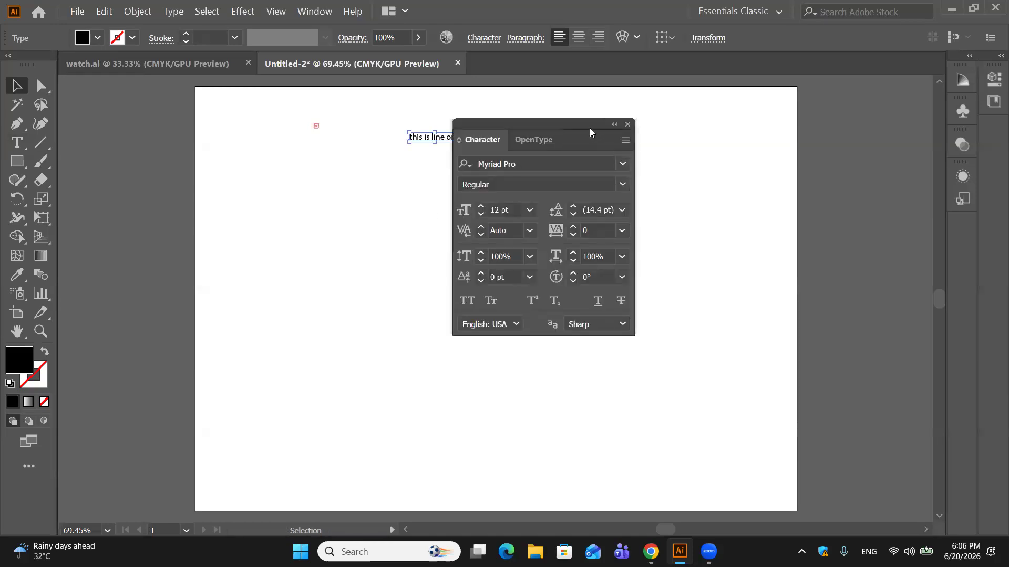
drag(579, 122, 734, 101)
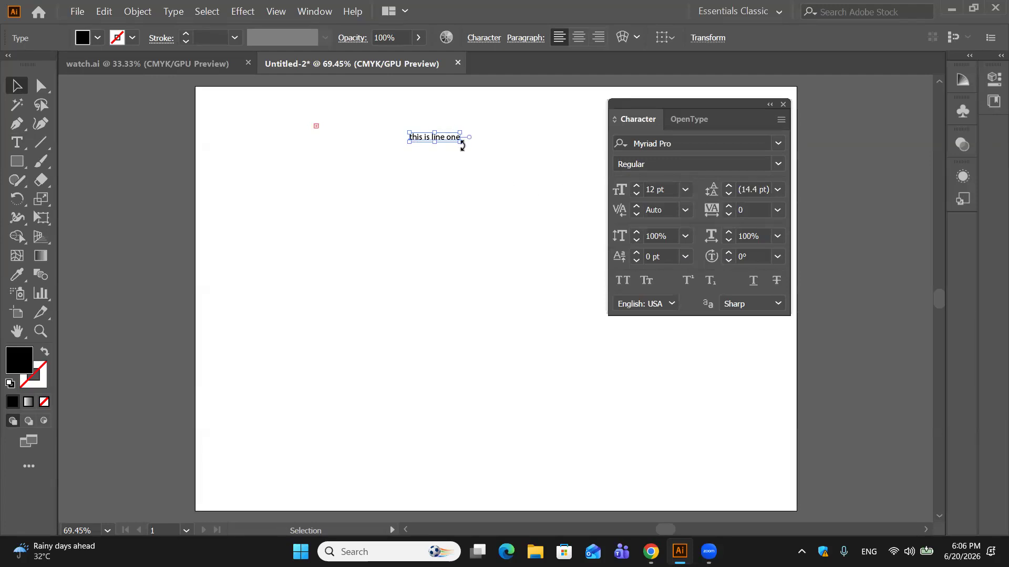
click(685, 190)
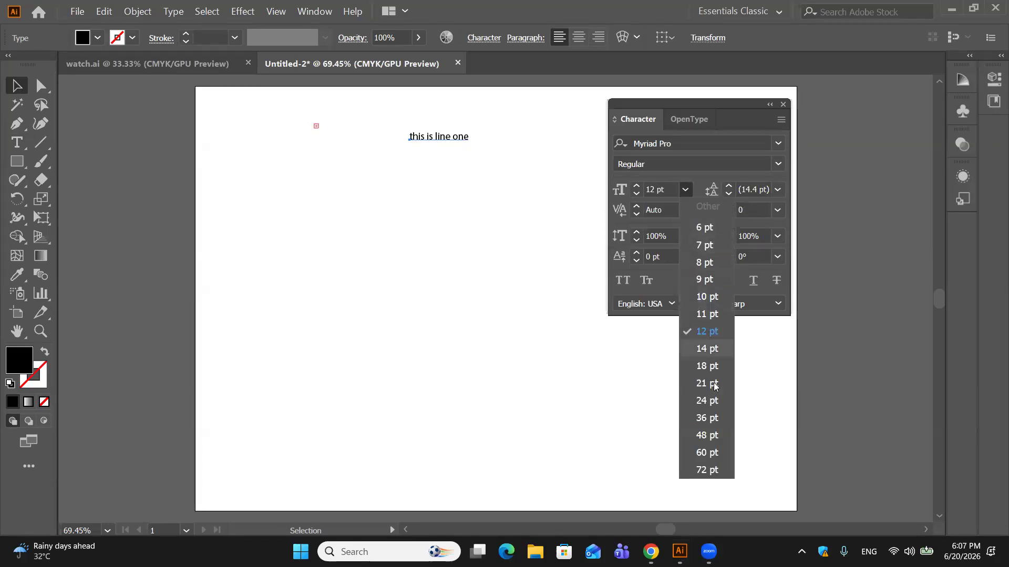
click(706, 453)
drag(690, 107, 787, 142)
drag(625, 131, 553, 126)
click(466, 172)
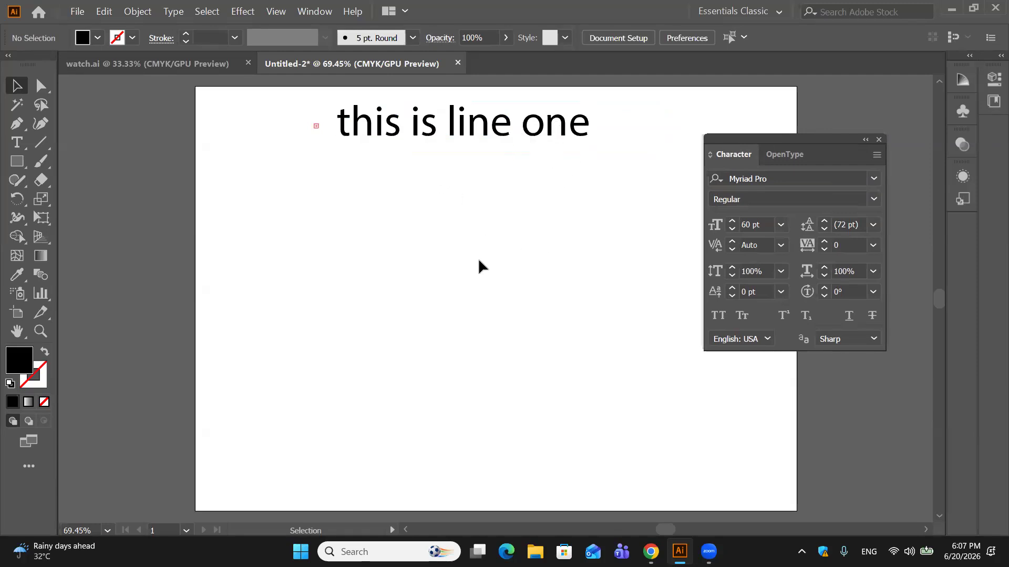
Step: Start a second point text just below the first one, reading "this is line one"
click(18, 145)
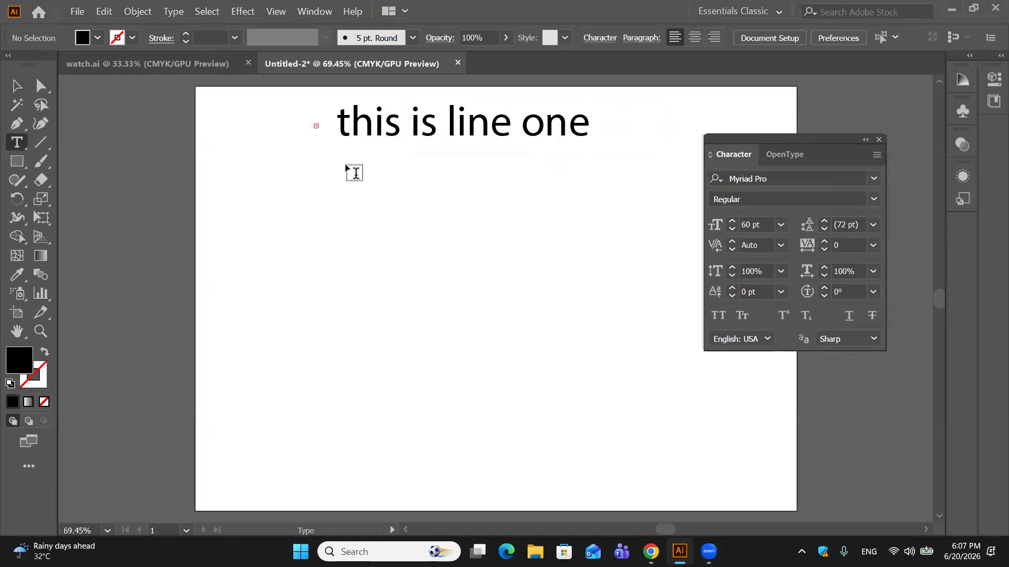
click(345, 166)
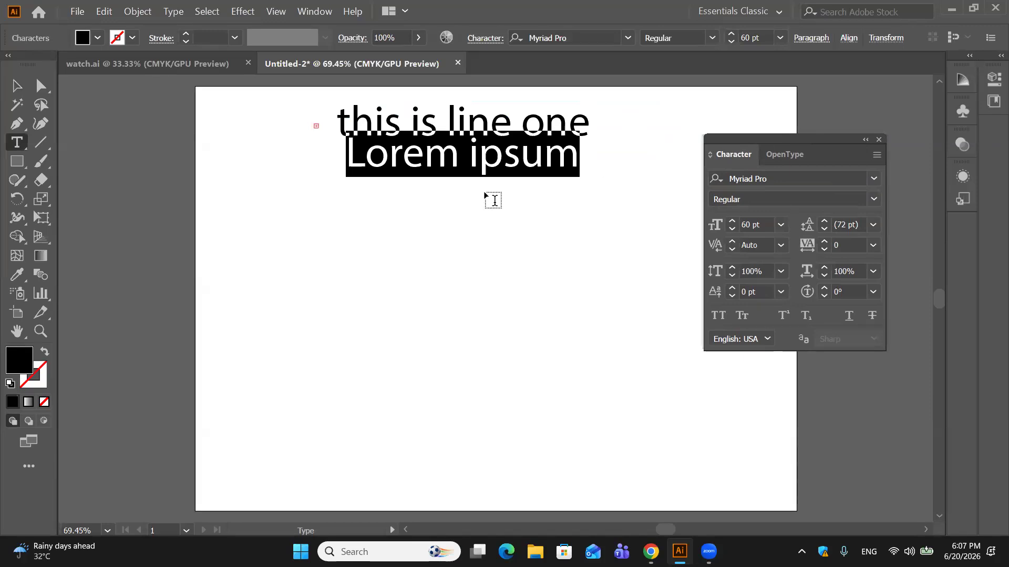
text(th)
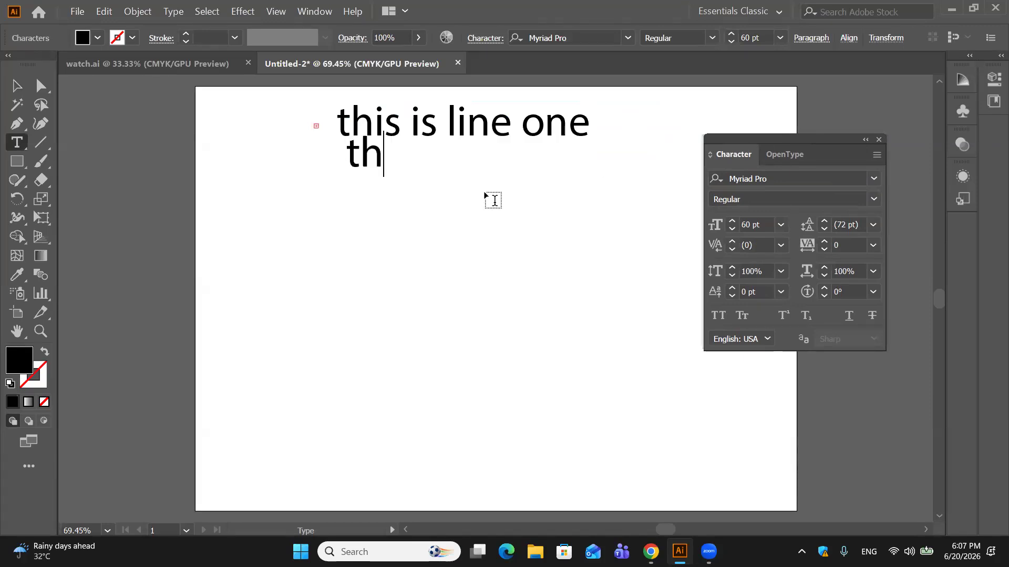
text(is )
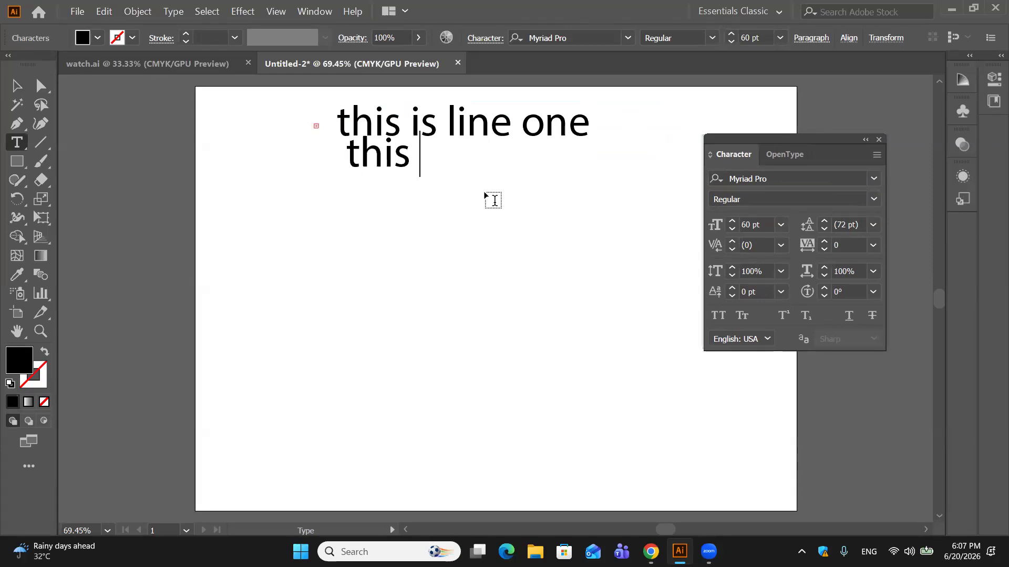
text(is lin)
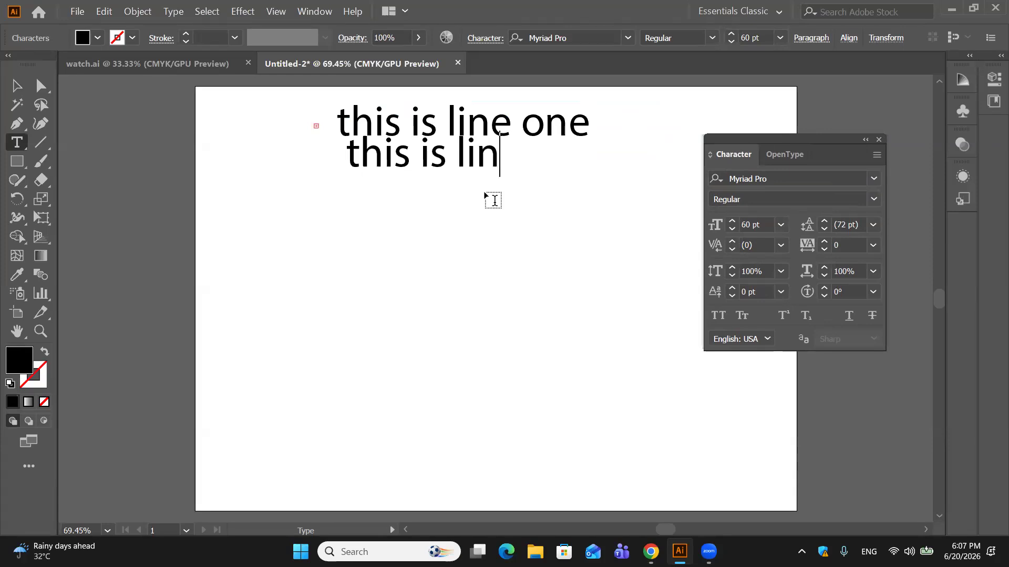
text(e om)
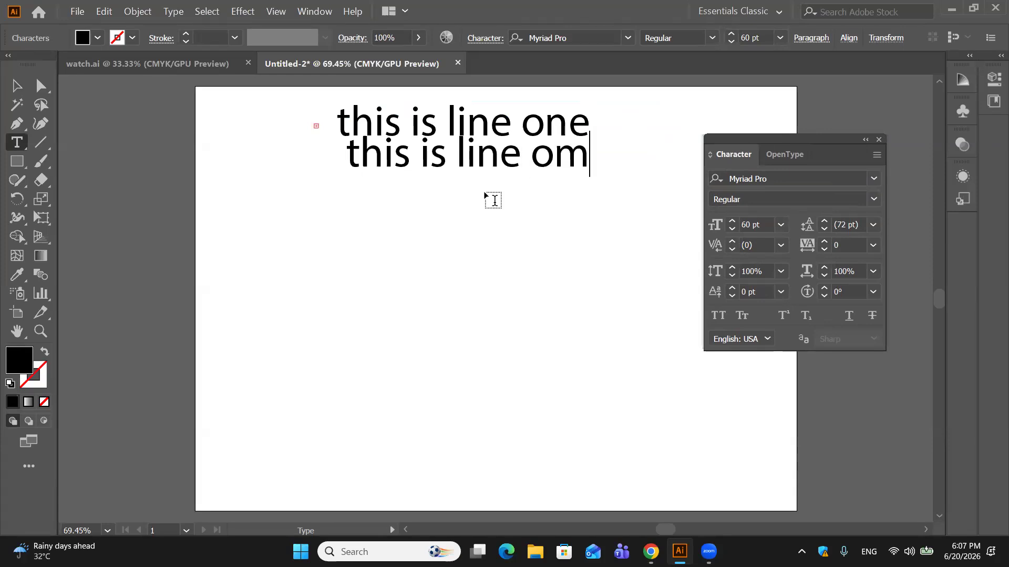
key(BackSpace)
text(ne)
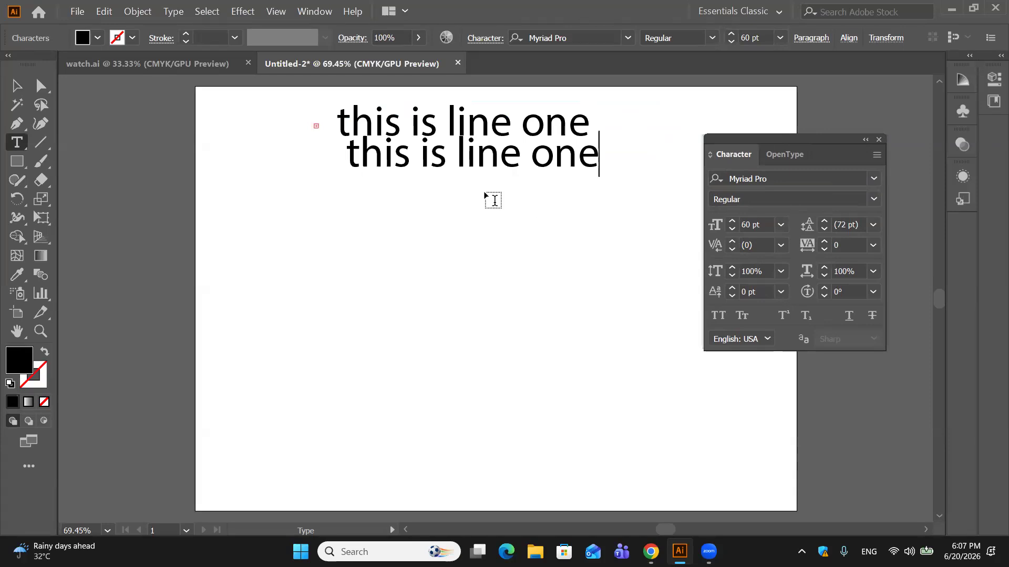
Step: Add a second line "this is line two" plus an empty line to the new text and finish text editing
key(Return)
text(this )
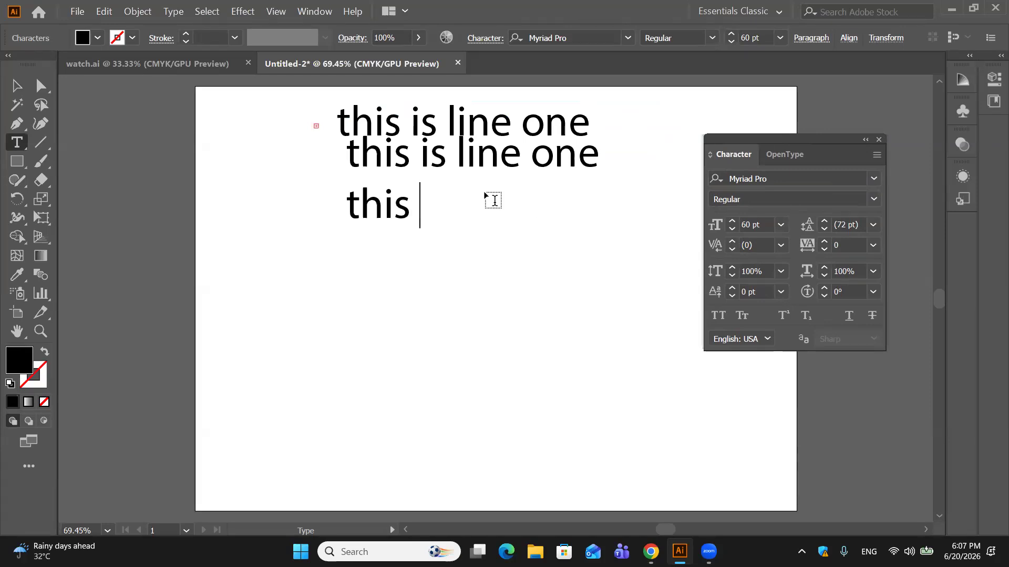
text(is line two)
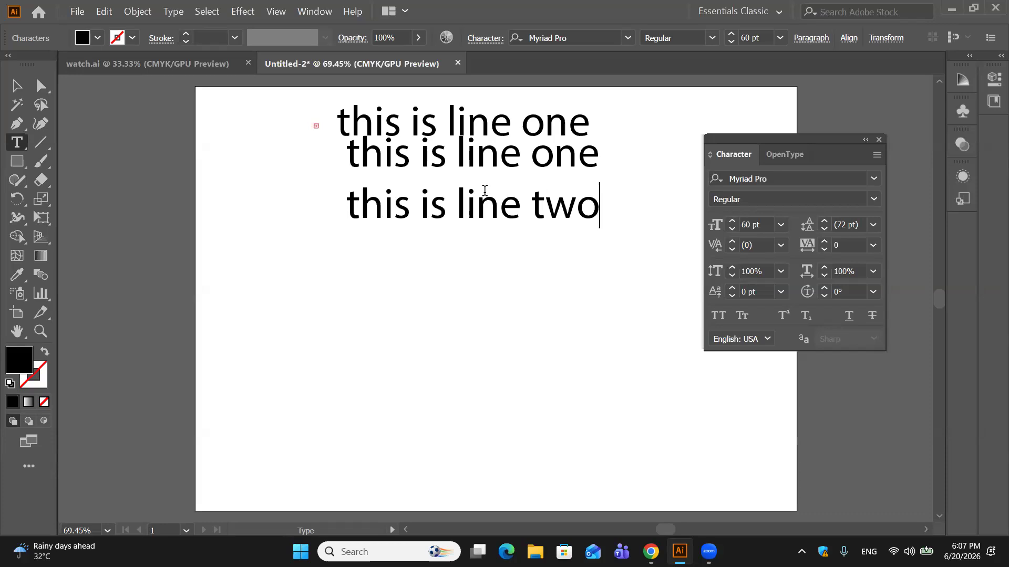
key(Return)
click(16, 85)
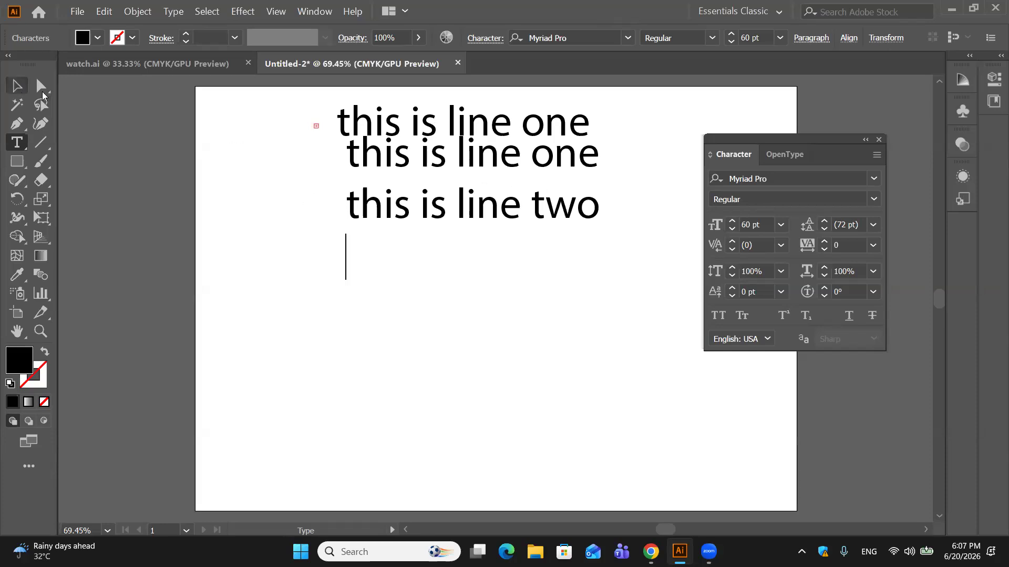
Step: Separate the two text objects, moving the single line toward the artboard's upper right and the two-line text just beneath it
drag(537, 214, 452, 351)
drag(392, 302, 252, 302)
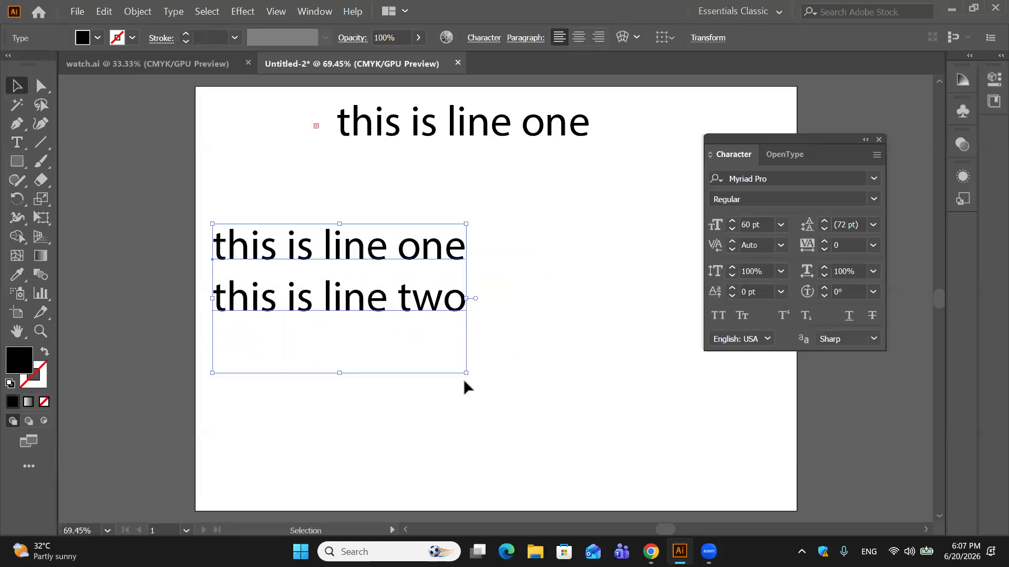
drag(316, 249, 304, 271)
drag(585, 121, 687, 129)
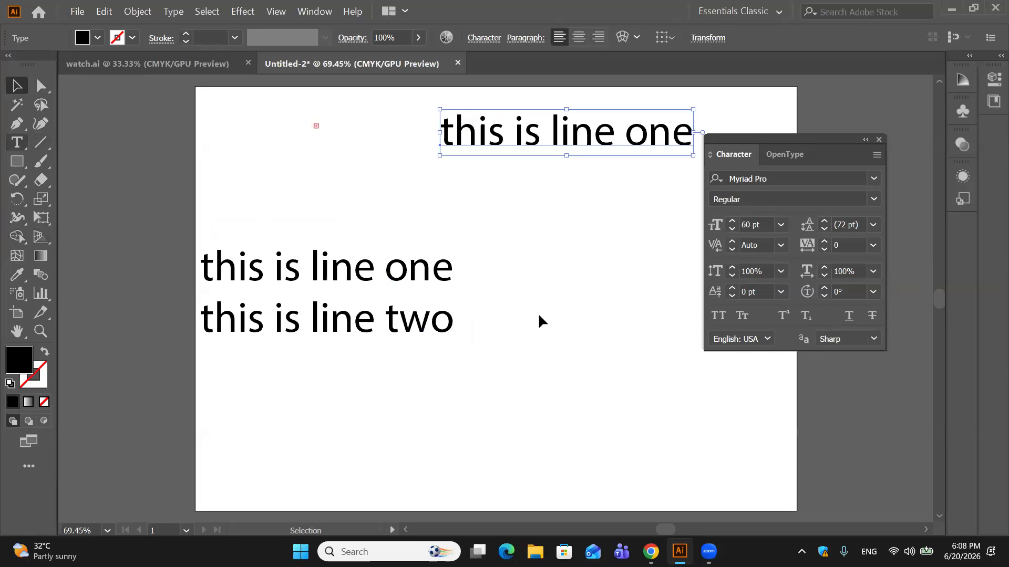
drag(423, 282, 586, 205)
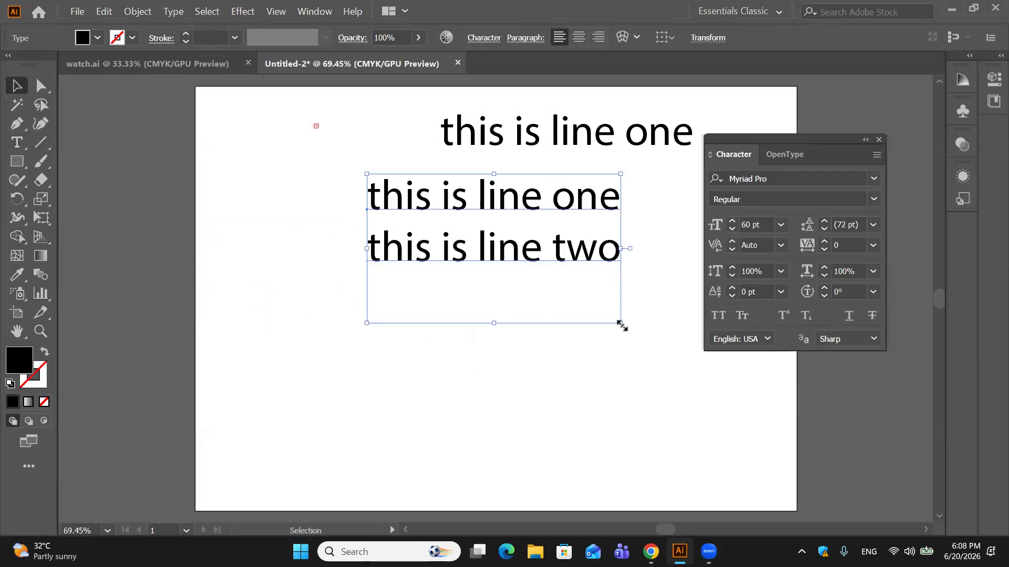
Step: Try stretching the two-line text taller by its bounding box and undo the scaling
drag(622, 326, 621, 375)
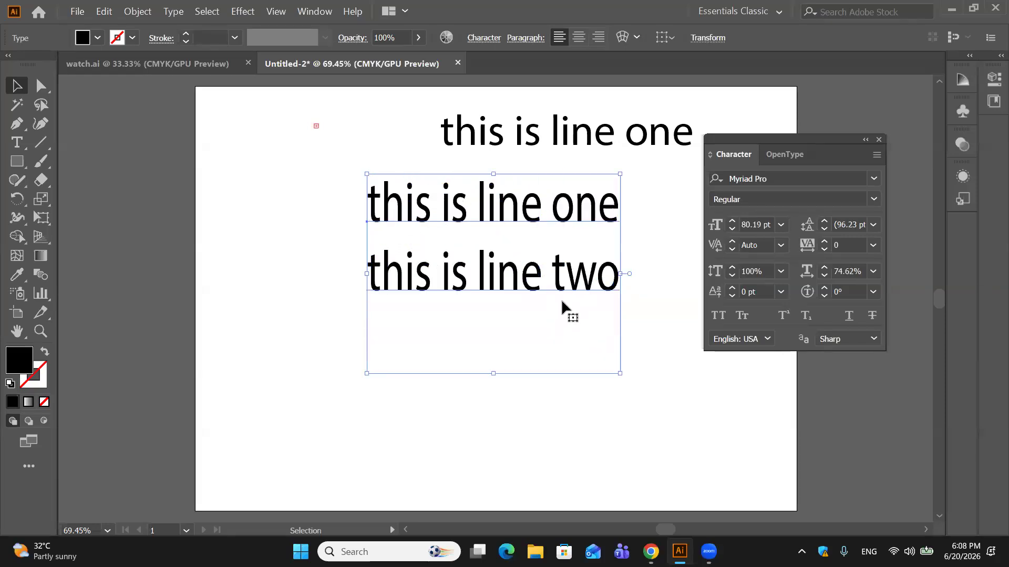
key(ctrl+z)
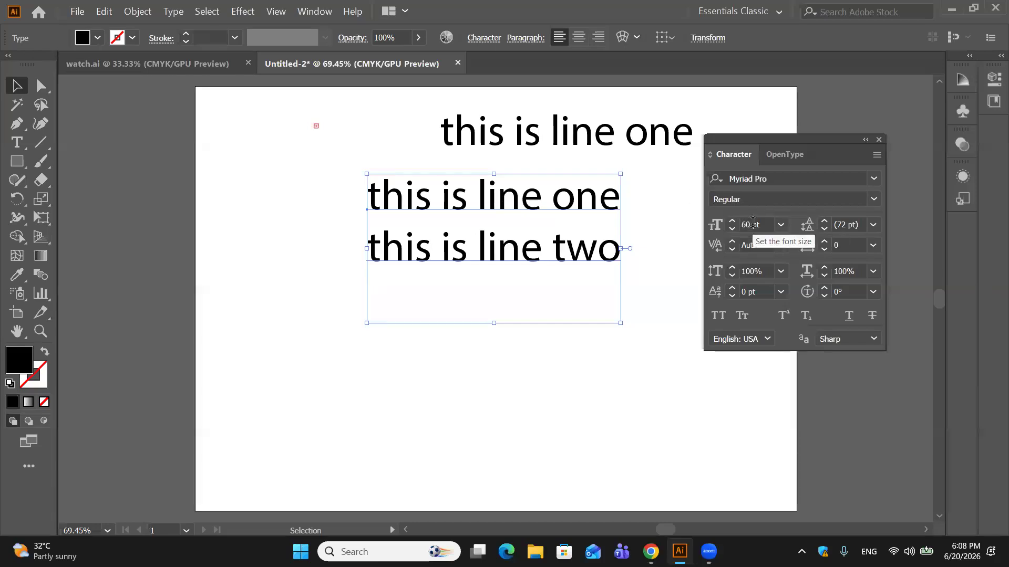
Step: Set the two-line text's font size to 24 pt and then 36 pt, and move it to the artboard's upper left
click(780, 225)
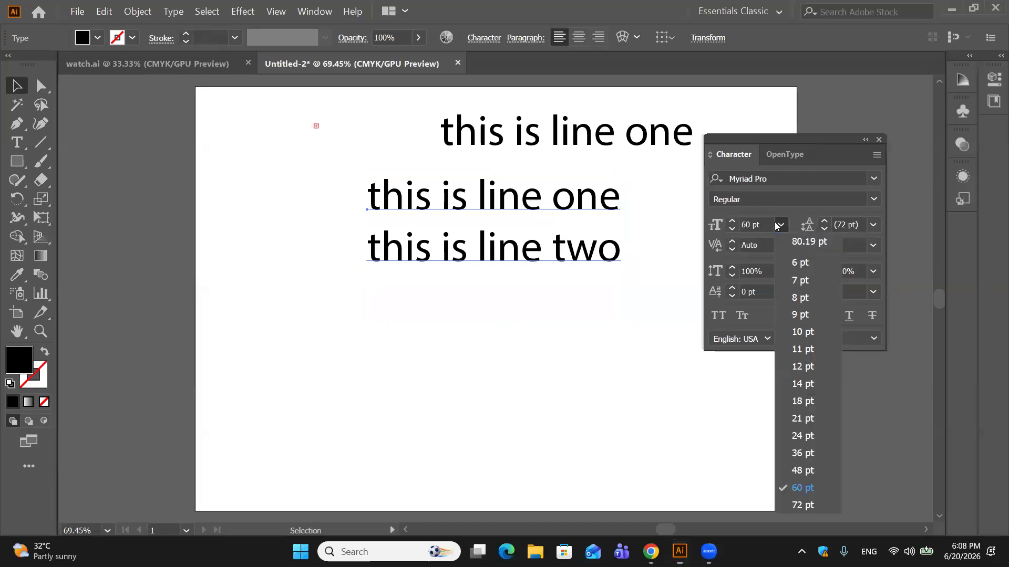
click(803, 436)
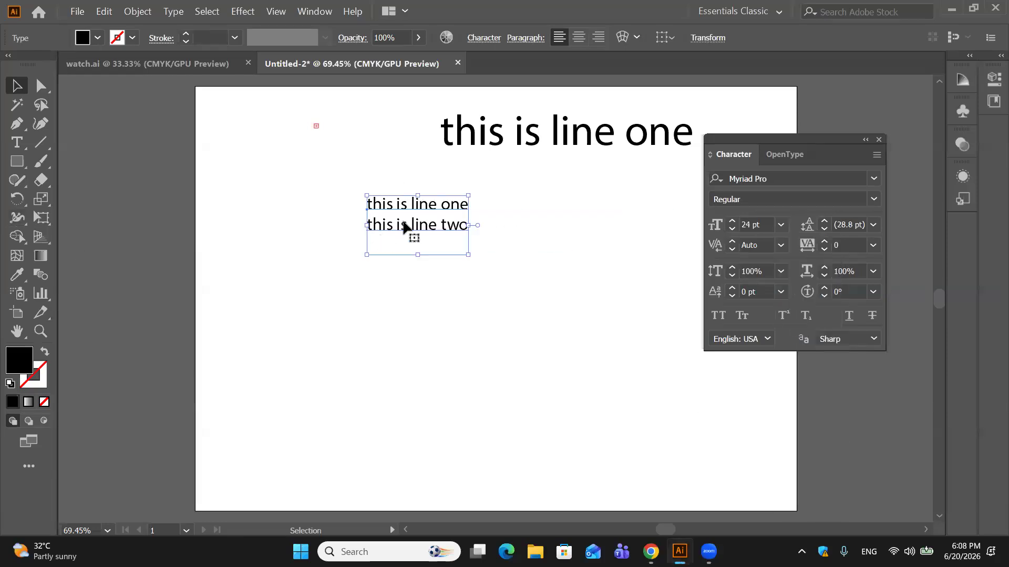
click(779, 225)
click(802, 453)
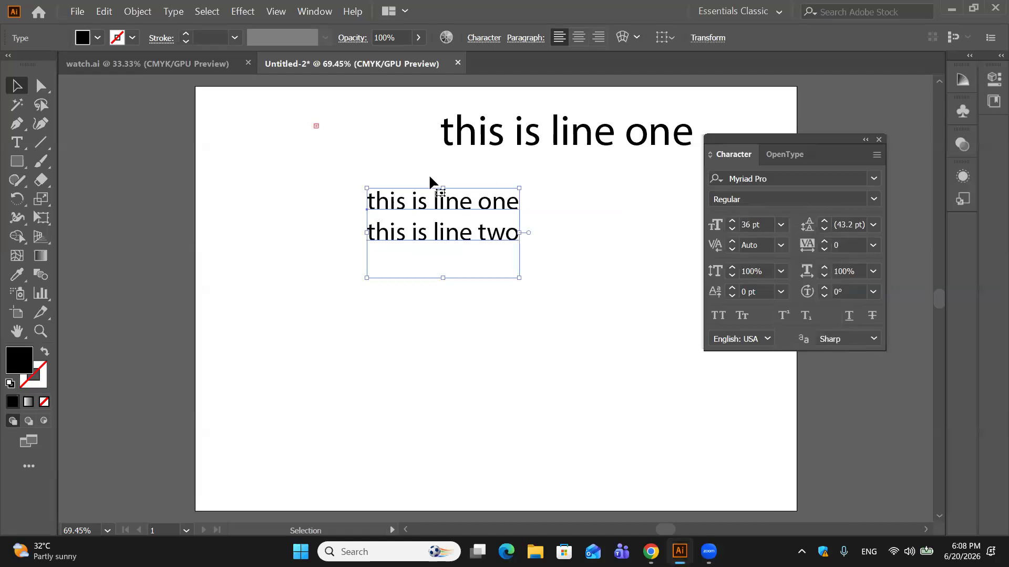
drag(388, 186, 263, 155)
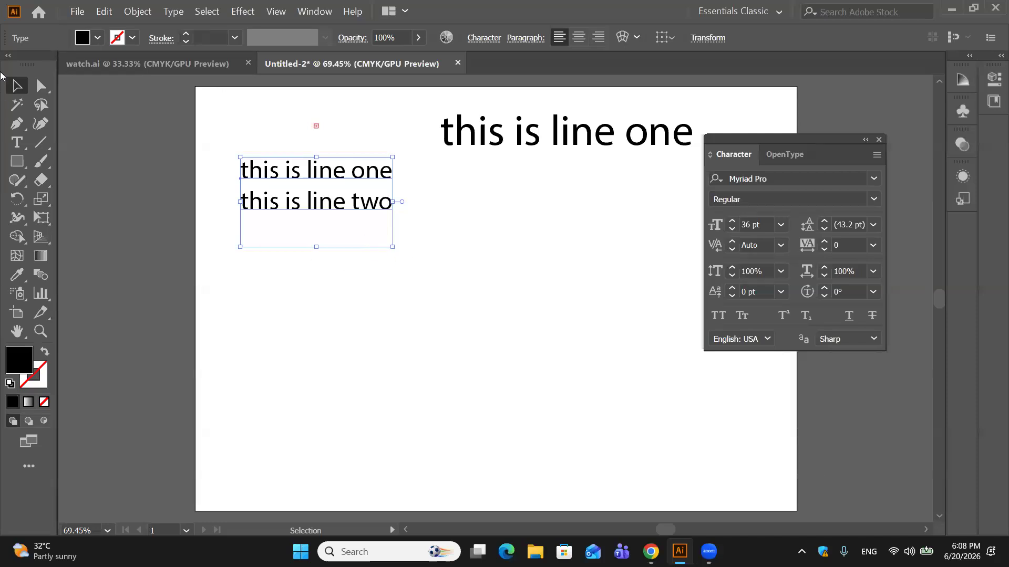
Step: Try appending "nkflfkh;gljh;" to the end of "this is line two" and undo the addition
click(17, 143)
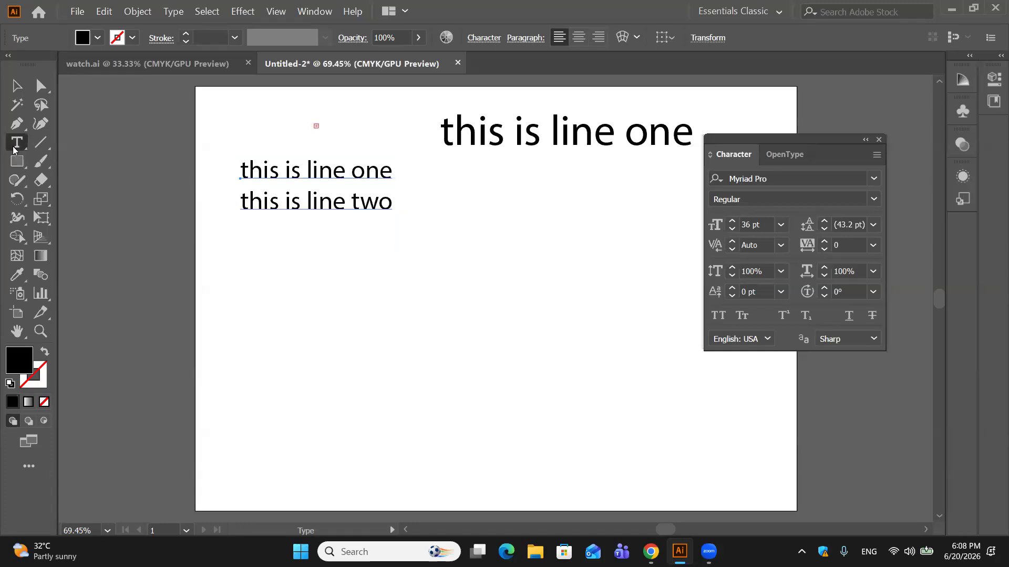
click(388, 198)
text(nkflfkh;gljh;)
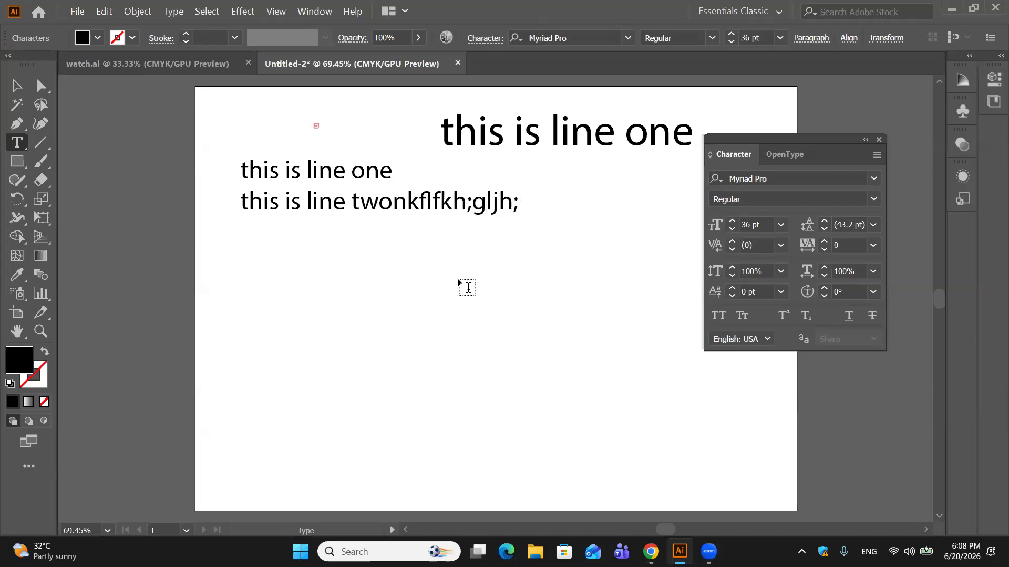
click(14, 86)
click(283, 370)
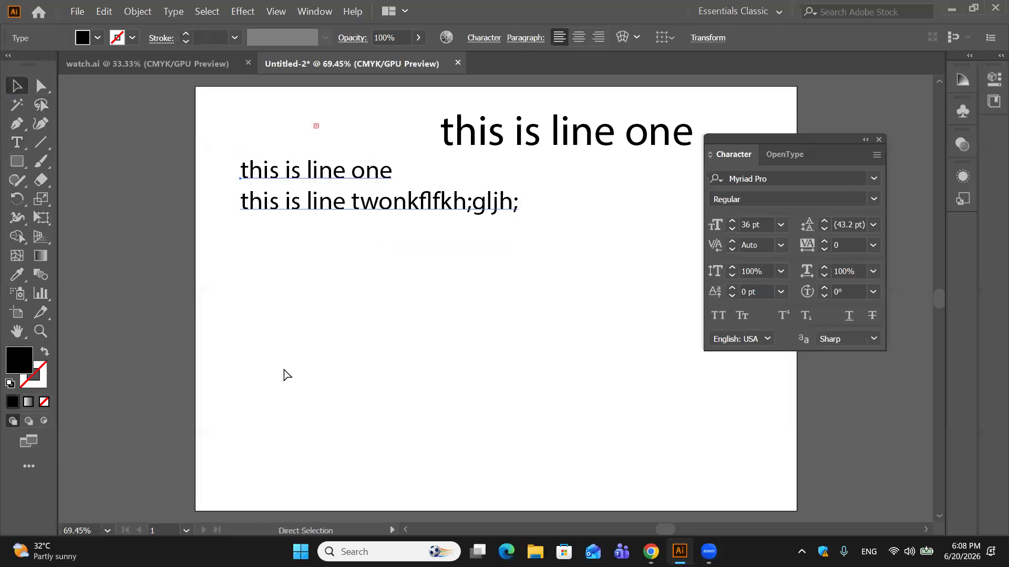
key(ctrl+z)
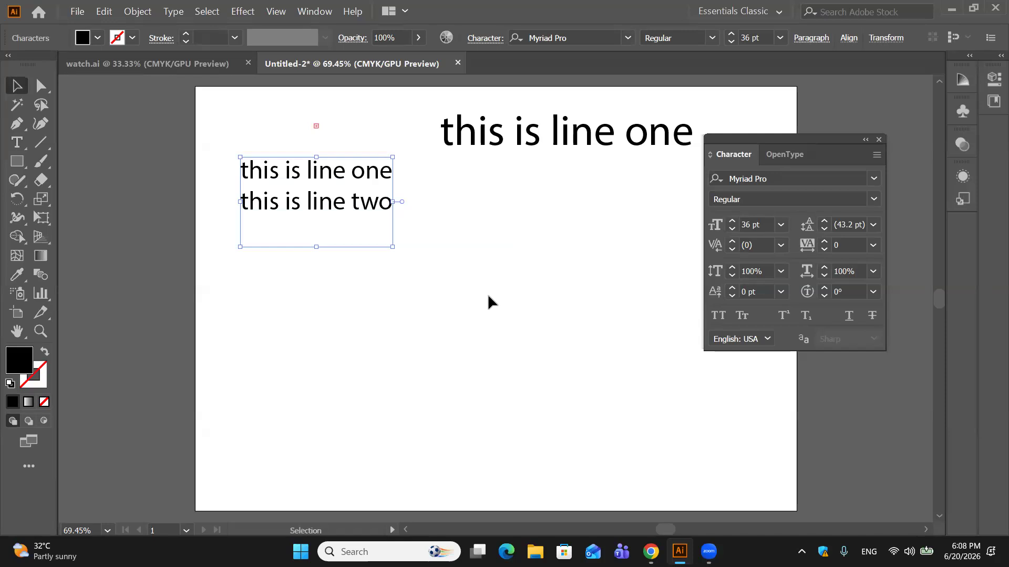
Step: Undo the last move of the two-line text and delete both text objects from the artboard
key(ctrl+z)
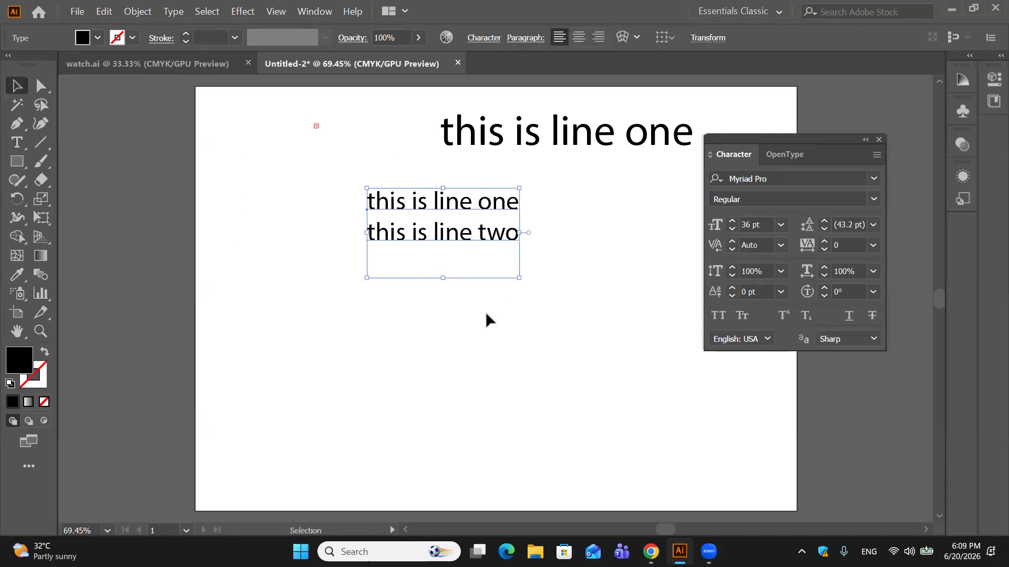
click(486, 315)
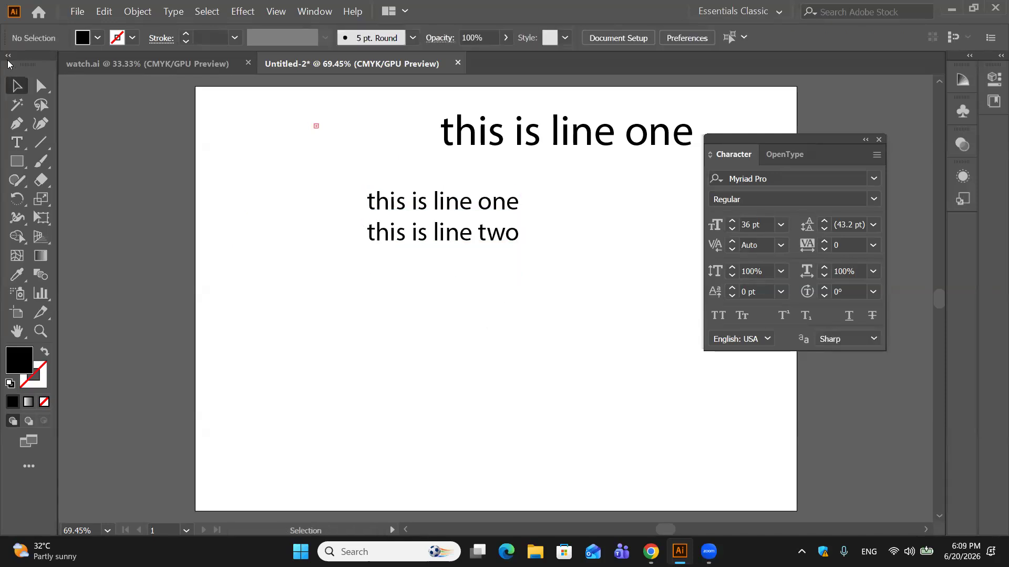
click(11, 141)
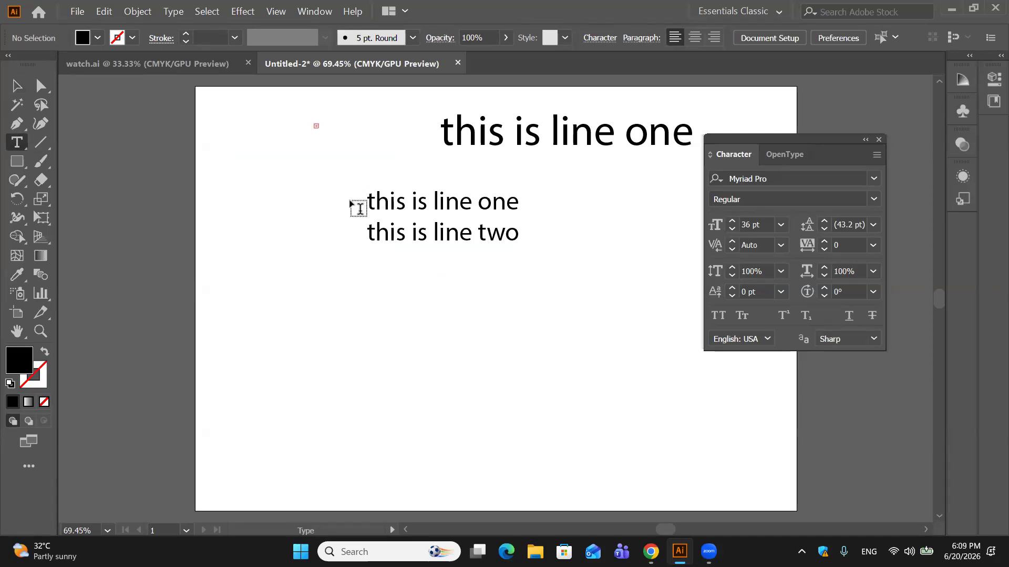
key(v)
drag(284, 103, 612, 289)
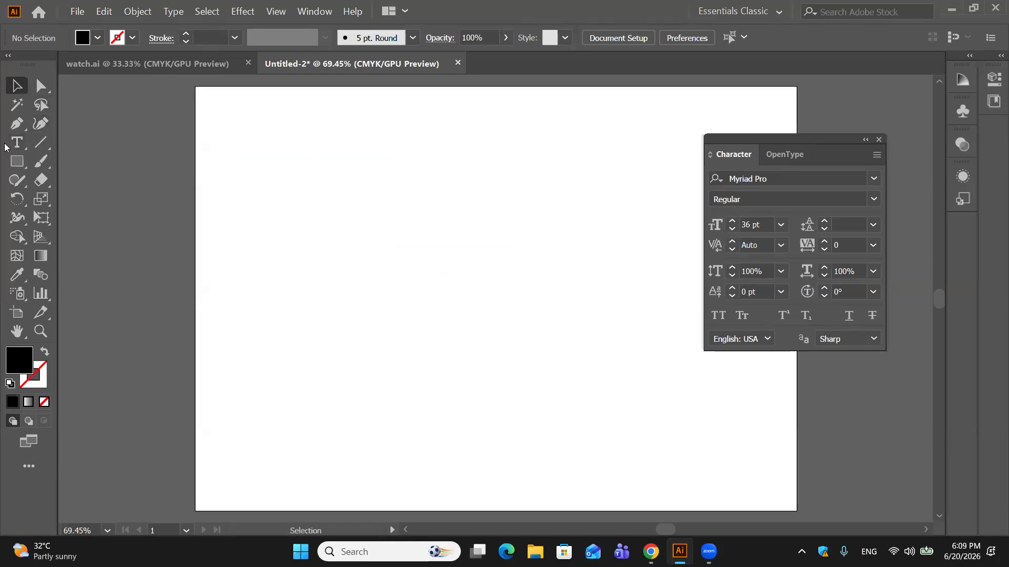
Step: Create an area text frame covering most of the artboard, filled with placeholder text, and set its font size to 11 pt
key(t)
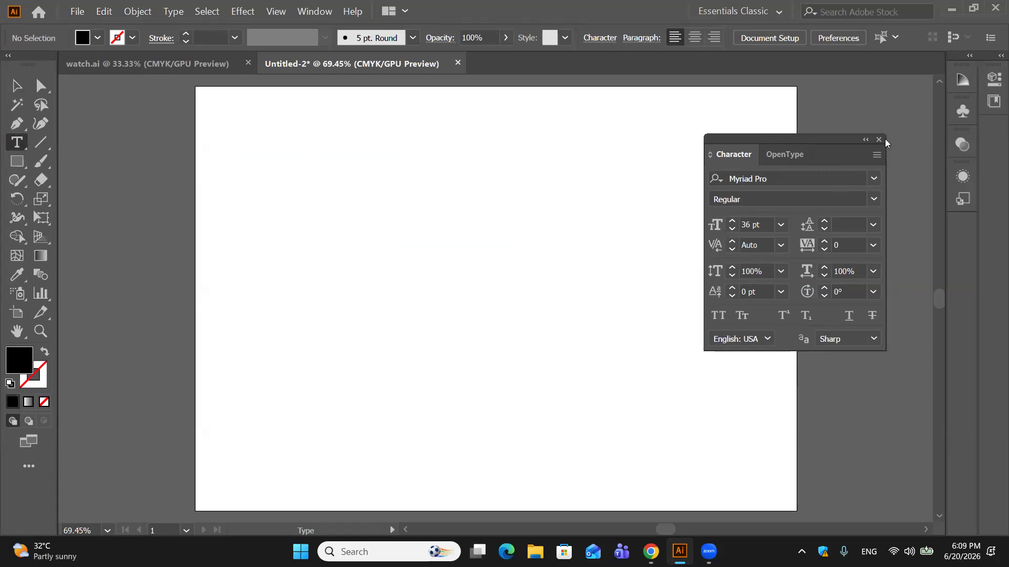
drag(829, 143, 892, 137)
drag(219, 107, 763, 480)
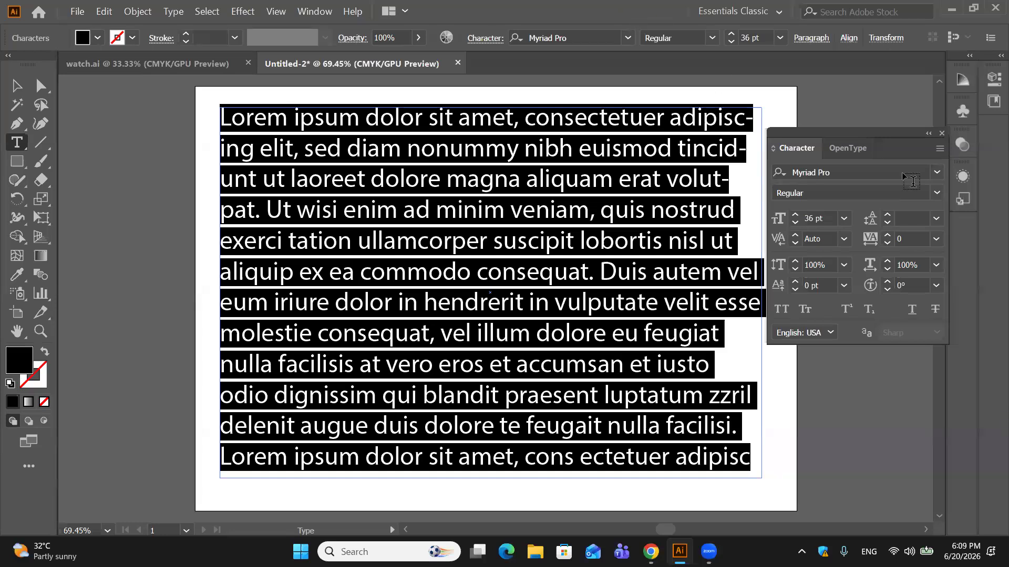
click(843, 219)
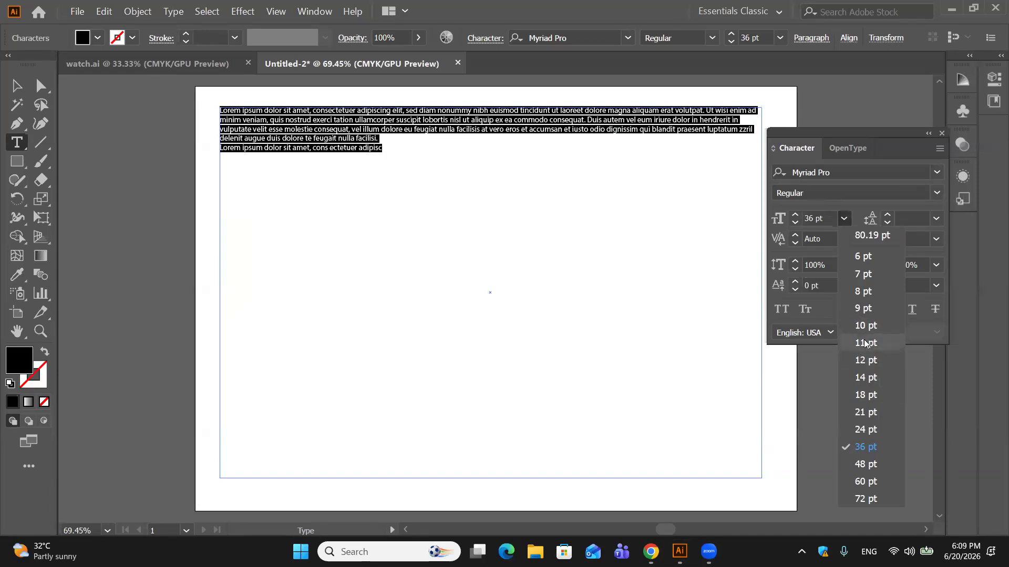
click(866, 343)
click(16, 85)
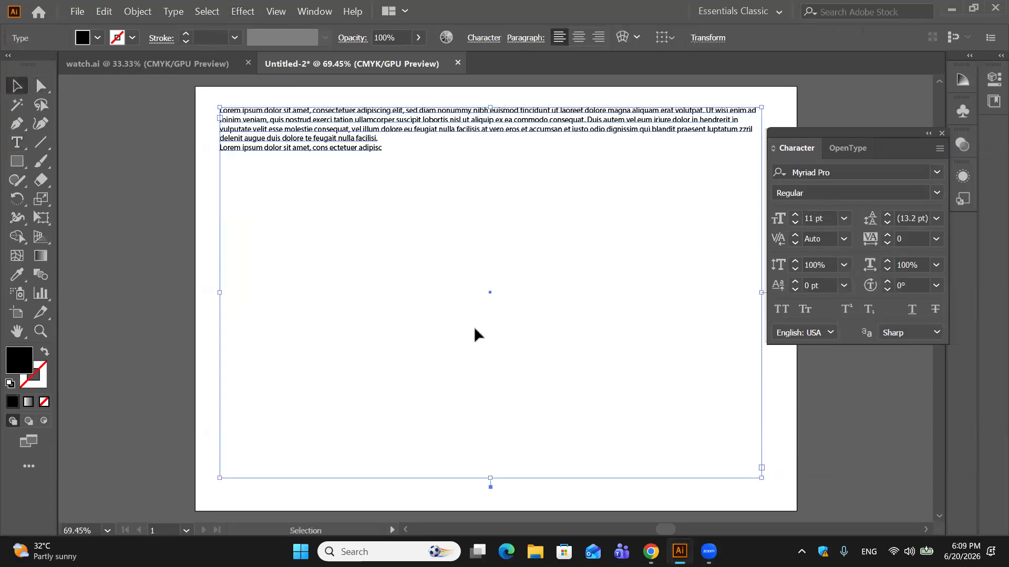
Step: Append filler text to the end of the placeholder paragraph, starting with "ndklkb';glnmld,;b,f" and continuing over further lines to "snkdhm,l"
click(17, 141)
click(377, 148)
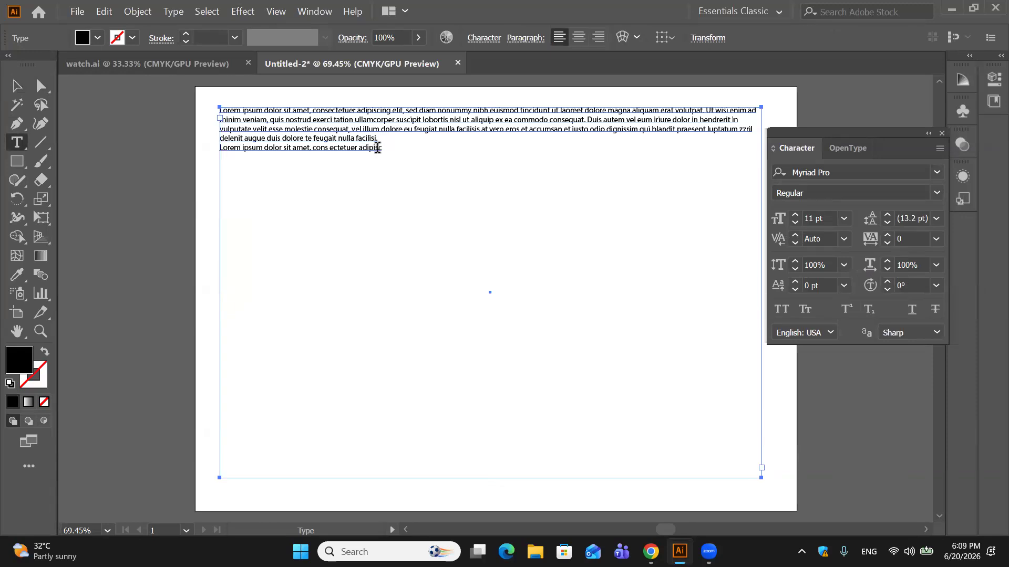
click(382, 147)
text(ndklkb';glnmld,;b,f)
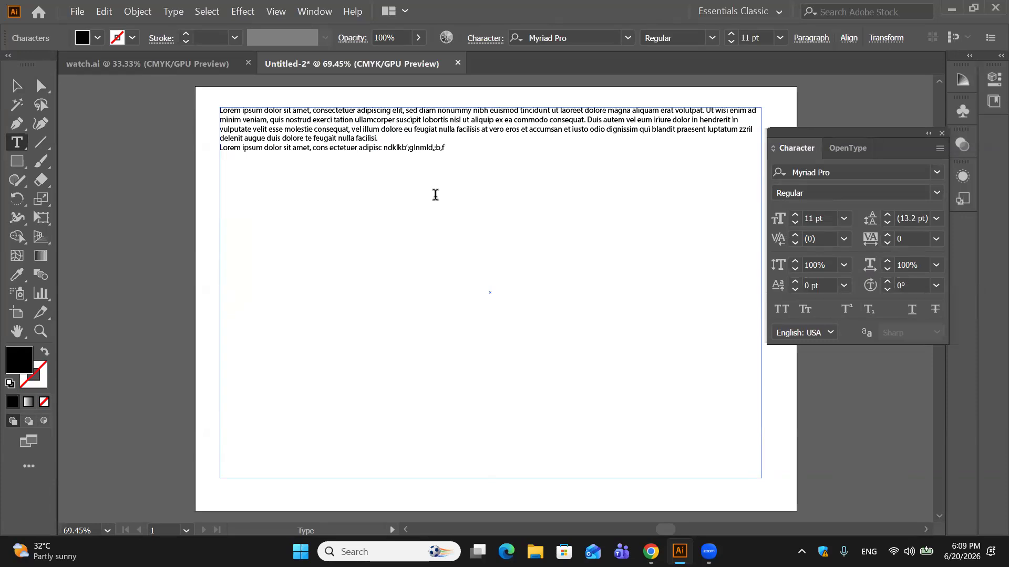
text( j mxkcmnlv,ln,b;m,)
key(Return)
text(jxvkcmbl,nl,mn;l,hpiu0r5iy)
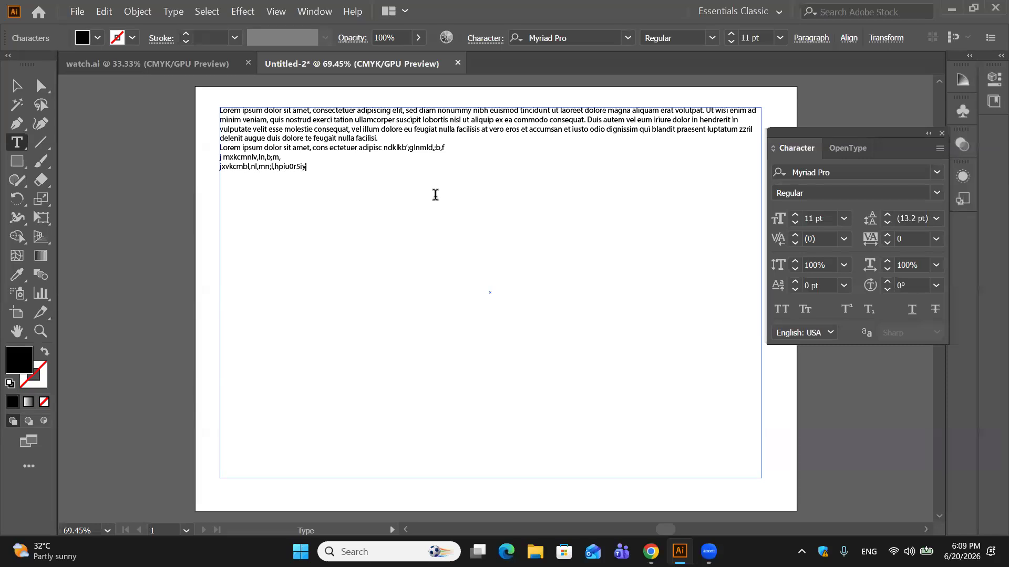
text(pr,g;f snkdhm,)
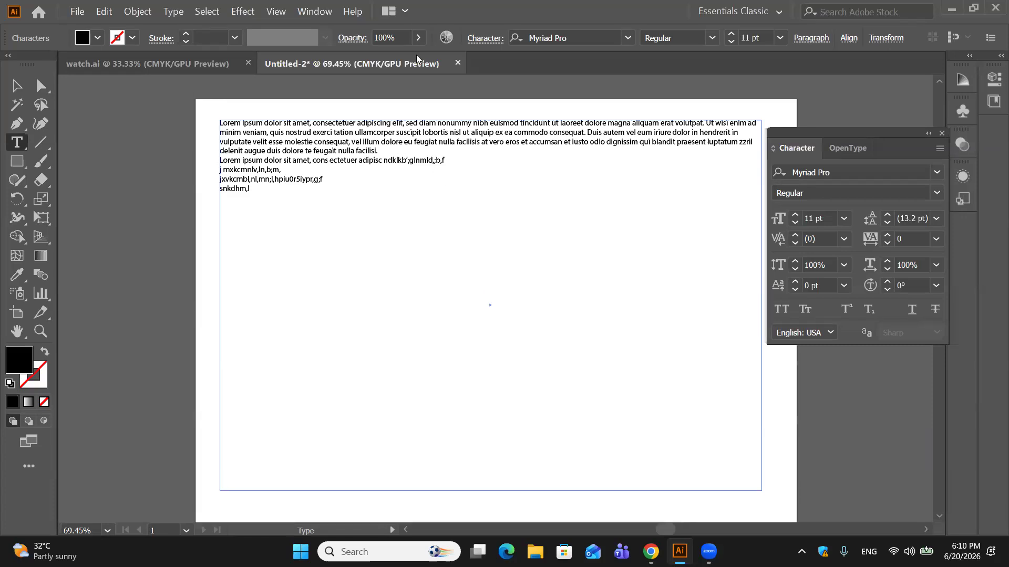
scroll(666, 314, down, 2)
scroll(666, 313, down, 1)
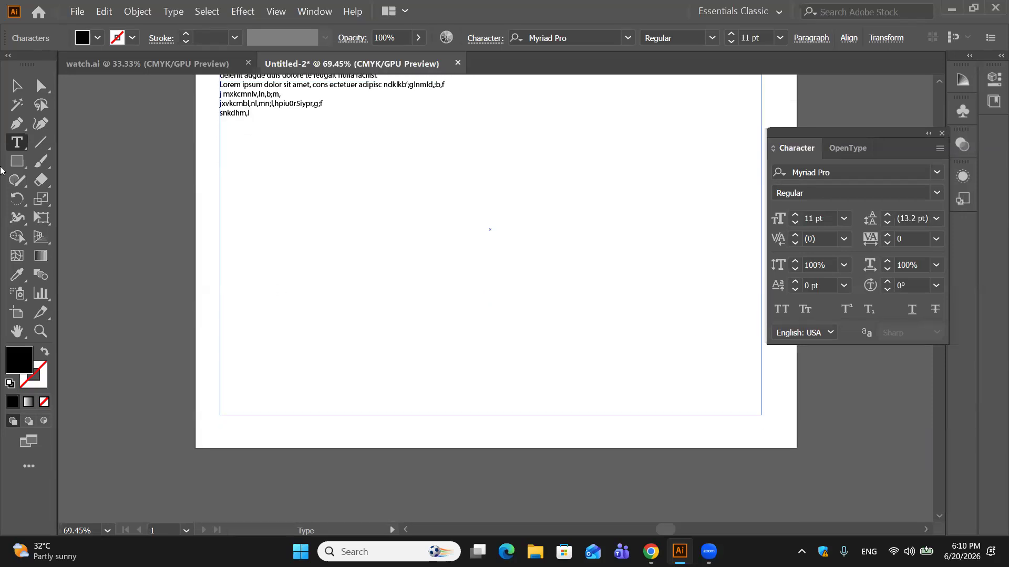
key(Escape)
Step: Narrow the text frame to about a third of its width by moving its right edge inward, and deselect it
scroll(511, 388, up, 5)
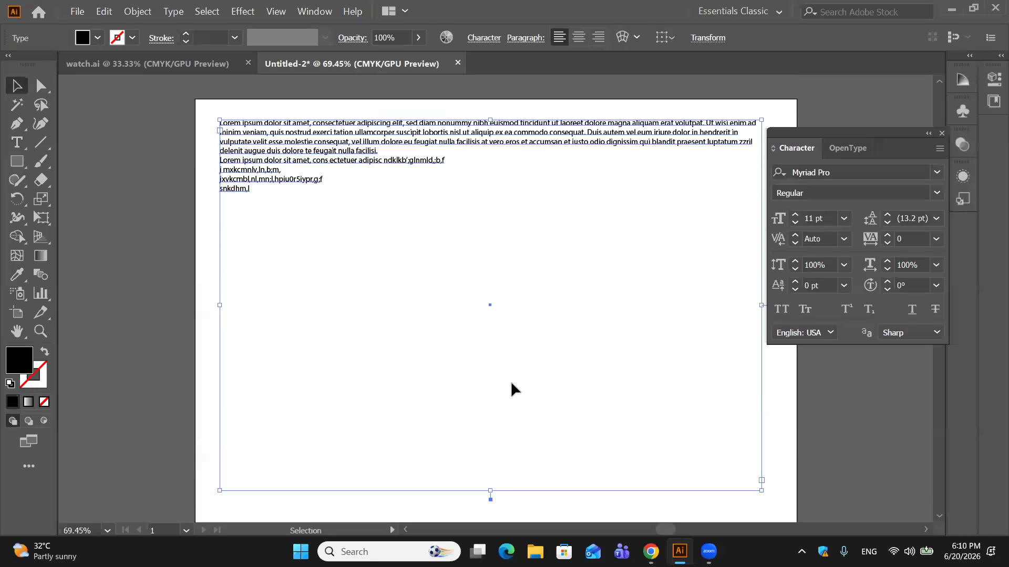
scroll(715, 394, down, 2)
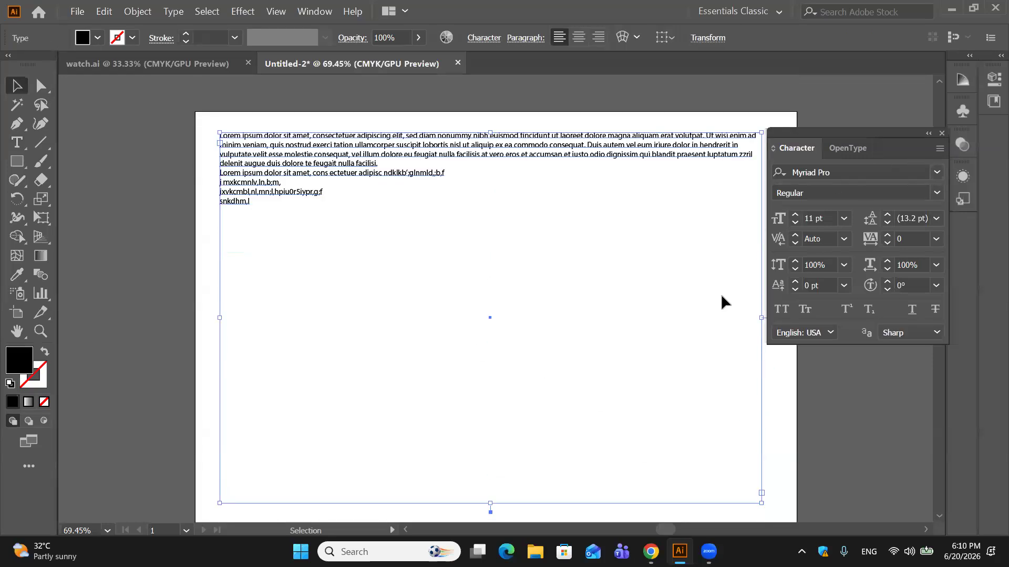
scroll(515, 171, down, 1)
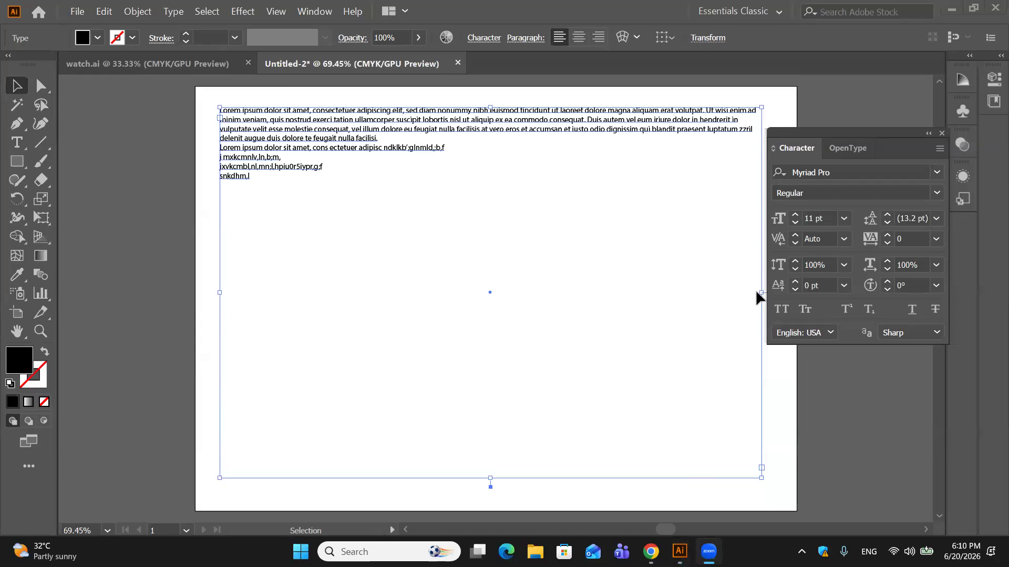
click(684, 287)
drag(764, 292, 382, 281)
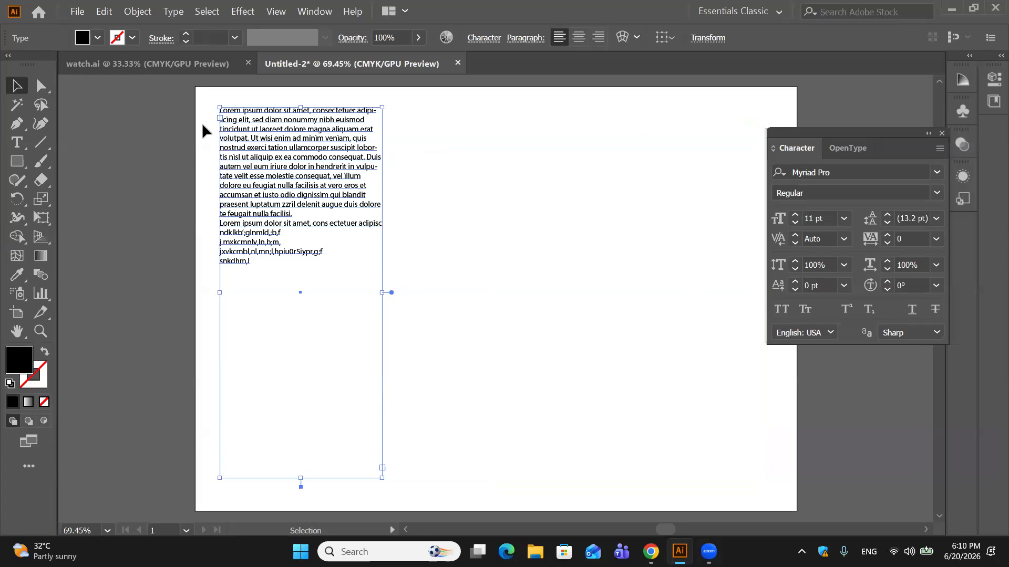
click(452, 143)
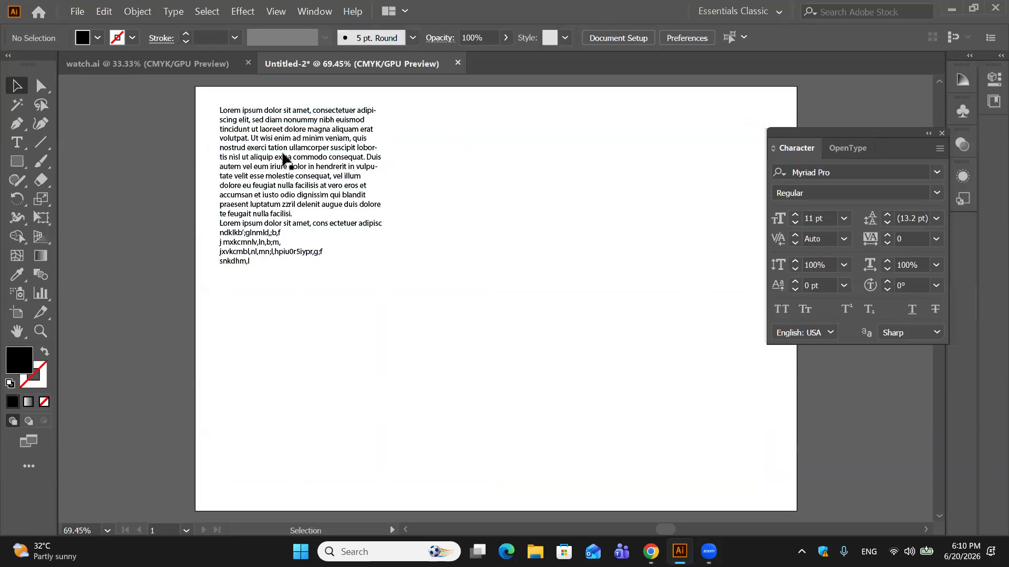
Step: Preview other fonts such as Brush Script MT Italic on the area text and leave the font list without choosing one
click(285, 247)
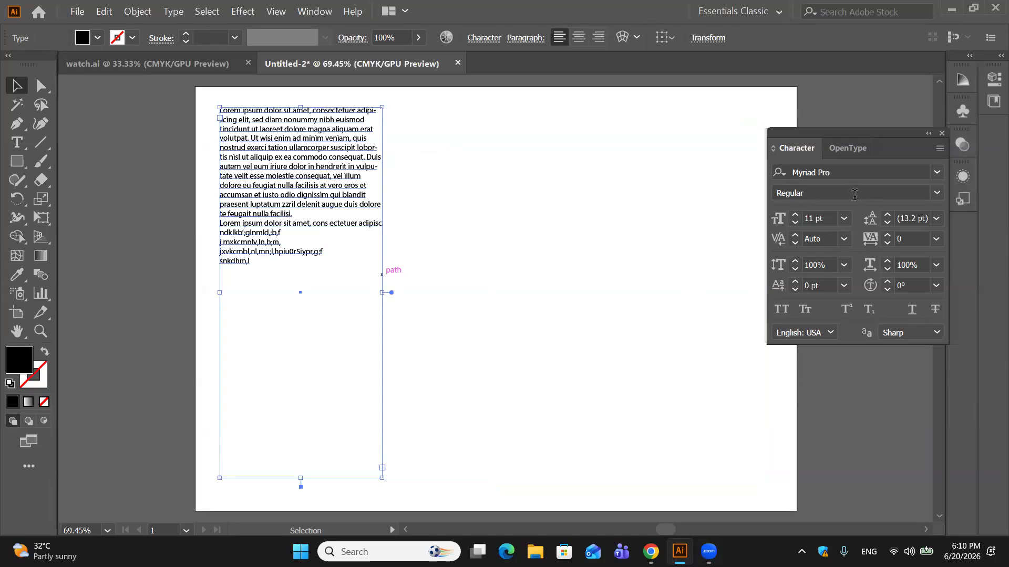
drag(879, 132, 744, 122)
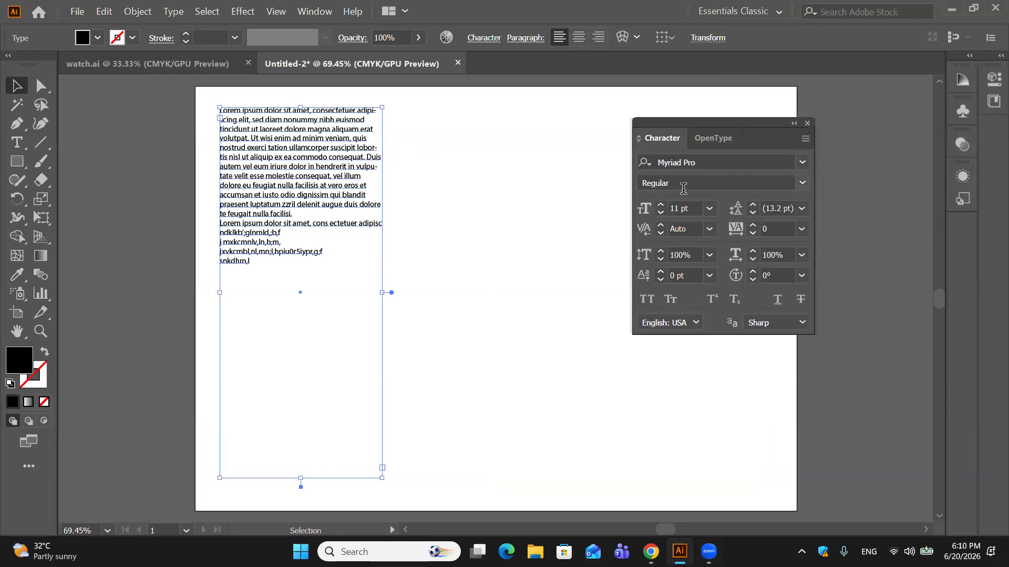
click(803, 165)
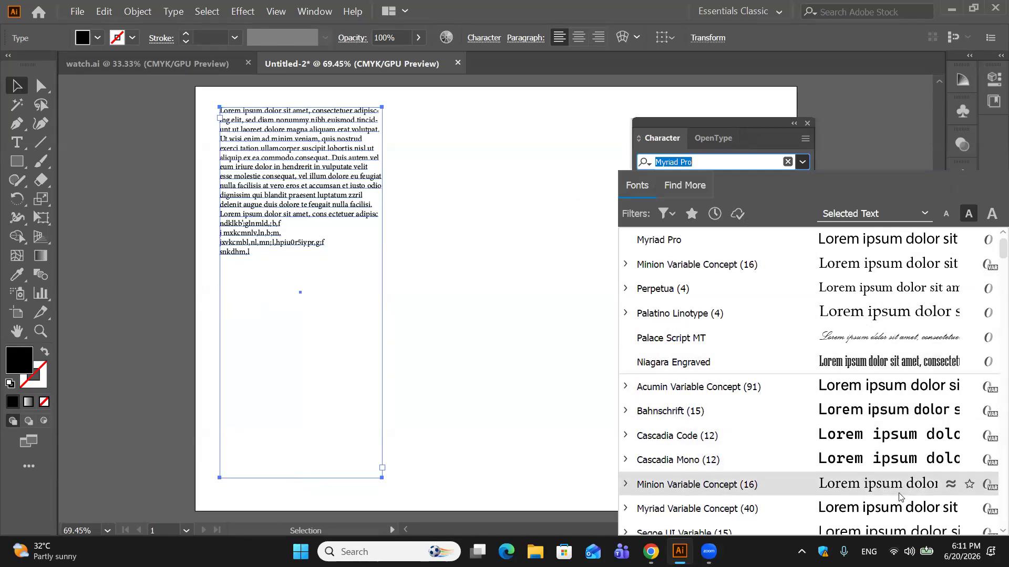
scroll(857, 294, down, 8)
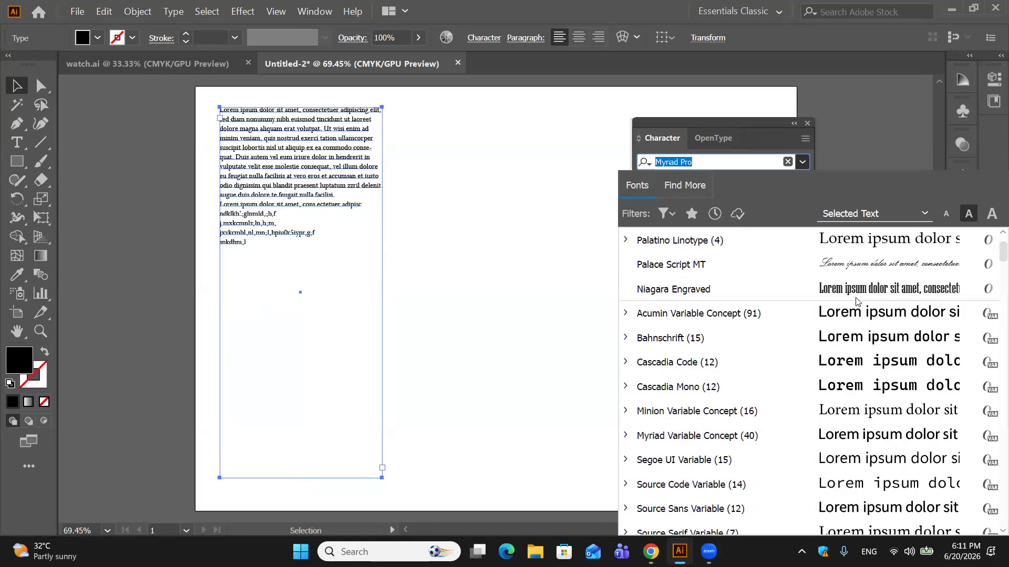
scroll(856, 301, down, 3)
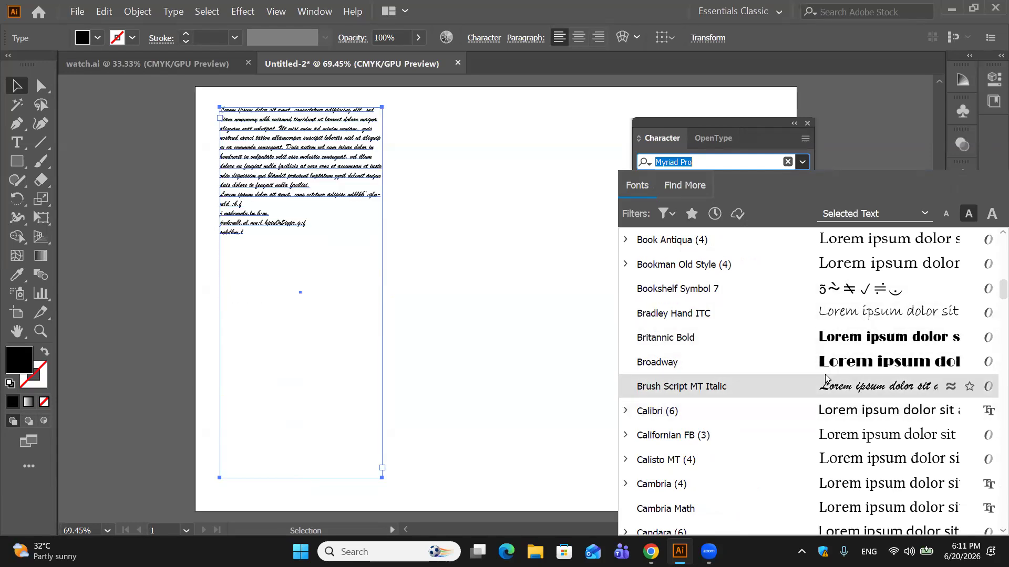
click(538, 141)
click(541, 141)
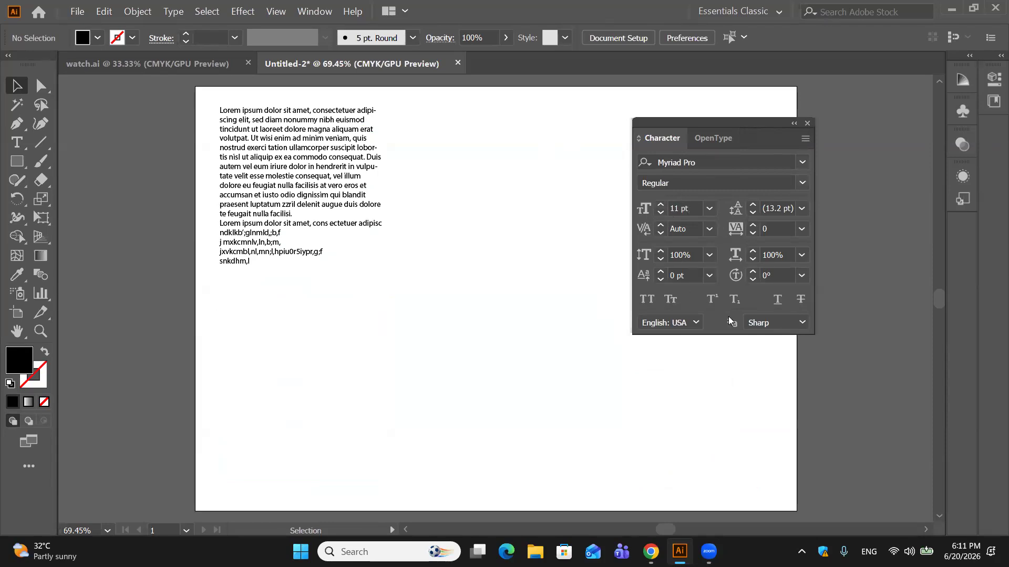
Step: Look through the available text languages and OpenType options, and reset the character settings to their defaults with nothing selected
click(696, 322)
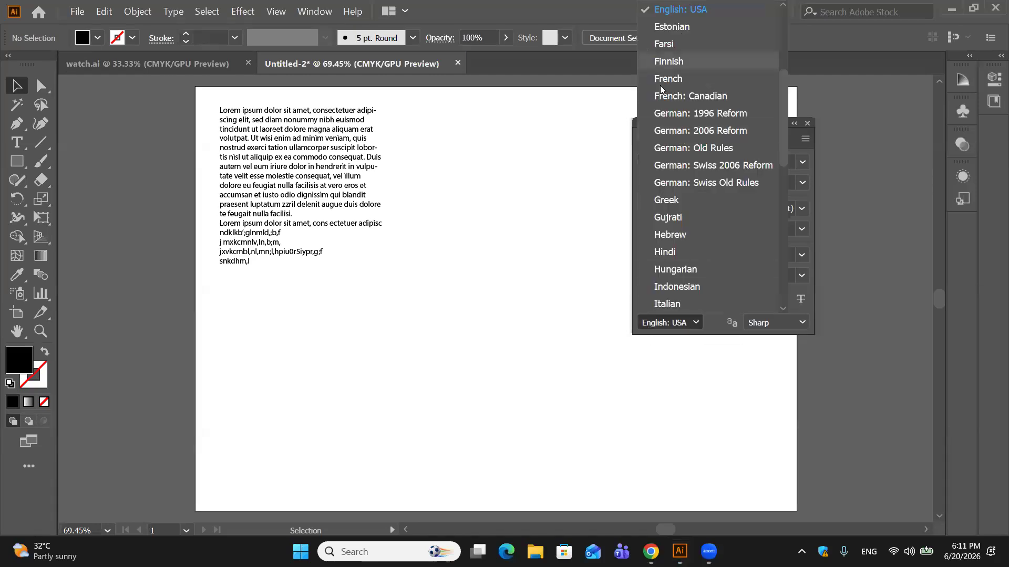
click(507, 195)
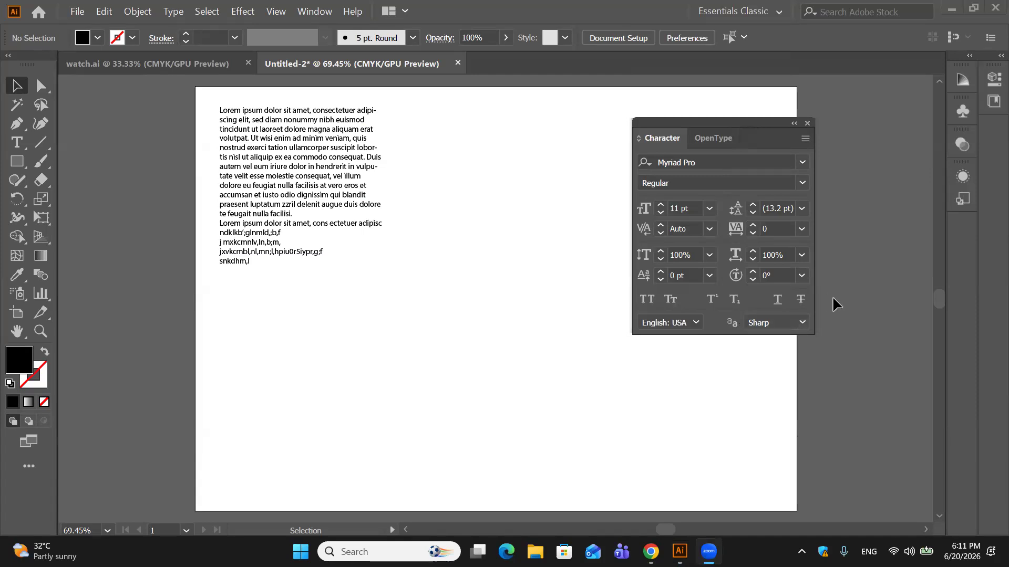
click(721, 134)
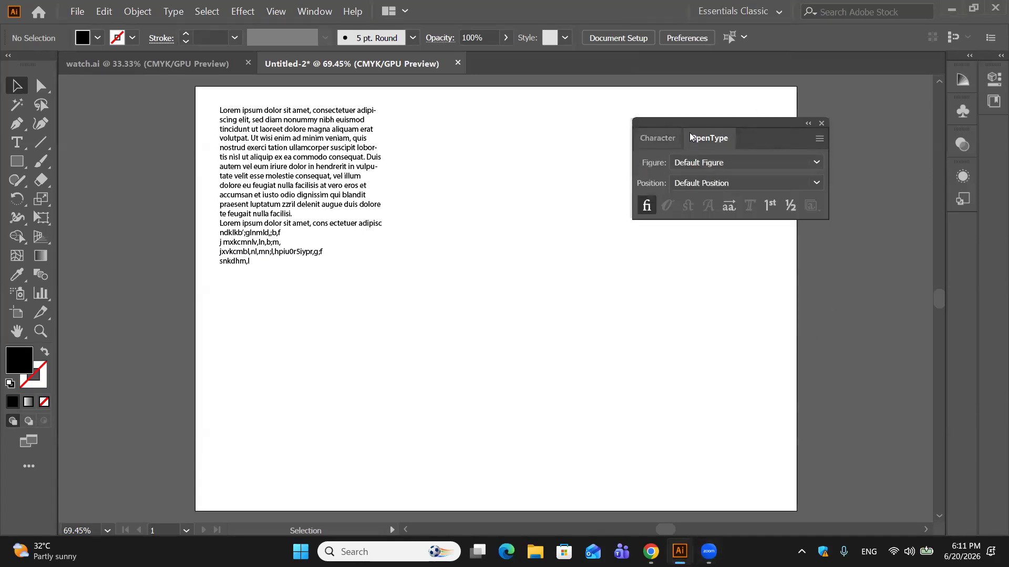
click(657, 137)
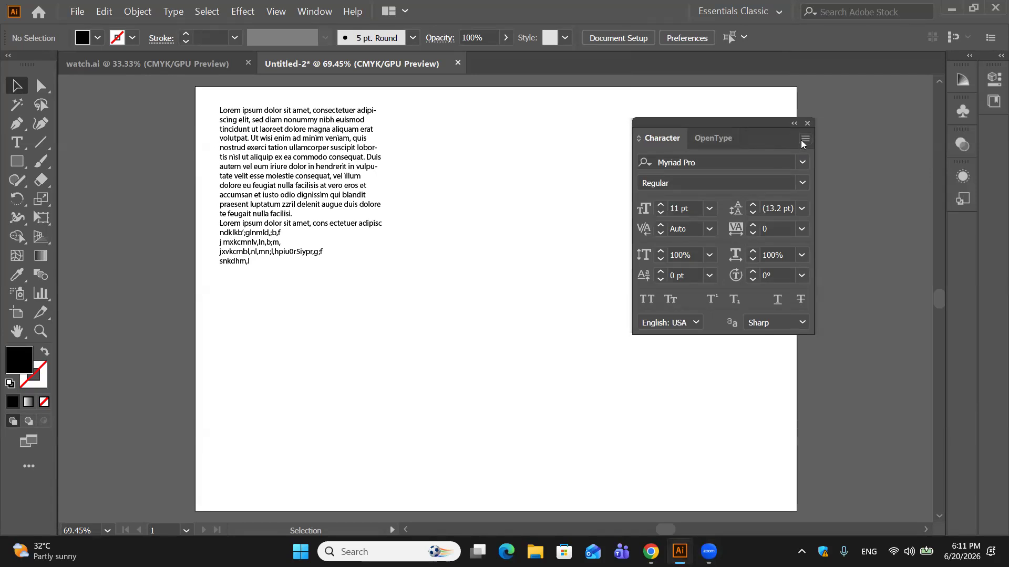
click(804, 140)
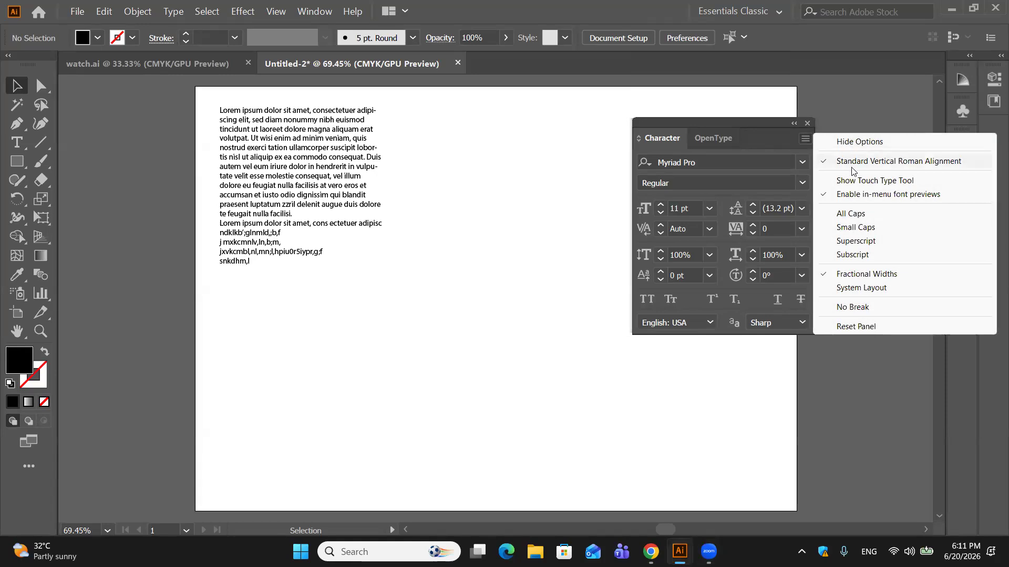
click(856, 327)
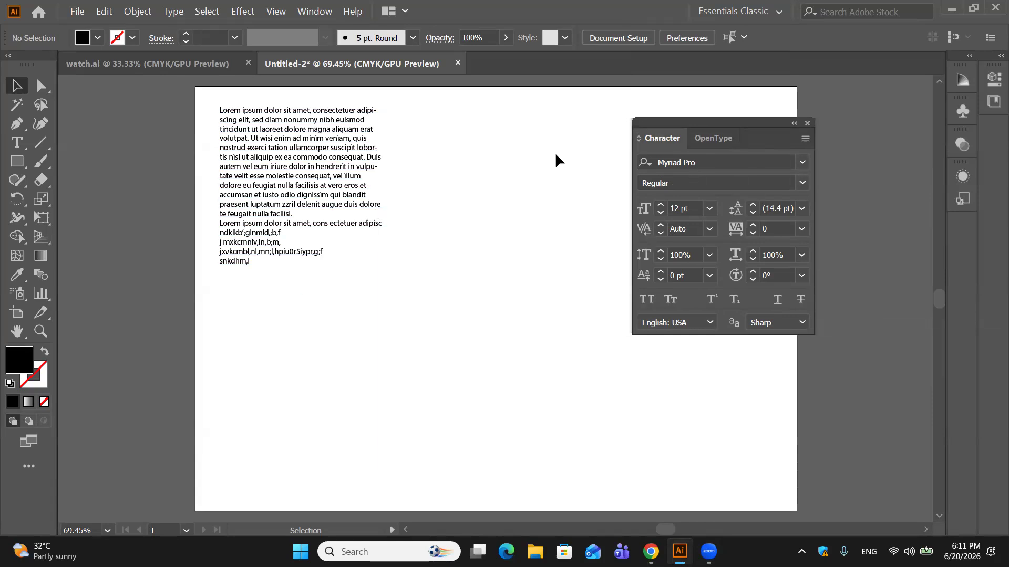
Step: Change the area text's font to Berlin Sans FB
click(333, 135)
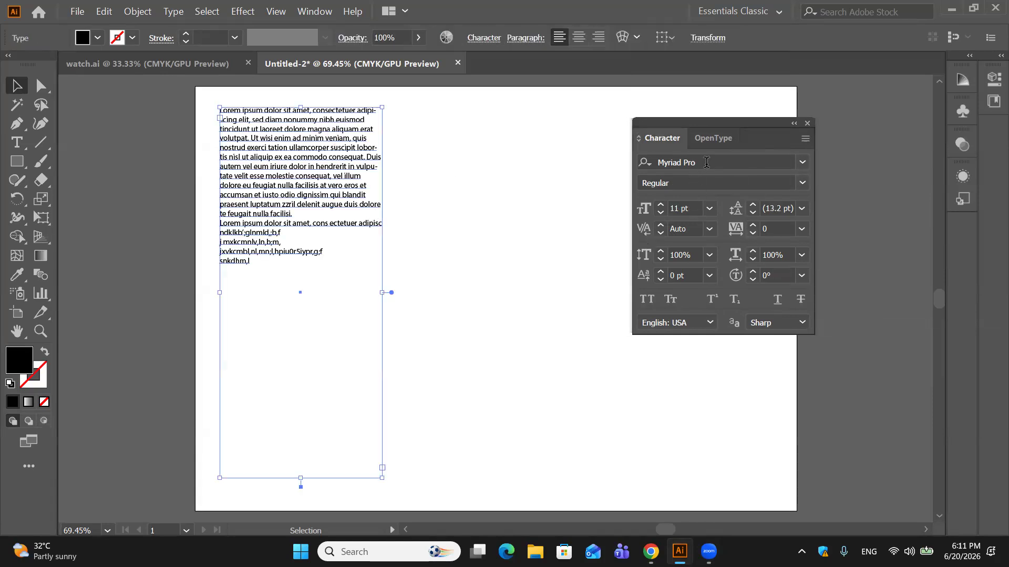
click(802, 163)
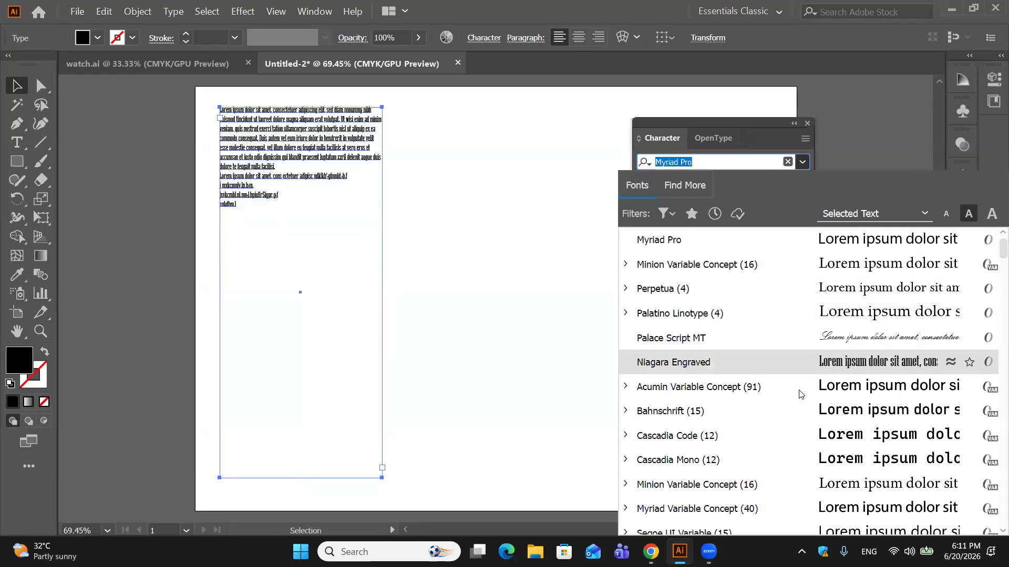
scroll(792, 415, down, 3)
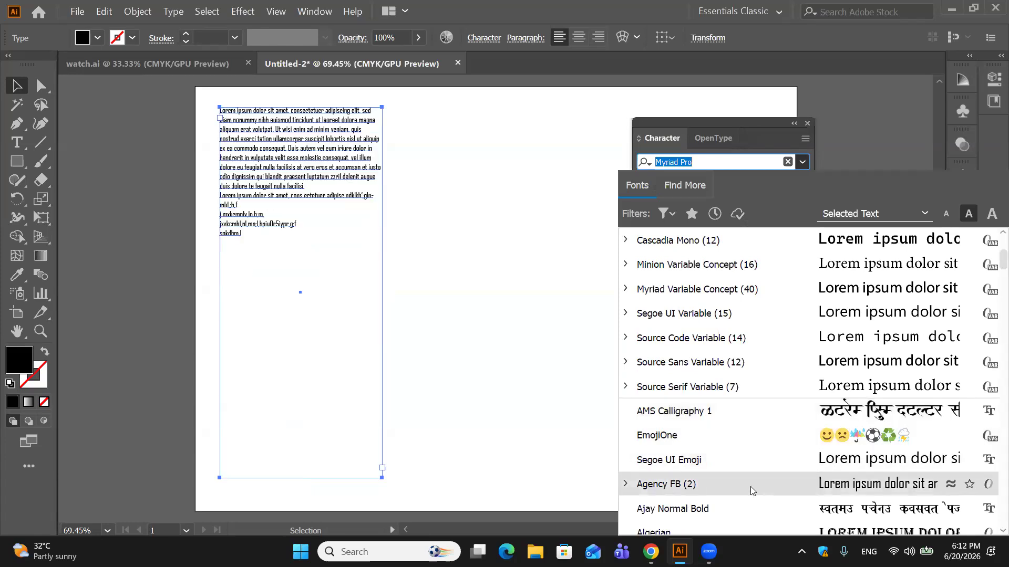
scroll(750, 487, down, 4)
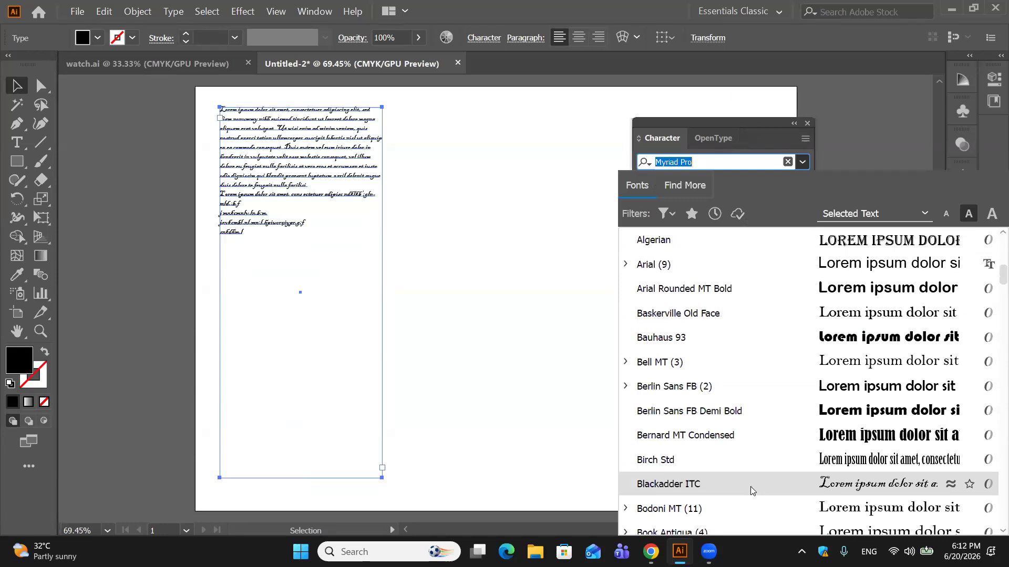
click(732, 386)
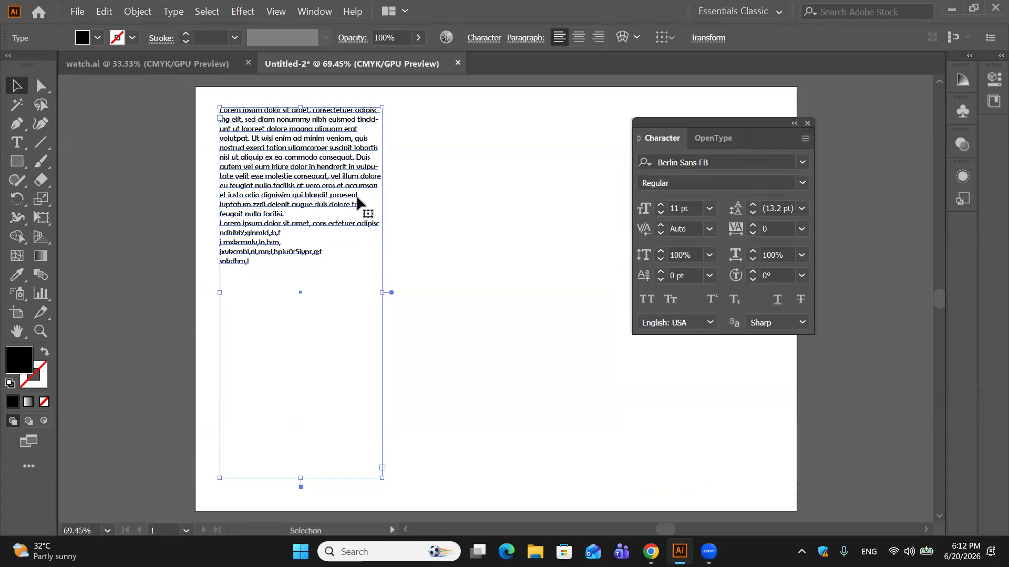
Step: Make the area text Bold, browse other fonts, and change its font to Arial Narrow by searching for "ar"
click(803, 183)
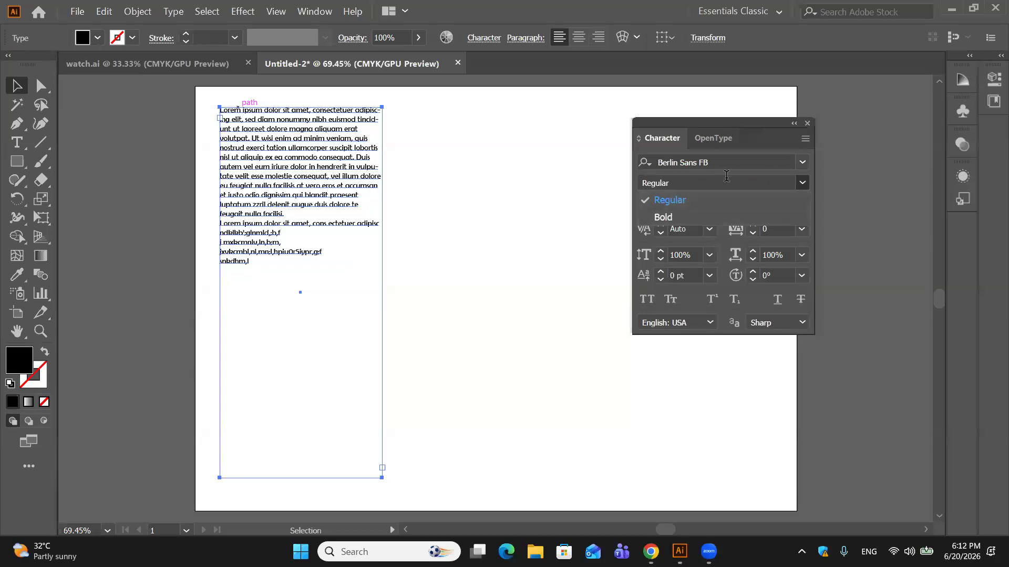
click(714, 217)
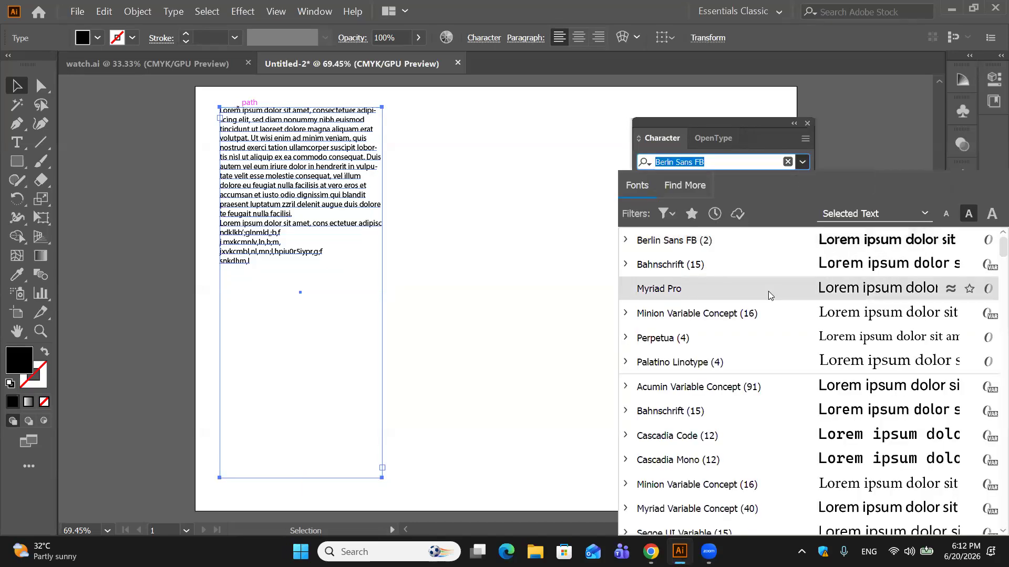
scroll(708, 410, down, 3)
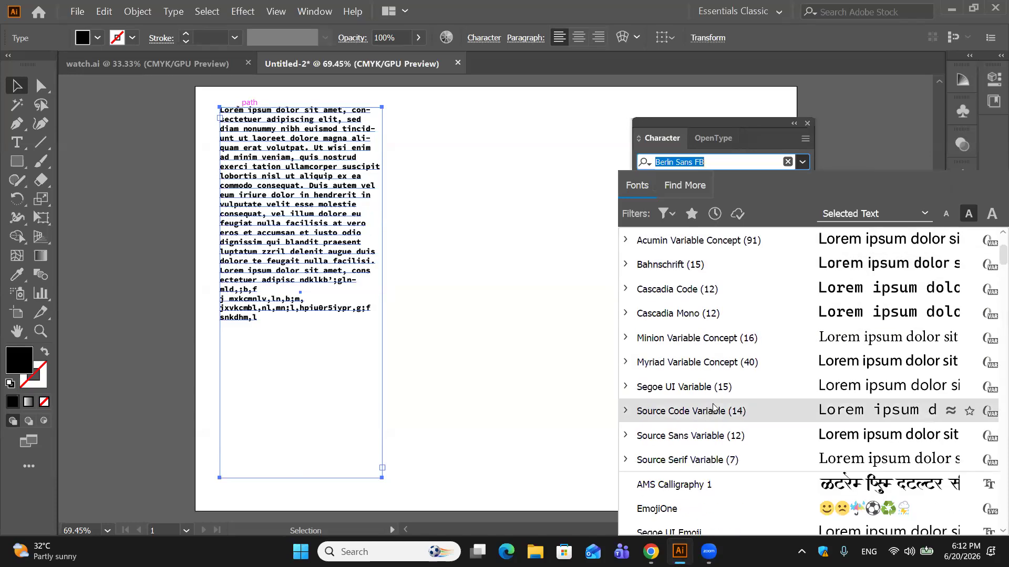
scroll(699, 488, down, 3)
scroll(697, 497, down, 2)
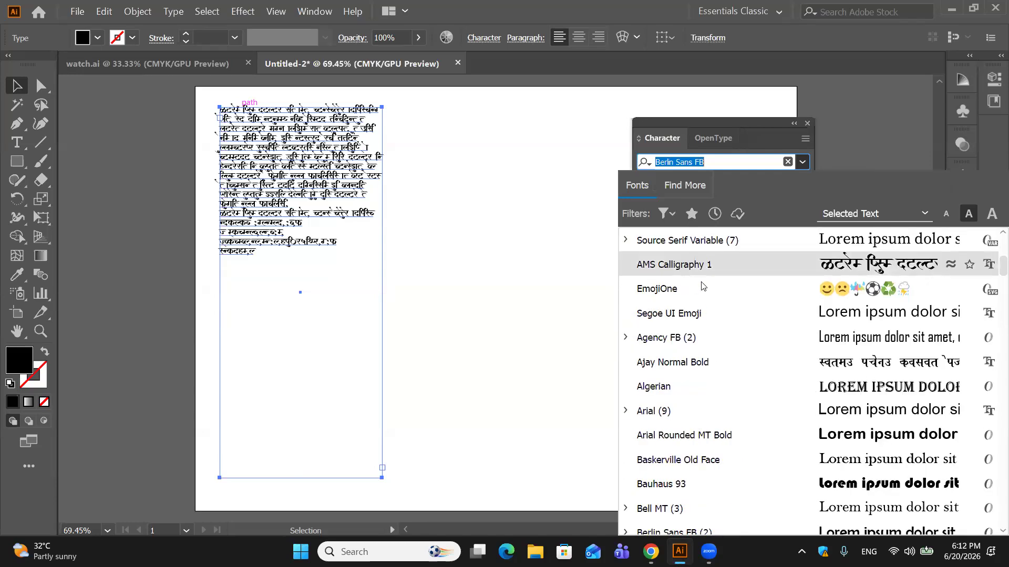
key(BackSpace)
text(ar)
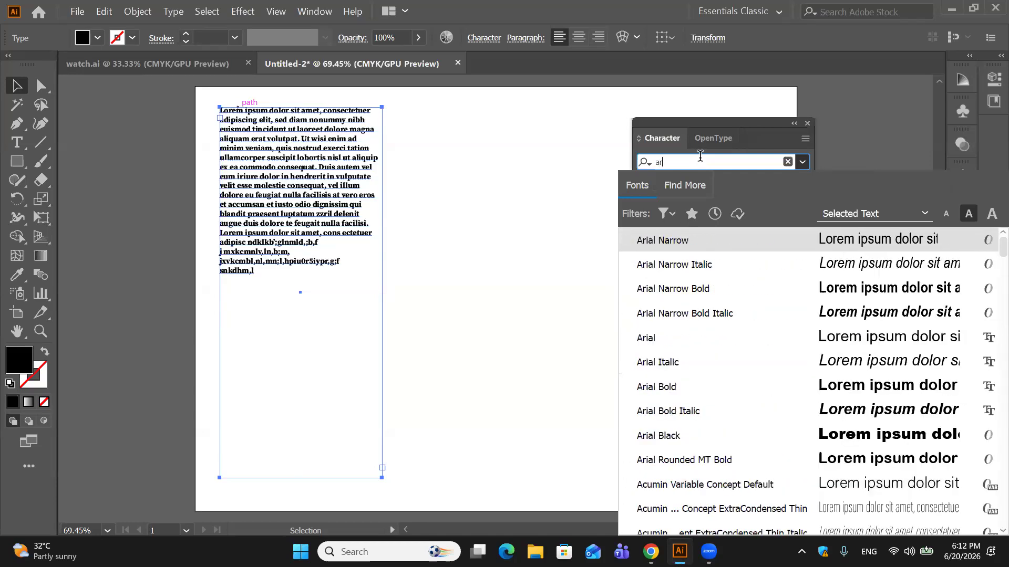
click(694, 244)
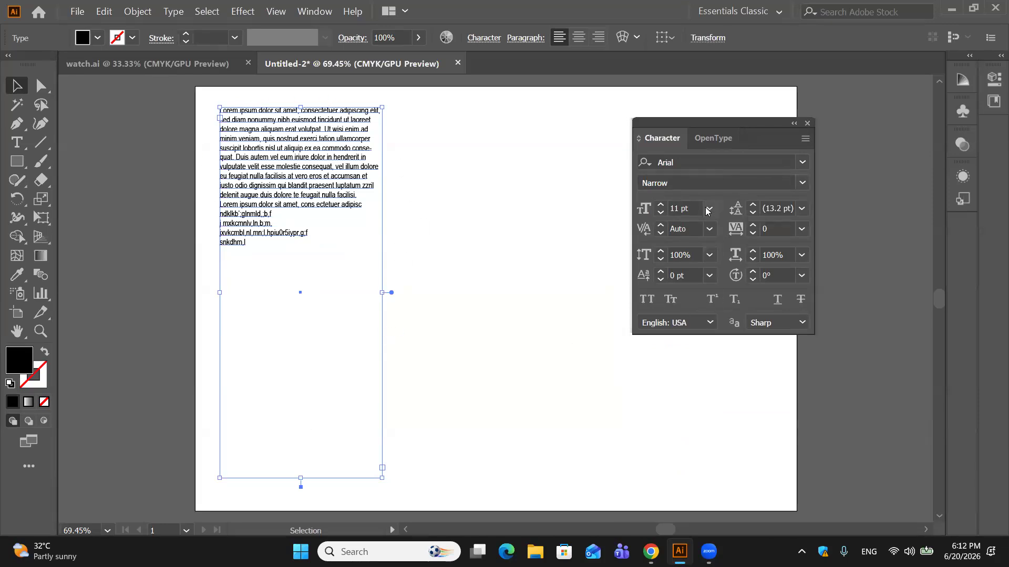
Step: Set the area text's Arial style to Regular and its font size to 21 pt
click(803, 184)
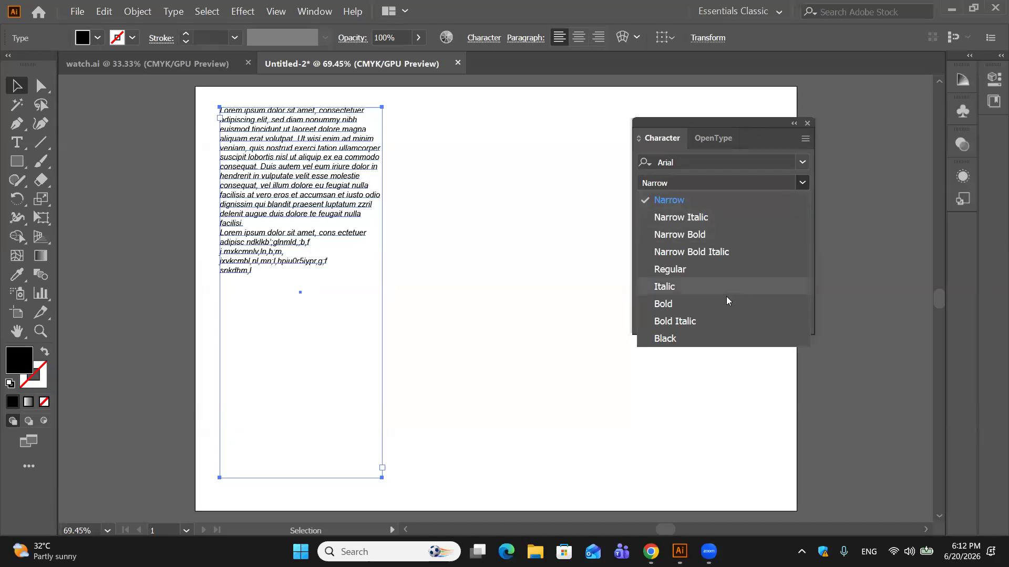
click(702, 268)
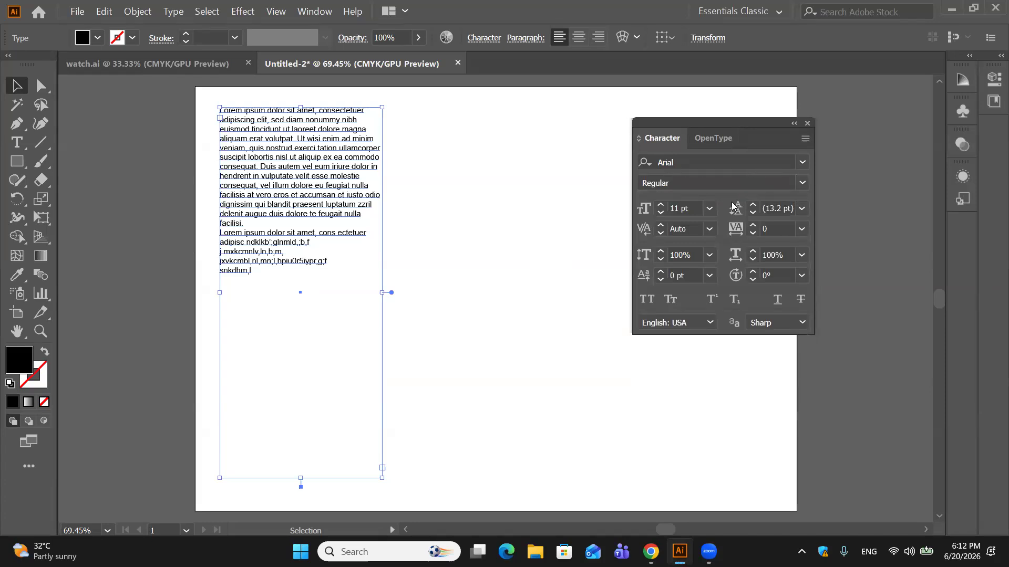
click(709, 210)
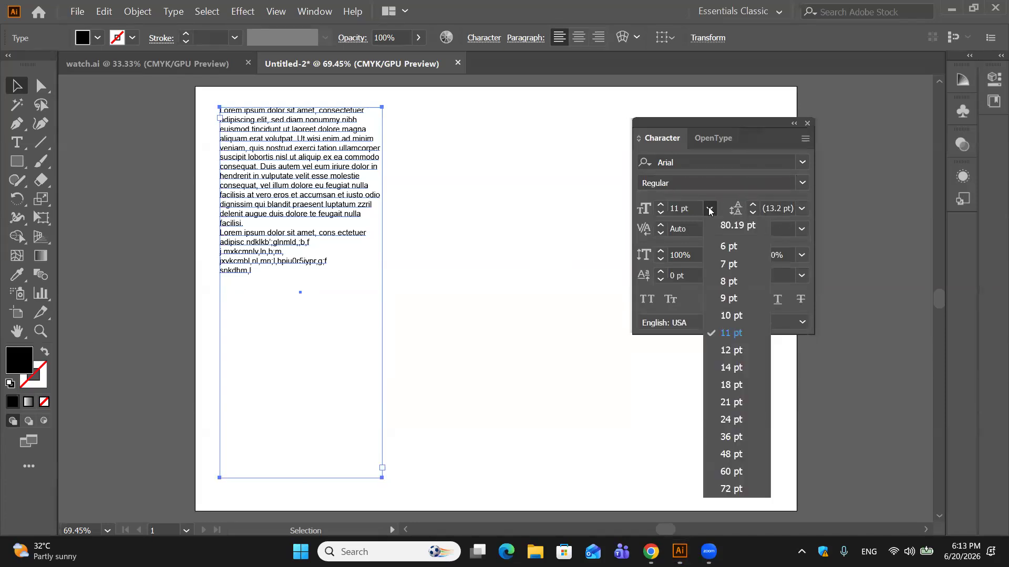
click(725, 403)
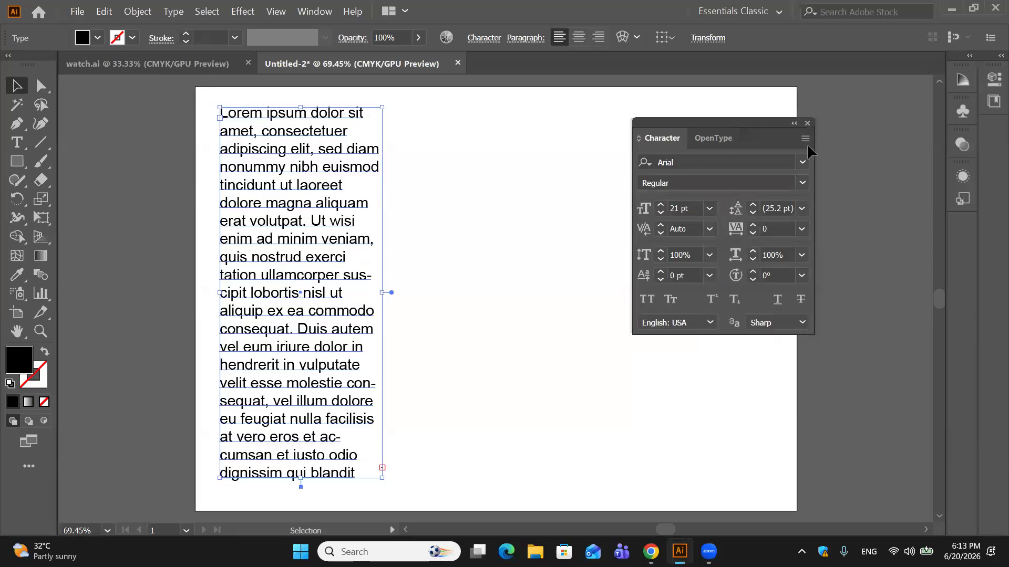
Step: Change the area text's font style to Narrow Bold Italic and deselect it
click(798, 184)
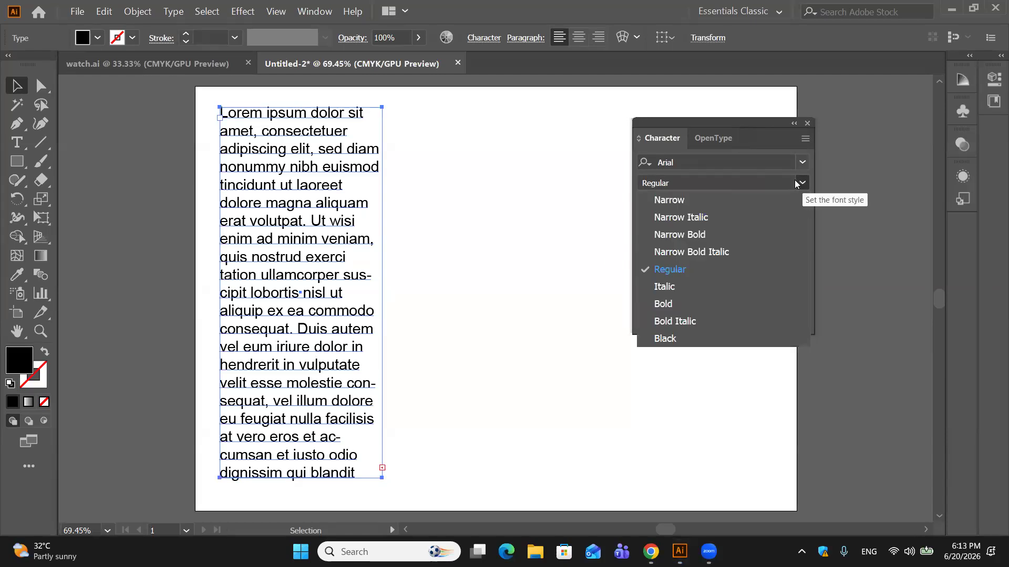
click(745, 255)
click(488, 267)
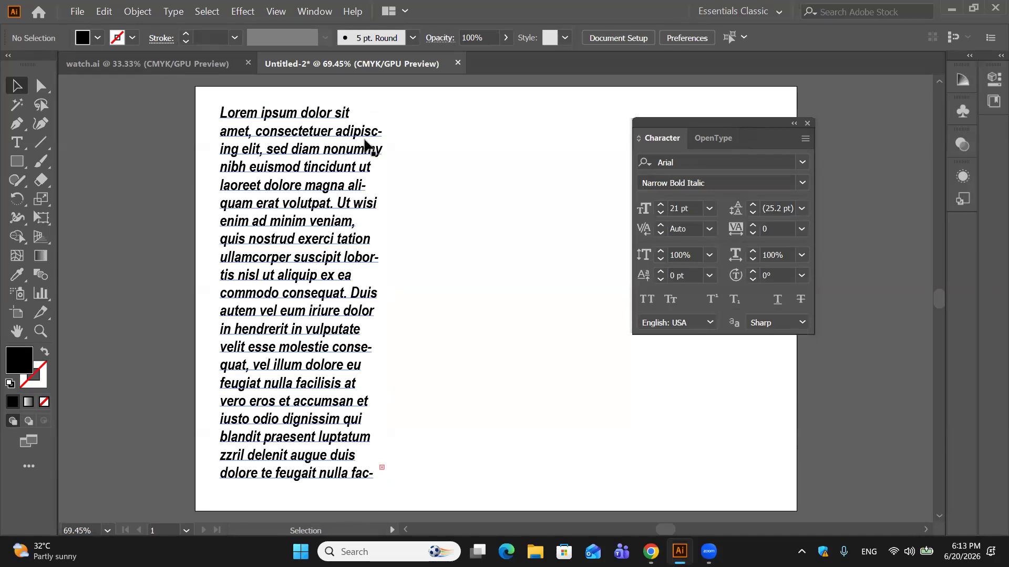
Step: Select the area text again, try larger and smaller font sizes, and settle on 17 pt
click(248, 230)
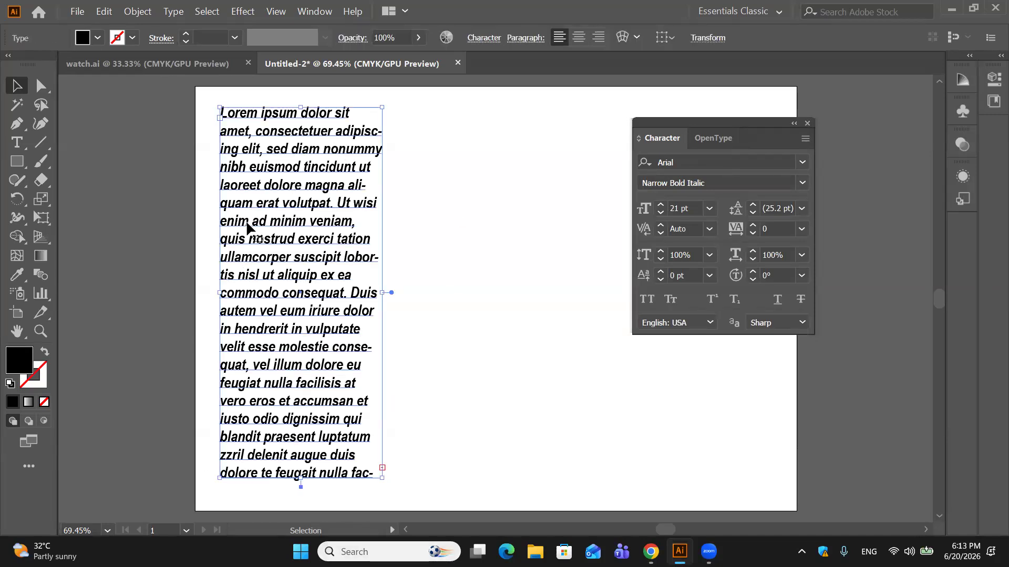
click(710, 210)
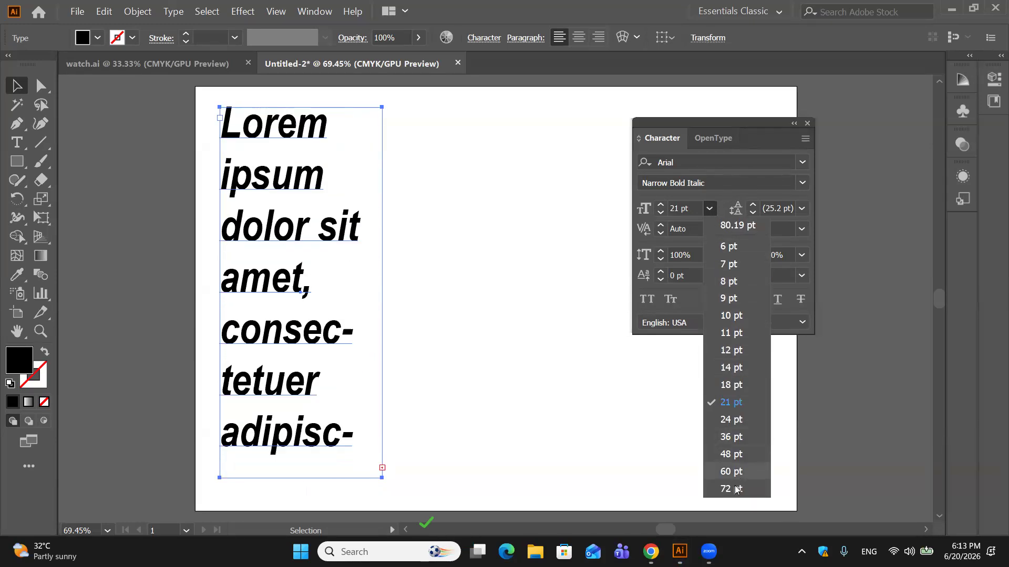
click(689, 208)
scroll(689, 208, down, 7)
scroll(689, 209, up, 6)
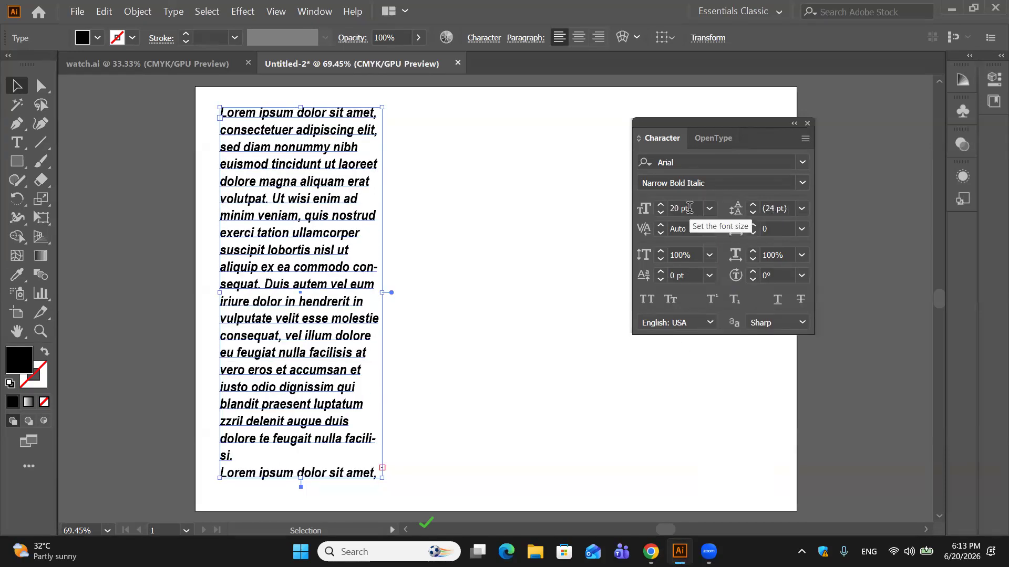
scroll(689, 208, up, 1)
scroll(689, 208, down, 1)
scroll(690, 208, down, 3)
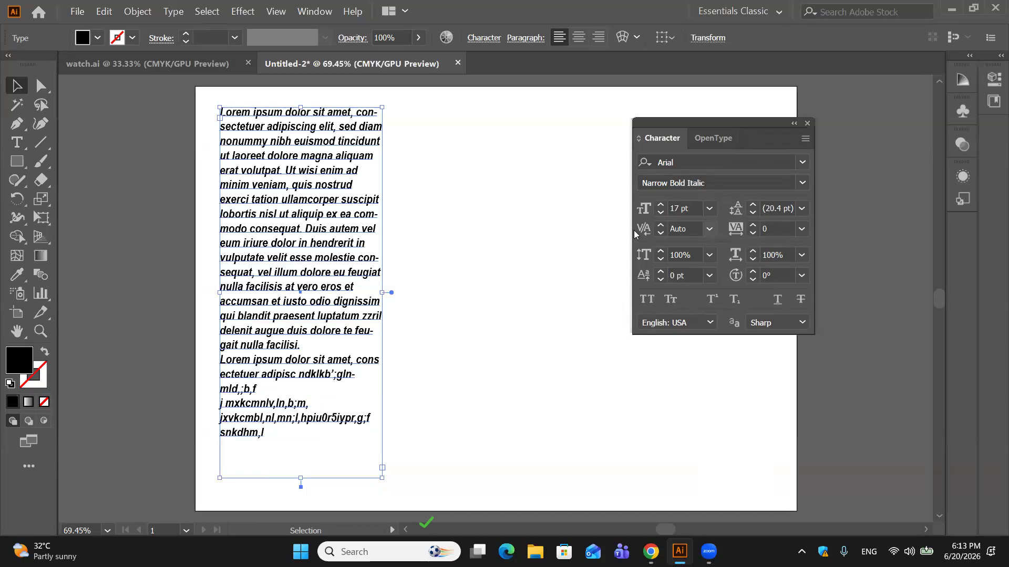
Step: Delete the area text and add the point text "this is one line" near the top of the artboard
key(Delete)
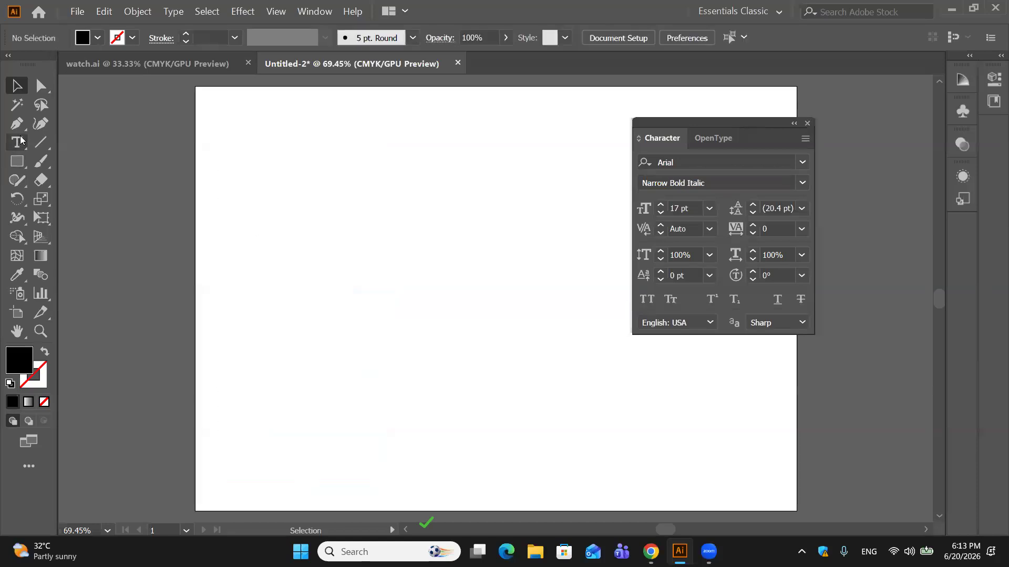
click(17, 142)
click(280, 133)
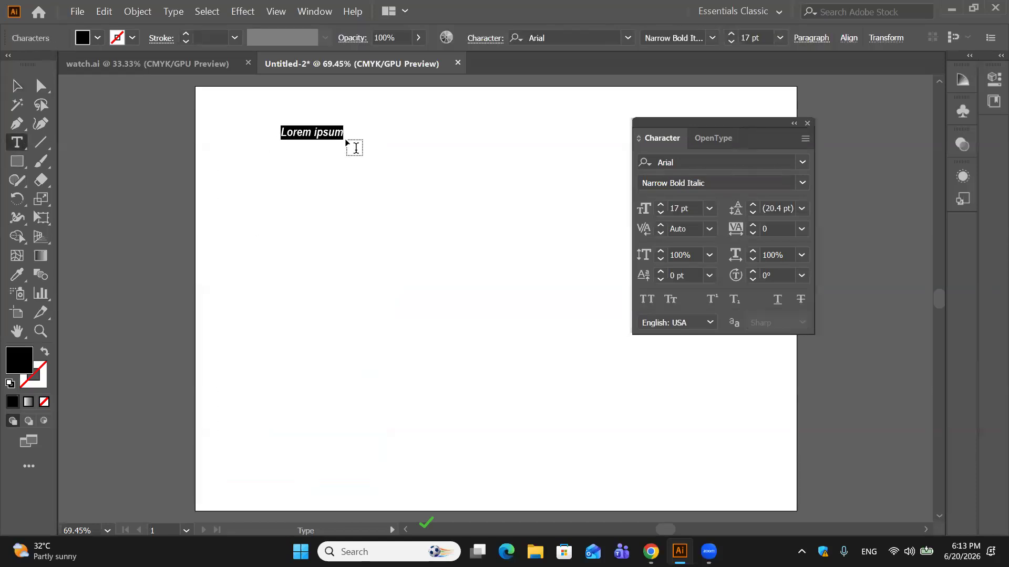
text(this )
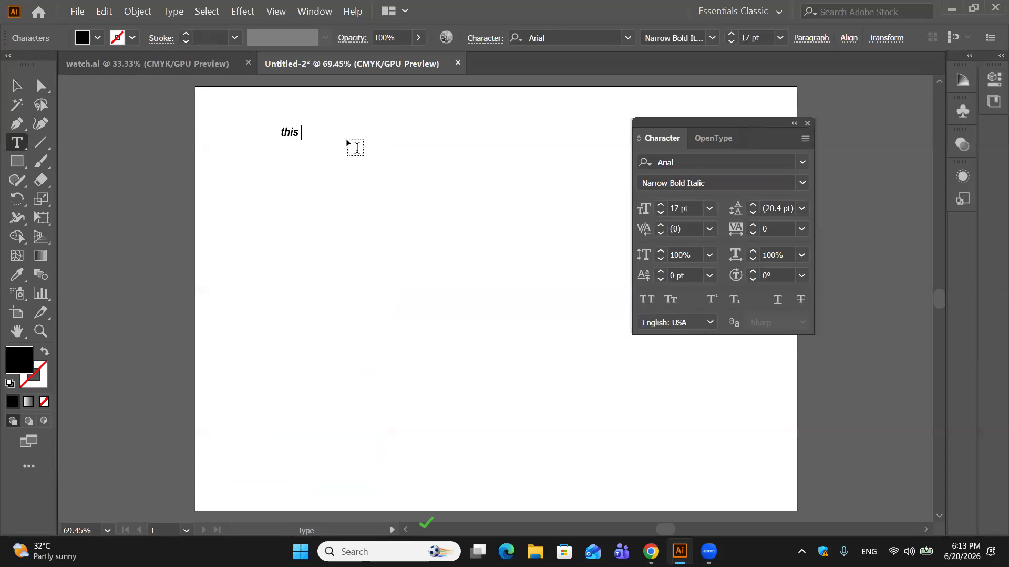
text(is one line)
click(17, 82)
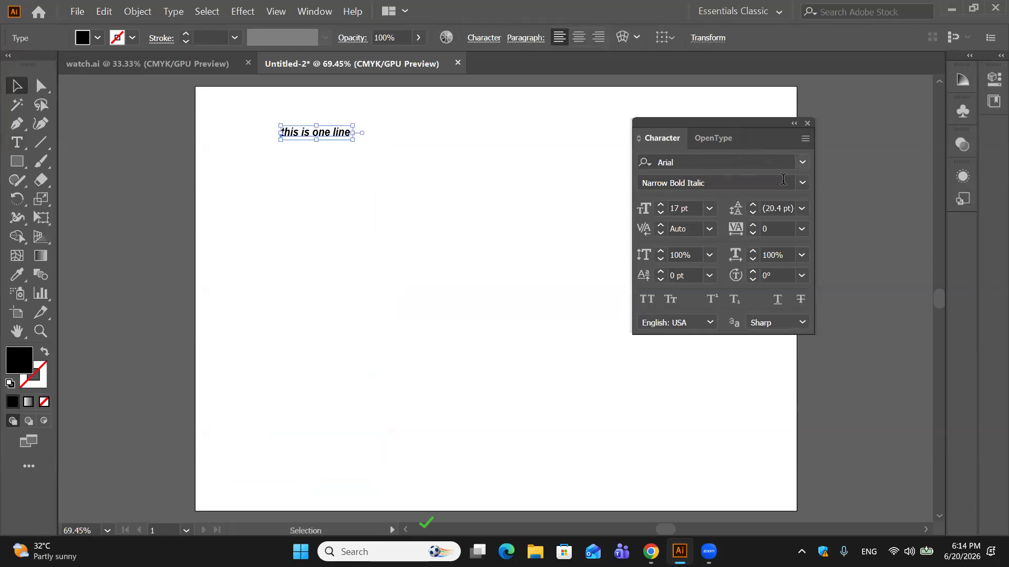
Step: Set the point text to Regular at 60 pt, move it slightly down the artboard, and deselect it
click(803, 183)
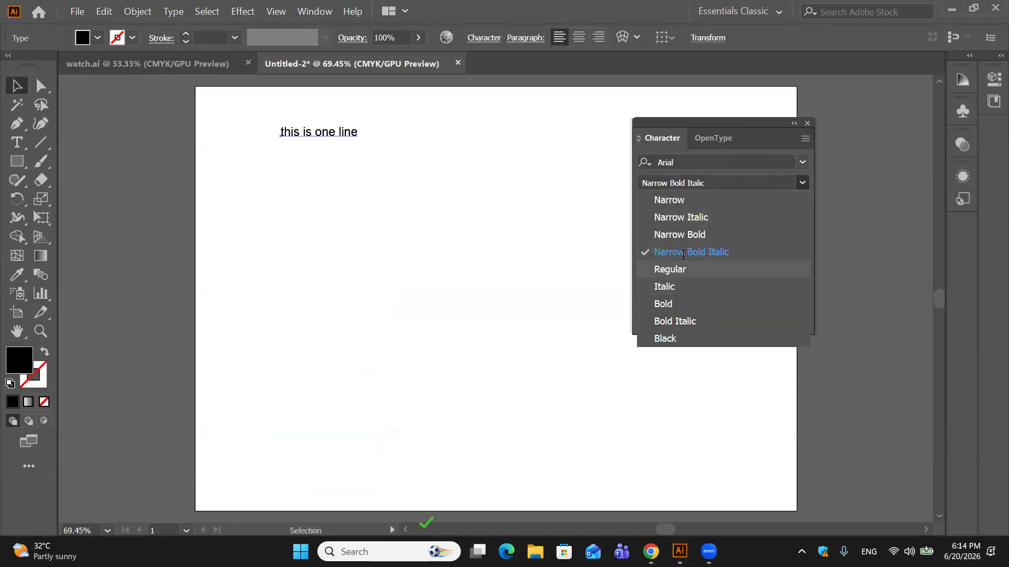
click(684, 270)
click(710, 209)
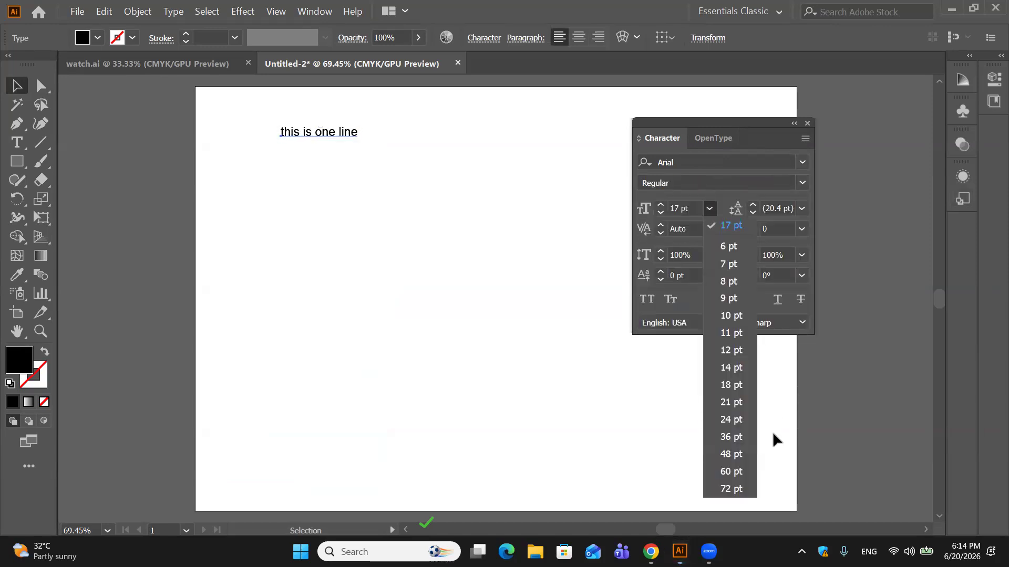
click(733, 472)
drag(524, 126, 519, 169)
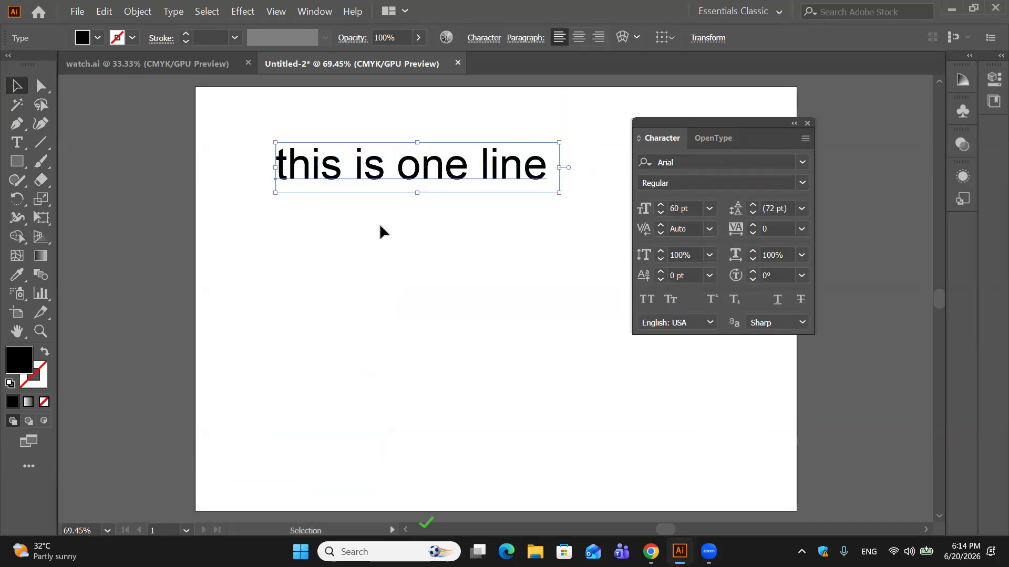
click(244, 190)
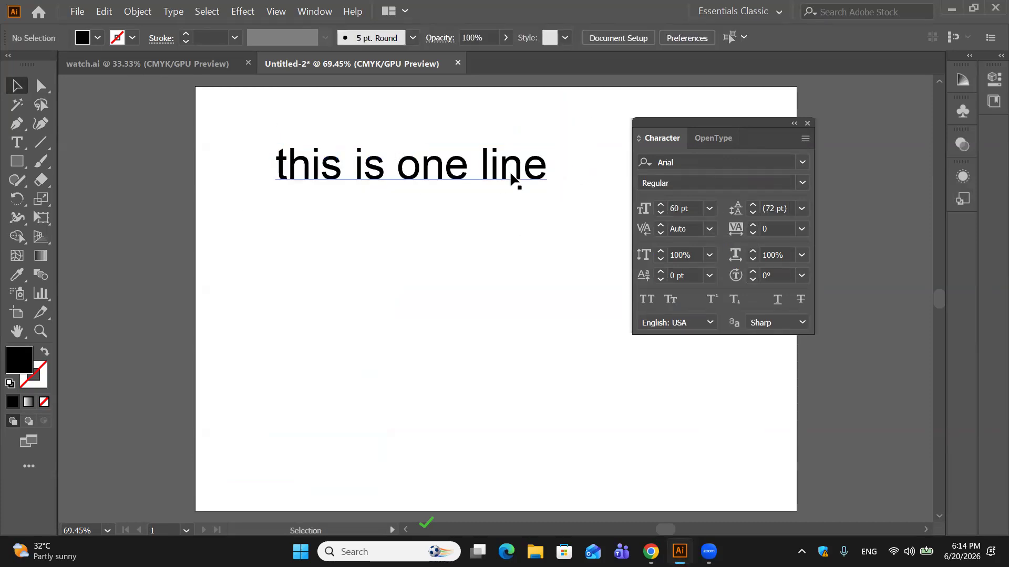
Step: Choose Optical kerning with nothing selected, and apply the same kerning to the point text
click(708, 229)
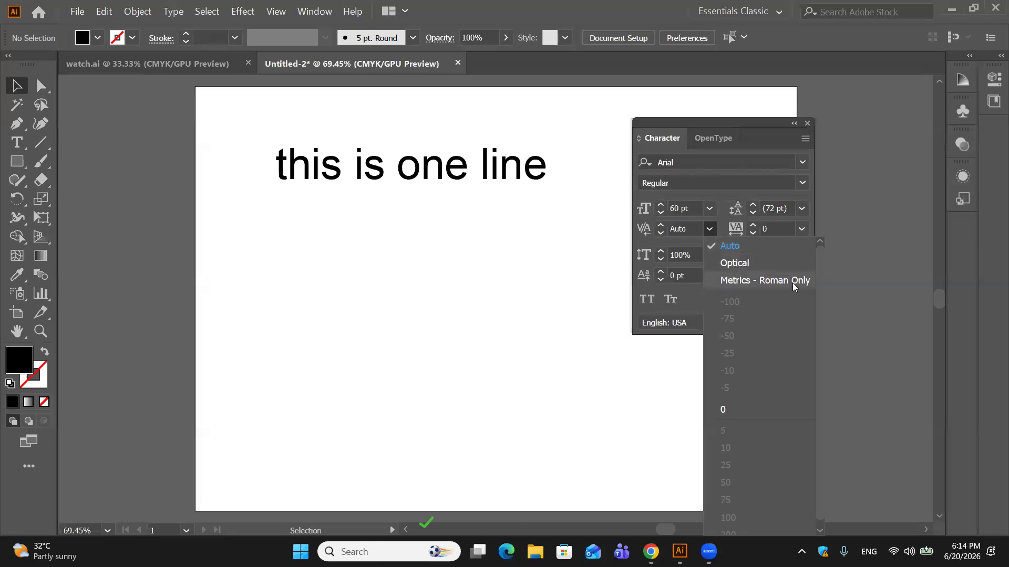
click(737, 266)
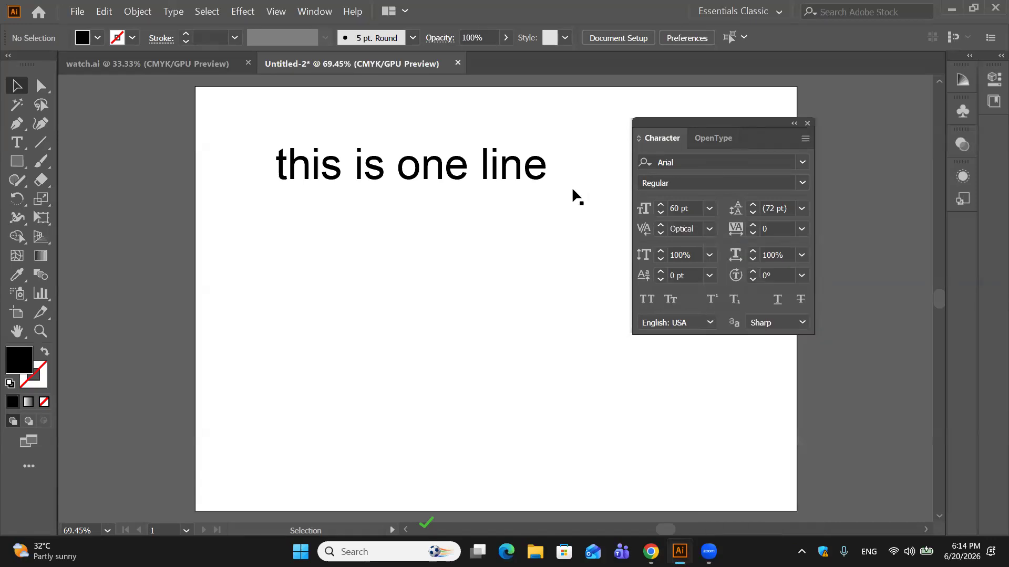
click(441, 166)
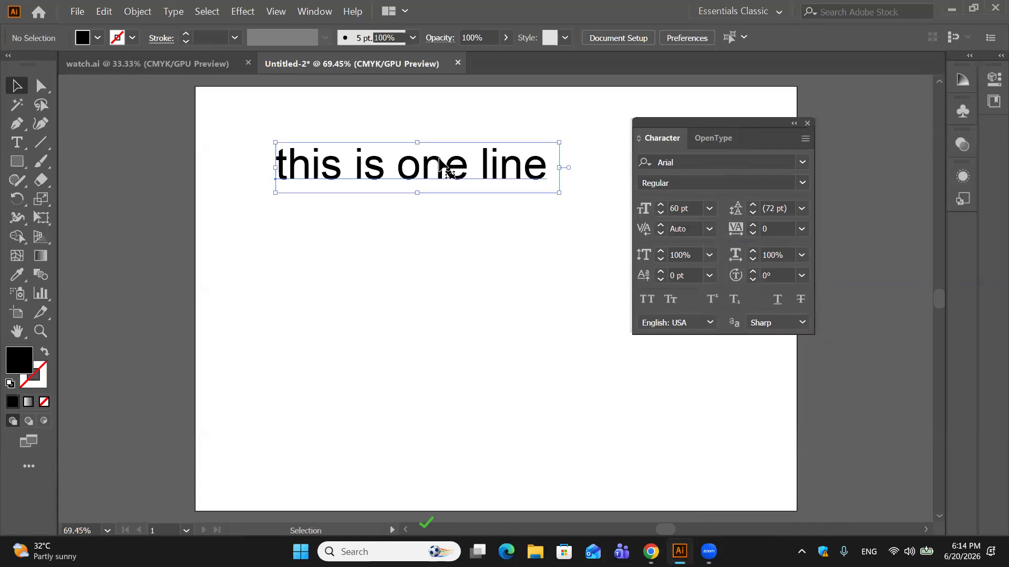
click(709, 230)
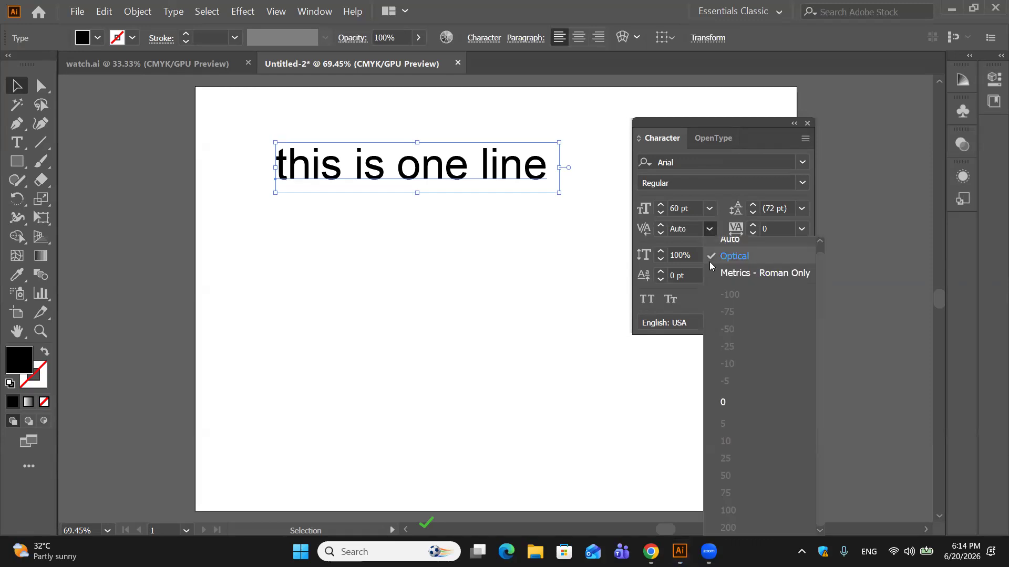
click(715, 256)
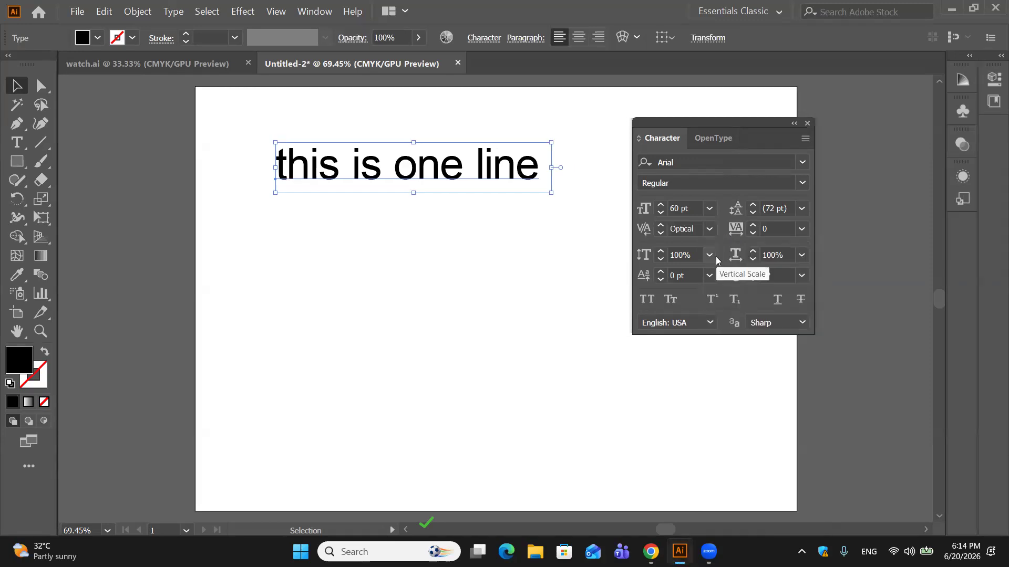
Step: Switch the point text's kerning to Auto and back to Optical to compare the letter spacing
click(708, 229)
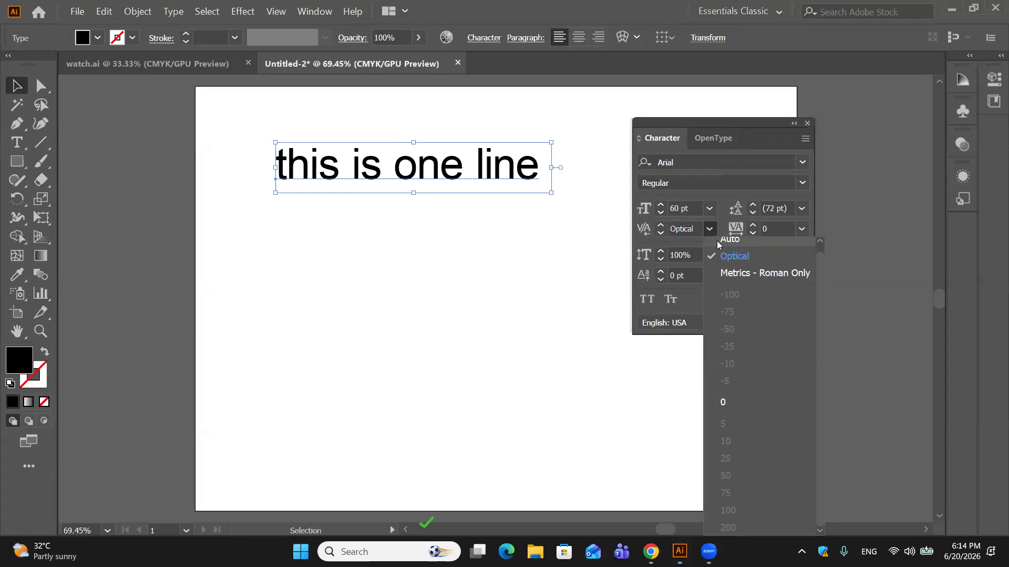
click(717, 244)
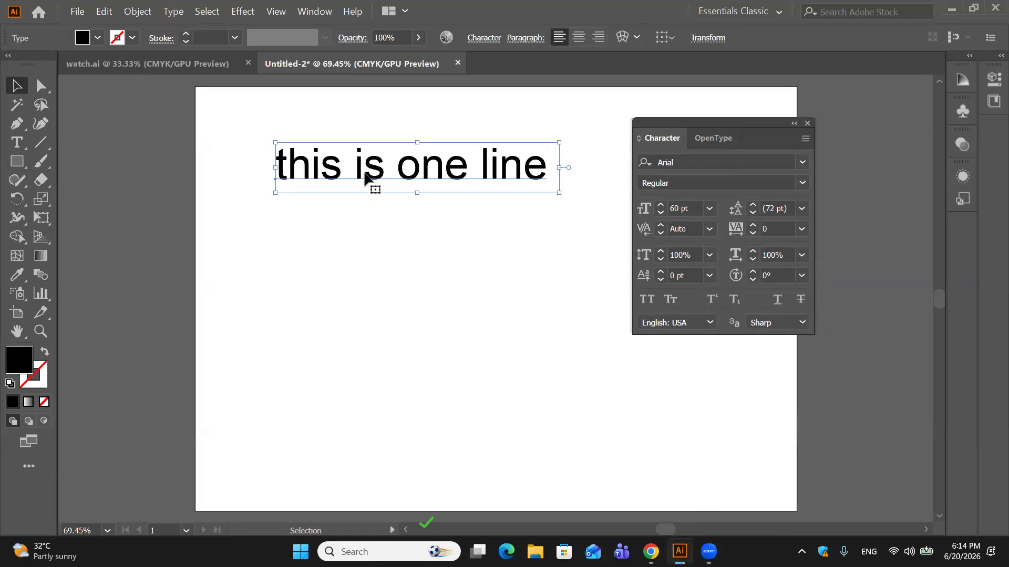
click(709, 229)
click(735, 263)
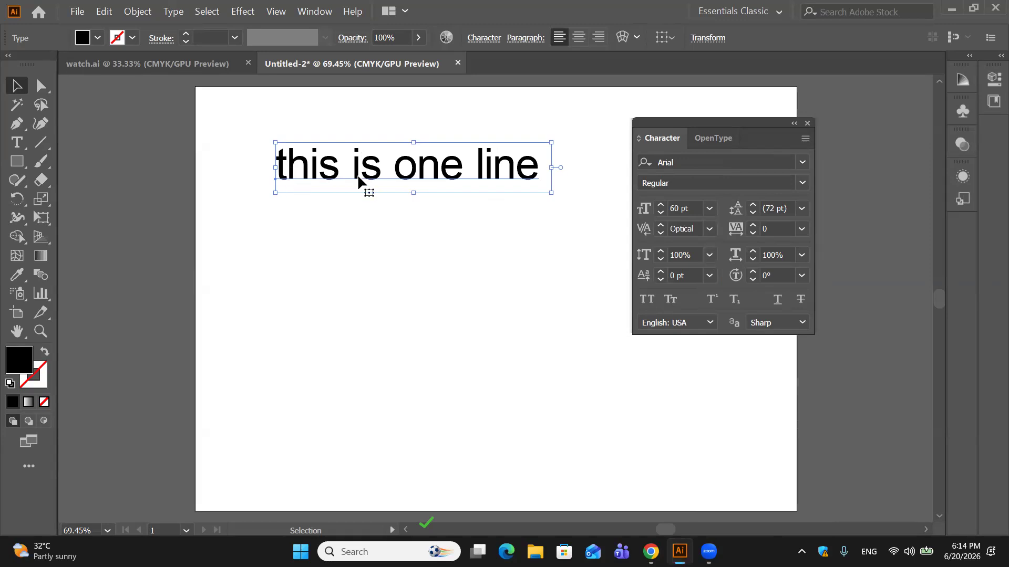
Step: Switch the point text's kerning to Metrics - Roman Only, and set it to Auto to compare the letter spacing
click(709, 229)
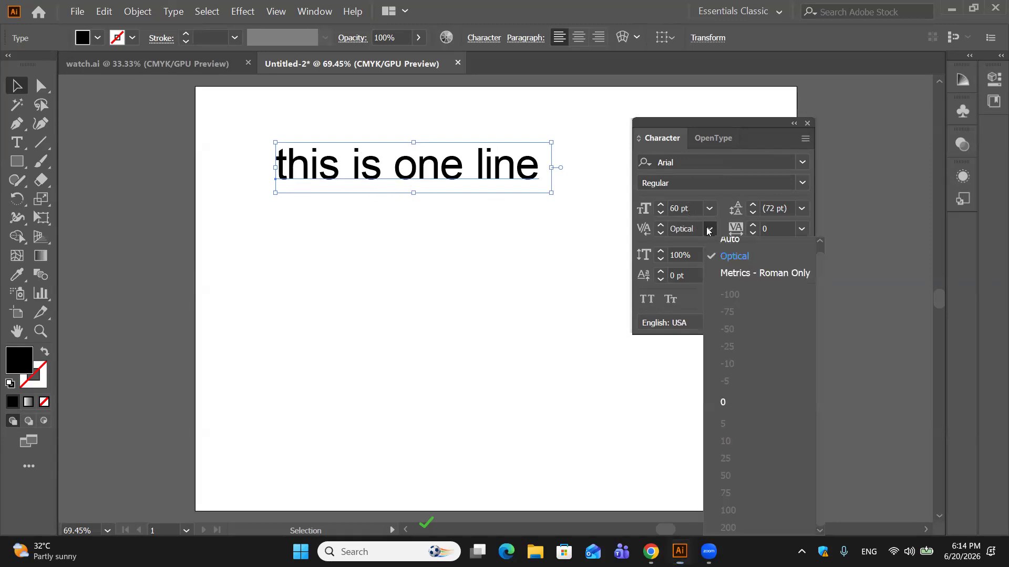
click(720, 274)
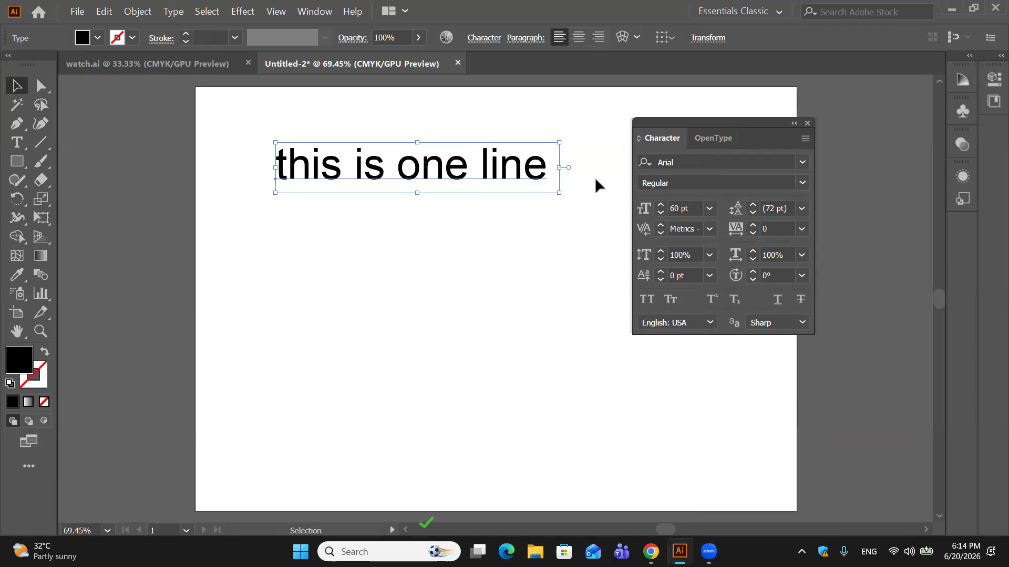
click(709, 230)
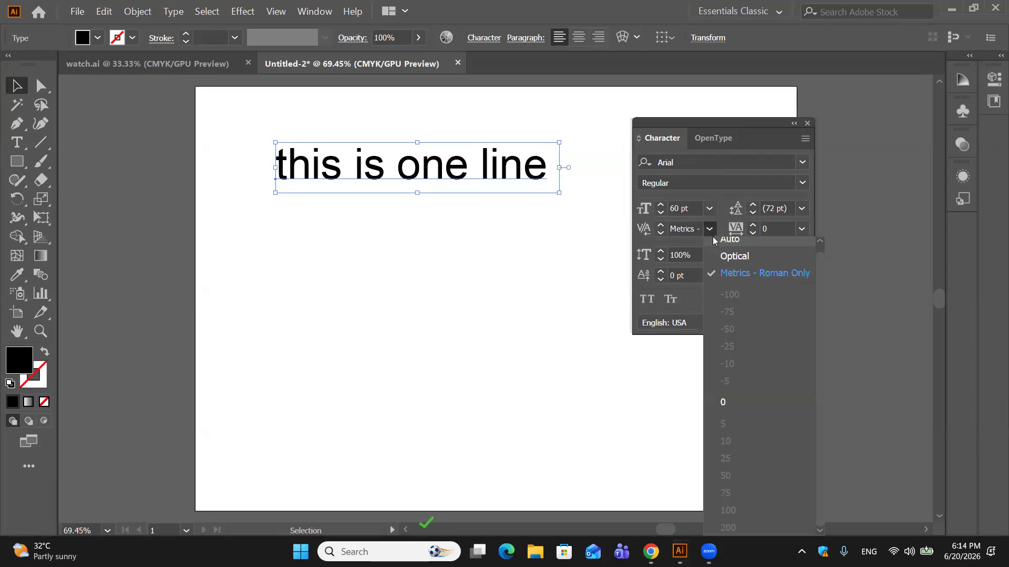
click(713, 239)
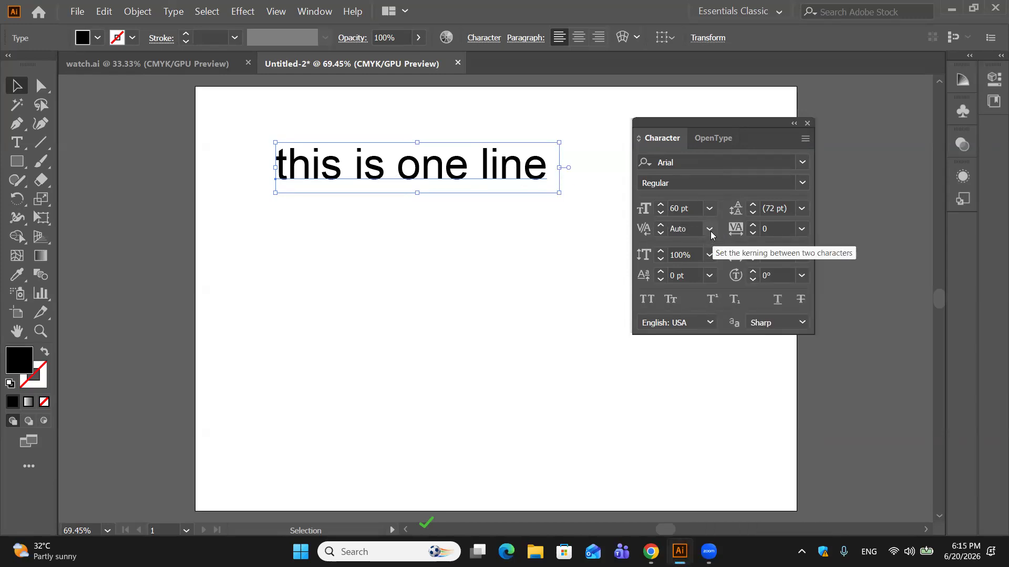
click(710, 230)
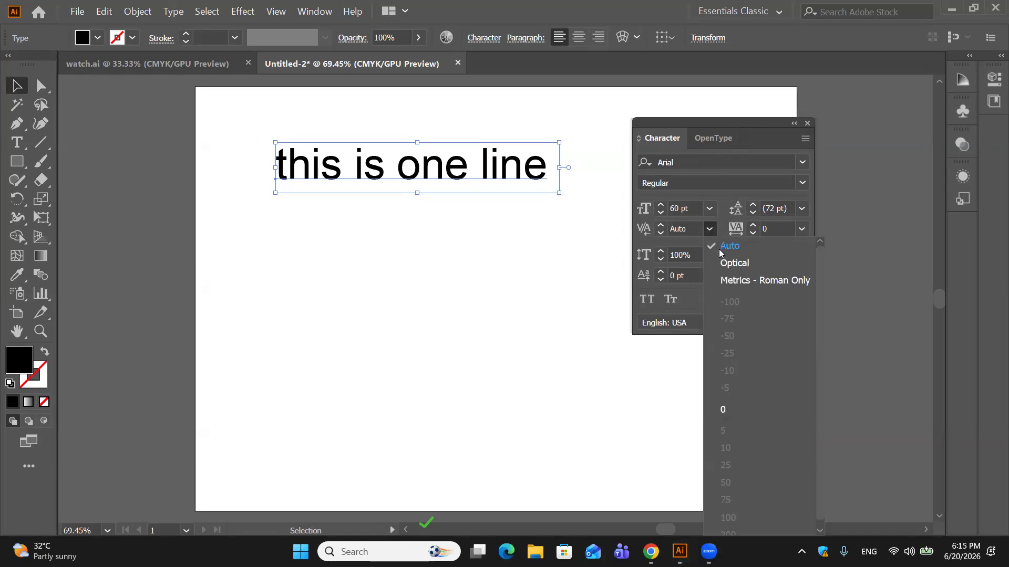
click(721, 251)
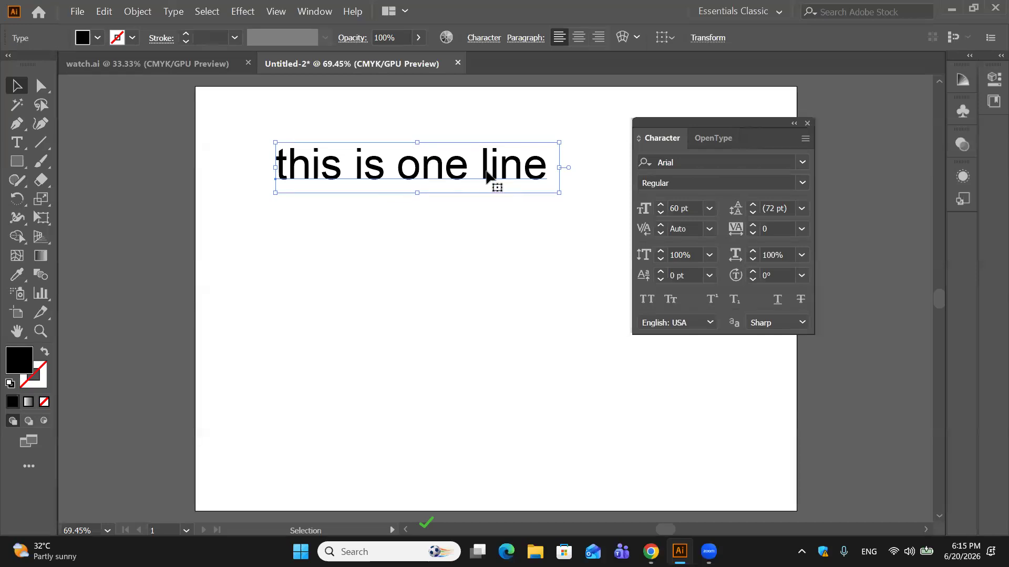
click(712, 228)
click(599, 163)
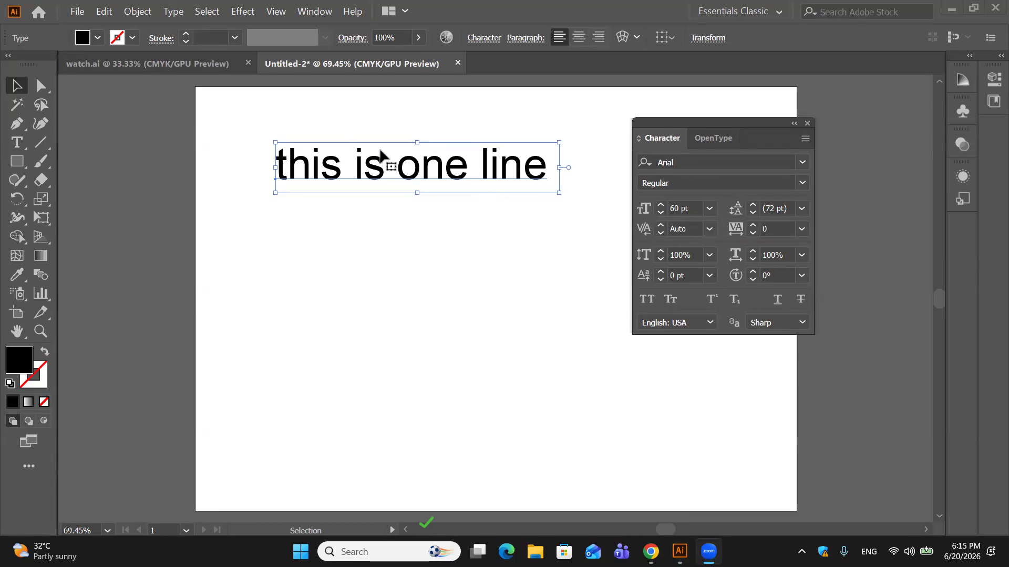
Step: Apply Optical kerning only to the characters "is one line" within the point text, and deselect the text
click(17, 141)
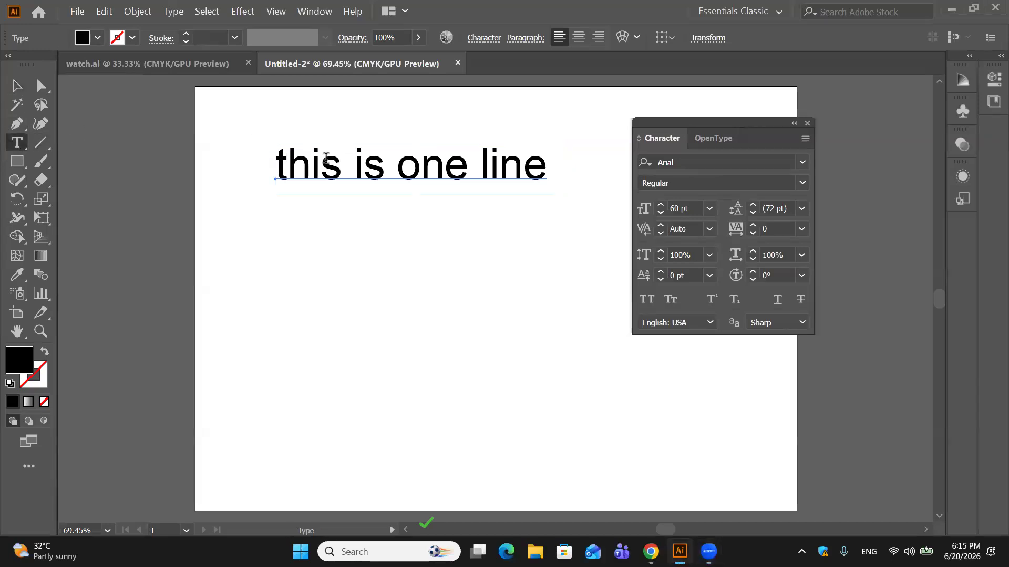
drag(353, 162, 549, 183)
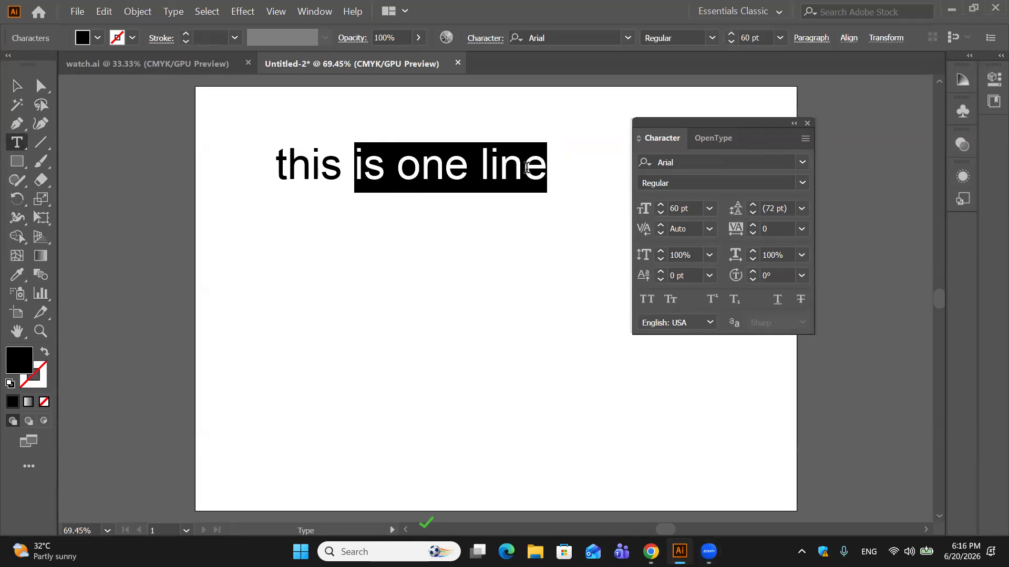
click(709, 229)
click(720, 262)
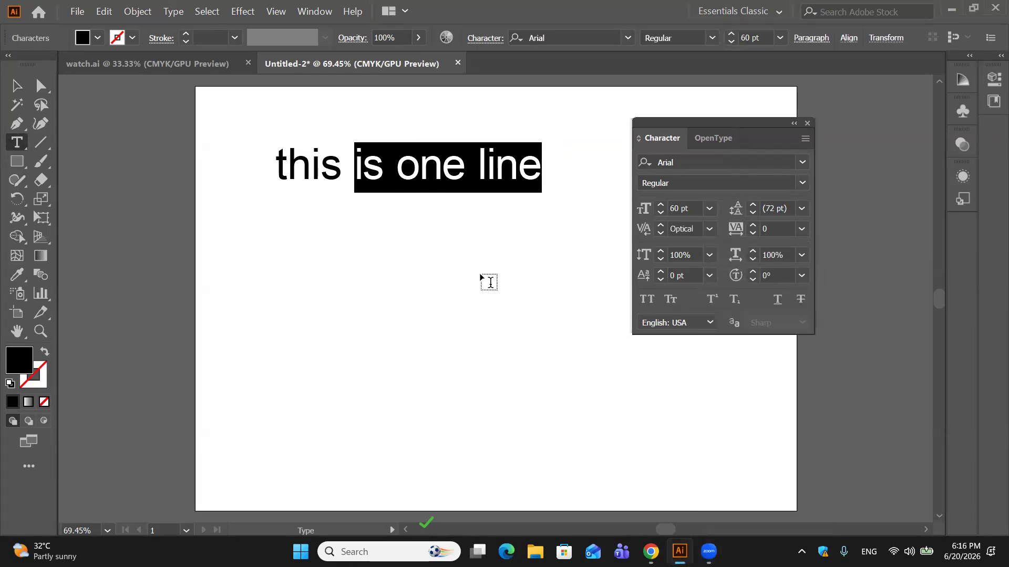
click(16, 86)
click(332, 243)
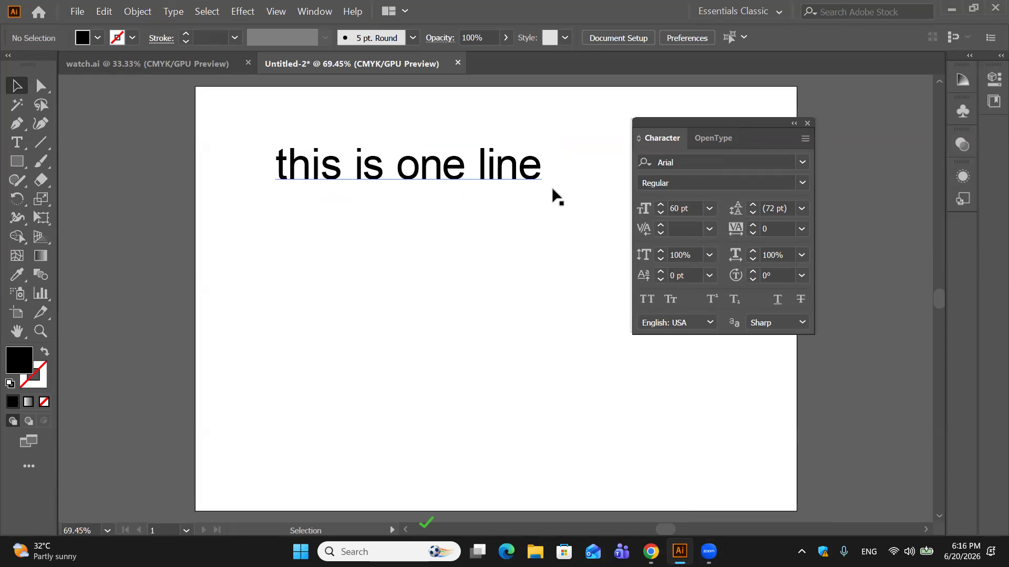
Step: Check the kerning options for the mixed text, and set all of its characters back to Auto kerning
click(709, 229)
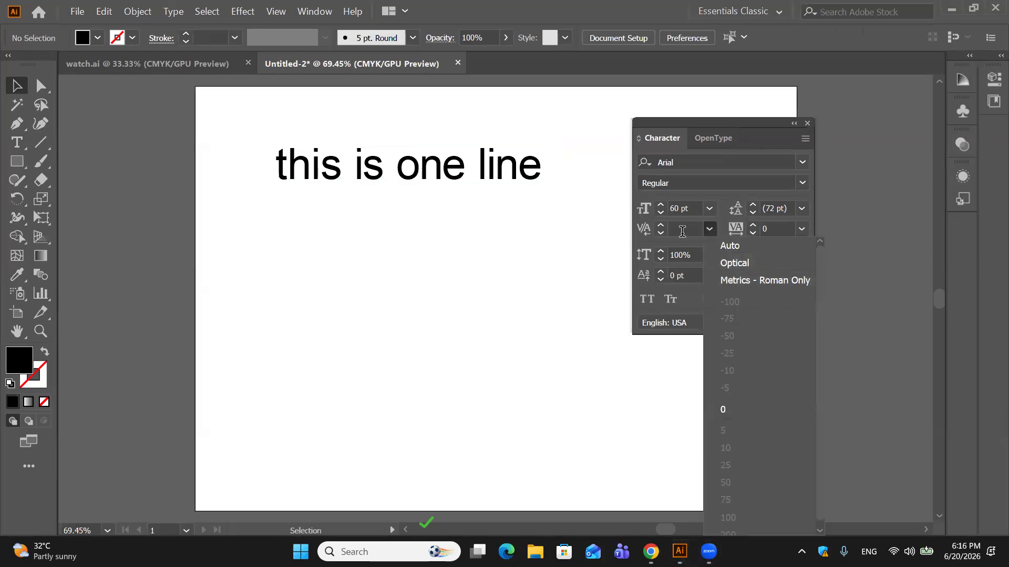
click(485, 176)
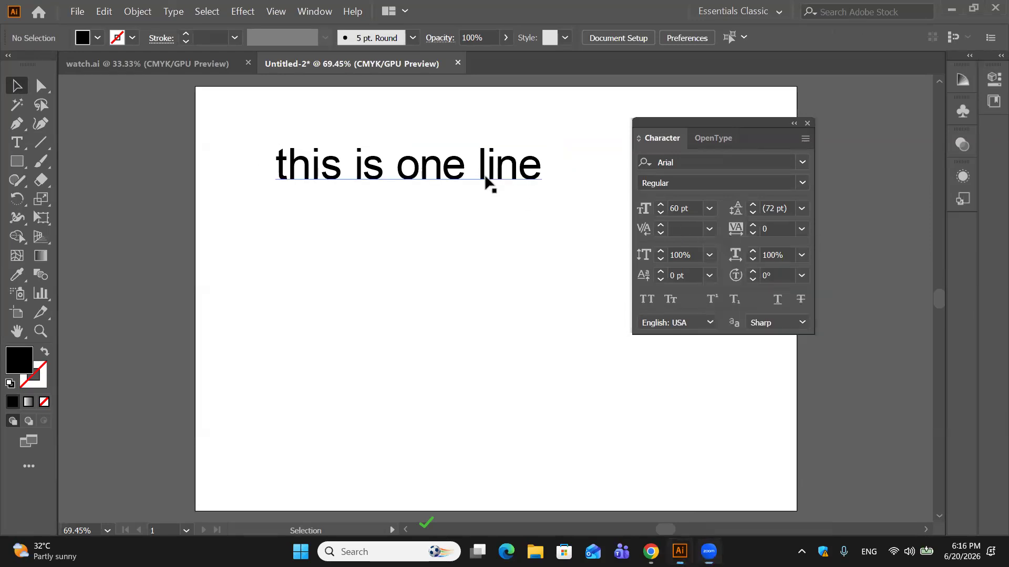
click(502, 181)
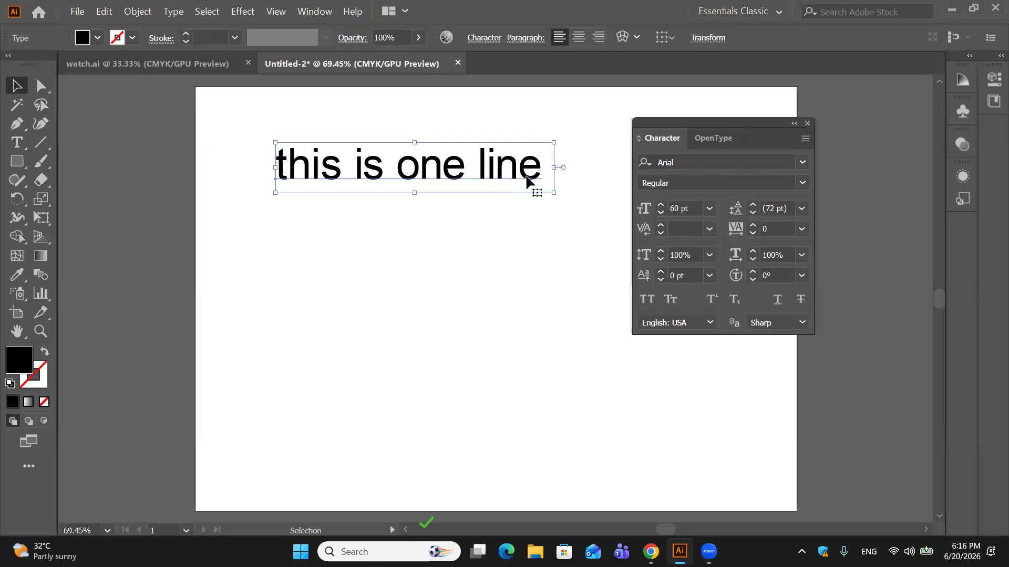
click(714, 229)
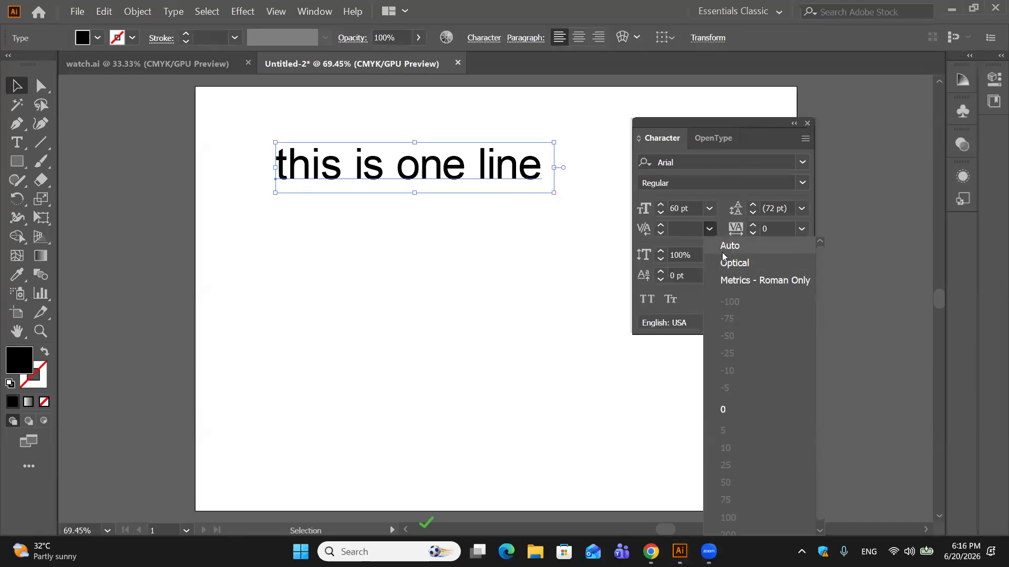
click(205, 126)
click(18, 142)
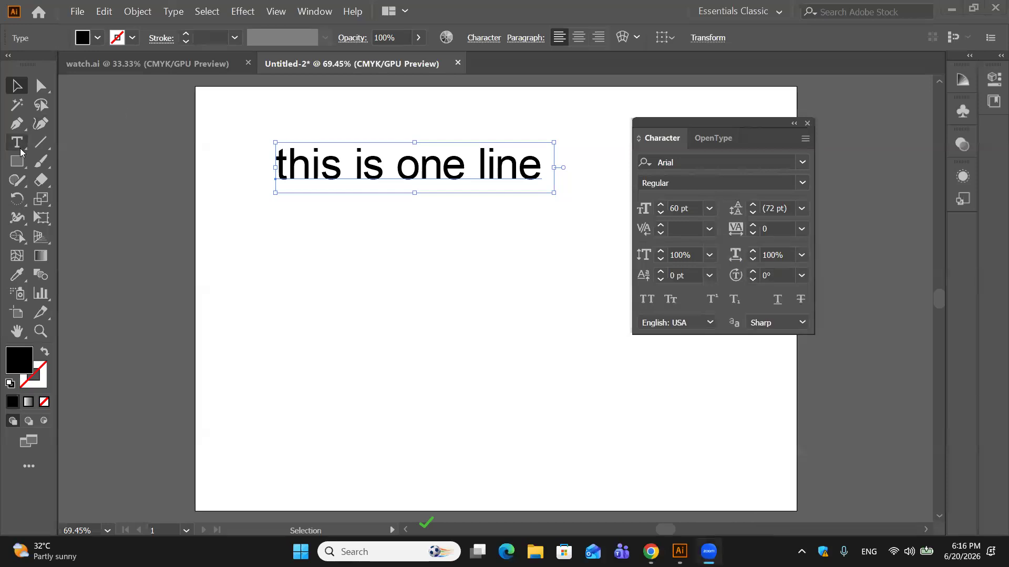
drag(277, 157, 624, 202)
click(708, 231)
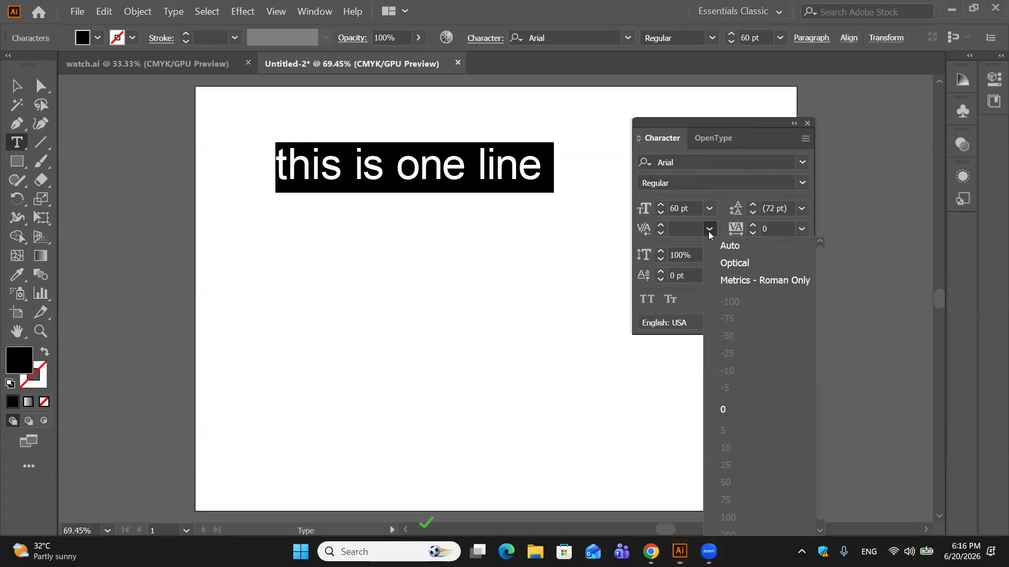
click(718, 247)
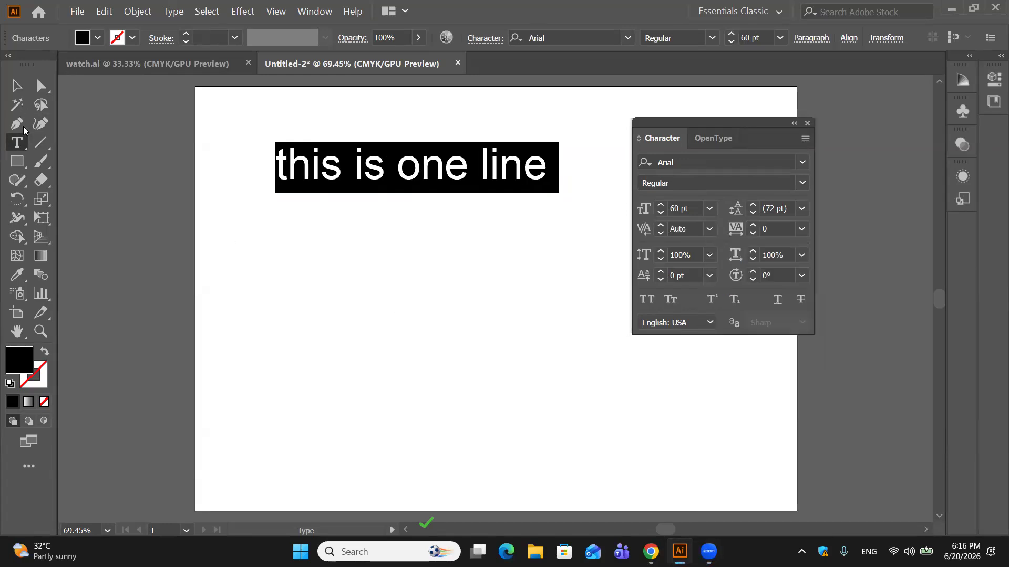
click(16, 85)
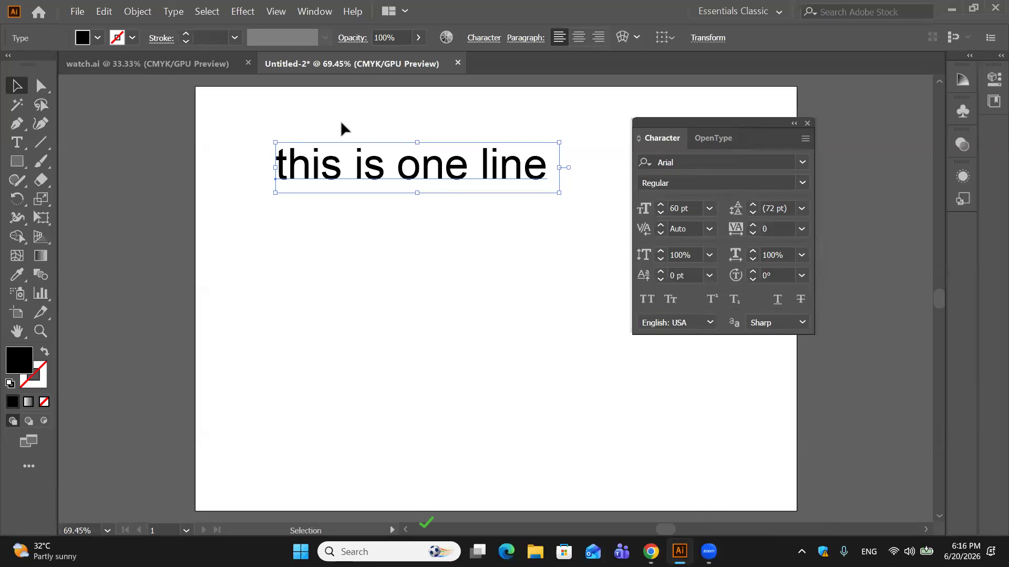
Step: Set the leading of the point text to 14 pt
click(801, 210)
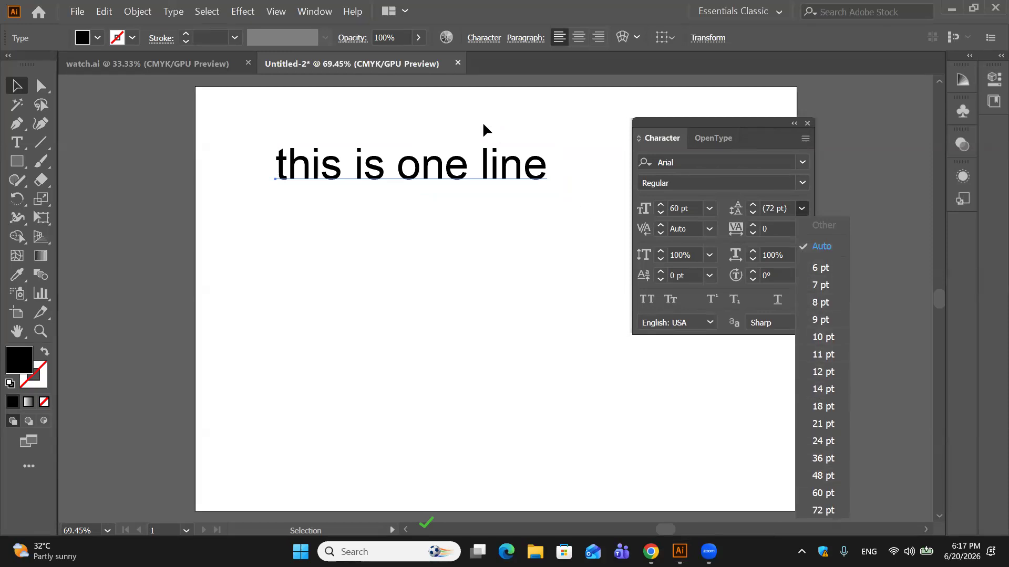
click(507, 176)
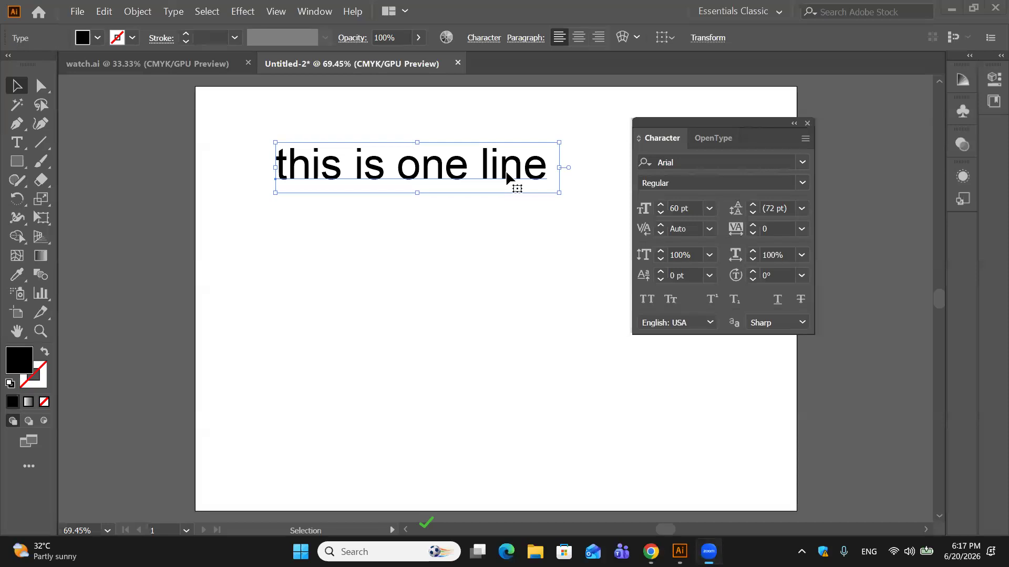
click(802, 208)
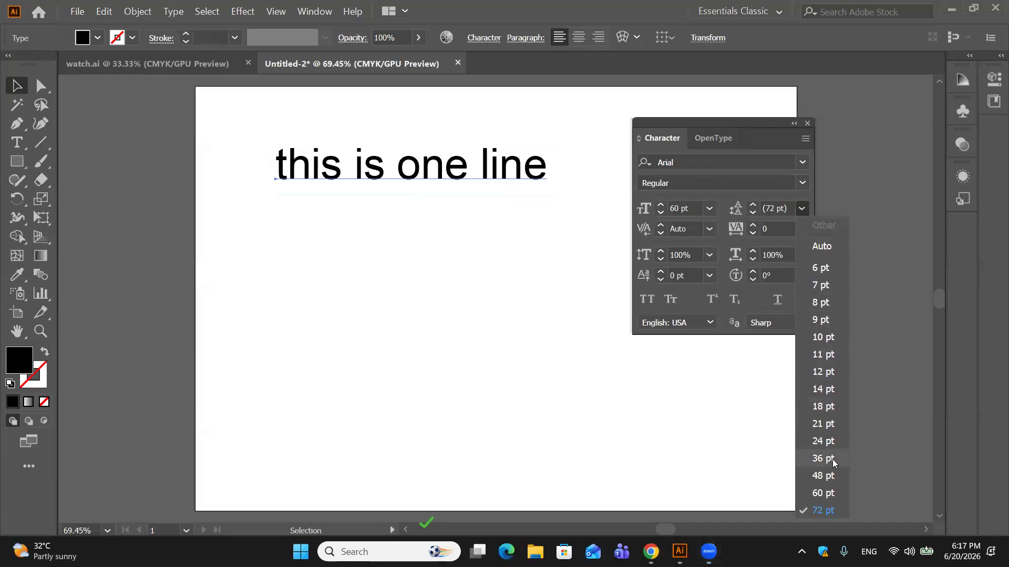
click(824, 383)
click(801, 209)
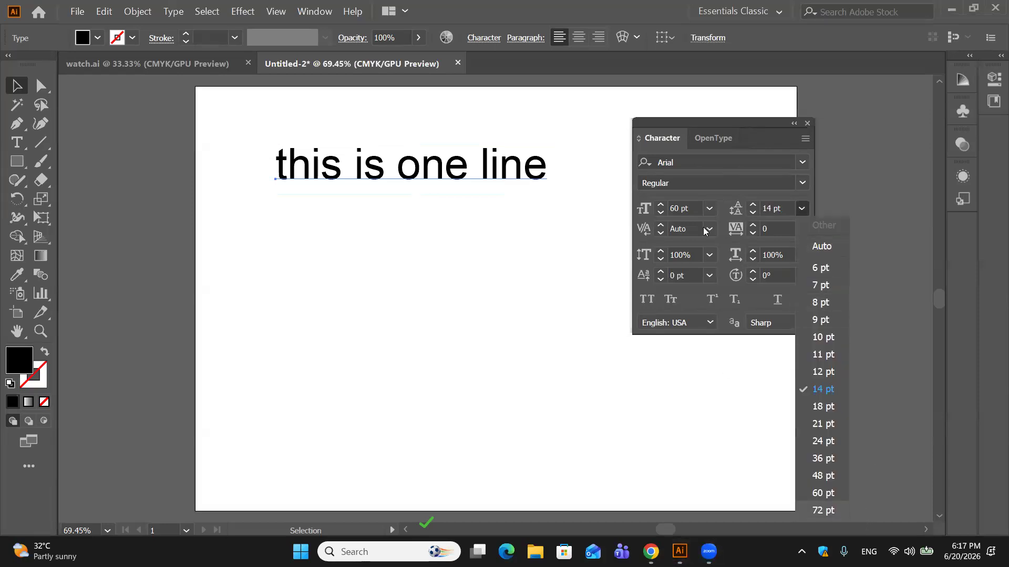
click(703, 210)
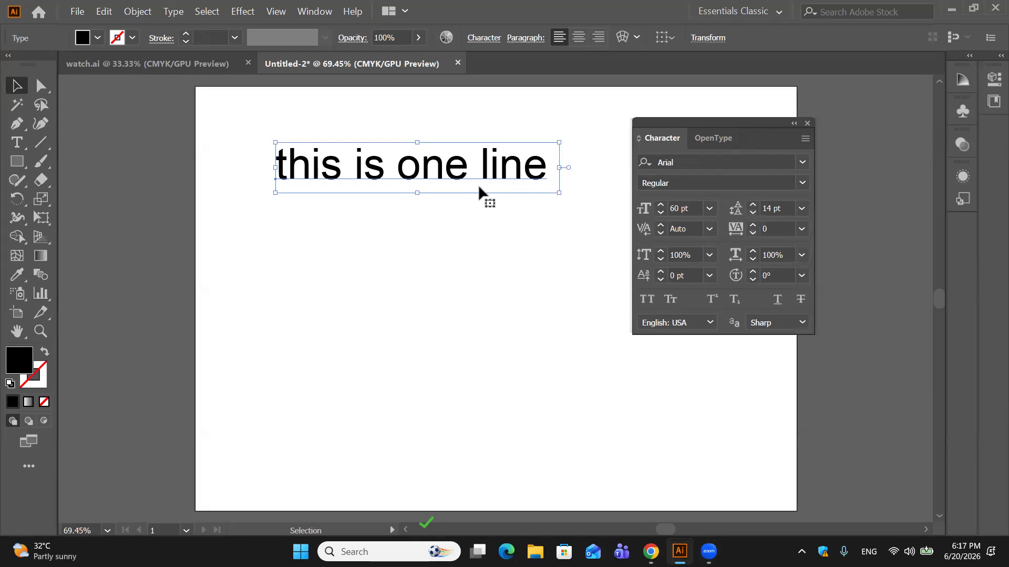
Step: Set the point text's leading to 72 pt and its font size to 48 pt
click(802, 209)
click(810, 510)
click(709, 209)
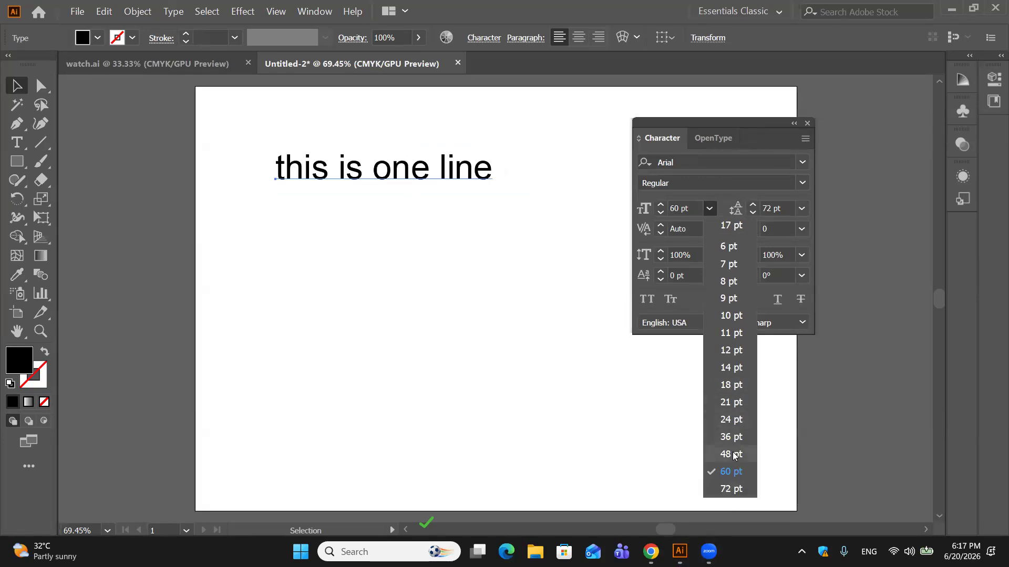
click(731, 455)
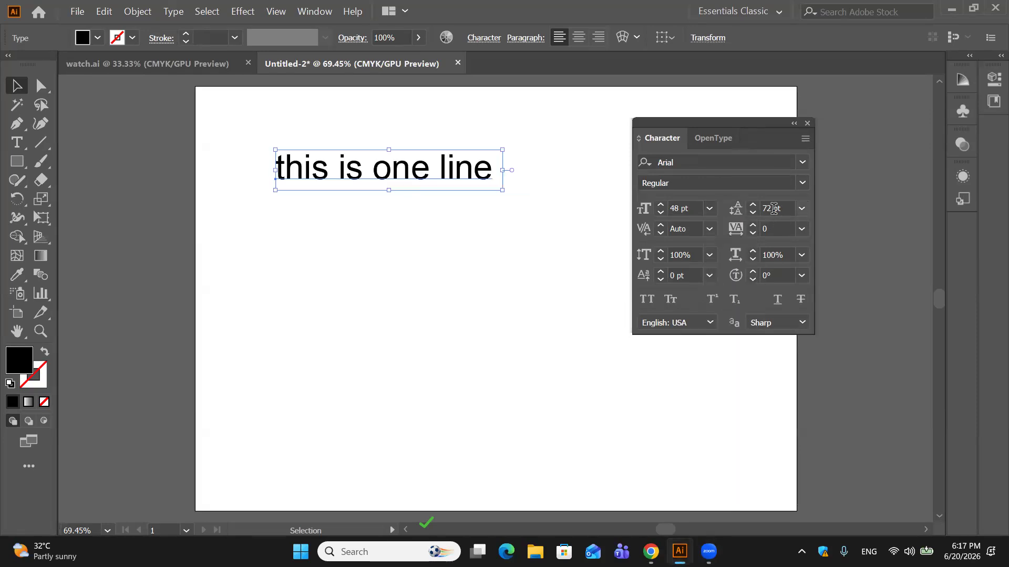
Step: Raise the point text's leading to 78 pt in small increments, and return it to Auto leading
click(753, 206)
click(753, 206)
click(753, 206)
click(753, 206)
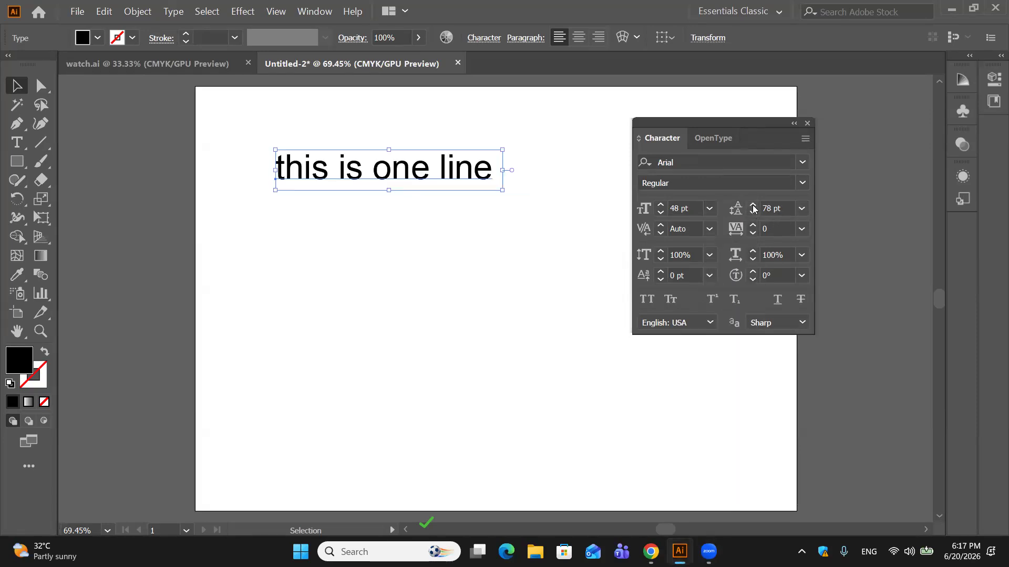
click(802, 209)
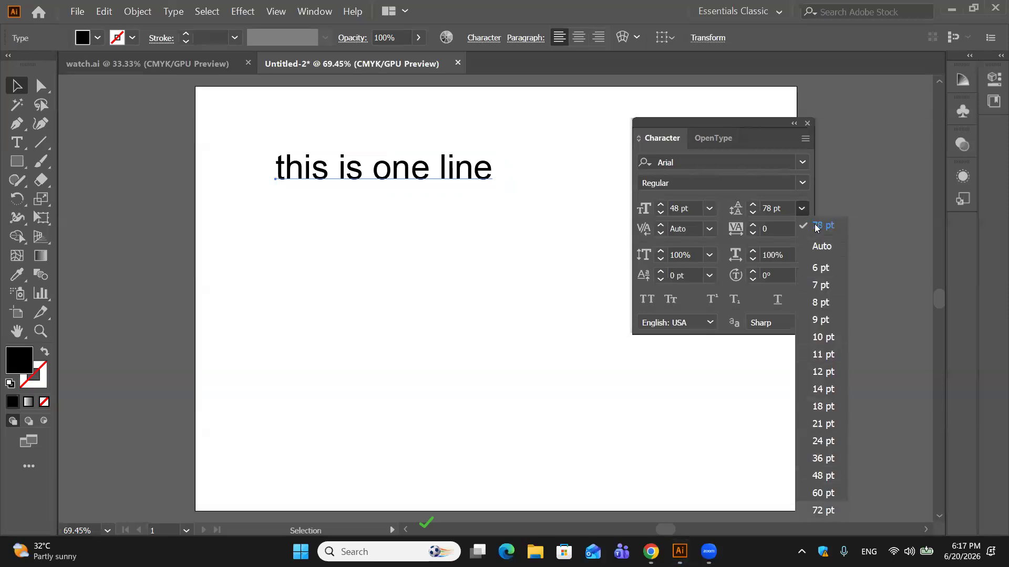
click(817, 247)
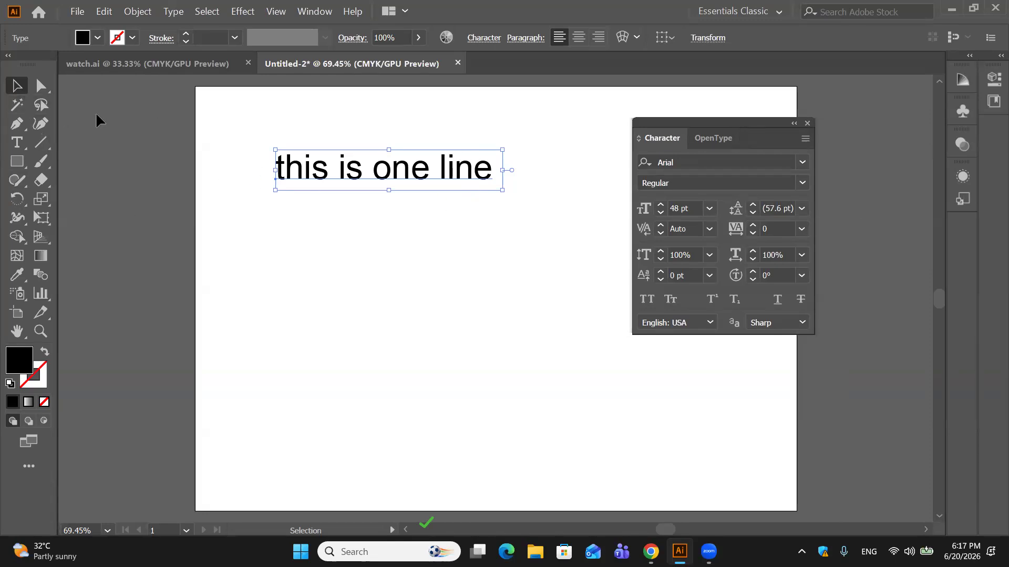
Step: Add a second line reading "this is two line" below the existing line of the point text, and finish text editing
click(21, 147)
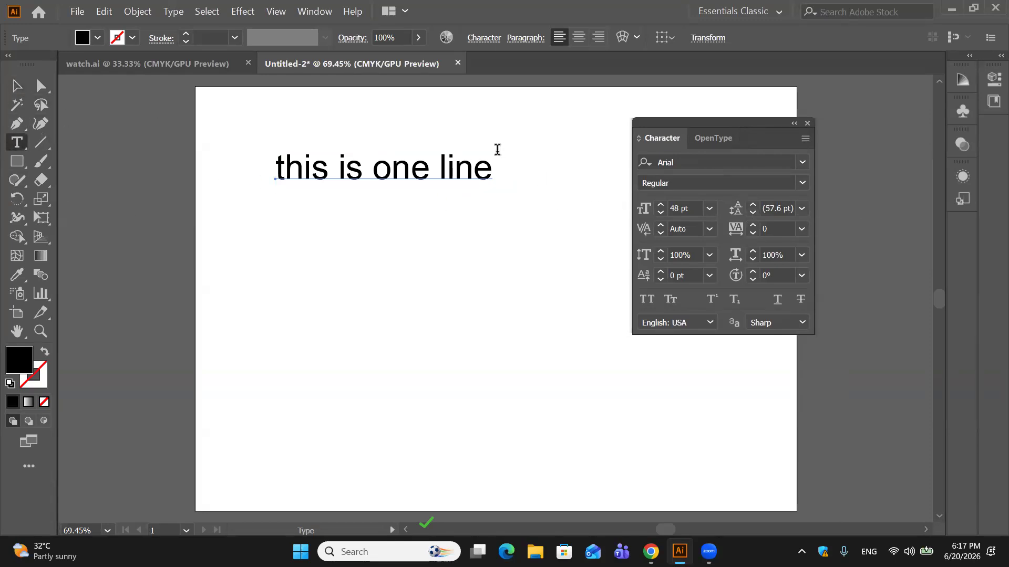
click(492, 169)
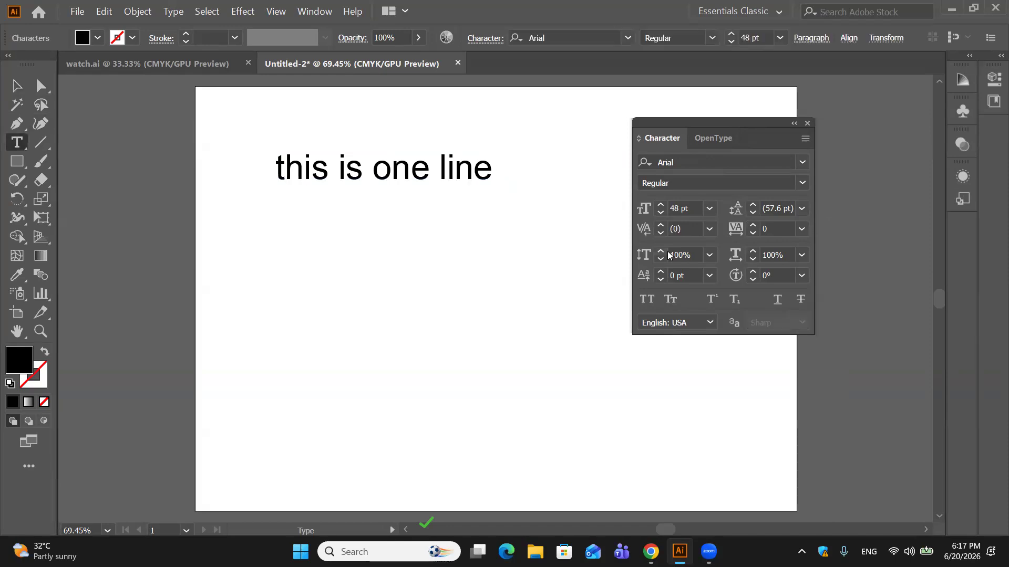
key(Return)
text(thi)
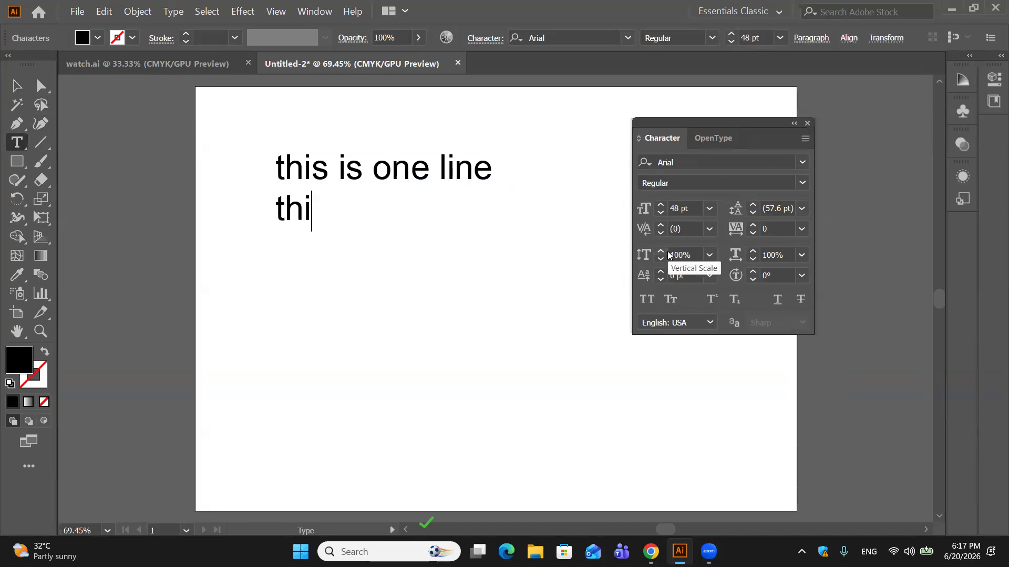
text(s is )
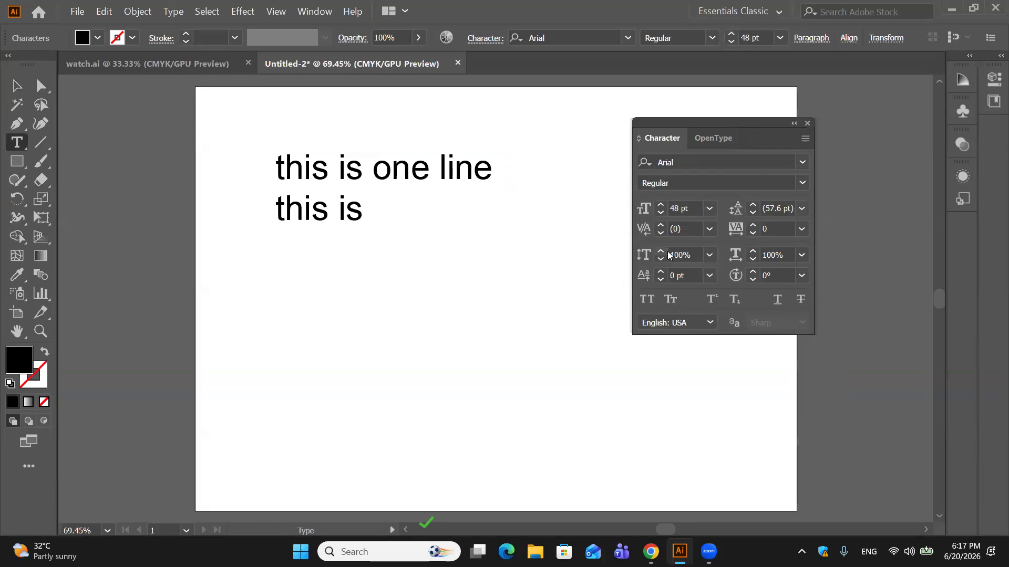
text(two line)
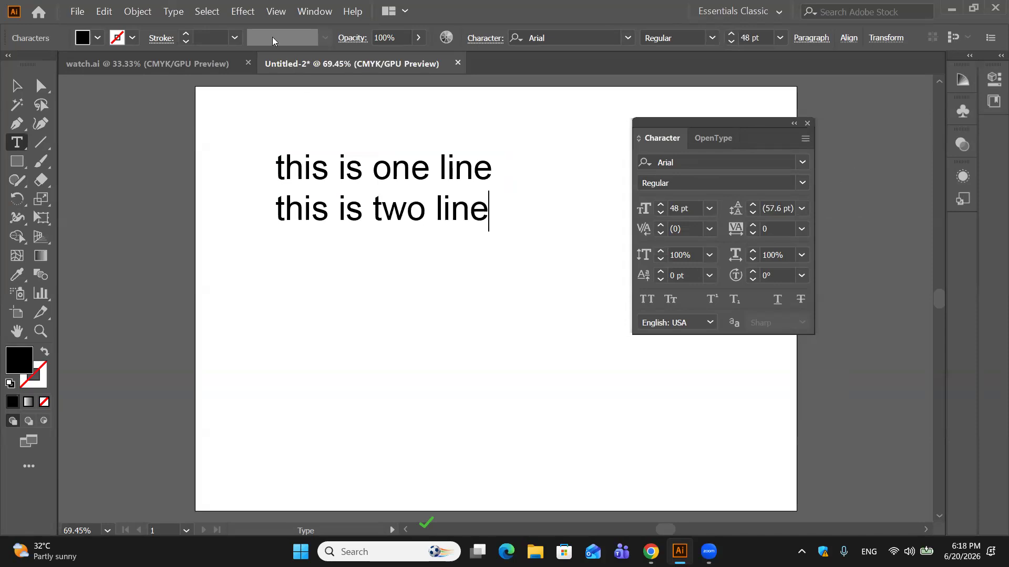
click(17, 85)
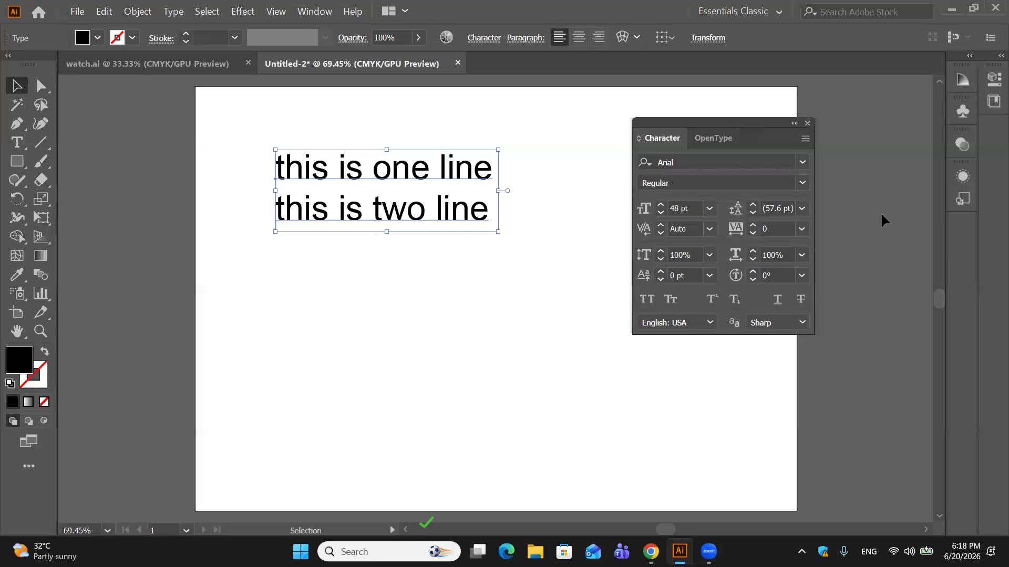
Step: Set the two-line point text's leading to 48 pt and its font size to 21 pt, and deselect it
click(805, 209)
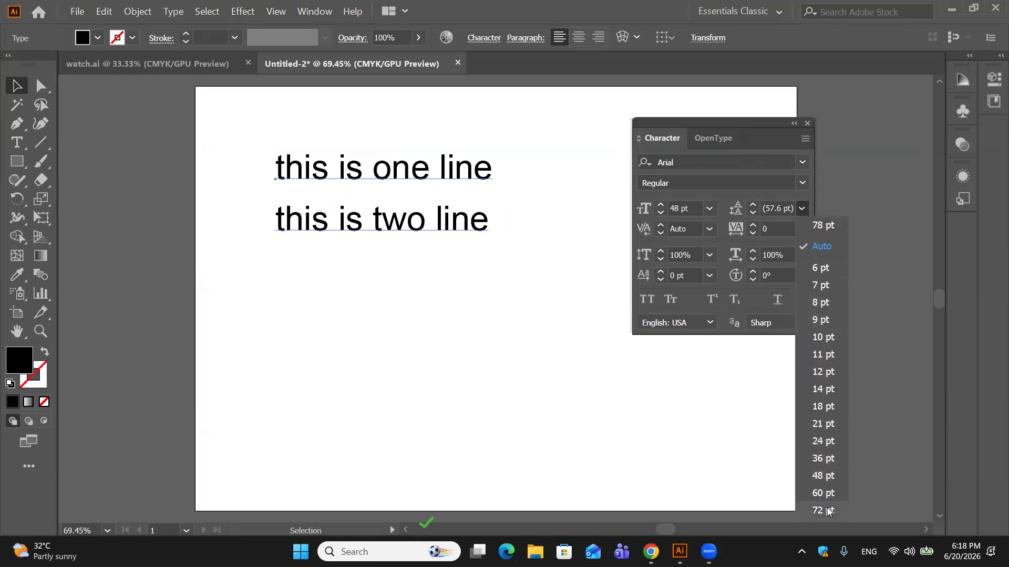
click(828, 478)
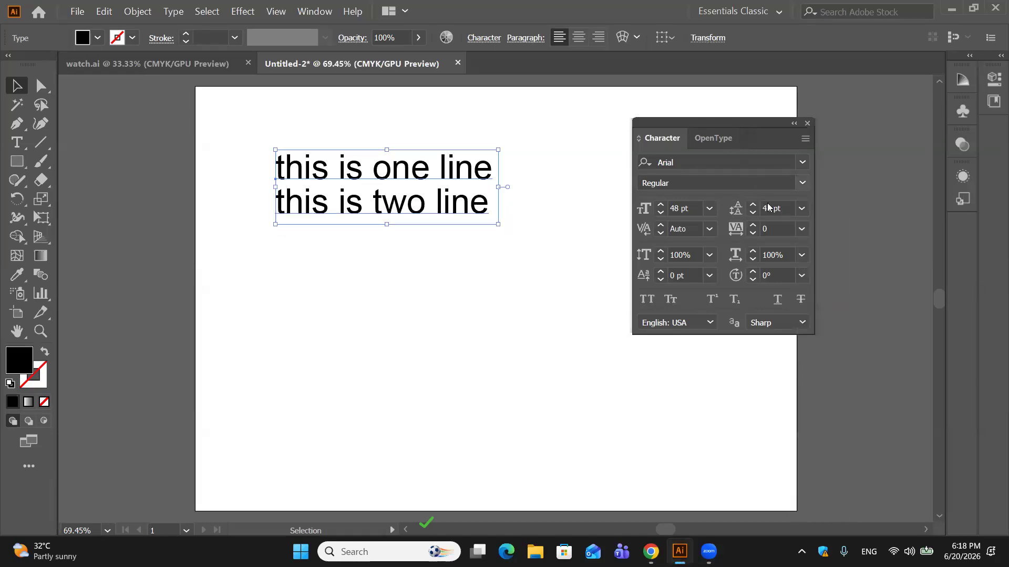
click(709, 208)
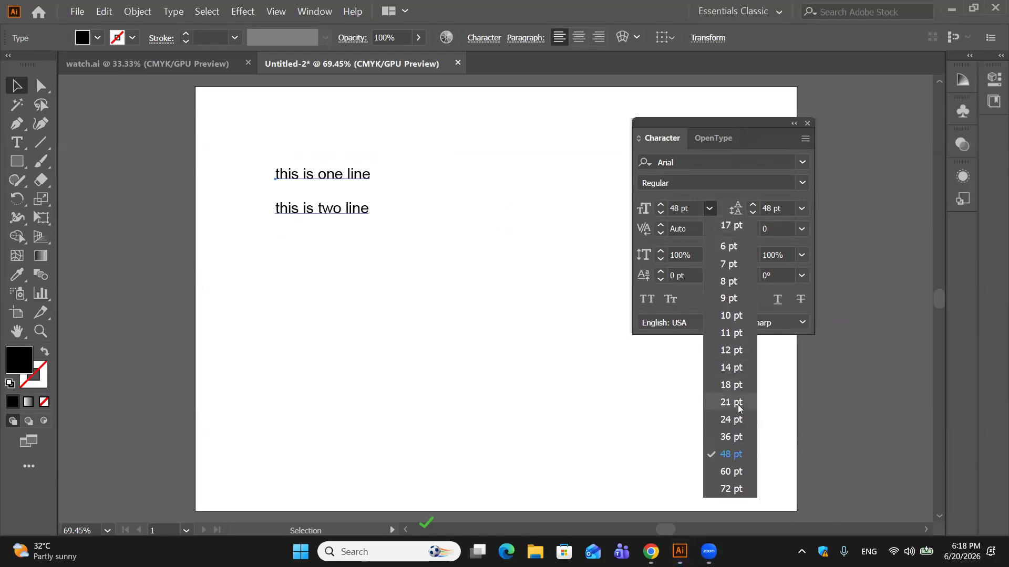
click(566, 284)
click(334, 234)
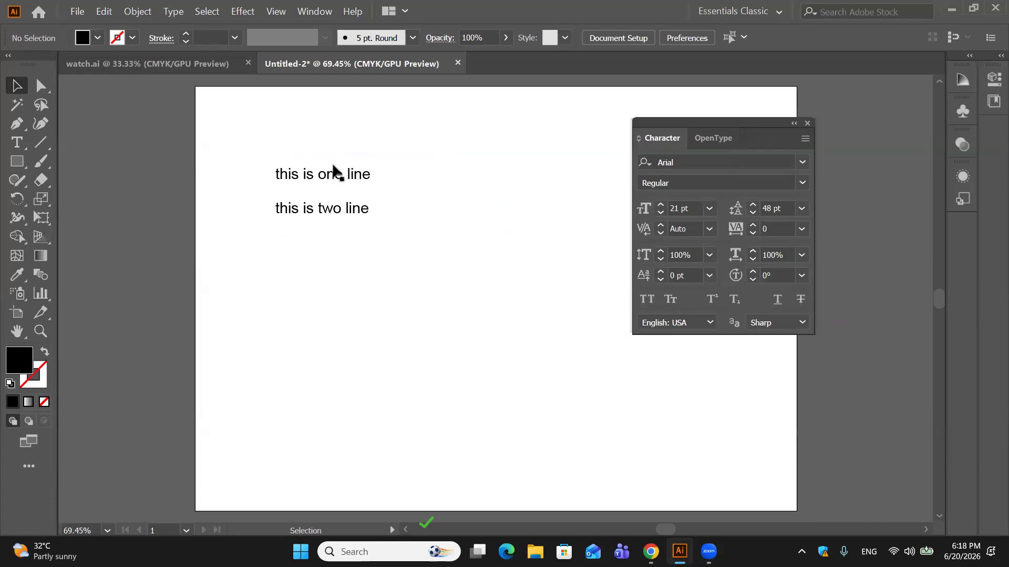
Step: Set the leading of the two-line point text to 24 pt, and deselect it
click(802, 209)
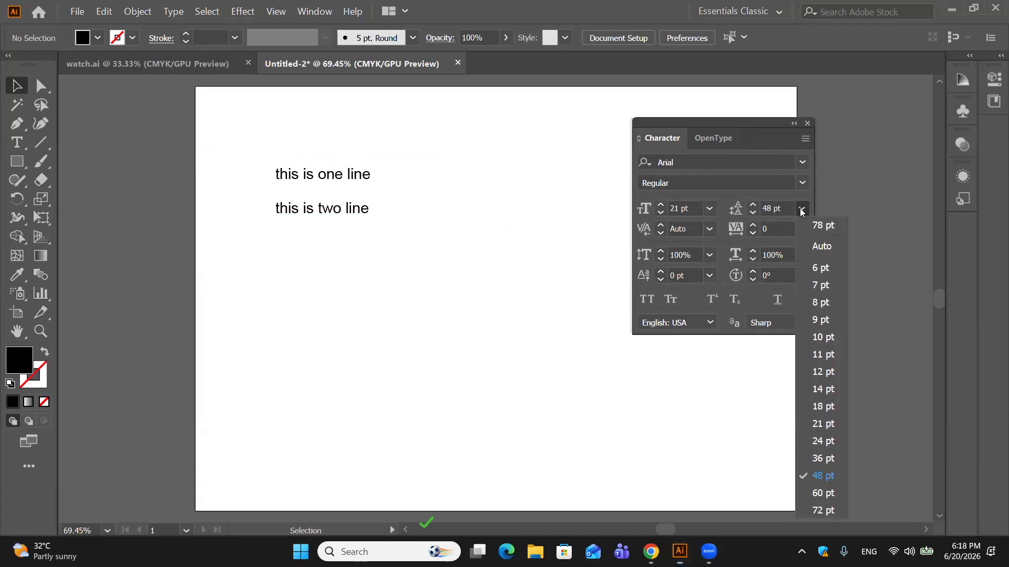
click(345, 175)
click(347, 176)
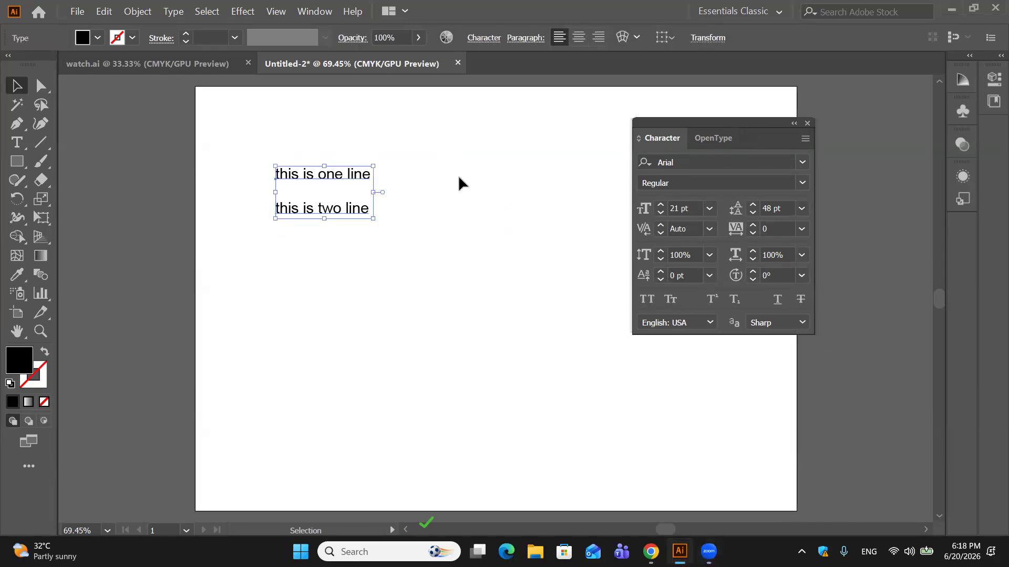
click(804, 210)
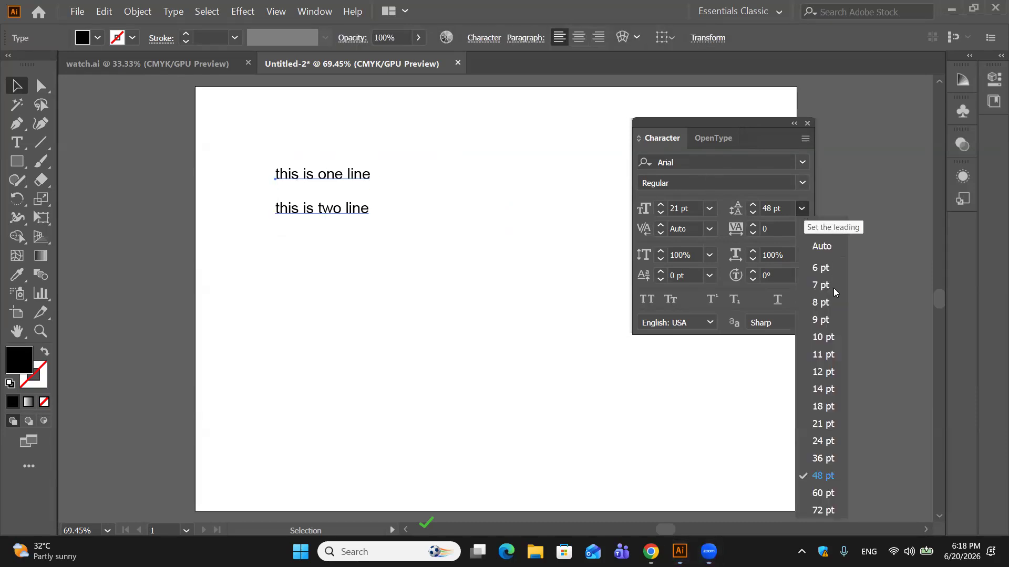
click(829, 441)
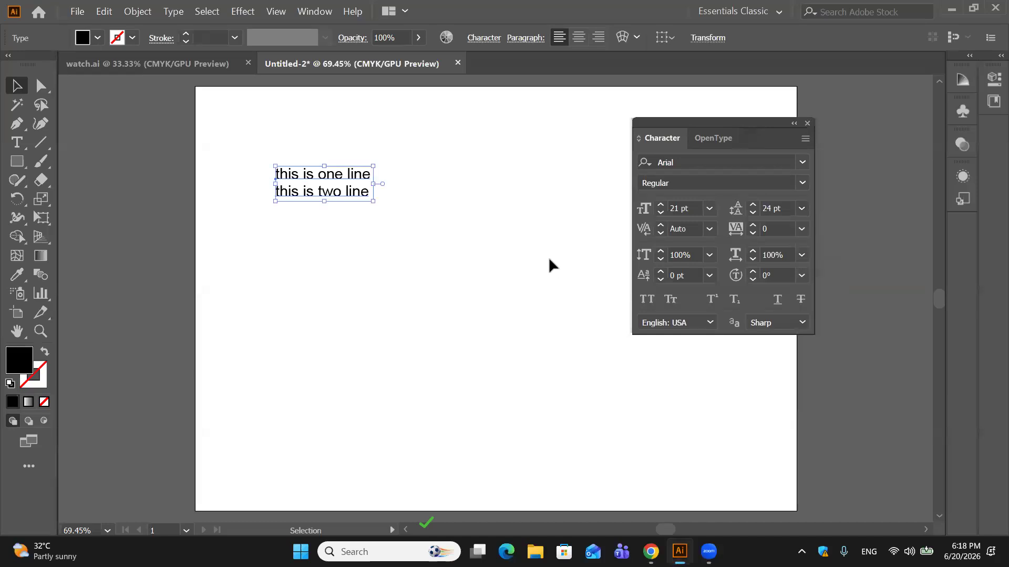
click(245, 164)
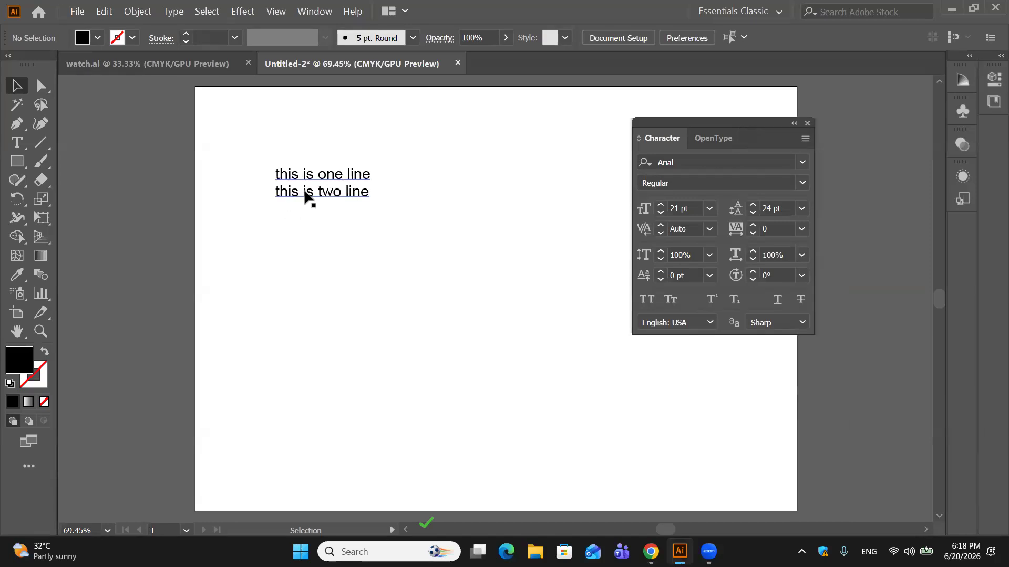
Step: Delete the two-line point text and create a tall, narrow area text box of placeholder text along the artboard's left side
drag(303, 190, 269, 149)
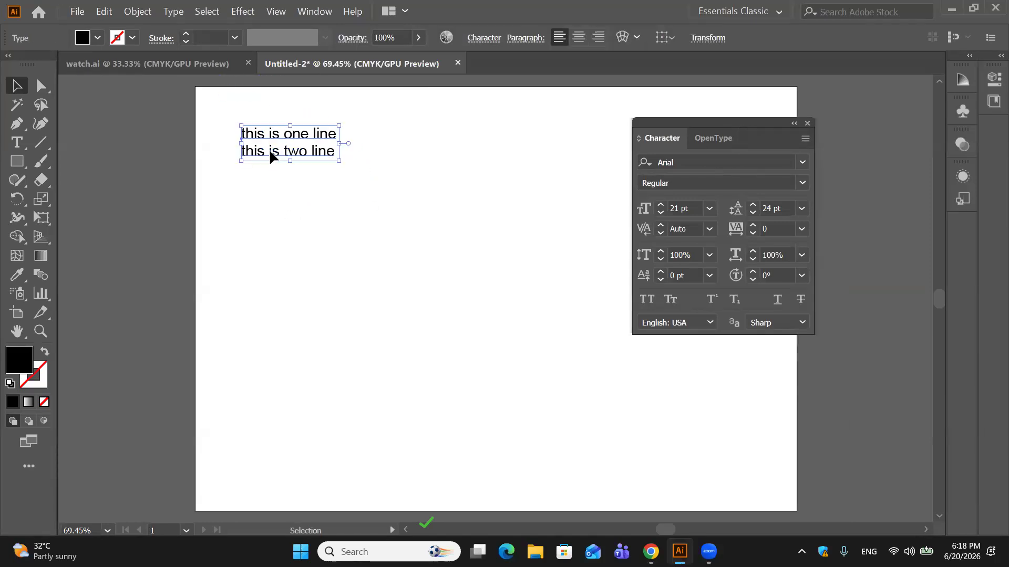
key(Delete)
click(17, 142)
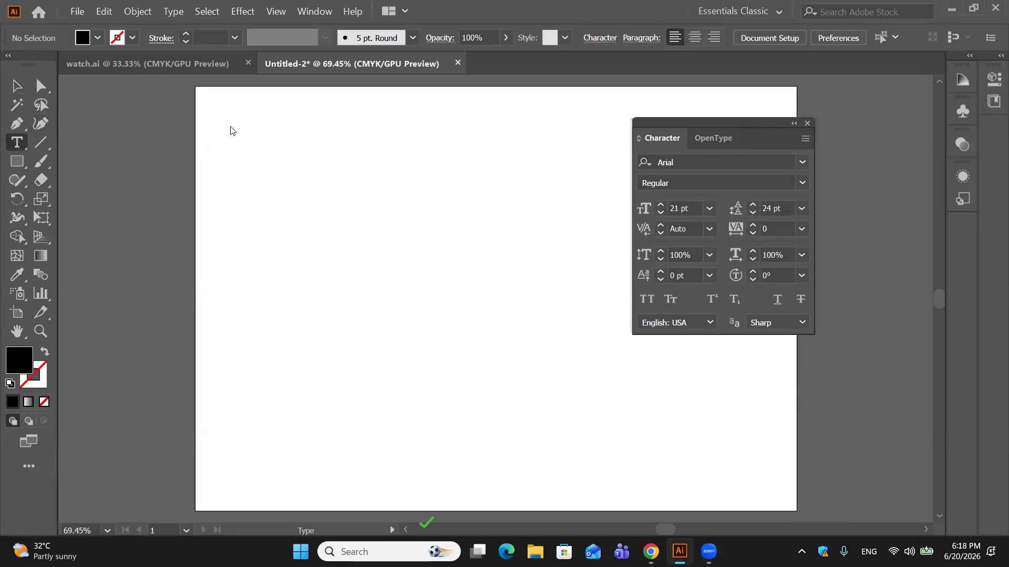
drag(215, 99, 379, 451)
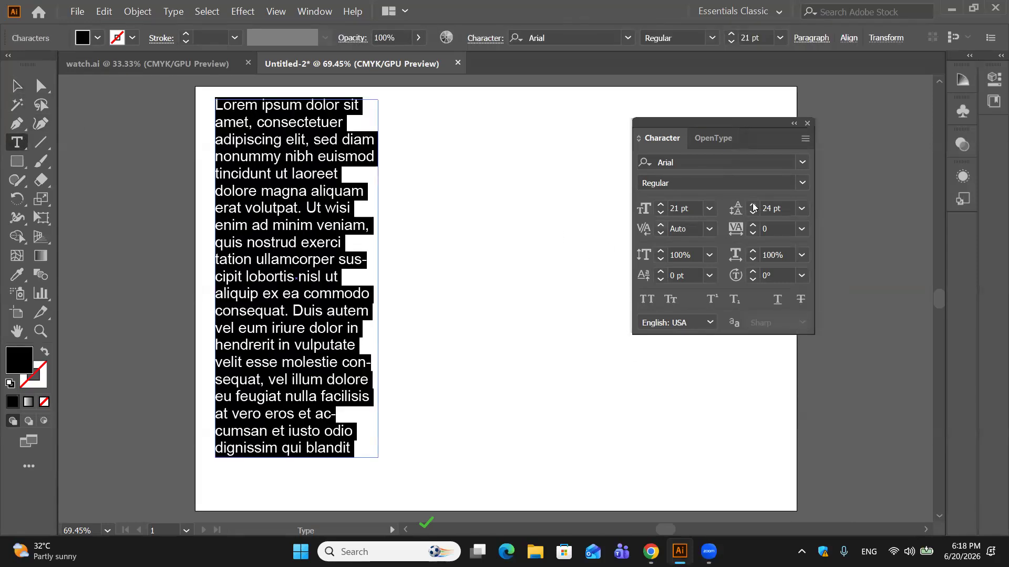
click(9, 90)
click(470, 216)
click(263, 154)
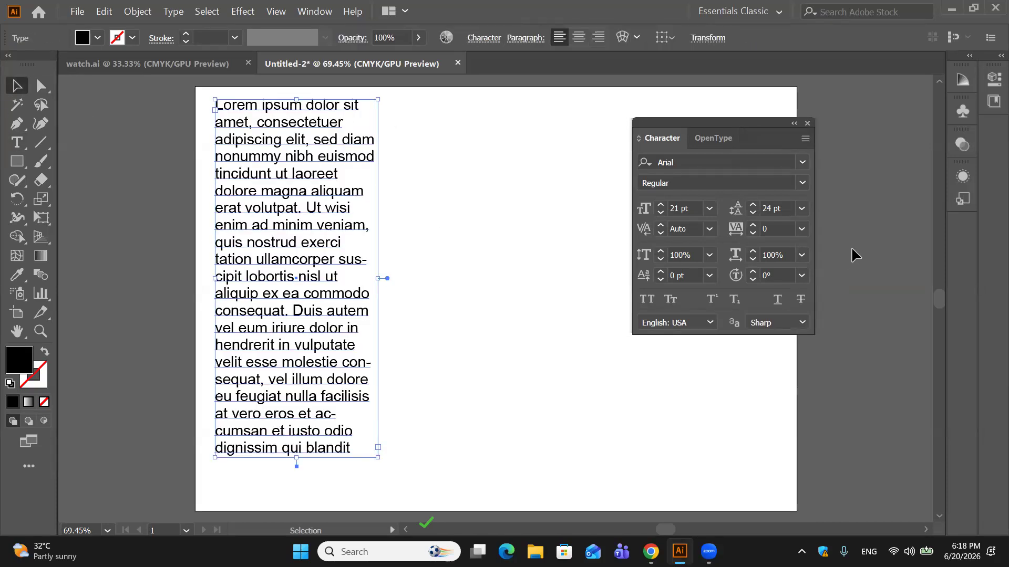
Step: Set the leading of the whole area text to Auto, and deselect it
click(801, 209)
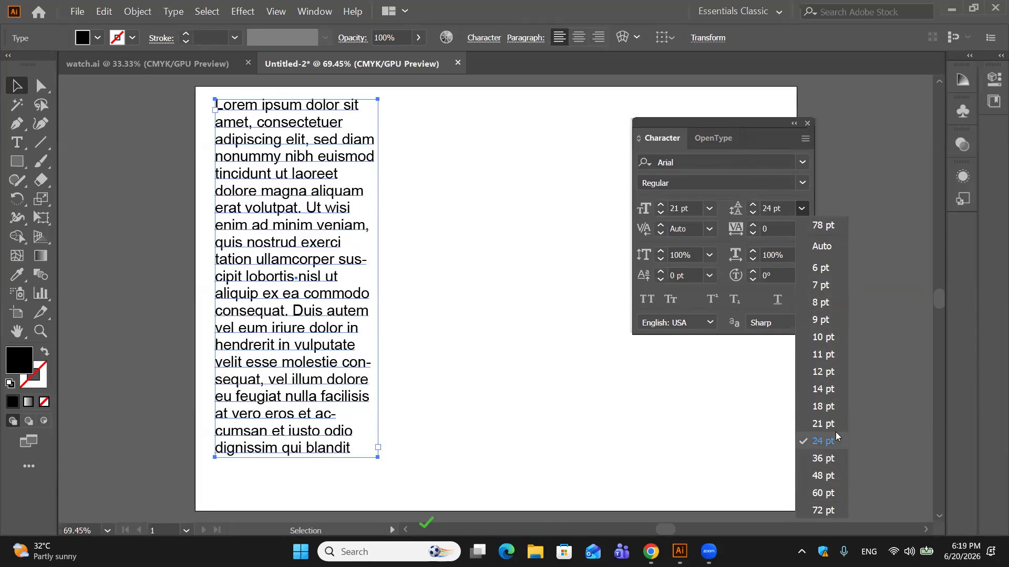
click(820, 247)
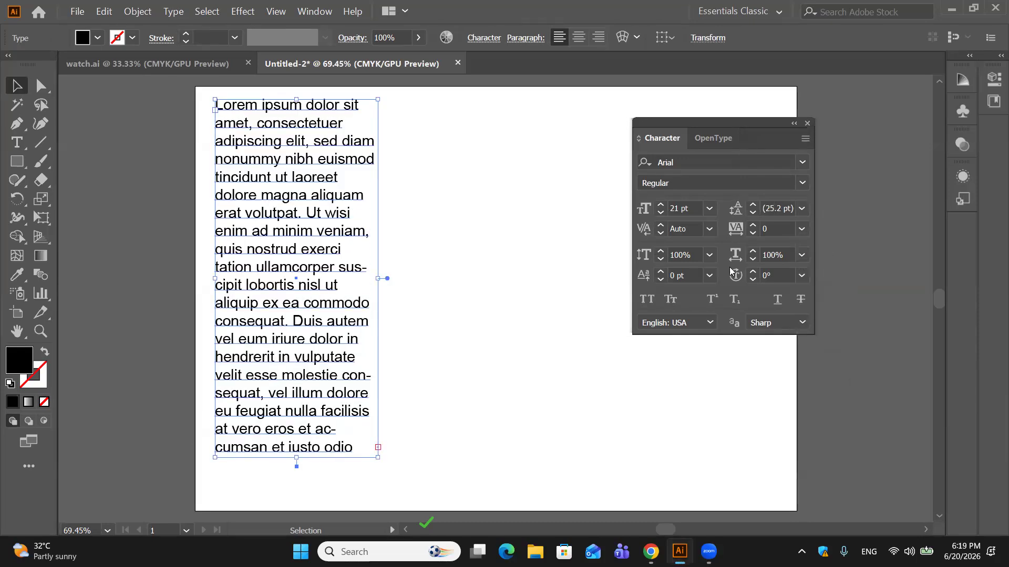
click(442, 279)
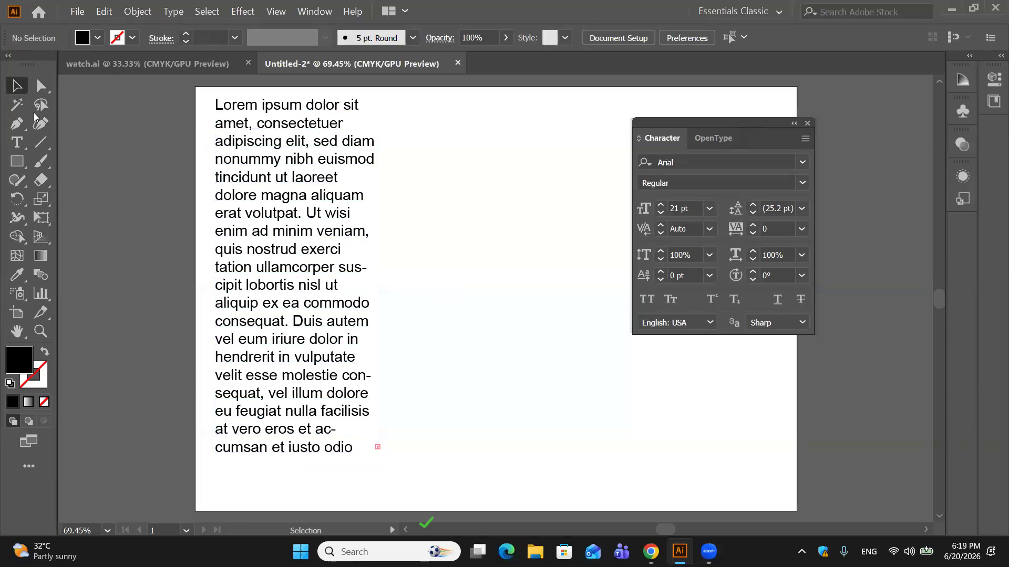
click(17, 142)
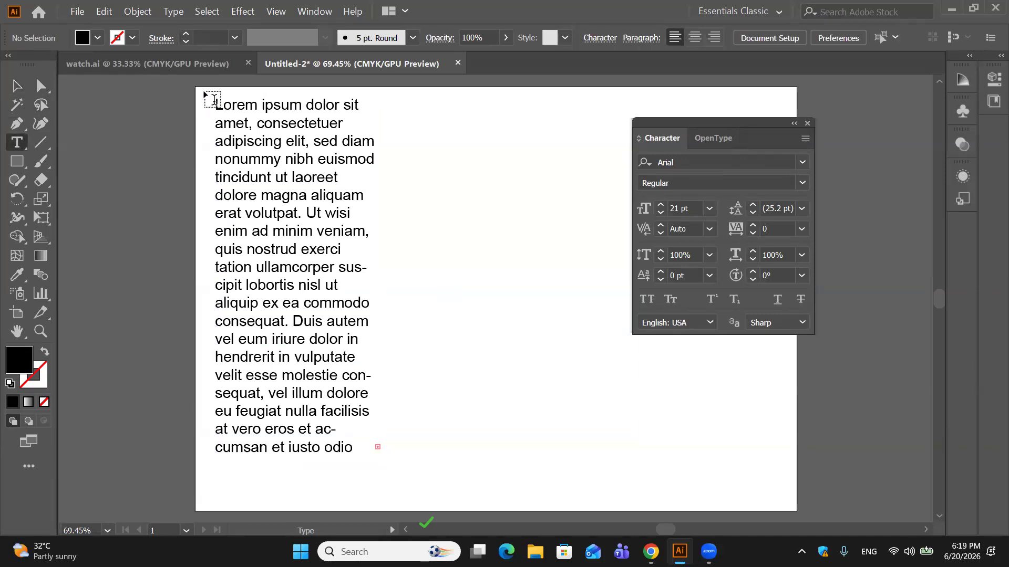
mouse_move(216, 105)
mouse_down()
mouse_move(379, 114)
mouse_move(214, 124)
mouse_up()
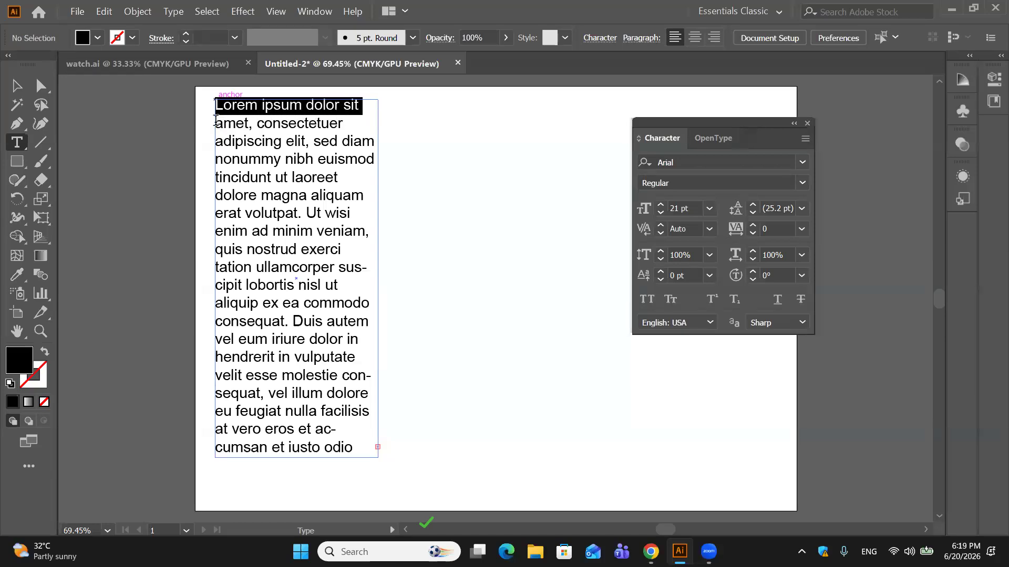
click(800, 211)
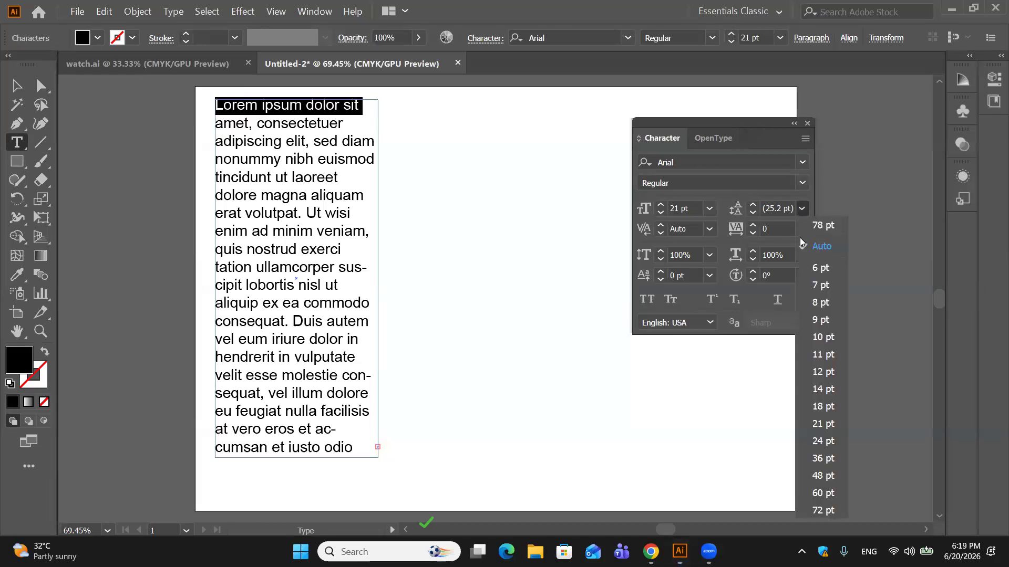
click(18, 84)
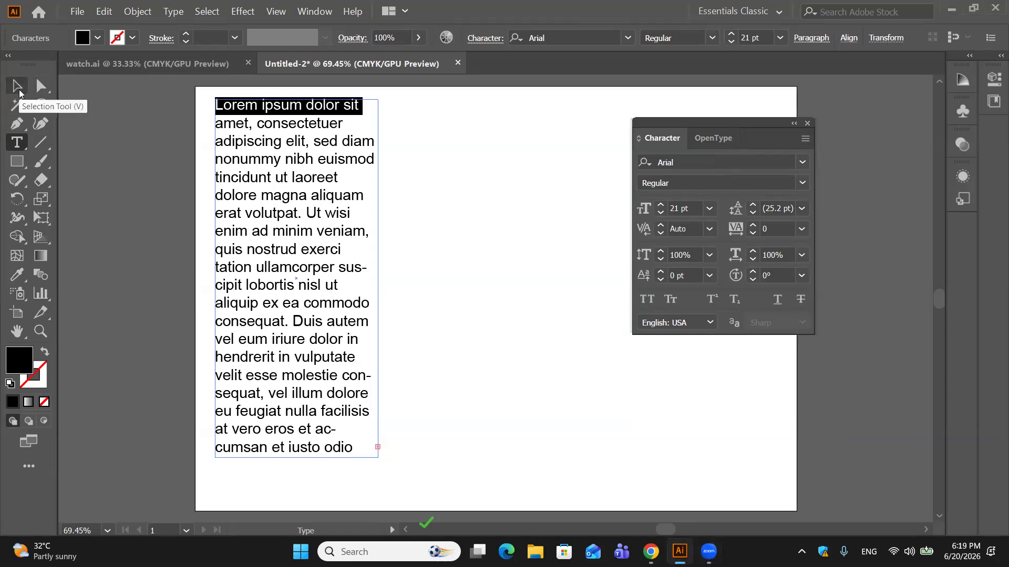
click(19, 92)
Step: Set the leading of all visible area text lines below the first one to 36 pt, and finish text editing
click(17, 145)
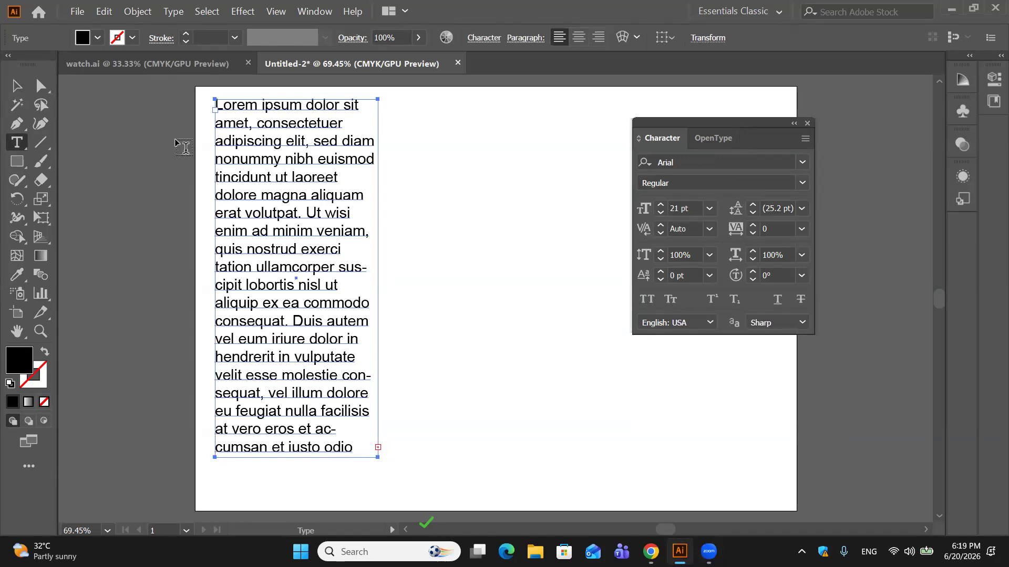
drag(216, 123, 353, 447)
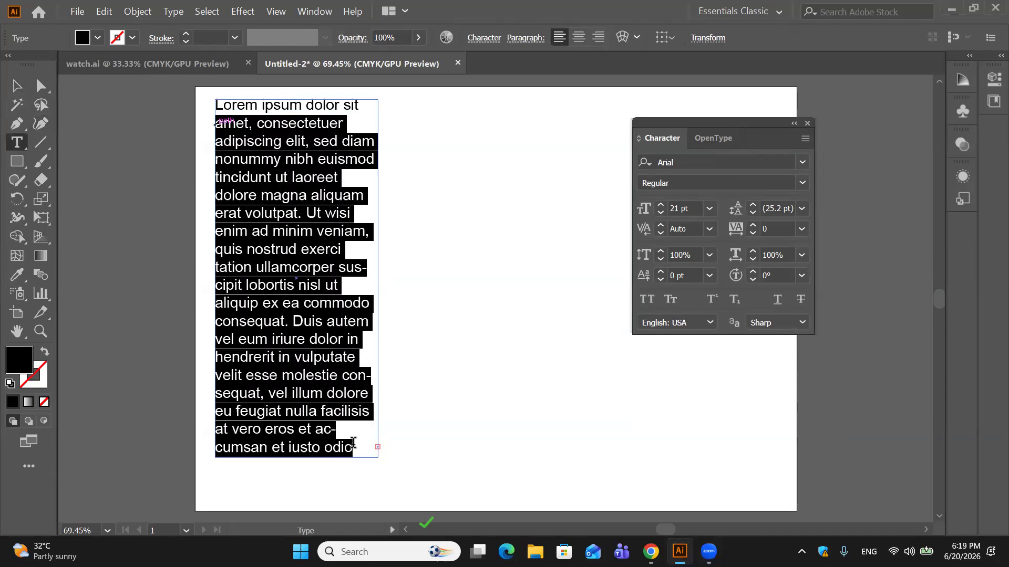
click(802, 209)
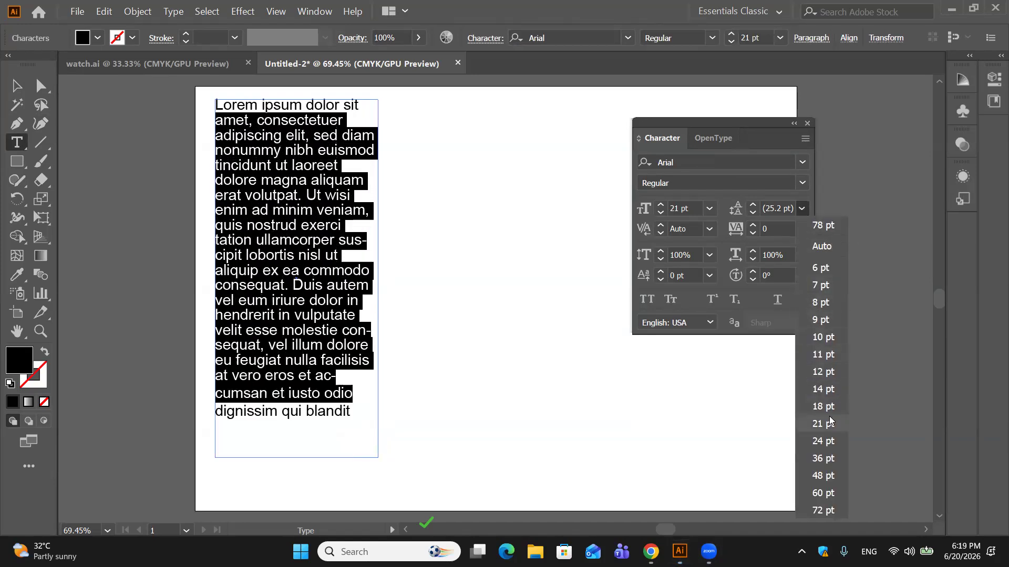
click(823, 459)
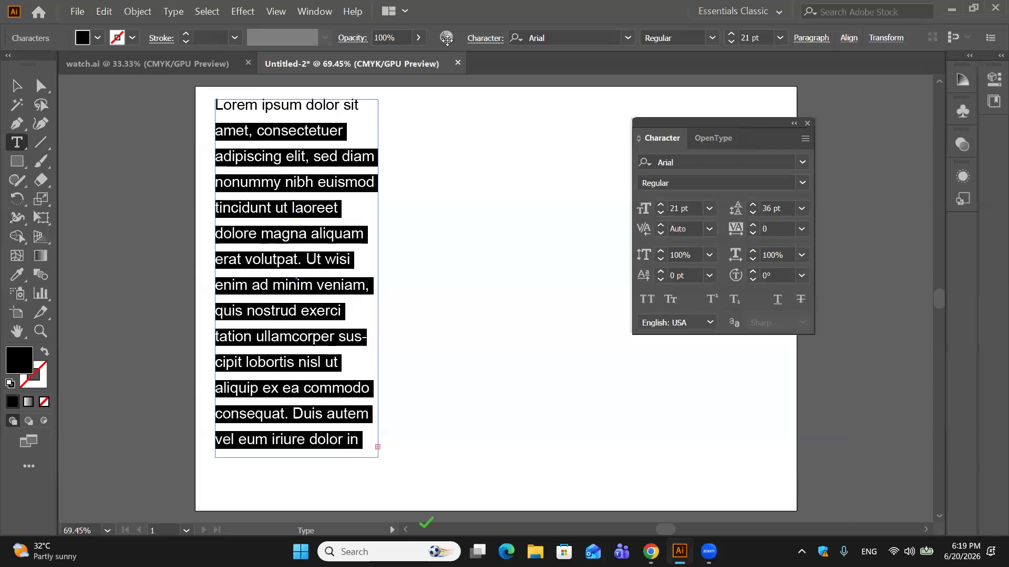
key(Escape)
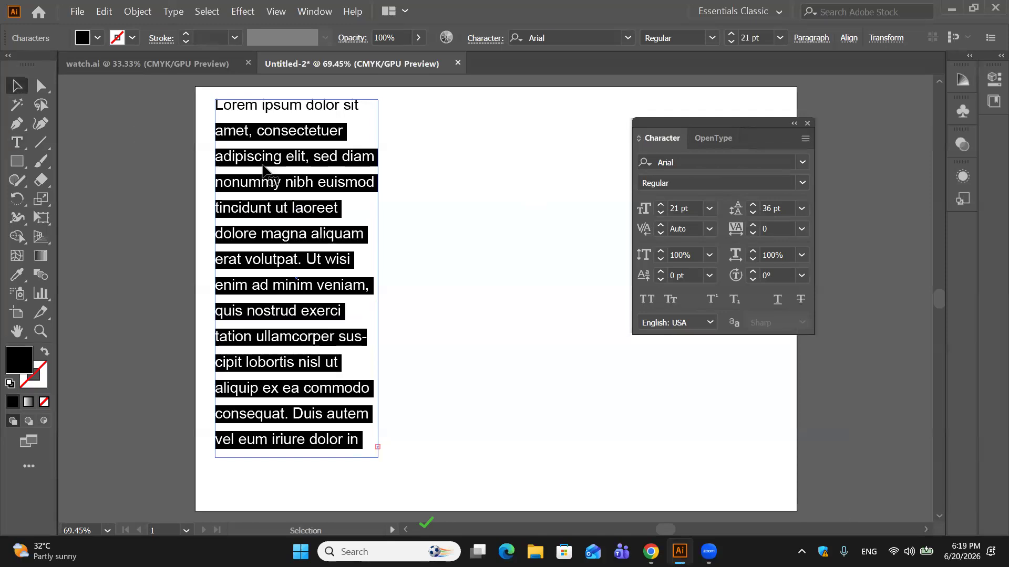
click(437, 181)
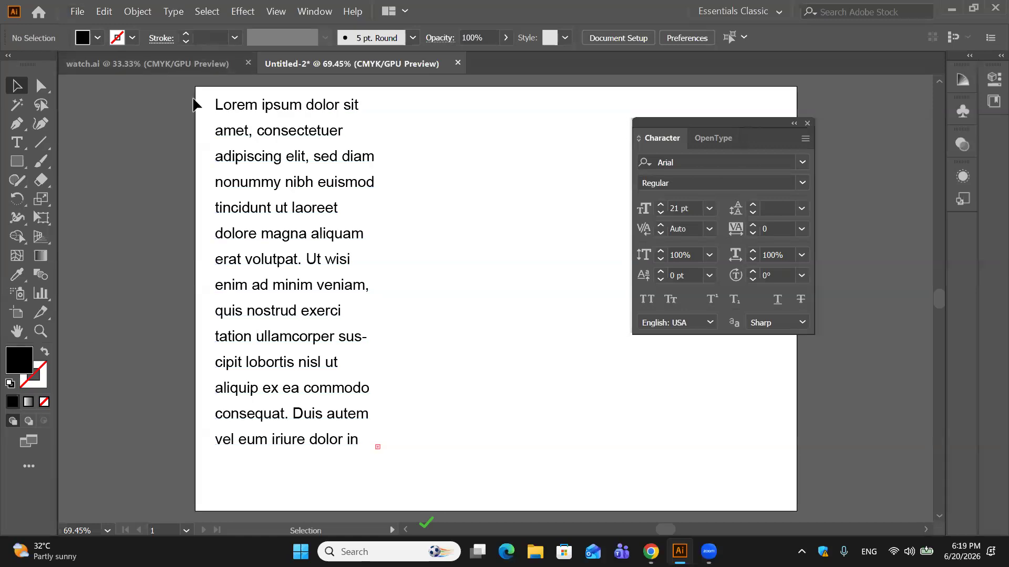
Step: Delete the placeholder area text from the artboard
click(225, 106)
key(Delete)
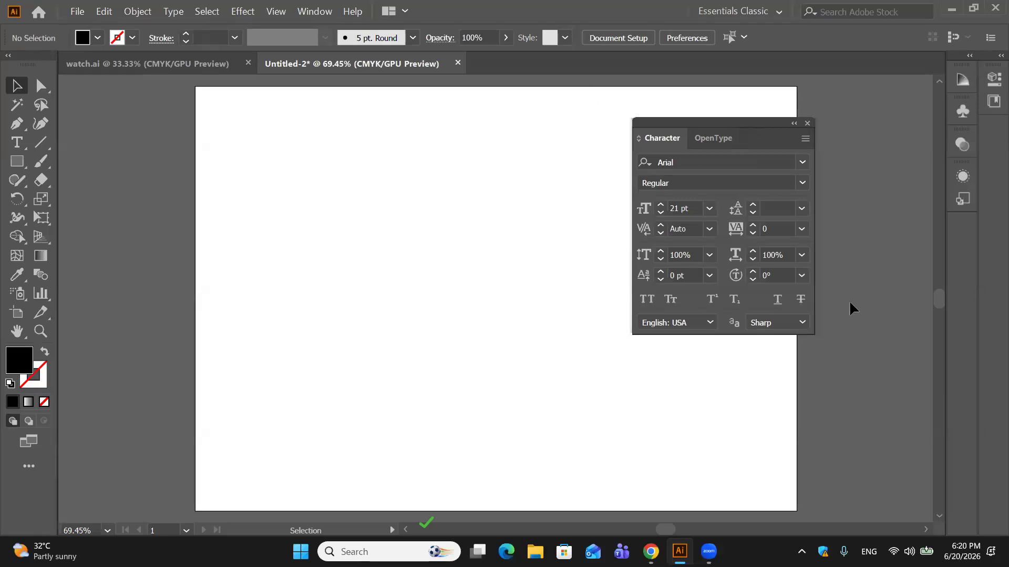
click(15, 143)
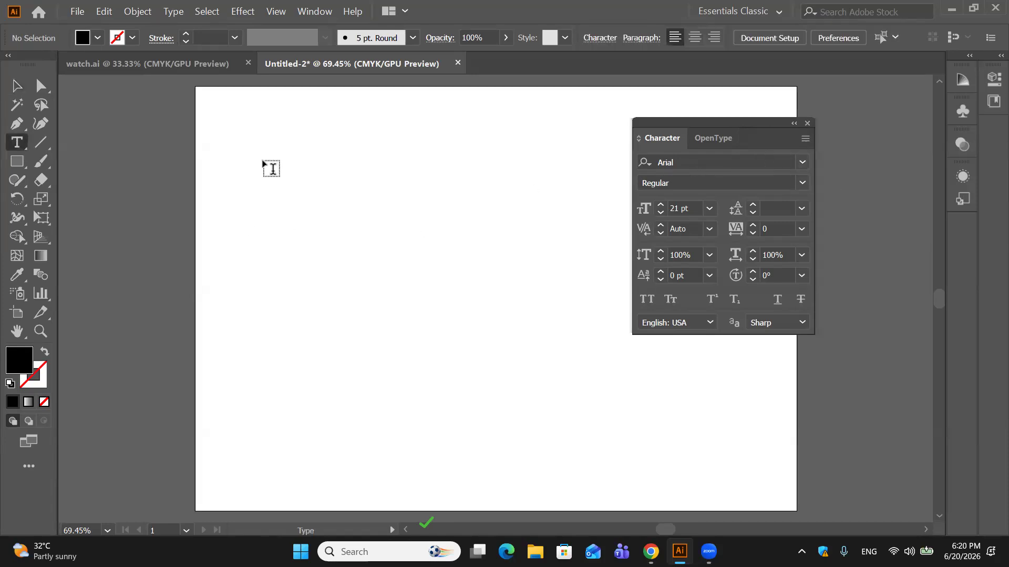
click(271, 168)
click(15, 86)
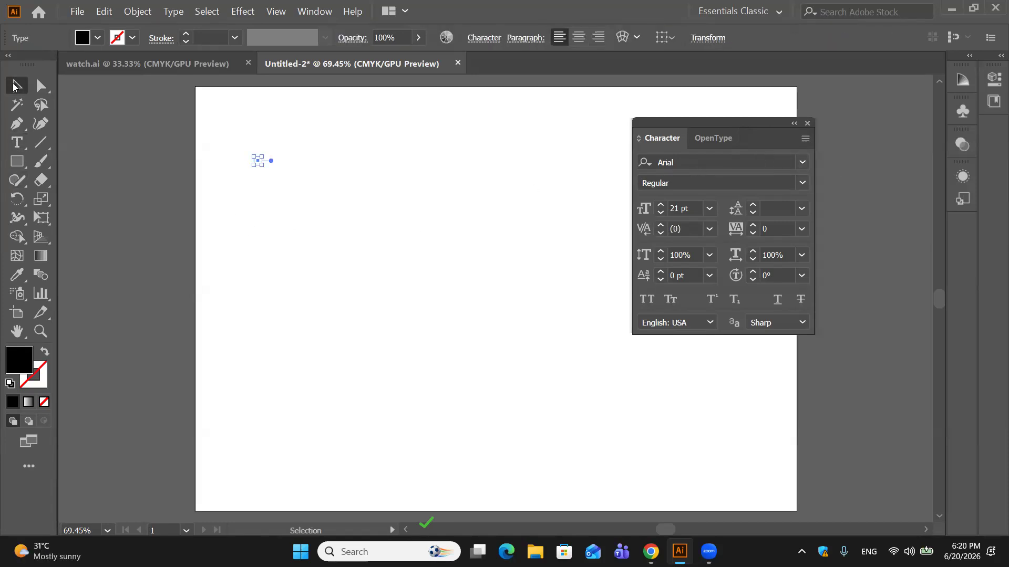
key(Delete)
Step: Add point text reading "this is one line" near the artboard's upper edge and set its leading to Auto
click(18, 141)
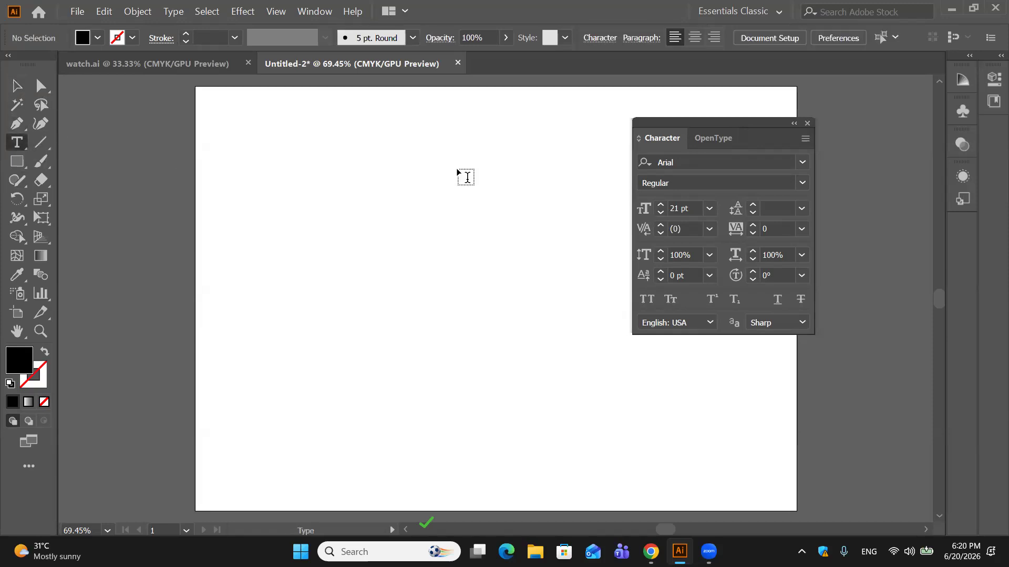
click(349, 141)
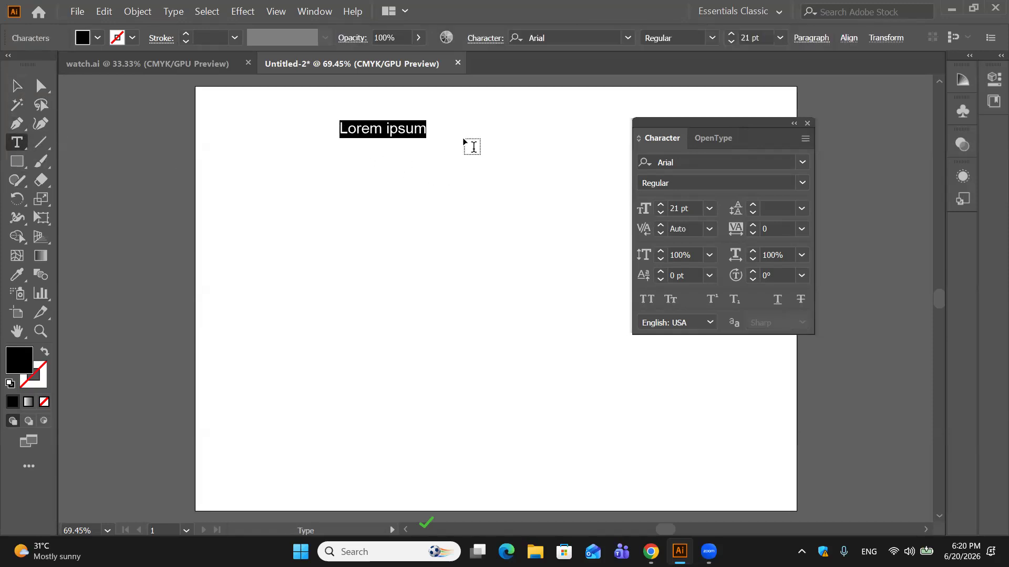
text(this is one lin)
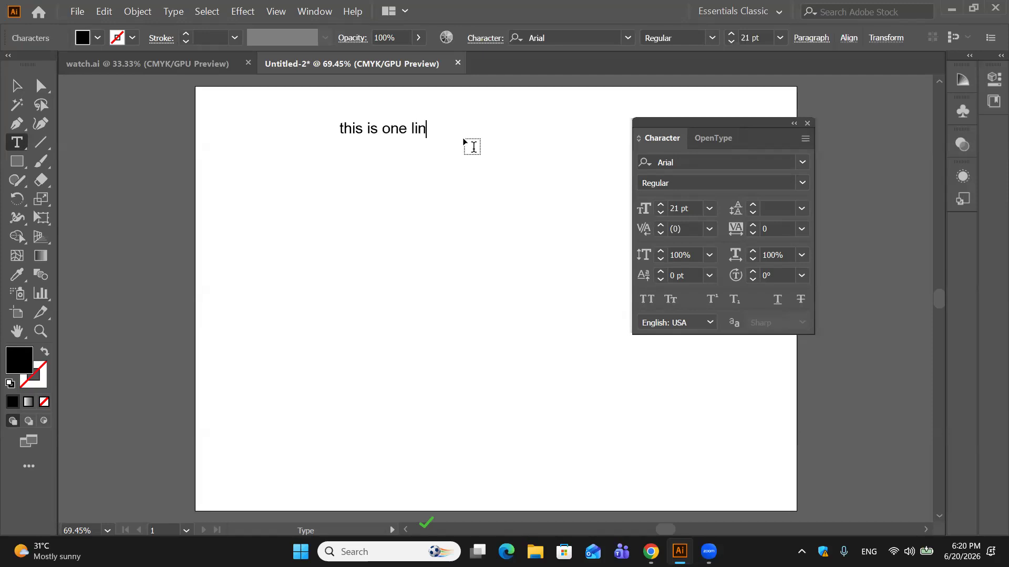
text(e)
key(Escape)
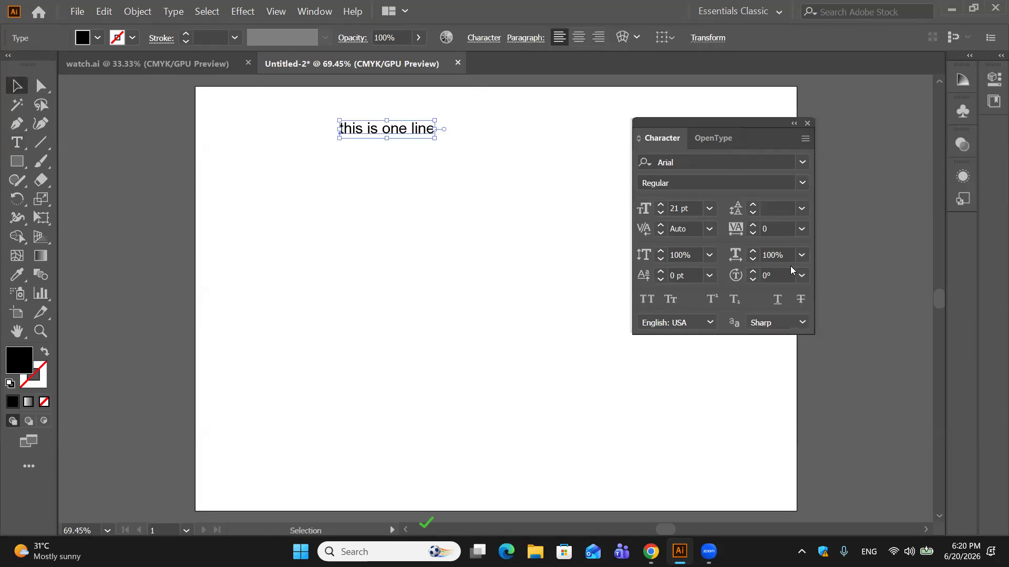
click(802, 209)
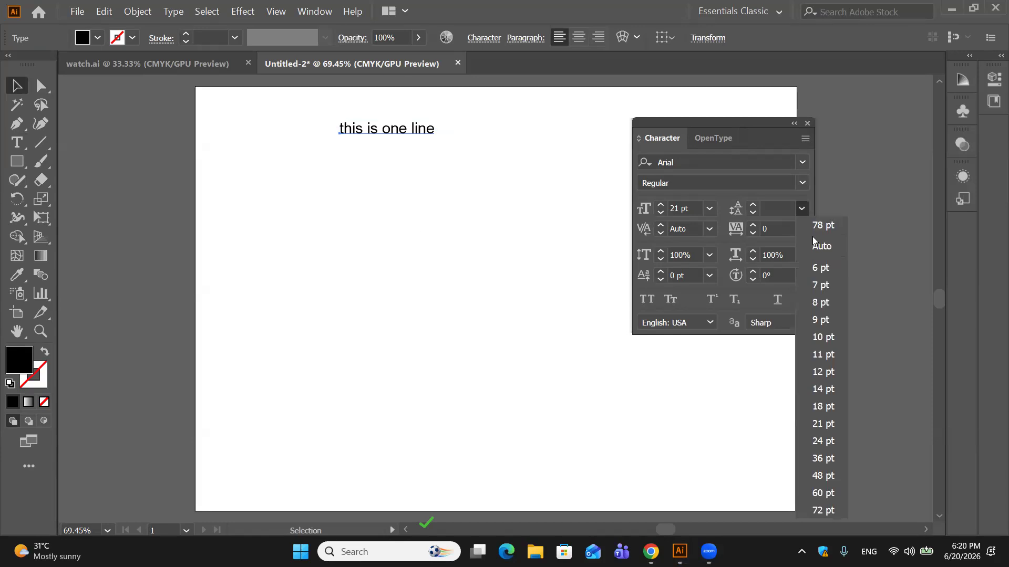
click(820, 246)
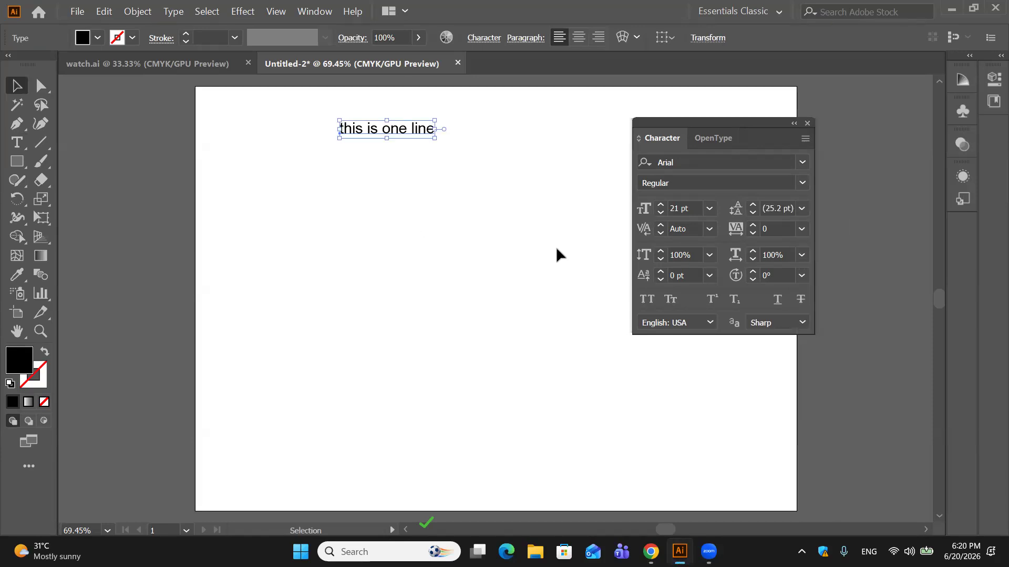
Step: Set the font size of the "this is one line" point text to 60 pt and move it slightly down and left
click(710, 208)
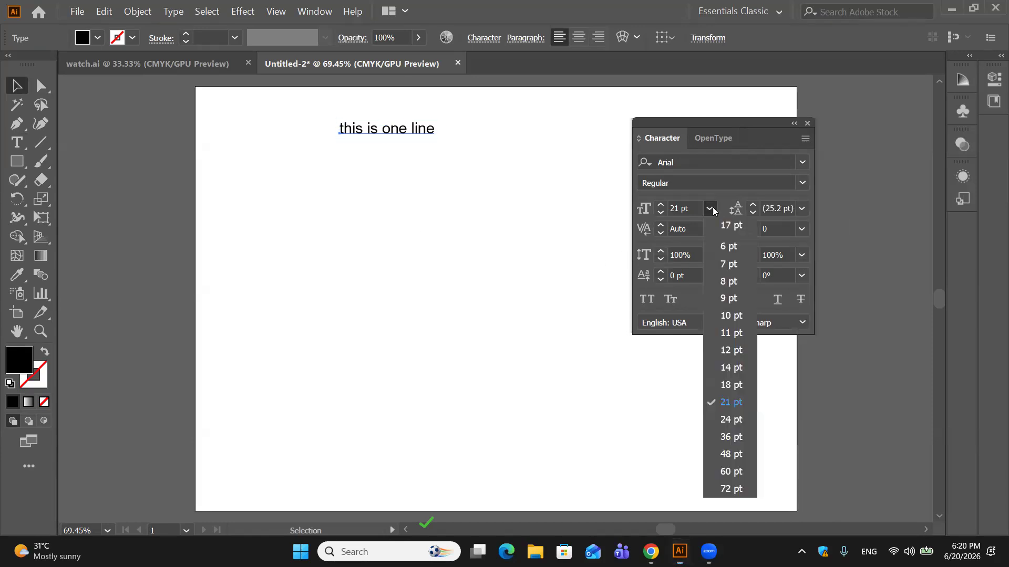
click(744, 470)
drag(537, 136, 518, 166)
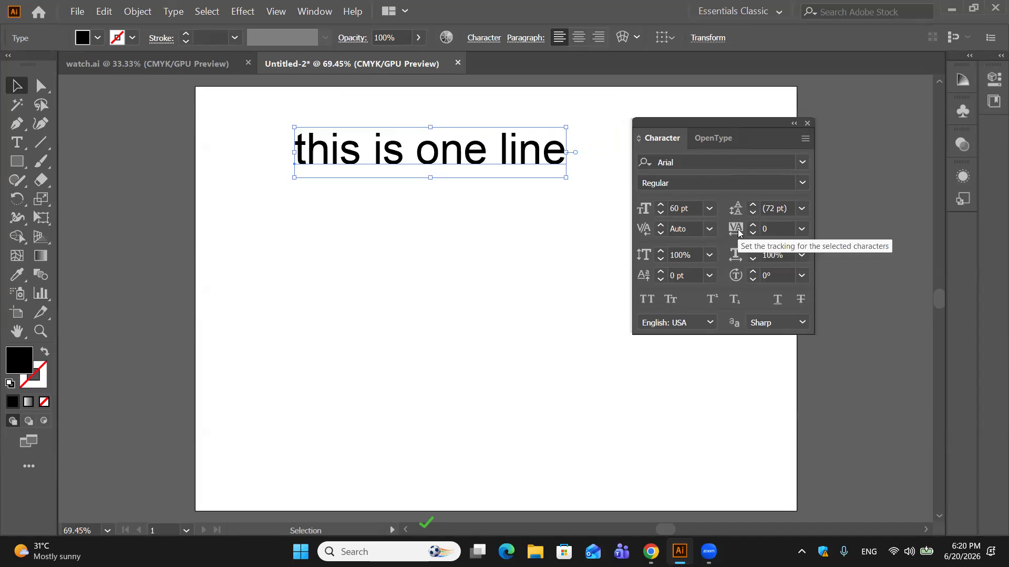
Step: Set the tracking of the "this is one line" point text to 200, and reposition it clear of the character settings
click(802, 230)
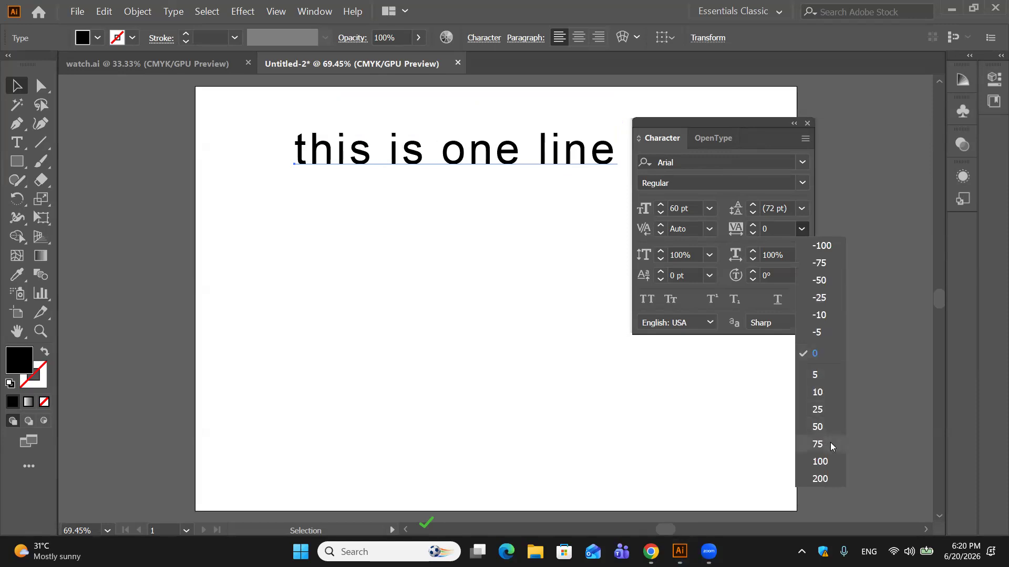
click(826, 479)
drag(518, 162, 481, 124)
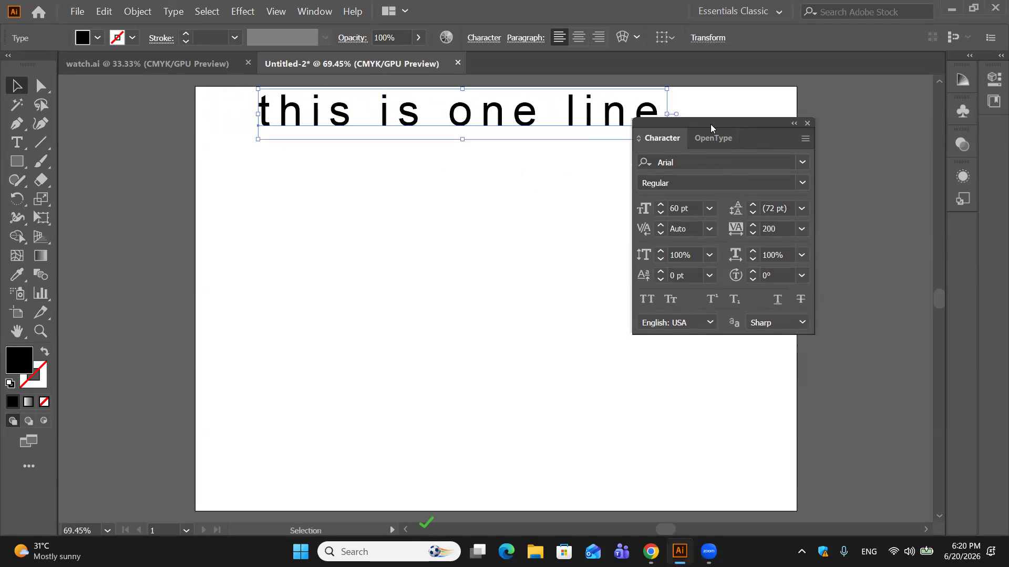
drag(744, 137, 836, 204)
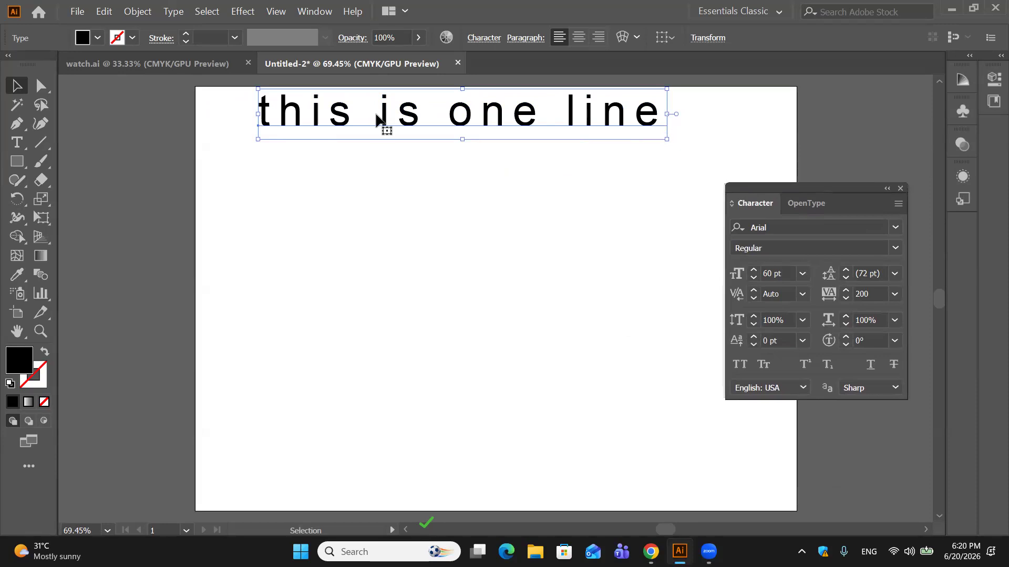
drag(455, 121, 464, 151)
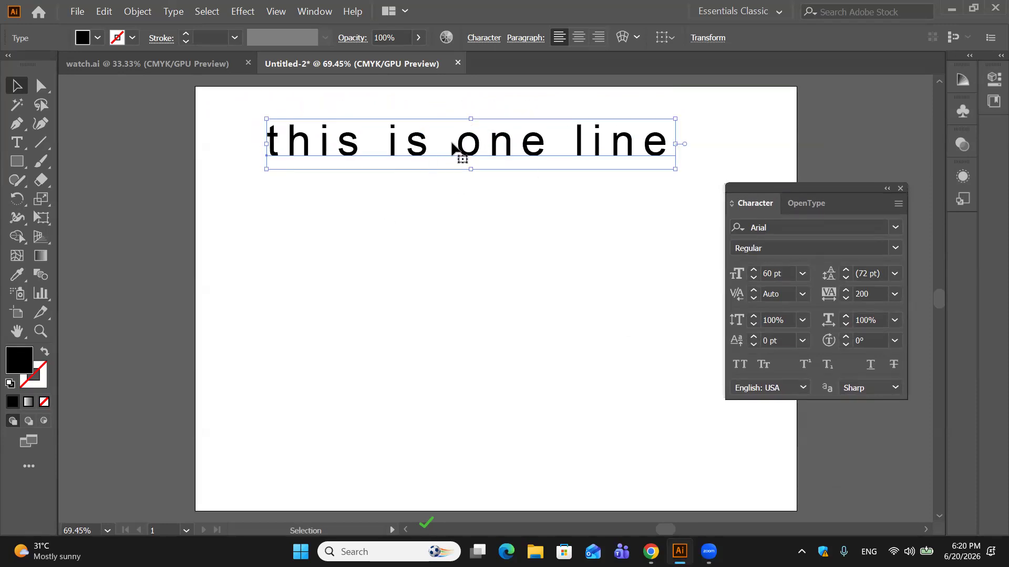
Step: Replace the point text with a tall placeholder area text frame on the artboard's left side, and set its font size to 11 pt
key(Delete)
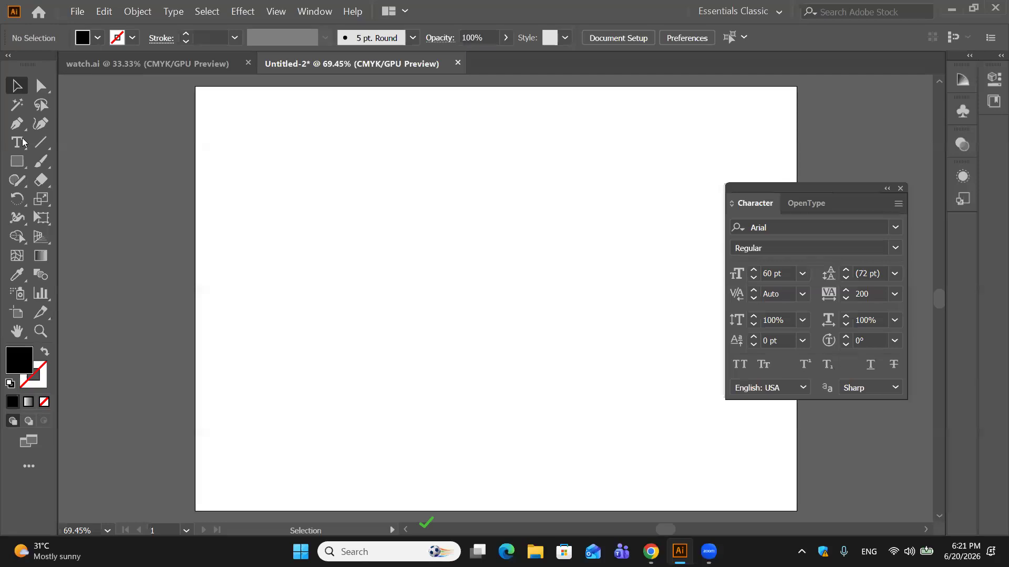
click(17, 142)
drag(230, 114, 424, 474)
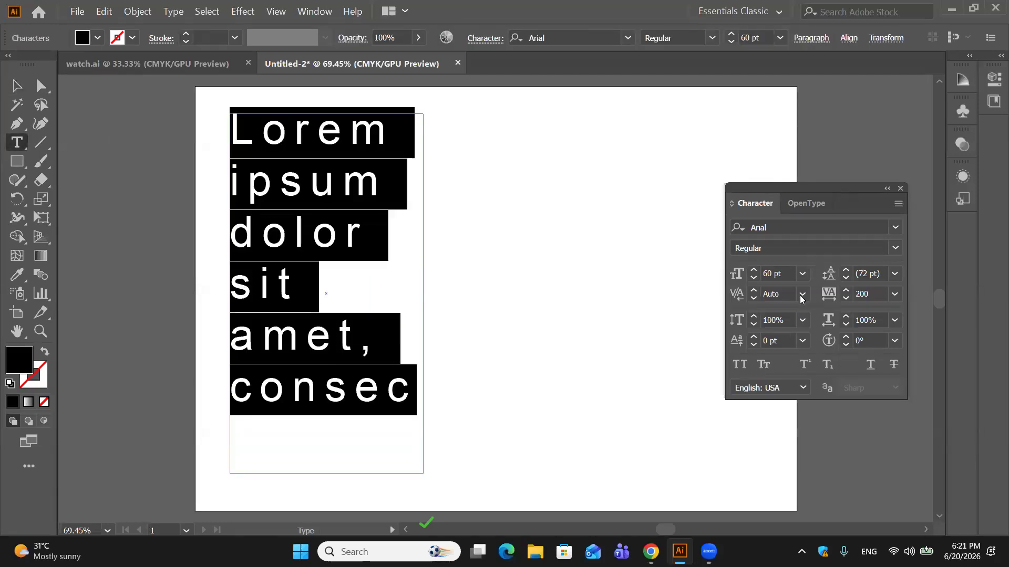
click(802, 274)
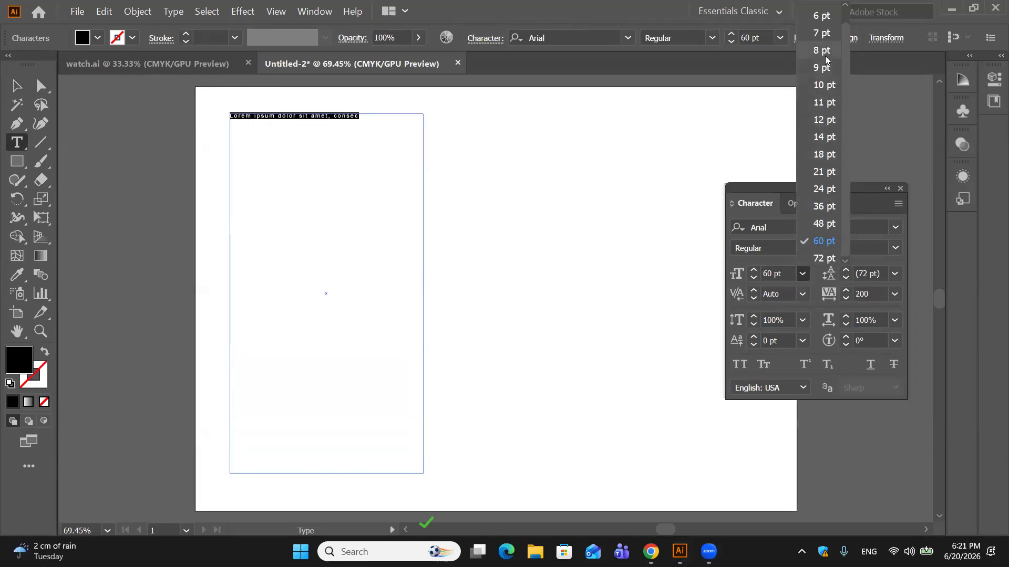
click(818, 104)
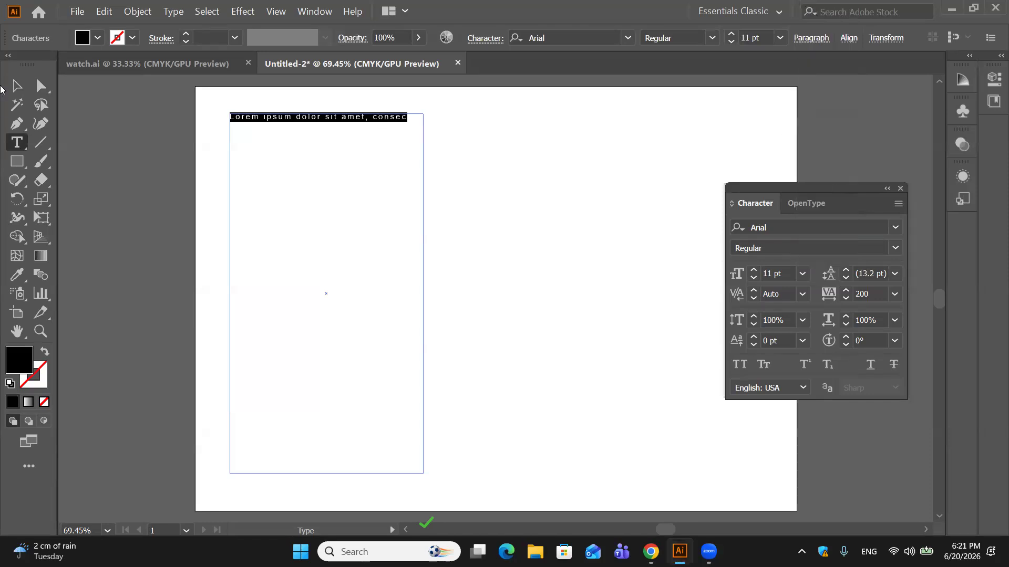
Step: Remove the sparsely filled area text and draw a new tall placeholder area text frame in its place, then deselect it
click(17, 84)
click(267, 157)
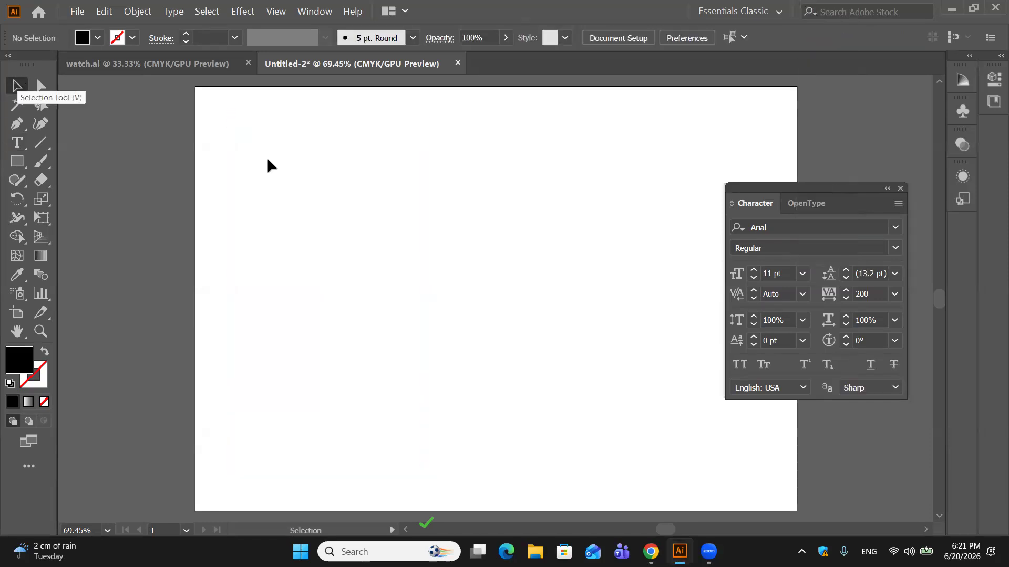
click(16, 142)
drag(221, 115, 404, 482)
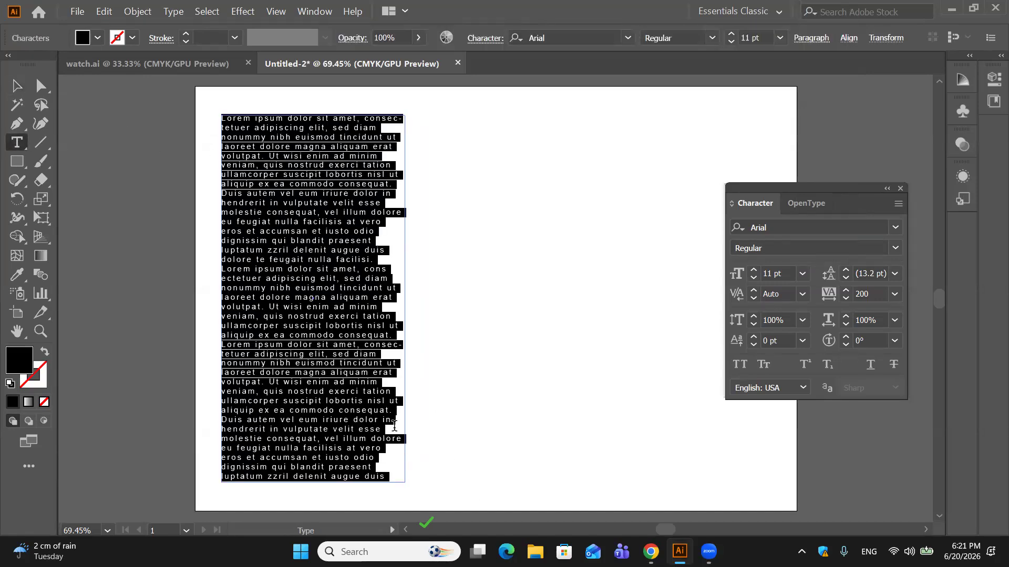
click(16, 85)
click(490, 169)
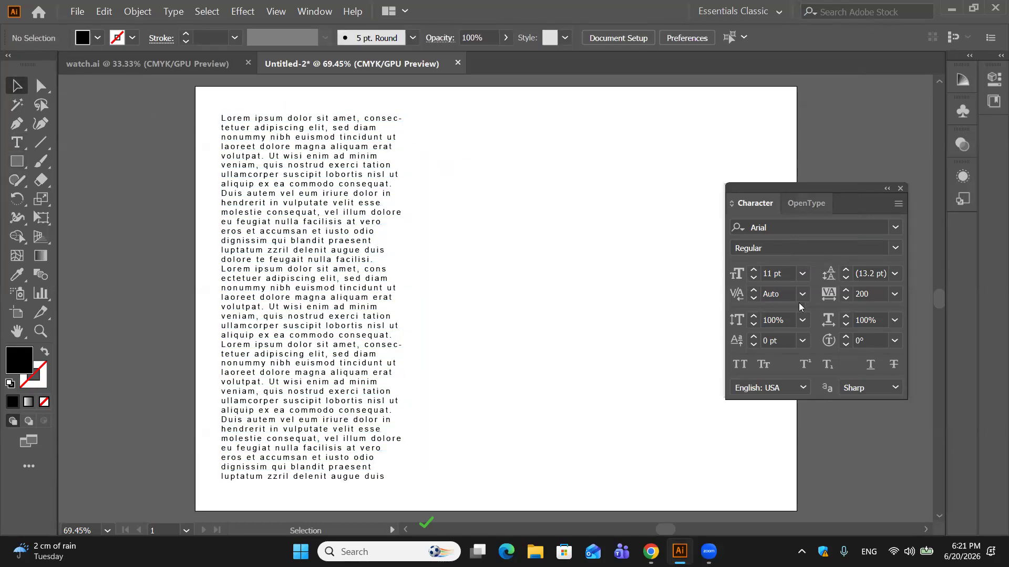
Step: Set the tracking of the whole area text to 0, and deselect it
click(405, 271)
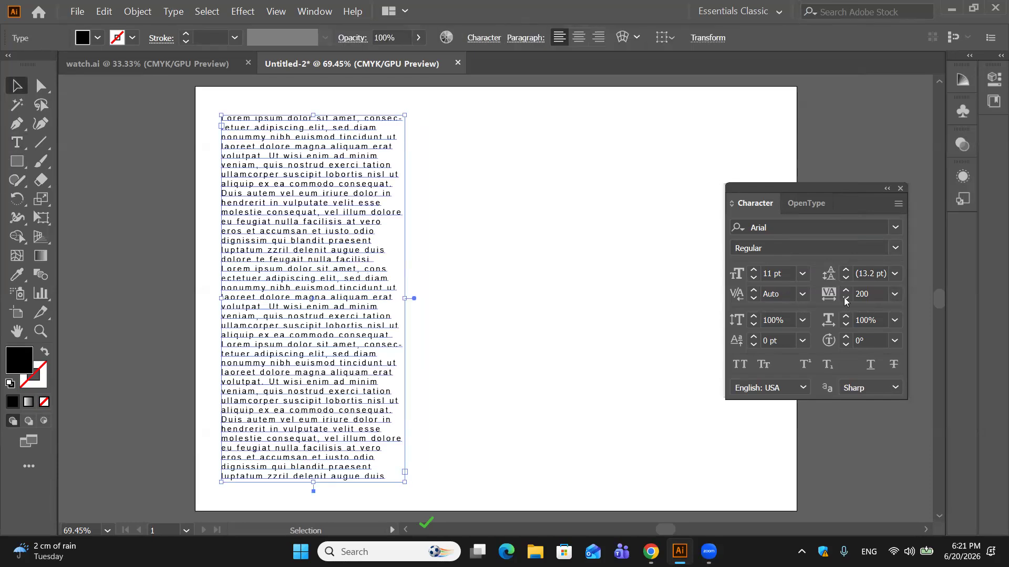
click(896, 296)
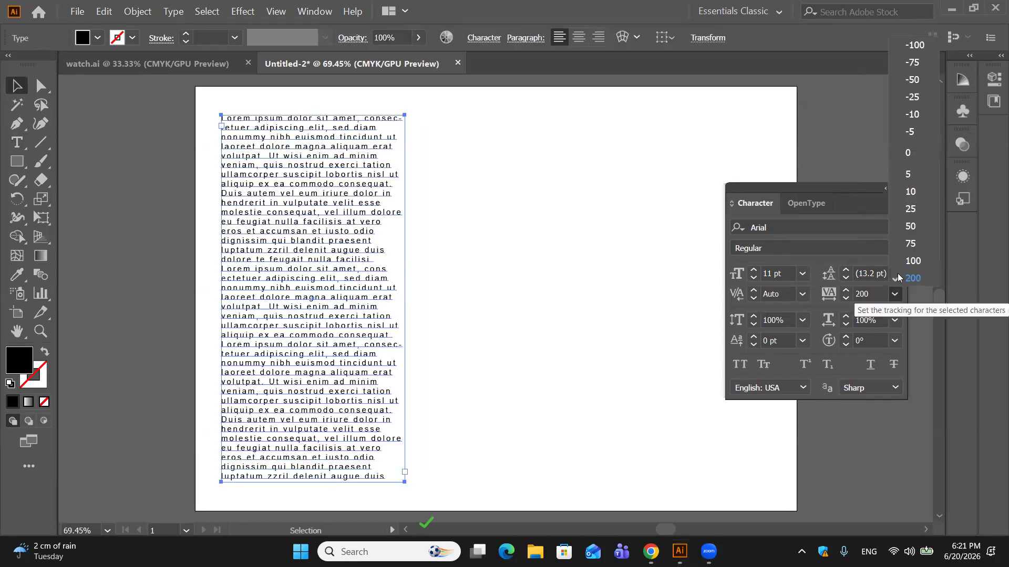
click(909, 153)
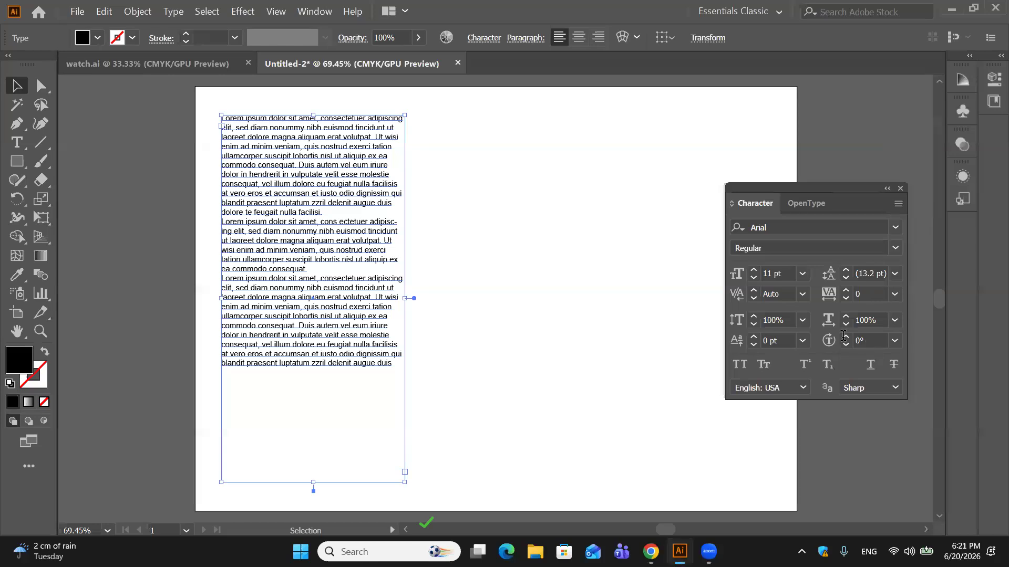
click(108, 77)
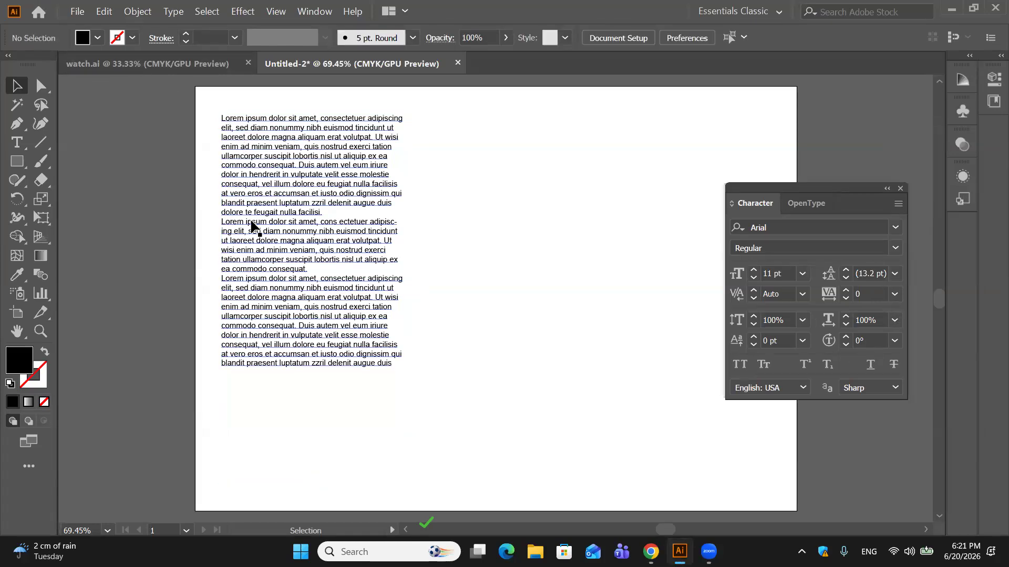
Step: Zoom in to 150% on the upper lines of the area text
key(ctrl)
key(ctrl+plus)
key(ctrl+plus)
key(space)
drag(221, 232, 501, 415)
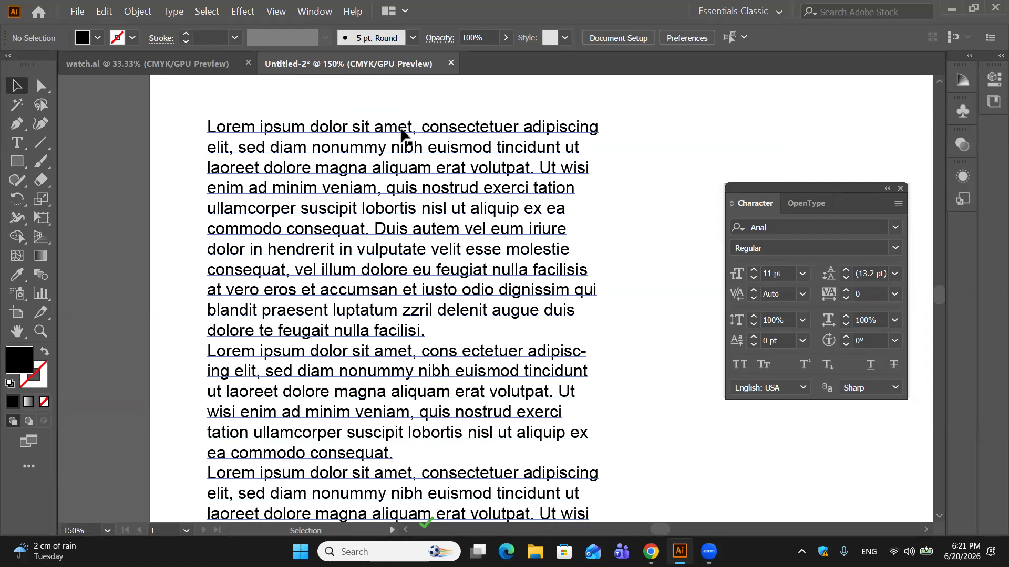
click(18, 144)
drag(203, 120, 237, 120)
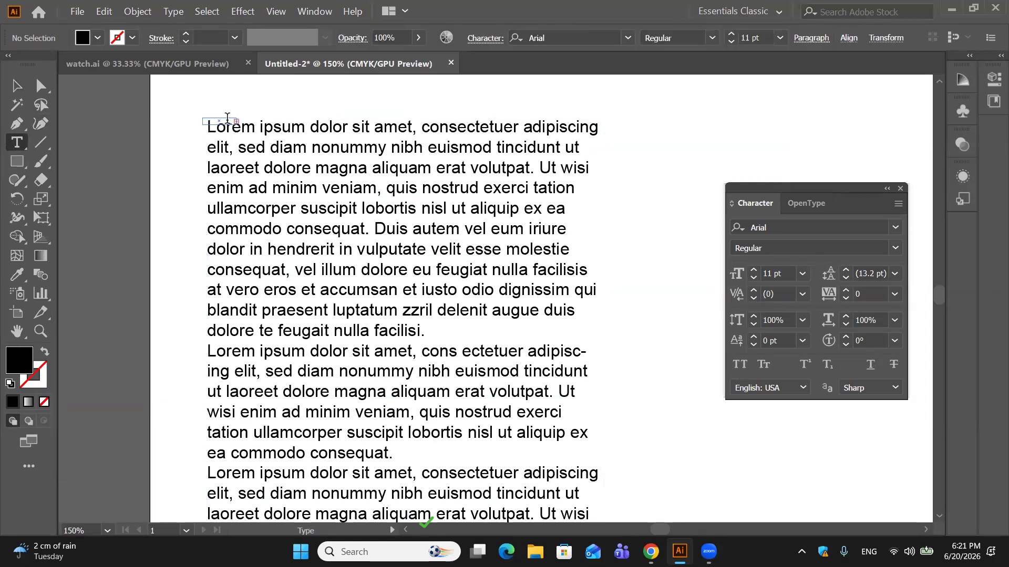
click(17, 86)
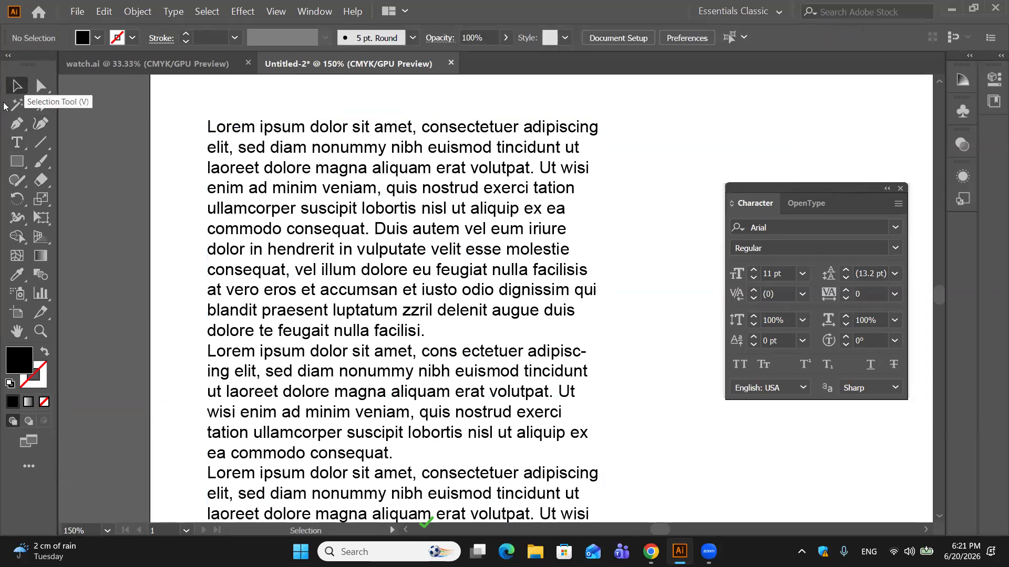
Step: Set the tracking of the opening words "Lorem ipsum dolor sit amet," in the area text to 200
click(17, 143)
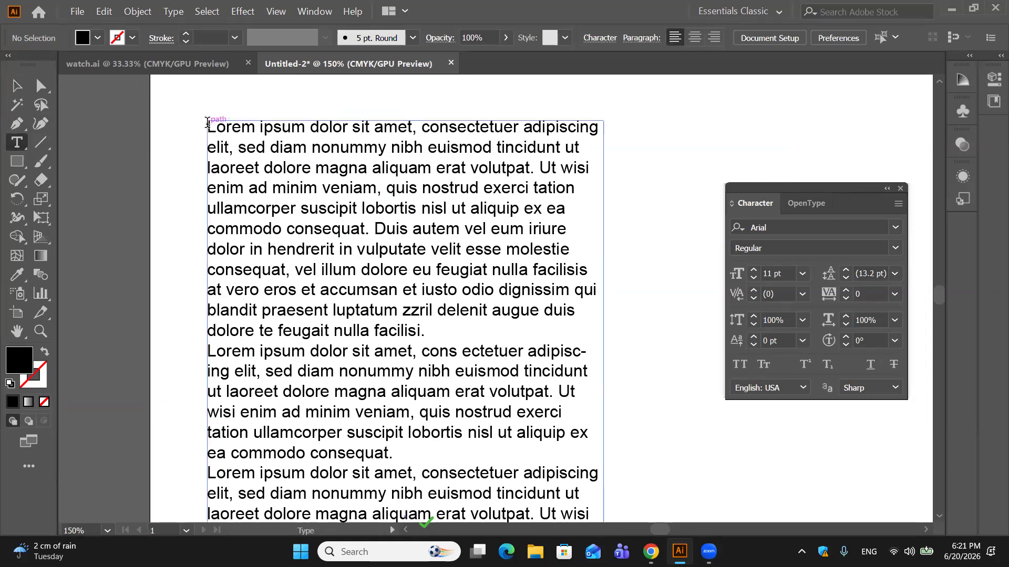
drag(212, 124, 417, 125)
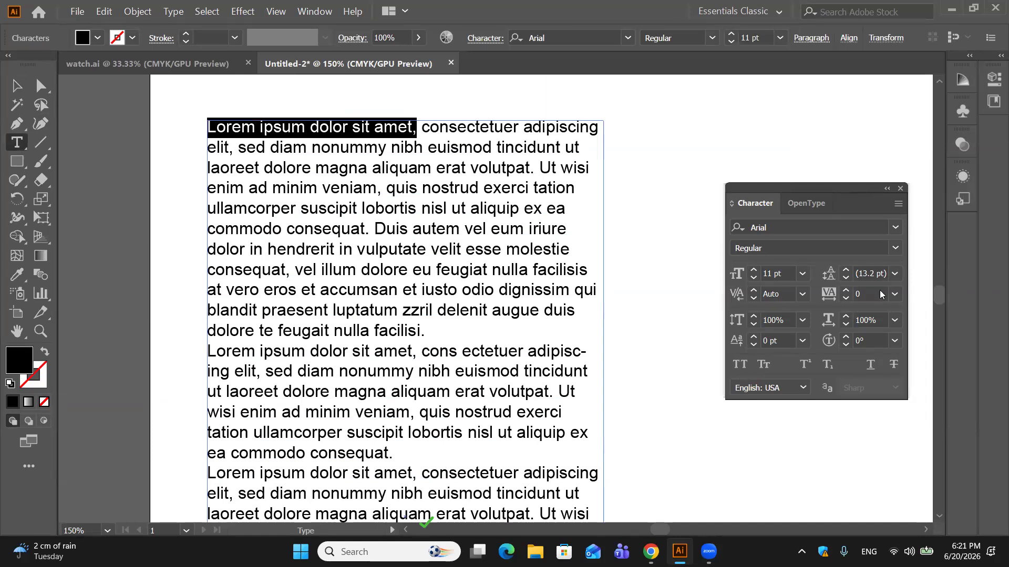
click(894, 294)
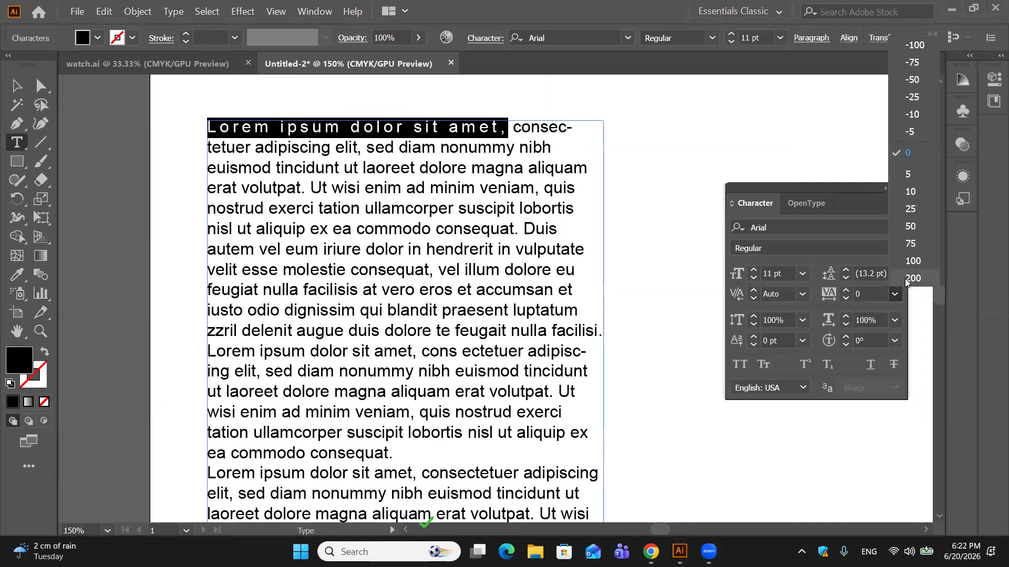
click(905, 278)
Step: Fill the opening words "Lorem ipsum dolor sit amet," with the pinkish red F70047, and finish text editing
double_click(19, 357)
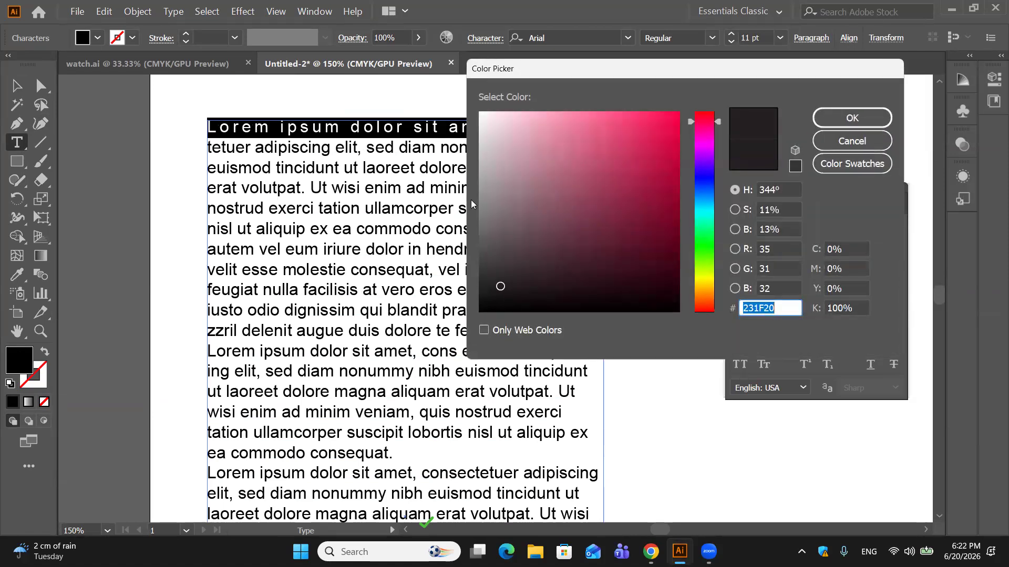
click(679, 118)
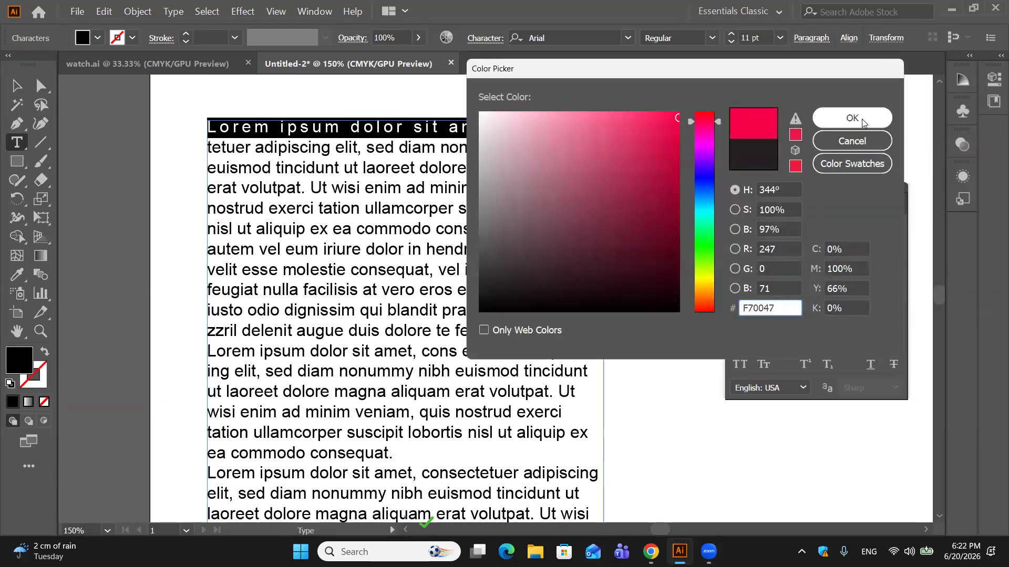
click(862, 119)
click(15, 85)
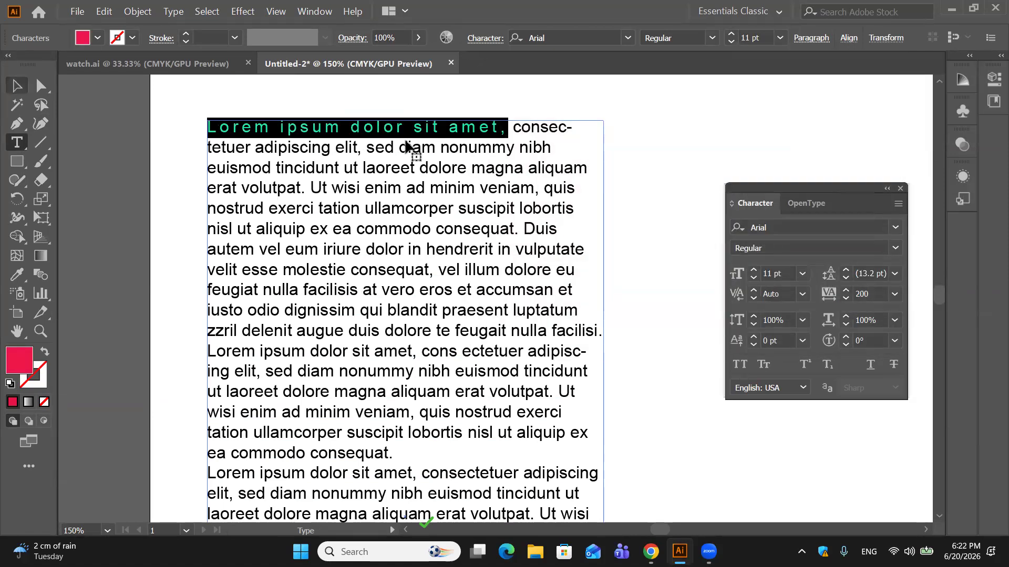
click(651, 144)
Step: Reset the fill and stroke to their defaults and swap them, making the fill black and the stroke white
scroll(430, 302, down, 1)
scroll(431, 302, up, 1)
scroll(429, 303, down, 5)
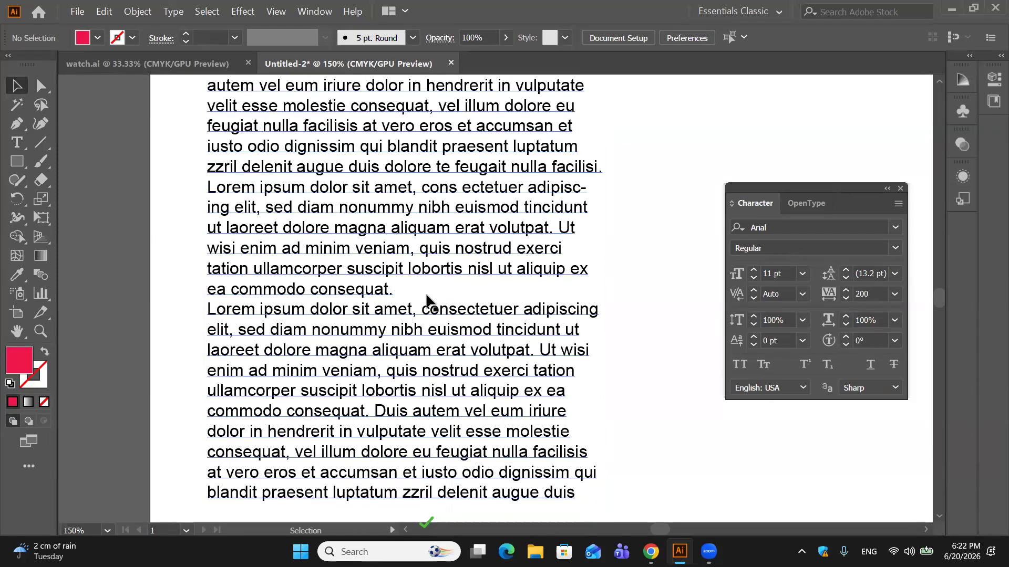
scroll(428, 302, down, 2)
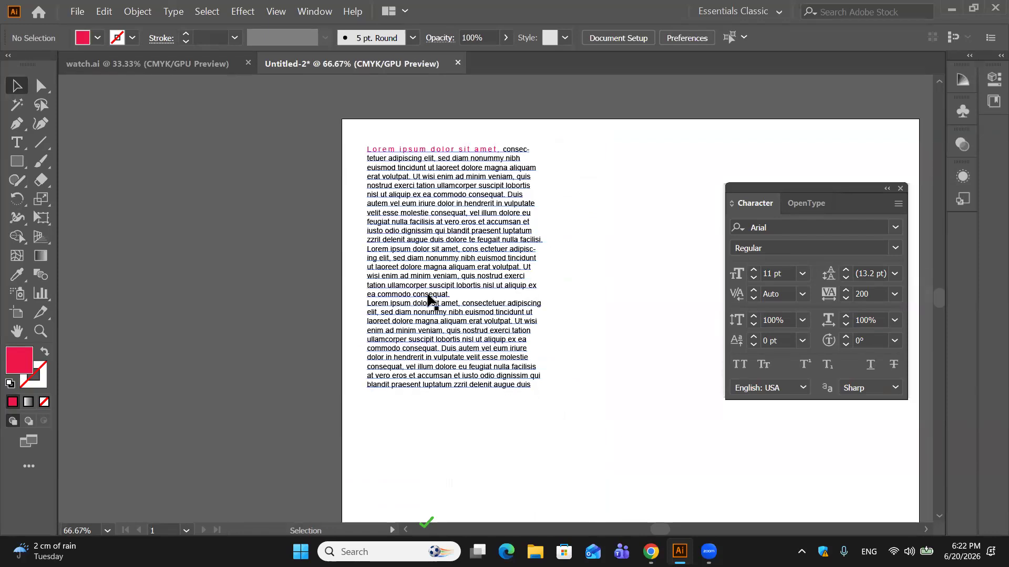
scroll(428, 302, up, 1)
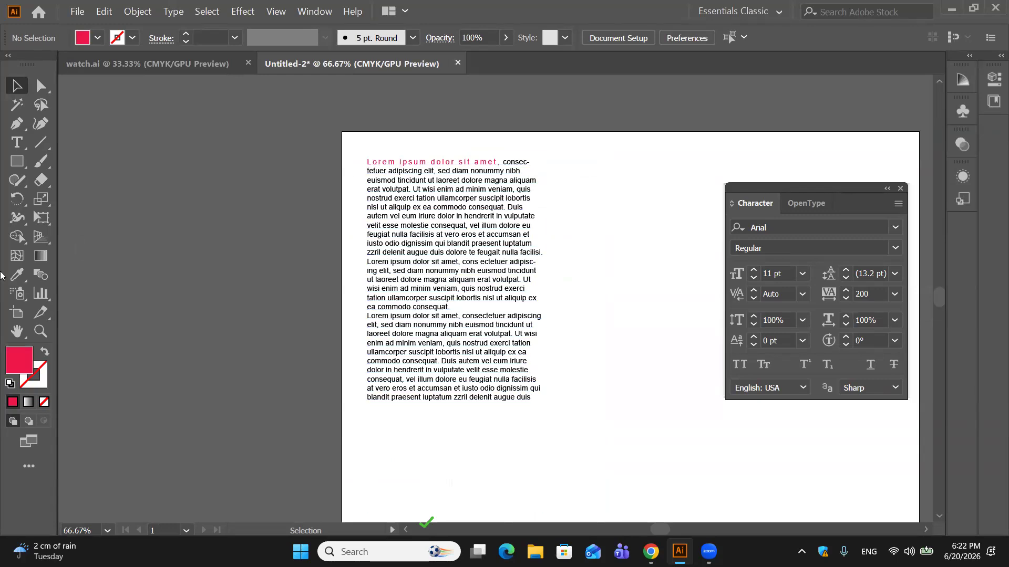
click(10, 384)
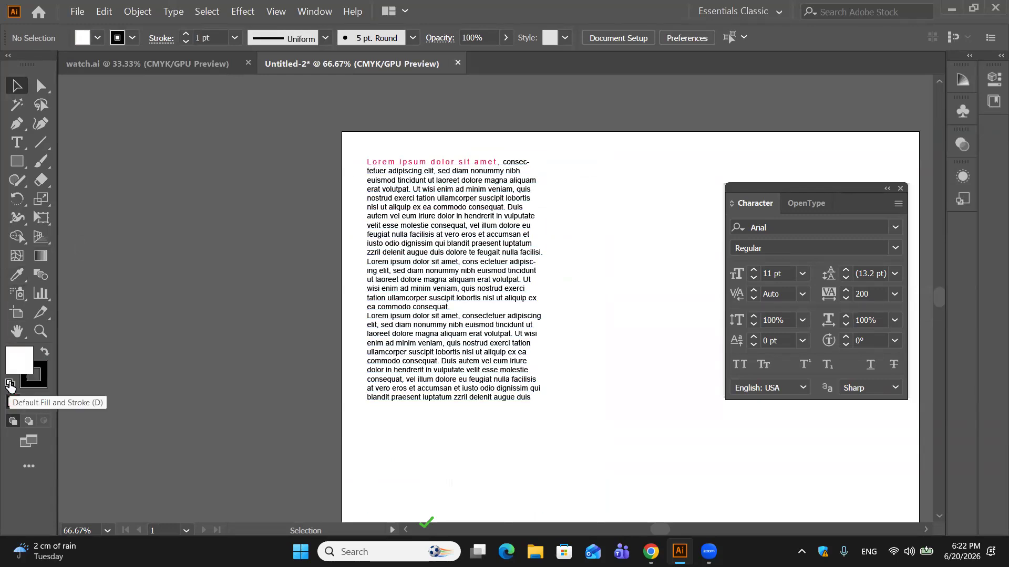
click(45, 353)
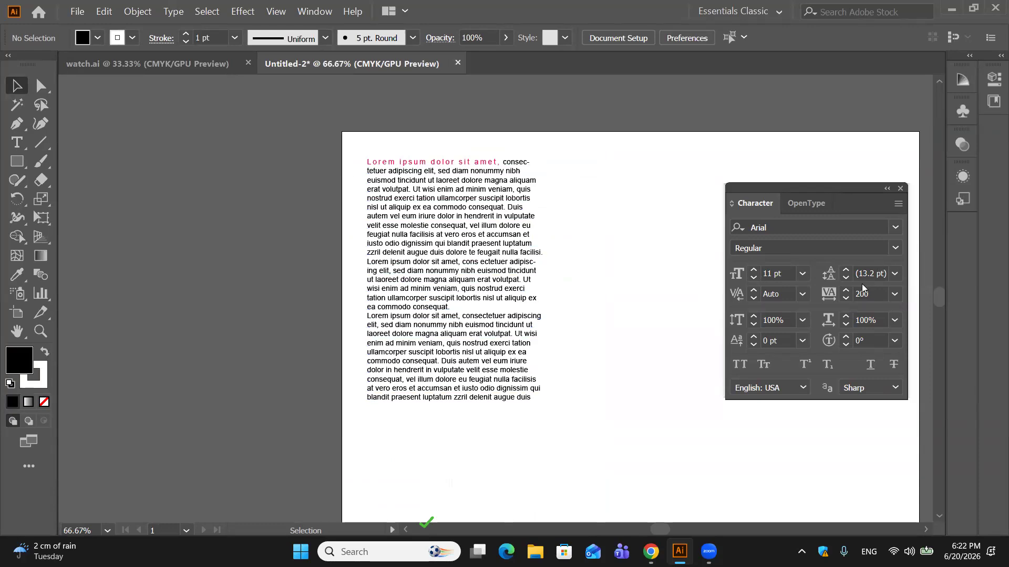
Step: Set the tracking of the entire area text, including the red opening words, to 0 and deselect it
click(533, 253)
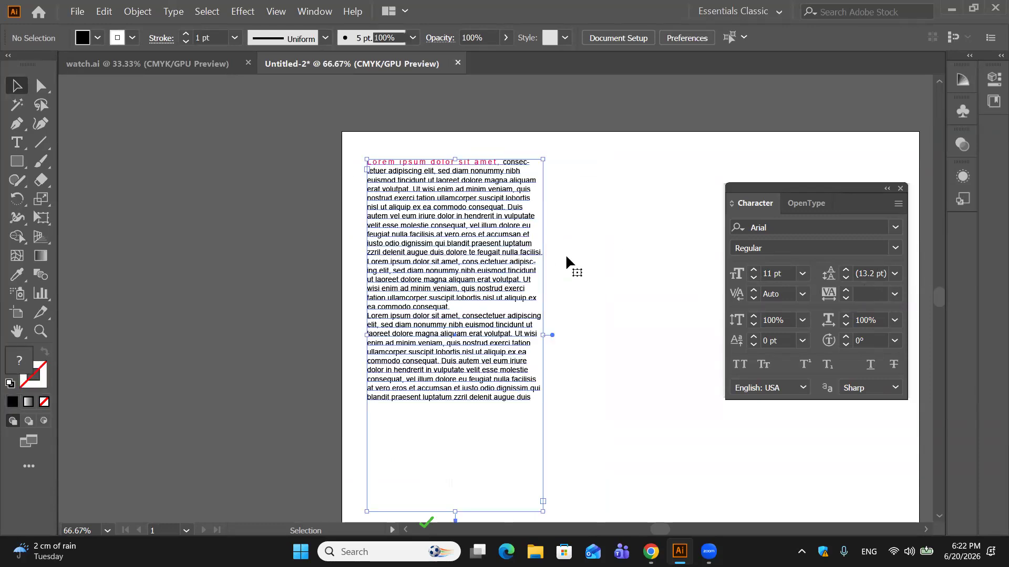
click(897, 295)
click(676, 210)
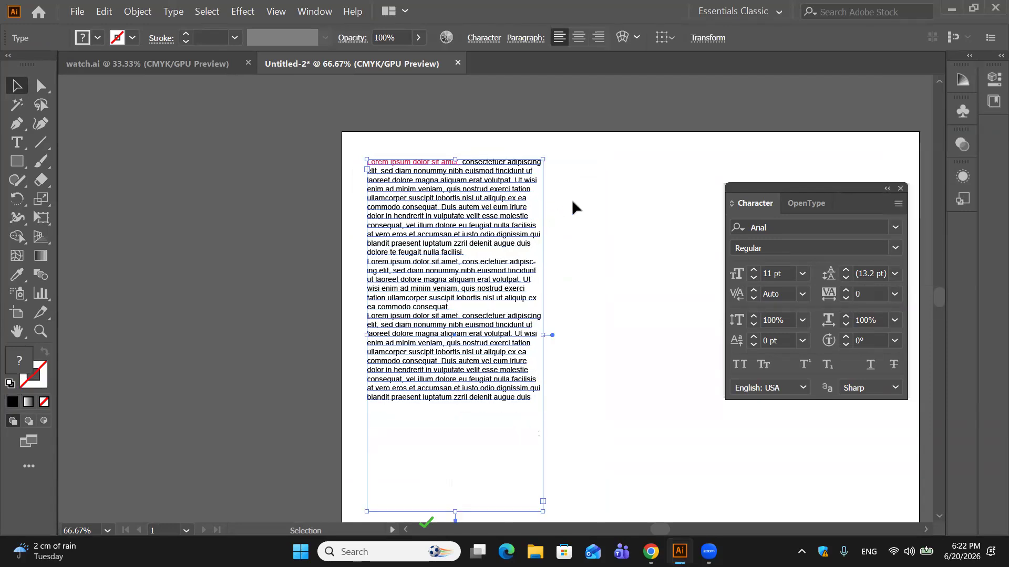
click(577, 199)
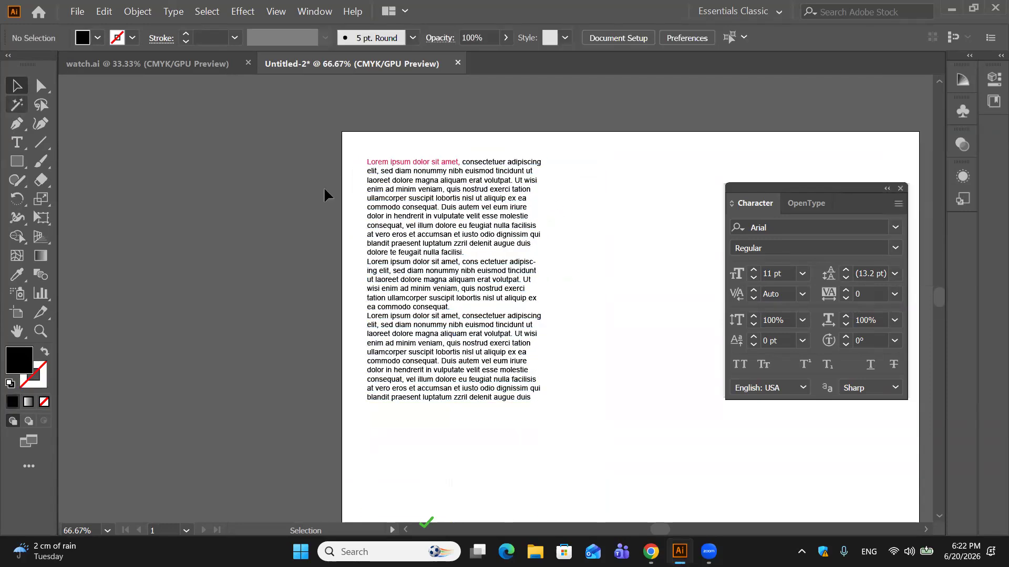
Step: Delete the area text with the red opening words from the artboard
click(473, 223)
key(Delete)
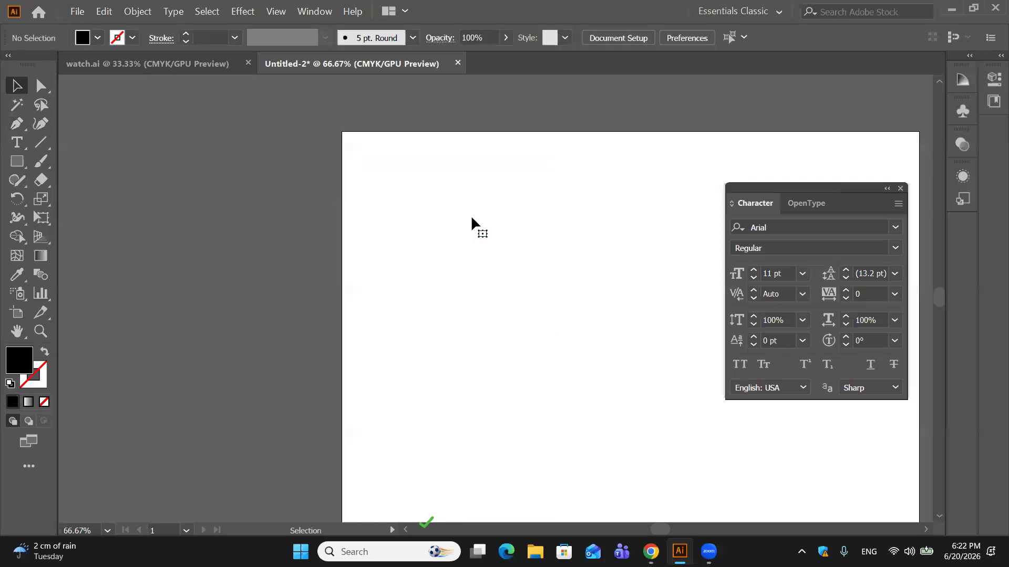
Step: Create point text reading "this is line two" near the artboard's upper edge and finish text editing
click(17, 142)
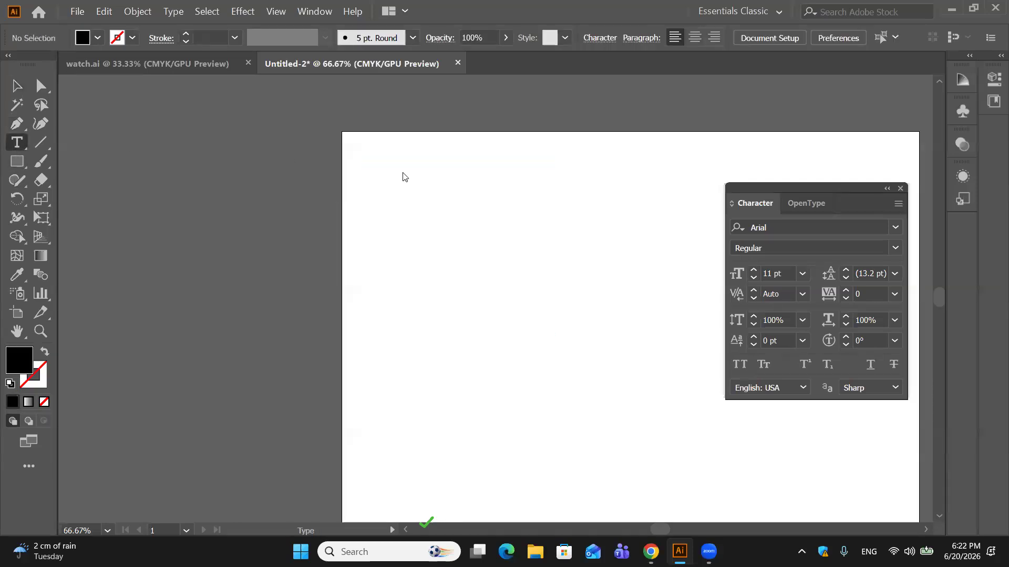
click(435, 186)
key(BackSpace)
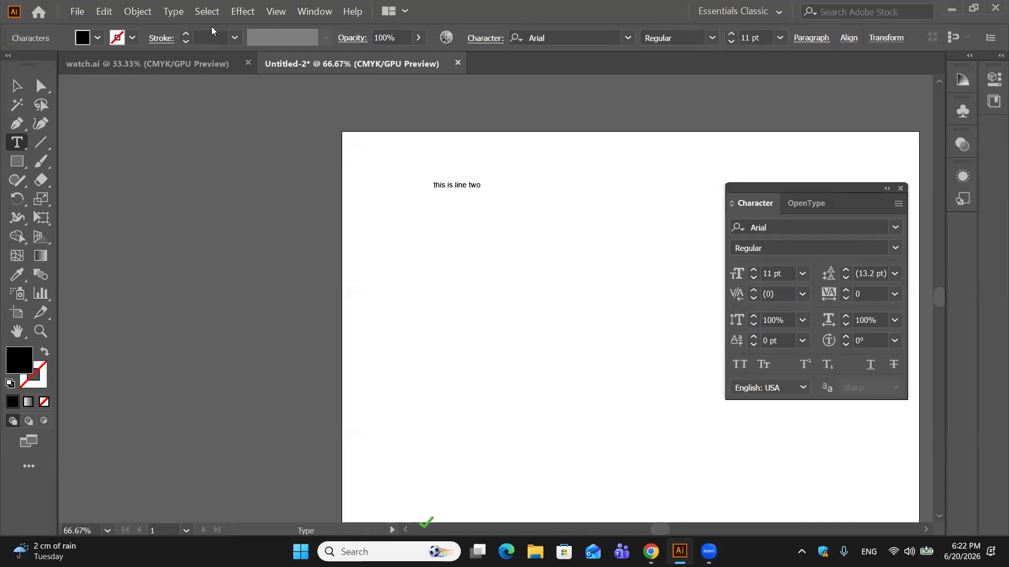
click(16, 87)
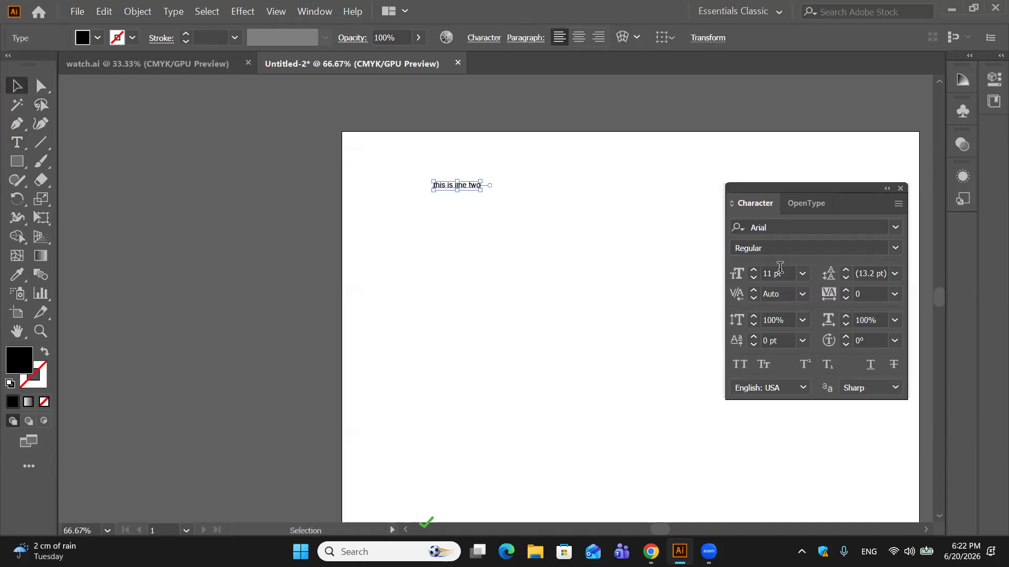
Step: Set the font size of "this is line two" to 48 pt and move the text slightly down and left
click(807, 274)
click(821, 226)
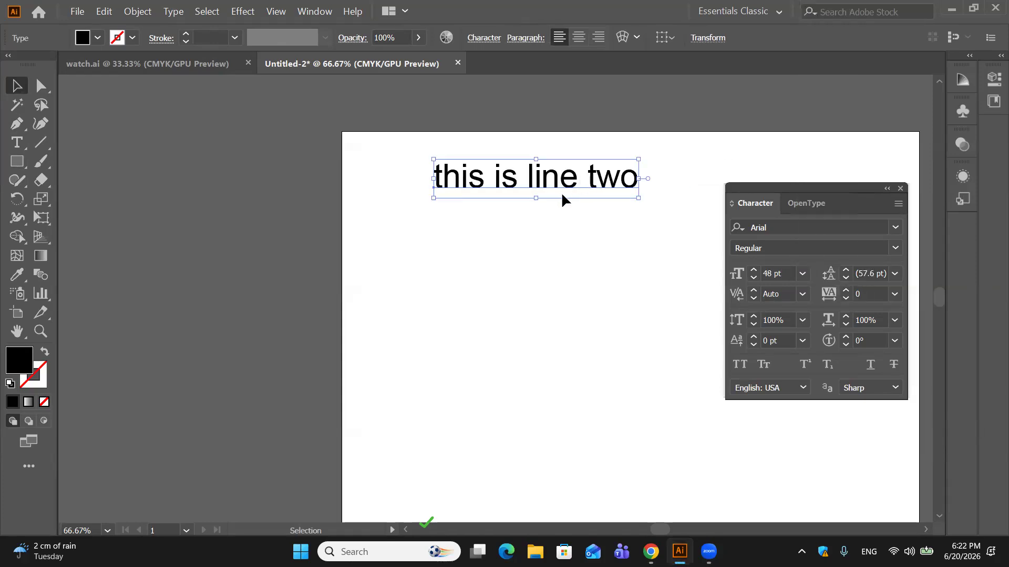
drag(561, 193, 539, 213)
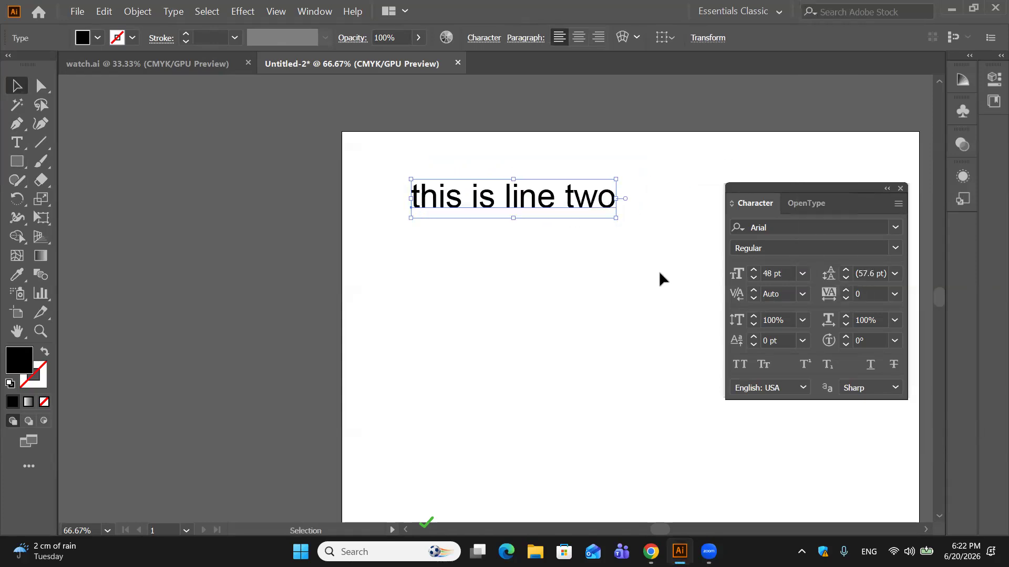
Step: Preview taller and shorter vertical scale presets on "this is line two", such as 150% and 50%, keeping 100%
click(732, 319)
click(804, 321)
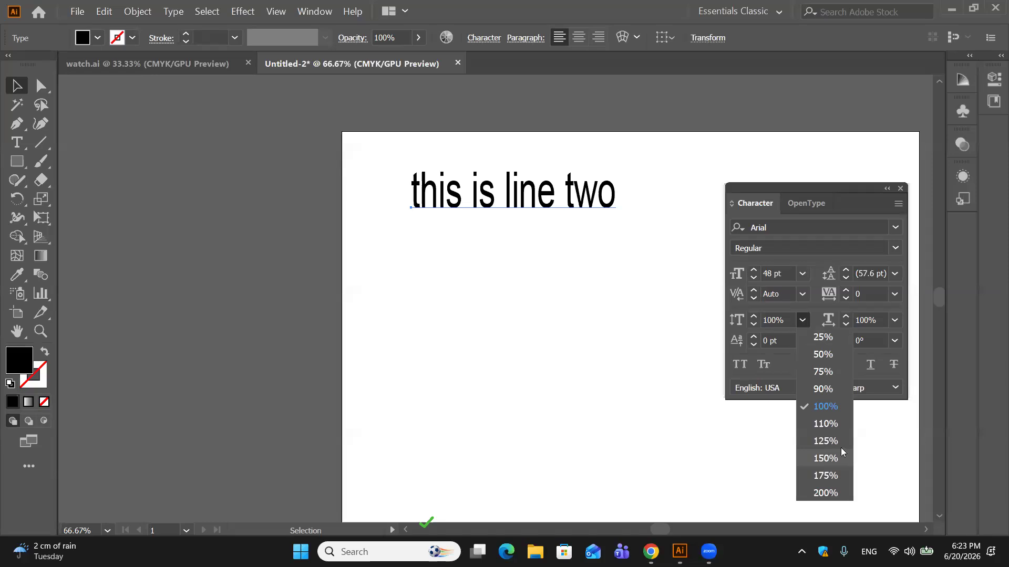
click(24, 150)
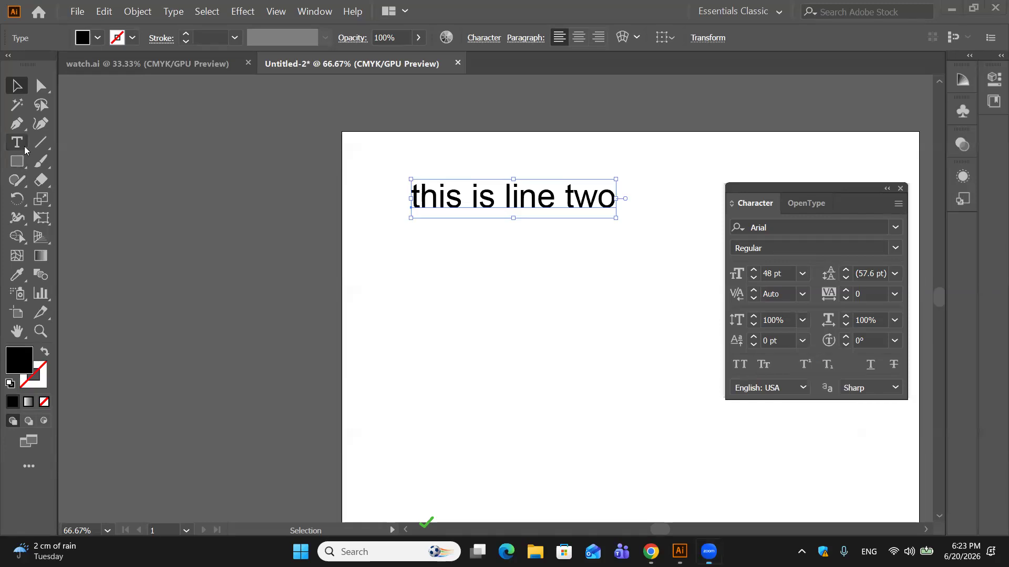
click(25, 150)
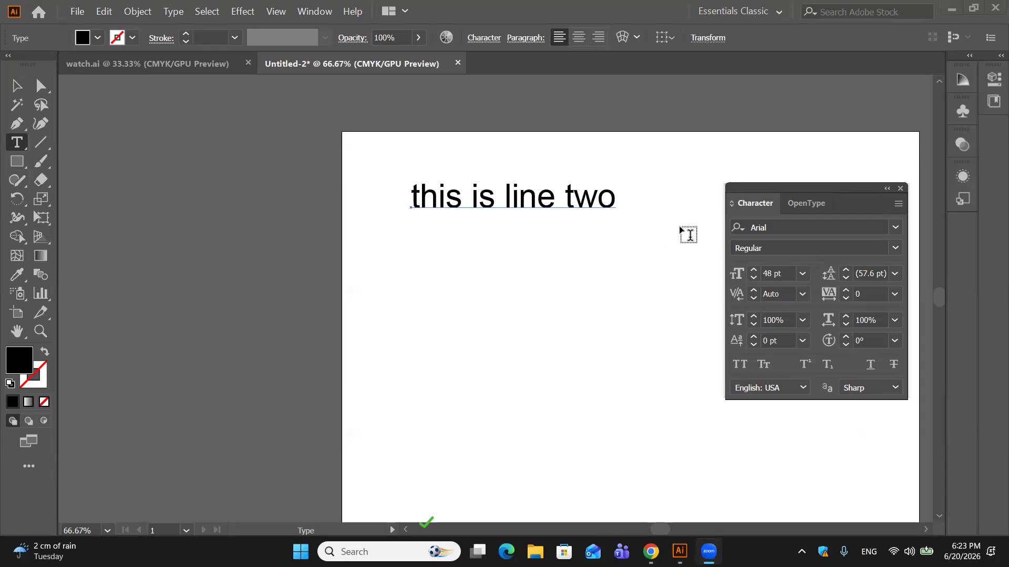
click(802, 322)
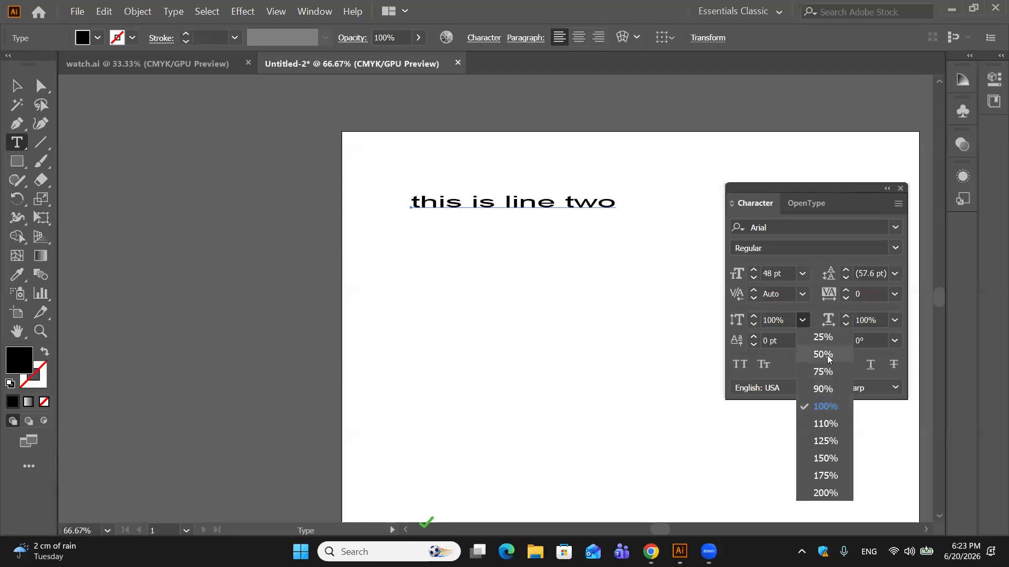
click(830, 411)
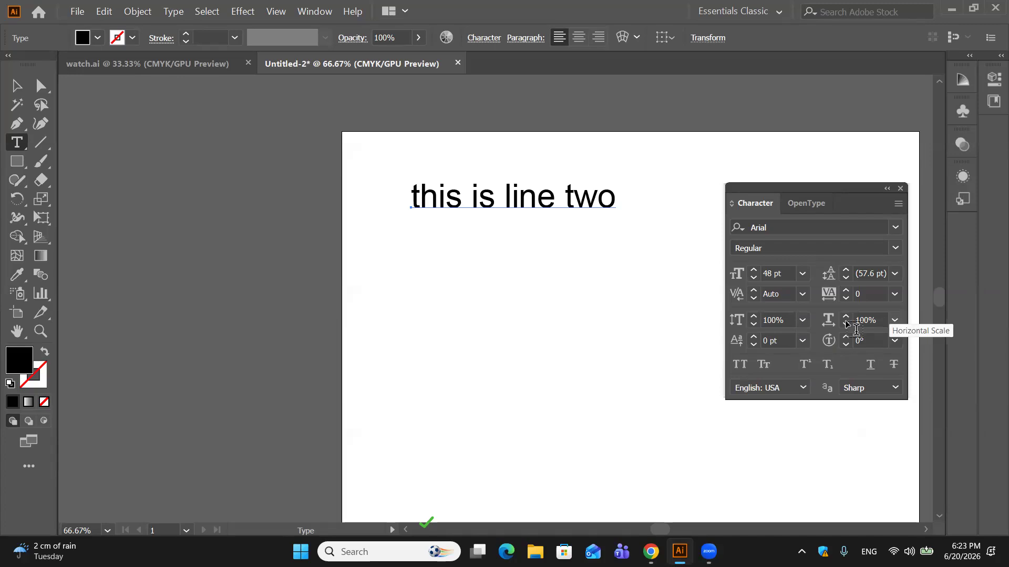
Step: Set the horizontal scale of "this is line two" to 175% and move the Character panel clear of the text
click(897, 321)
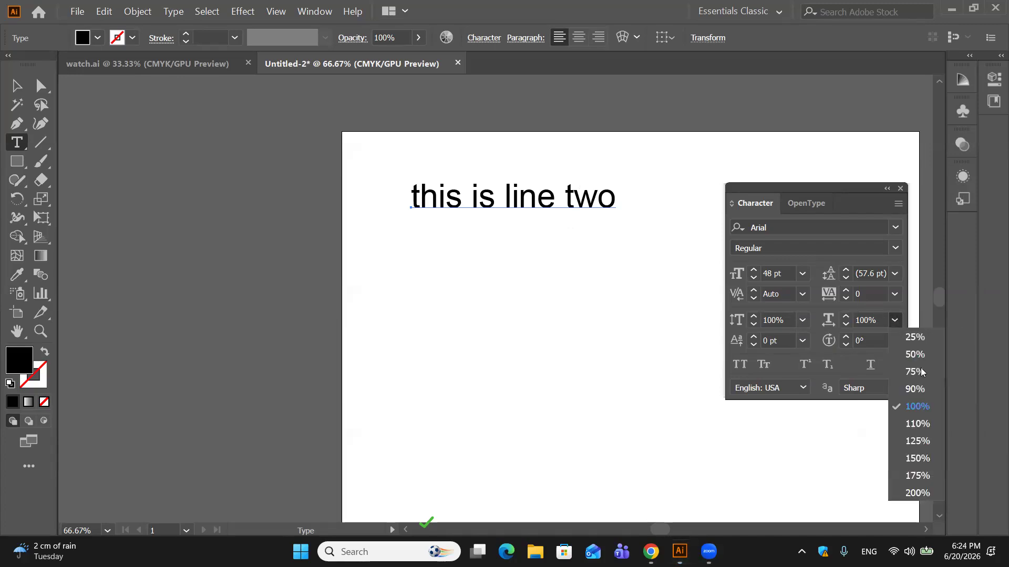
click(926, 479)
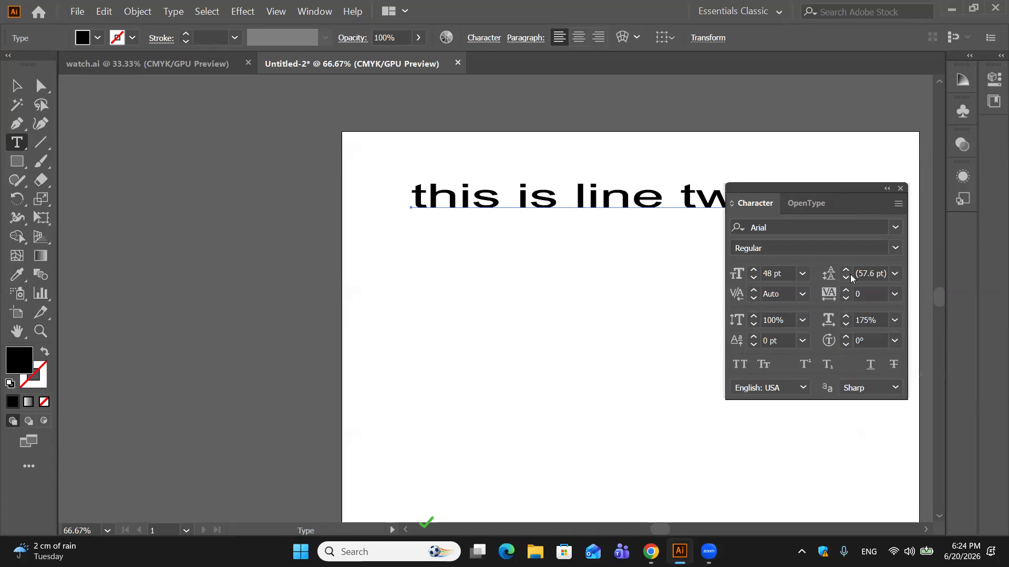
drag(825, 188, 890, 180)
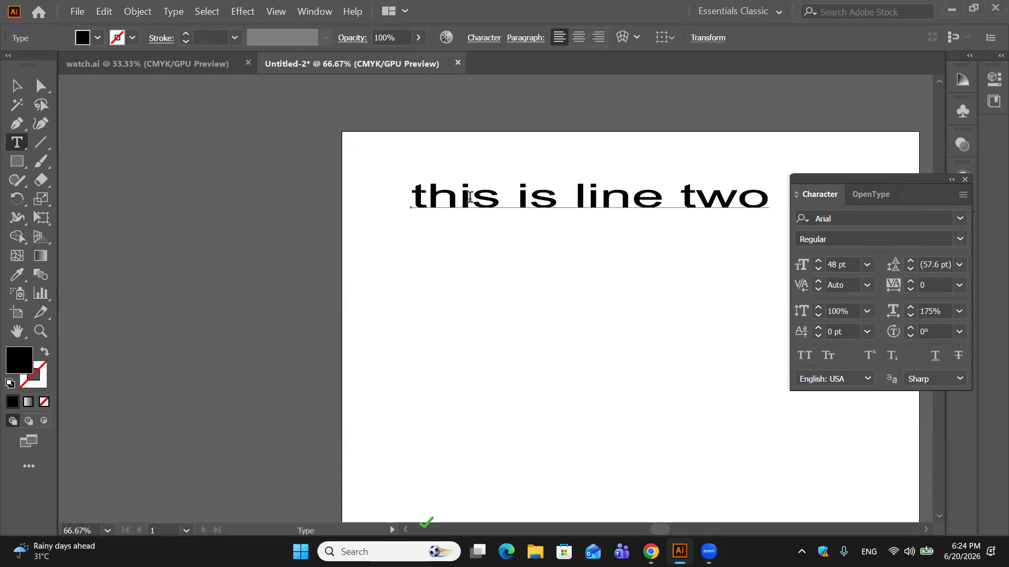
Step: Reset the horizontal scale of "this is line two" to 100% and preview a tracking of 200, keeping 0
click(957, 312)
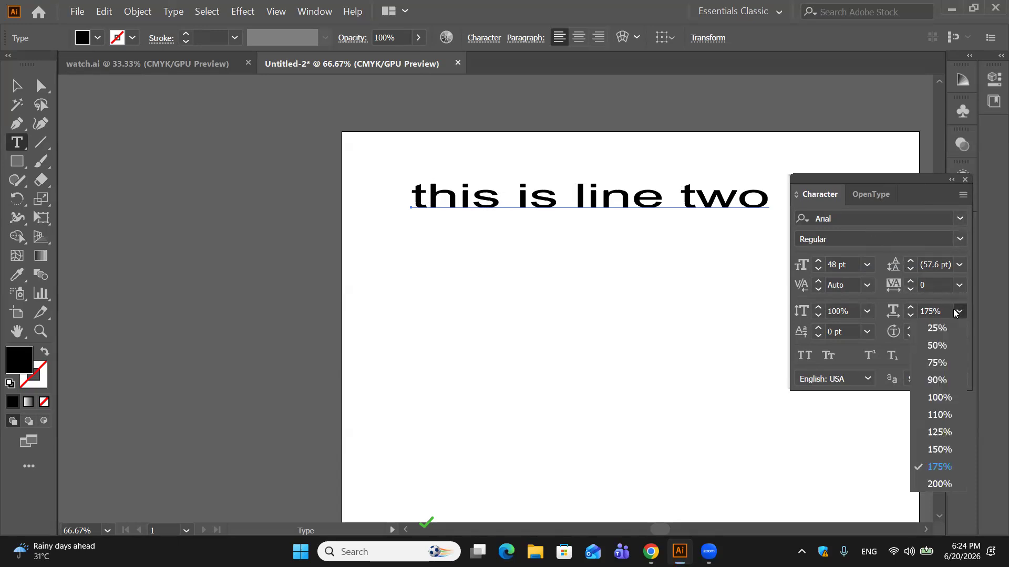
click(939, 398)
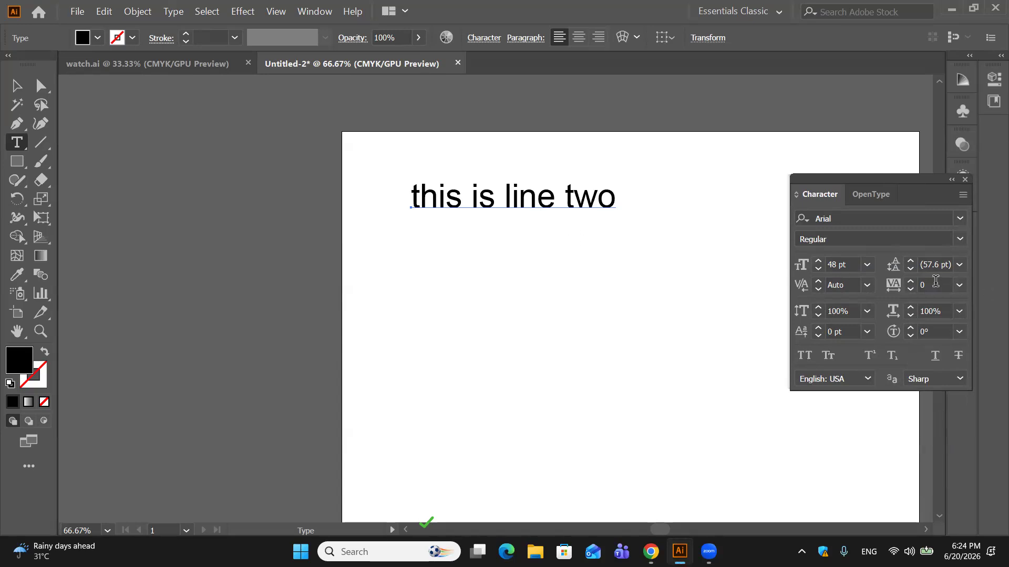
click(957, 286)
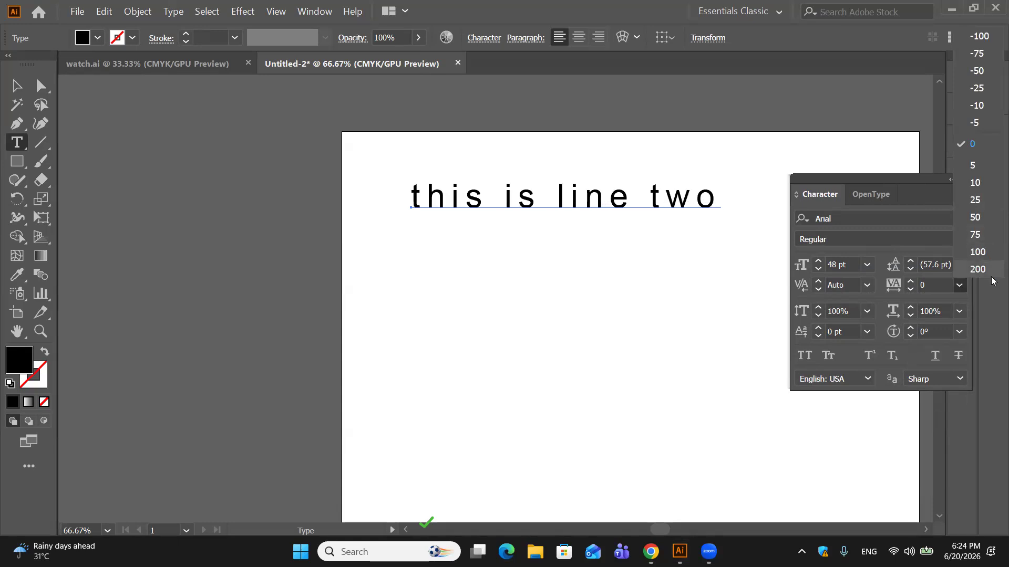
click(977, 147)
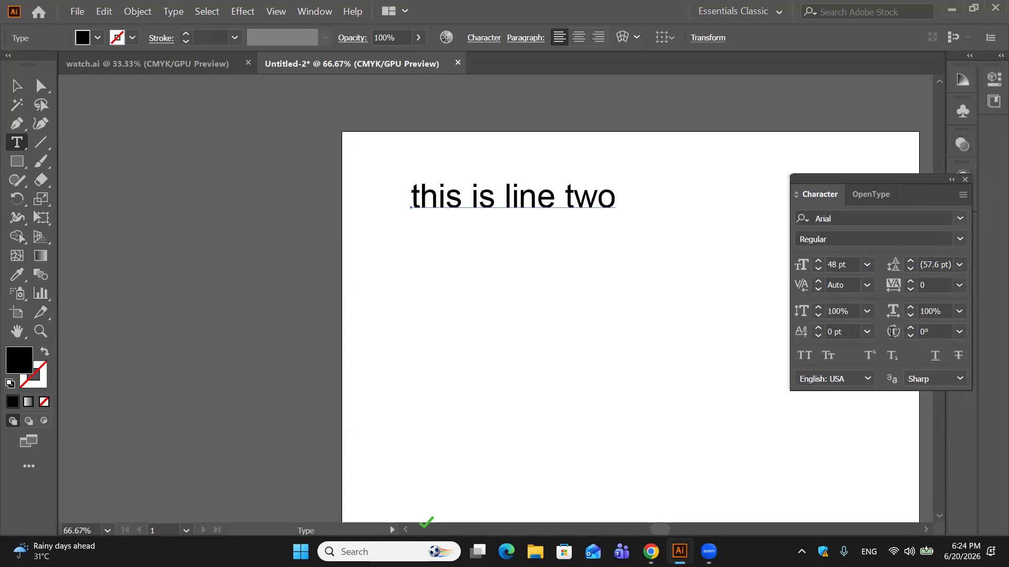
Step: Set the baseline shift of "this is line two" to -1 pt and preview other baseline shift presets
click(818, 335)
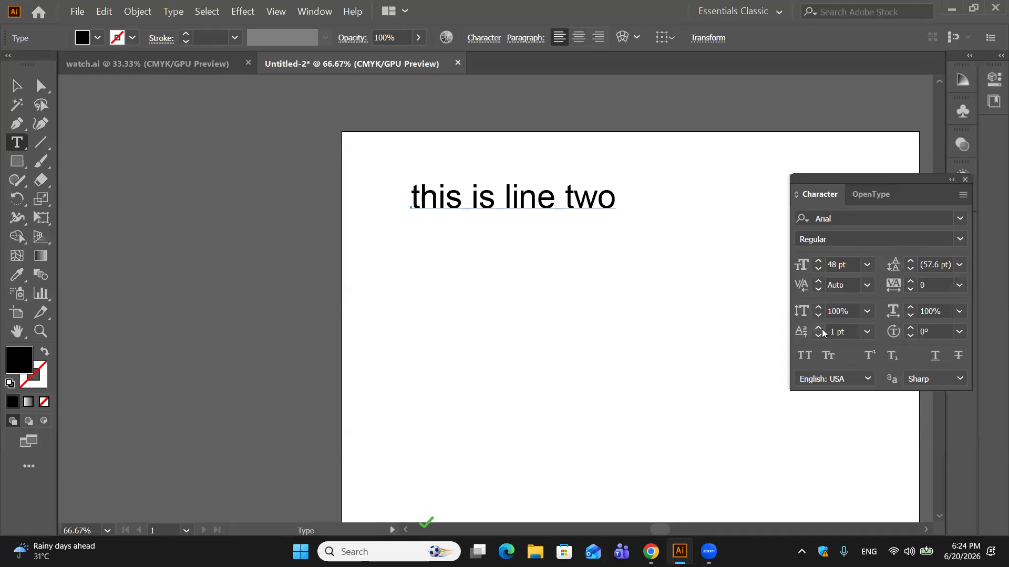
click(868, 331)
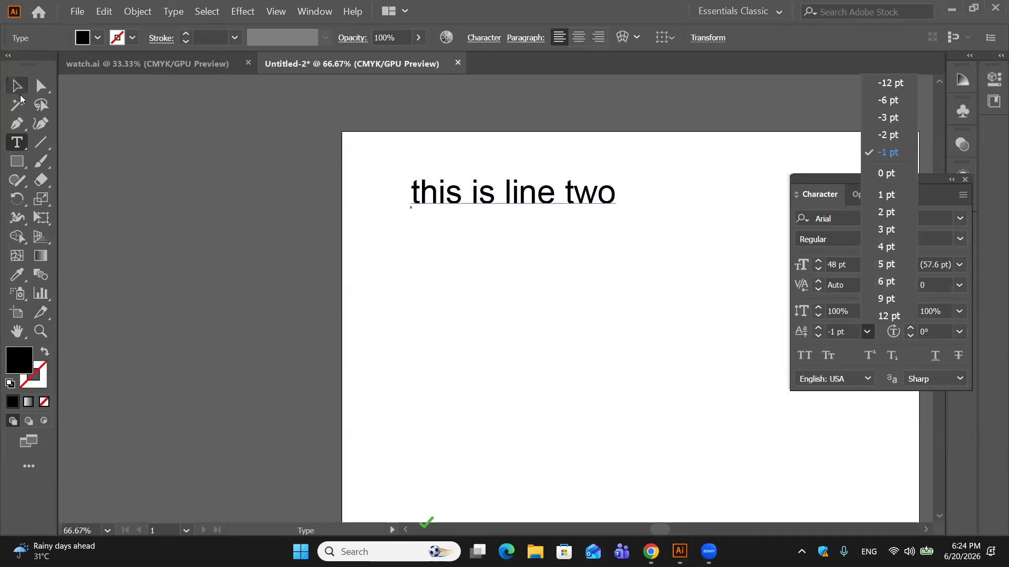
click(20, 89)
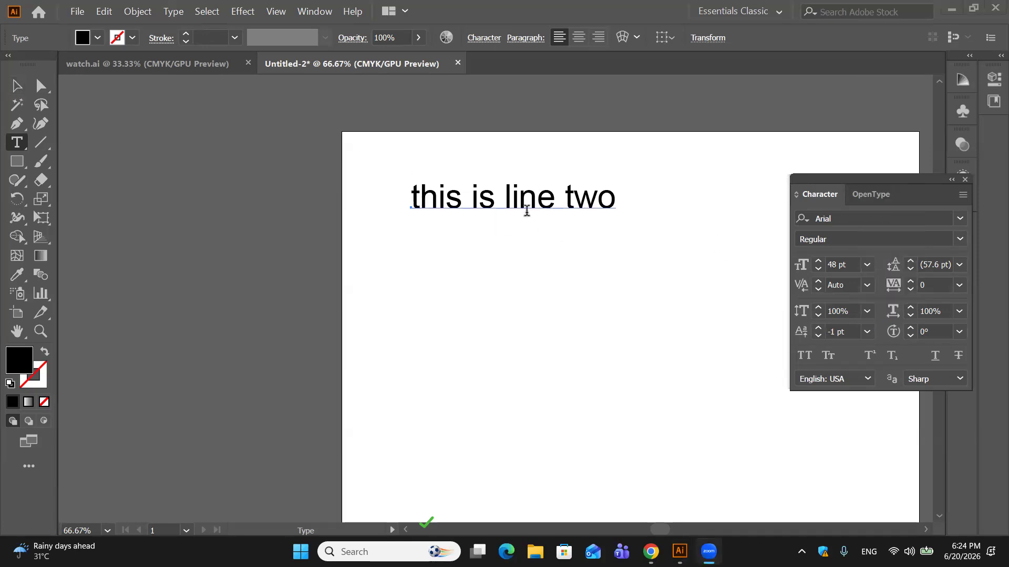
Step: Reset the baseline shift of "this is line two" to 0 pt and delete the text from the artboard
click(868, 331)
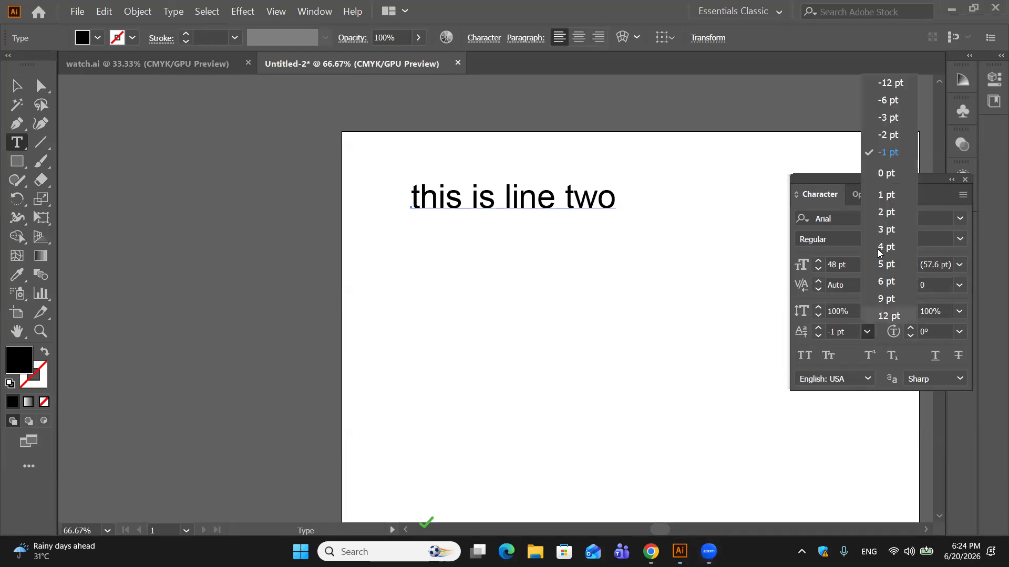
click(886, 173)
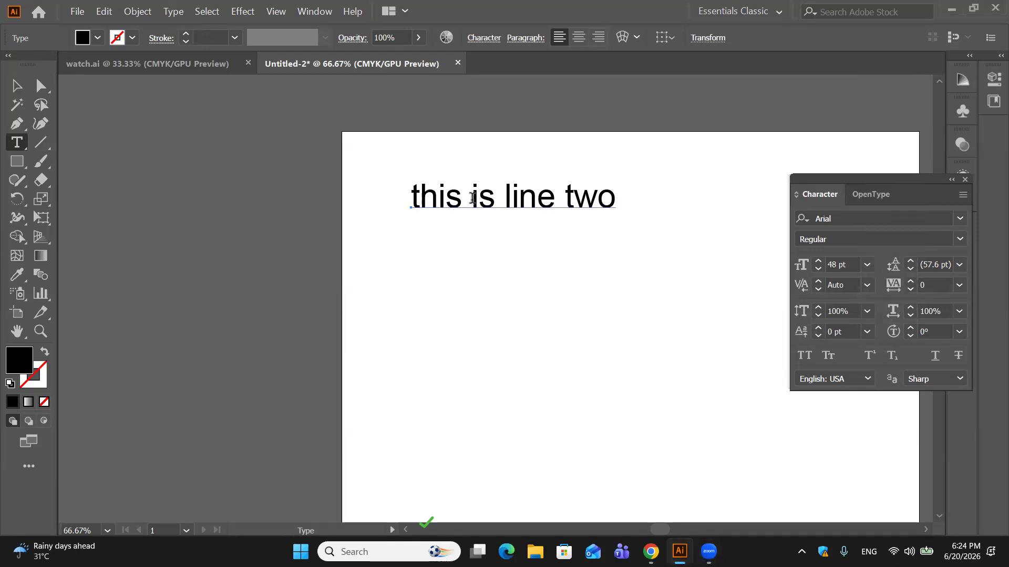
key(Delete)
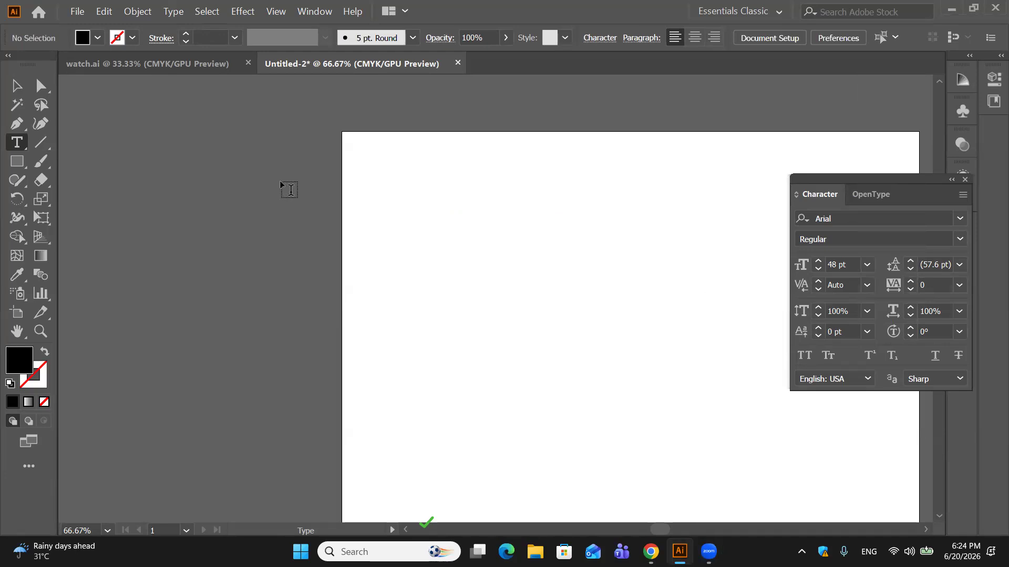
Step: Draw a tall area text frame in the artboard's upper-left part and set its placeholder text to 18 pt
drag(371, 149, 519, 466)
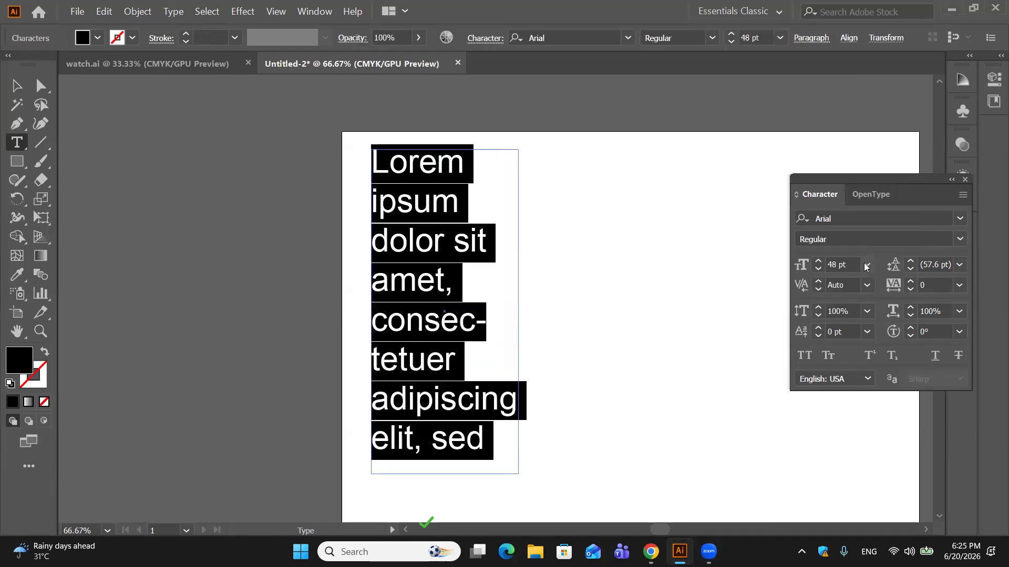
click(867, 265)
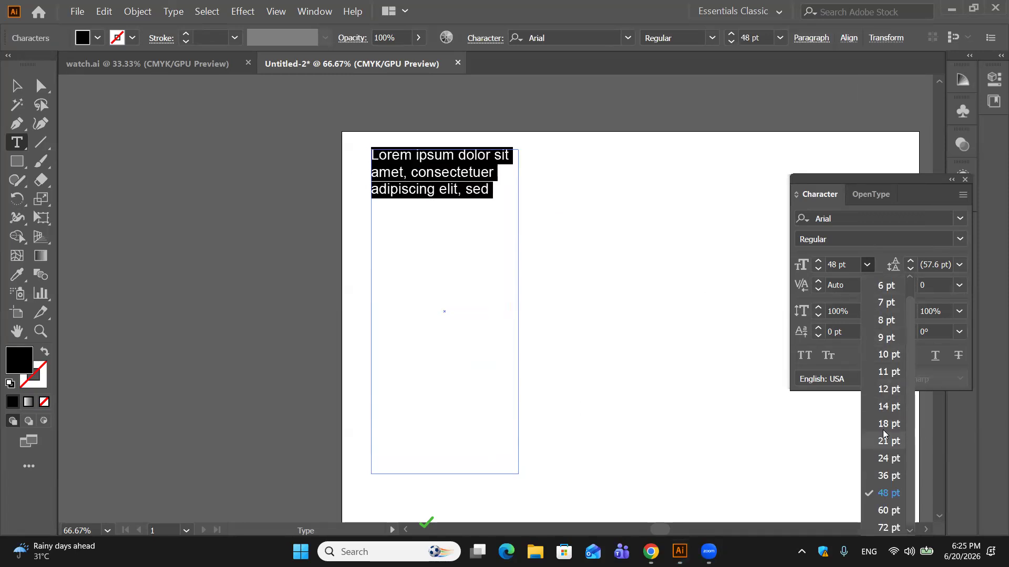
click(487, 255)
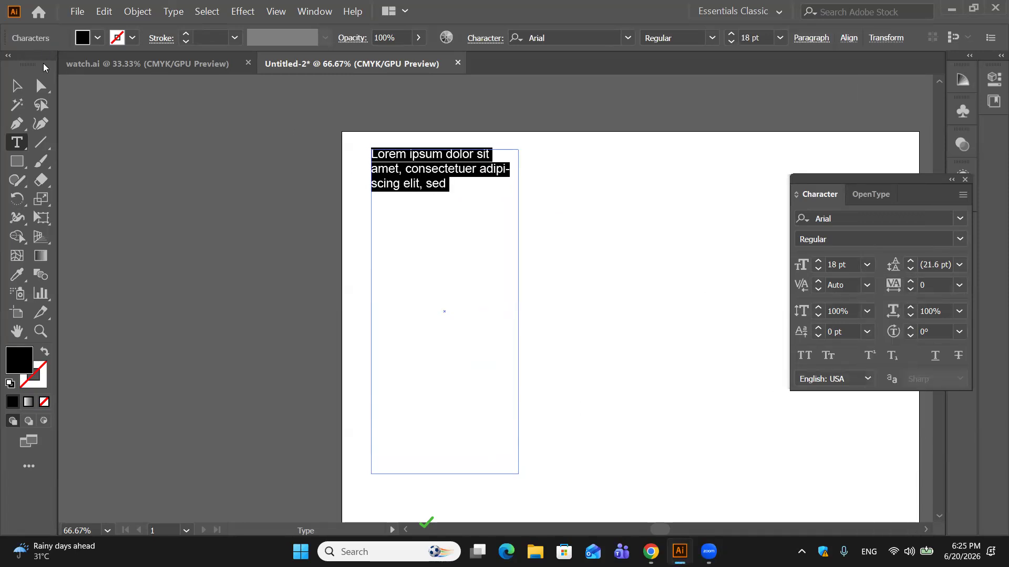
Step: Delete the area text and draw a new, narrower tall frame of placeholder text along the artboard's left side
key(Escape)
key(Delete)
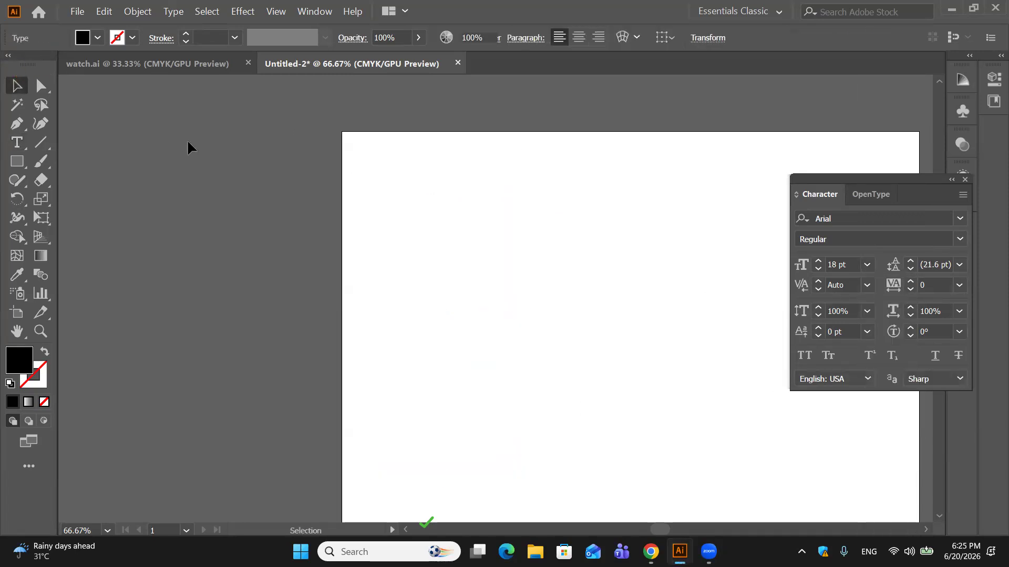
key(v)
key(t)
drag(359, 154, 478, 476)
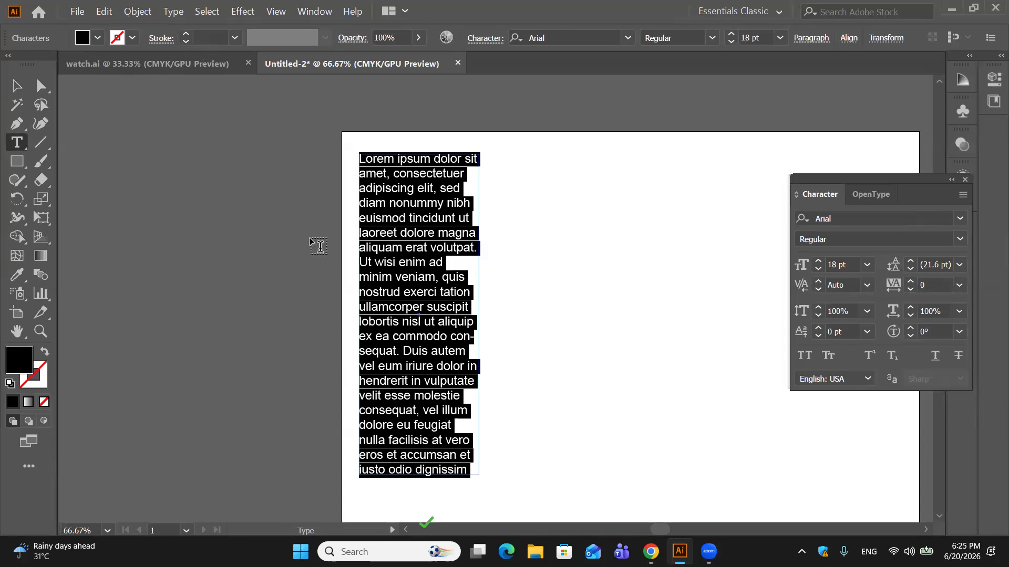
click(17, 86)
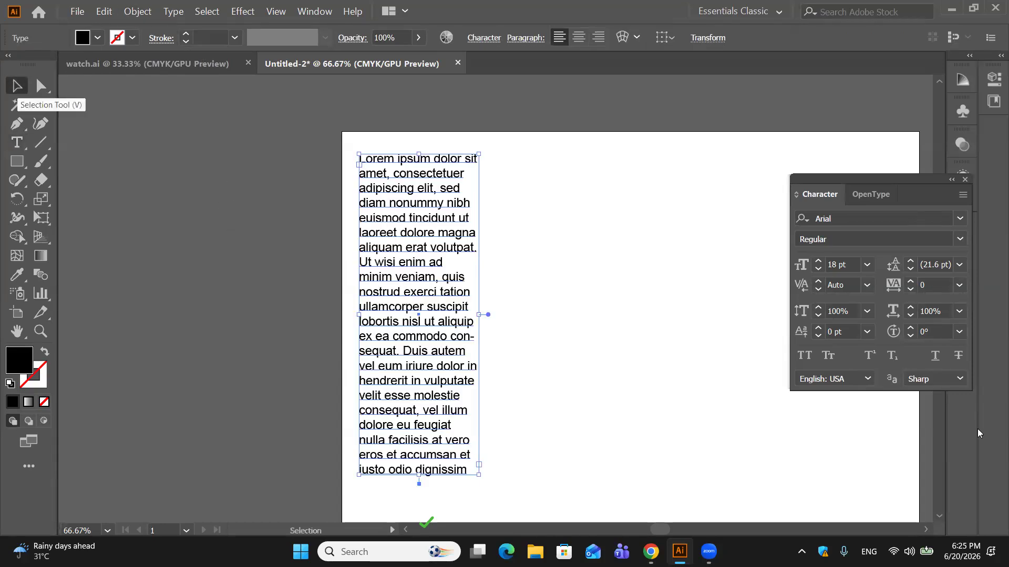
Step: Preview baseline shift presets on the area text, keeping 0 pt, and check its vertical scale presets, keeping 100%
click(868, 331)
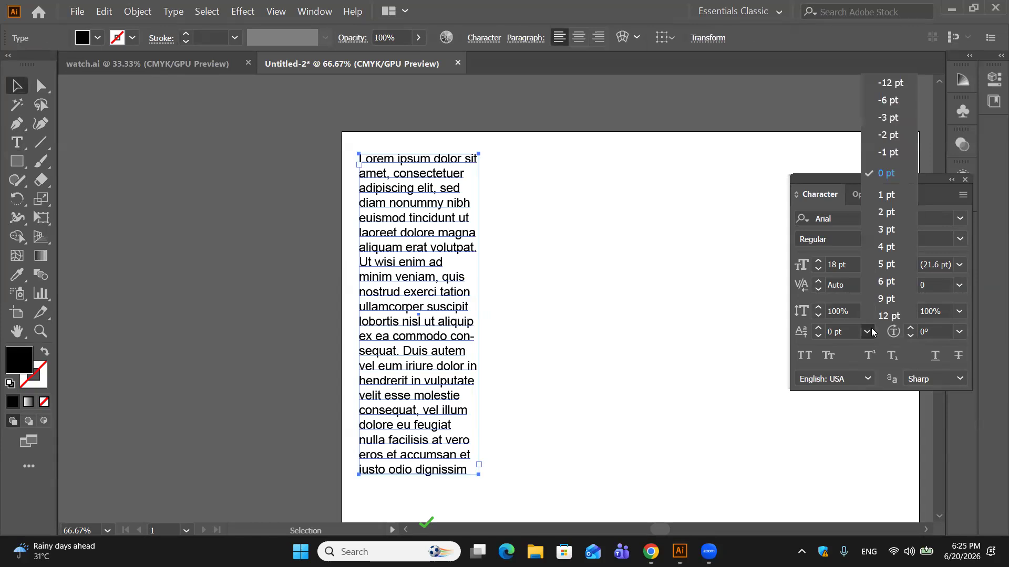
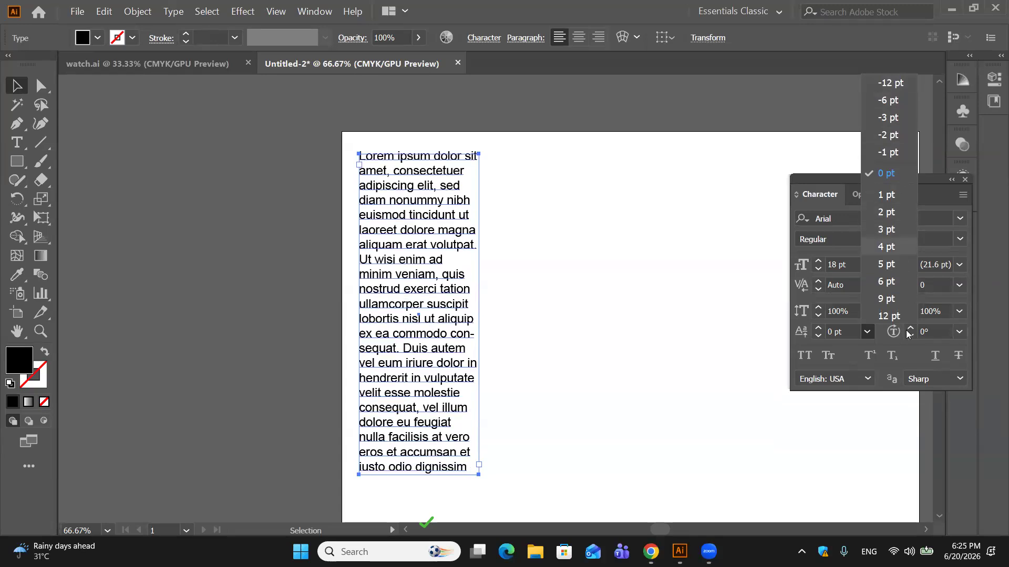
click(888, 174)
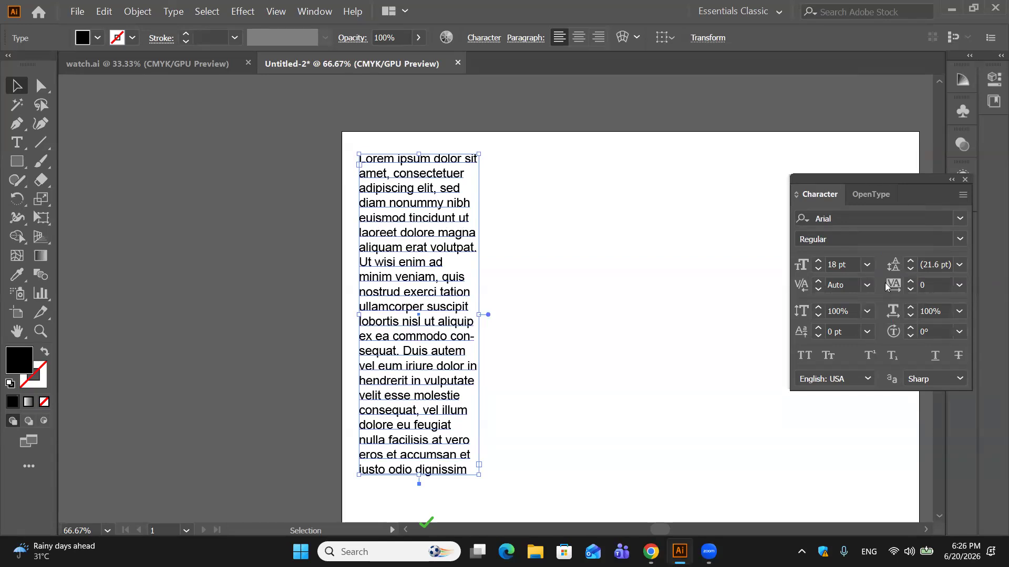
click(866, 312)
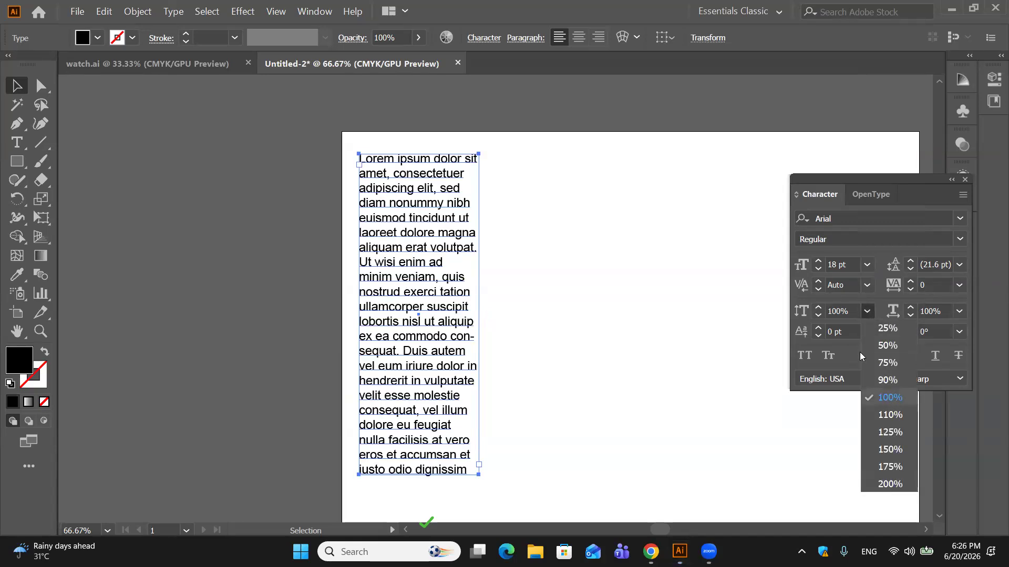
click(887, 391)
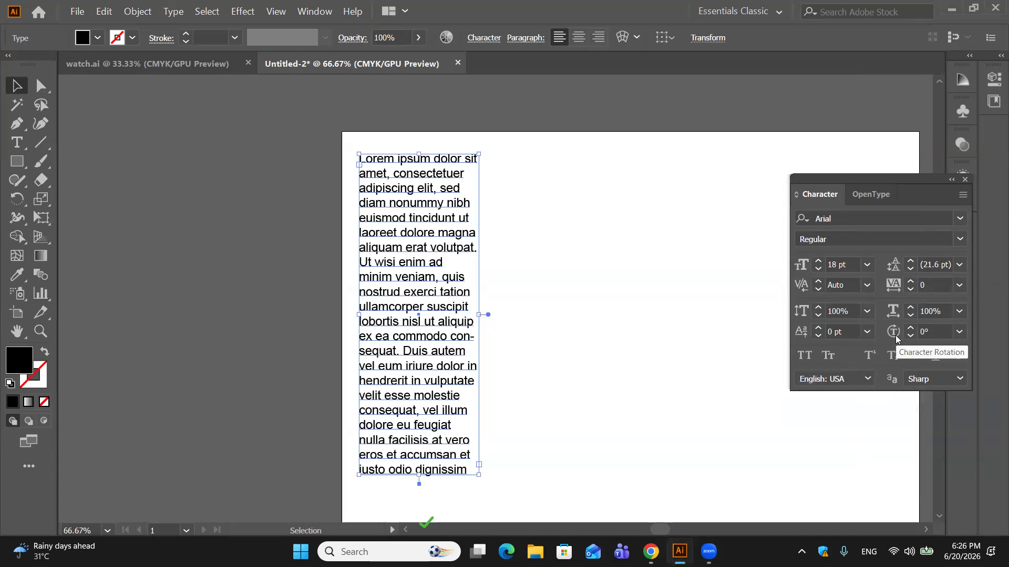
Step: Delete the tall area text from the artboard
key(Delete)
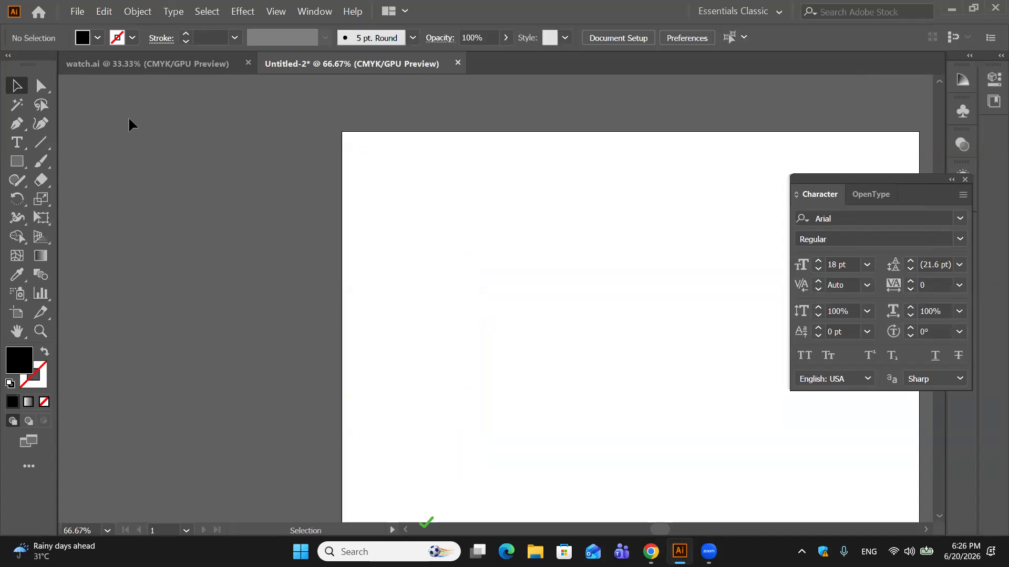
Step: Add the point text "this is line one" in the artboard's upper-left part and select it as an object
click(17, 143)
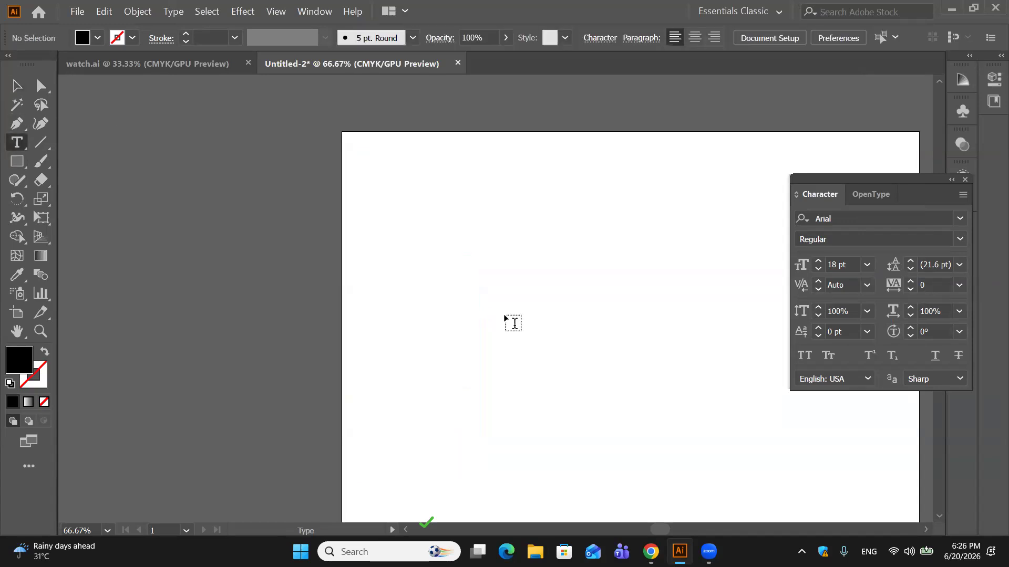
click(466, 239)
key(BackSpace)
text(This is )
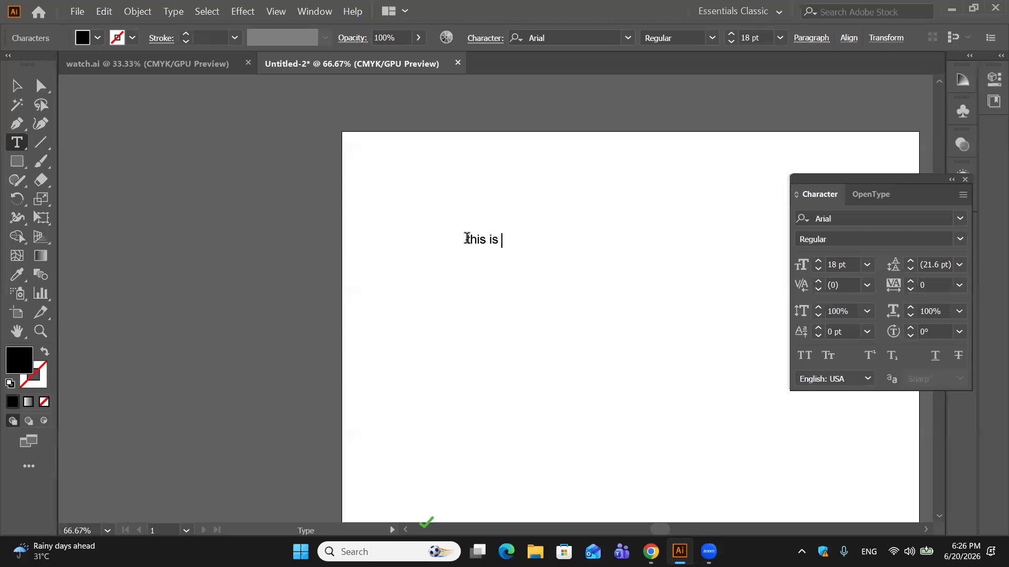
text(line one)
click(14, 86)
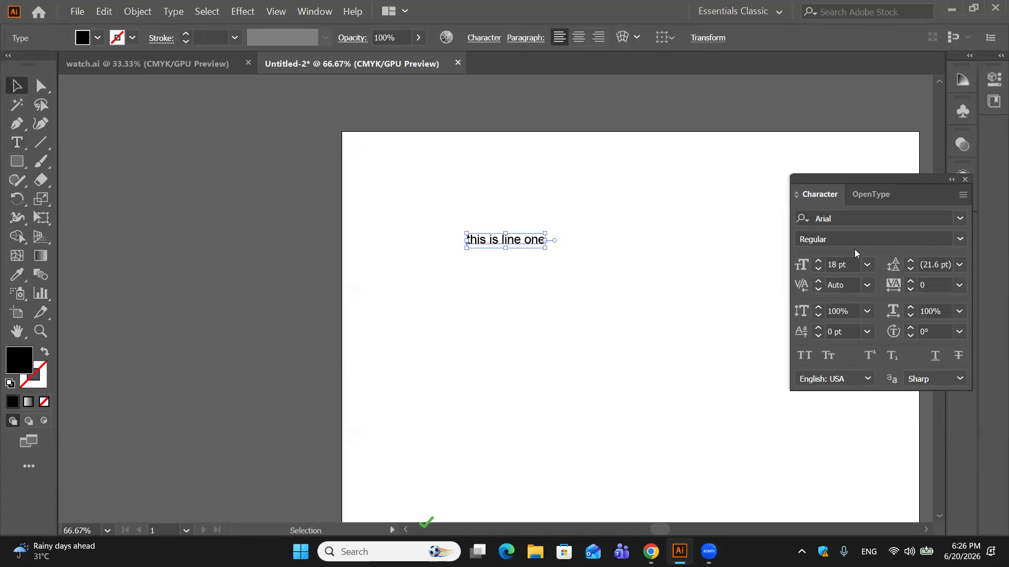
Step: Set the text "this is line one" to 72 pt and move it nearer the artboard's upper-left corner
click(867, 264)
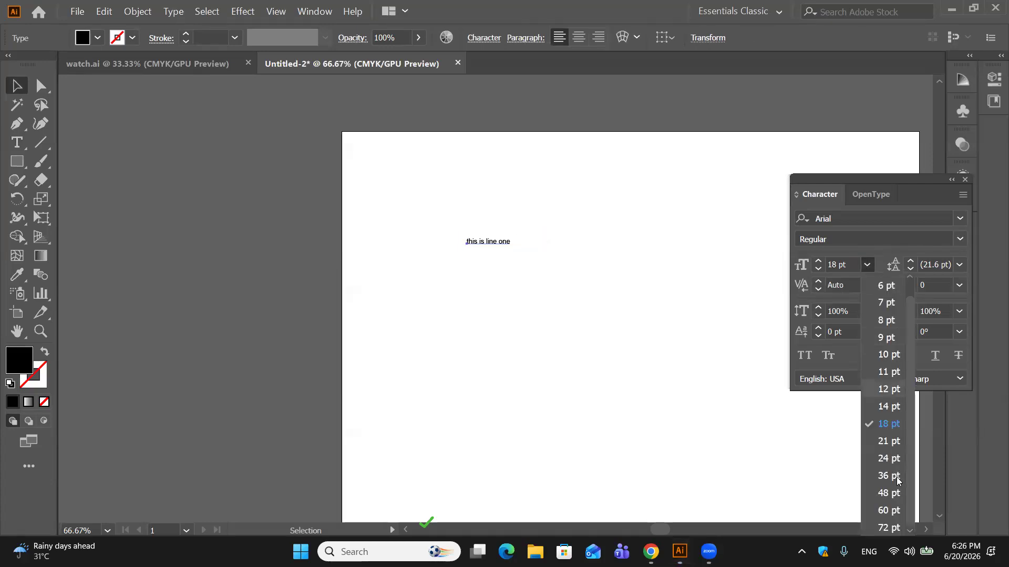
click(888, 528)
drag(626, 232, 573, 211)
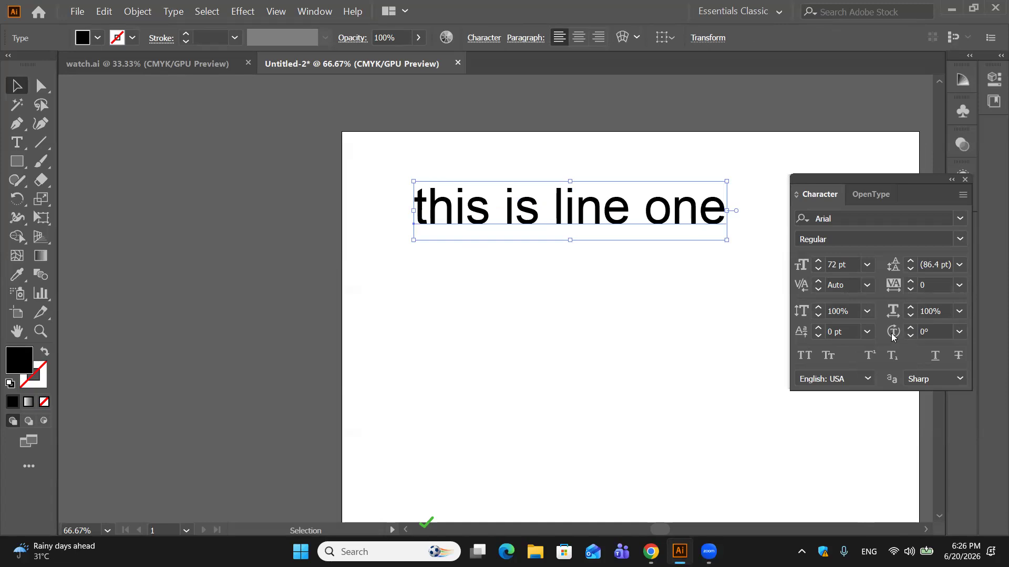
Step: Try a 30° character rotation on the word "is" and undo it
click(16, 143)
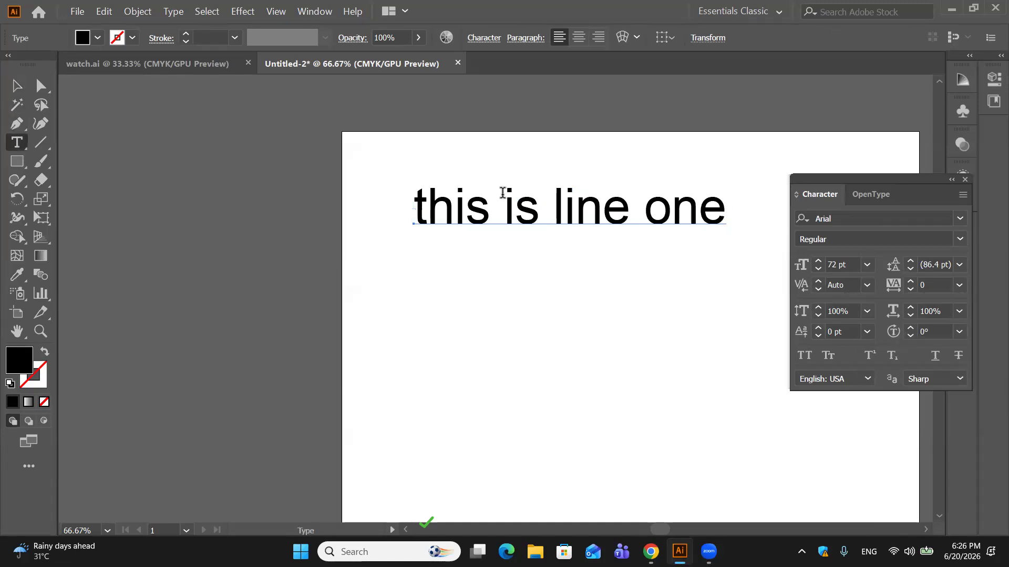
drag(504, 207, 538, 218)
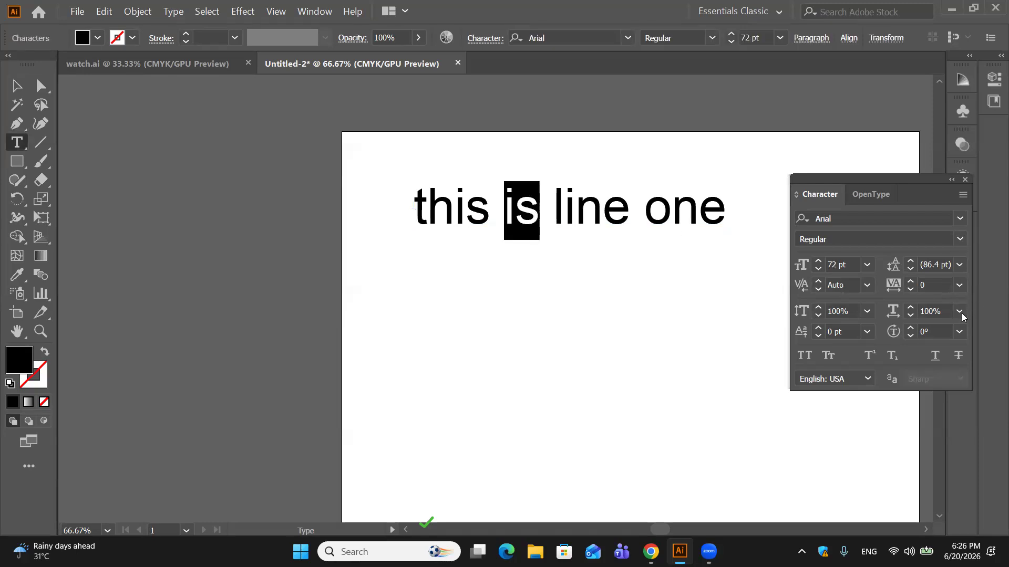
click(960, 334)
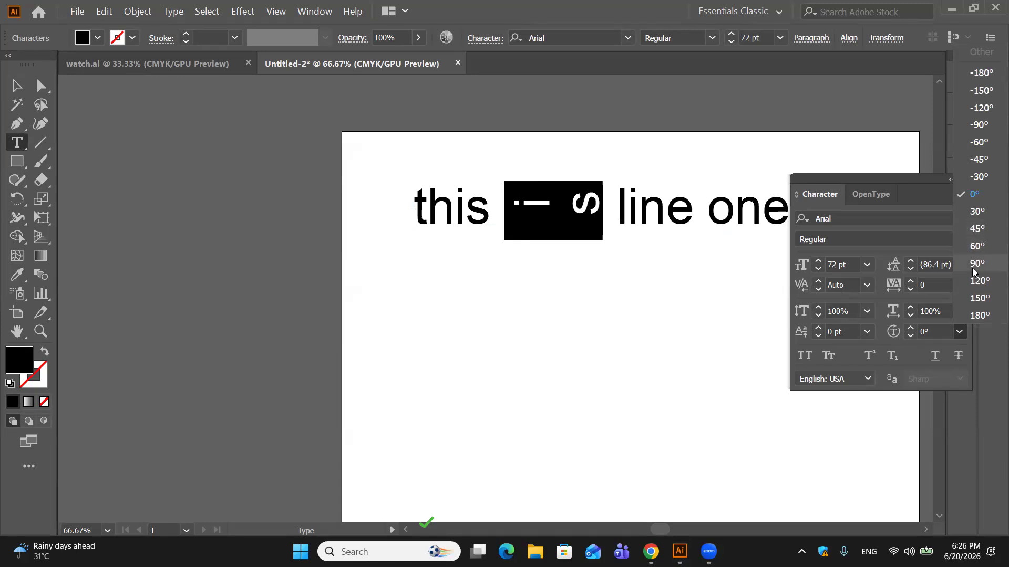
click(966, 214)
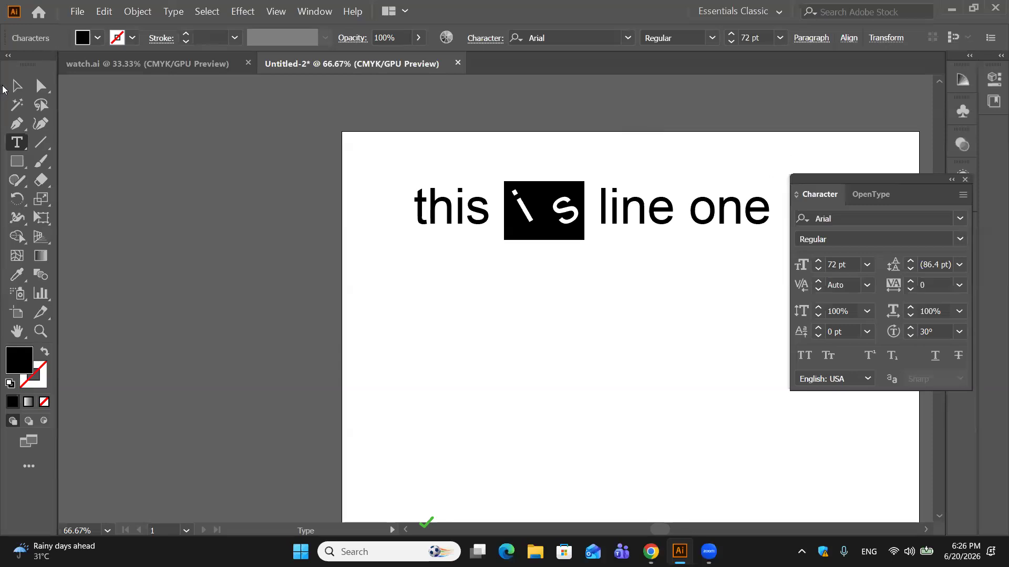
click(15, 86)
click(605, 313)
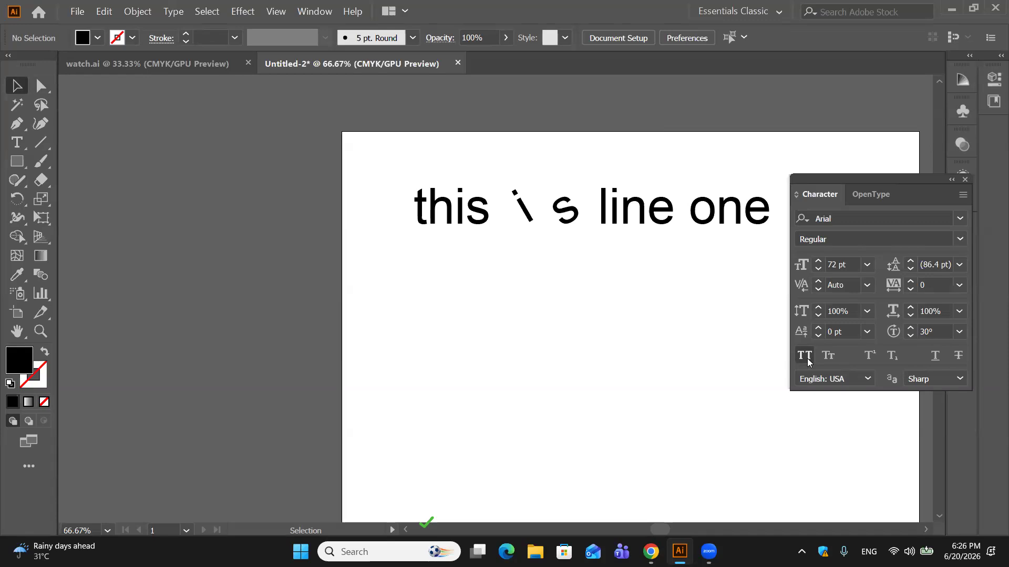
key(ctrl+z)
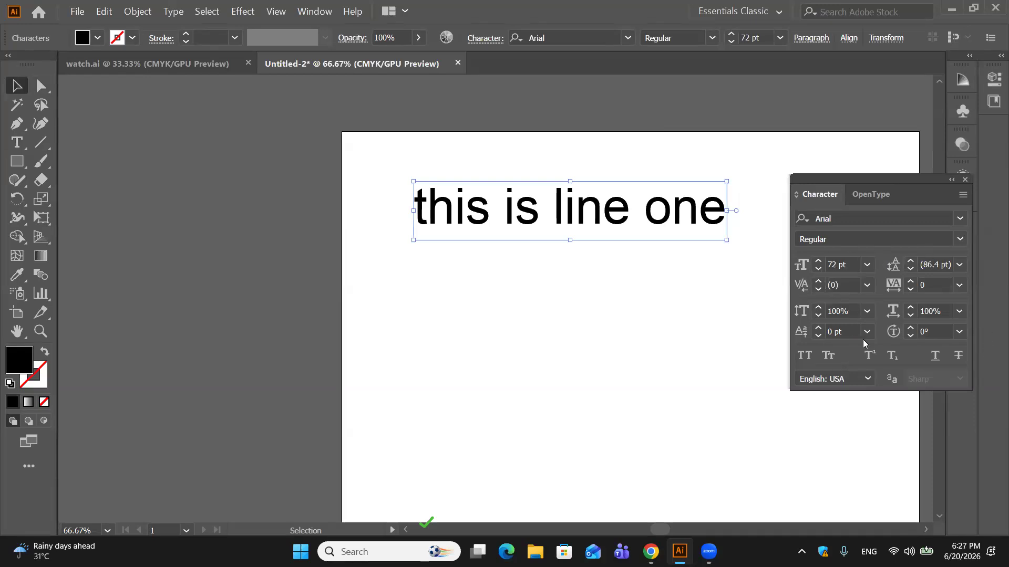
Step: Apply All Caps to the line of text, move the Character panel clear of it, and switch All Caps off again
click(804, 356)
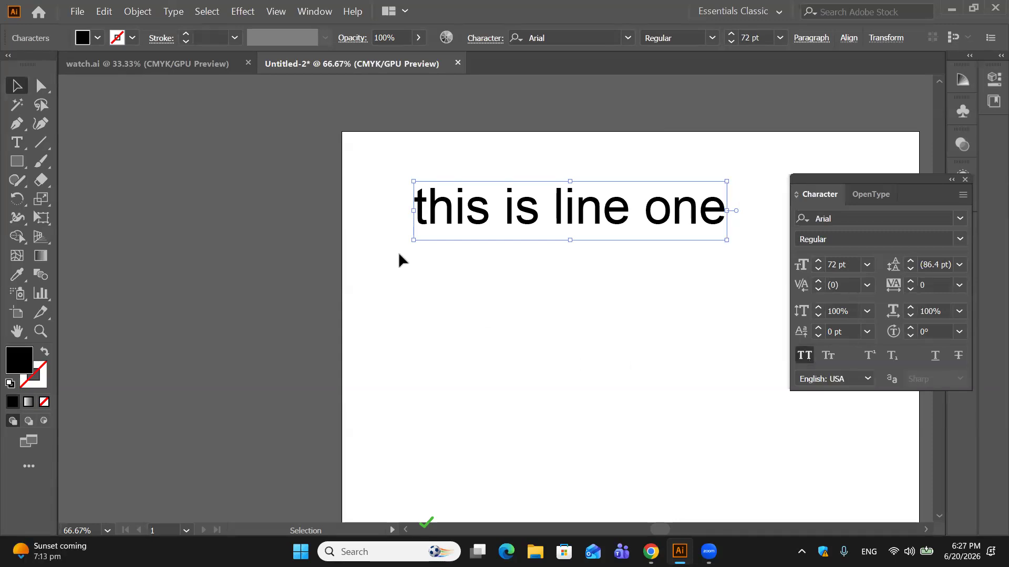
click(16, 145)
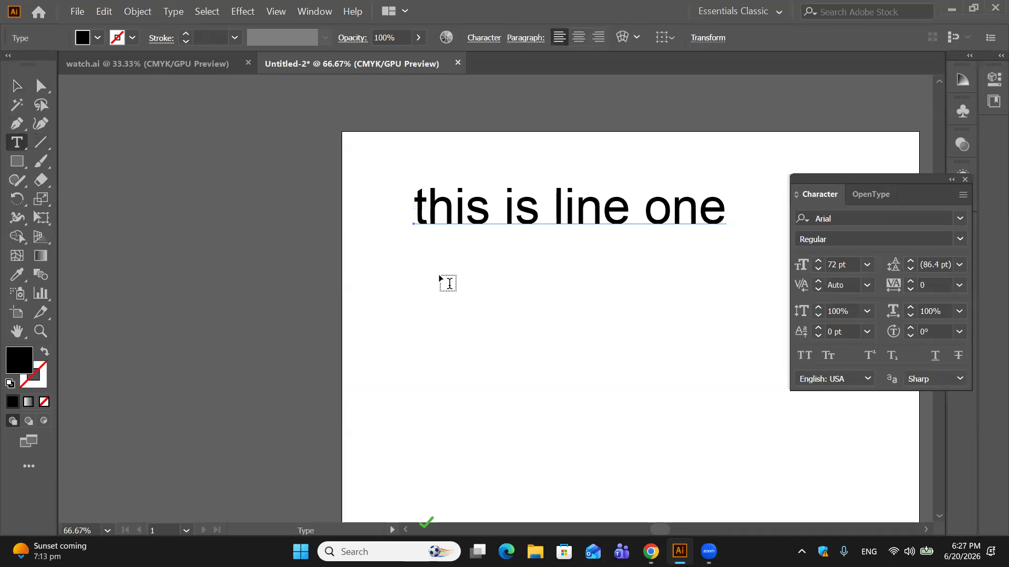
click(803, 356)
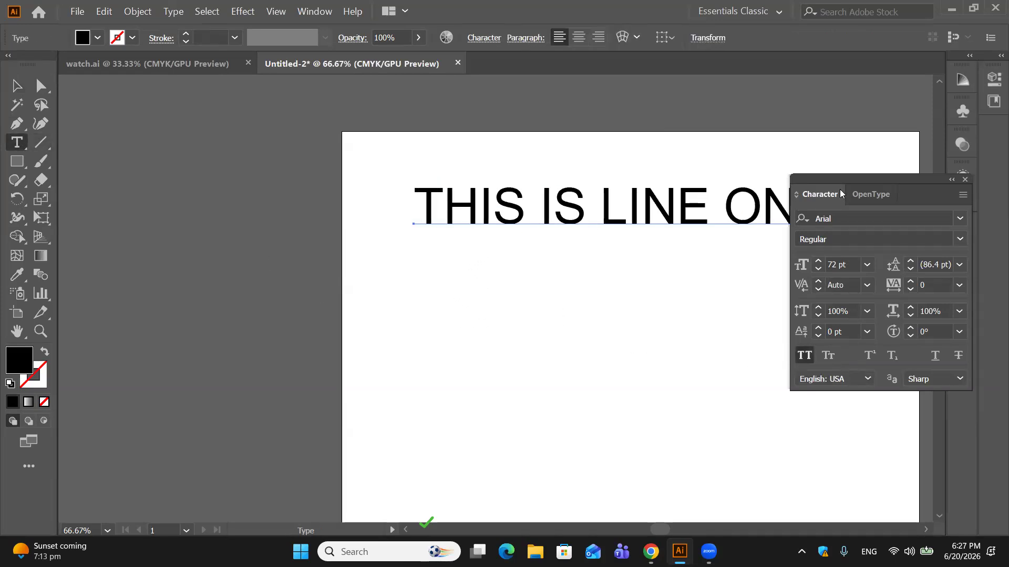
drag(877, 176, 931, 136)
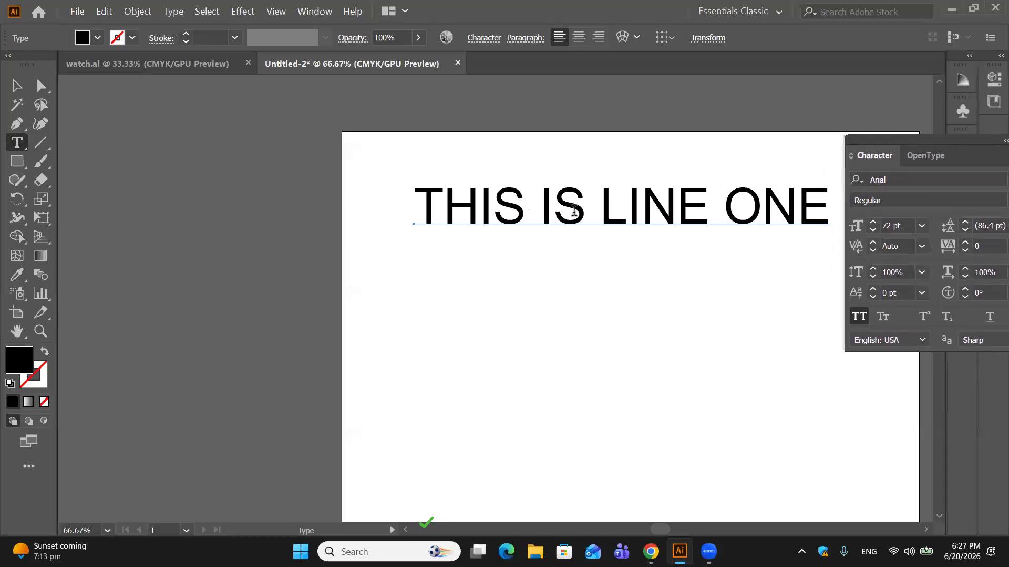
click(862, 322)
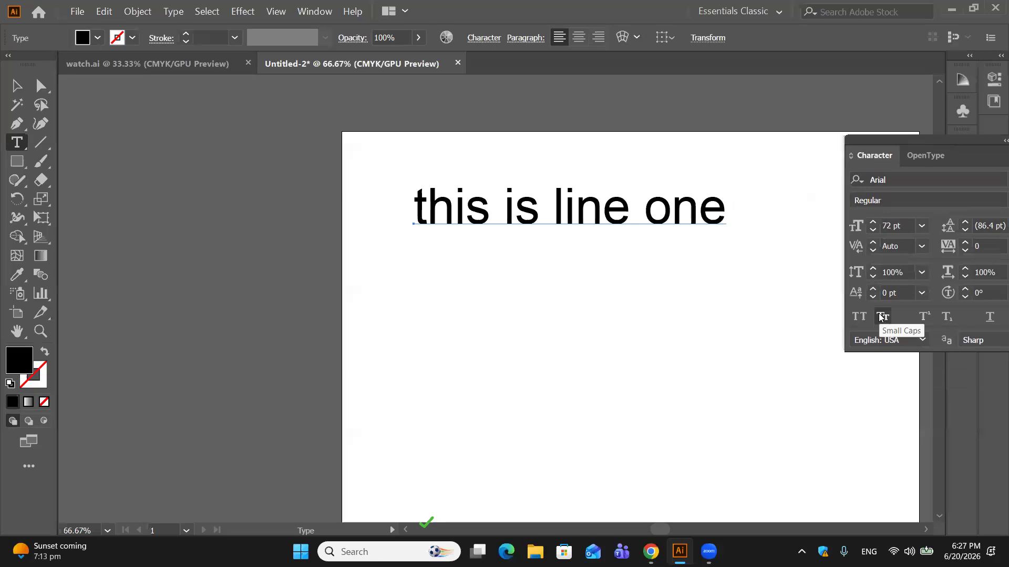
Step: Try Small Caps and Superscript on the whole line in turn, switching each one off again
click(881, 317)
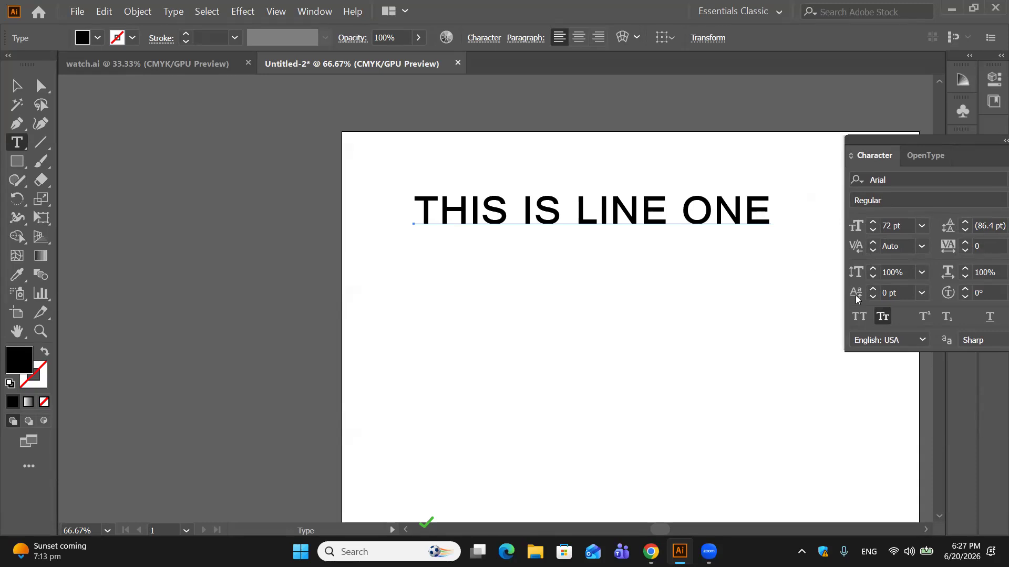
click(886, 317)
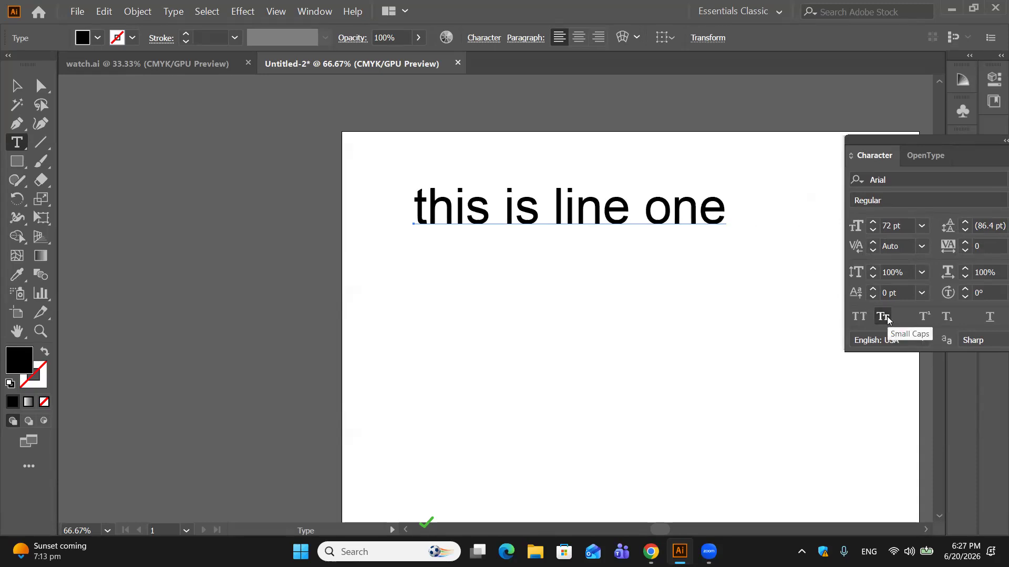
click(924, 315)
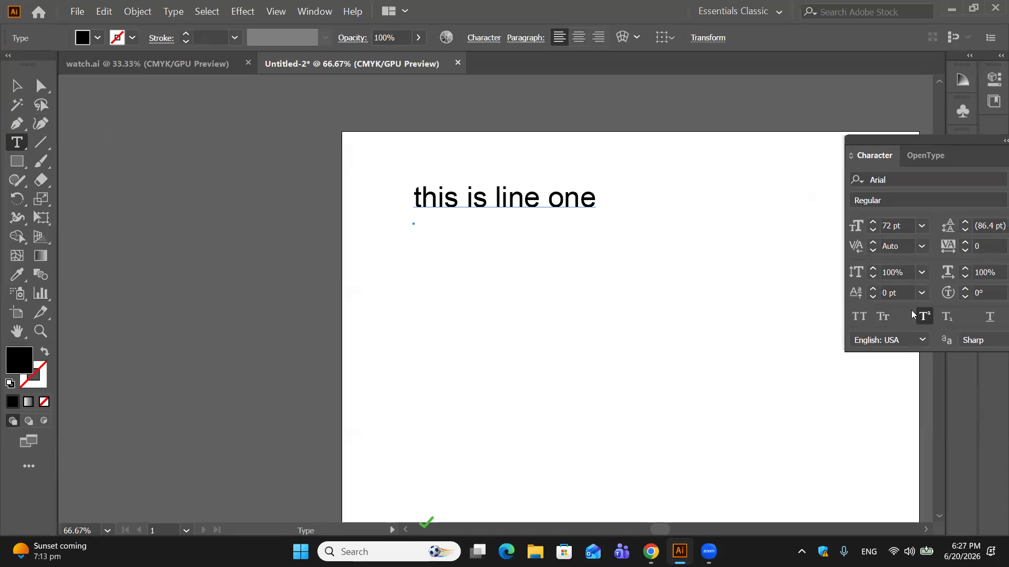
click(923, 316)
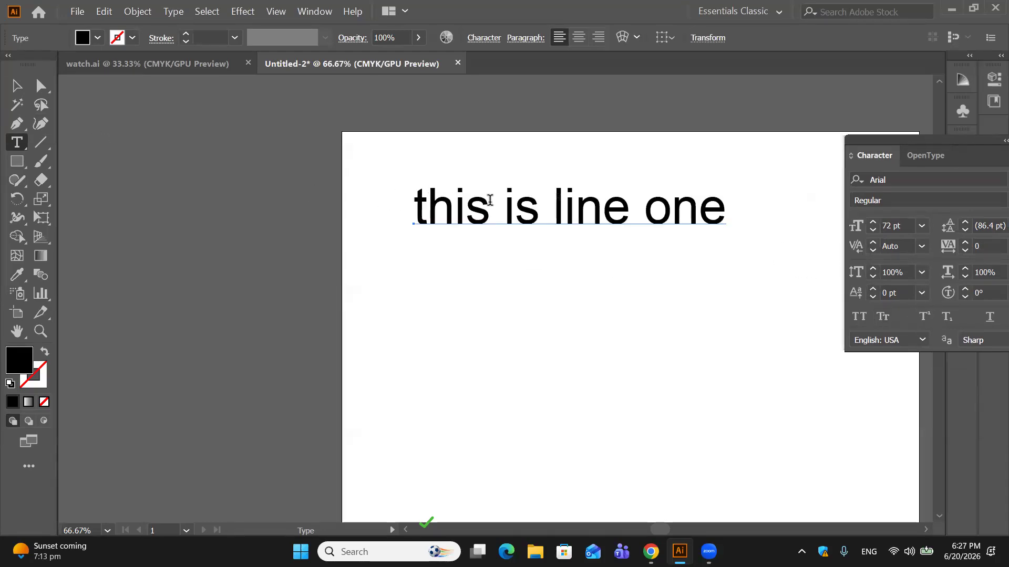
Step: Shorten the line to the word "this", and try a superscript "s" after it before removing that letter
drag(514, 208, 753, 237)
key(BackSpace)
drag(503, 196, 535, 246)
key(BackSpace)
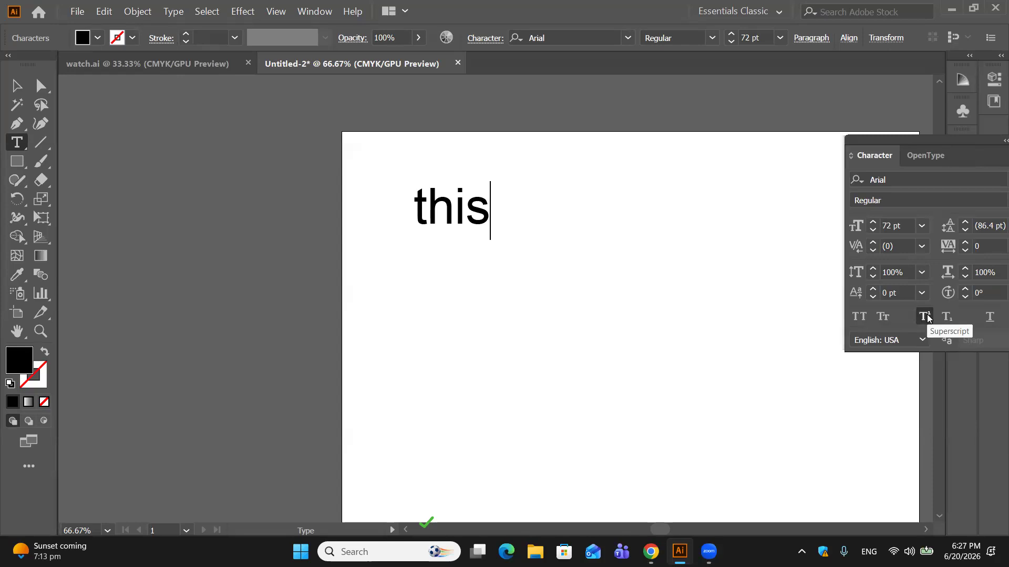
text(s)
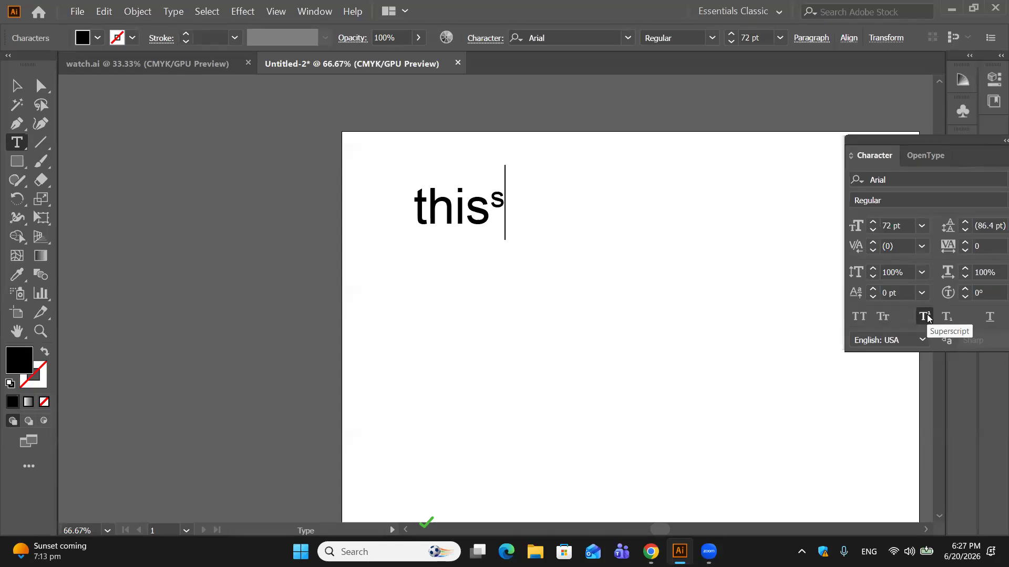
key(BackSpace)
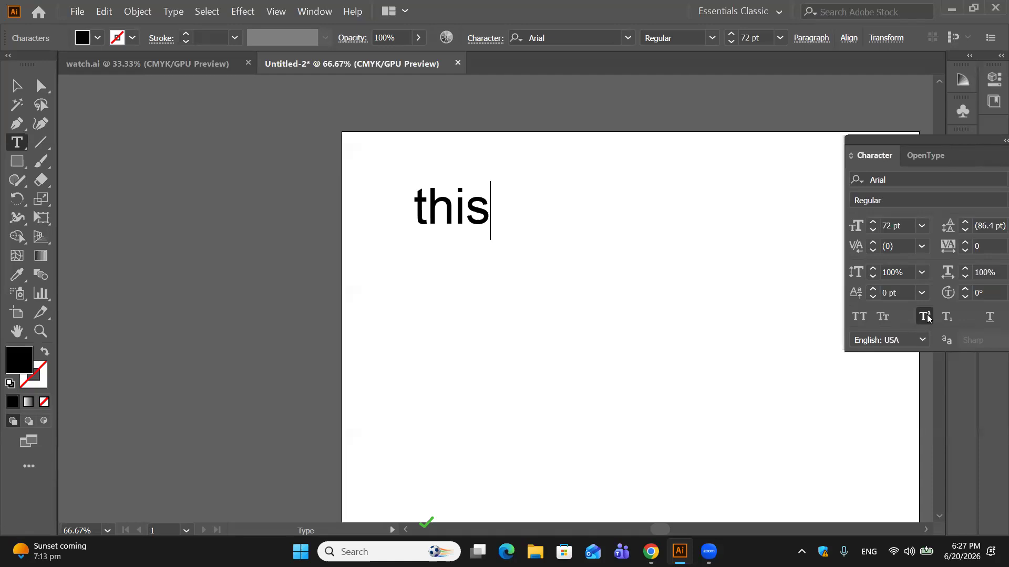
Step: Erase the word "this", try "1s" in its place, and clear the text completely before leaving text editing
key(BackSpace)
key(BackSpace)
key(BackSpace)
key(BackSpace)
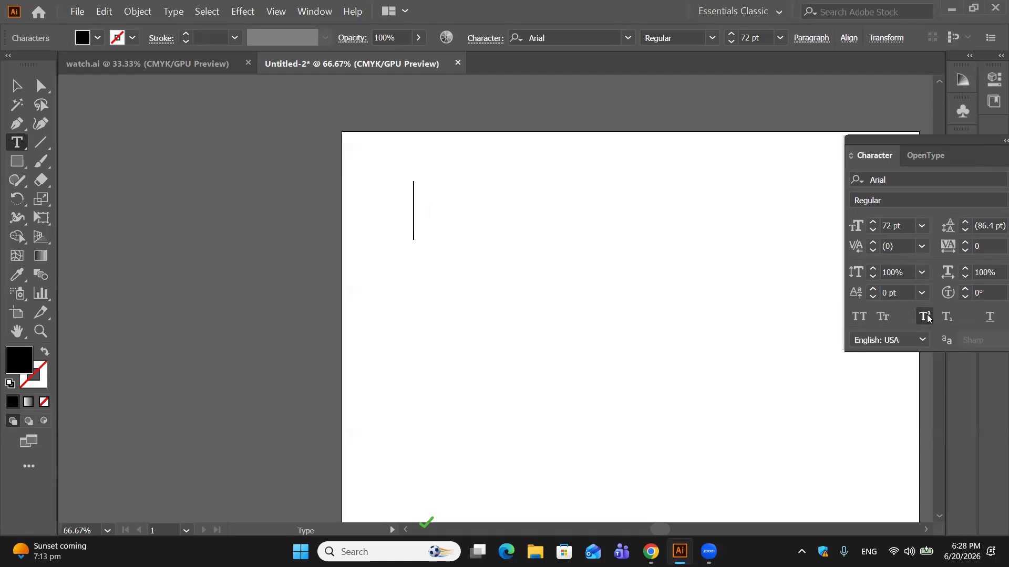
text(1sr)
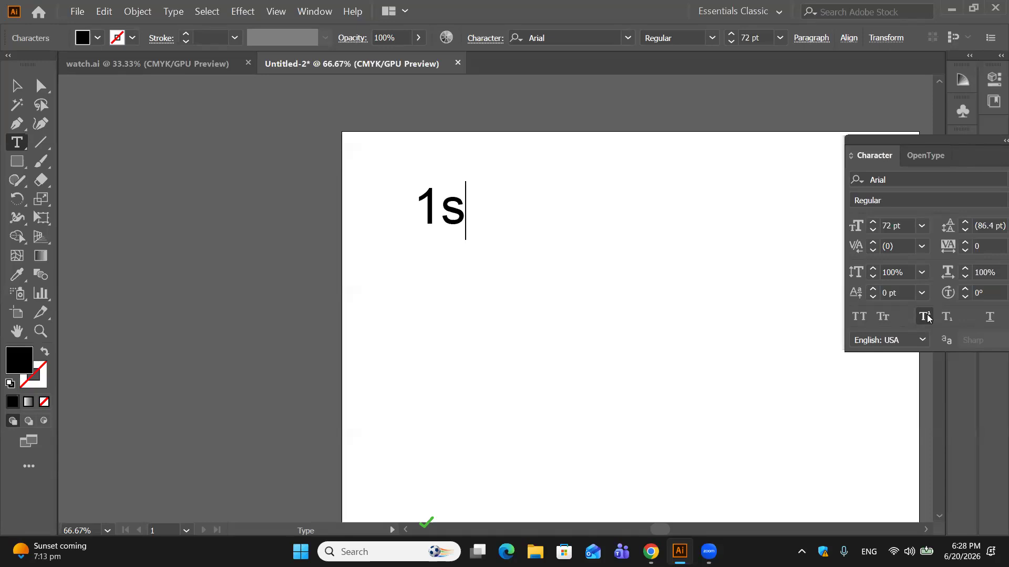
key(BackSpace)
key(BackSpace)
key(BackSpace)
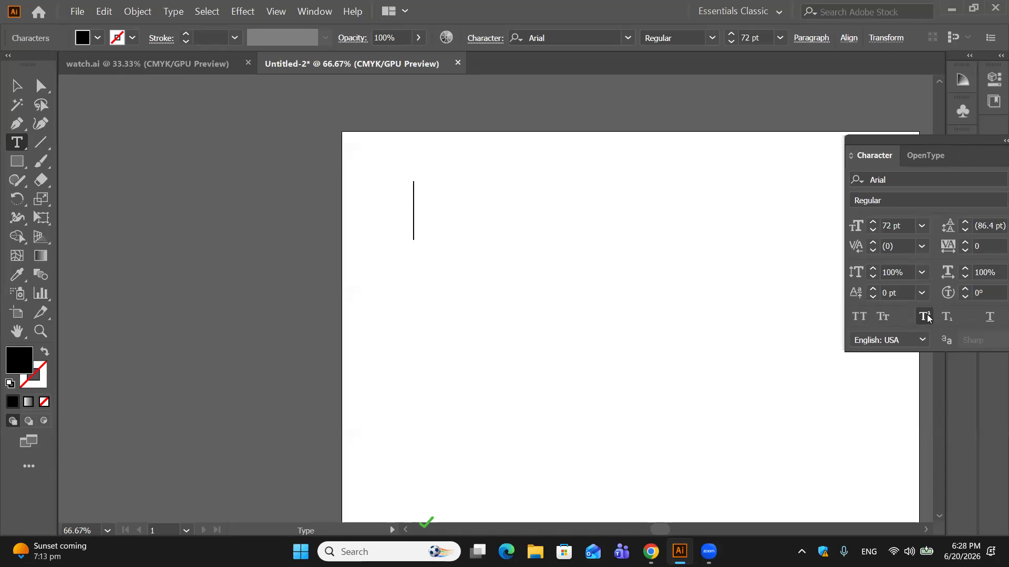
key(Escape)
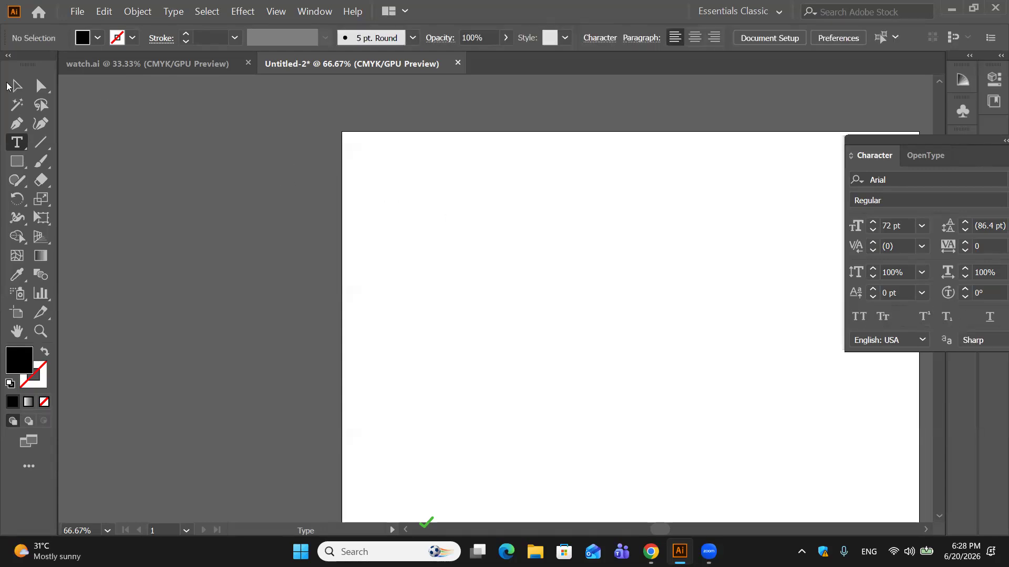
Step: Add new point text "1st" near the artboard's upper-left corner, with "st" set as superscript
click(431, 190)
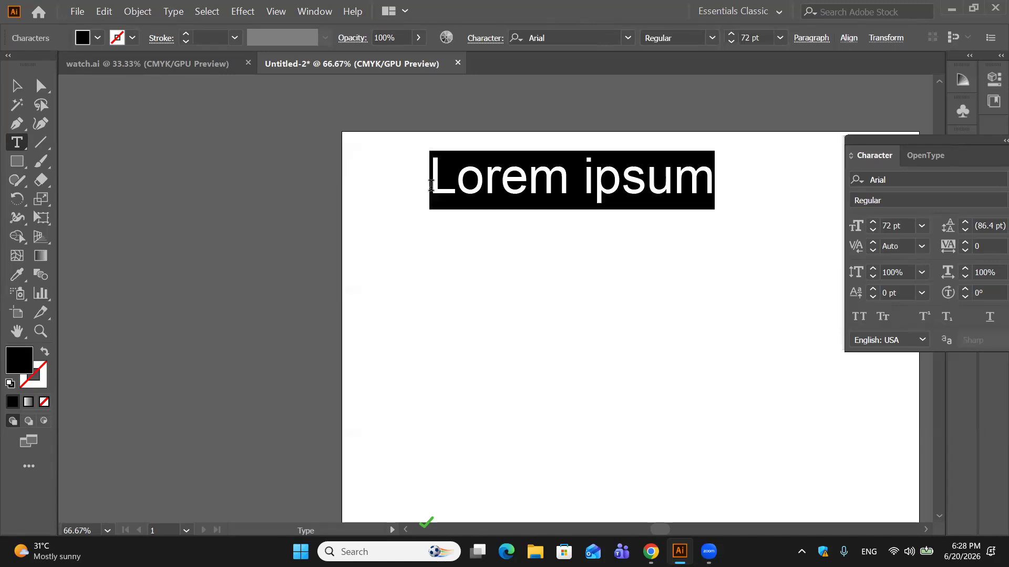
text(1)
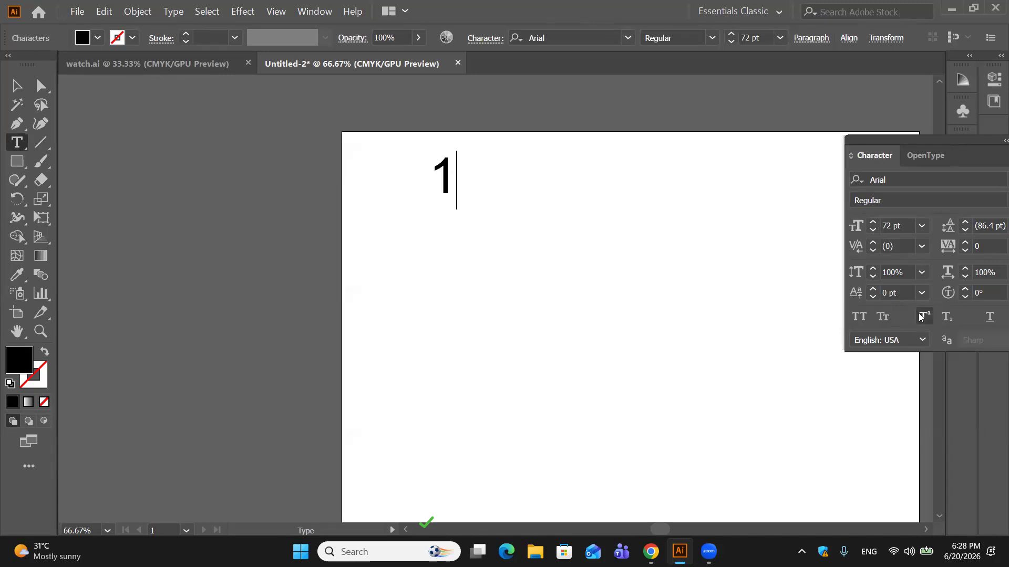
click(919, 315)
text(st)
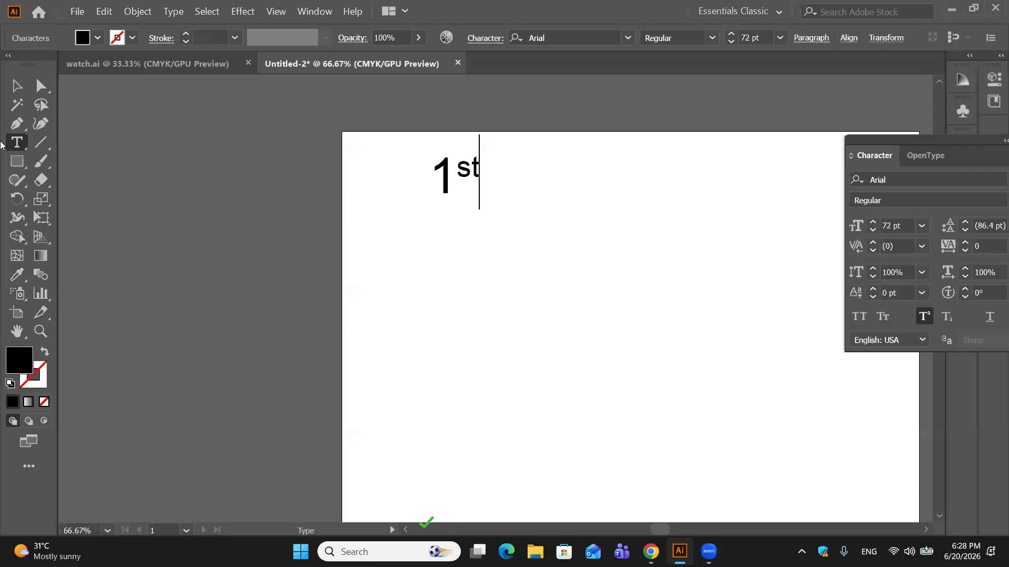
Step: Delete the "1st" text from the artboard and turn off Superscript for new text
click(17, 85)
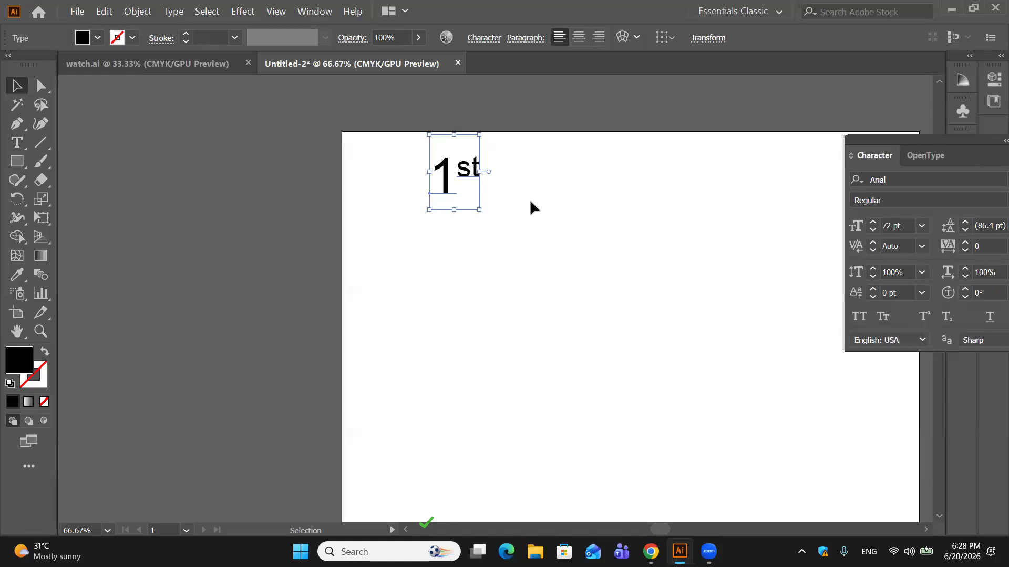
key(Delete)
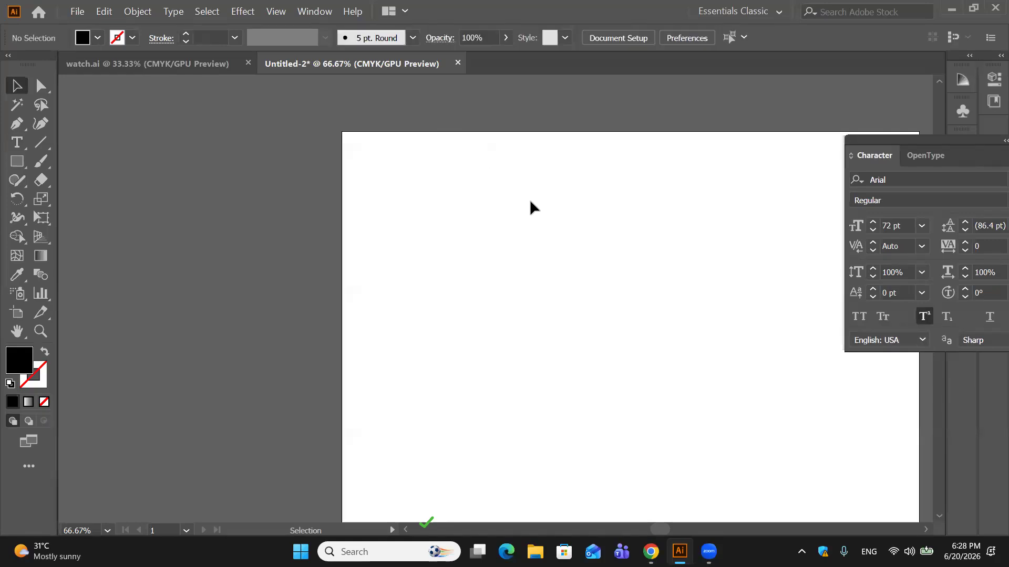
click(920, 317)
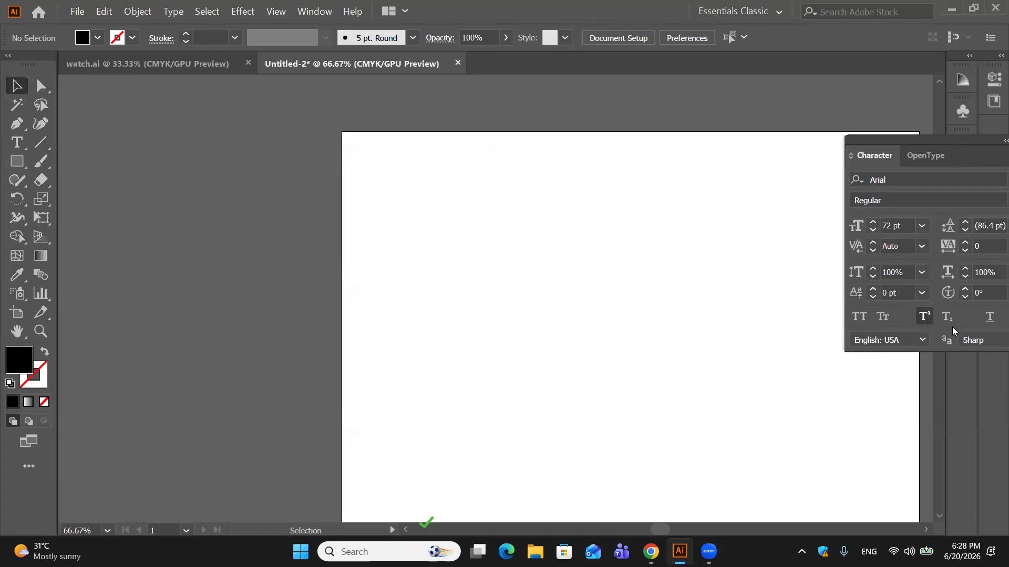
Step: Add new point text "H2O" near the artboard's upper edge, with the "2" set as subscript
click(16, 143)
click(400, 178)
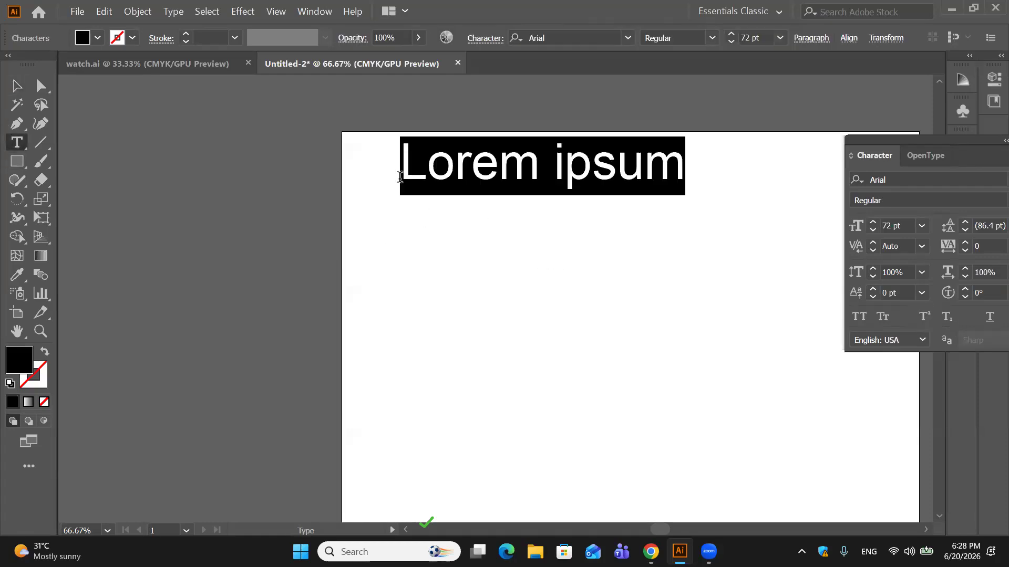
text(H)
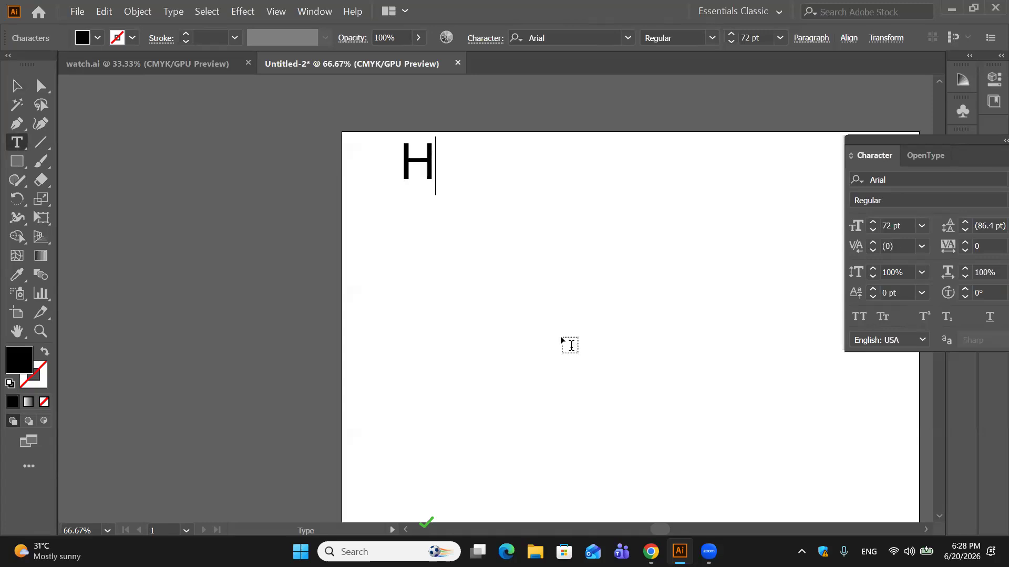
click(946, 317)
text(2)
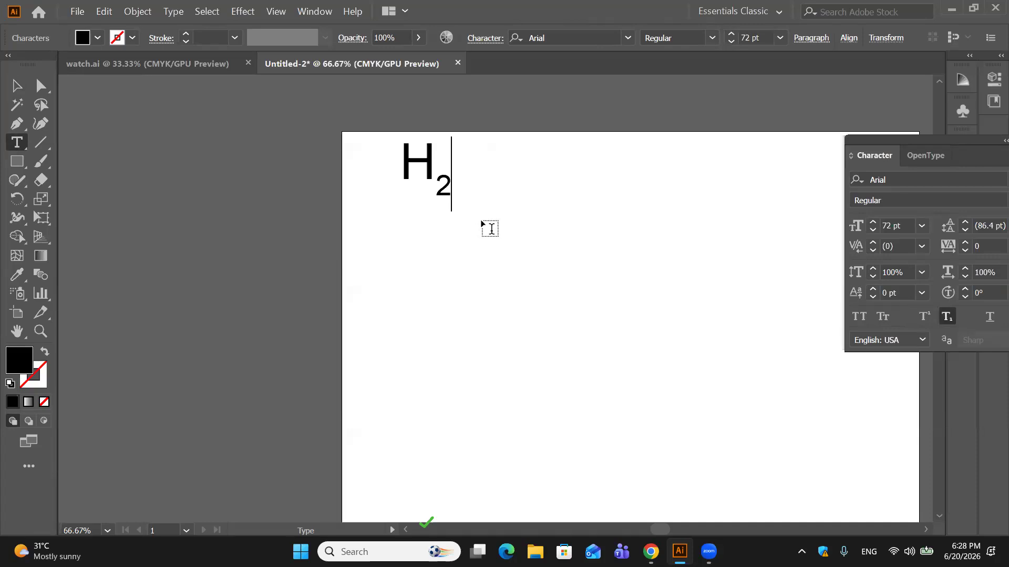
click(947, 317)
text(O)
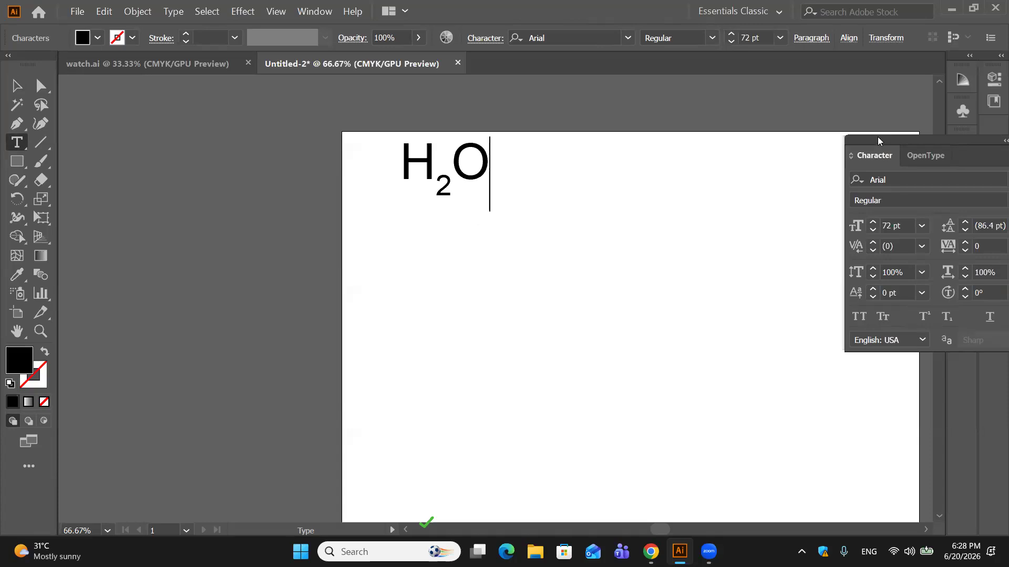
Step: Leave text editing and delete the "H2O" text from the artboard
drag(904, 142, 708, 99)
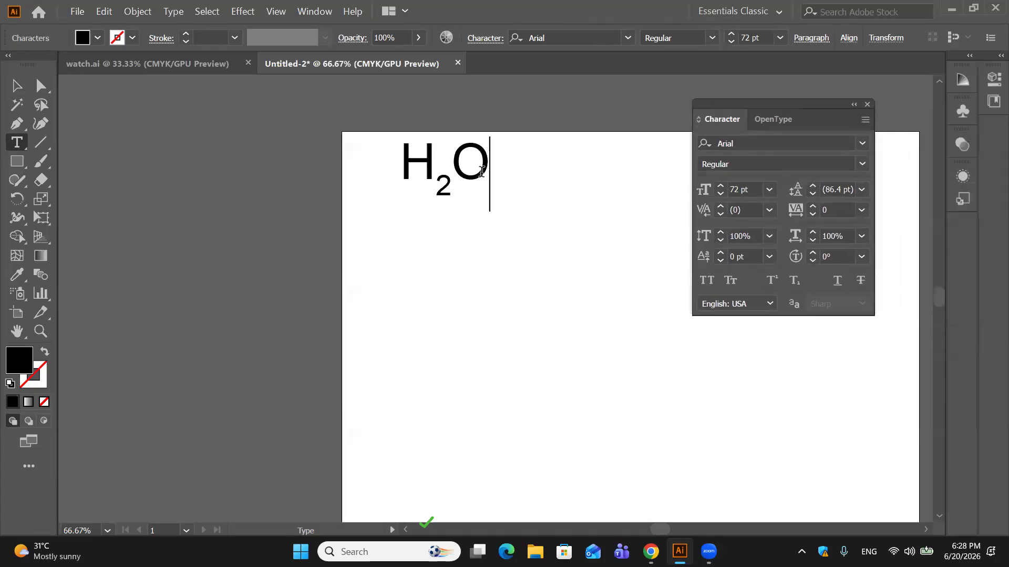
drag(481, 172, 30, 73)
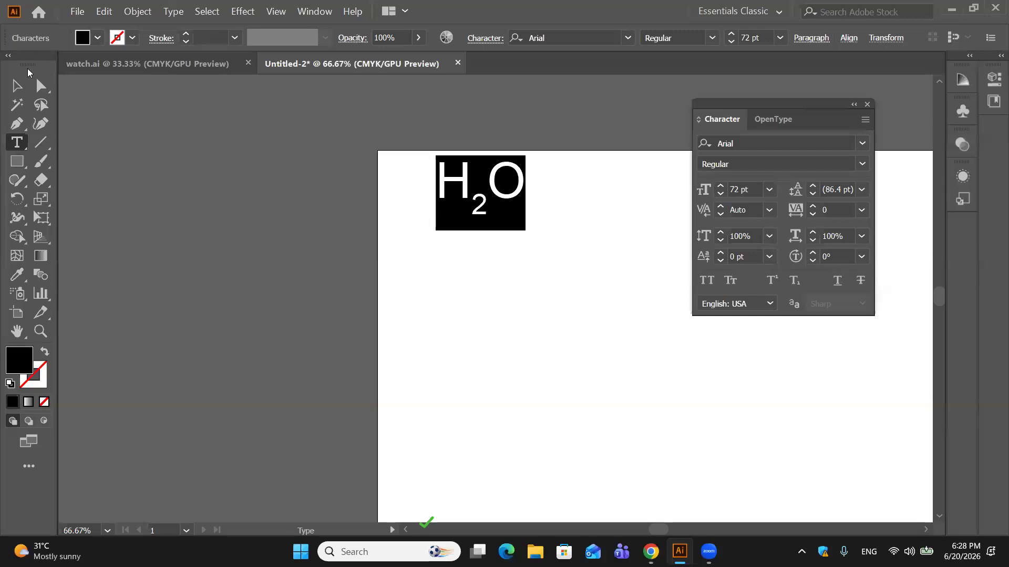
click(17, 85)
key(space)
drag(616, 442, 433, 404)
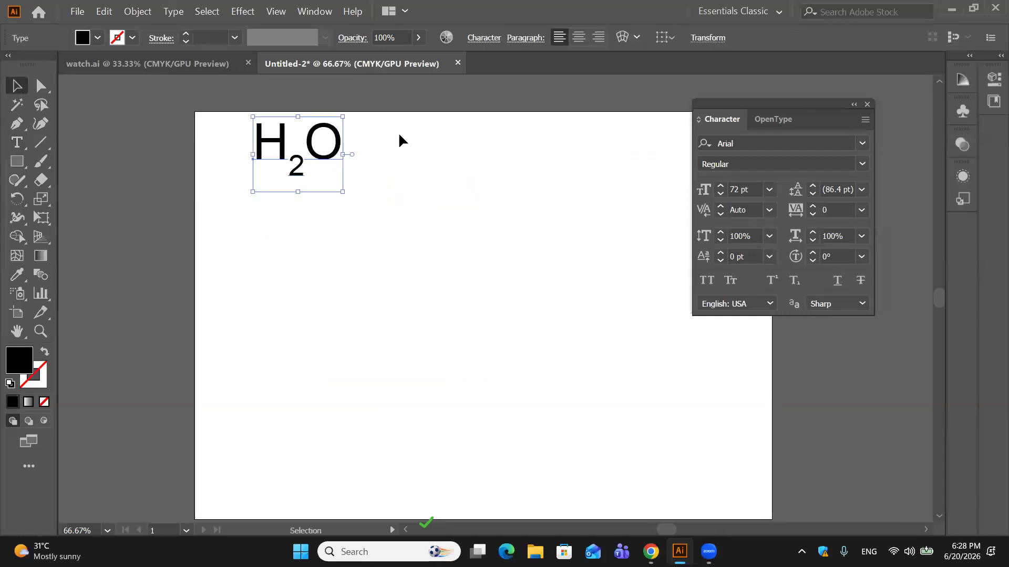
key(Delete)
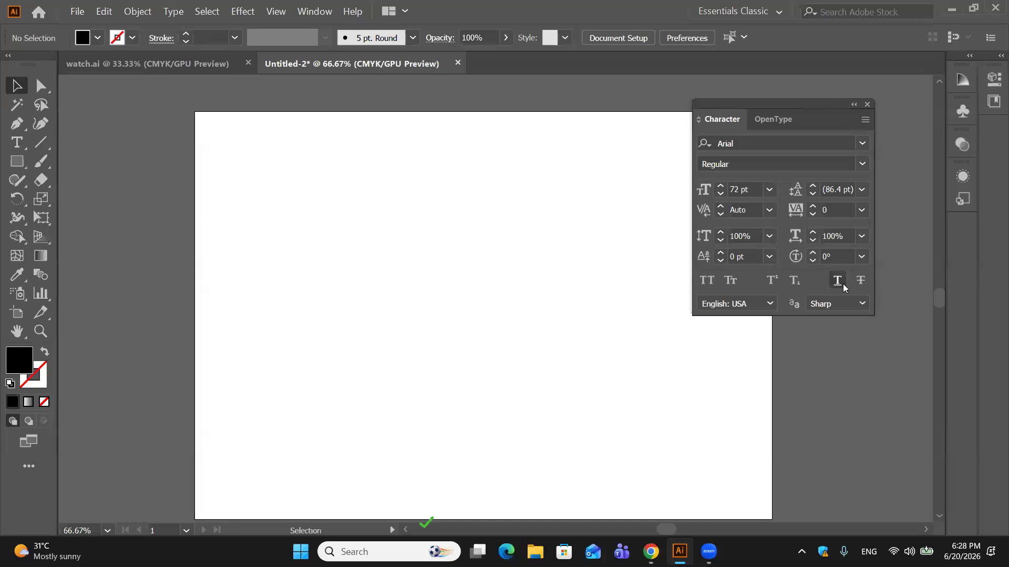
Step: Add point text "this is line one" near the artboard's upper edge and underline it
click(17, 143)
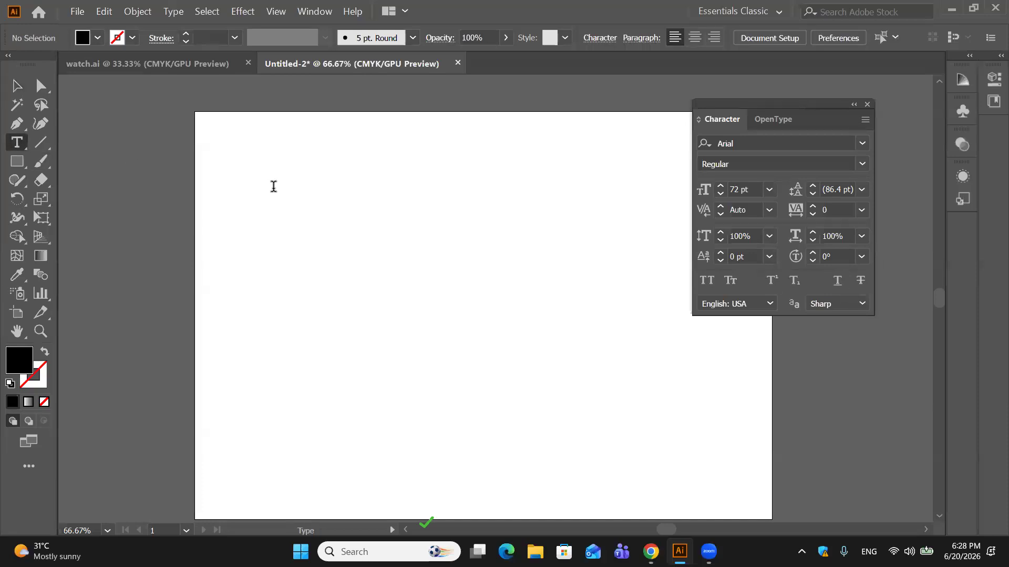
click(265, 171)
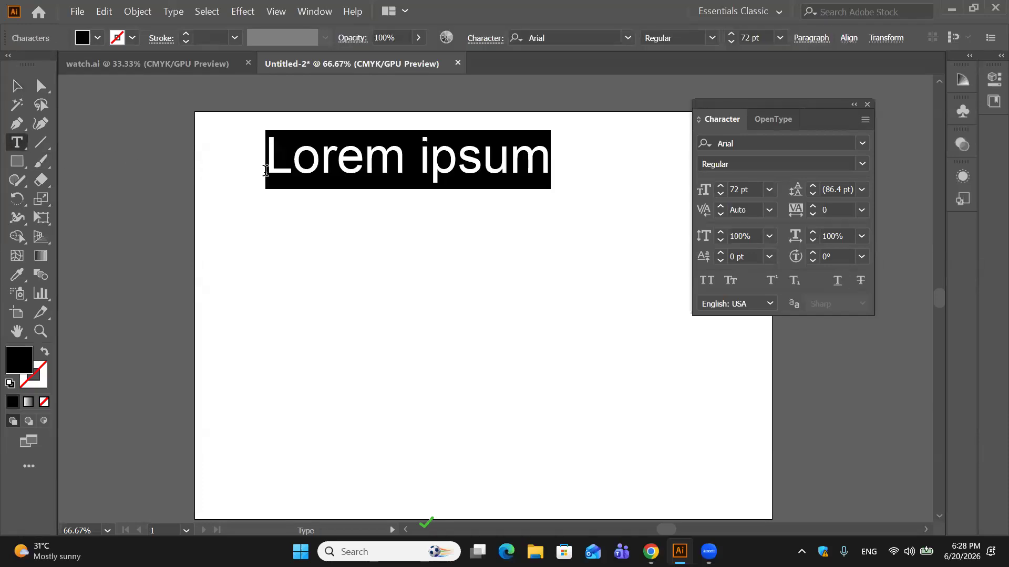
text(thi)
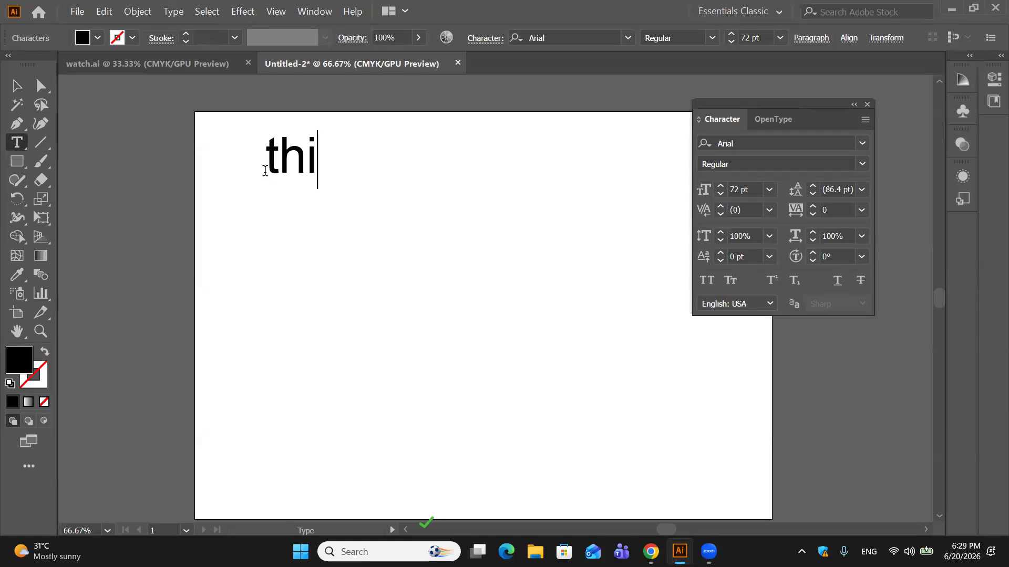
text(s is )
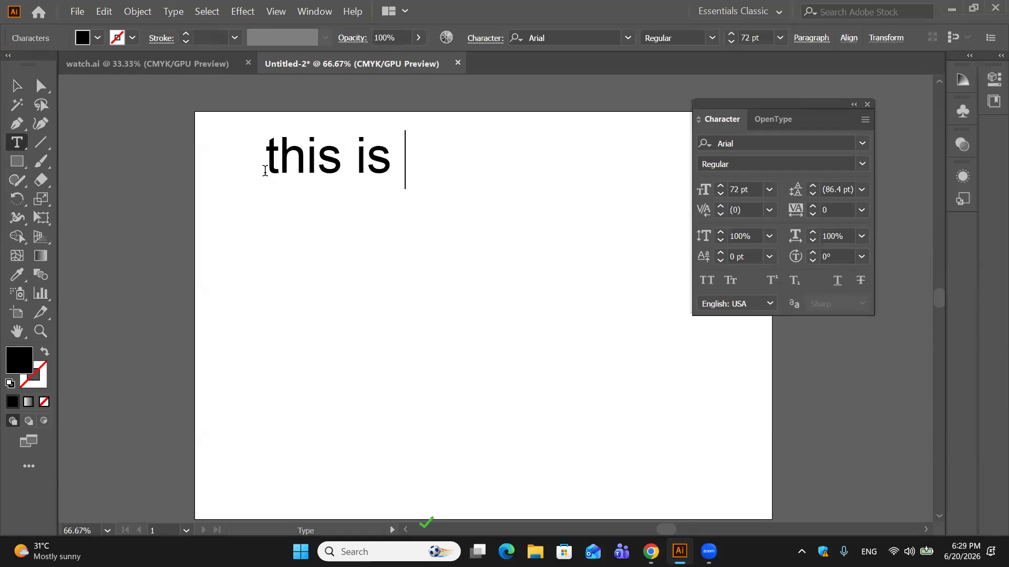
text(line )
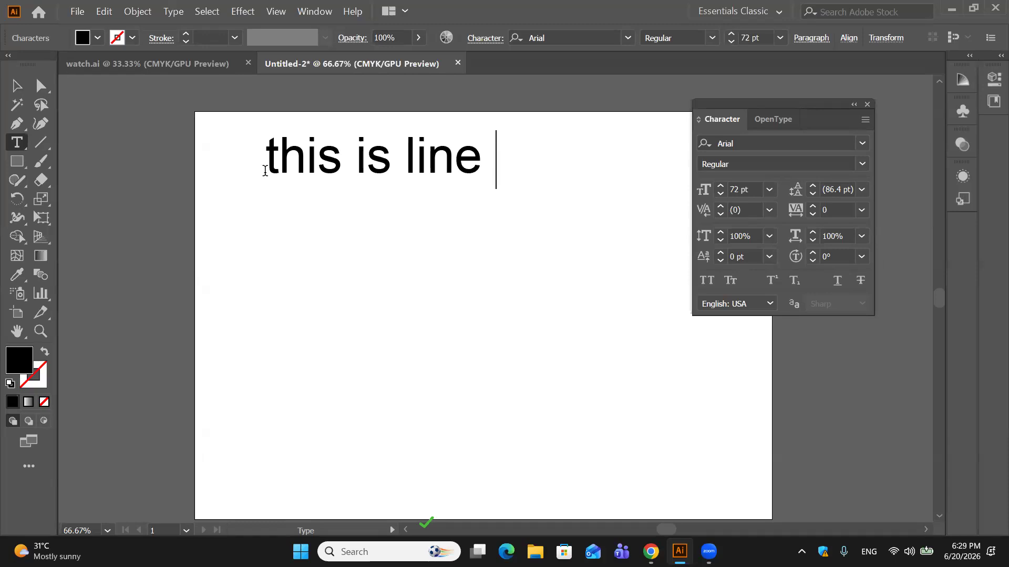
text(one)
key(Escape)
click(837, 280)
click(420, 365)
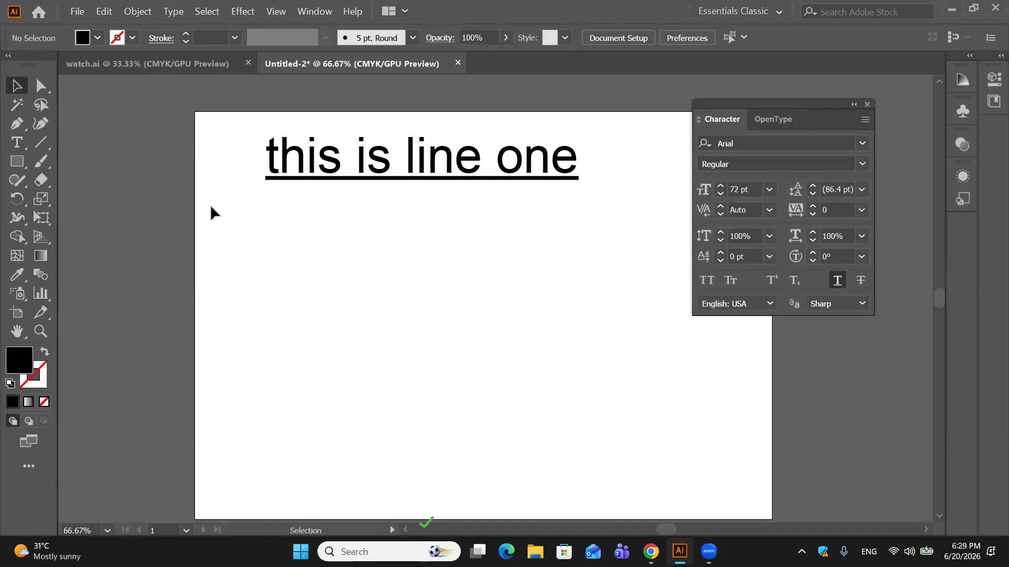
Step: Replace the underline on "this is line one" with strikethrough, and delete the line
click(428, 168)
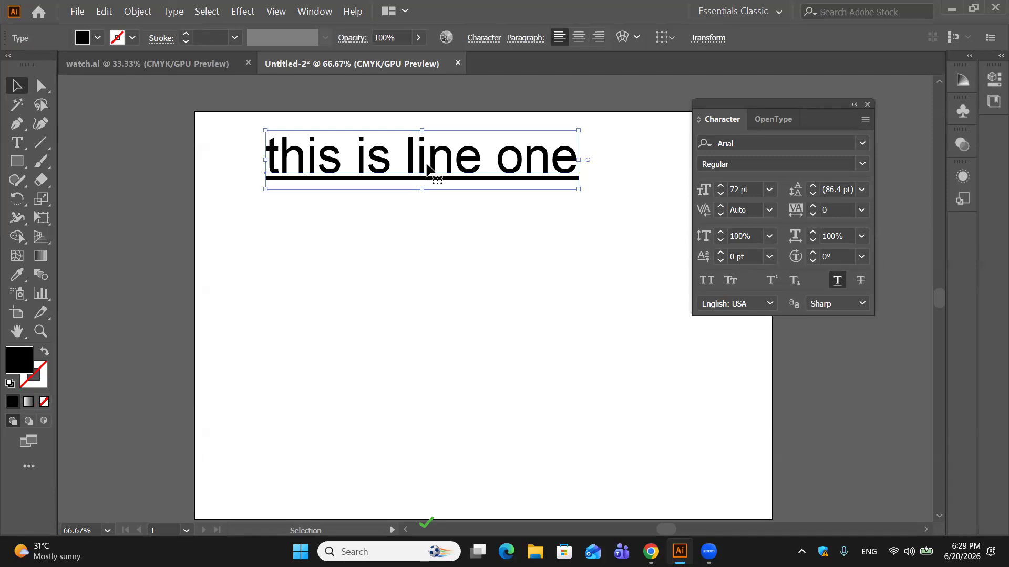
click(838, 281)
click(860, 280)
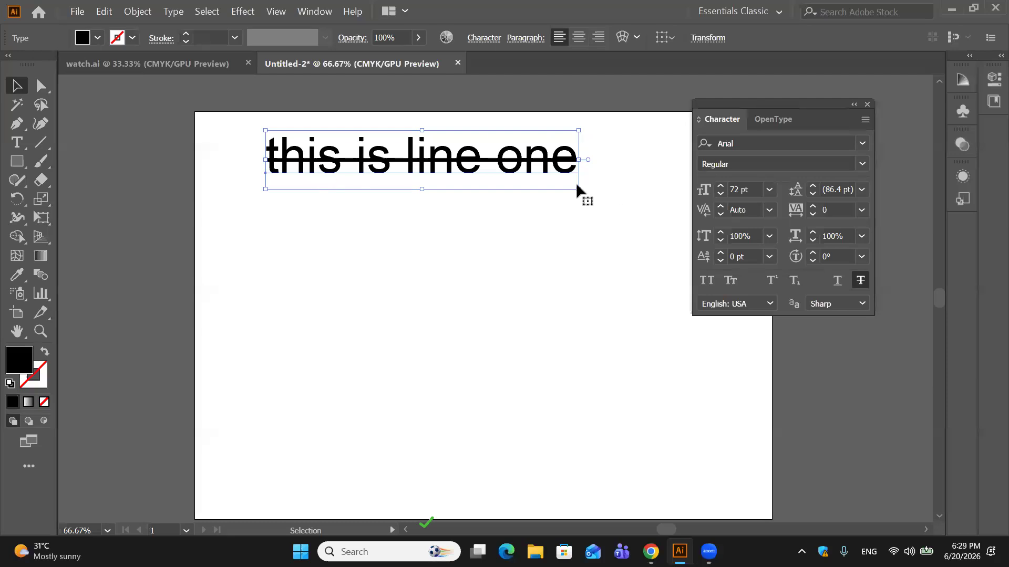
key(Delete)
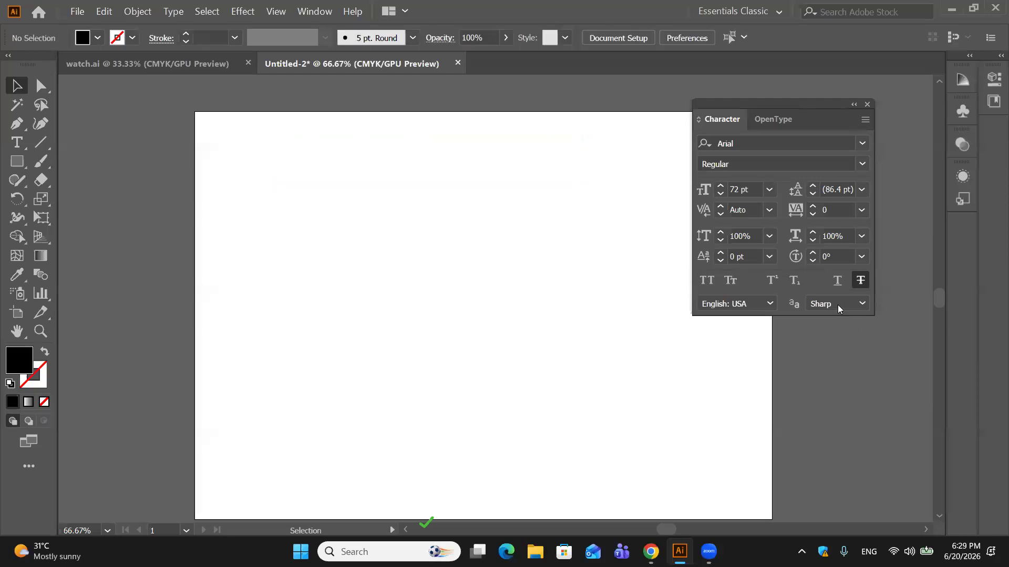
Step: Examine the available anti-aliasing methods, text languages and fonts in the character settings
click(858, 304)
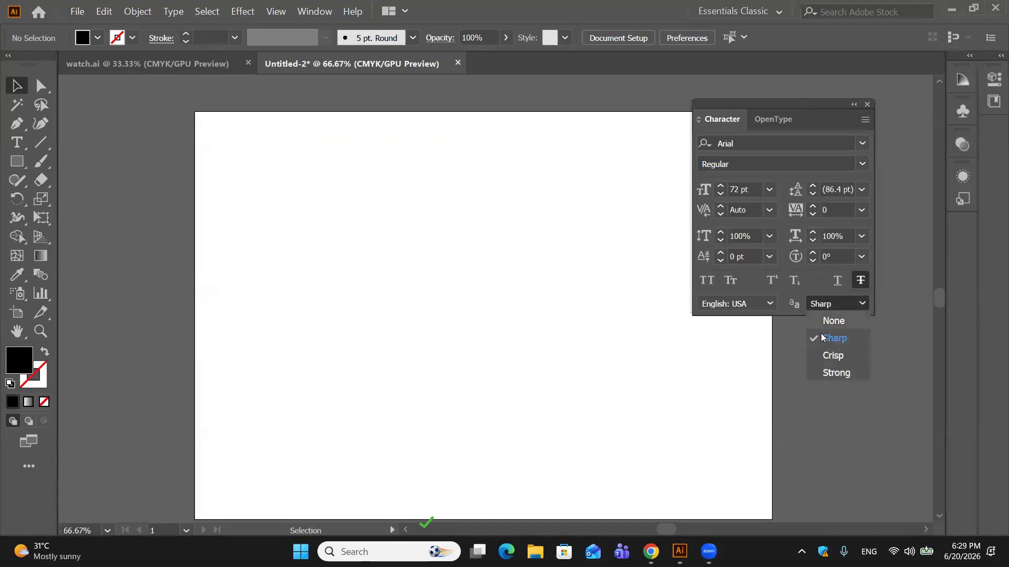
click(775, 336)
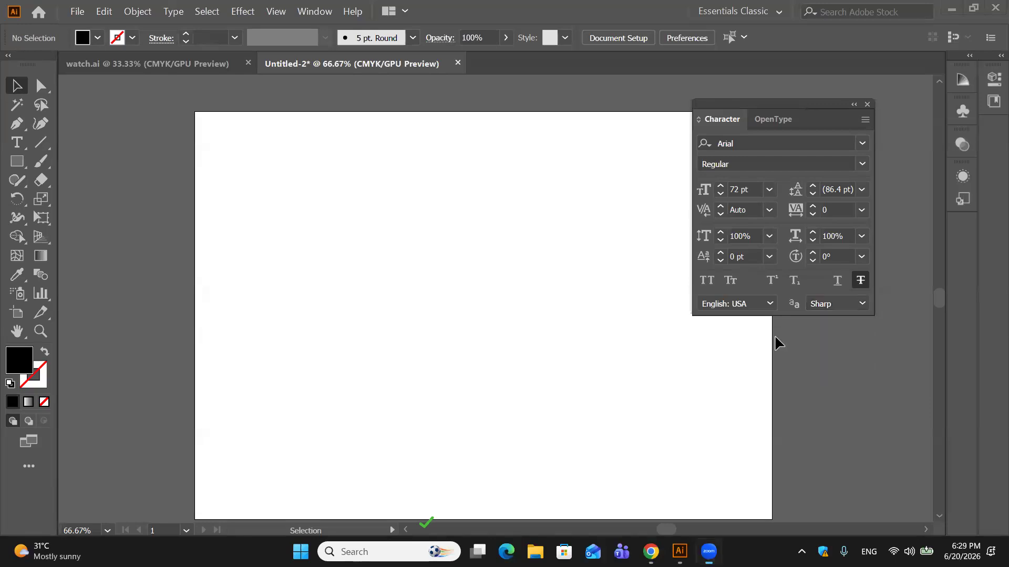
click(769, 301)
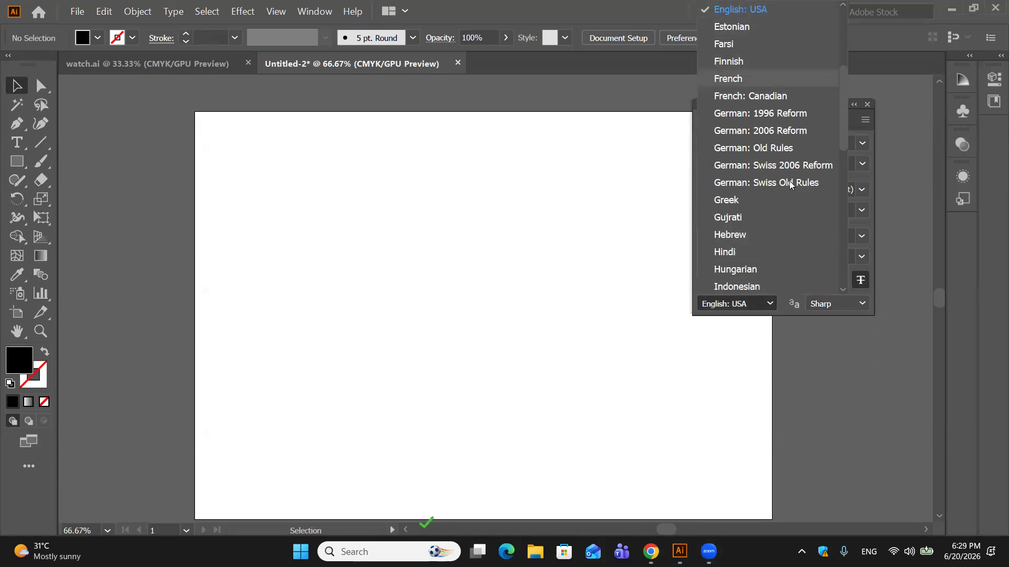
click(941, 299)
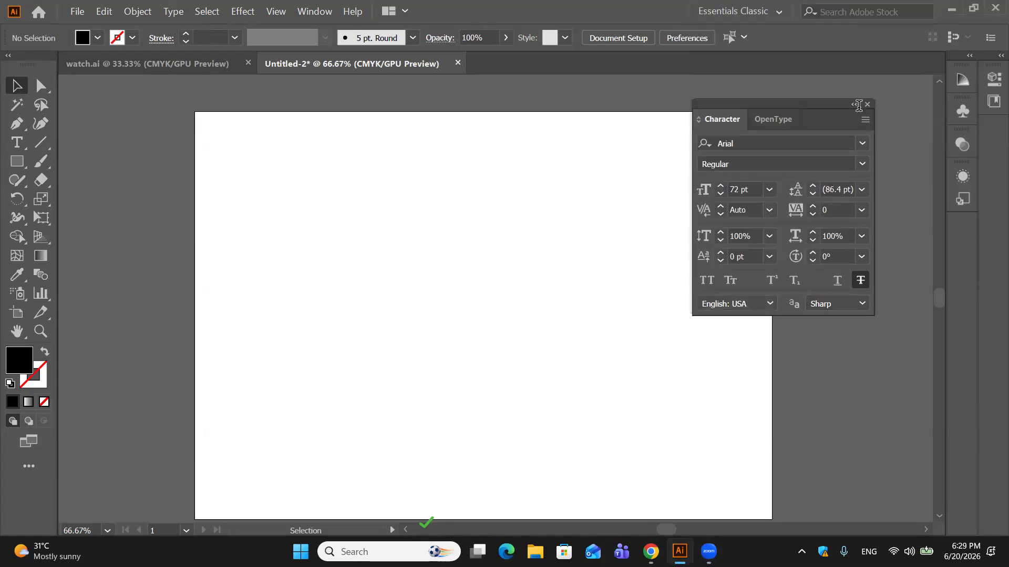
click(863, 144)
scroll(783, 330, down, 20)
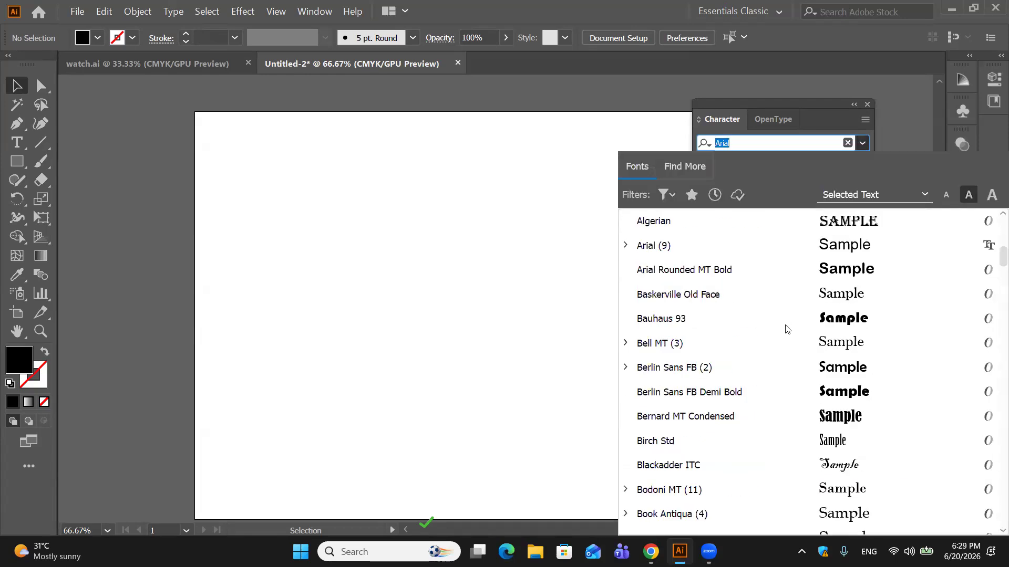
scroll(796, 326, down, 6)
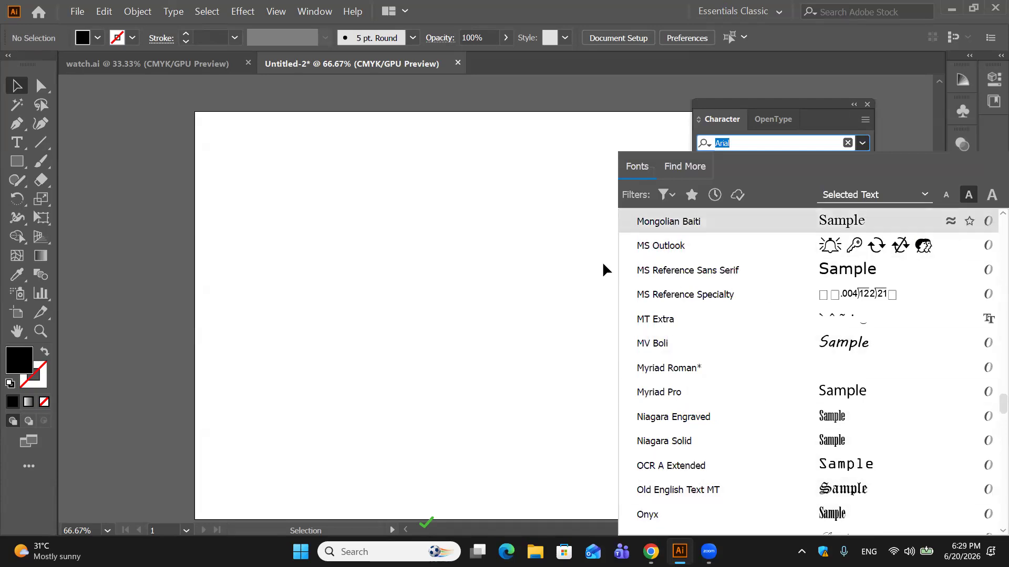
click(524, 250)
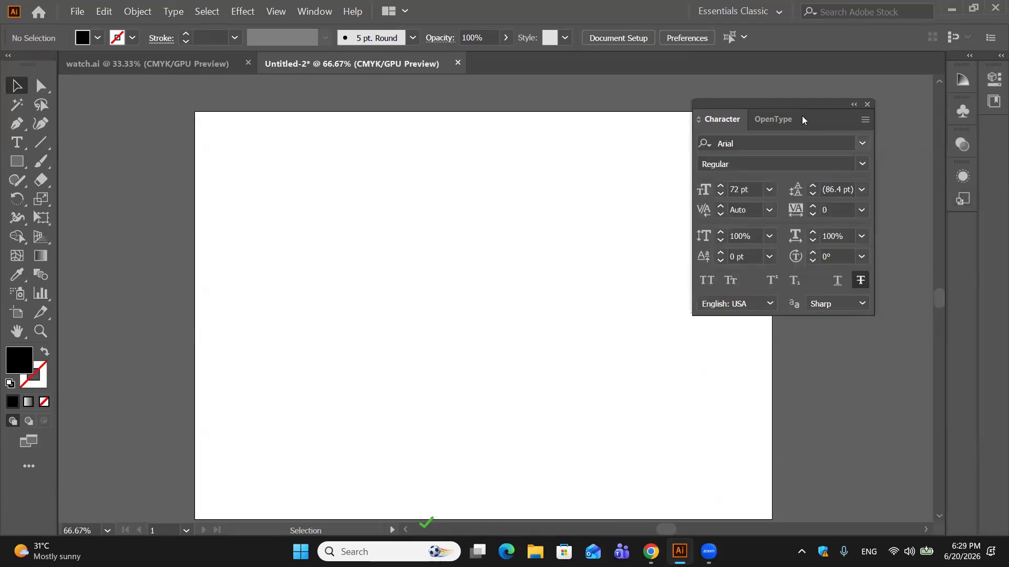
Step: Set the font size to 18 pt and create a tall area of placeholder text along the artboard's left side
drag(795, 100, 863, 112)
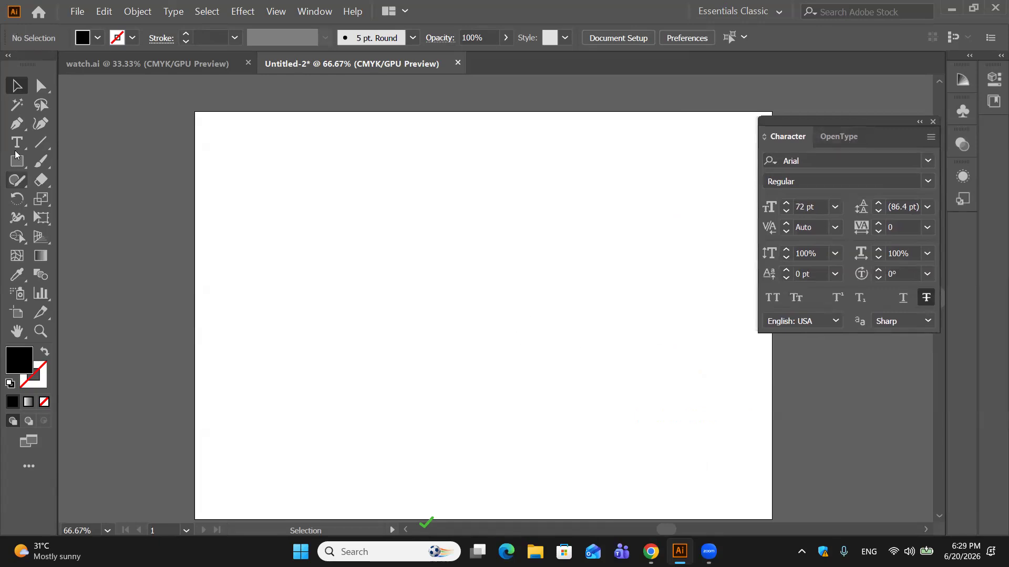
click(834, 207)
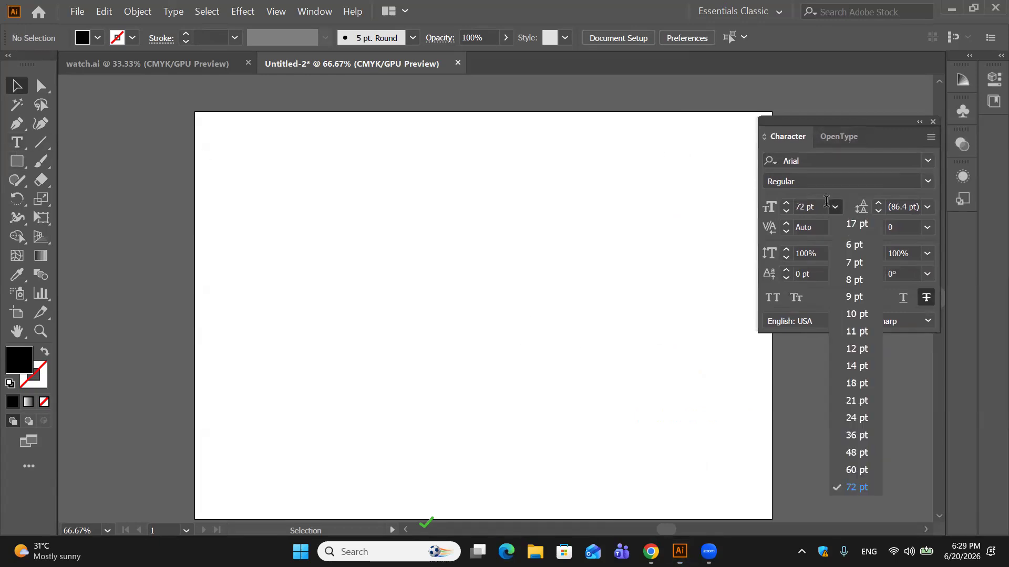
click(854, 331)
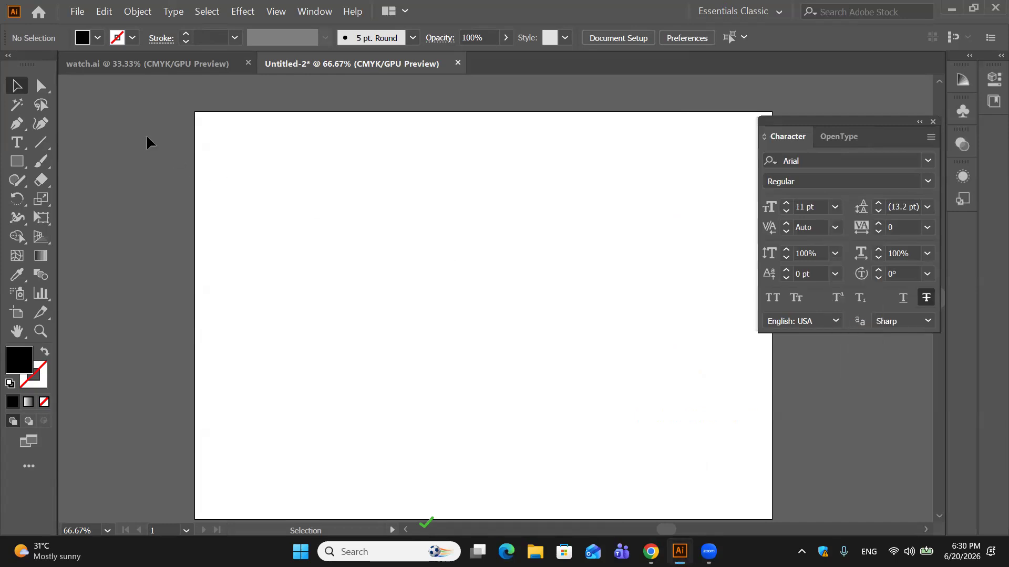
click(836, 206)
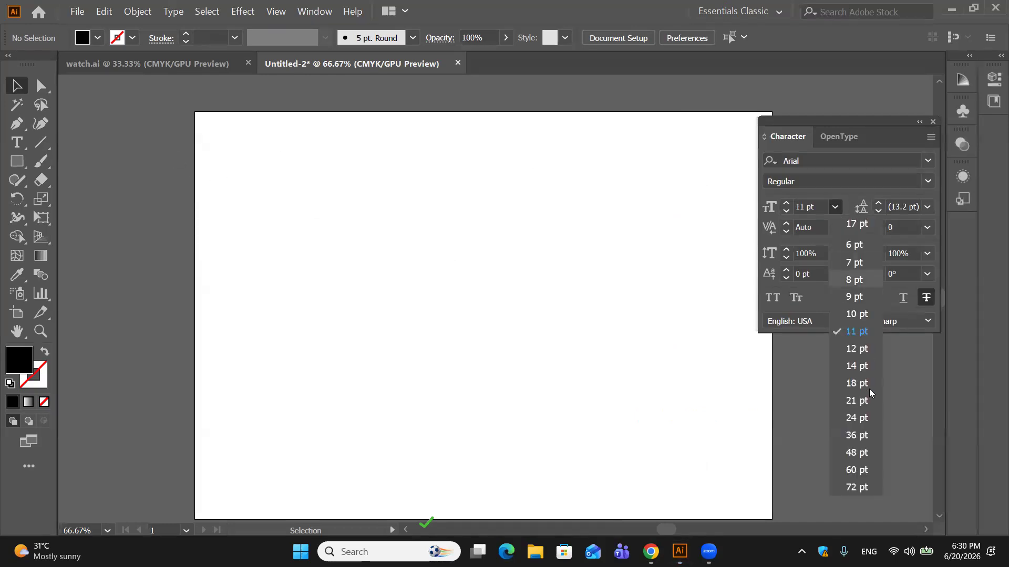
click(860, 383)
click(19, 147)
drag(207, 123, 398, 509)
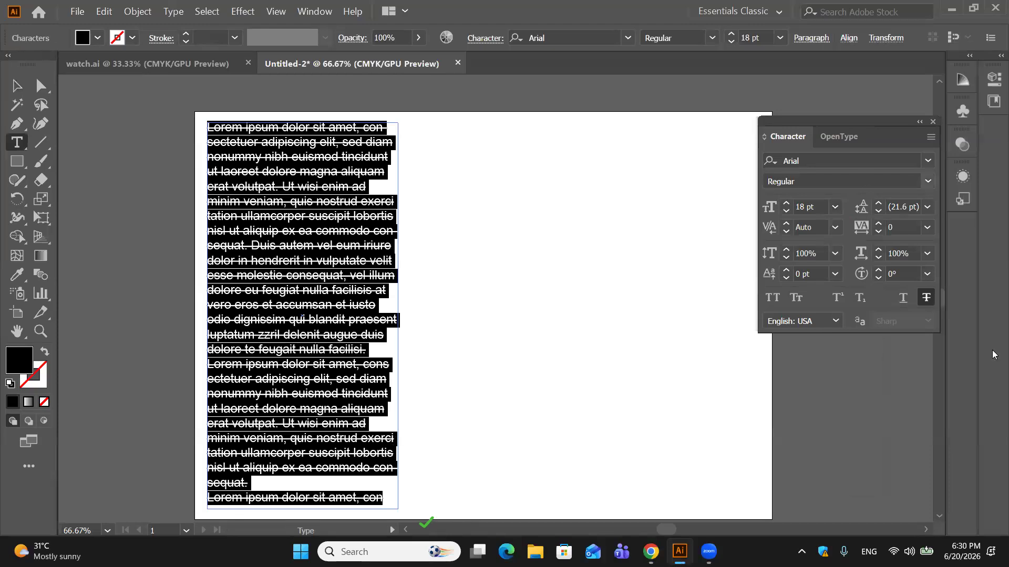
Step: Turn off strikethrough for the placeholder text and leave text editing
click(927, 299)
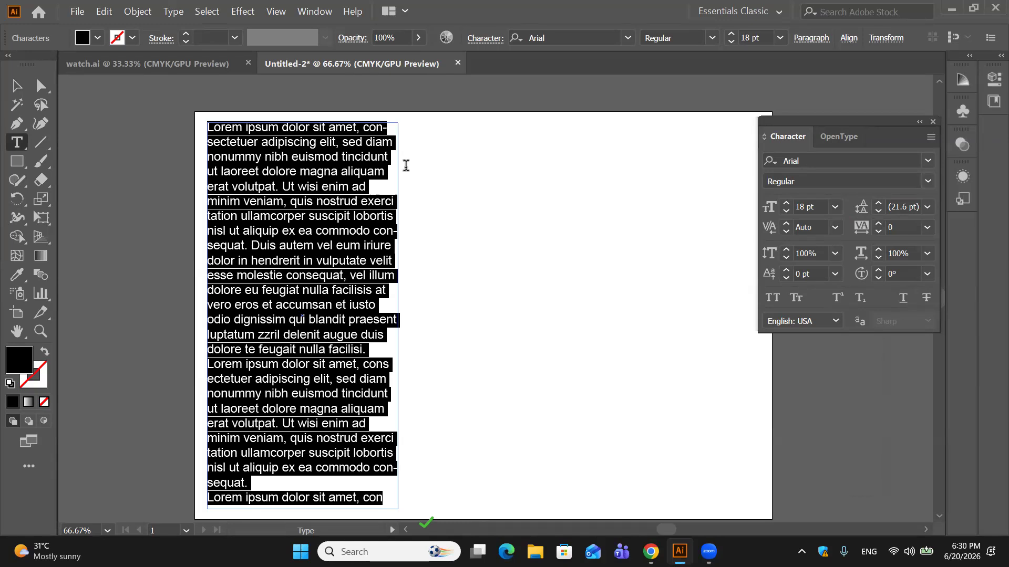
click(903, 298)
click(8, 84)
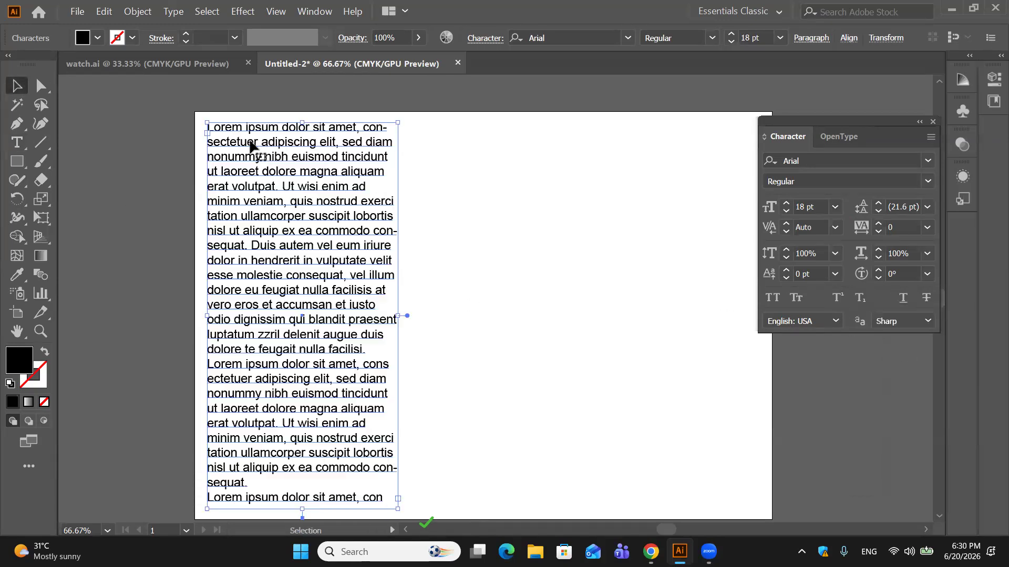
click(533, 225)
Step: Set the placeholder text area's font size to 36 pt
click(385, 340)
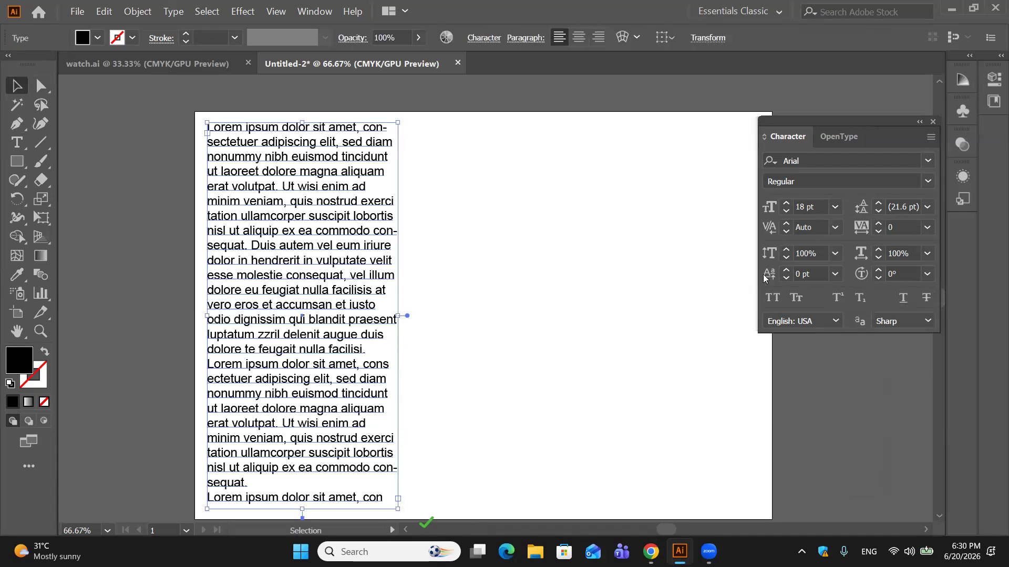
click(834, 205)
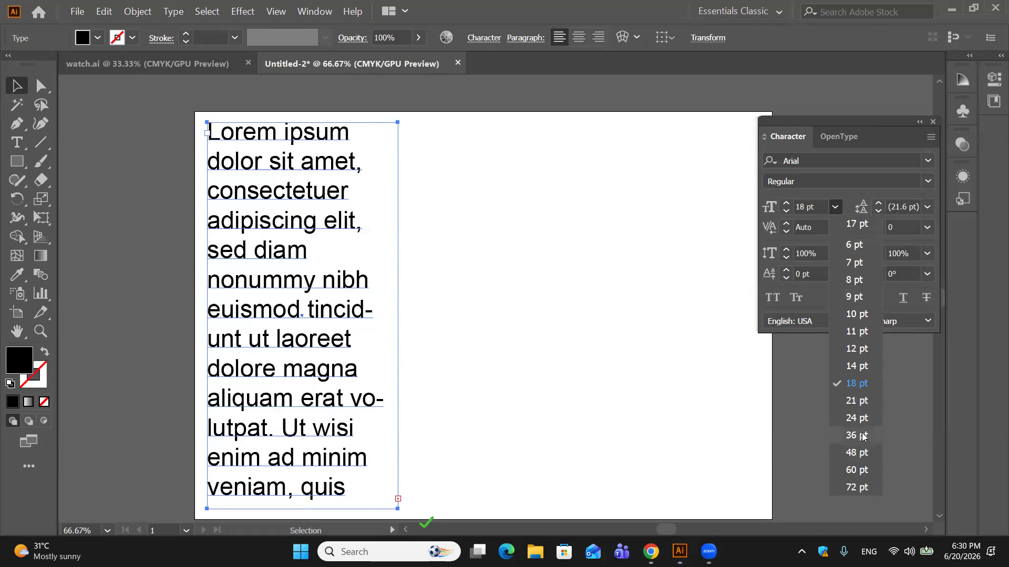
click(863, 435)
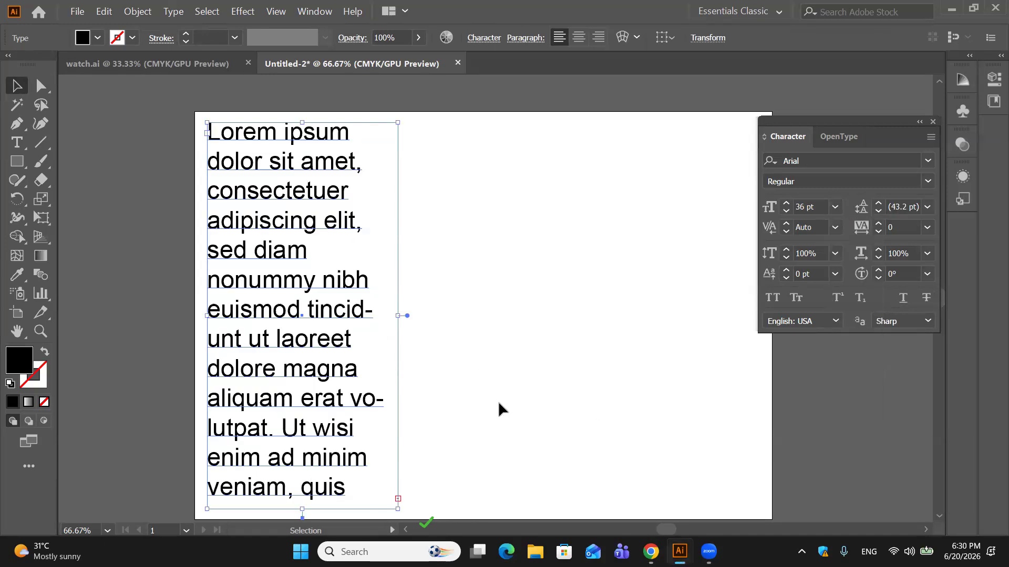
scroll(498, 403, up, 1)
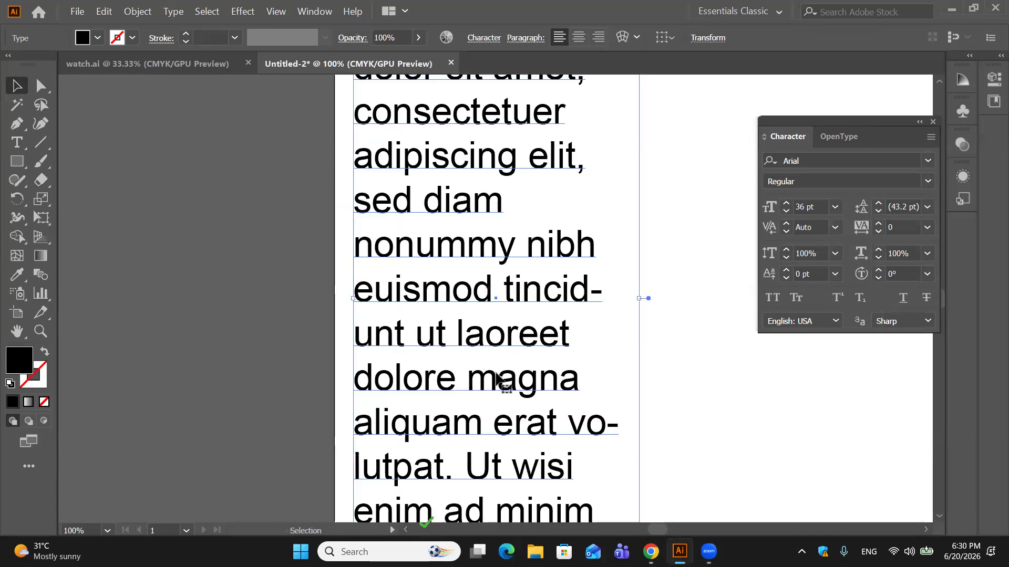
Step: Set the placeholder text area's font size to 24 pt and move the character settings clear of the artboard's empty area
scroll(502, 383, down, 5)
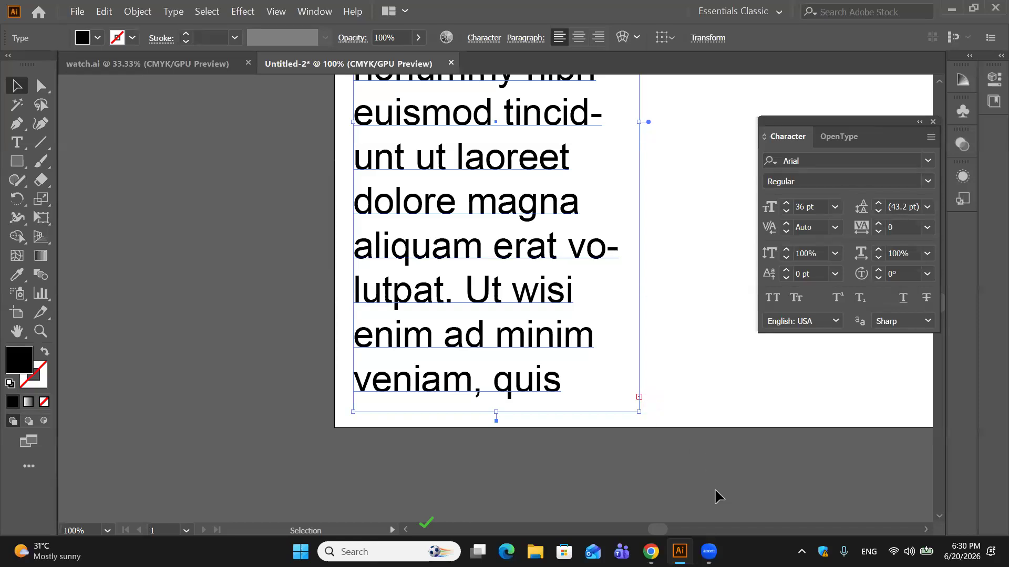
key(ctrl+plus)
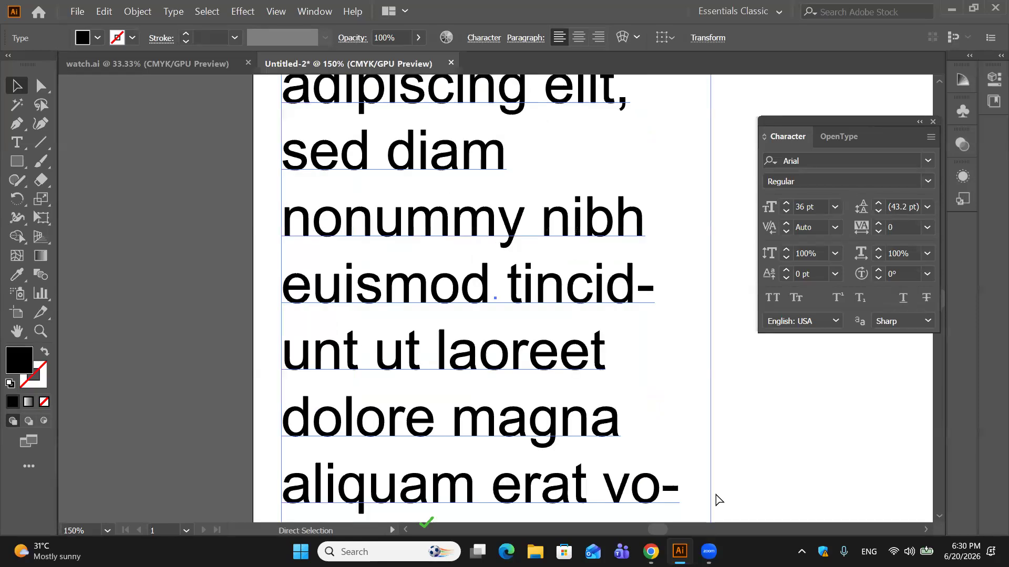
key(ctrl+minus)
key(ctrl+minus)
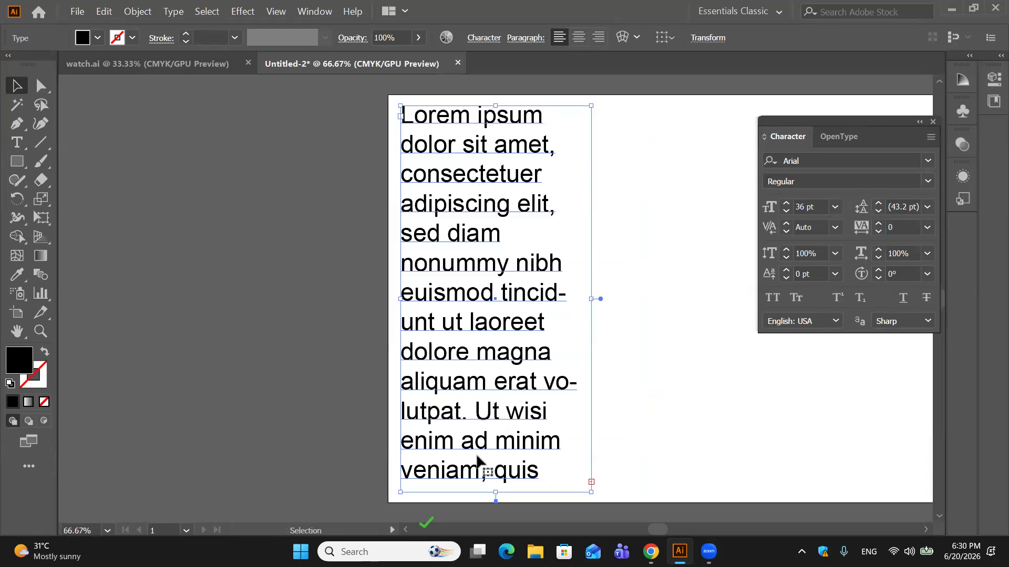
click(834, 206)
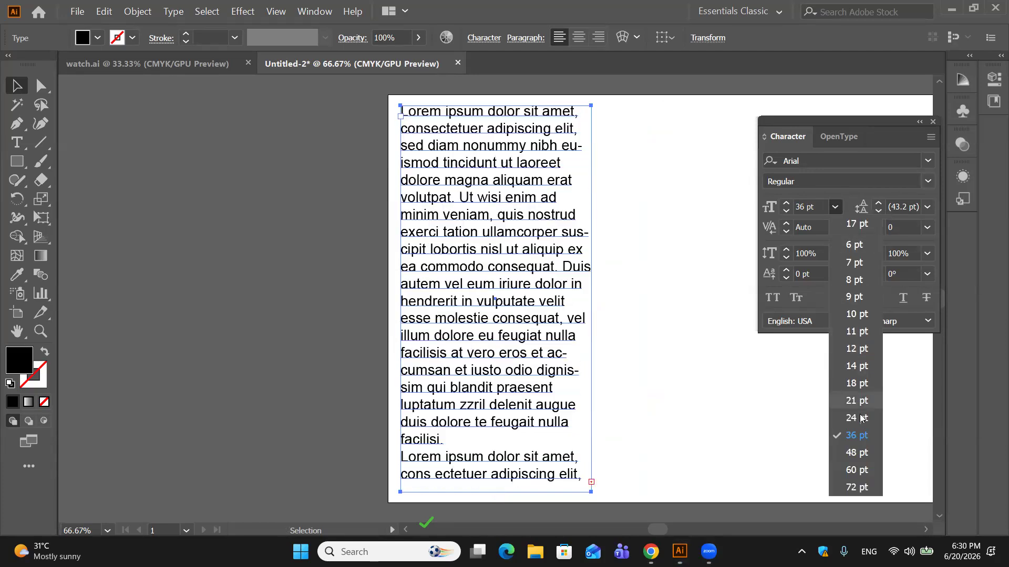
click(836, 421)
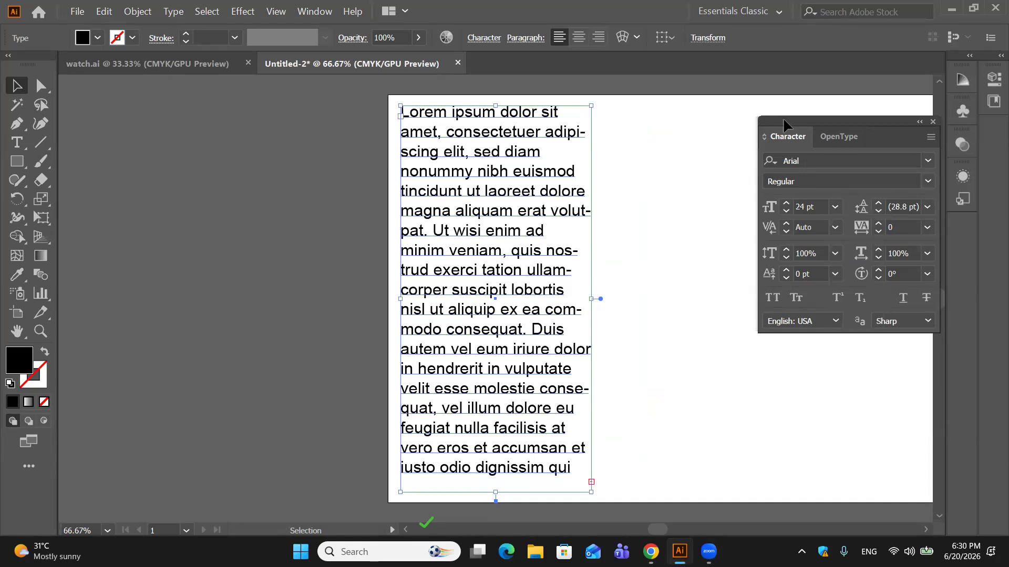
drag(784, 123, 861, 112)
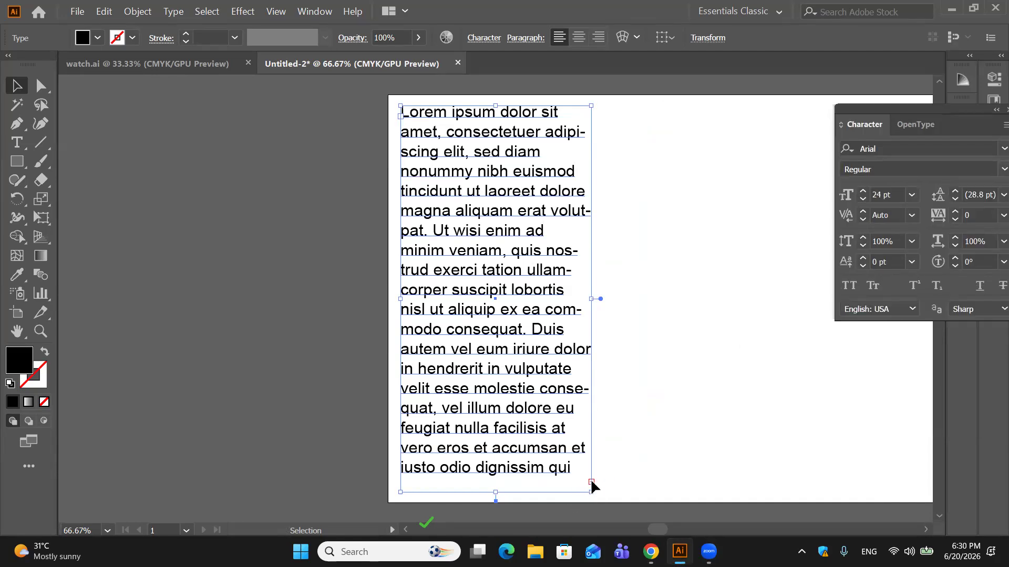
Step: Continue the overflowing placeholder text in a second linked text area, a tall column just right of the first
click(591, 482)
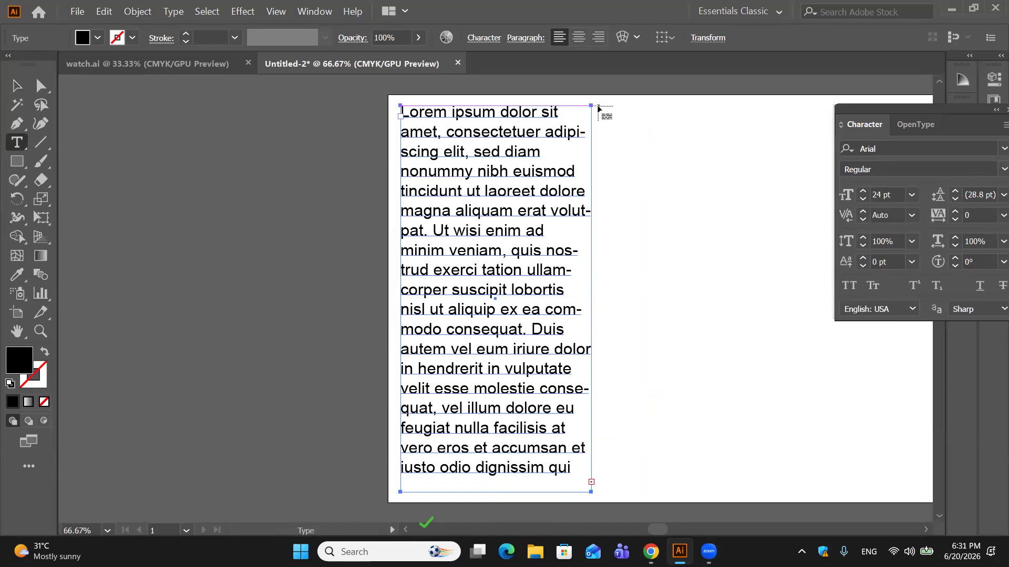
key(Escape)
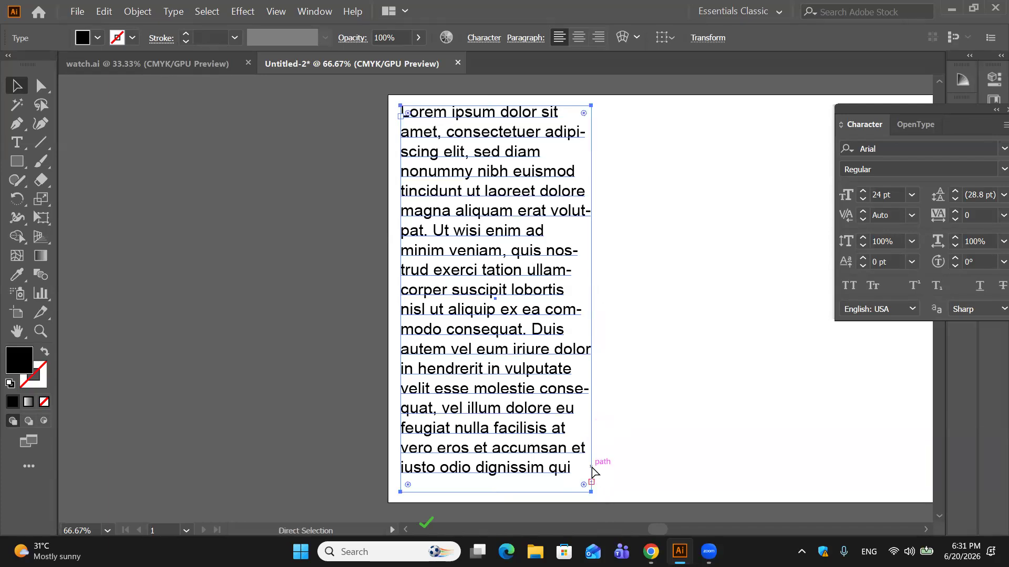
key(ctrl+=)
key(ctrl+=)
scroll(609, 403, down, 4)
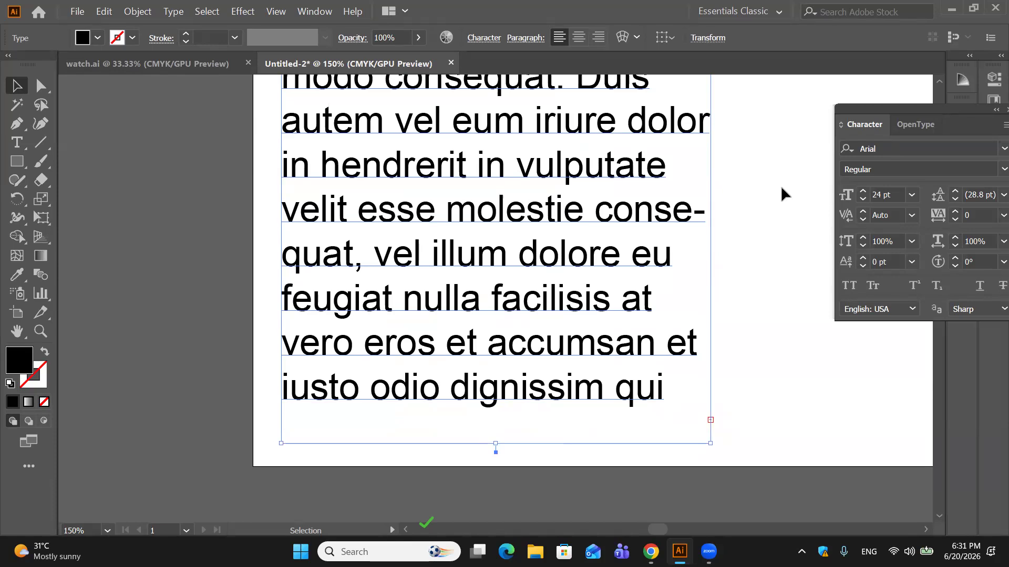
click(710, 420)
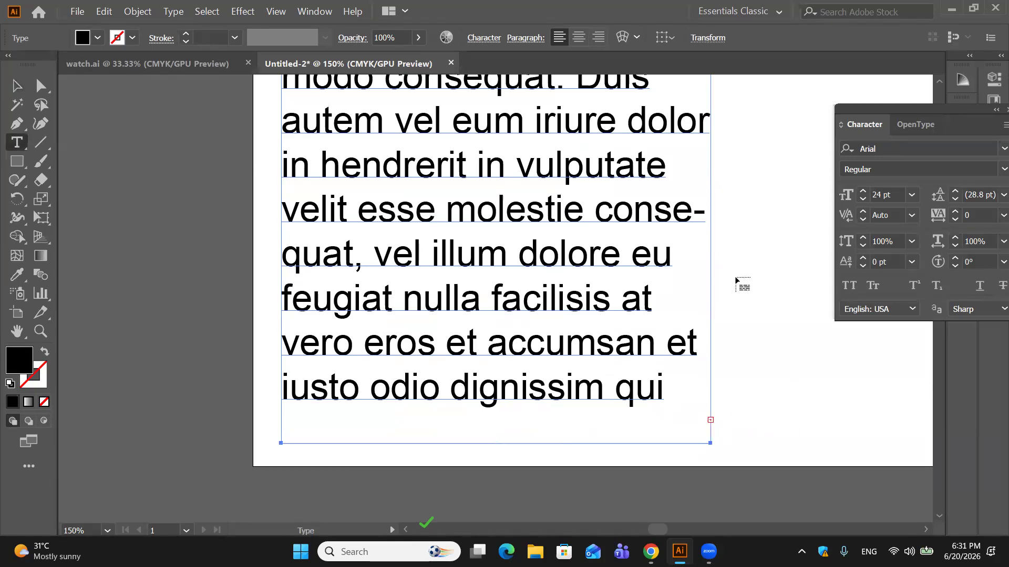
key(ctrl+minus)
key(ctrl+minus)
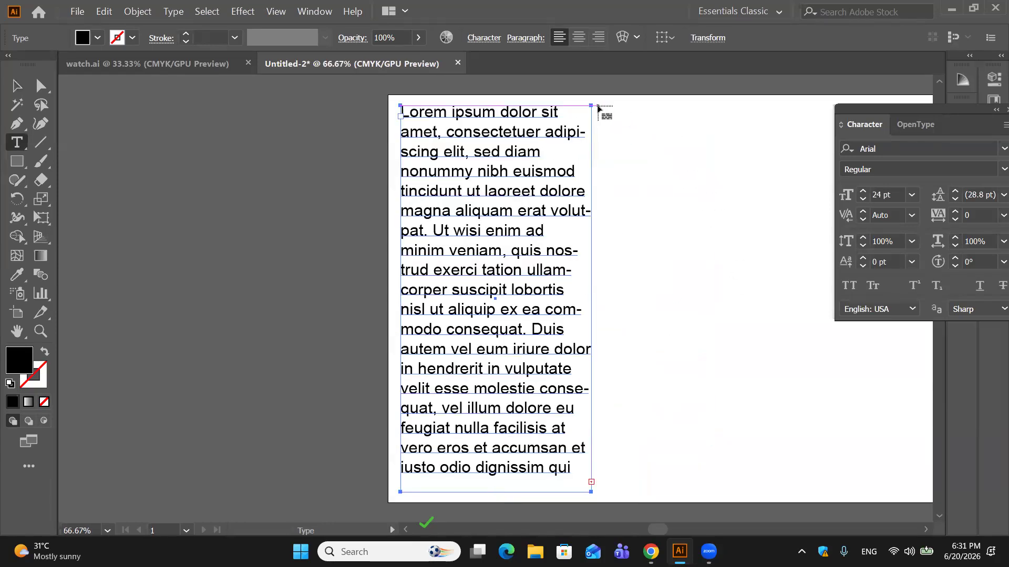
key(Escape)
key(v)
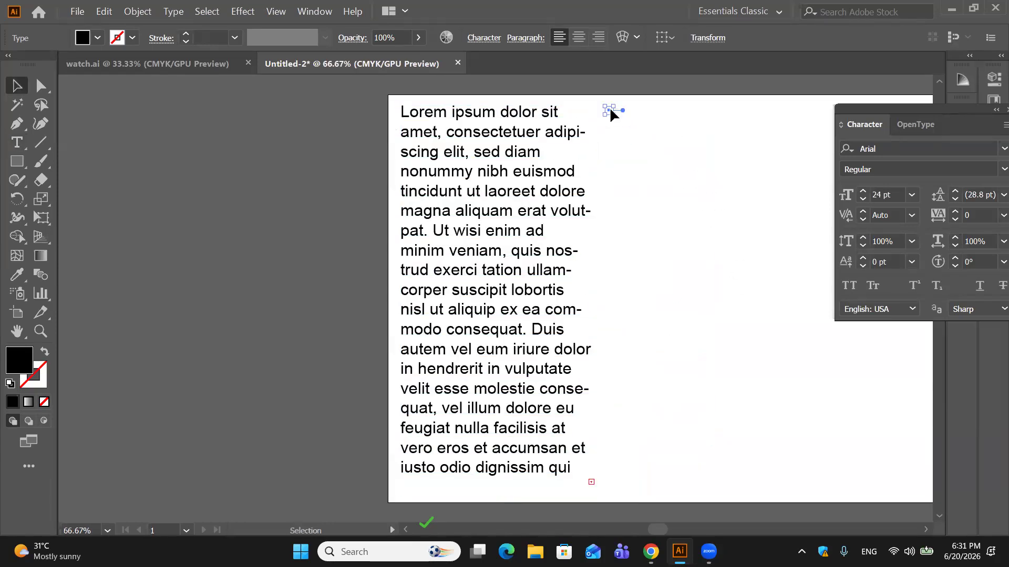
key(ctrl+z)
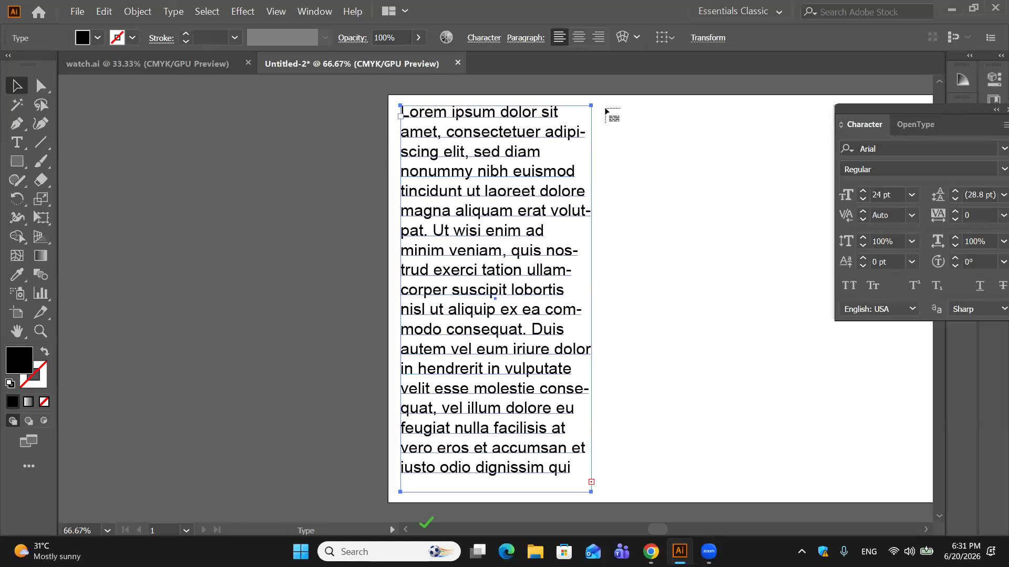
drag(604, 108, 742, 475)
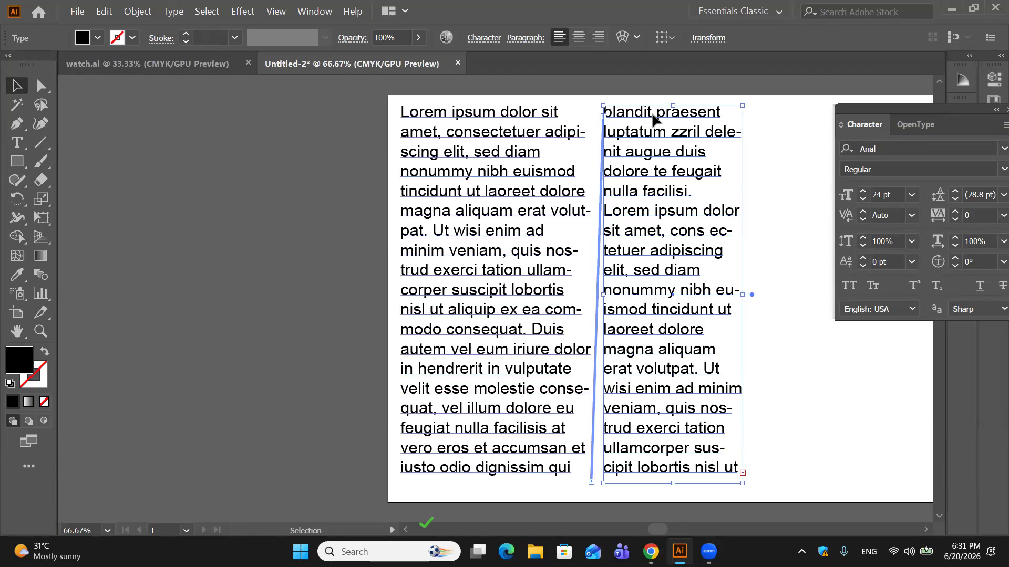
click(119, 149)
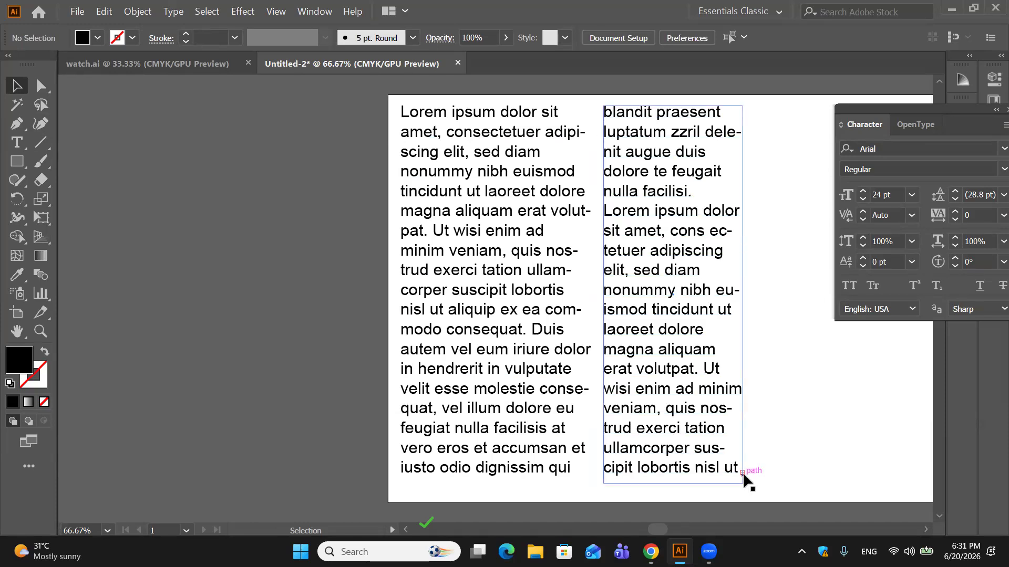
Step: Continue the second column's overflowing text in a third linked text area of matching height beside it
key(space)
drag(858, 411, 559, 482)
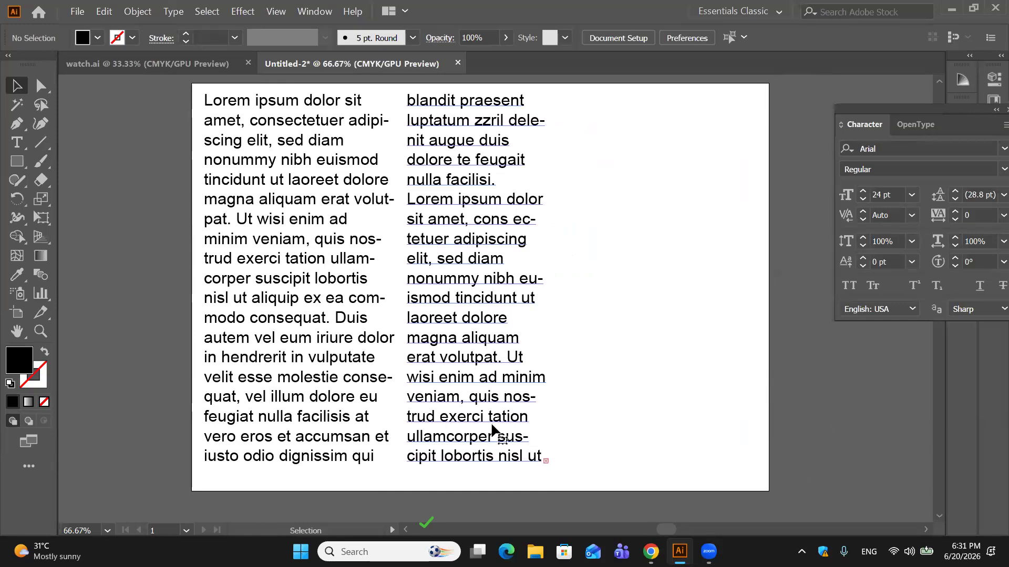
click(537, 457)
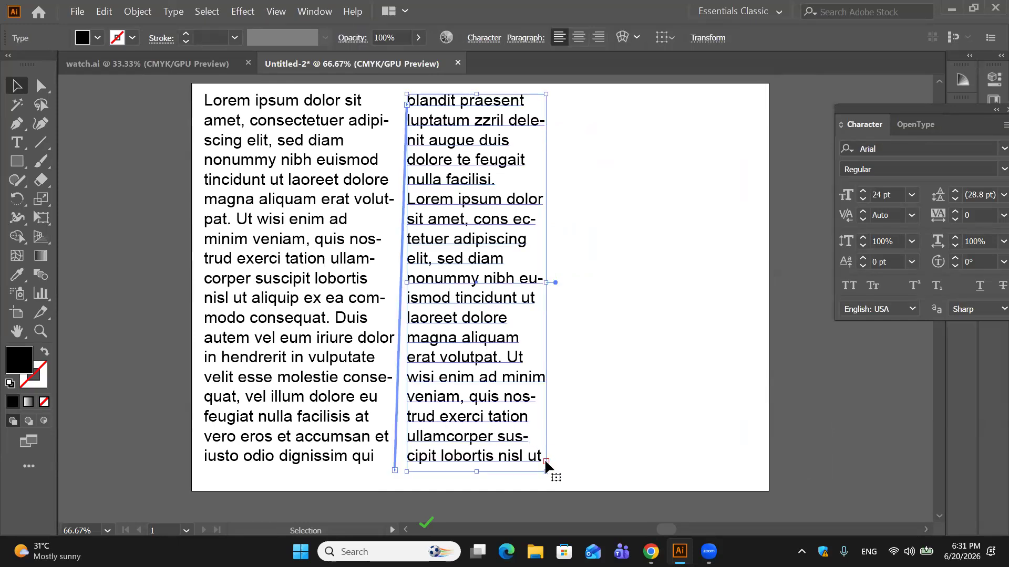
key(t)
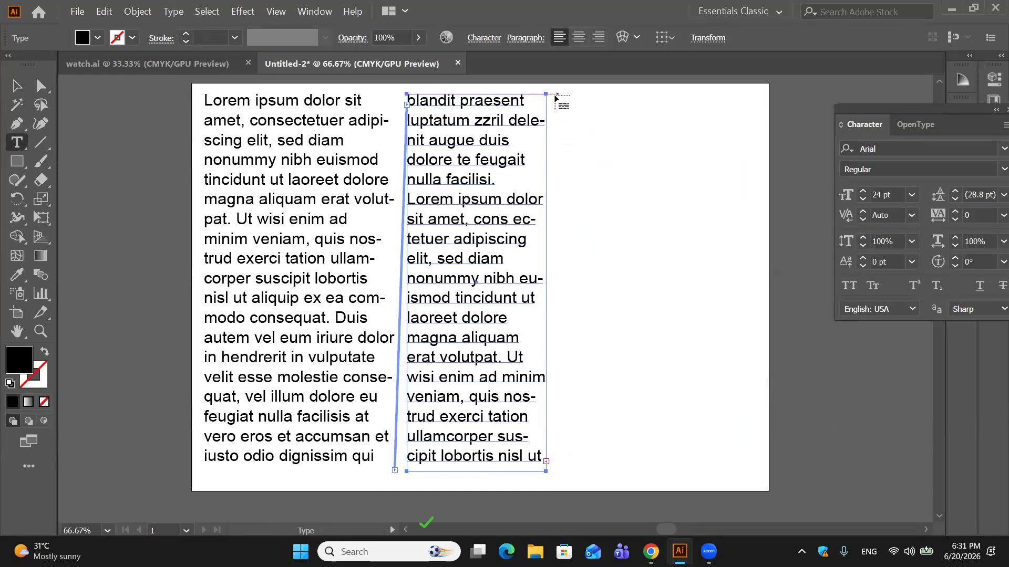
drag(556, 97, 733, 472)
click(16, 85)
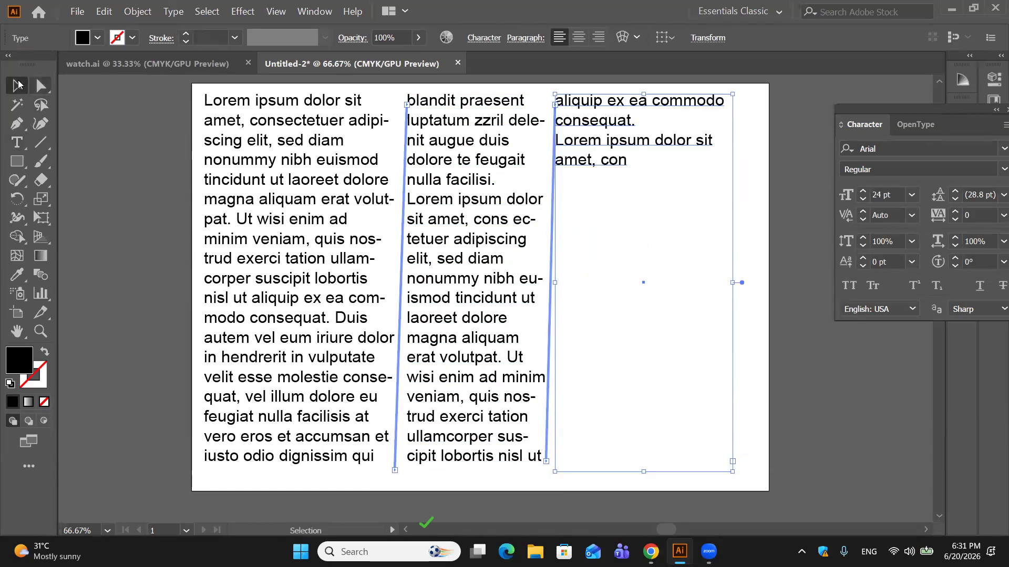
click(774, 322)
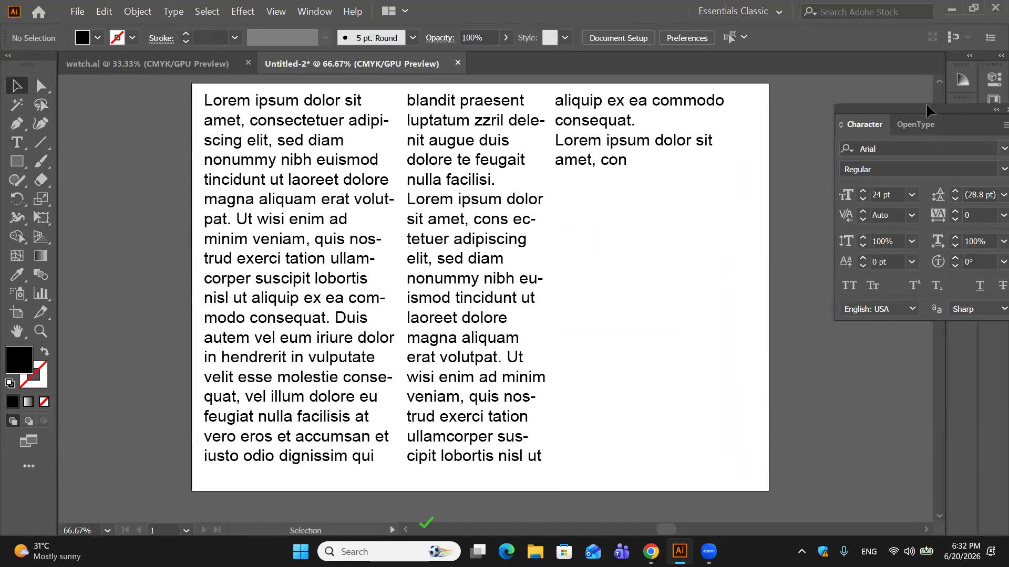
Step: Examine the additional character options, the type tool variants and the available fonts
drag(923, 105, 783, 143)
click(867, 159)
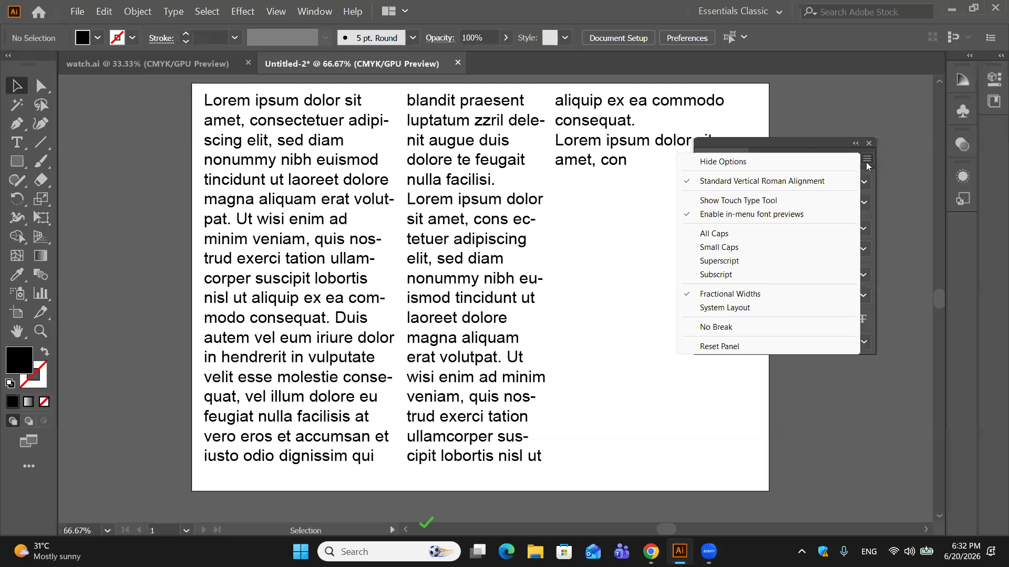
click(888, 201)
drag(741, 138, 811, 115)
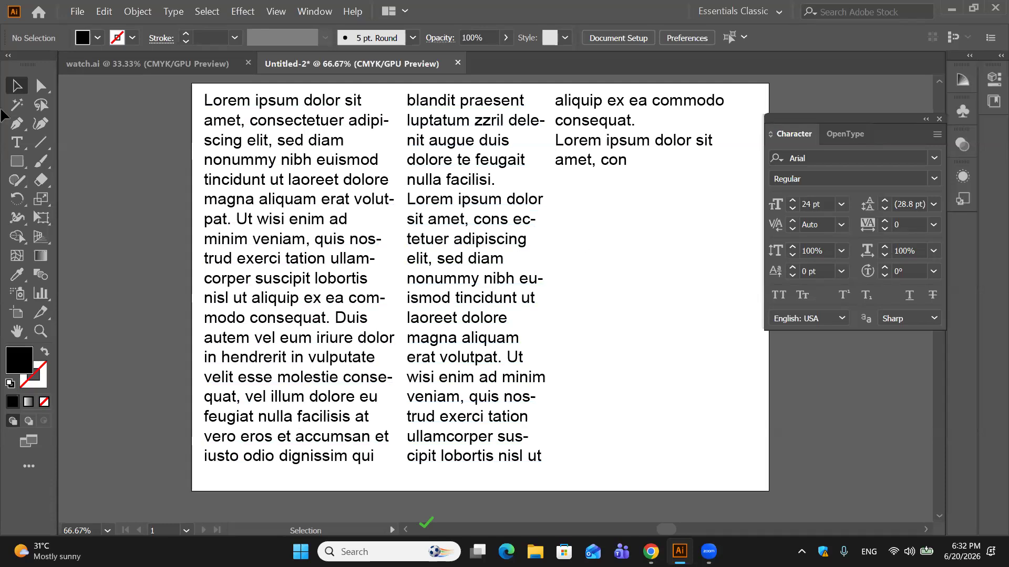
click(24, 149)
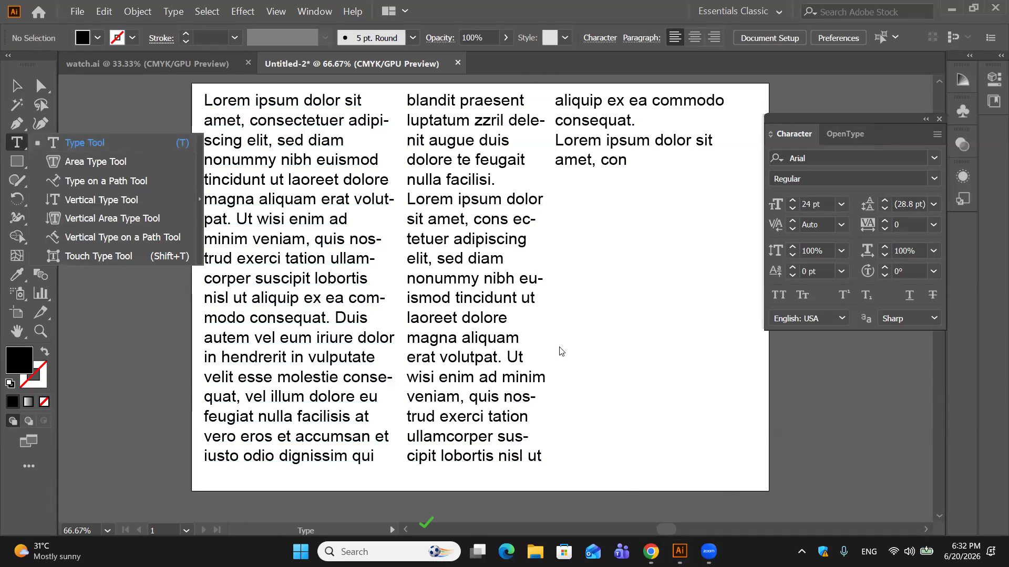
click(934, 159)
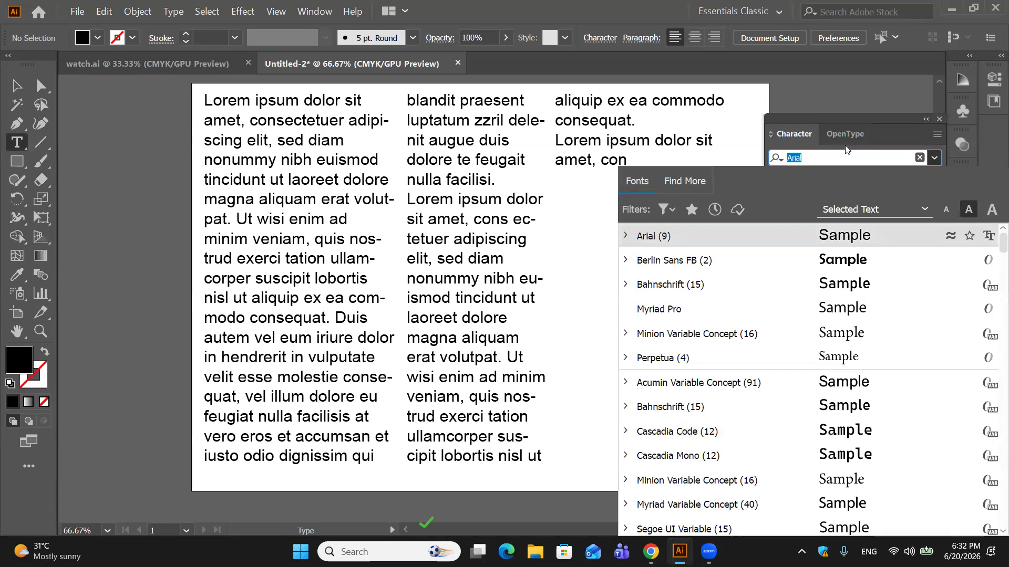
Step: Delete all three linked placeholder text columns from the artboard
click(17, 85)
click(448, 212)
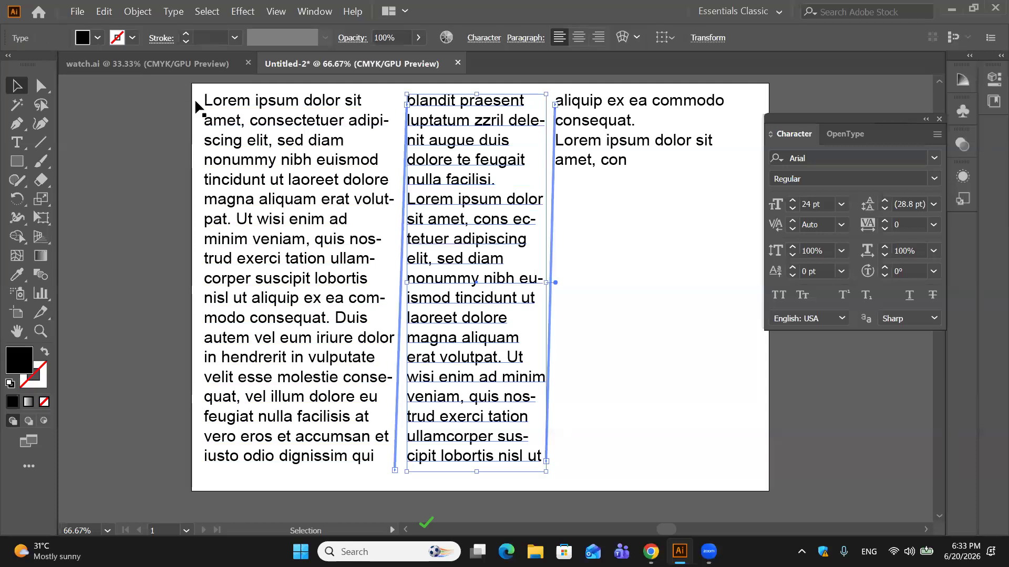
click(212, 105)
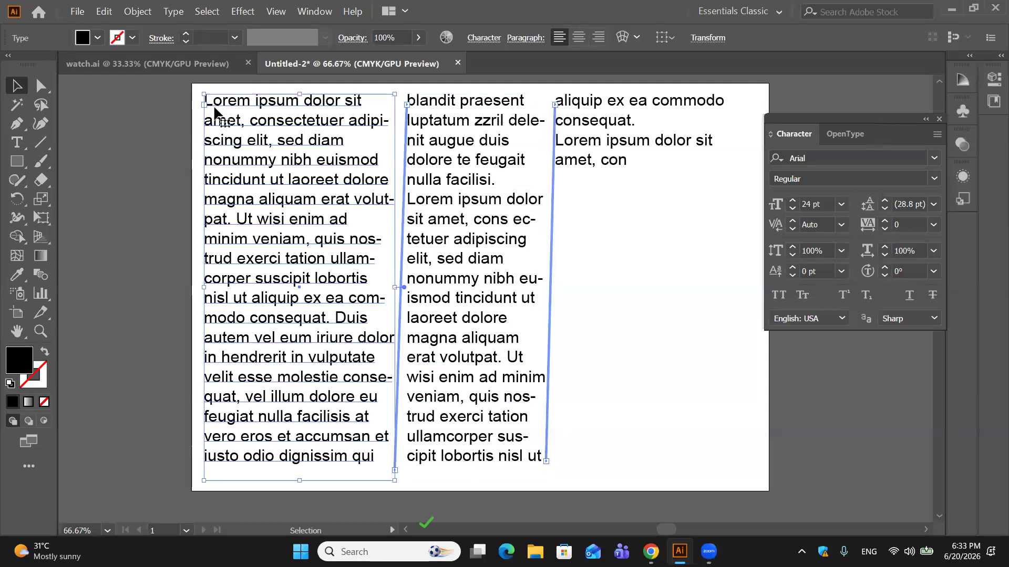
key(Delete)
click(423, 131)
key(Delete)
click(625, 156)
key(Delete)
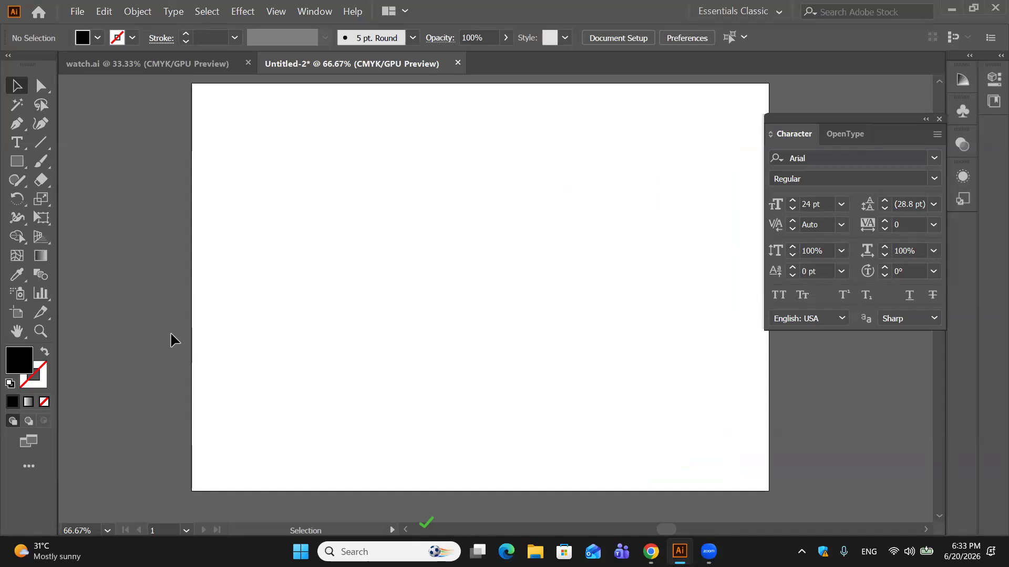
Step: Try to create area text directly on the empty artboard with the Area Type tool
click(19, 144)
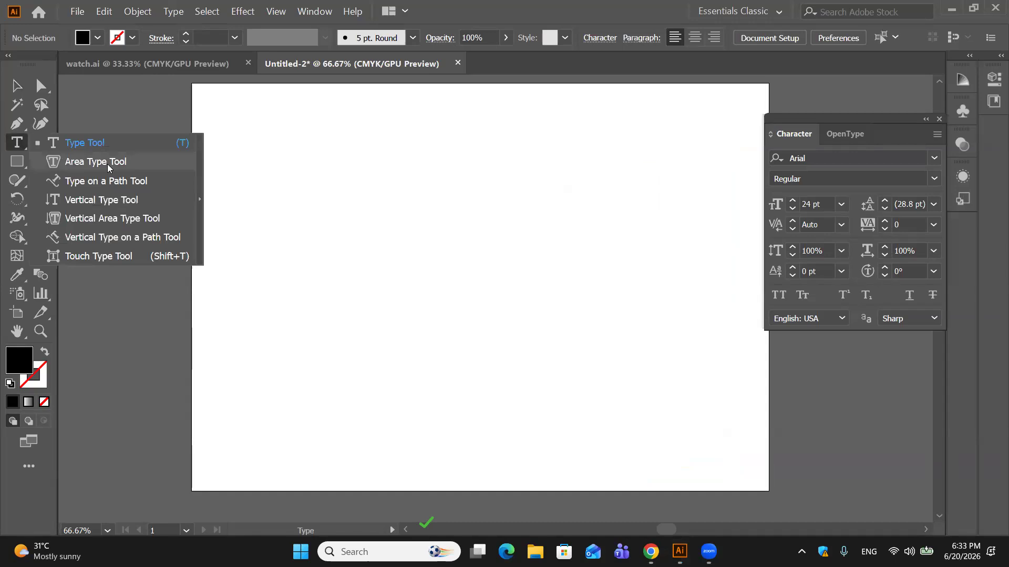
click(76, 161)
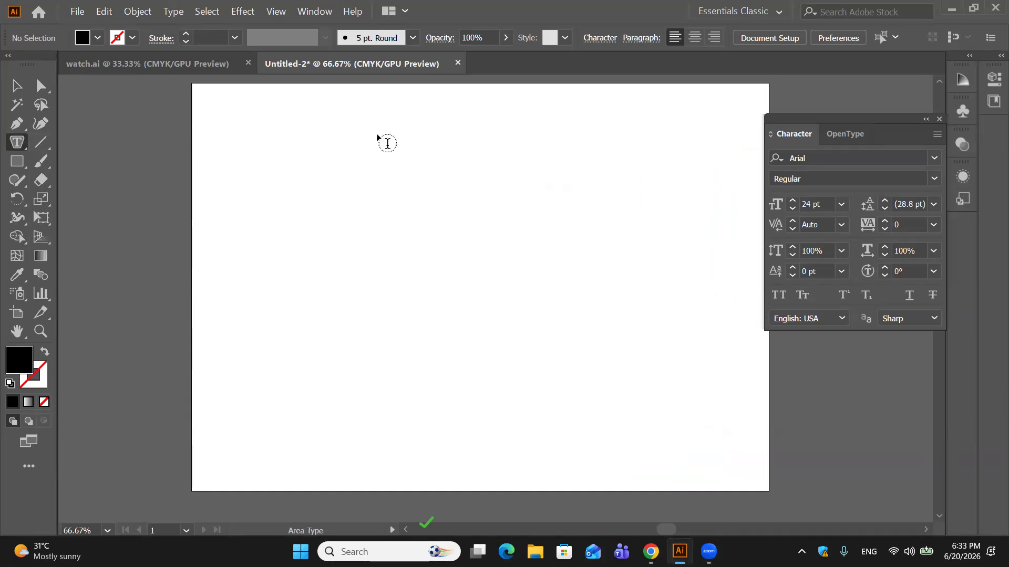
click(388, 154)
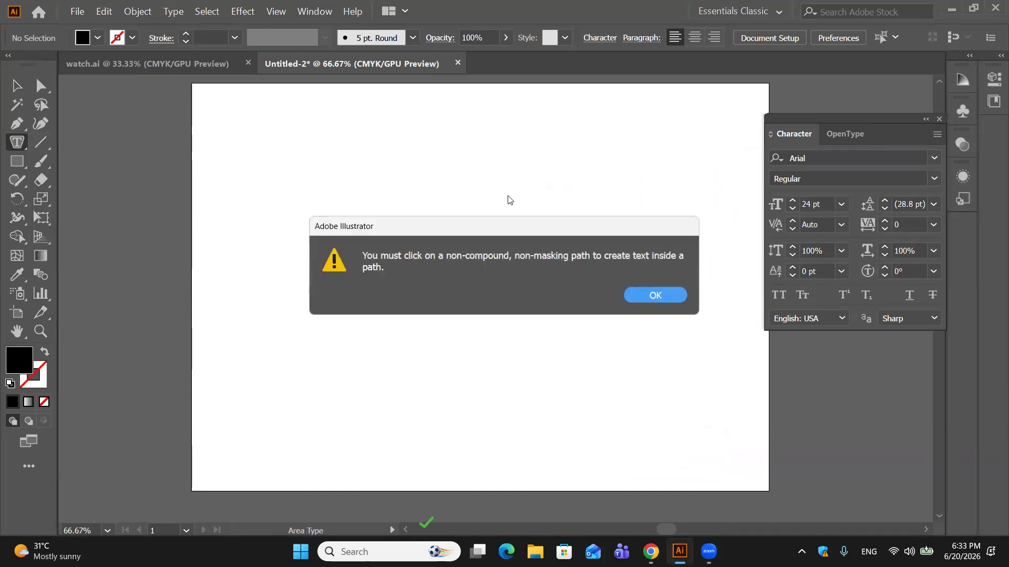
click(668, 294)
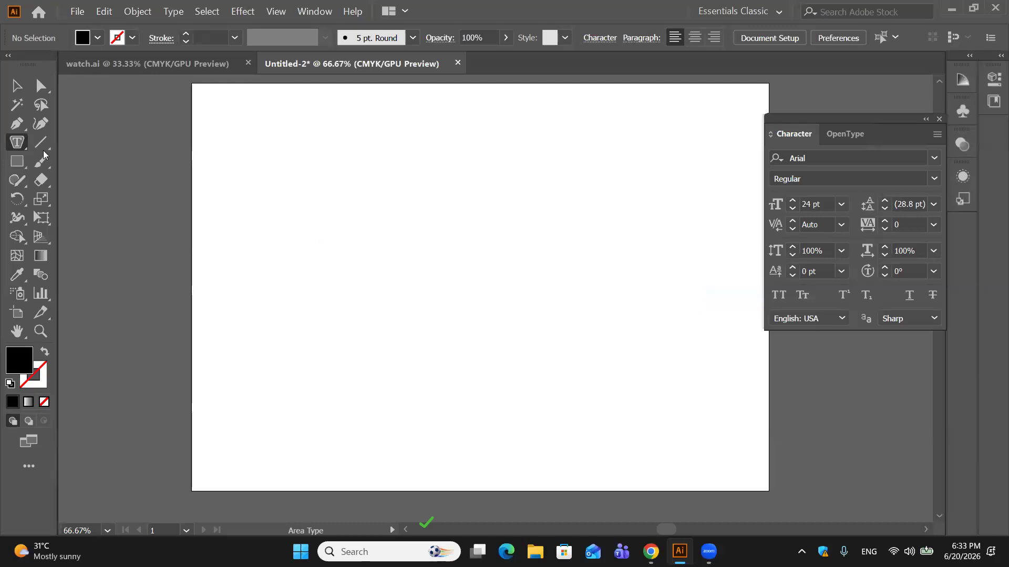
click(363, 175)
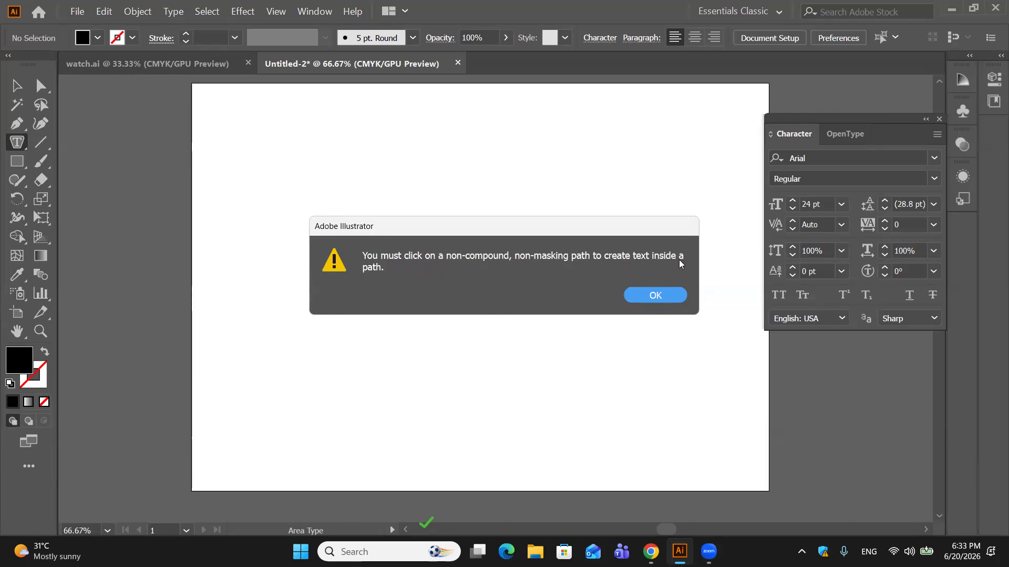
click(659, 298)
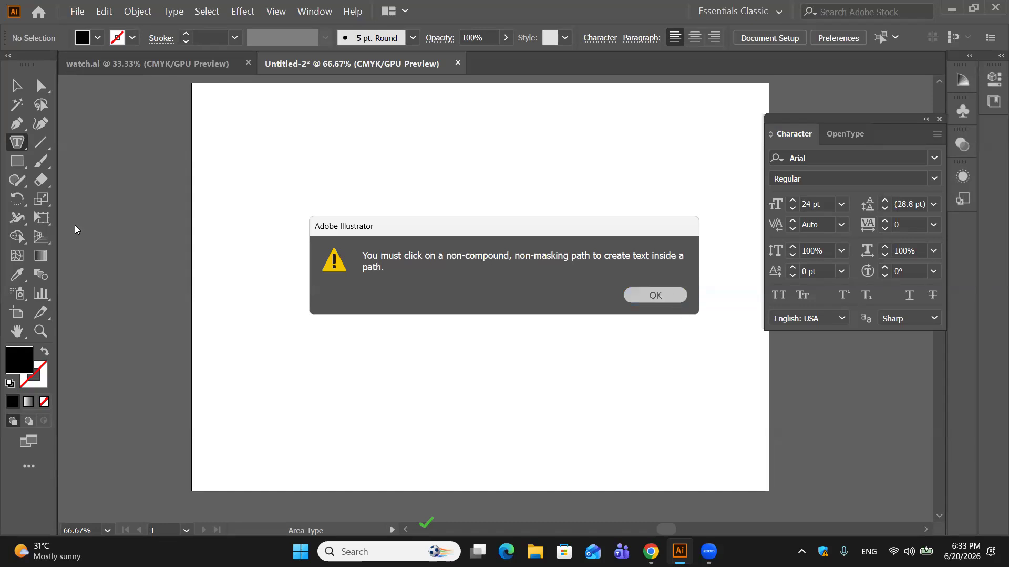
Step: Draw a tall, narrow ellipse near the middle of the empty artboard with the Ellipse tool
click(21, 164)
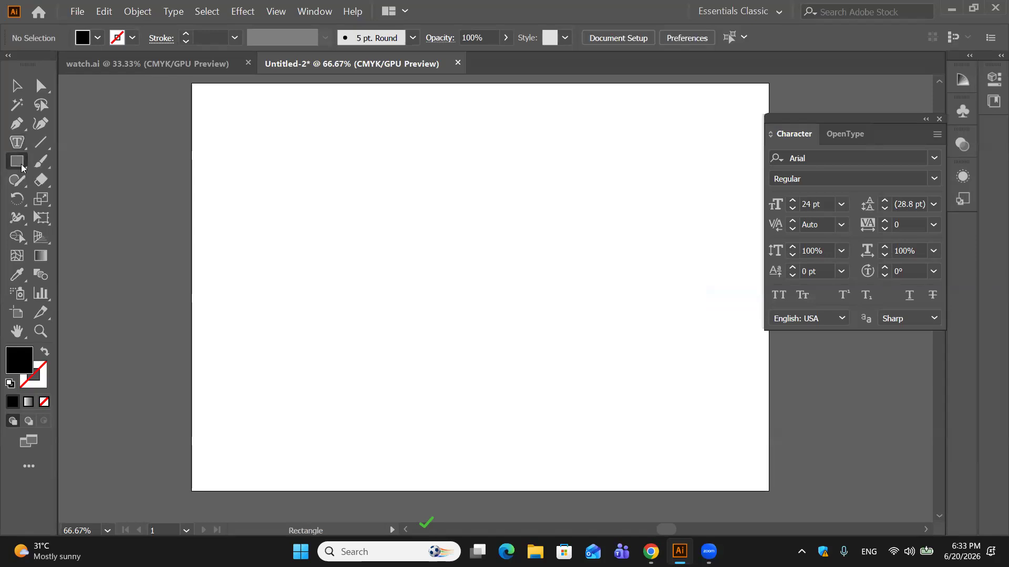
click(92, 200)
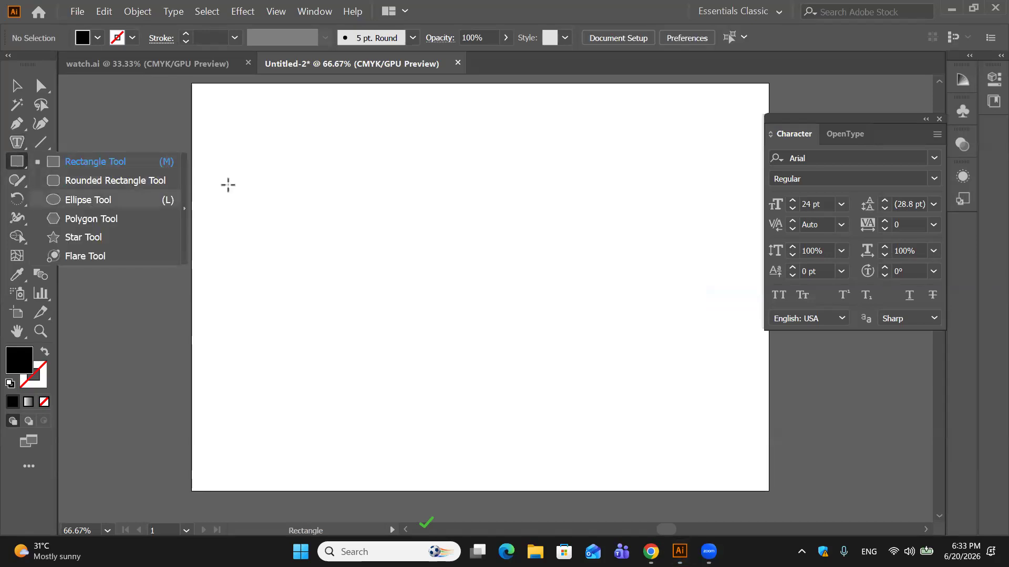
drag(336, 136, 489, 459)
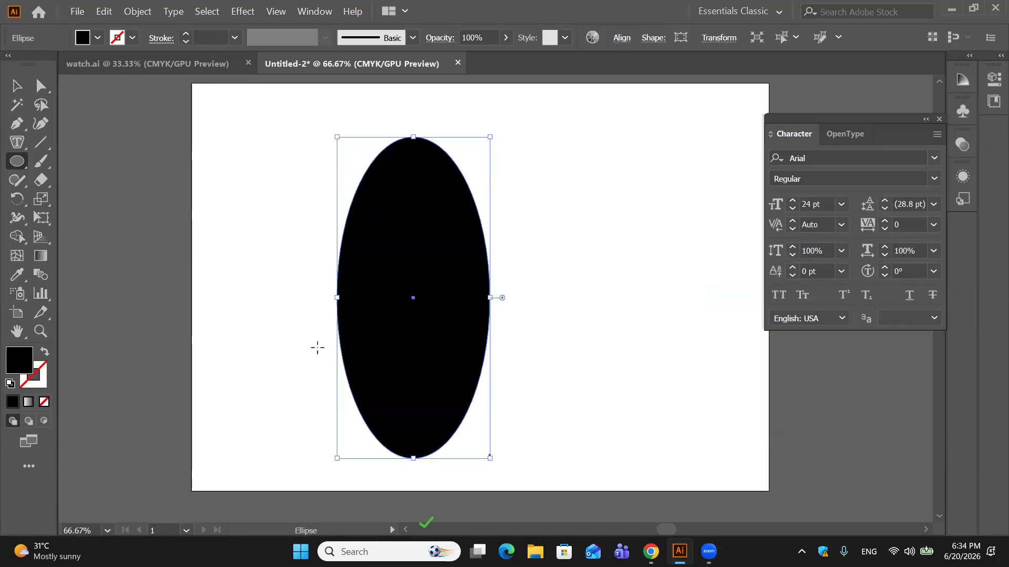
Step: Turn the ellipse's path into an area text shape filled with placeholder text, and finish editing the text
click(17, 141)
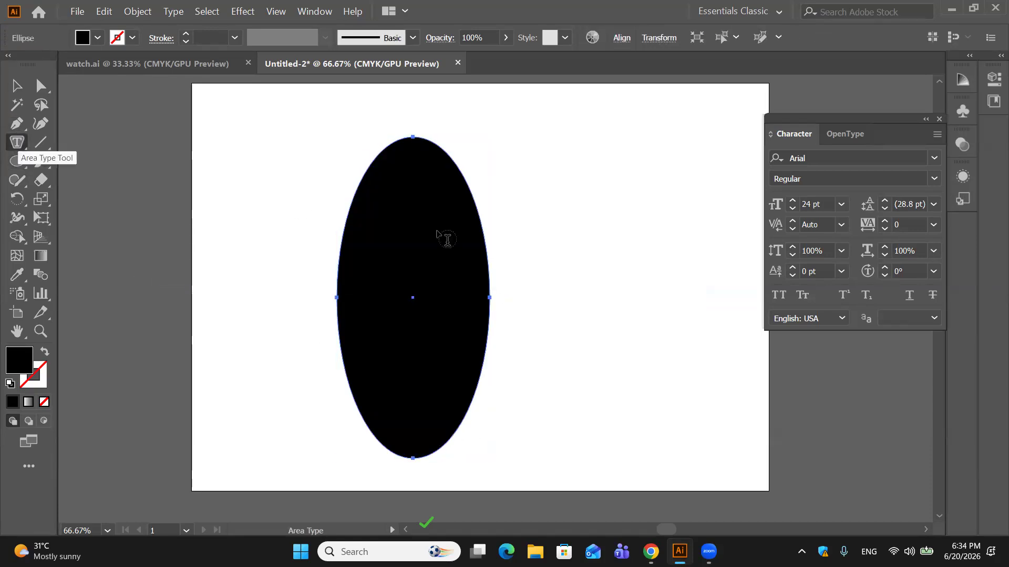
click(376, 200)
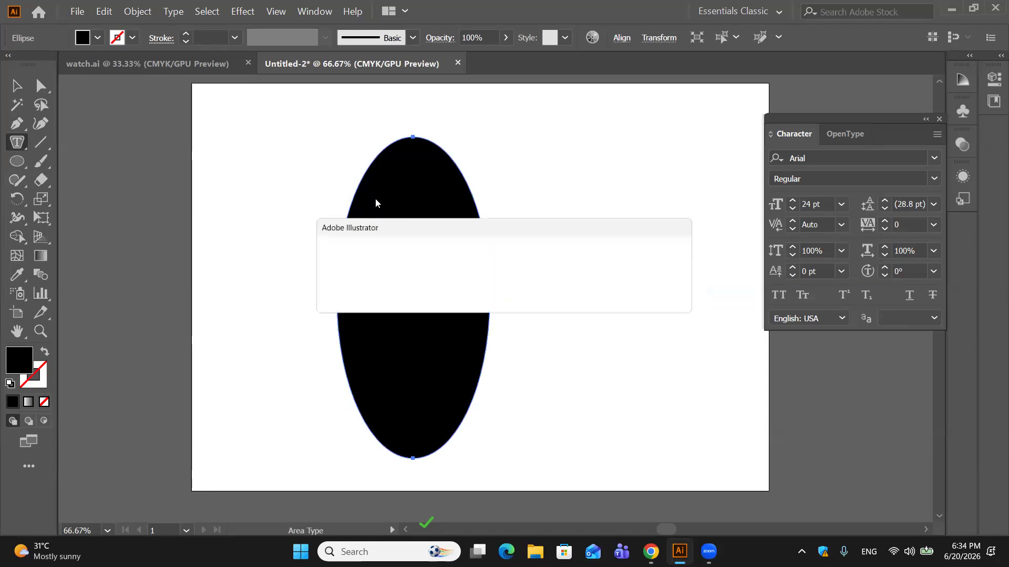
click(634, 297)
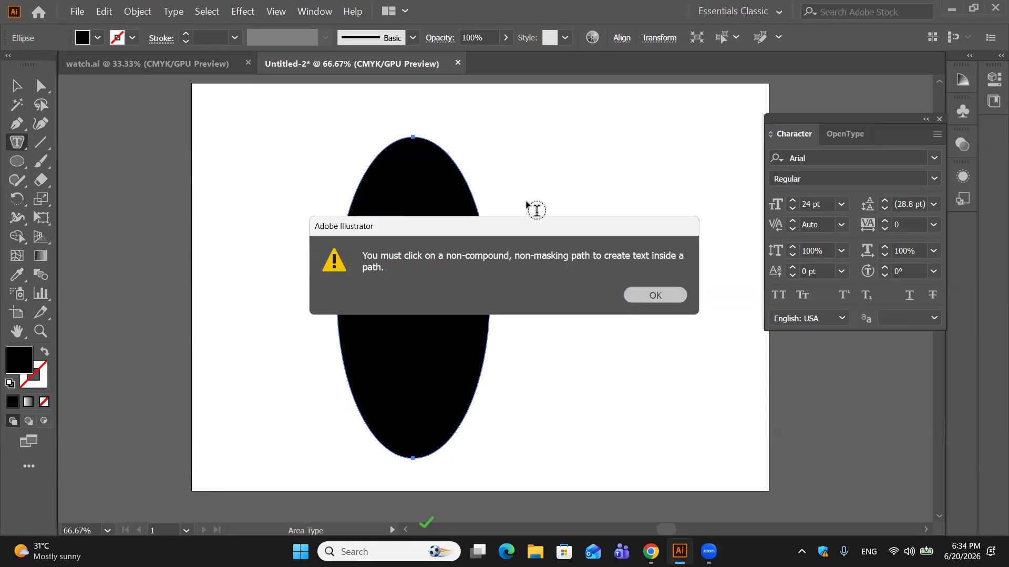
click(396, 140)
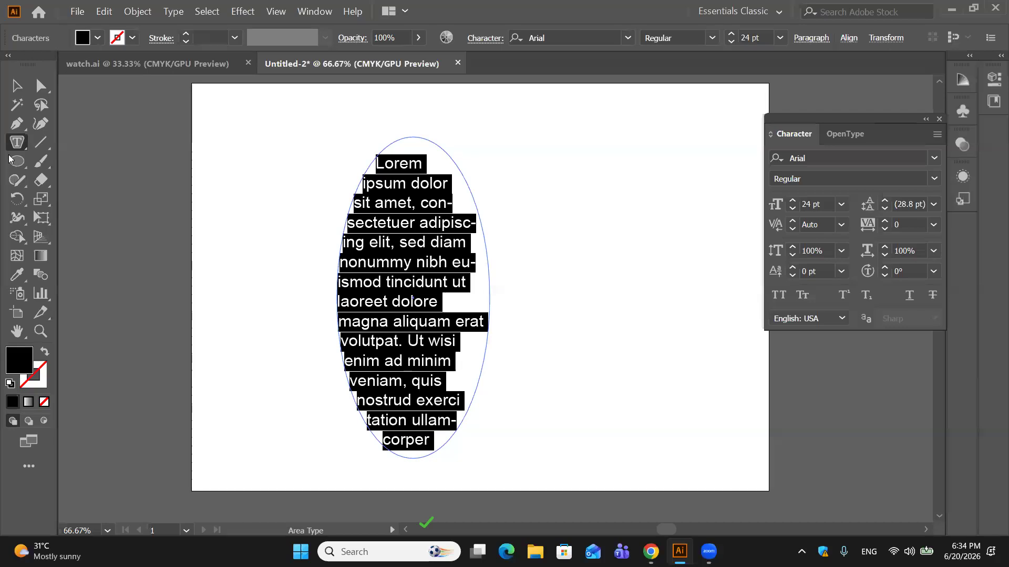
click(16, 85)
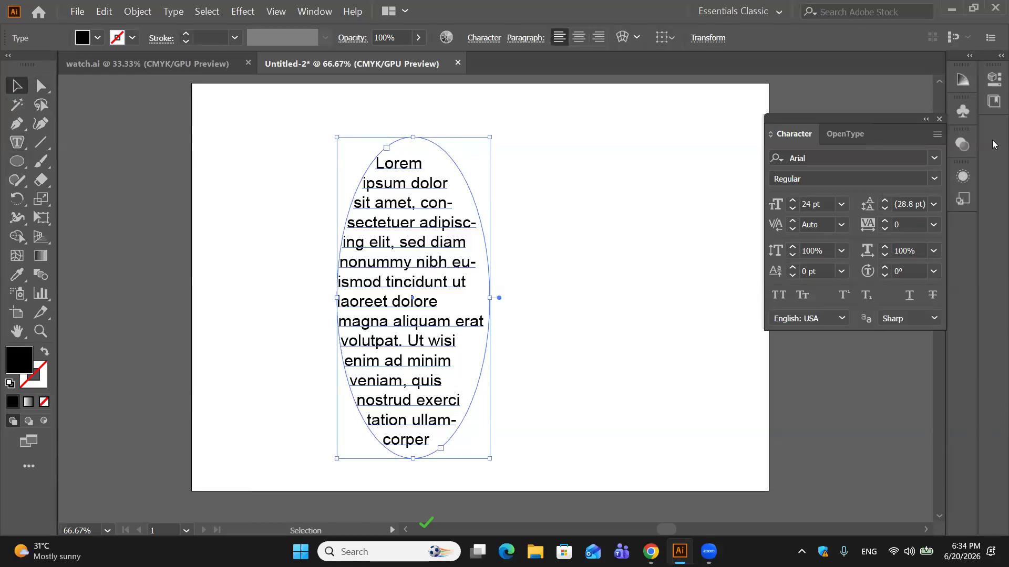
Step: Set the elliptical text's font size to 11 pt and its tracking to 200
click(841, 205)
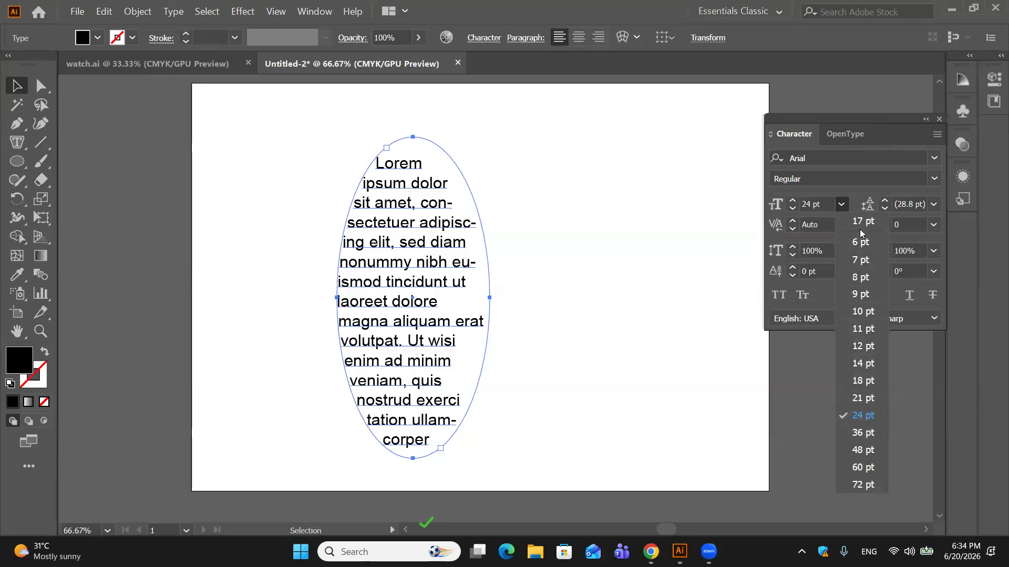
click(863, 329)
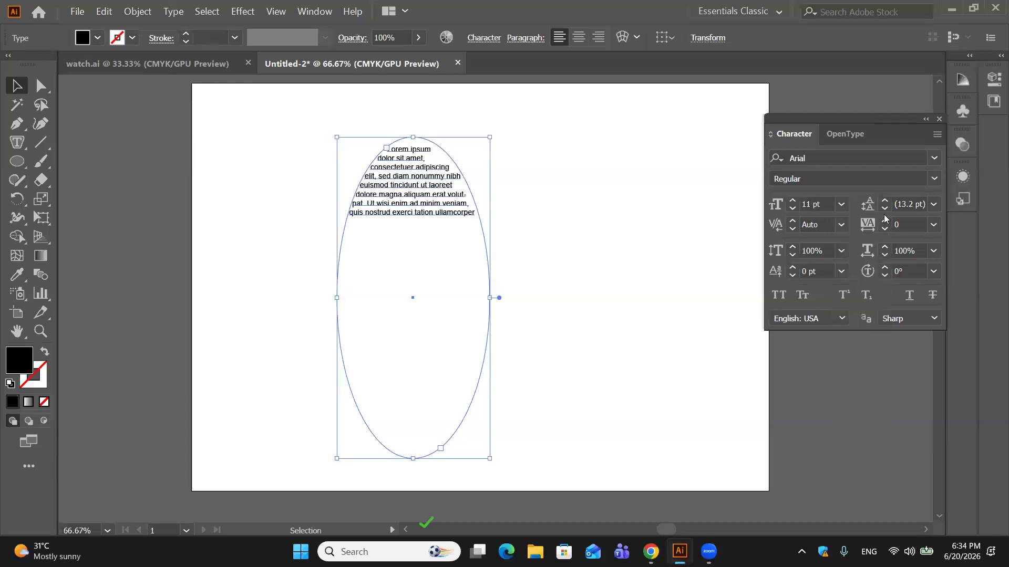
click(933, 225)
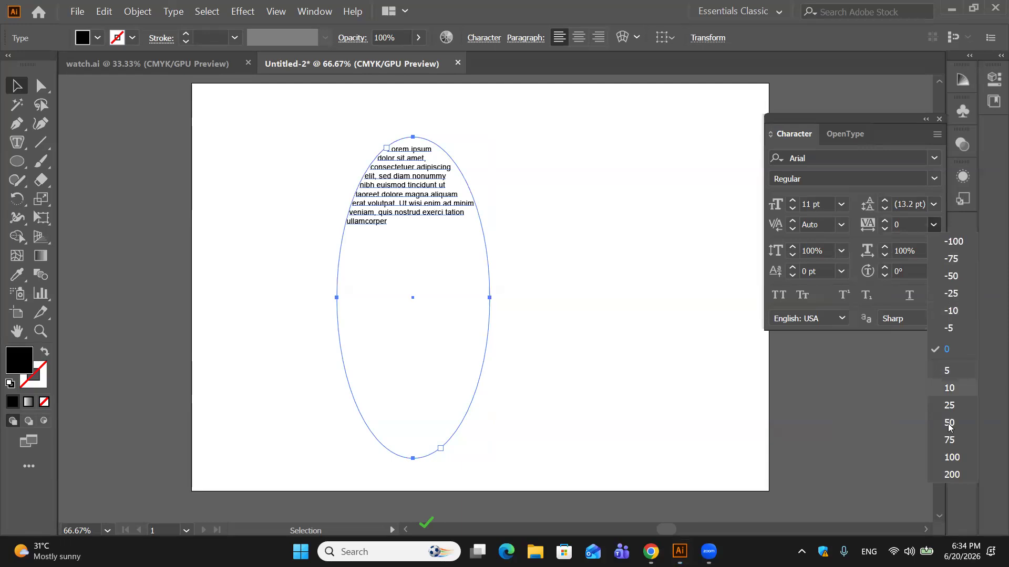
click(952, 474)
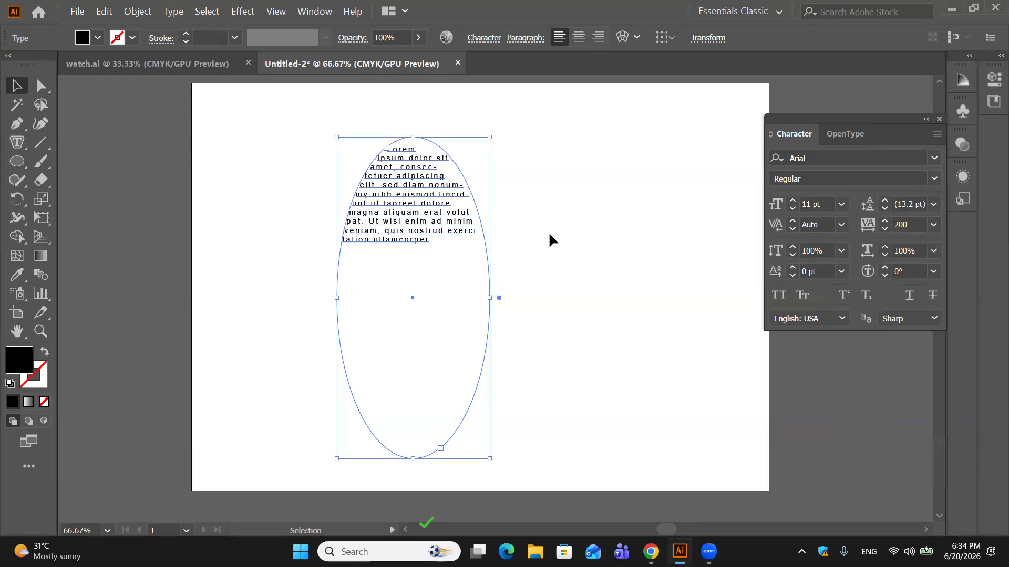
Step: Move the 11 pt elliptical text toward the artboard's upper left and delete it
click(549, 236)
drag(413, 216, 327, 185)
key(Delete)
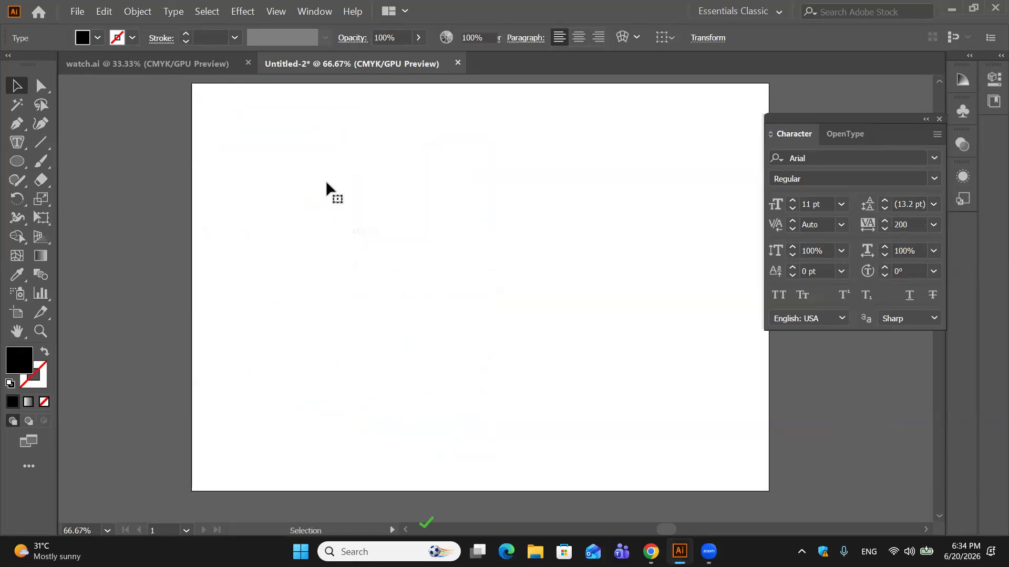
Step: Draw a tall ellipse in the artboard's left half, fill its path with placeholder area text and deselect it
click(18, 161)
drag(244, 139, 373, 415)
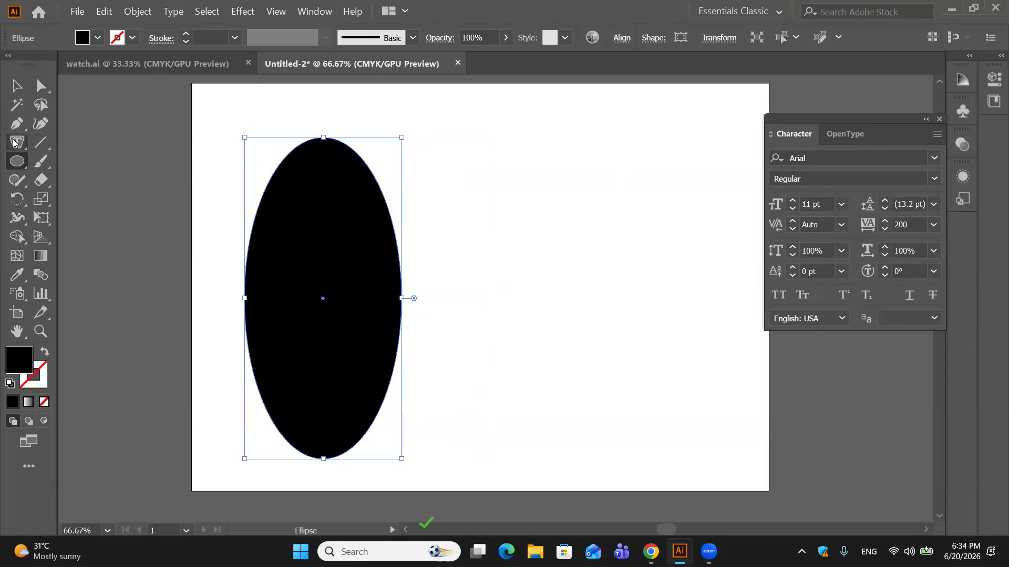
key(t)
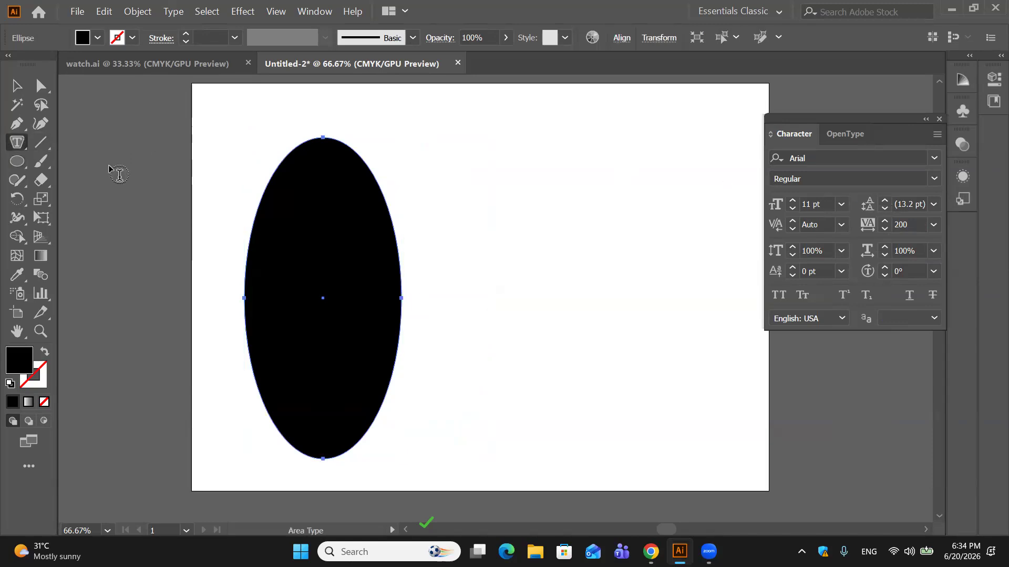
click(292, 158)
key(Escape)
click(470, 239)
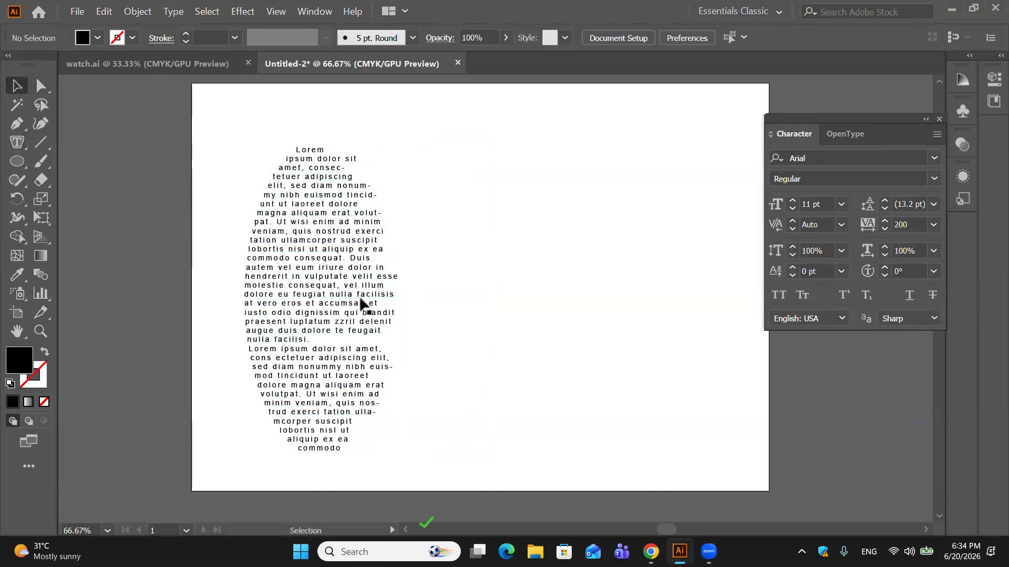
Step: Move the fully filled elliptical text block up and to the left, and delete it from the artboard
drag(349, 275, 326, 226)
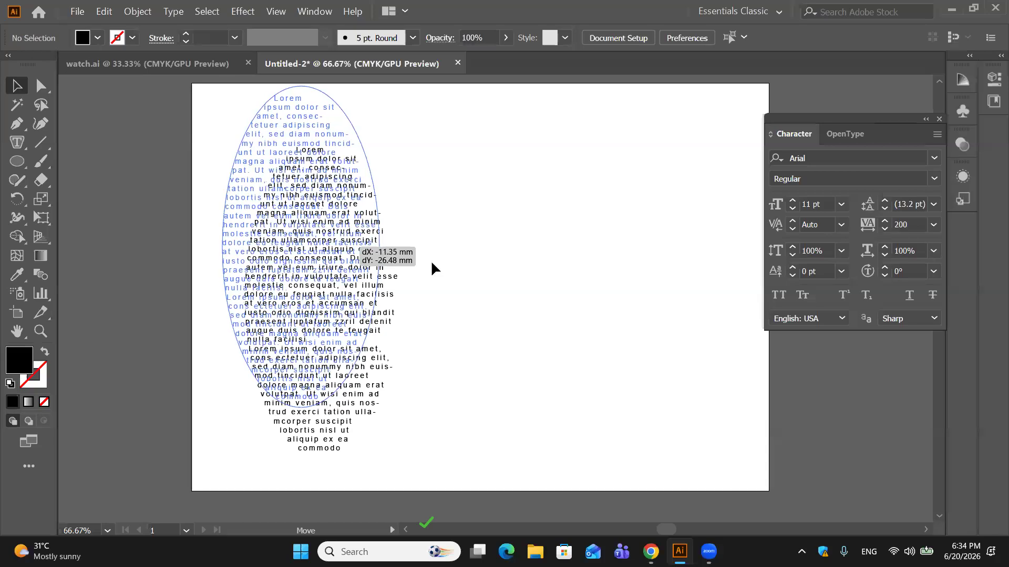
click(431, 261)
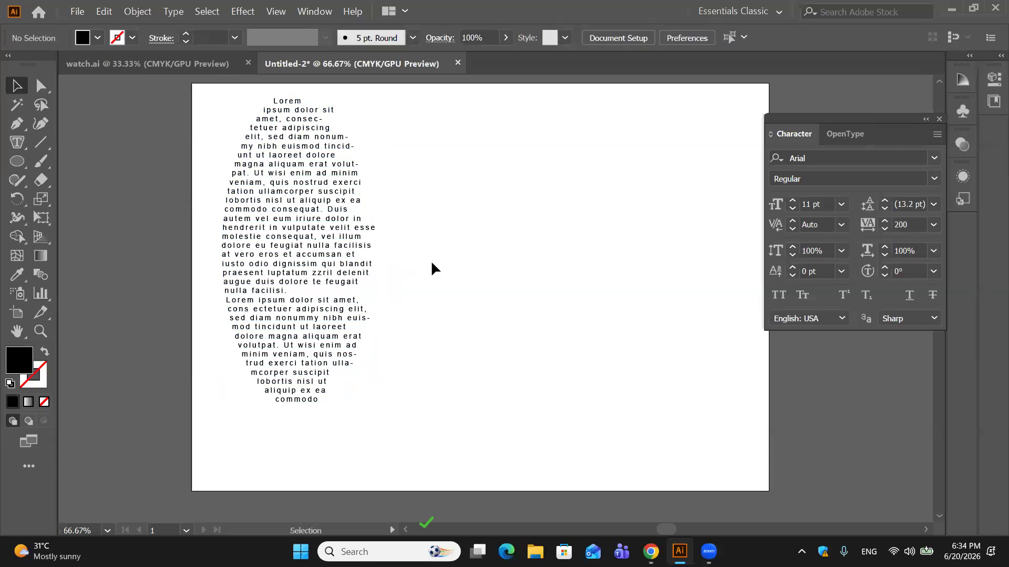
click(365, 237)
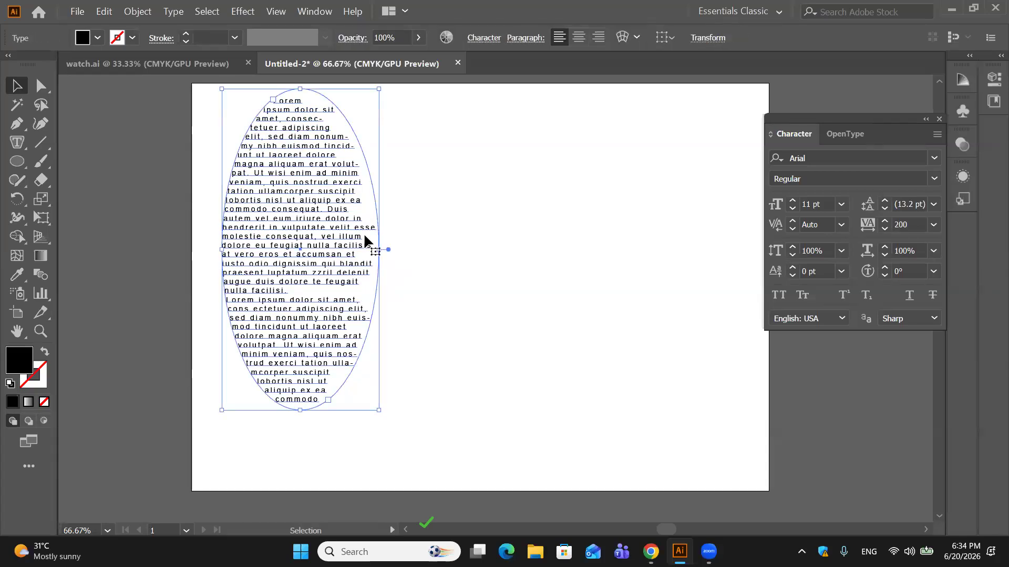
key(Delete)
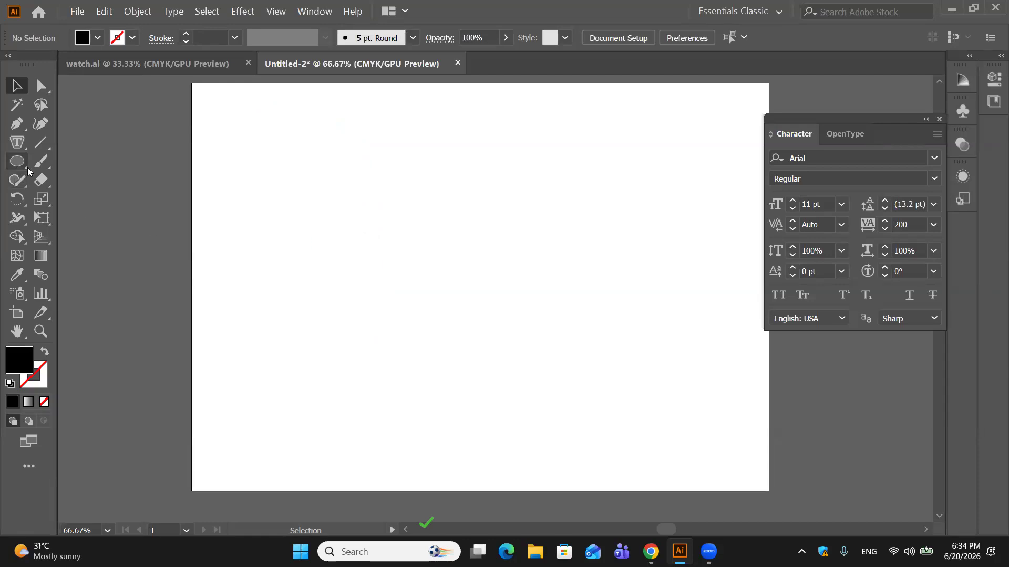
Step: Draw a rectangle in the artboard's upper-left area and turn its path into placeholder area text
drag(26, 166, 67, 162)
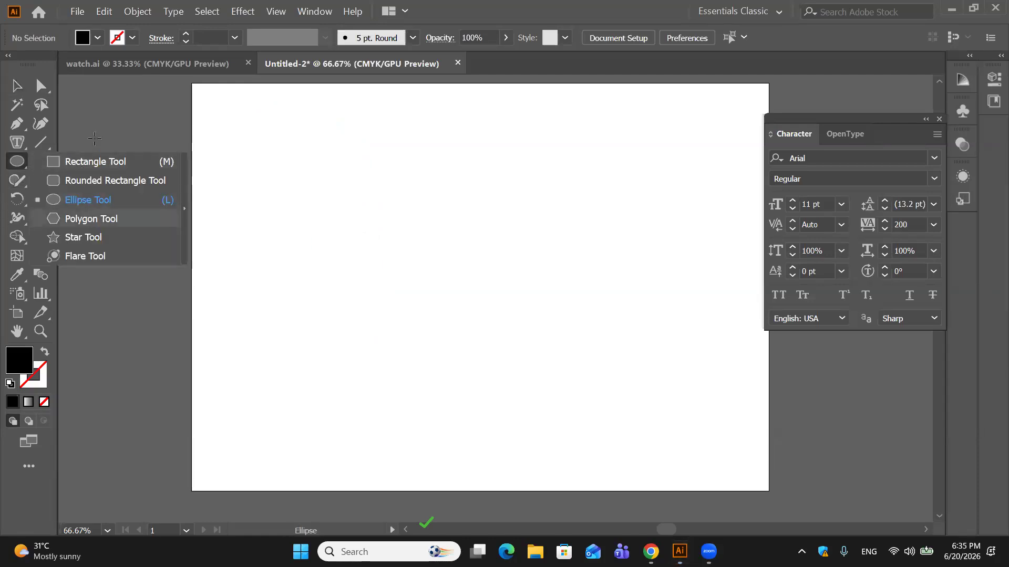
click(85, 162)
drag(233, 121, 454, 295)
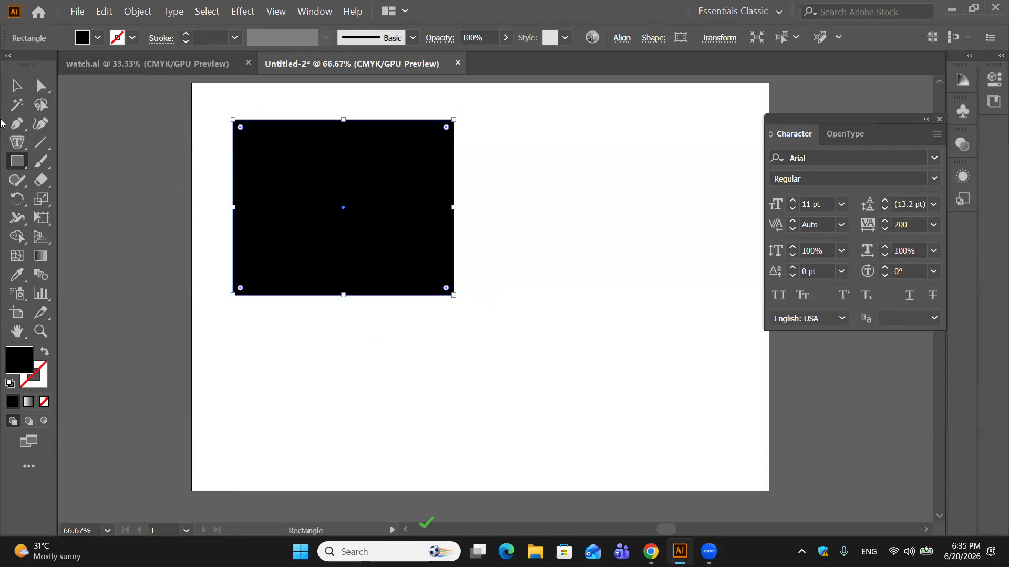
click(17, 142)
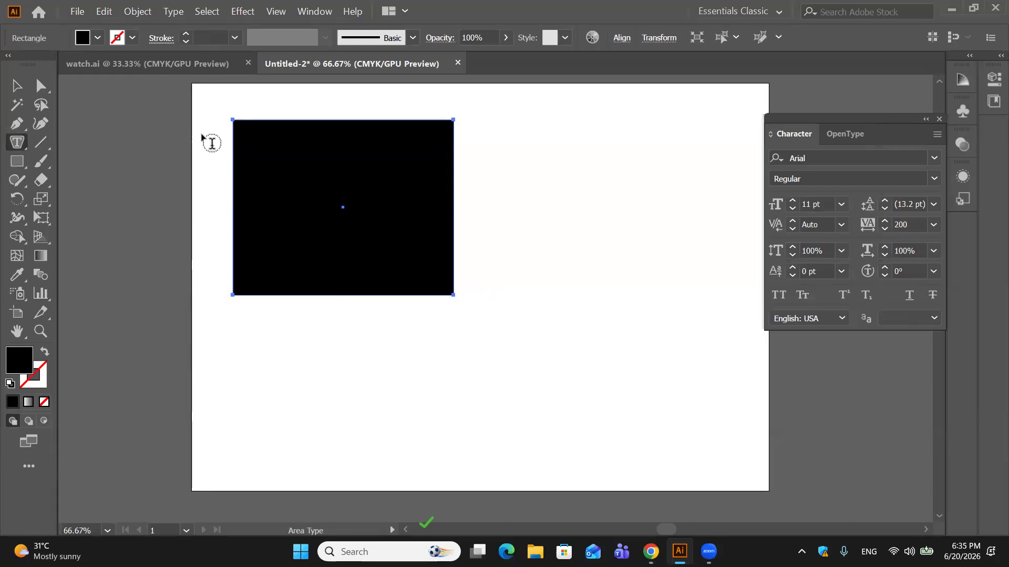
click(251, 121)
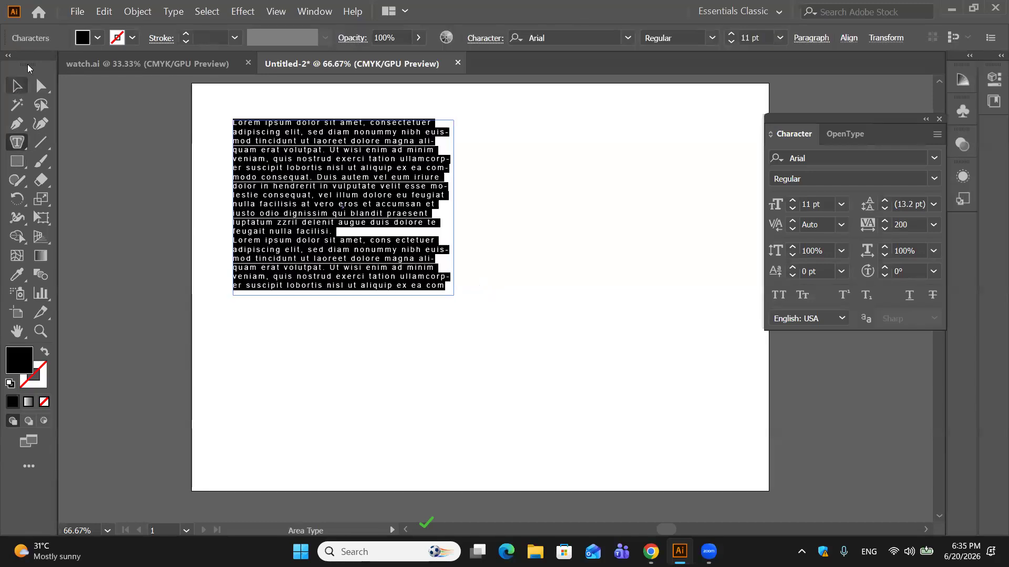
click(17, 85)
Step: Move the rectangular text block closer to the artboard's upper-left corner and delete it
click(566, 179)
mouse_move(383, 261)
mouse_down()
mouse_move(367, 247)
mouse_move(381, 246)
mouse_up()
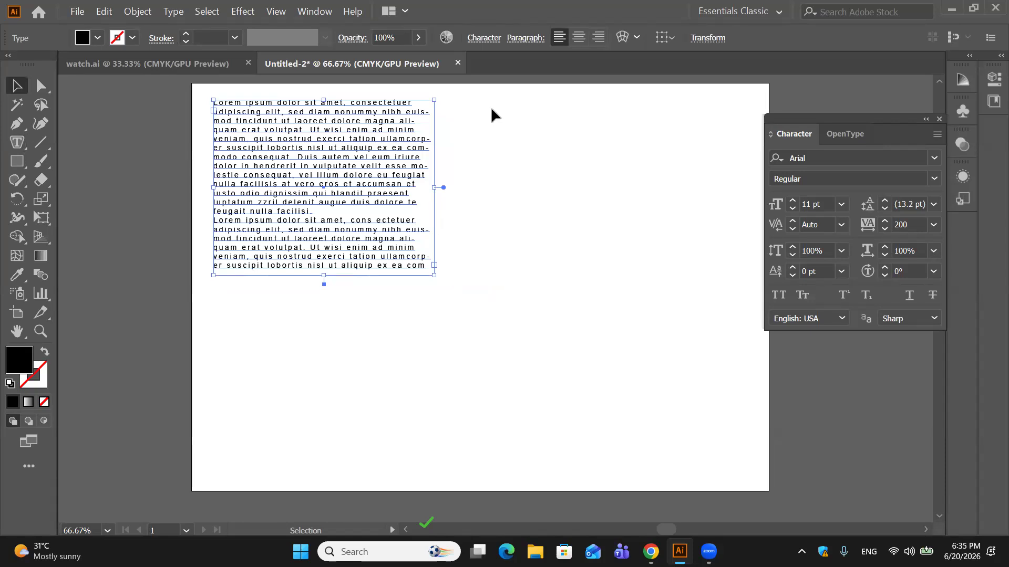
key(Delete)
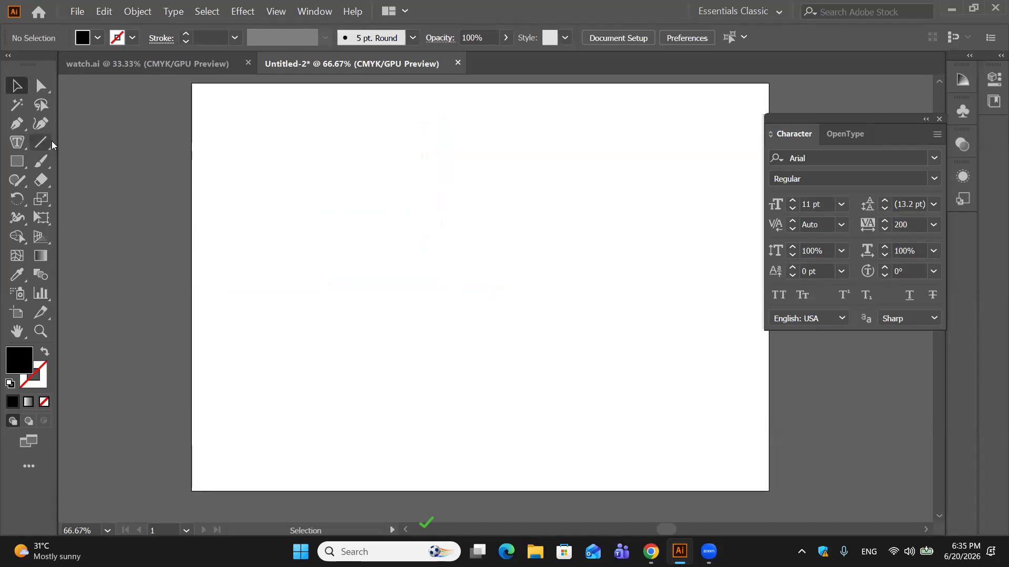
Step: Draw the straight top, right and bottom edges of a four-sided shape mid-artboard with the Pen tool
click(17, 129)
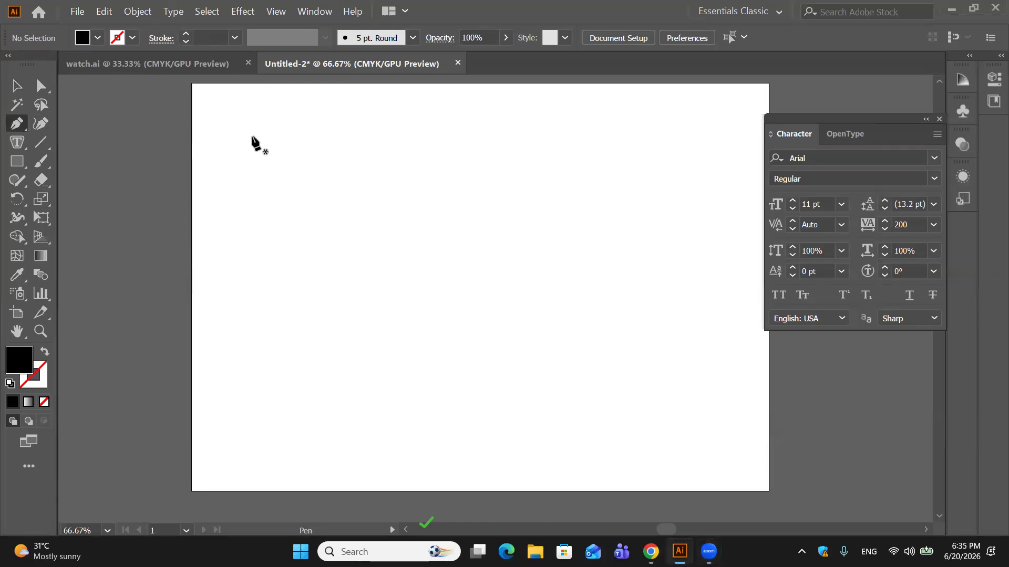
right_click(25, 133)
click(115, 129)
click(559, 127)
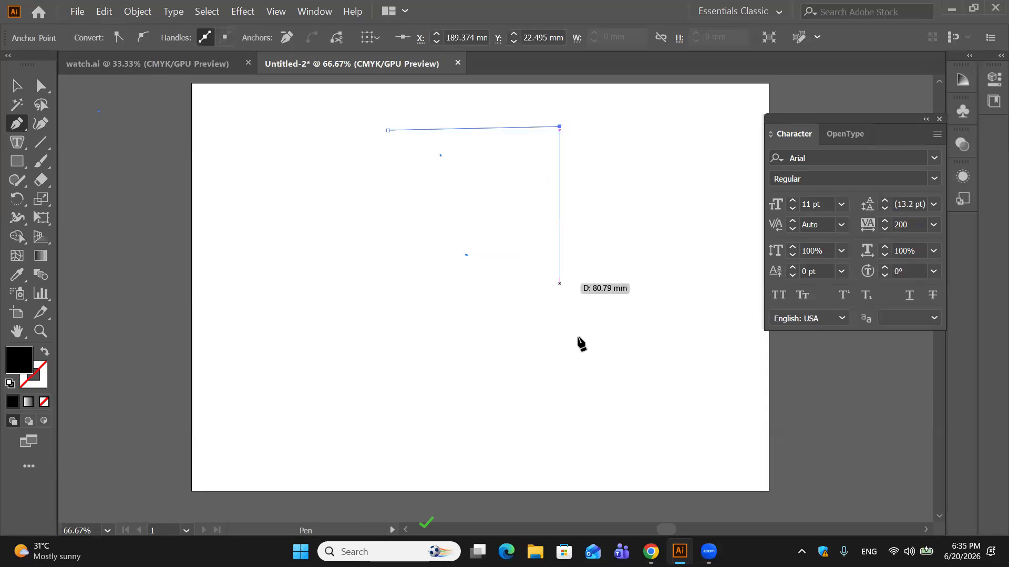
click(559, 358)
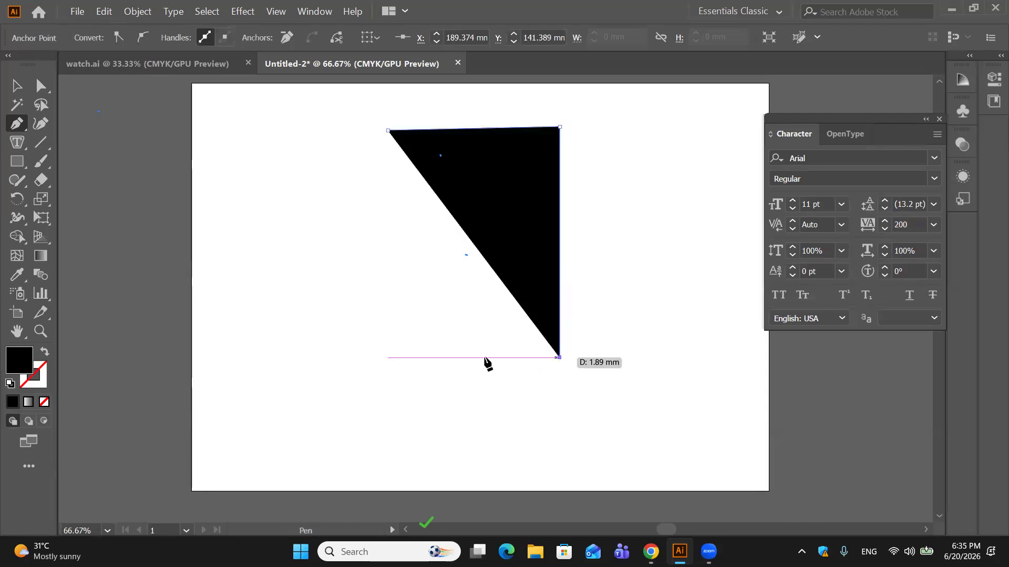
click(350, 357)
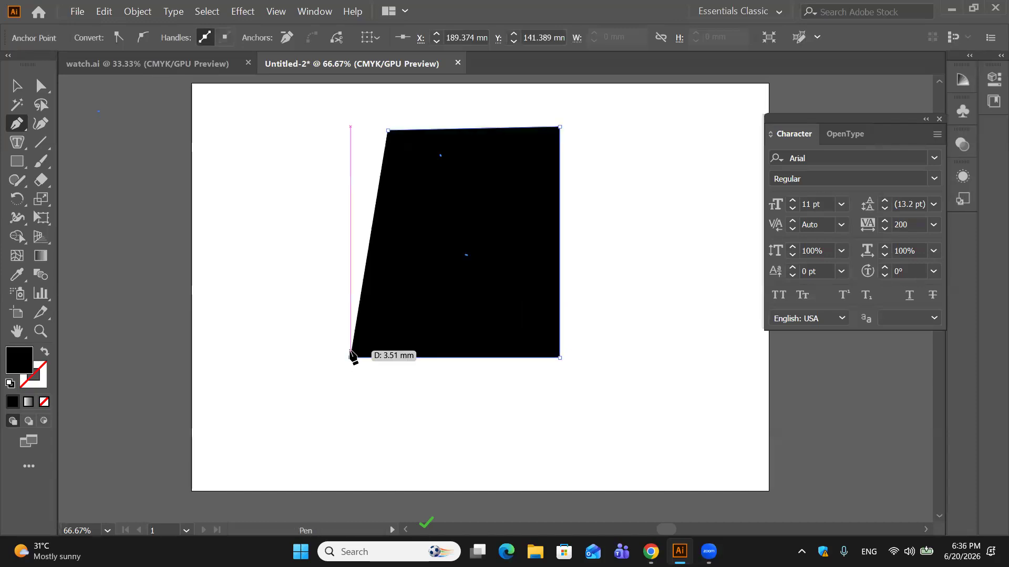
Step: Complete the shape's left side with an inward-curving segment, close the path at its starting anchor and deselect it
drag(370, 188, 404, 203)
drag(425, 166, 320, 161)
mouse_move(387, 130)
mouse_down()
mouse_move(331, 160)
mouse_move(394, 140)
mouse_move(372, 198)
mouse_move(383, 146)
mouse_move(396, 140)
mouse_move(389, 134)
mouse_up()
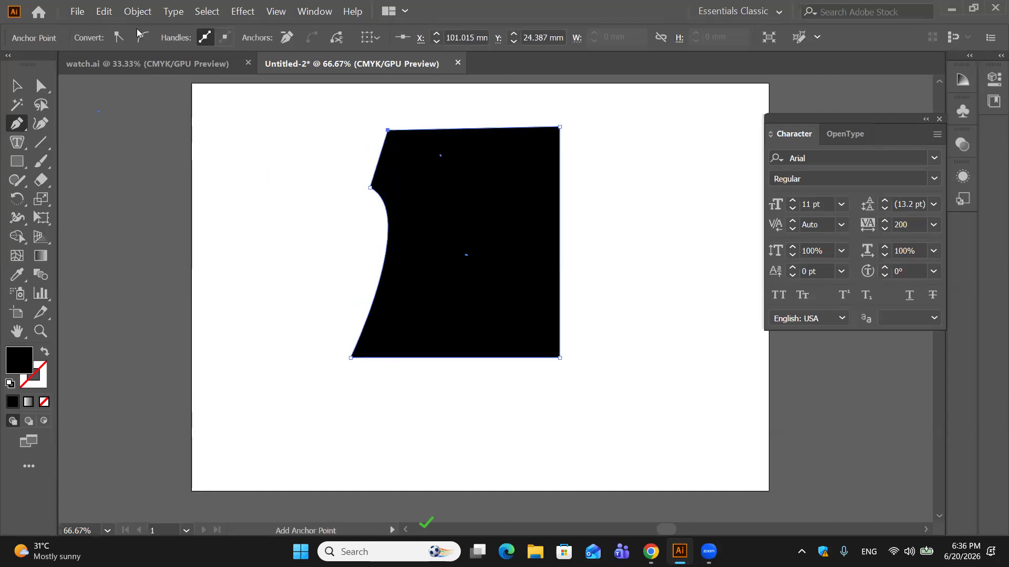
click(16, 87)
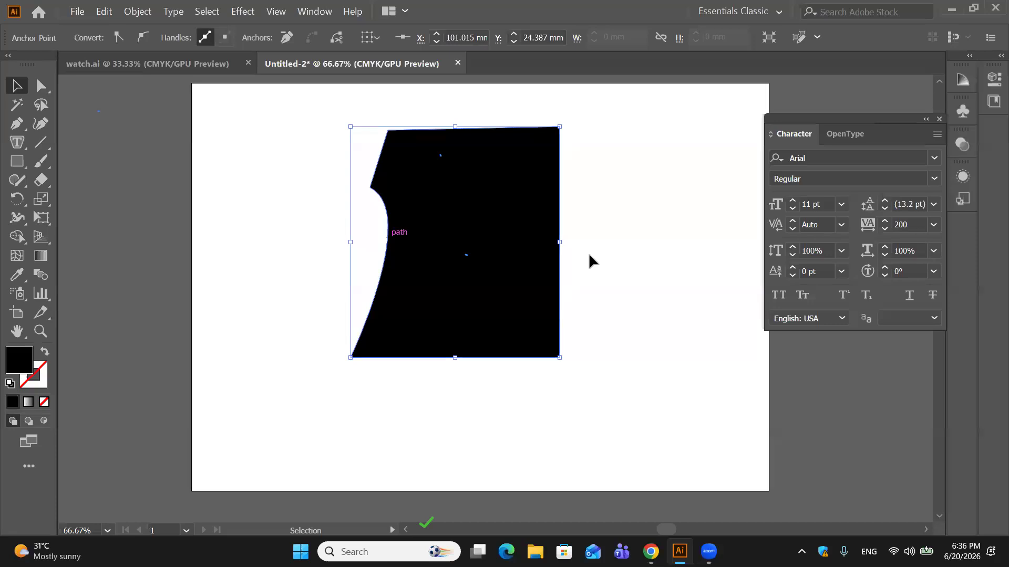
click(618, 235)
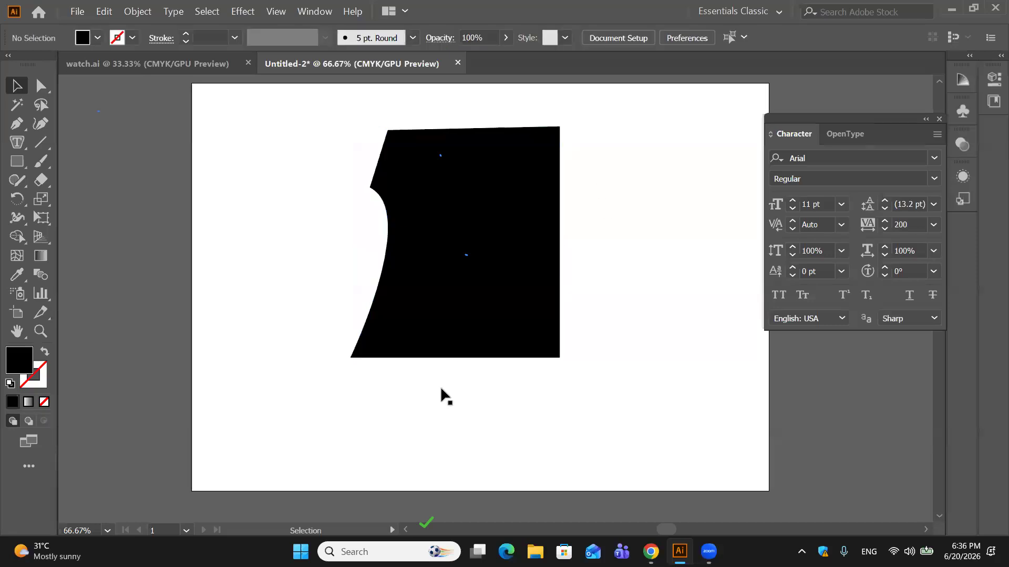
Step: Fill the custom pen-drawn shape with placeholder area text and move it to the artboard's upper-left area
click(11, 142)
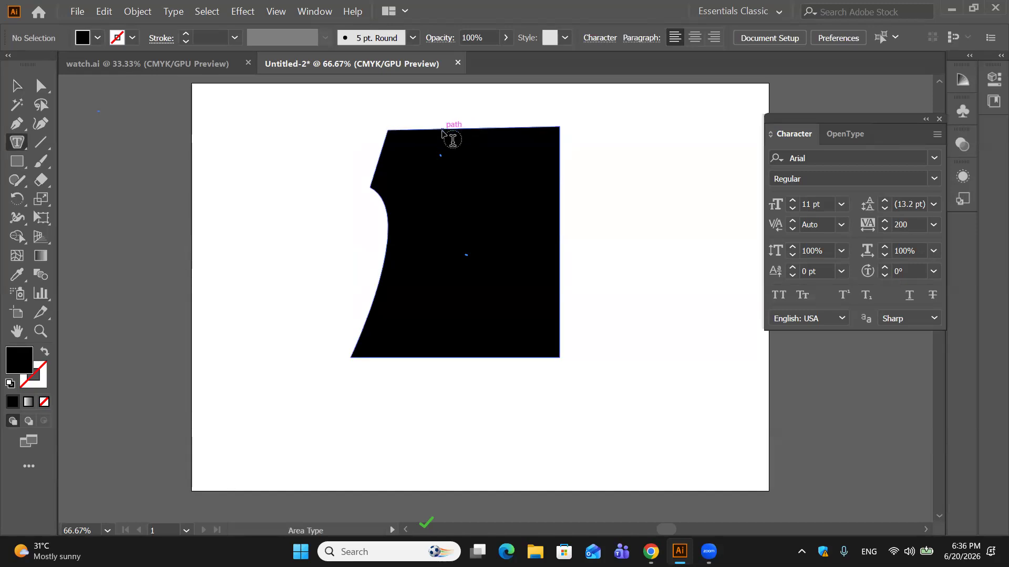
click(442, 129)
click(17, 85)
click(678, 263)
drag(469, 310, 334, 283)
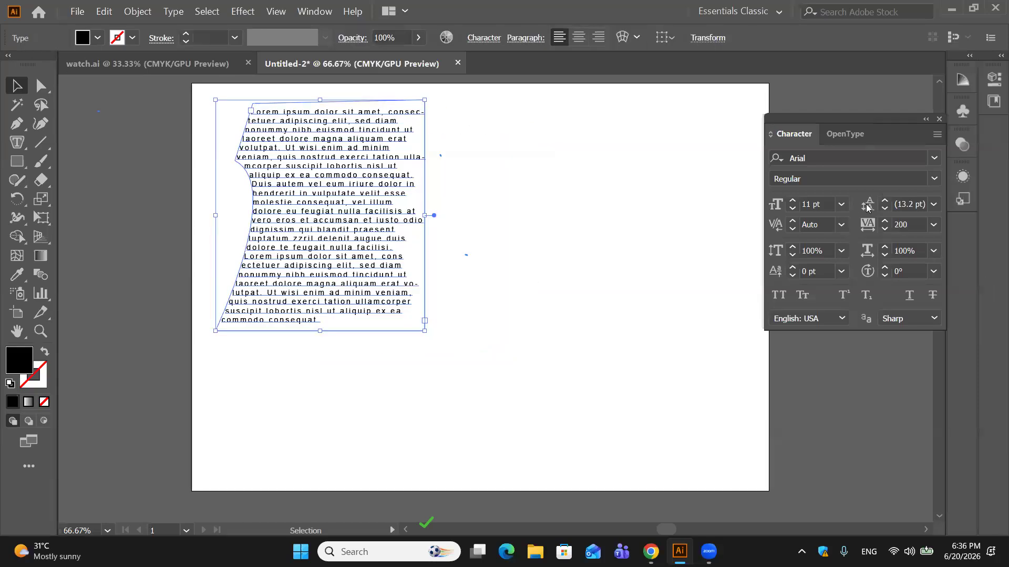
Step: Set the custom-shaped area text's font to Acumin Variable Concept and its tracking to 75, and deselect it
click(935, 159)
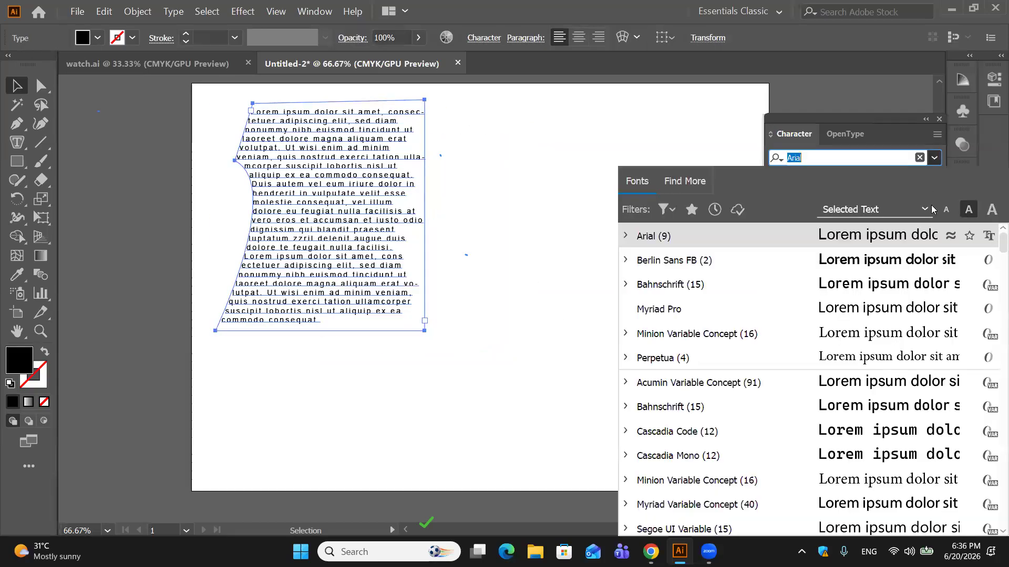
click(878, 387)
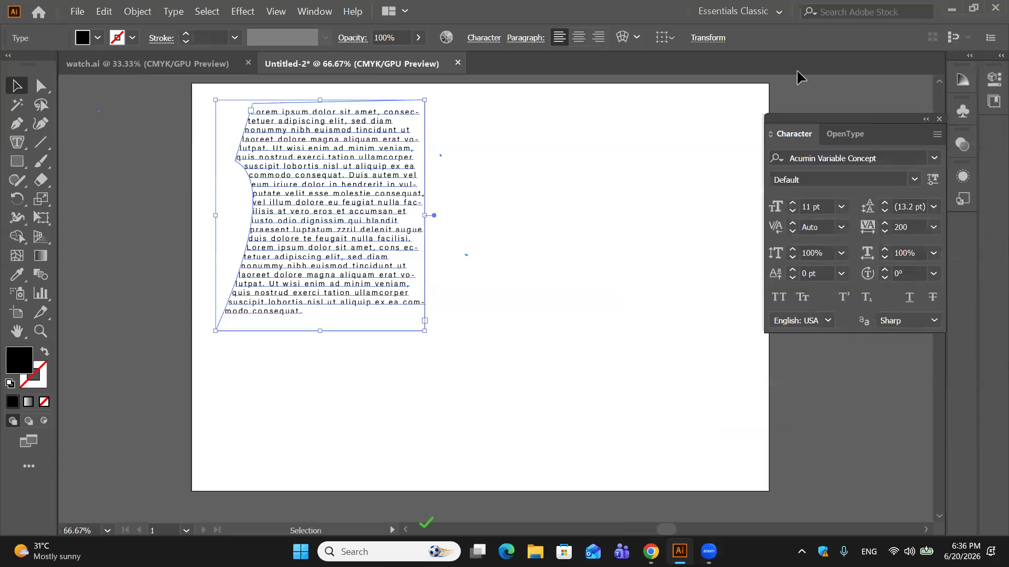
click(933, 228)
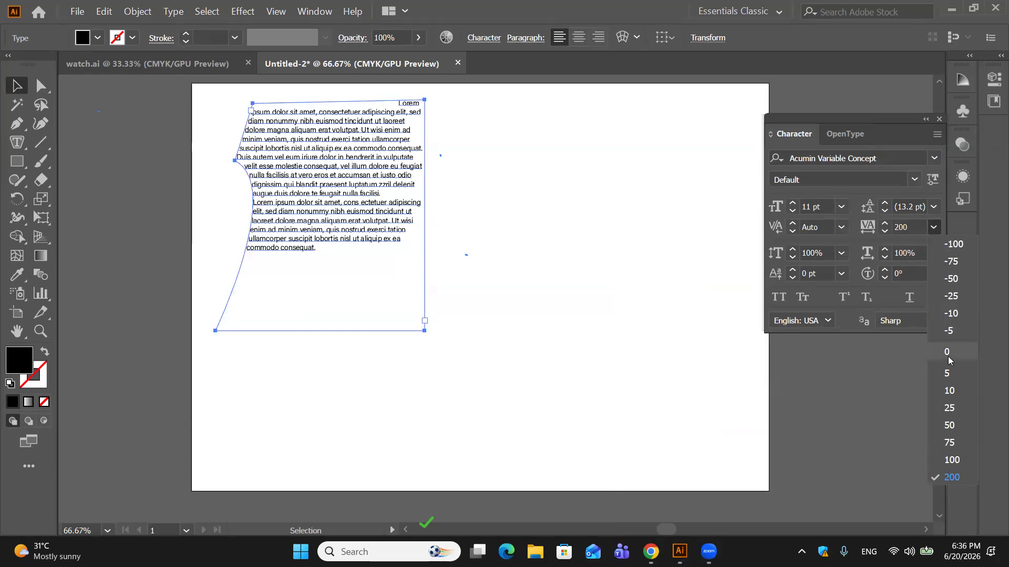
click(950, 443)
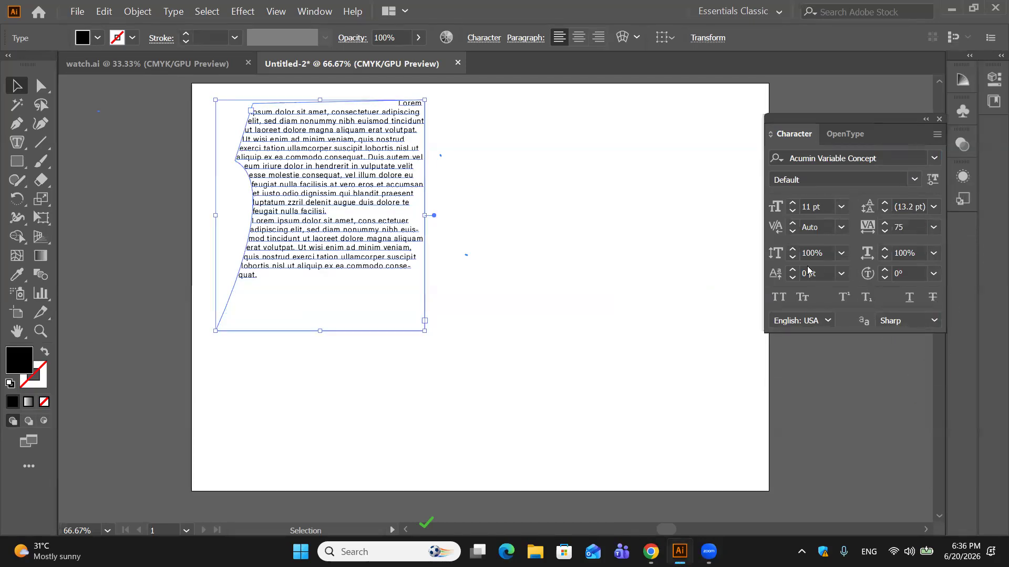
click(528, 164)
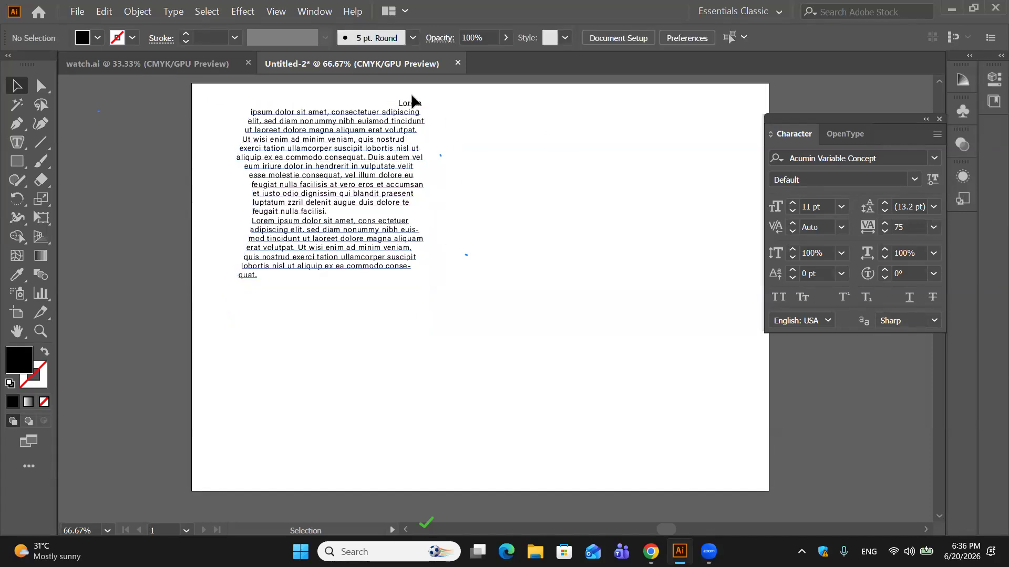
Step: Delete the custom-shaped area text from the artboard and look over the available type tool variants
click(388, 255)
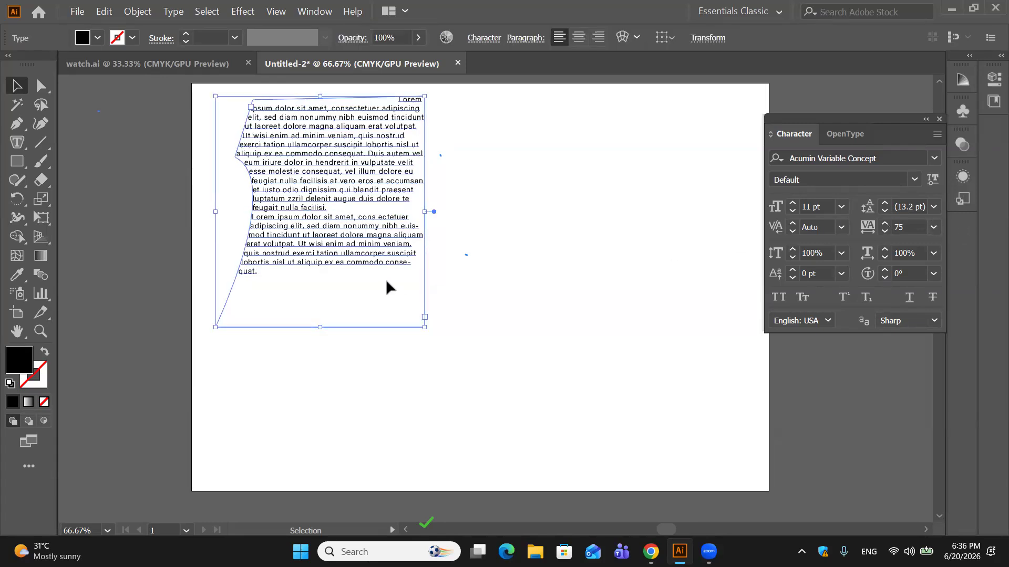
key(Delete)
click(12, 149)
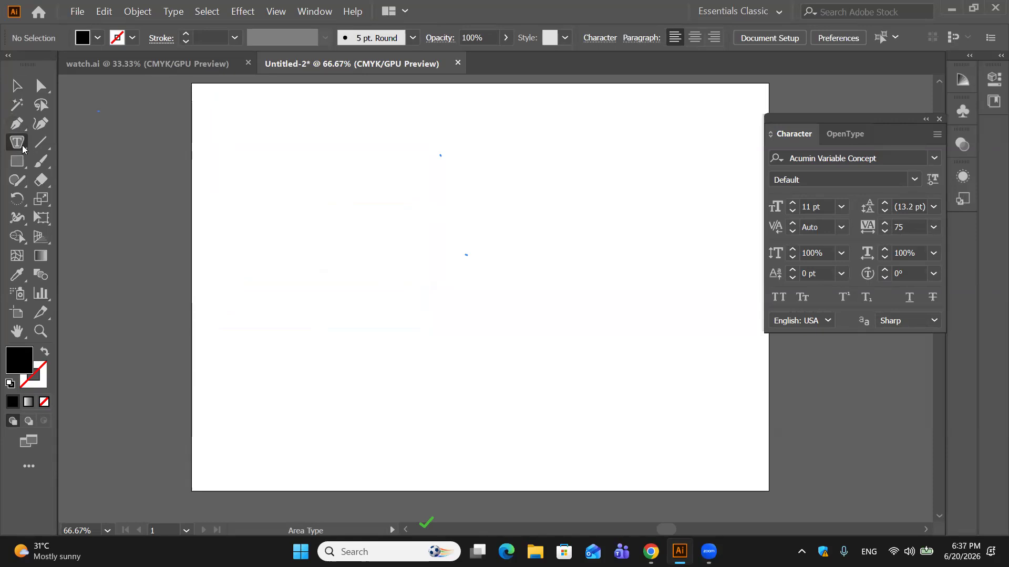
click(22, 150)
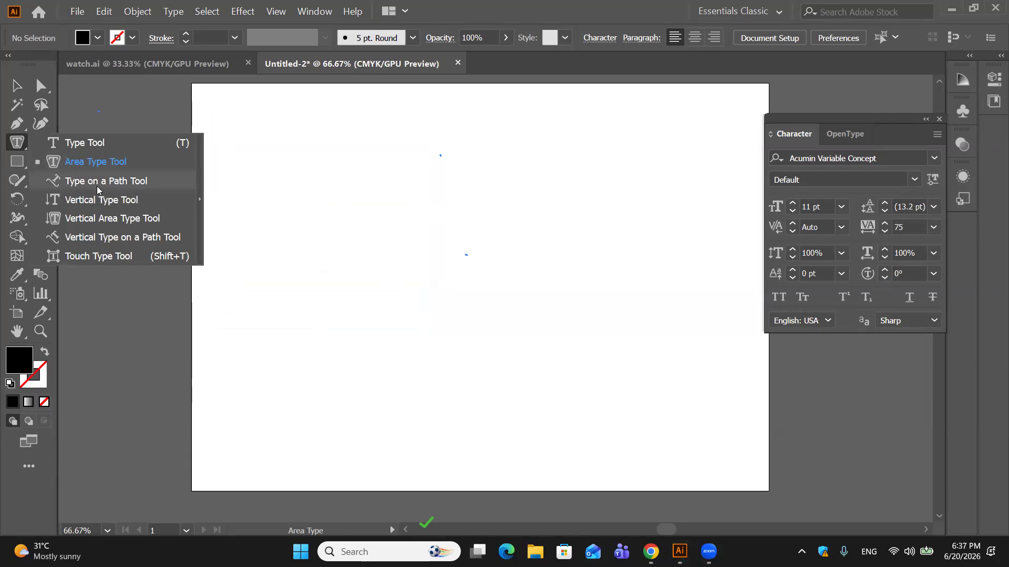
click(15, 169)
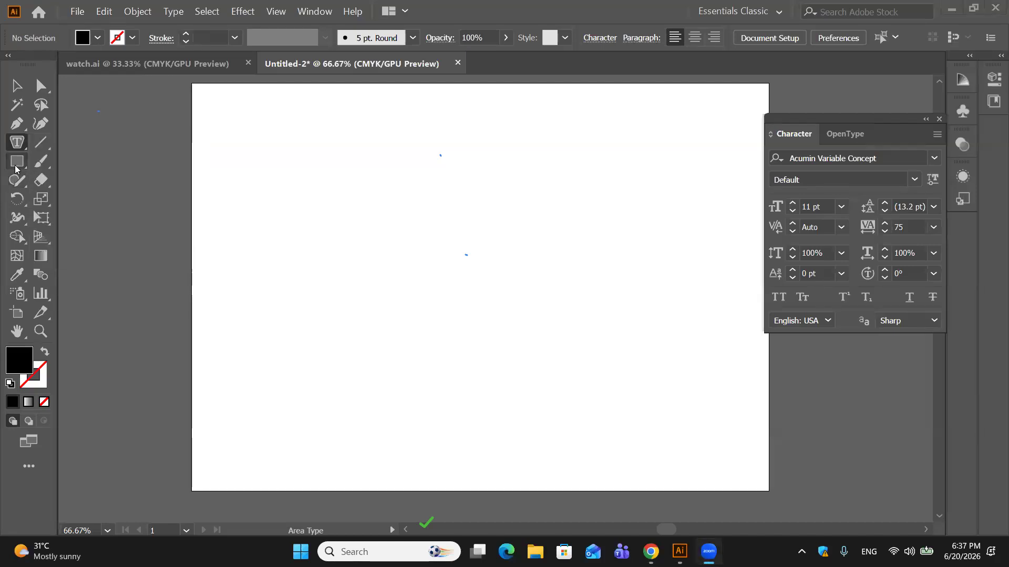
Step: Set up the Pen tool to draw with no fill and a solid black stroke
click(16, 124)
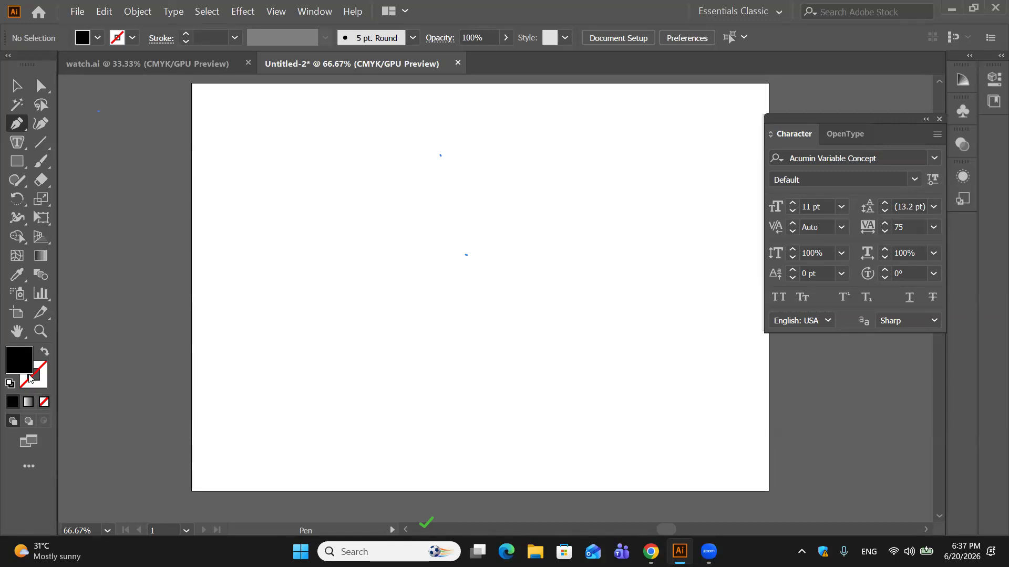
click(43, 401)
key(comma)
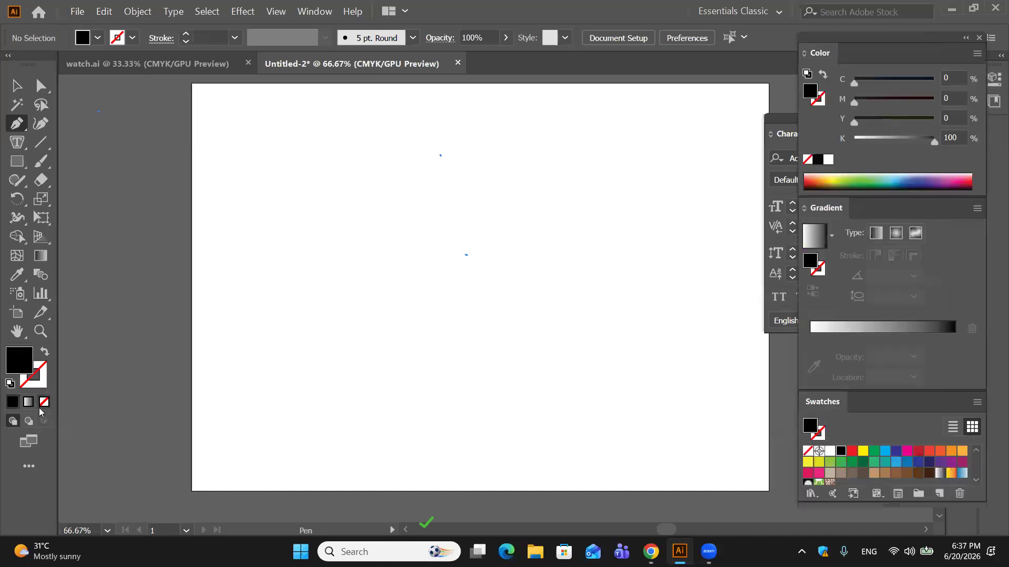
click(43, 402)
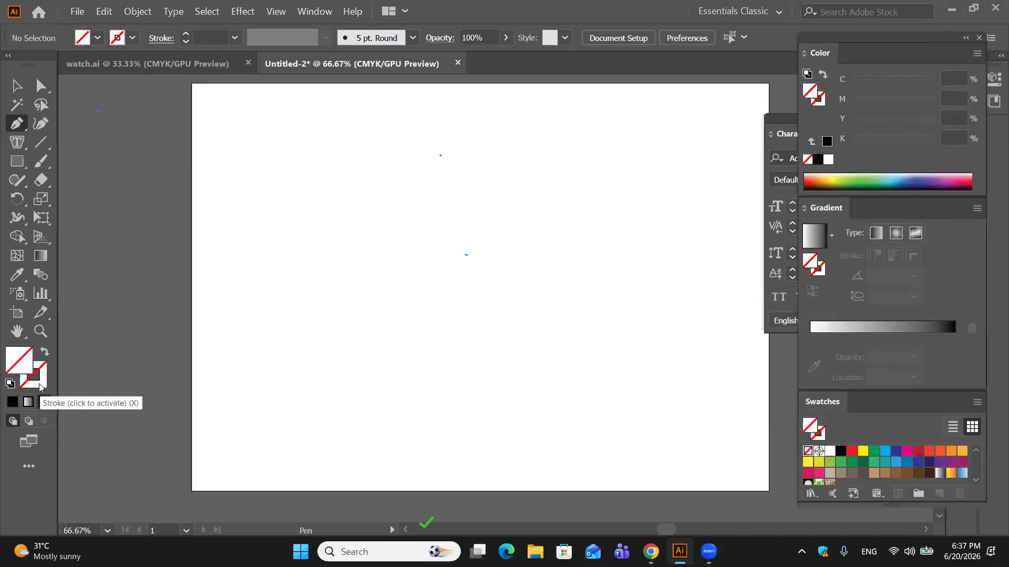
click(11, 400)
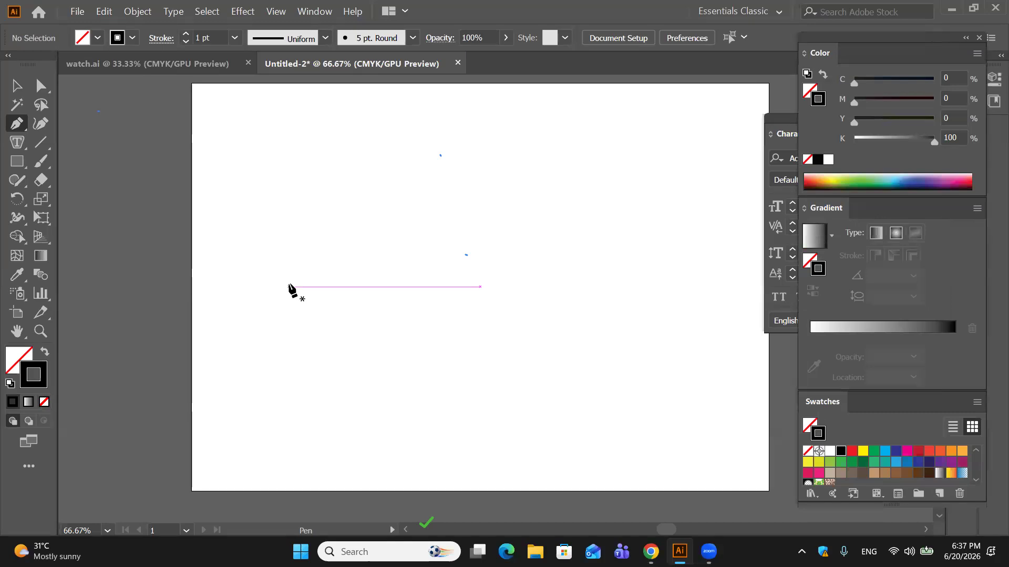
Step: Draw an open S-shaped curve rising rightward, with its middle anchor at about X 96, Y 72 mm and its end at about X 193, Y 31 mm
click(289, 283)
drag(379, 223, 484, 246)
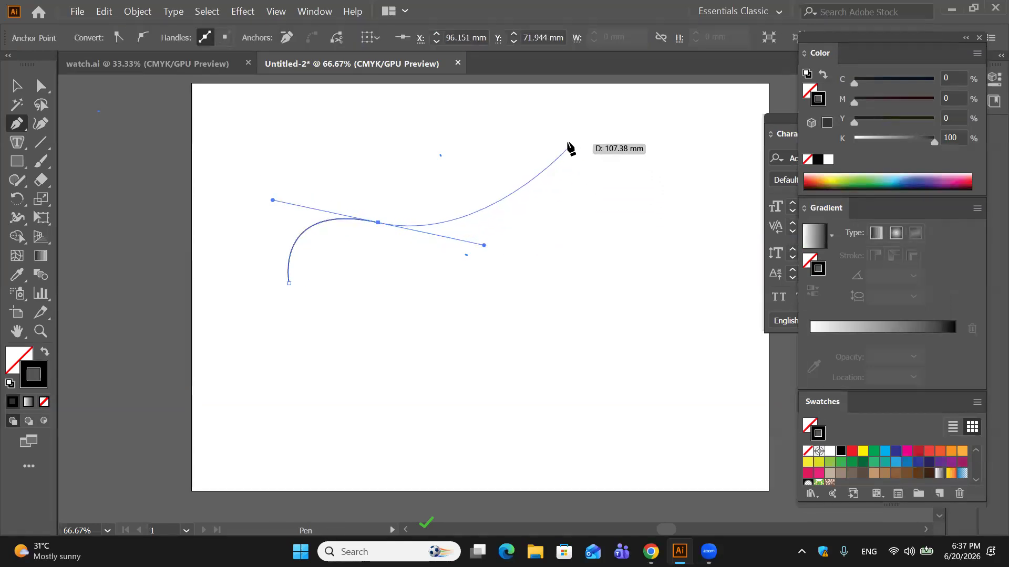
drag(568, 143, 572, 110)
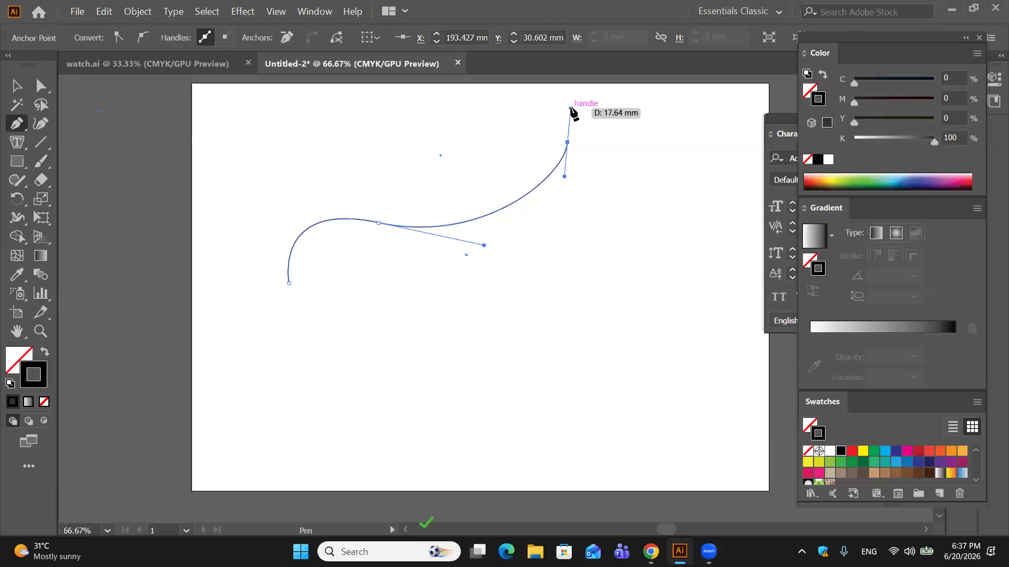
click(13, 82)
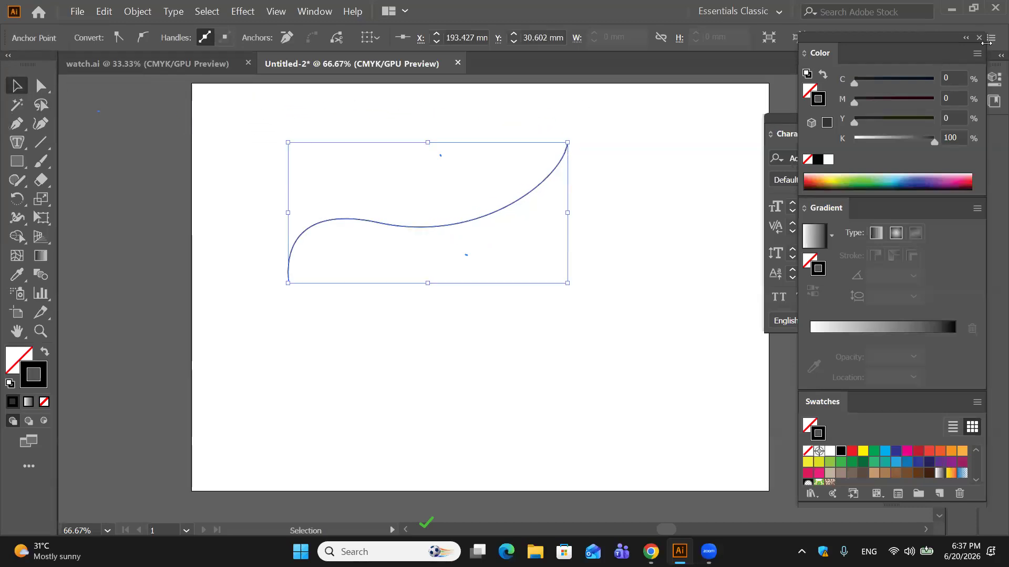
click(979, 37)
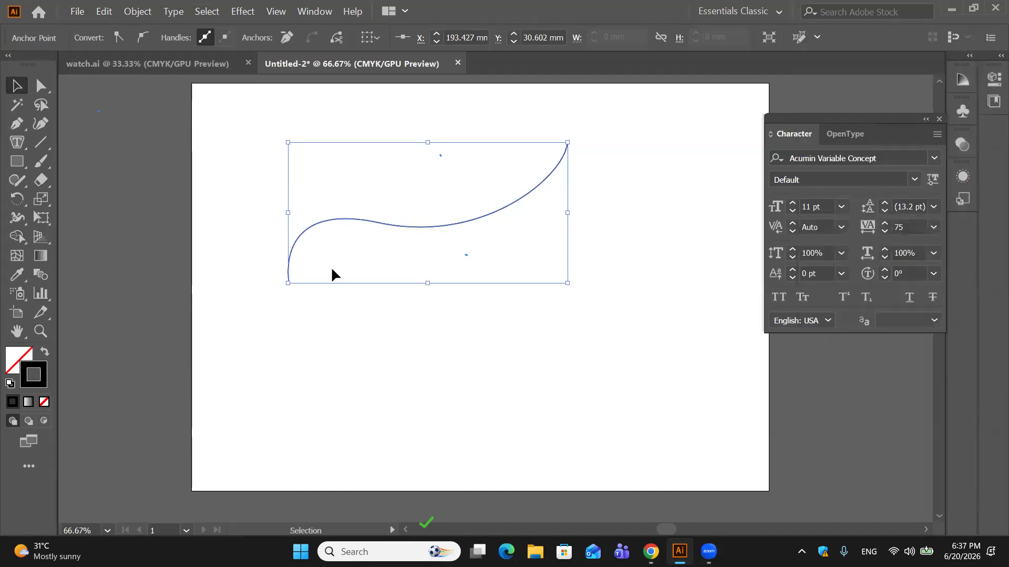
Step: Open the list of type tool variants
click(17, 144)
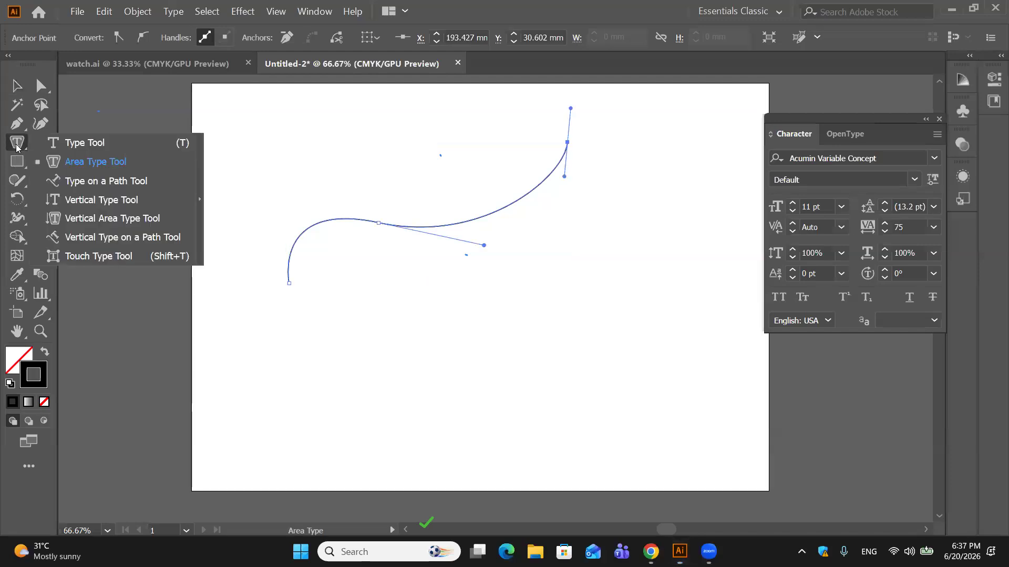
Step: Place horizontal type along the S-shaped curve with the Type on a Path tool, keeping the placeholder text, and deselect it
click(64, 181)
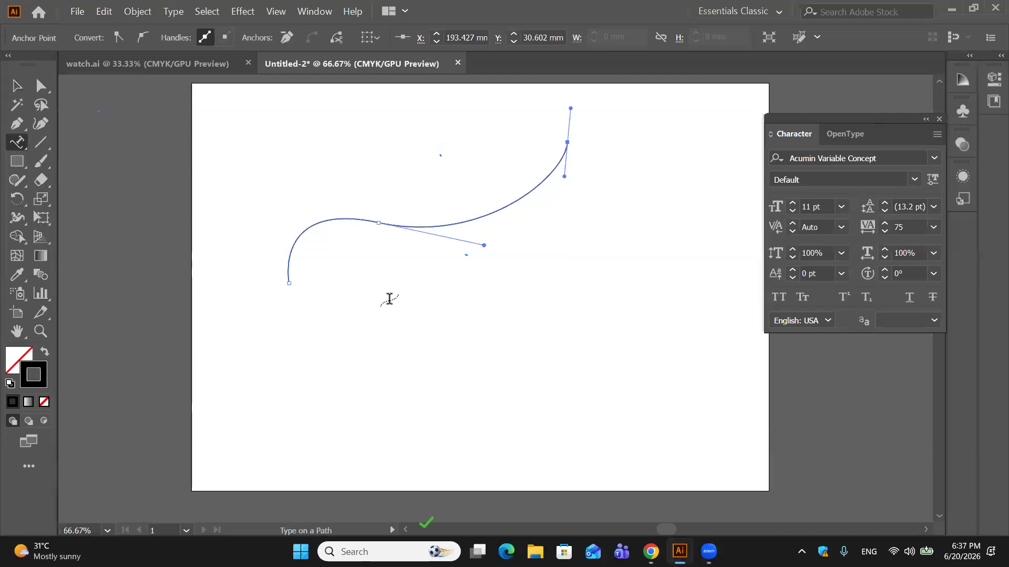
click(287, 274)
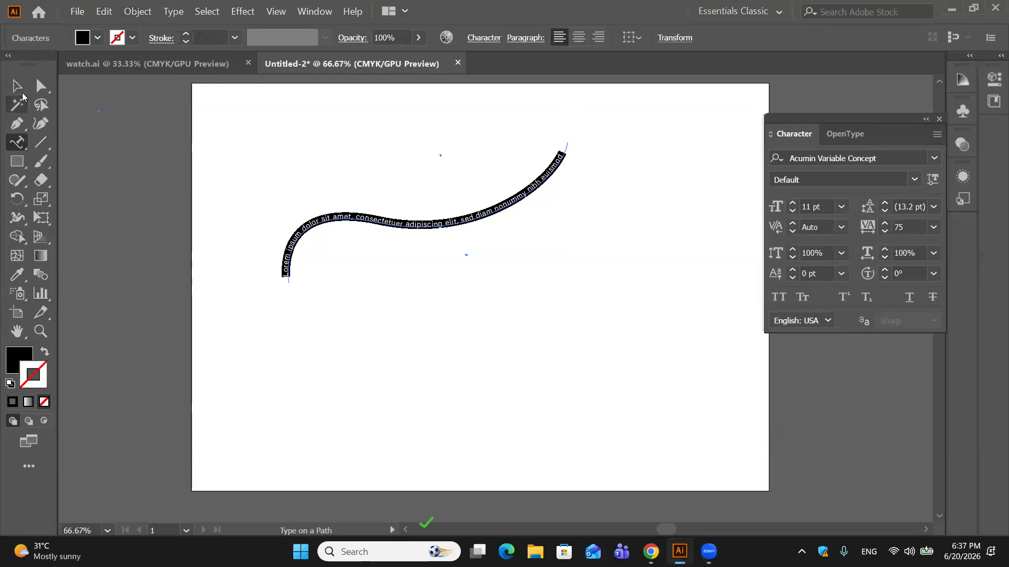
key(Escape)
click(224, 159)
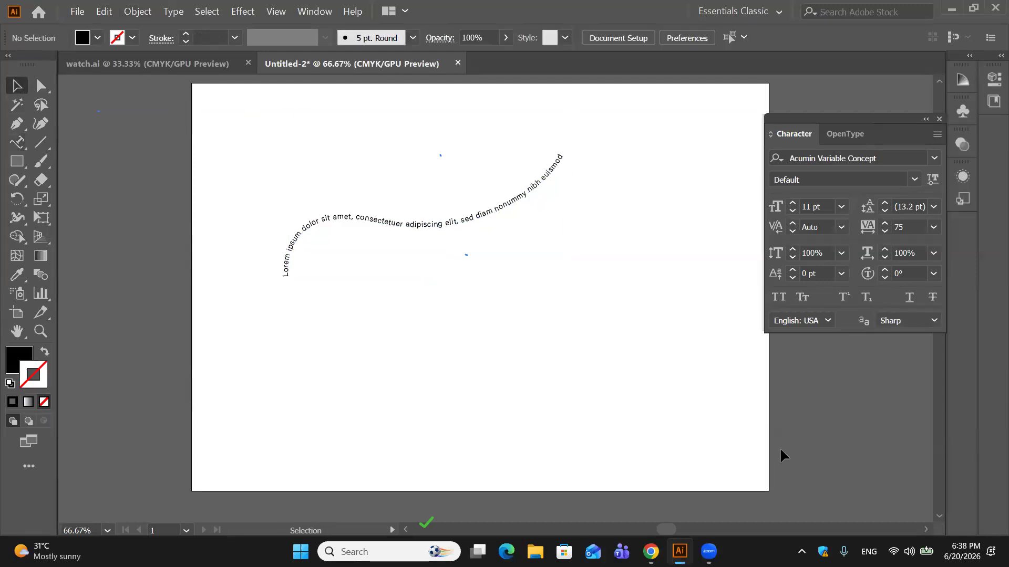
Step: Set the tracking of the path text to 0
click(933, 227)
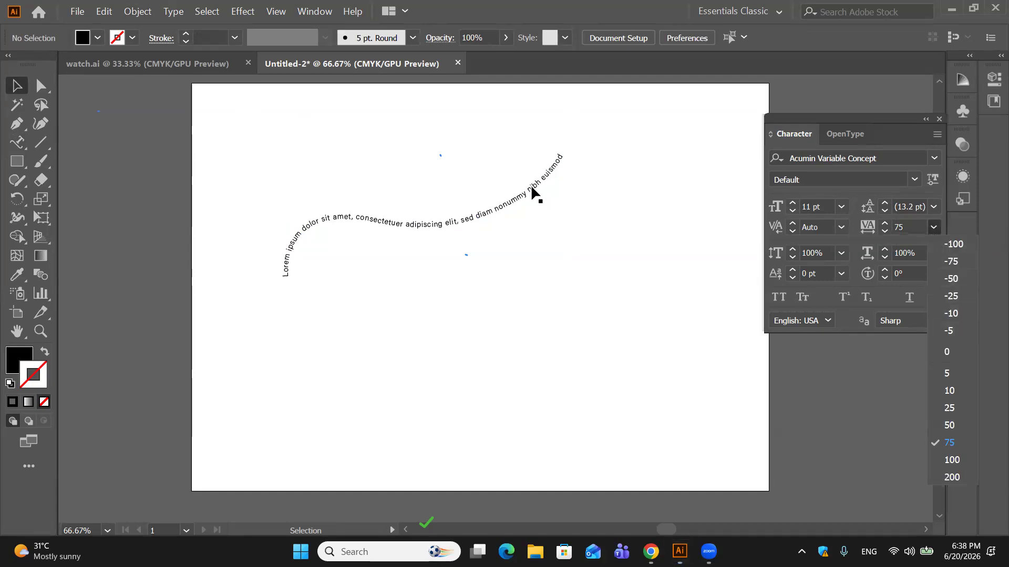
click(535, 184)
click(937, 225)
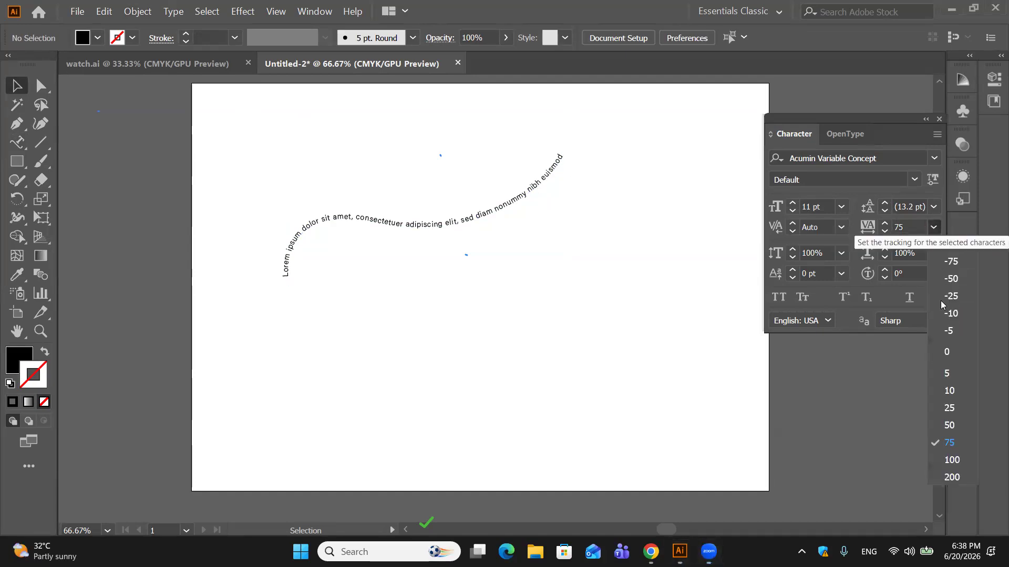
click(949, 346)
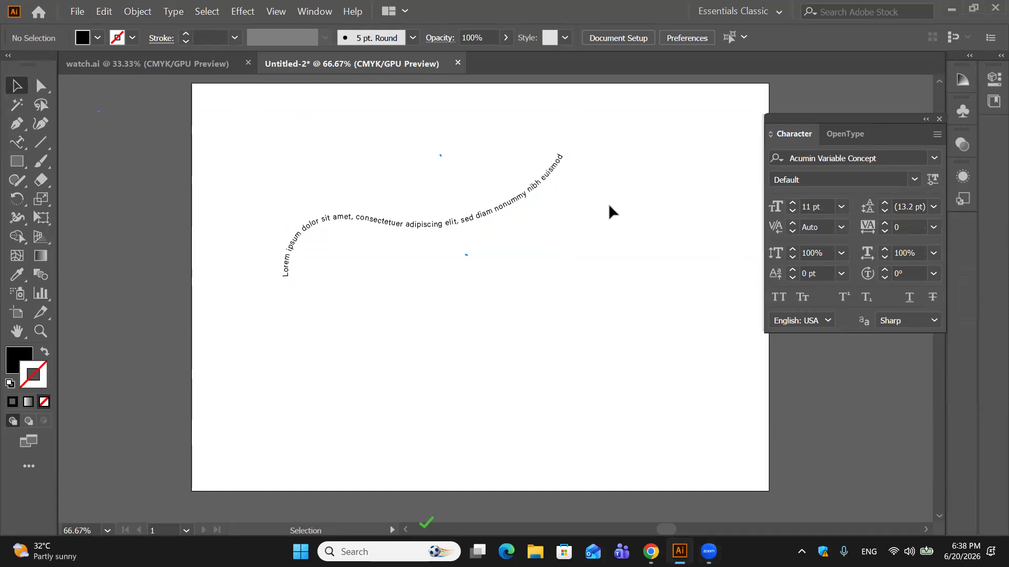
click(535, 186)
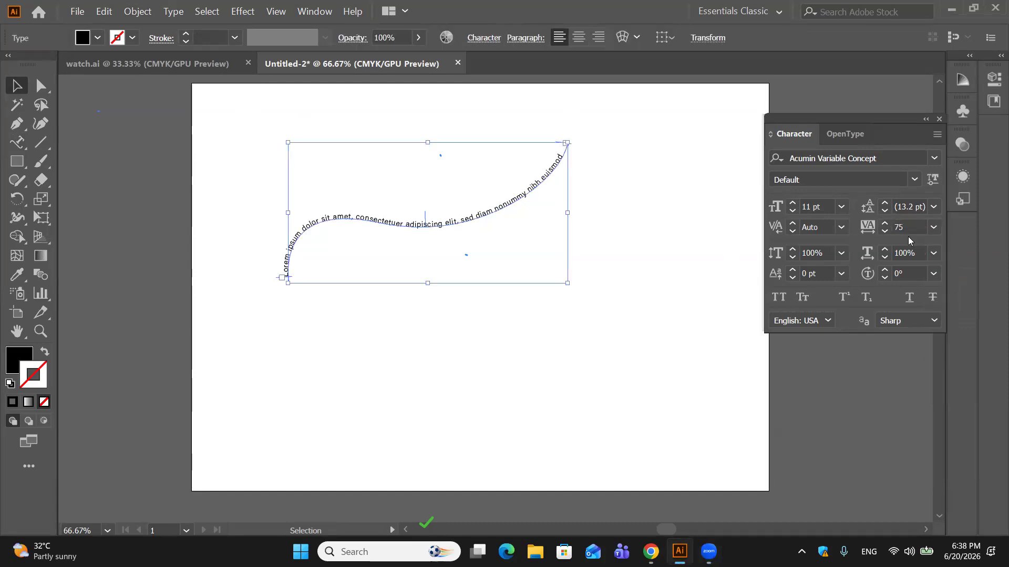
click(935, 226)
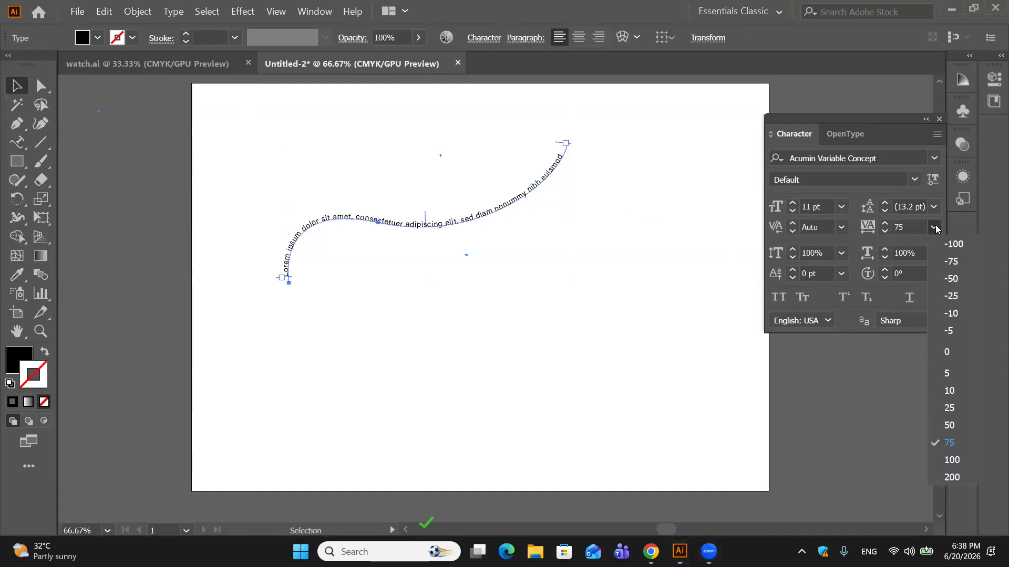
click(946, 351)
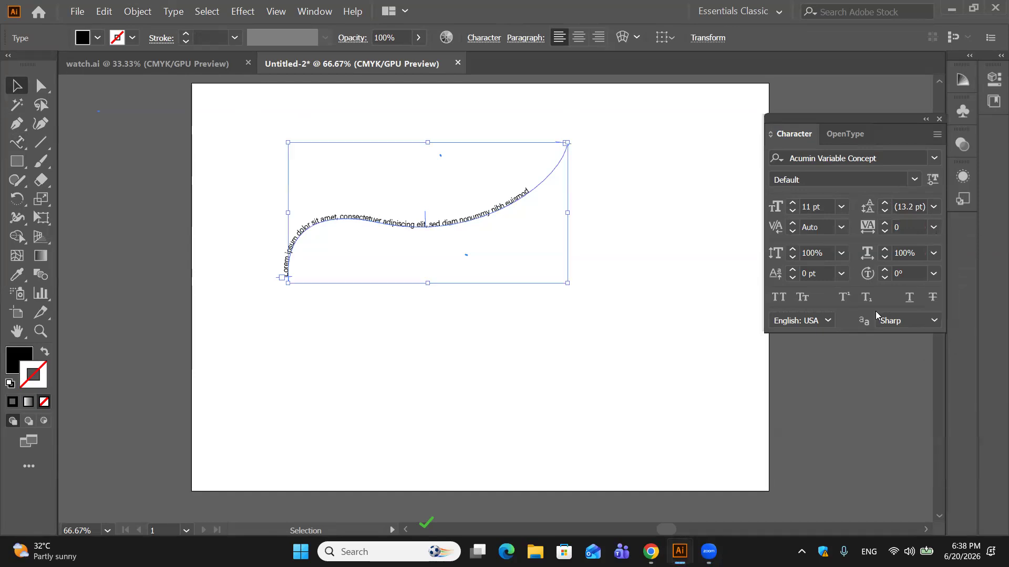
Step: Set the font size of the path text to 21 pt and deselect it
click(841, 208)
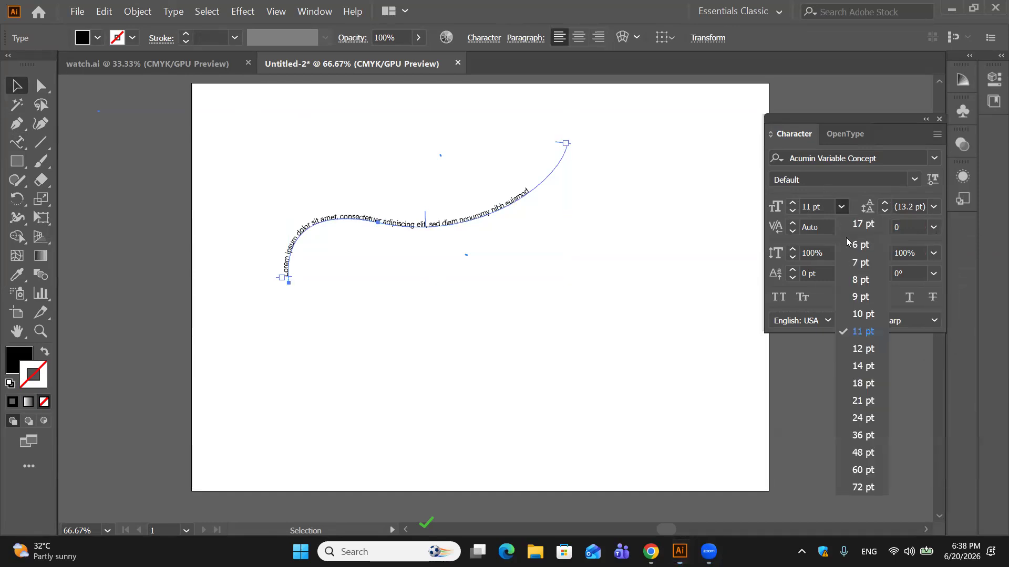
click(865, 401)
click(605, 154)
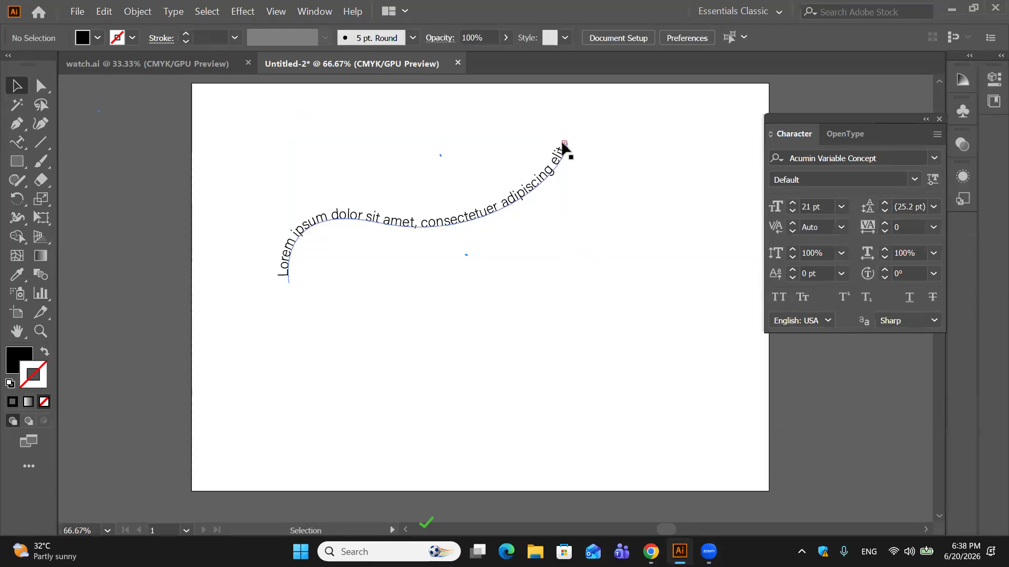
Step: Move the path text down and slightly right on the artboard and delete it
click(564, 142)
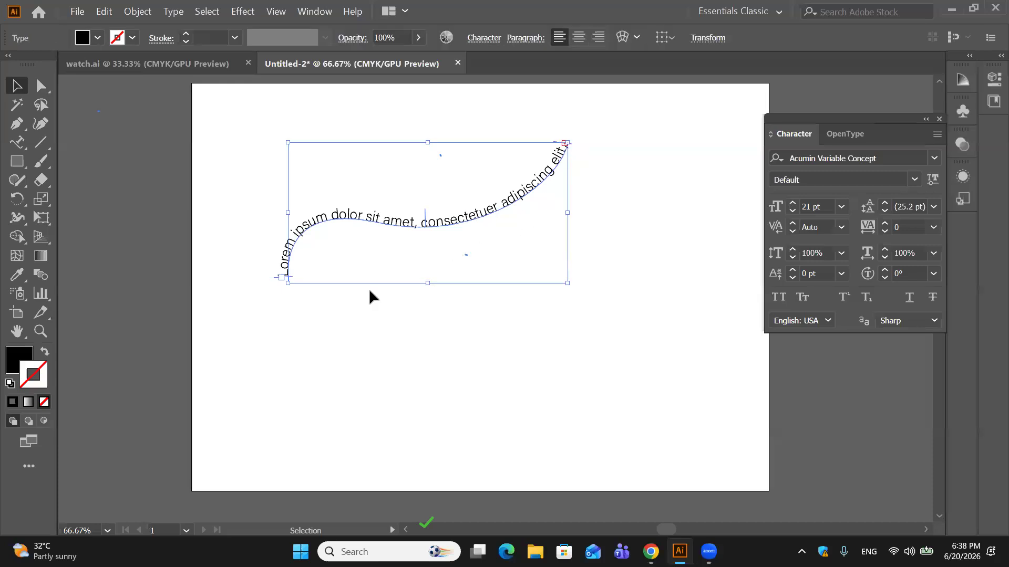
click(586, 164)
click(565, 147)
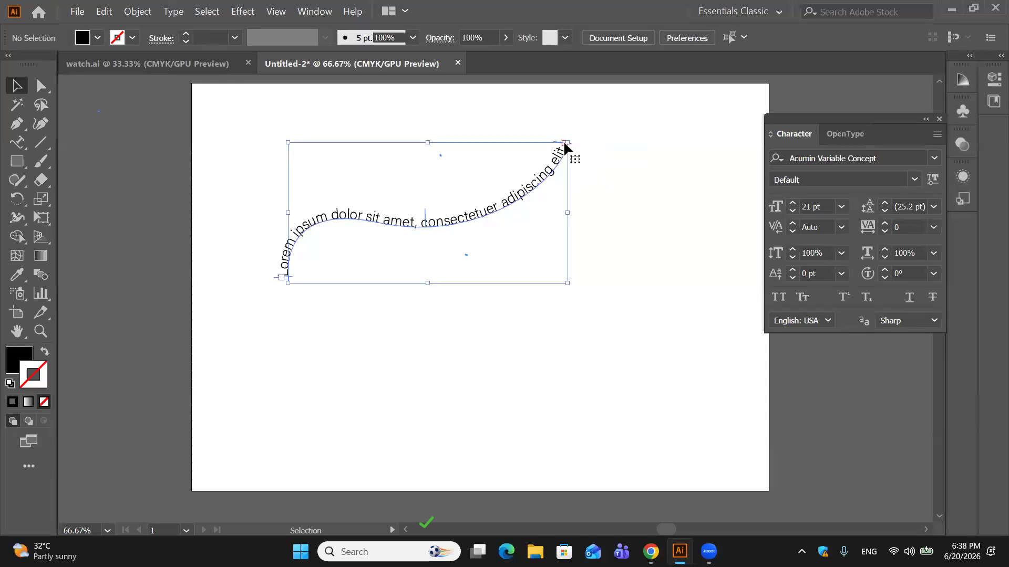
click(383, 252)
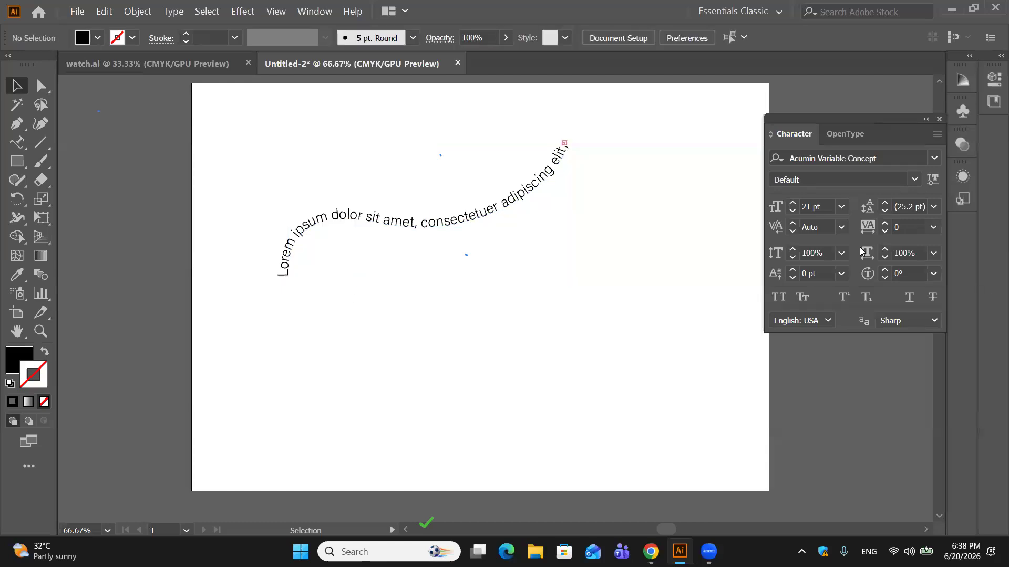
drag(583, 133, 626, 239)
click(626, 185)
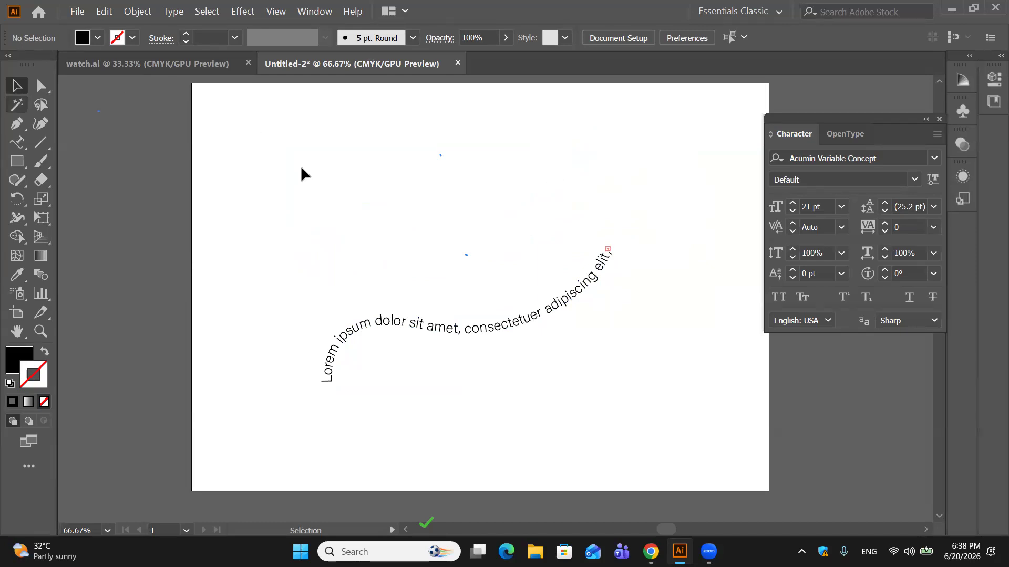
click(491, 328)
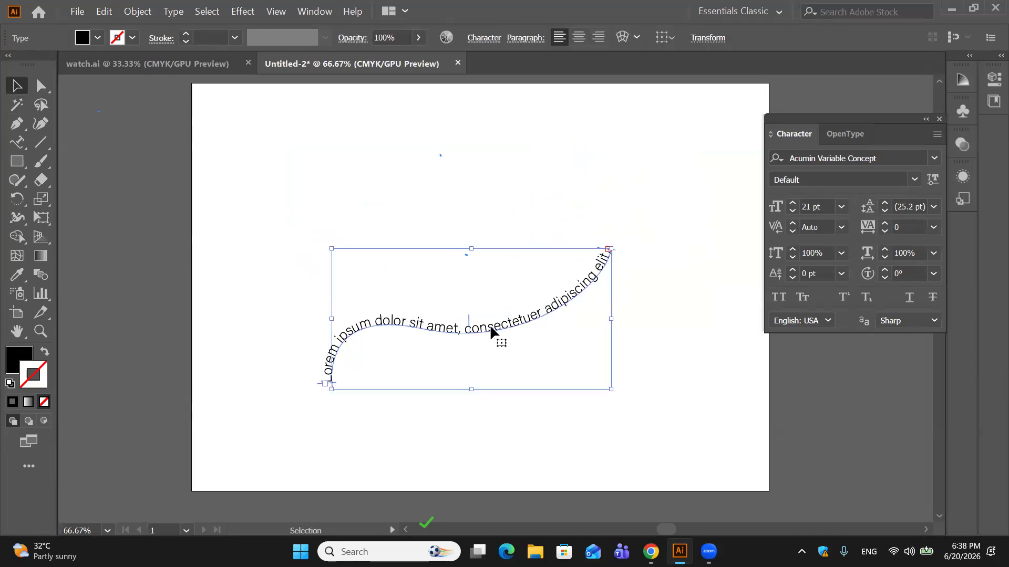
key(Delete)
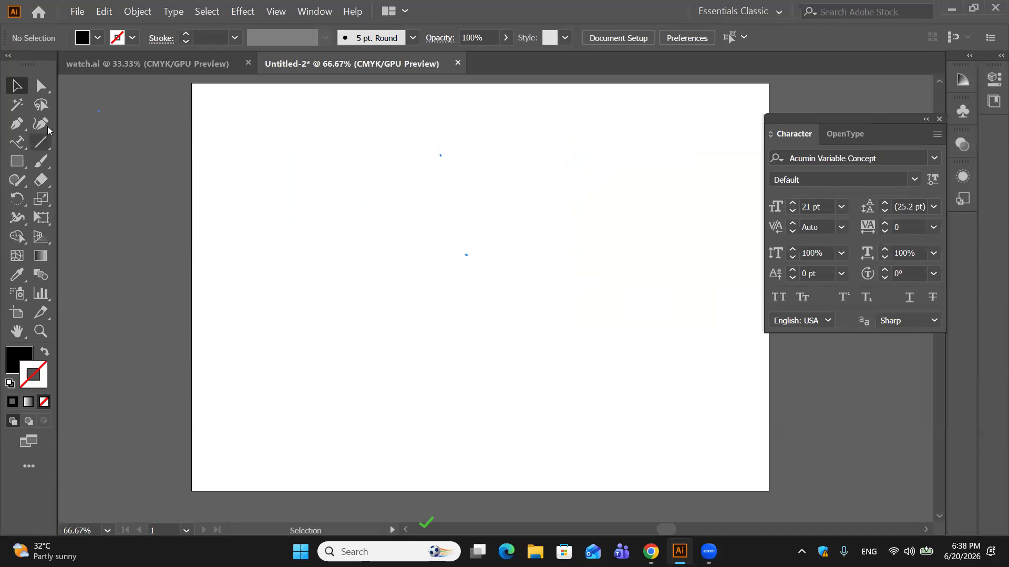
Step: Add vertical point text reading "fb.c.c.cblkf." in the upper-left area of the artboard with the Vertical Type tool
click(23, 148)
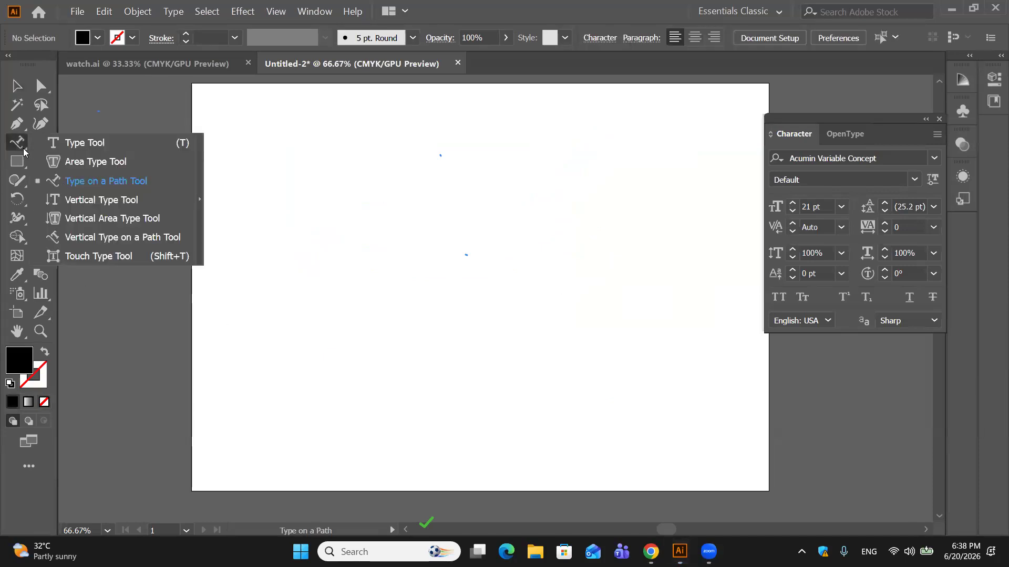
click(80, 204)
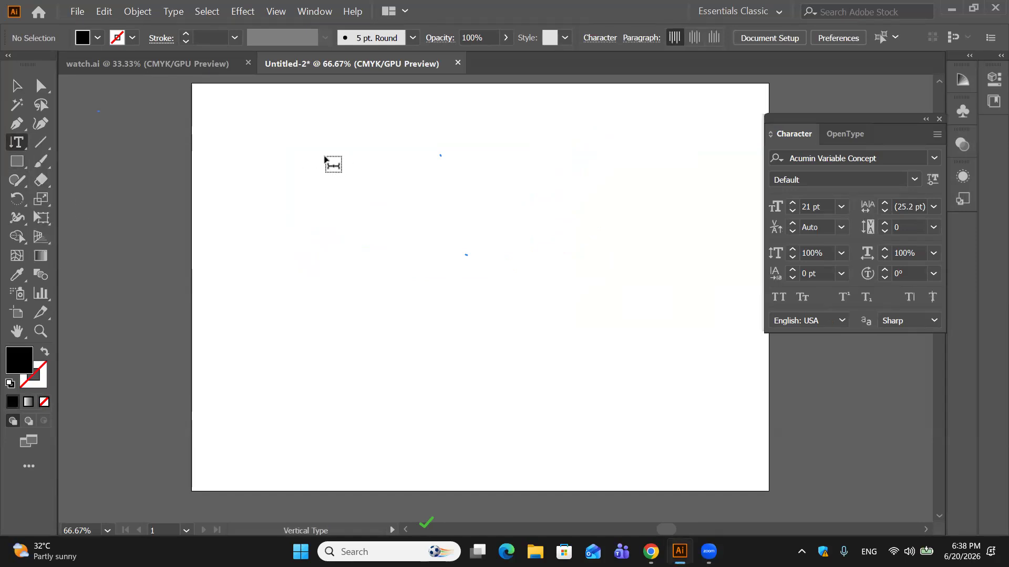
click(316, 153)
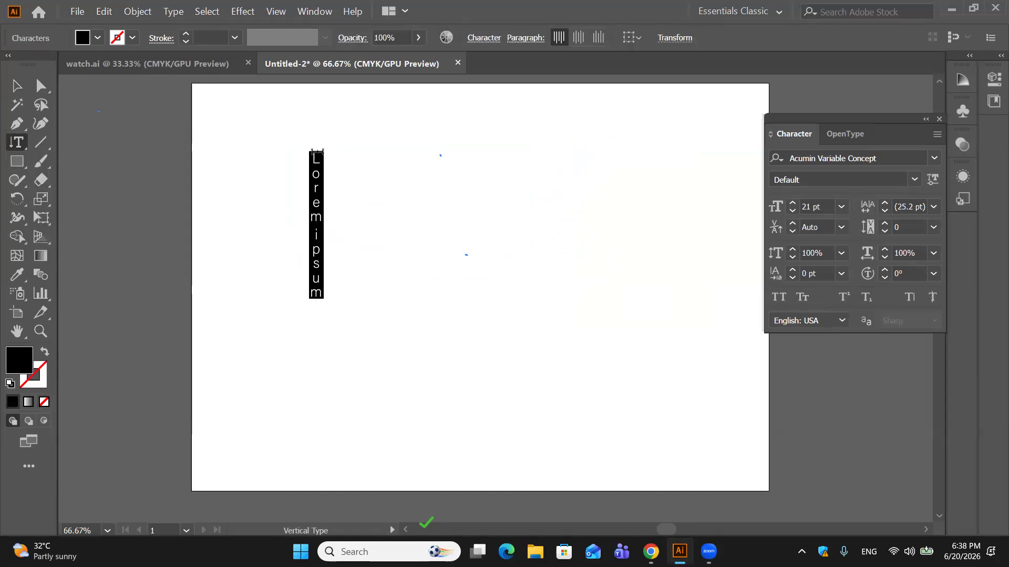
text(fb.c.c.cblkf.)
key(alt+c)
key(alt+space)
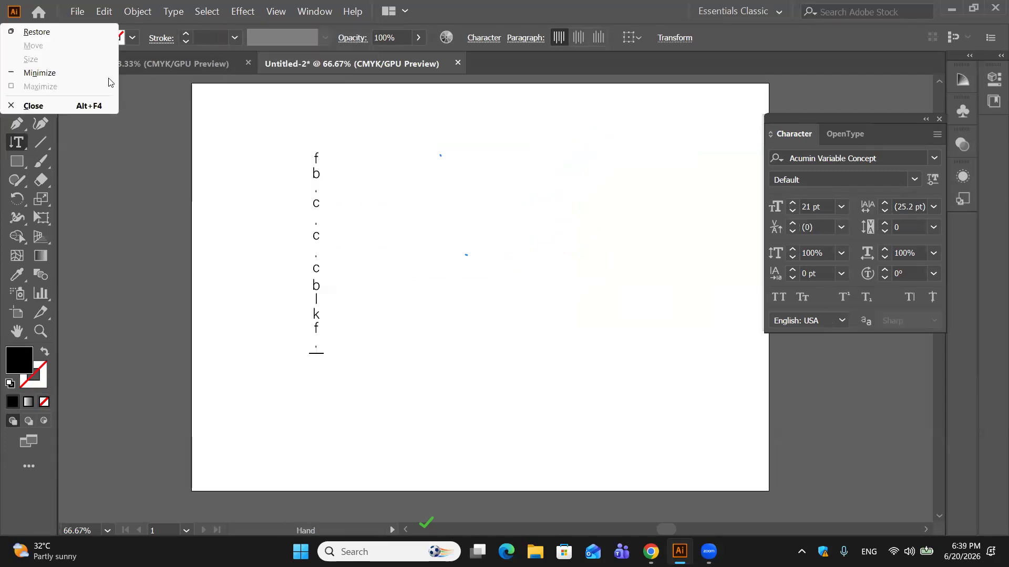
click(120, 279)
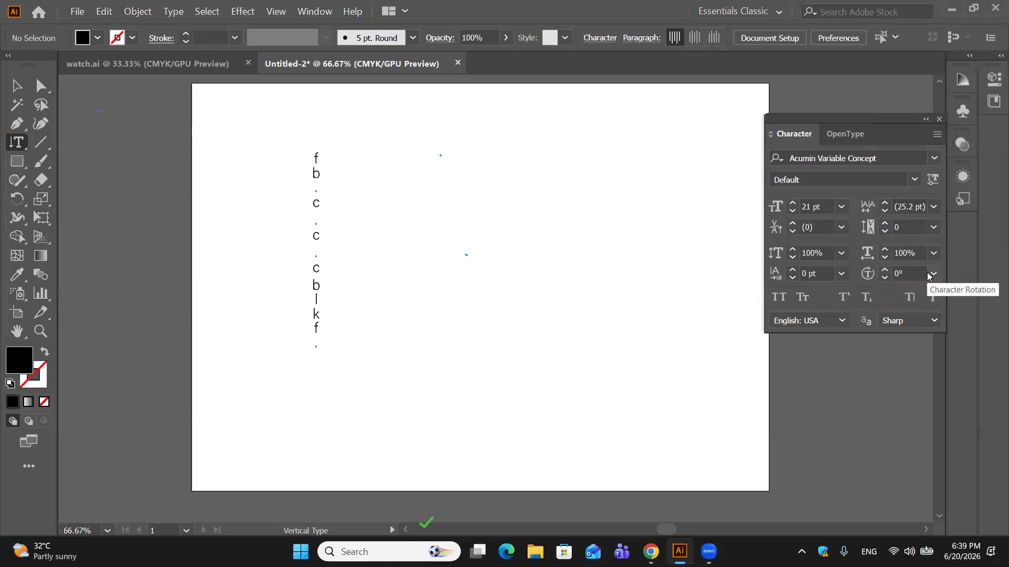
Step: Set the vertical text's baseline shift to 12 pt and keep its character rotation at 0°
click(842, 274)
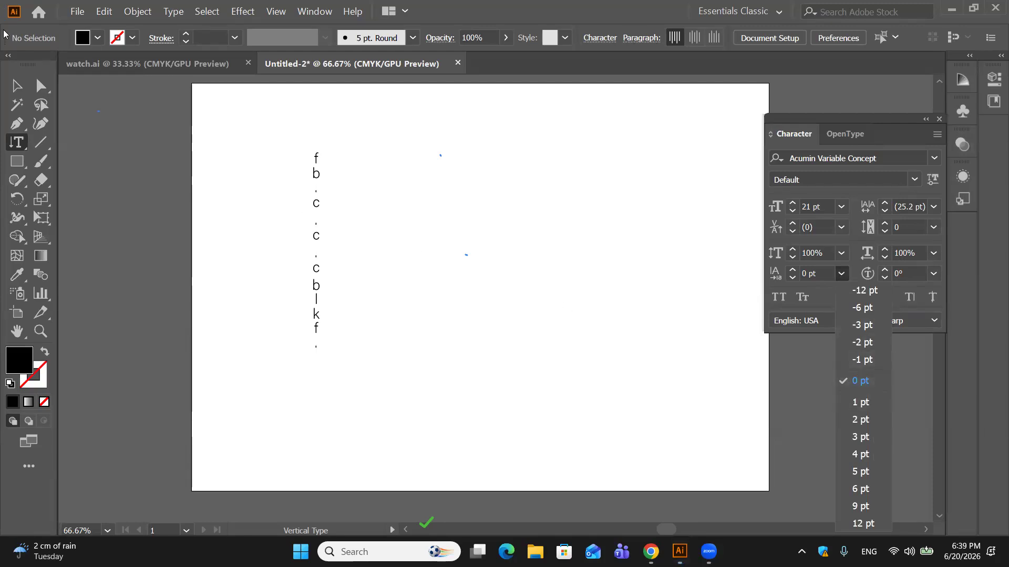
click(14, 87)
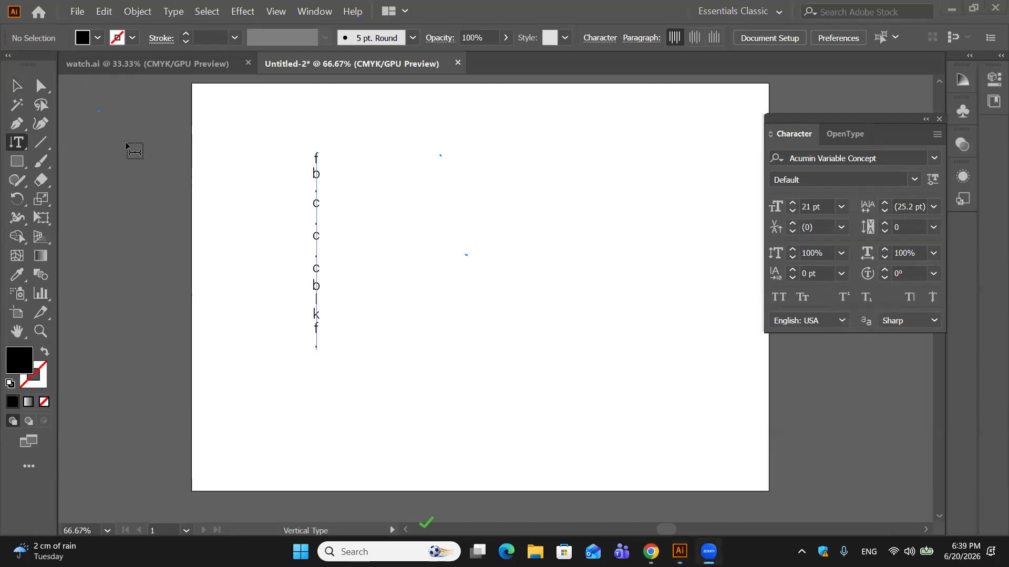
click(16, 86)
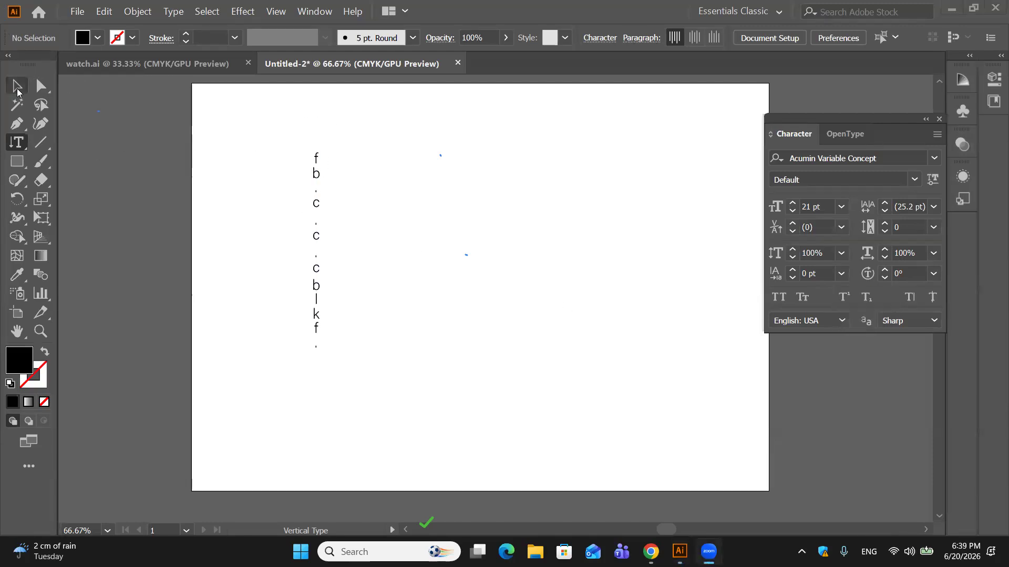
click(315, 171)
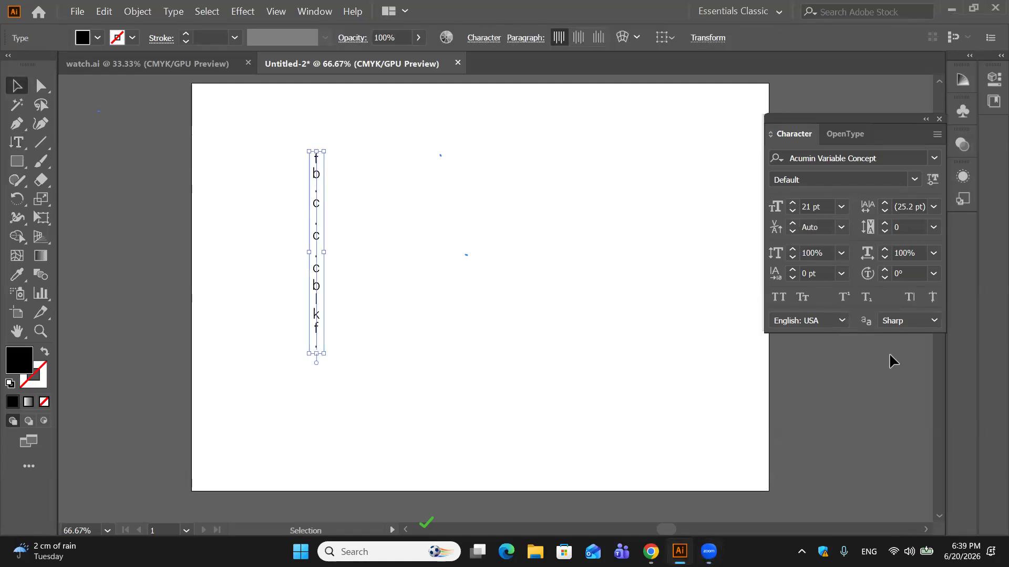
click(844, 273)
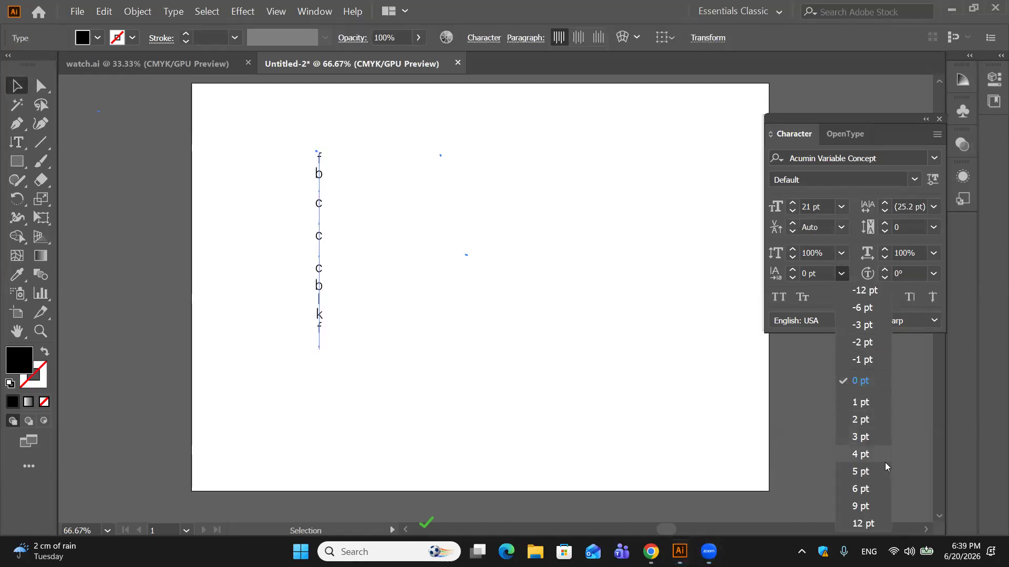
click(884, 521)
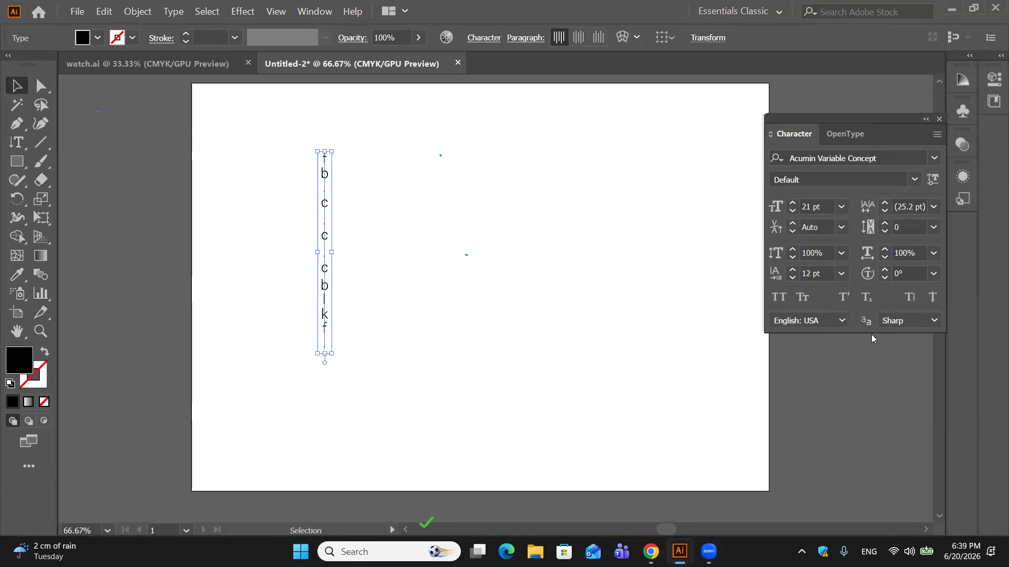
click(932, 276)
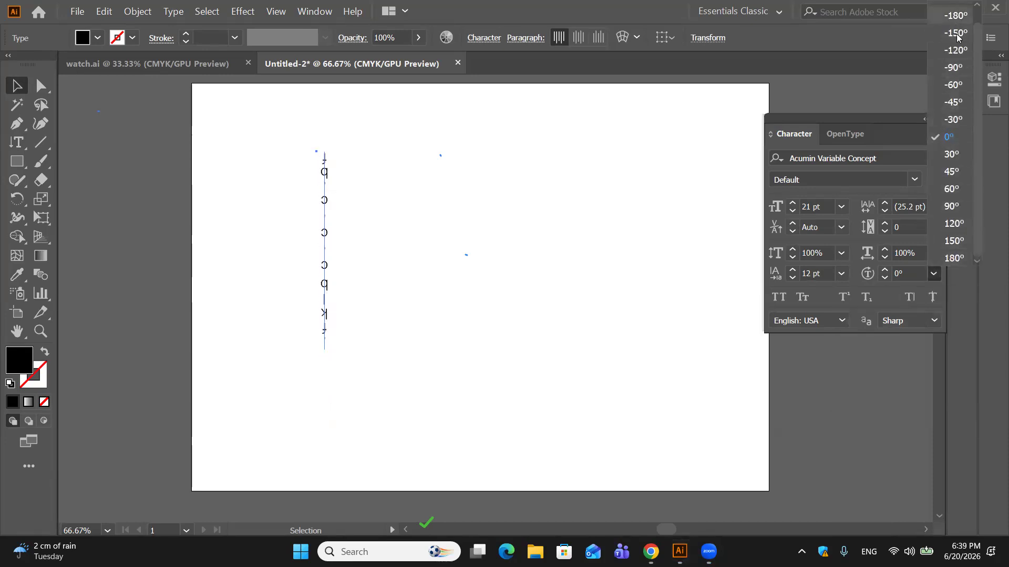
click(970, 137)
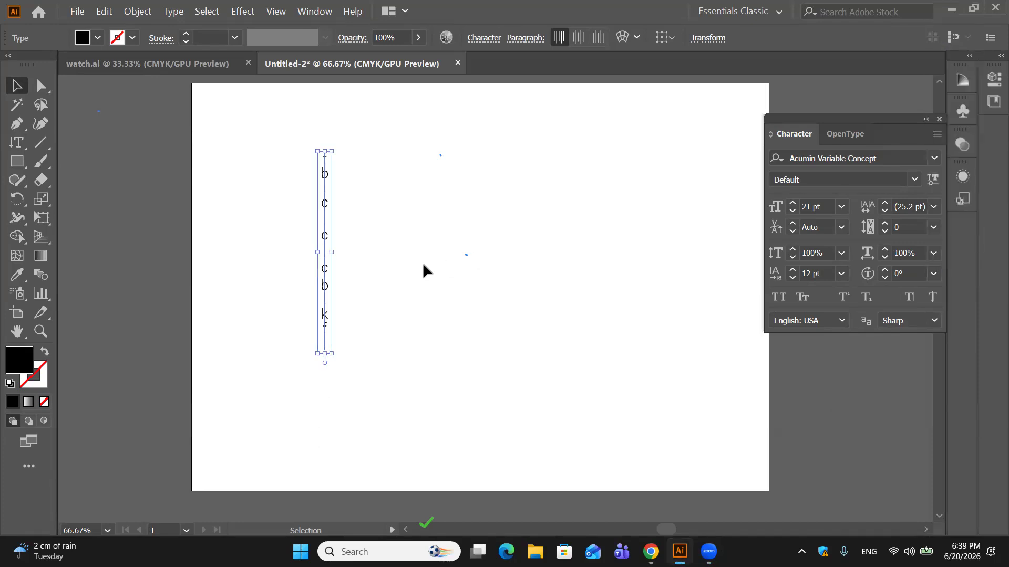
Step: Delete the vertical text and reset the baseline shift to 0 pt
key(Delete)
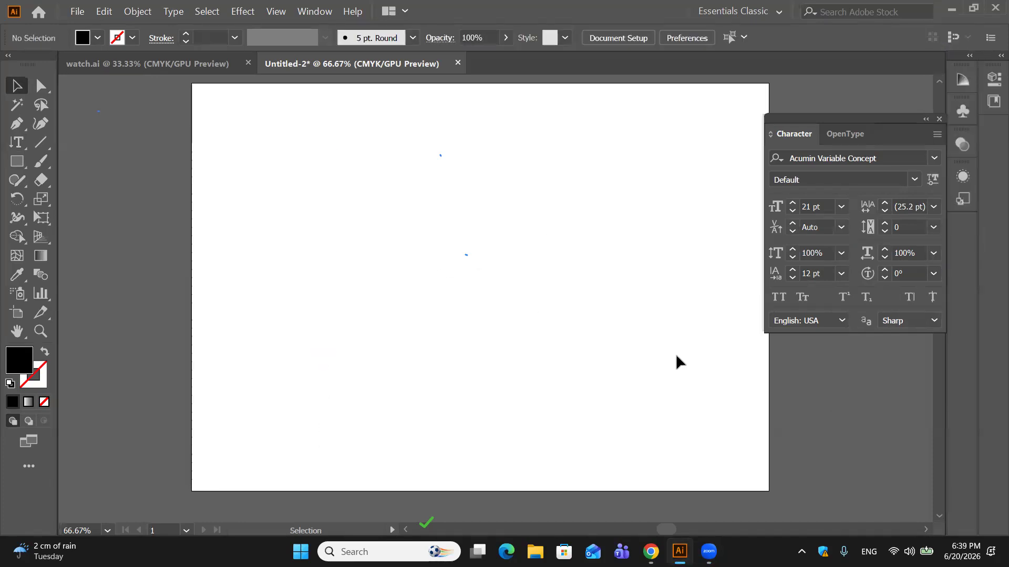
click(841, 274)
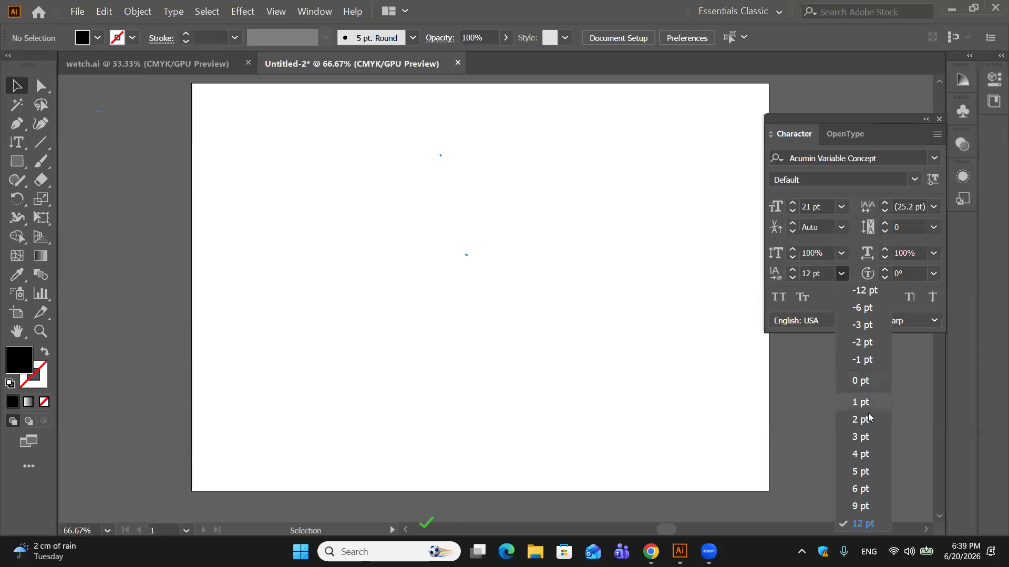
click(860, 380)
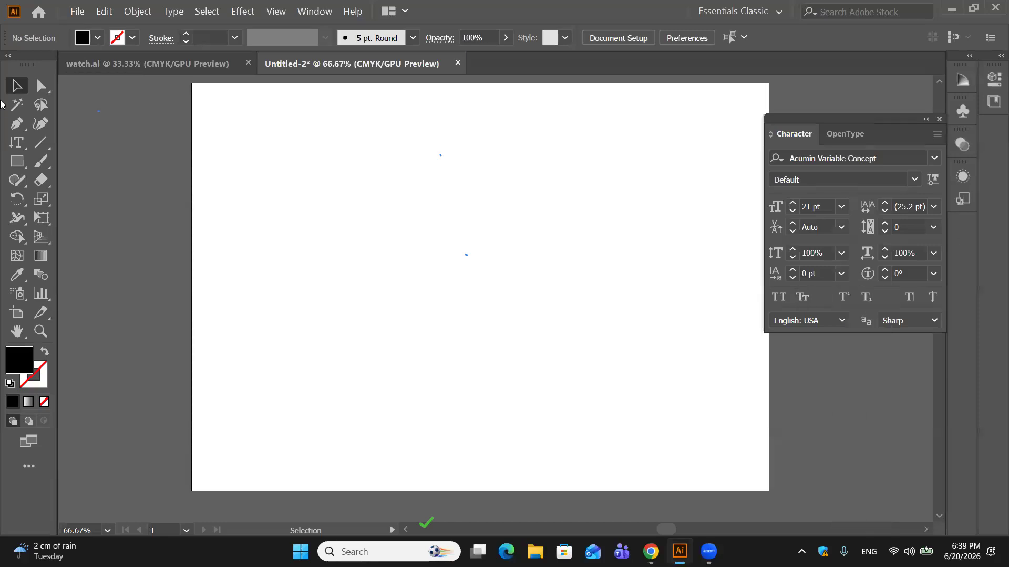
Step: Try to start vertical area type on the empty artboard with the Vertical Area Type tool
click(27, 150)
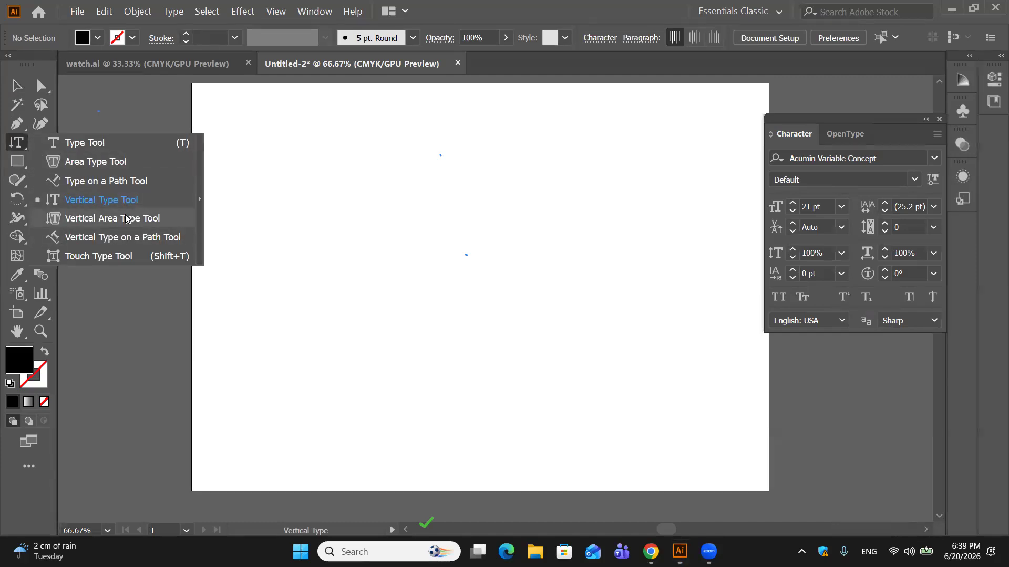
click(126, 219)
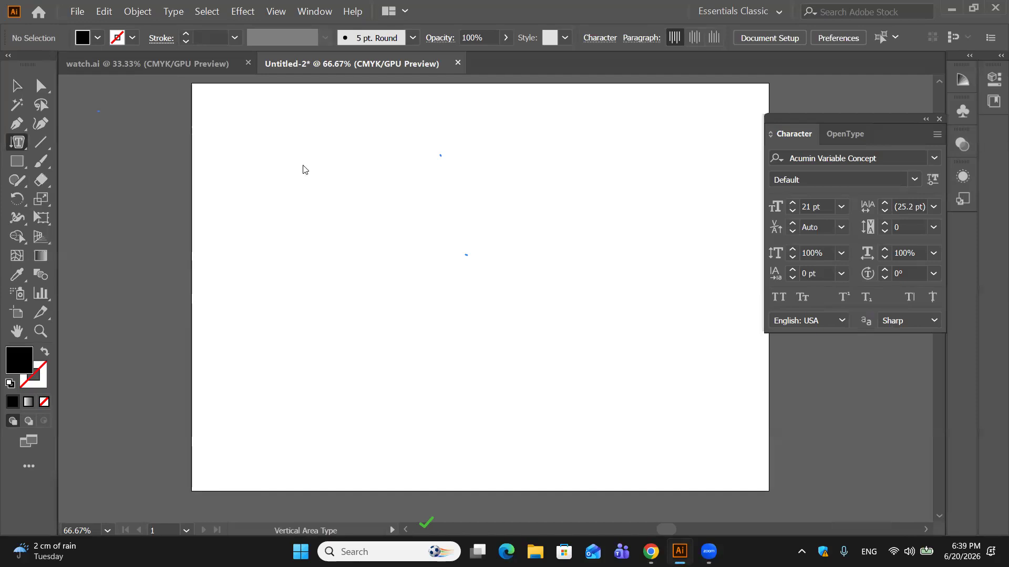
click(305, 169)
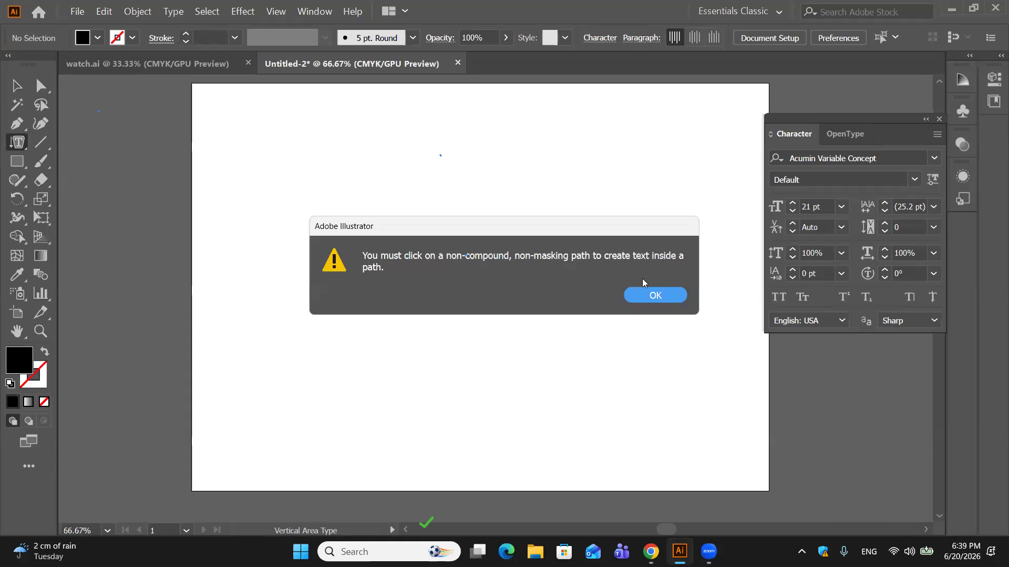
click(646, 294)
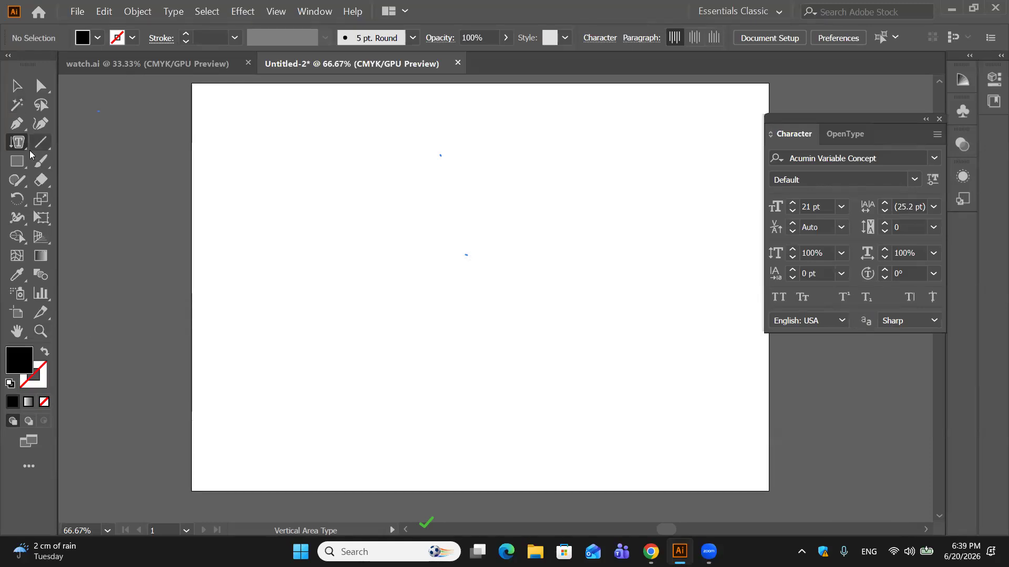
Step: Draw a black rectangle in the upper-left area of the artboard and convert it to vertical area type with placeholder text
click(22, 163)
drag(298, 147, 471, 291)
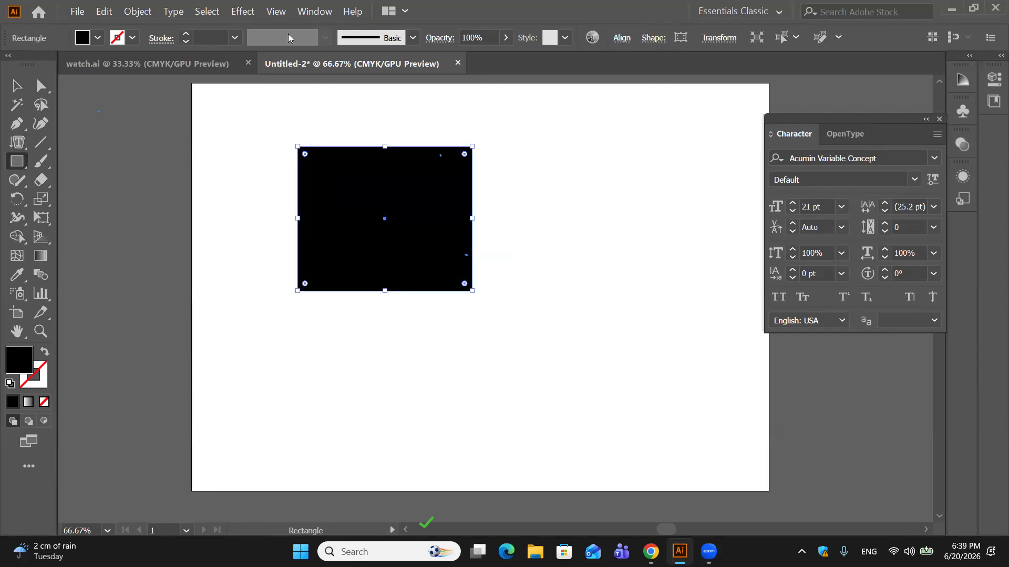
drag(25, 148, 105, 217)
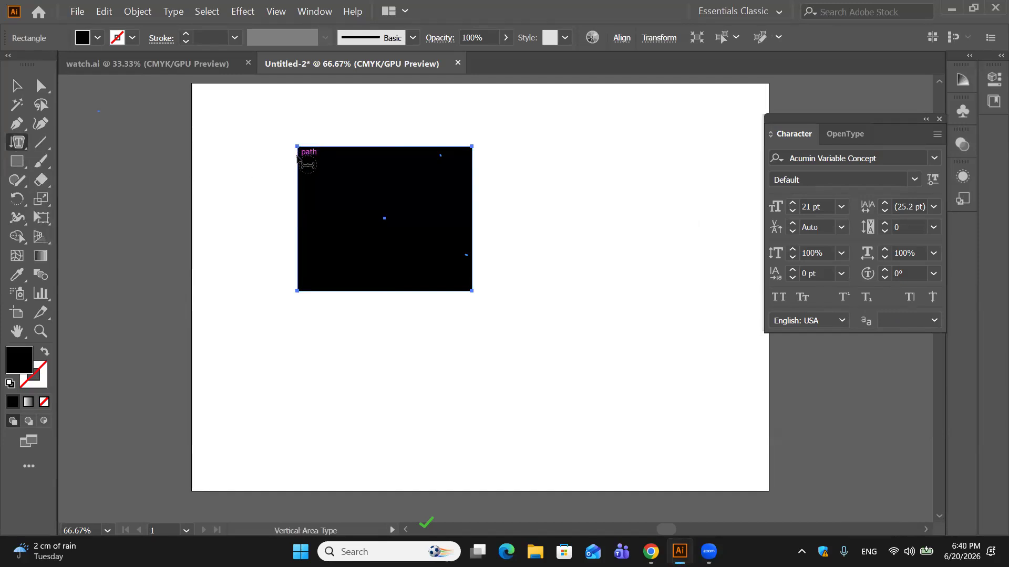
click(298, 158)
key(Escape)
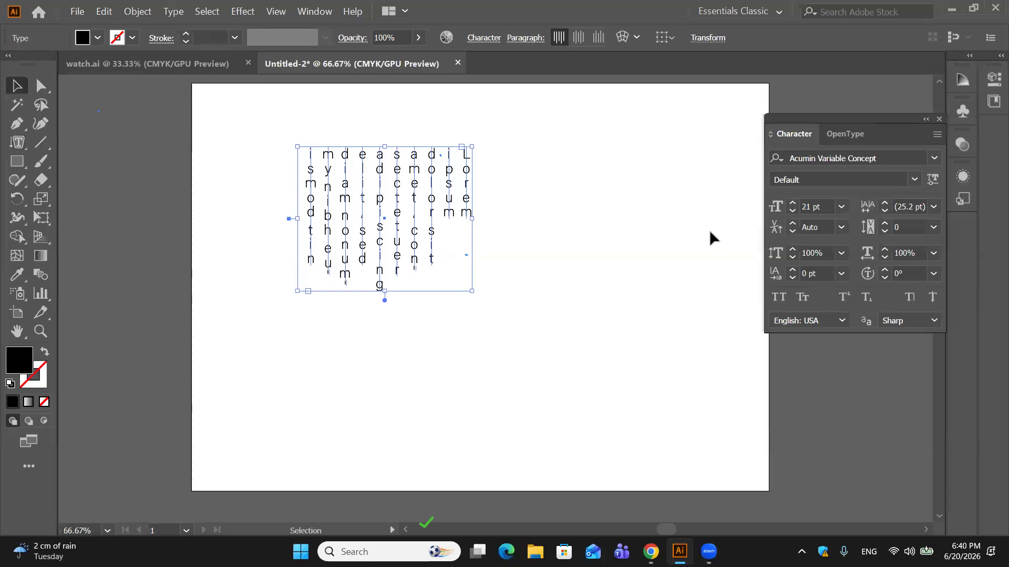
Step: Move the vertical area text up and left on the artboard and delete it
click(633, 216)
drag(461, 208, 366, 181)
click(554, 205)
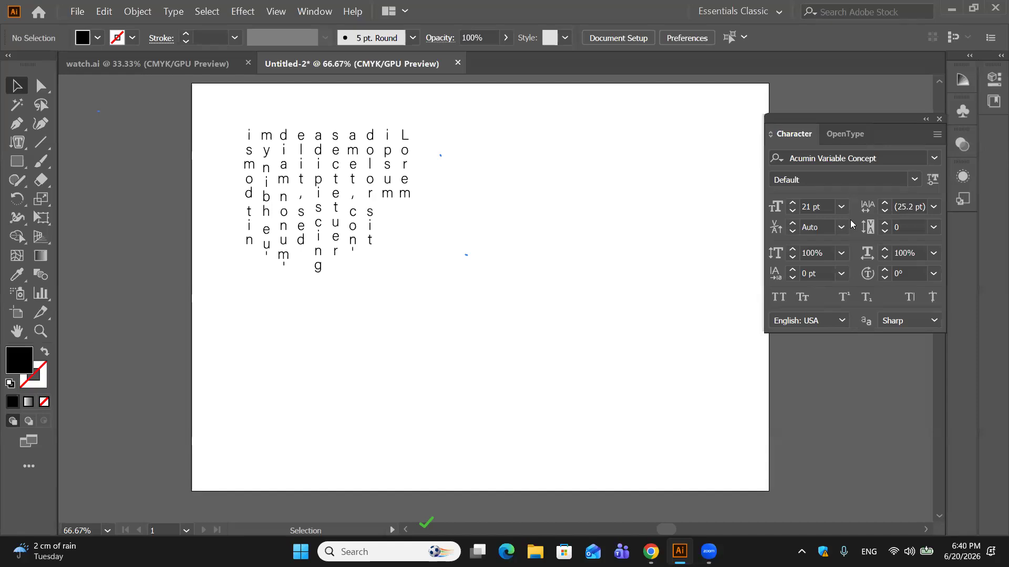
click(367, 197)
key(Delete)
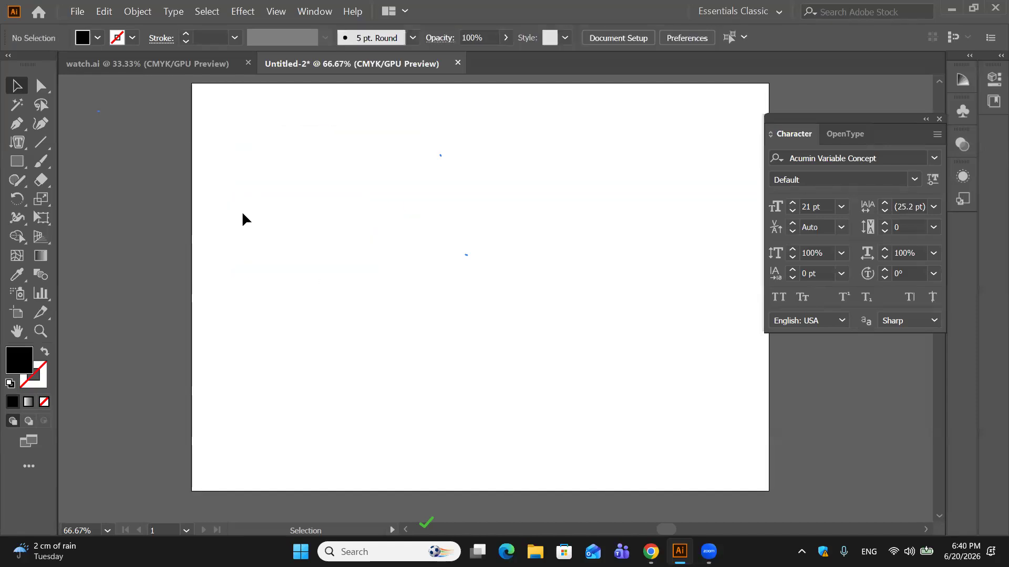
Step: Draw an open S-shaped path with the Pen tool, rising from the artboard's lower left to its upper right
click(19, 146)
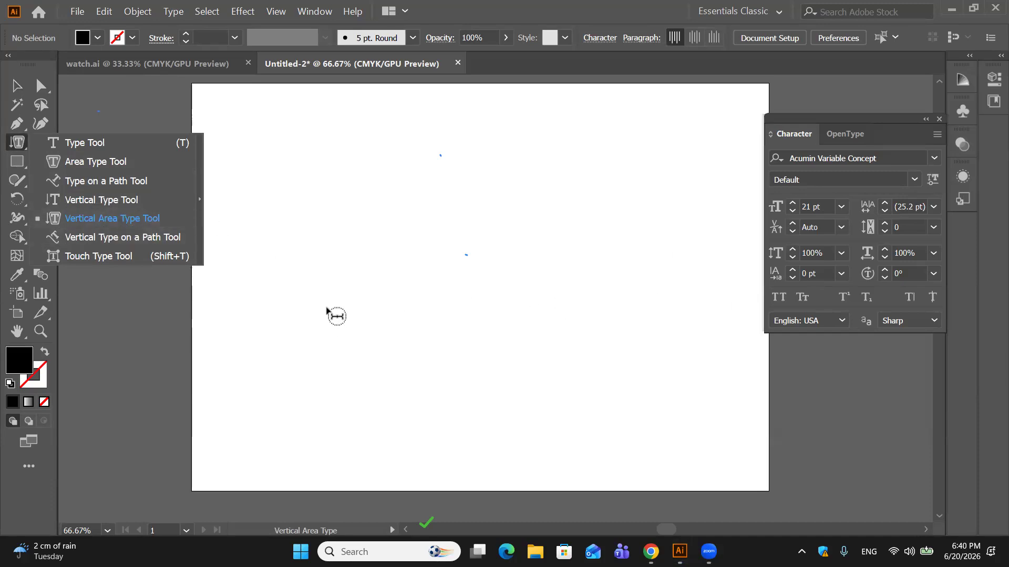
click(17, 124)
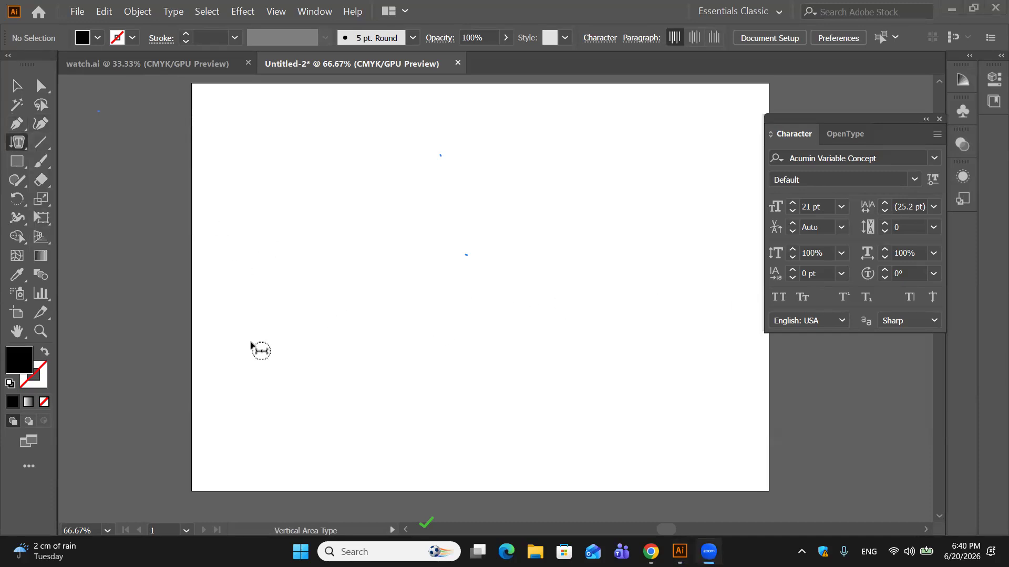
click(15, 127)
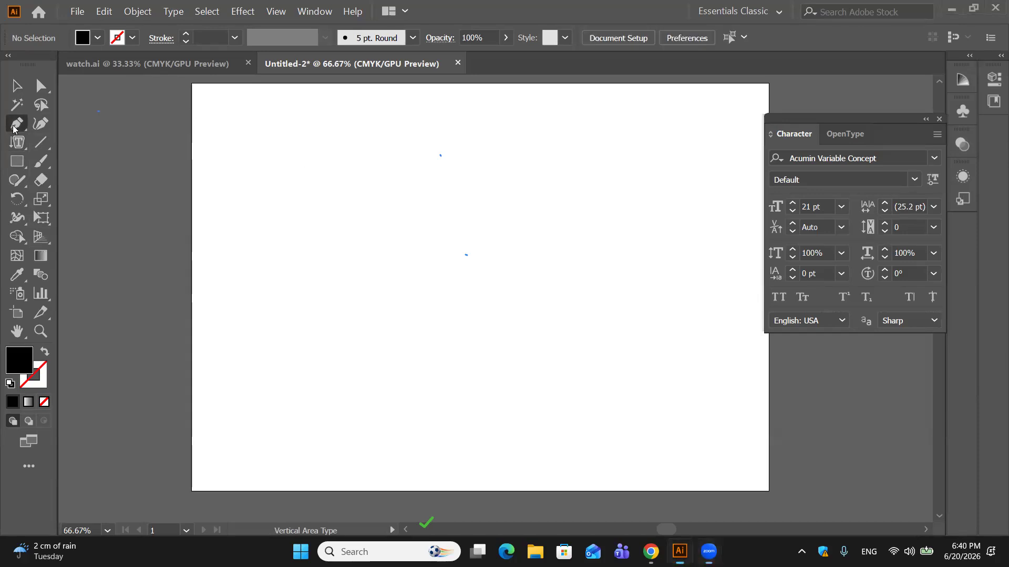
click(315, 352)
click(420, 287)
drag(437, 295, 569, 283)
click(689, 157)
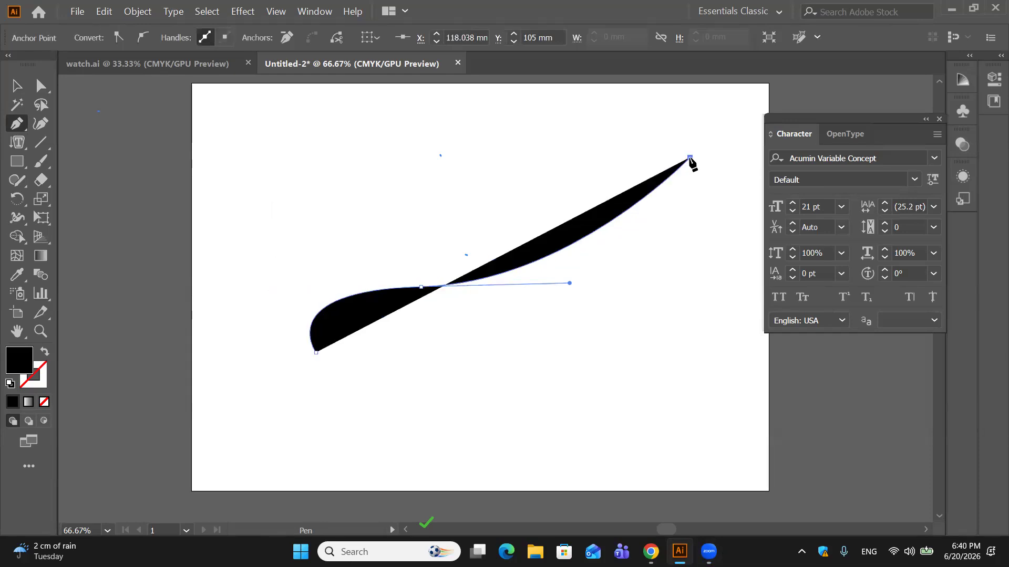
Step: Give the curved path a black stroke and no fill
click(17, 85)
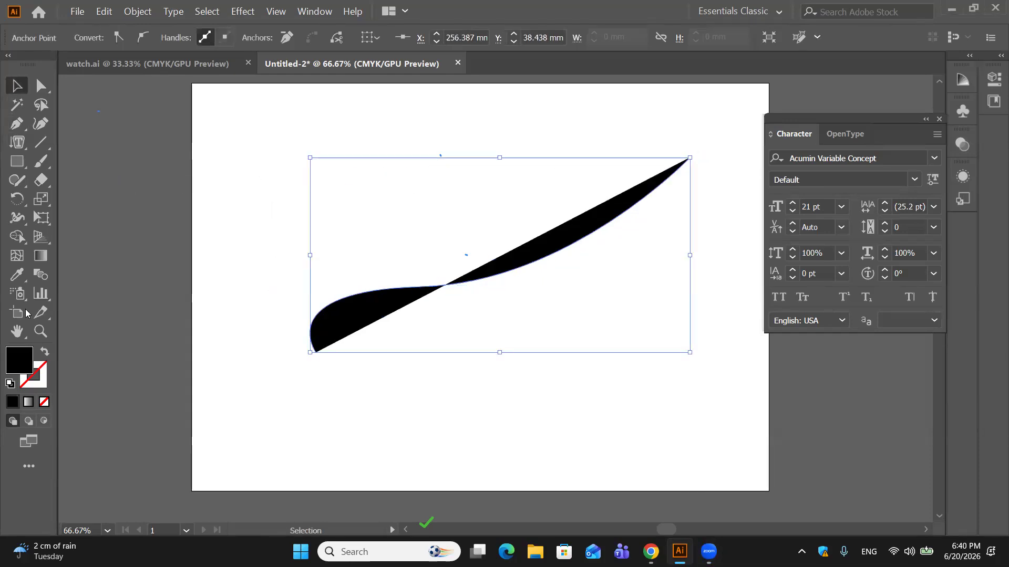
click(33, 386)
click(13, 402)
click(19, 360)
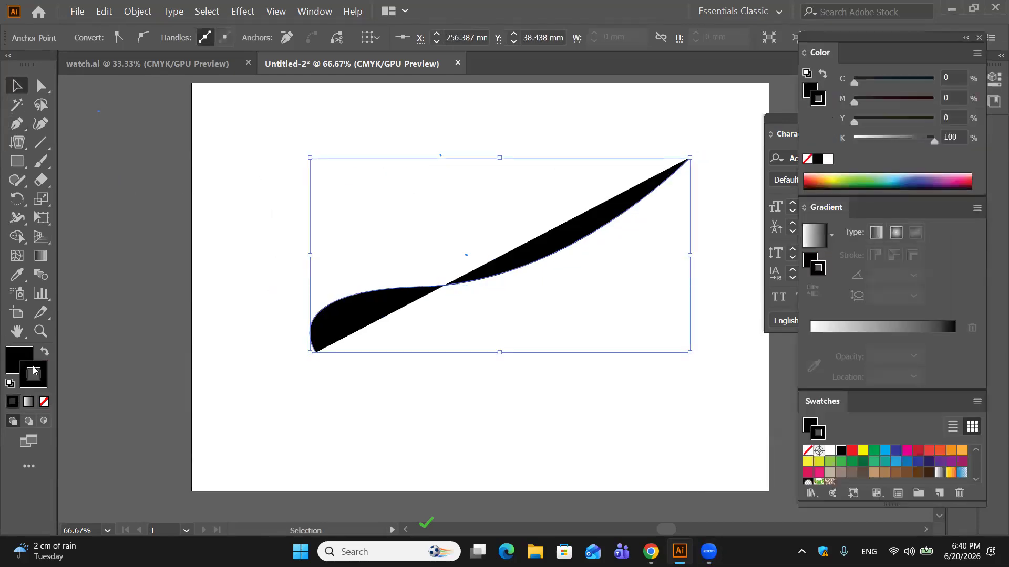
click(44, 402)
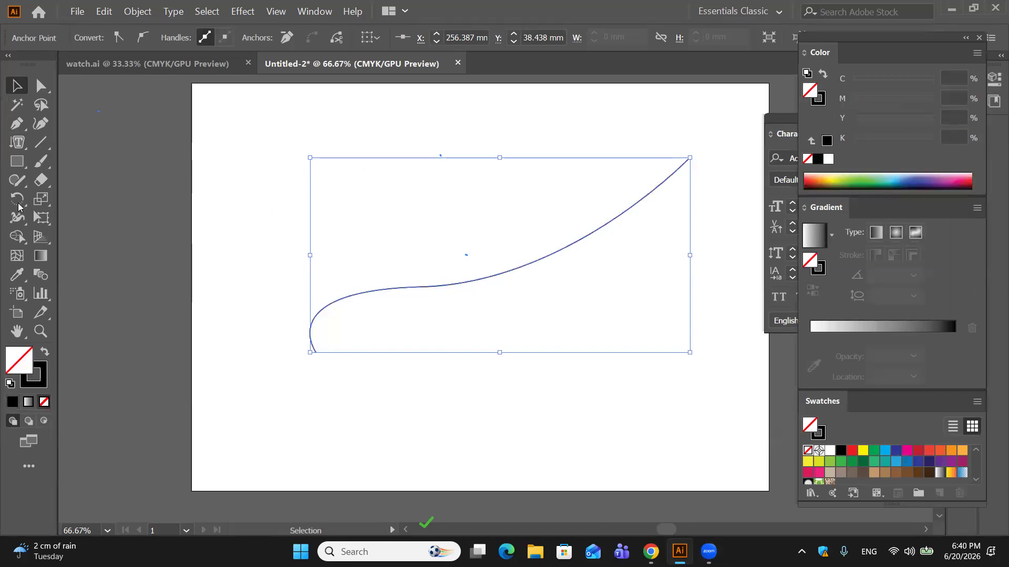
Step: Convert the curved path to vertical area type with placeholder text and delete the resulting text object
click(23, 146)
right_click(24, 146)
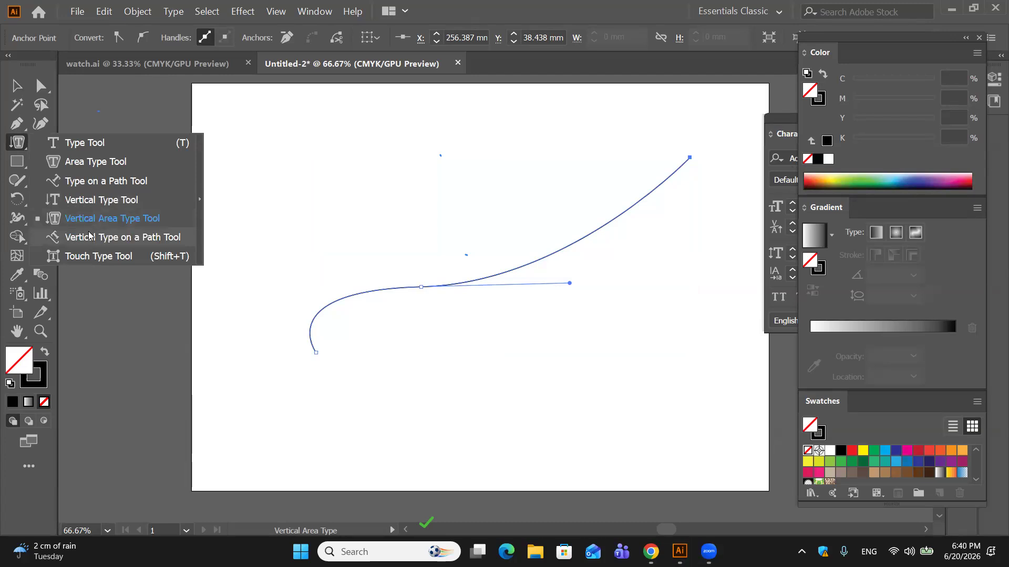
click(105, 218)
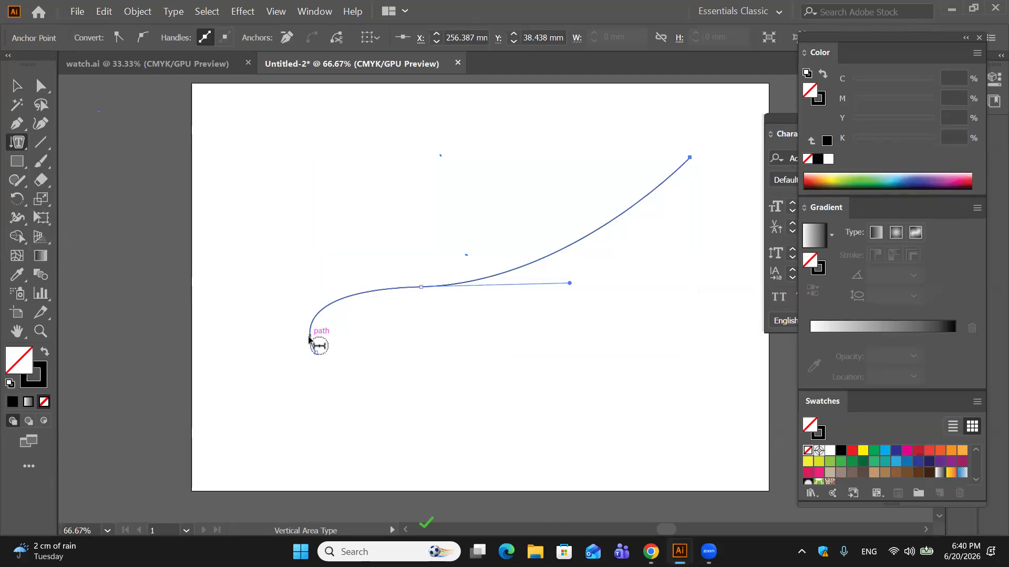
click(310, 339)
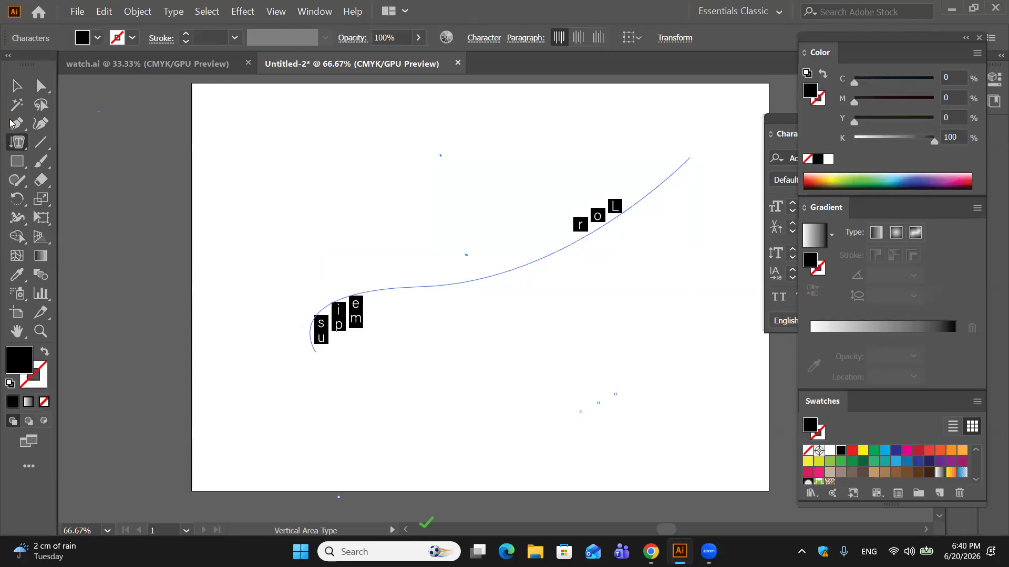
click(17, 86)
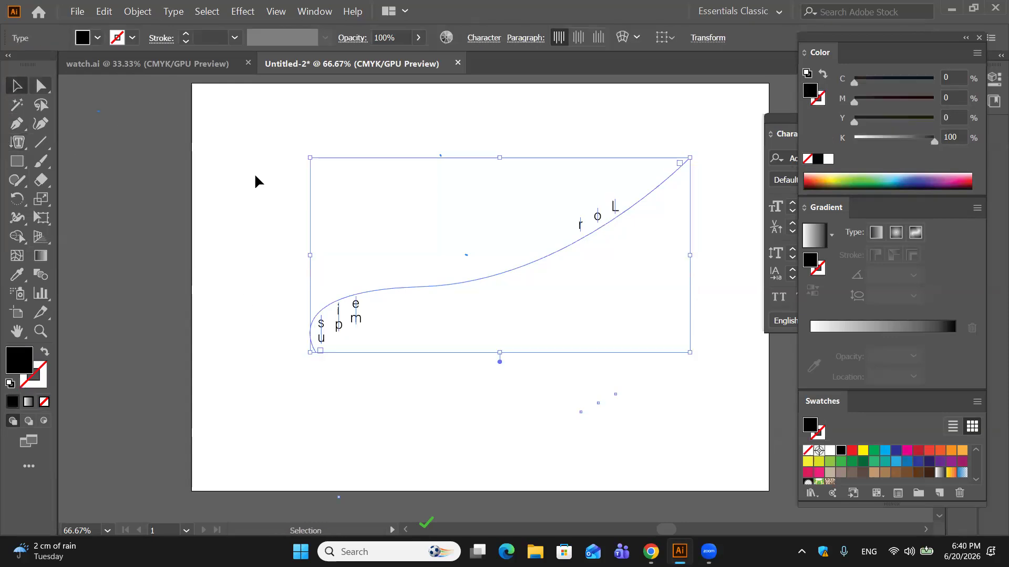
click(196, 165)
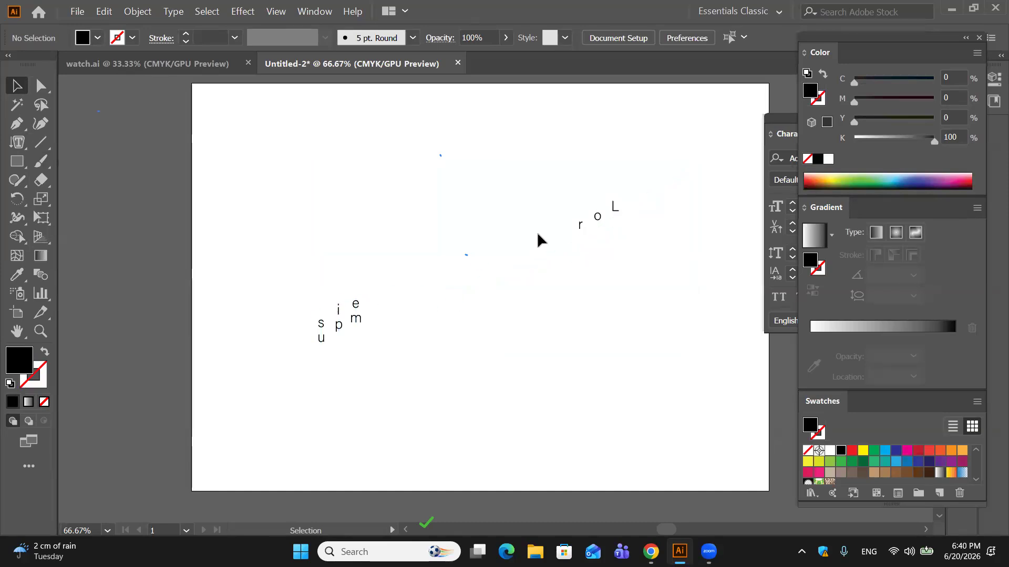
click(603, 217)
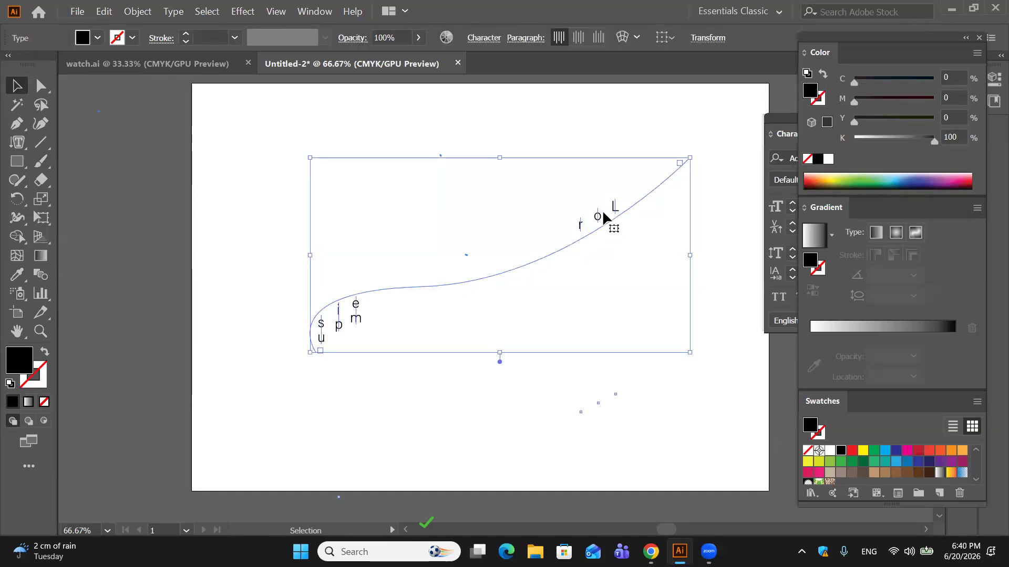
key(Delete)
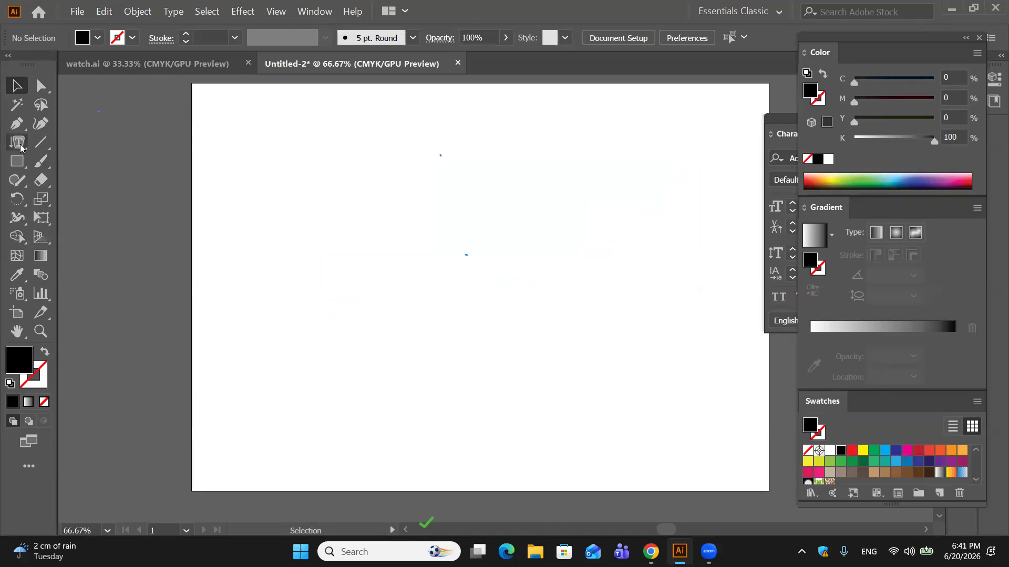
Step: Try to start vertical type on a path on the empty artboard
click(17, 143)
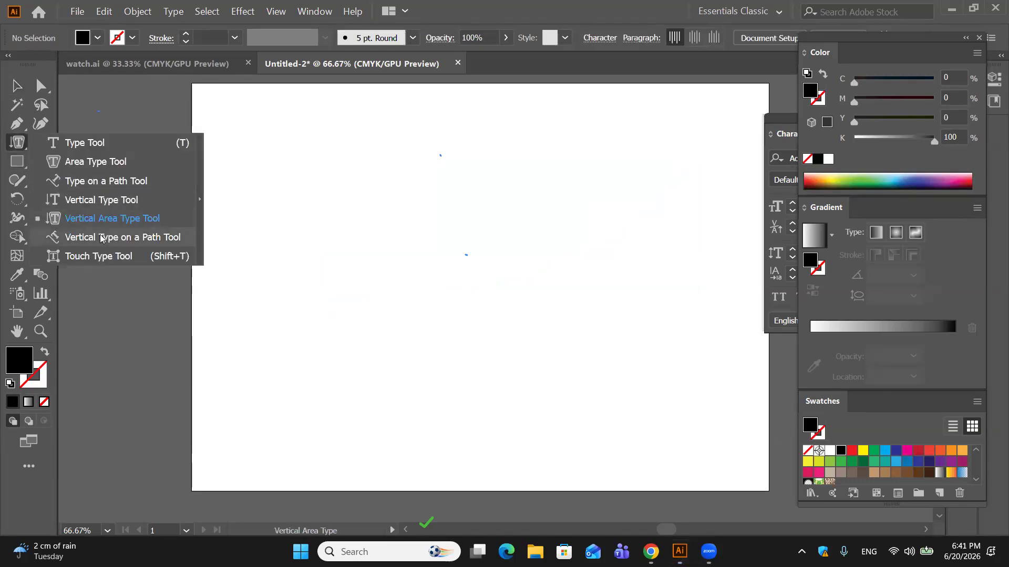
click(101, 238)
click(308, 336)
click(655, 295)
Step: Draw a tall rectangle about 37 mm wide and 119 mm high in the left half of the artboard
click(29, 164)
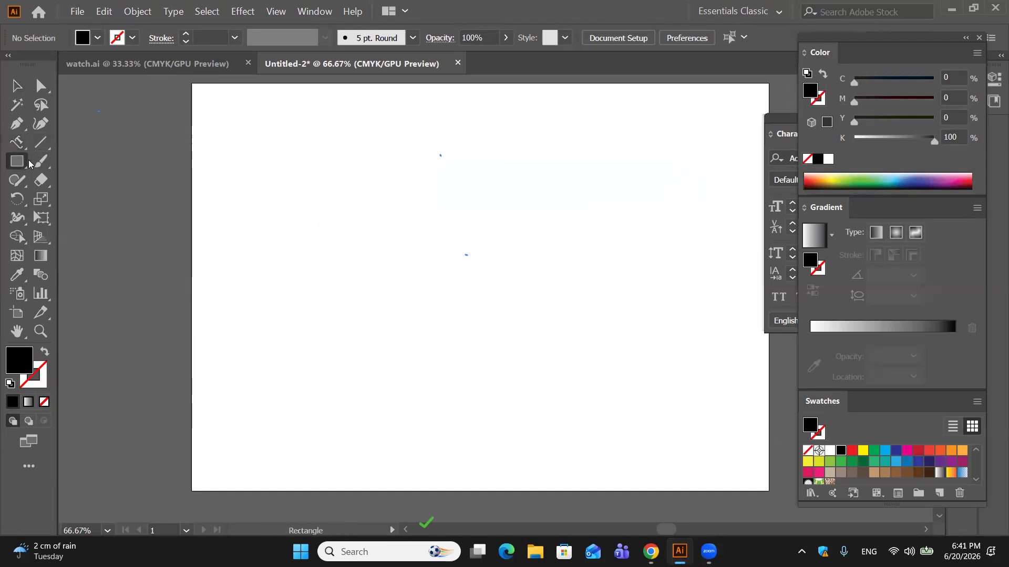
click(29, 163)
click(87, 163)
drag(313, 137, 386, 368)
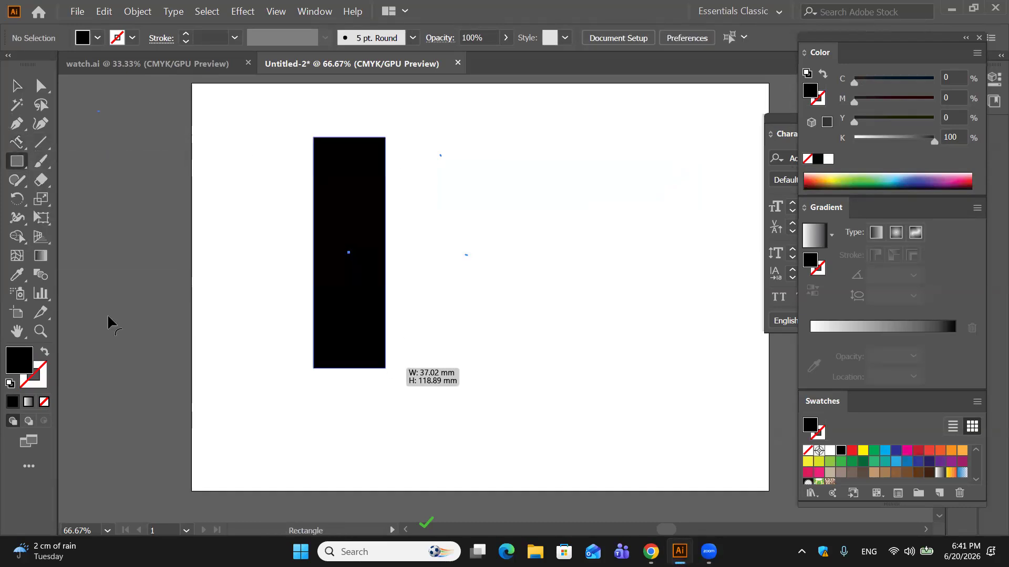
Step: Run vertical placeholder text along the tall rectangle's outline with the Vertical Type on a Path tool
click(15, 141)
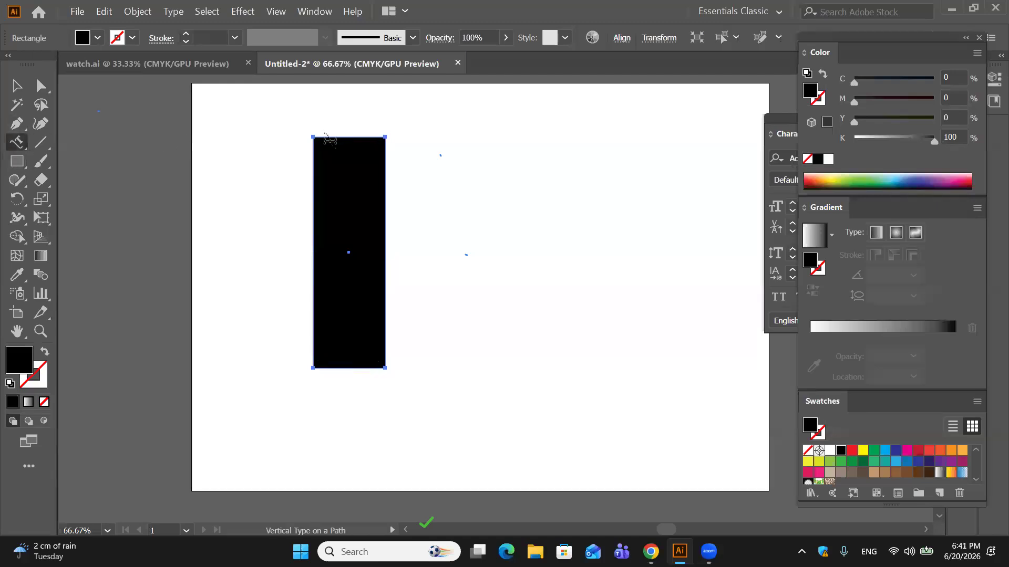
click(312, 164)
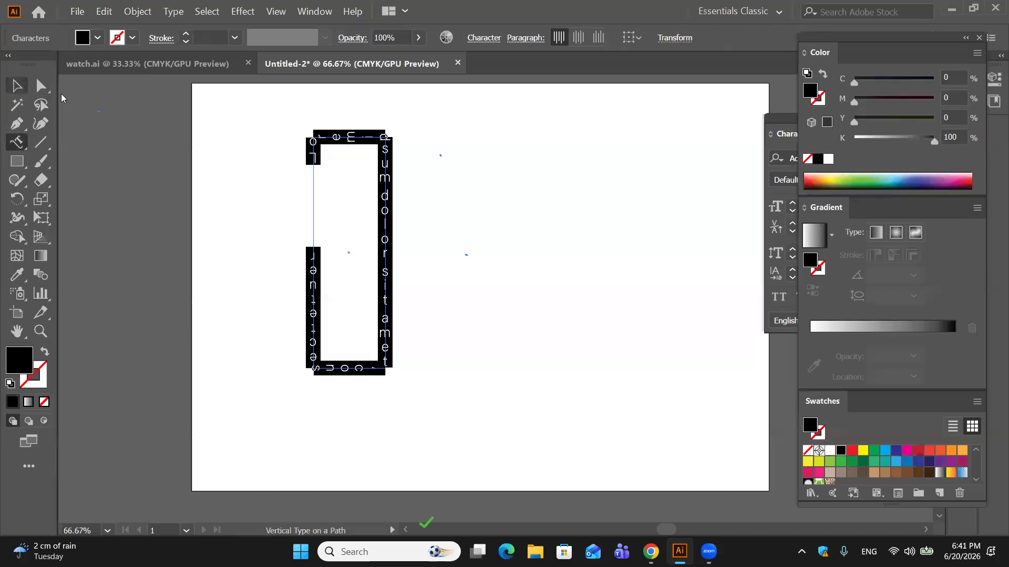
click(17, 85)
click(438, 169)
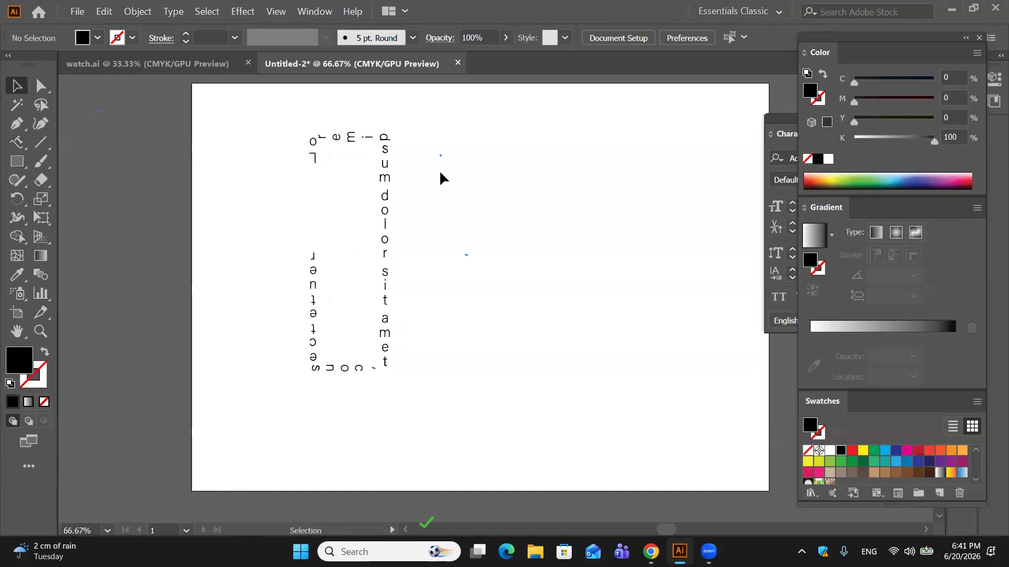
Step: Close the floating colour panels and change the vertical path text's fill to a bright pinkish red
click(979, 37)
click(387, 165)
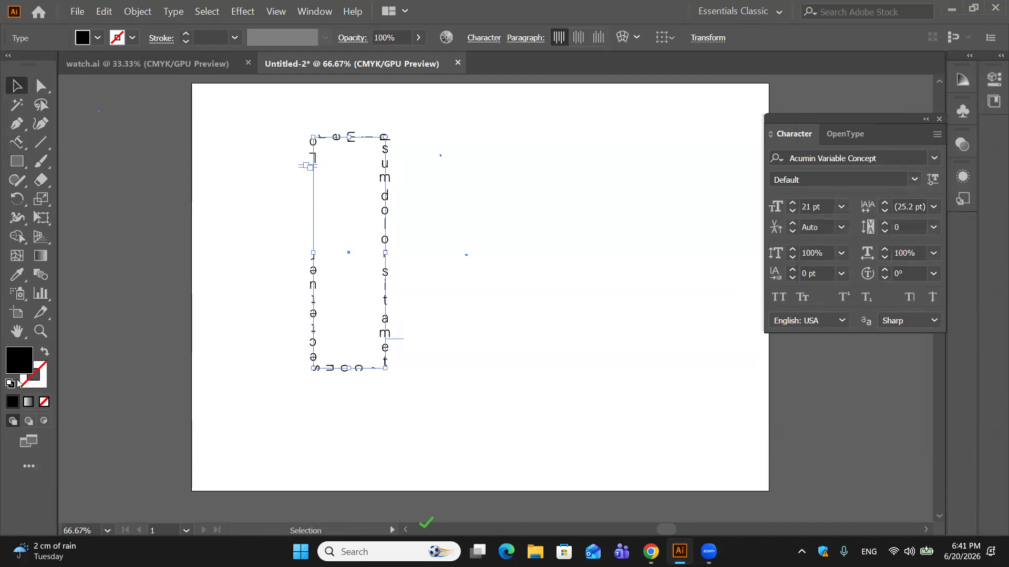
double_click(19, 361)
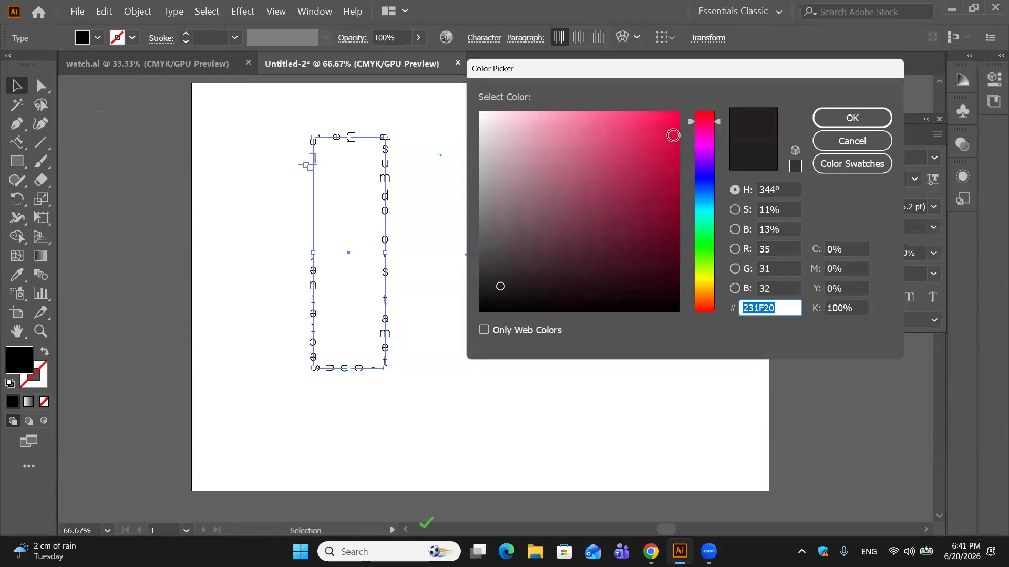
click(673, 127)
click(845, 120)
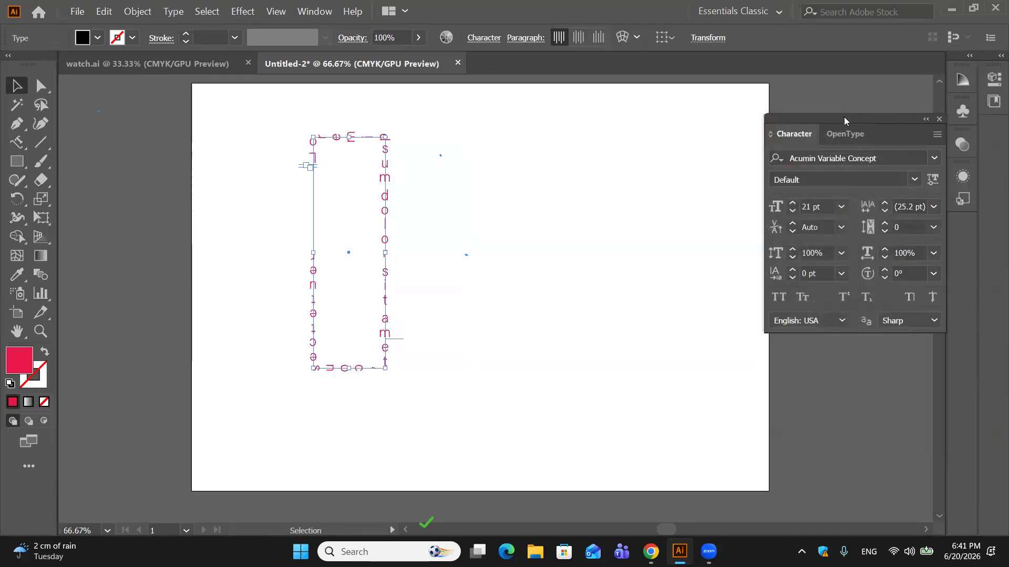
click(437, 195)
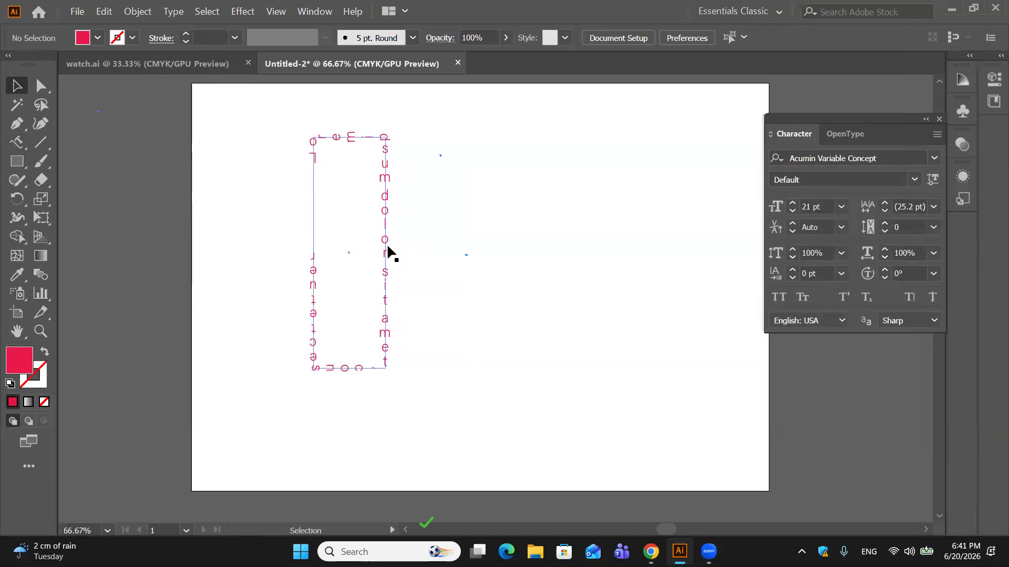
Step: Restore the default fill and stroke colours with nothing selected, swap them, and reselect the vertical path text
click(10, 385)
click(45, 353)
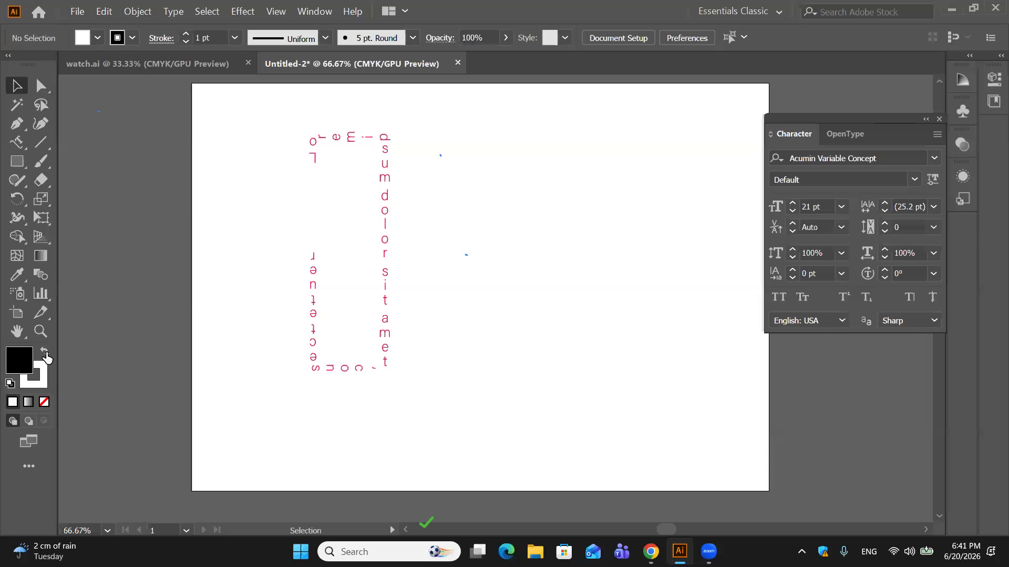
click(383, 197)
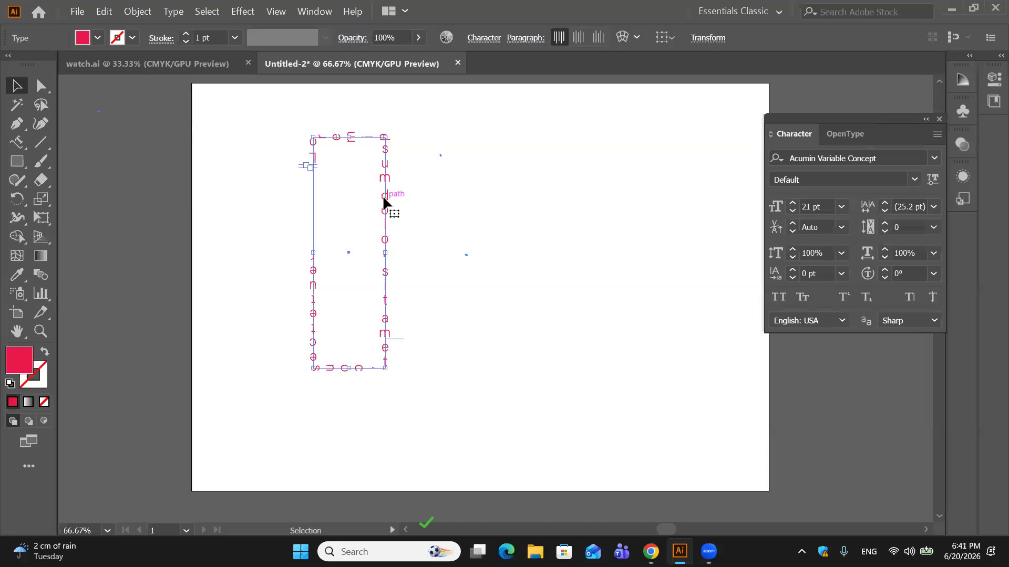
Step: Delete the vertical path text, and restore and swap the default colours for a black fill and white stroke
key(Delete)
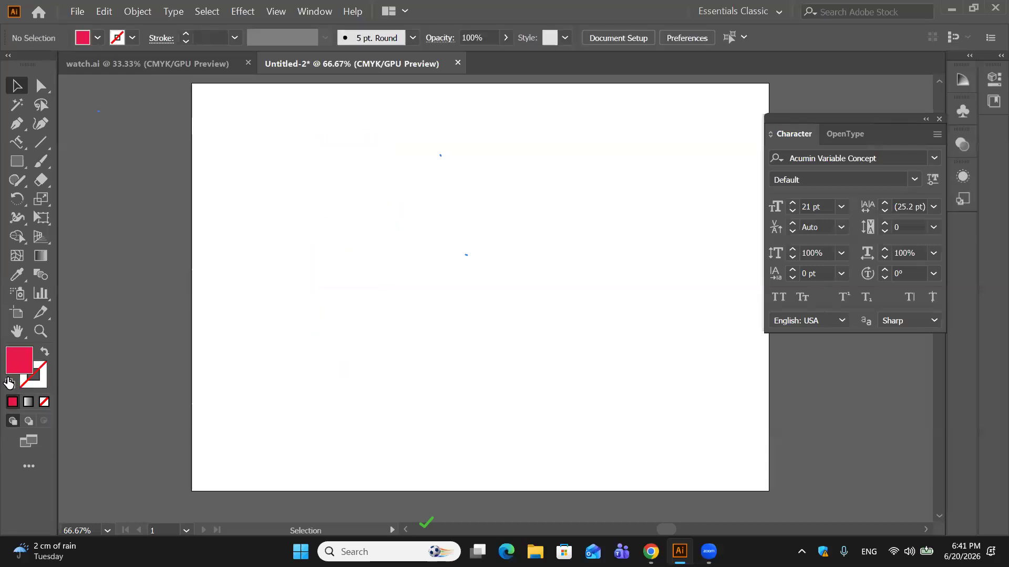
click(11, 384)
click(45, 351)
Step: Select the Touch Type tool, switch to the regular Type tool, and shift the Character panel clear of the artboard
drag(17, 142, 136, 253)
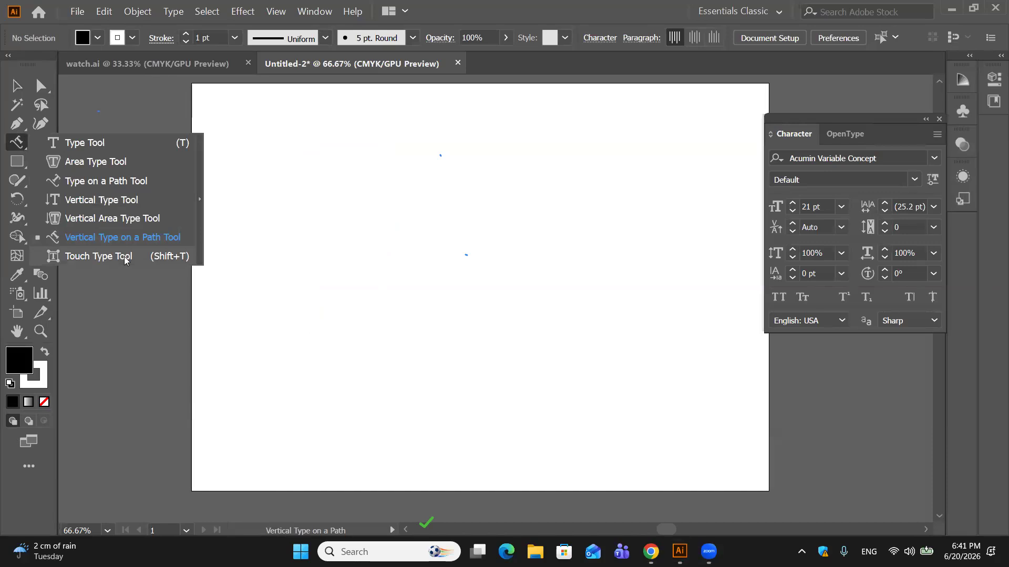
click(124, 257)
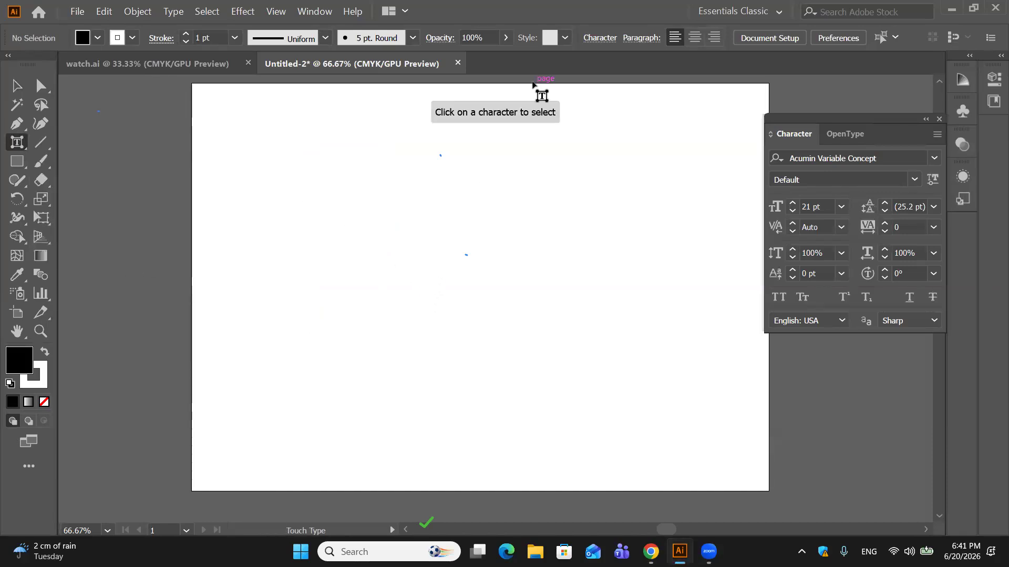
click(18, 142)
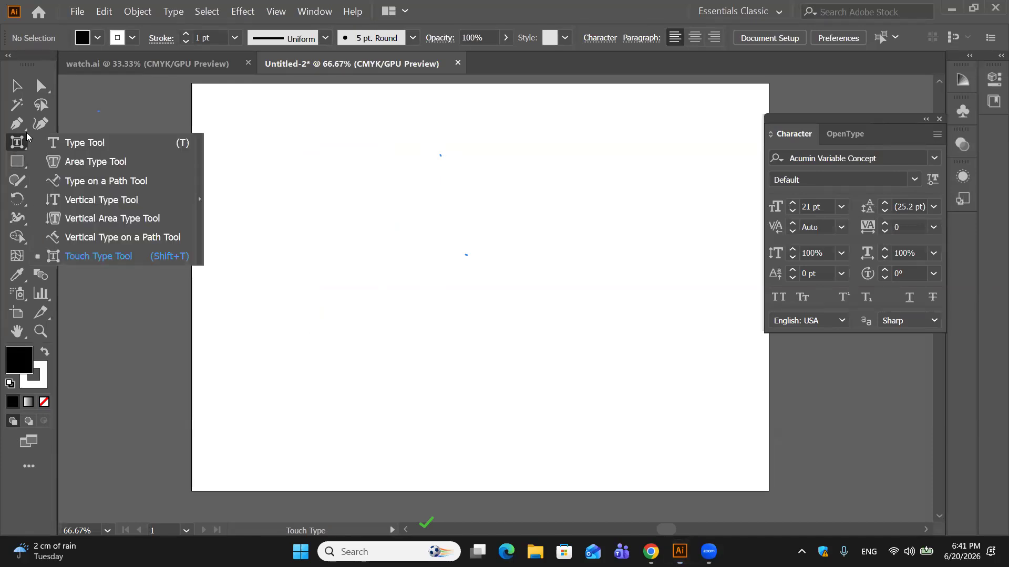
click(69, 143)
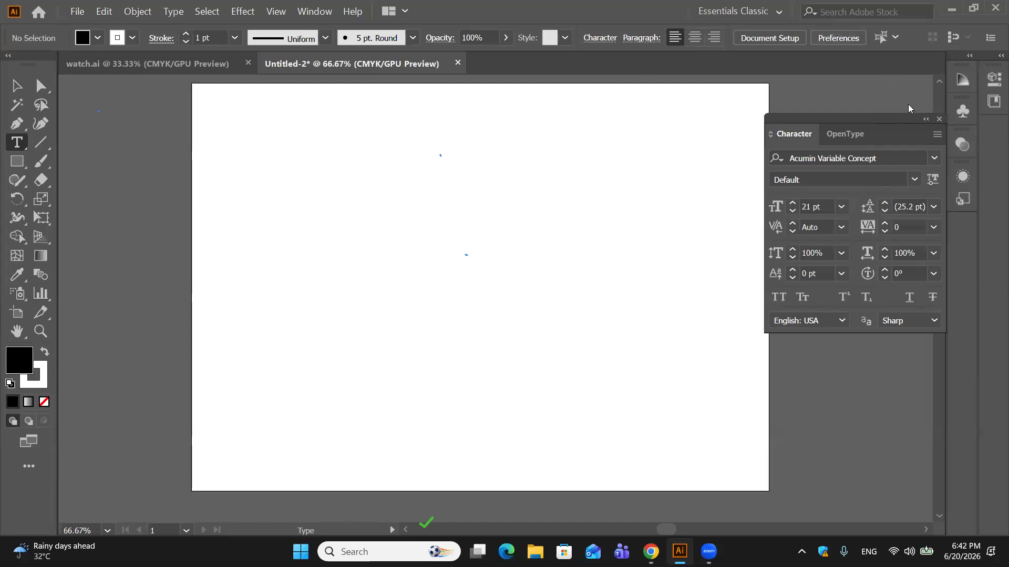
drag(916, 117, 938, 107)
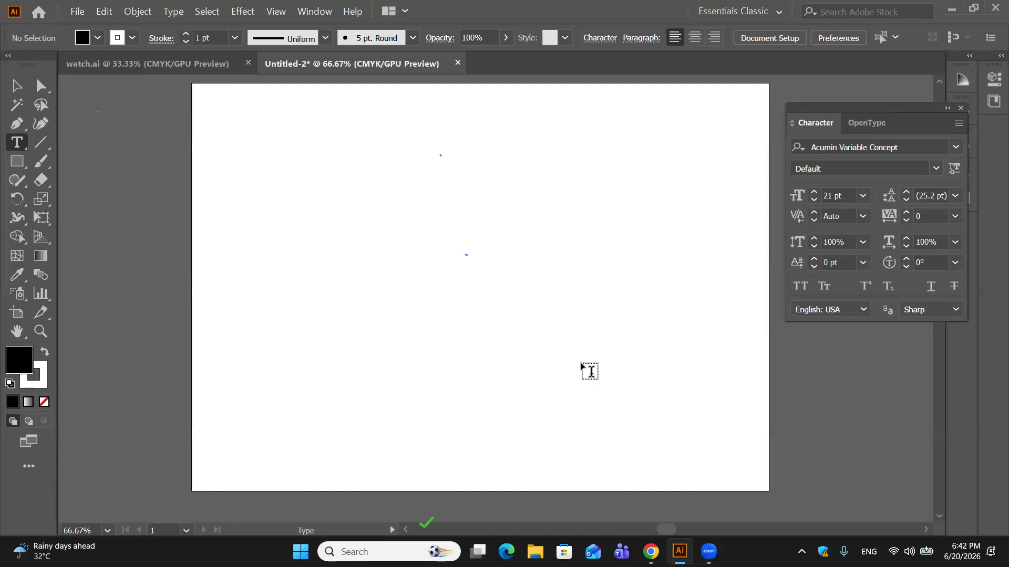
scroll(583, 369, up, 1)
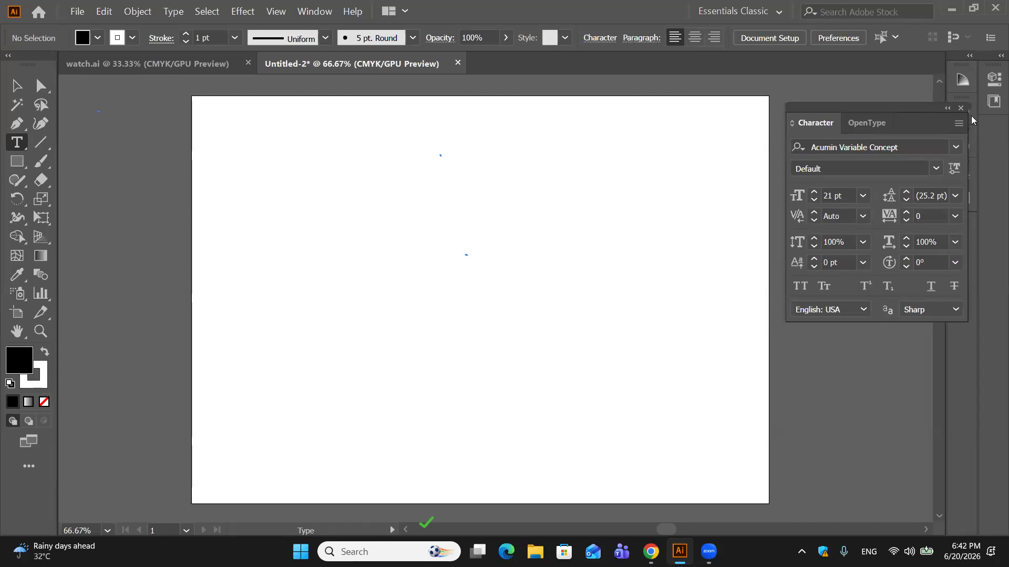
Step: Search the font list for "serif" and set the font to Source Serif Variable ExtraLight
click(956, 147)
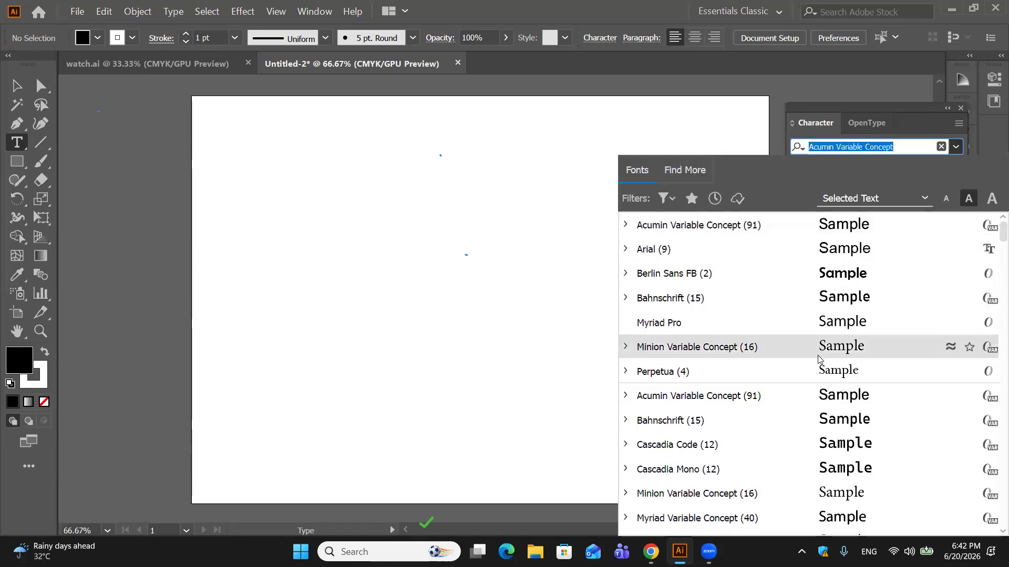
scroll(818, 355, down, 7)
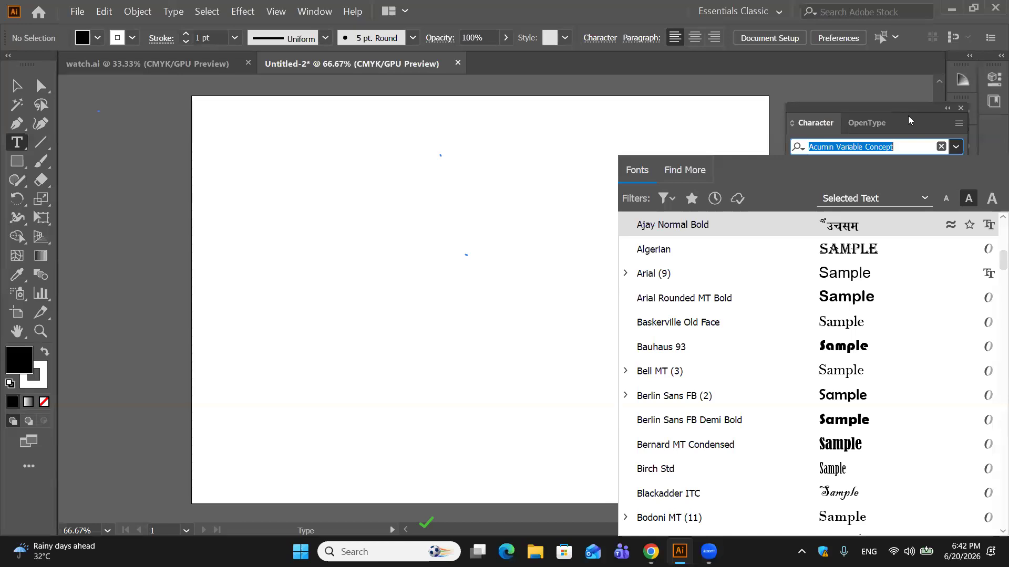
key(BackSpace)
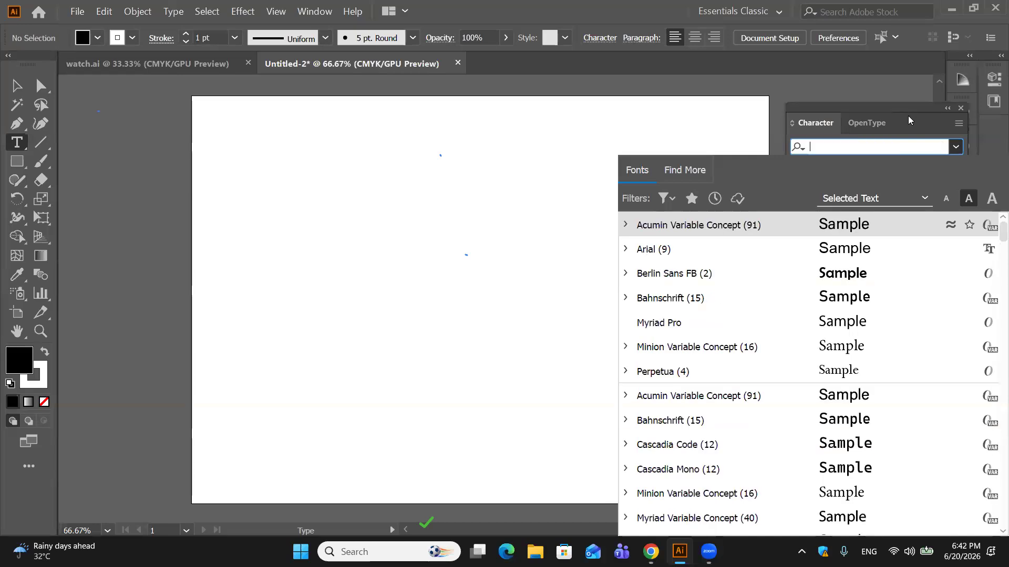
text(se)
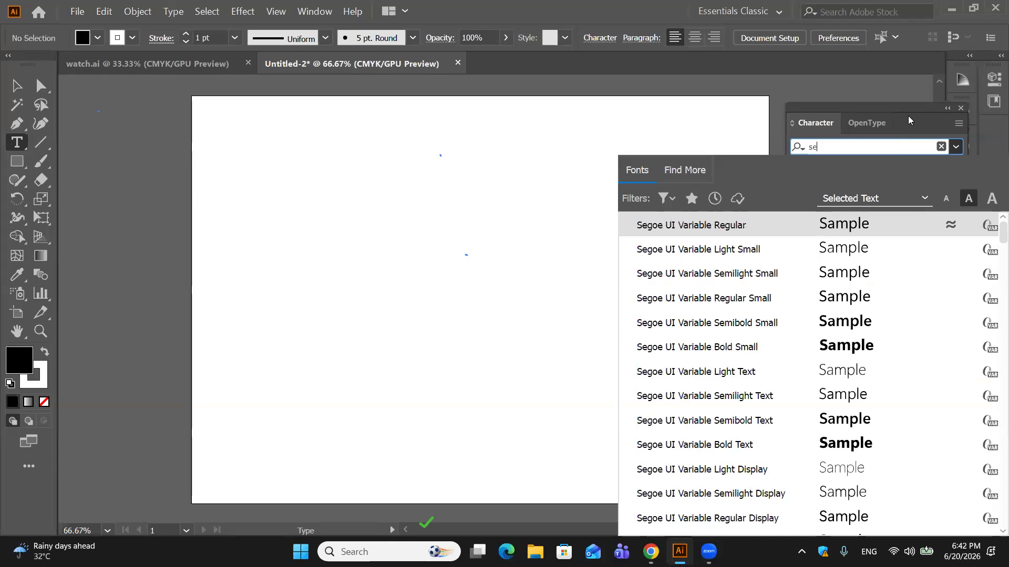
text(r)
key(BackSpace)
text(rif)
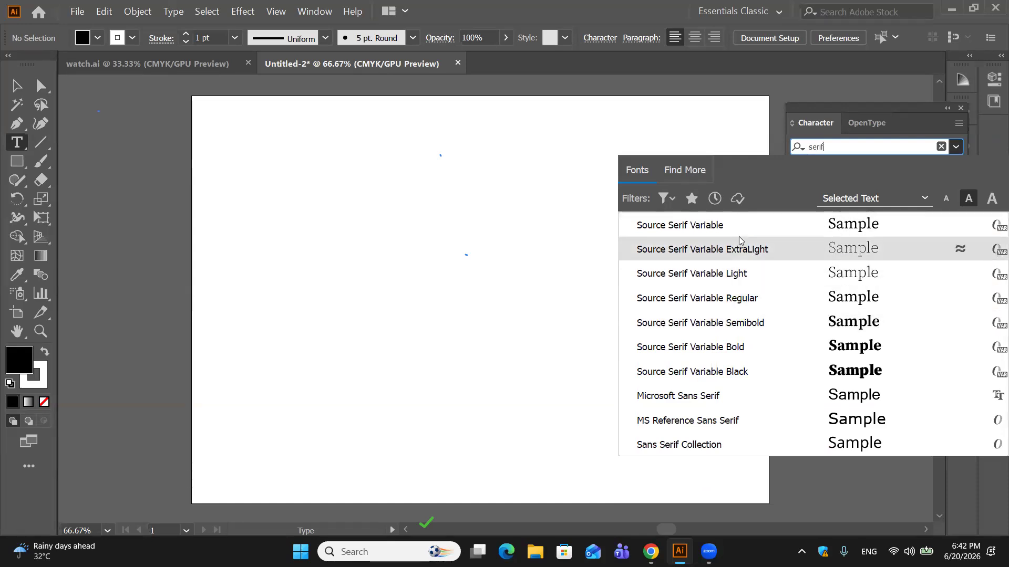
click(740, 256)
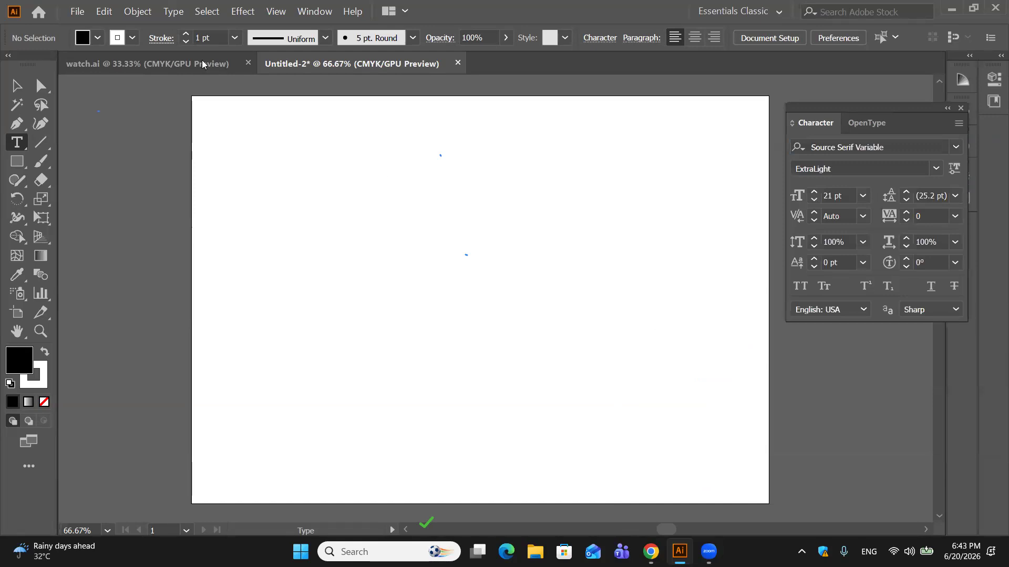
Step: Add the point text "sbfjdngkfmhkl" in the upper part of the artboard and try to change its style to Roman
click(324, 151)
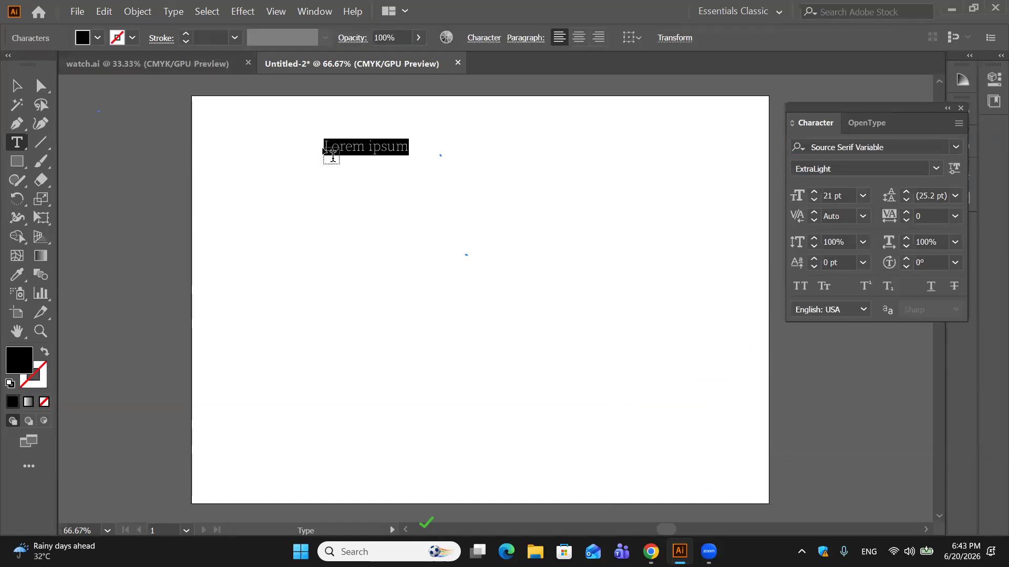
text(sbfjdngkfmhkl)
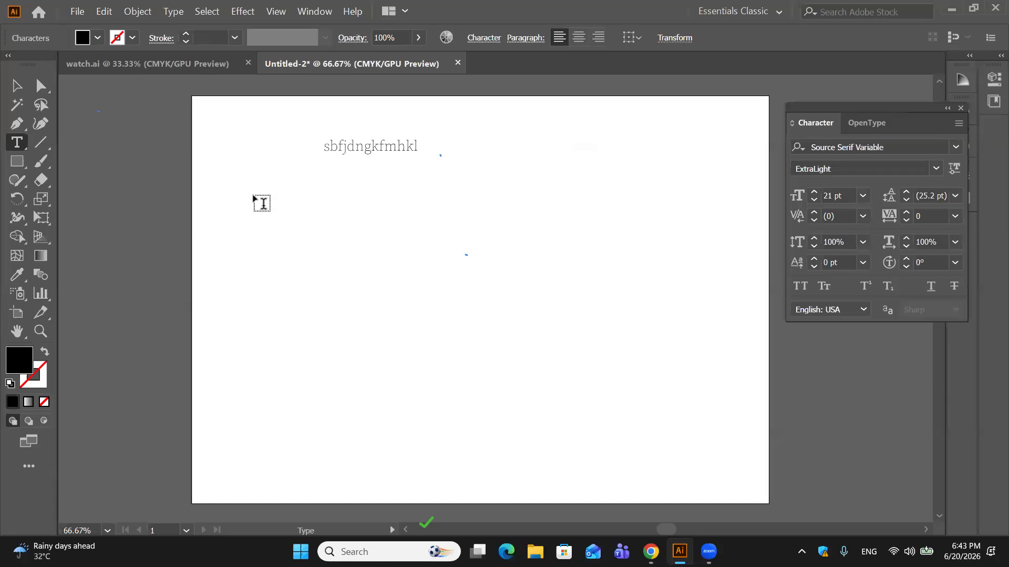
click(936, 168)
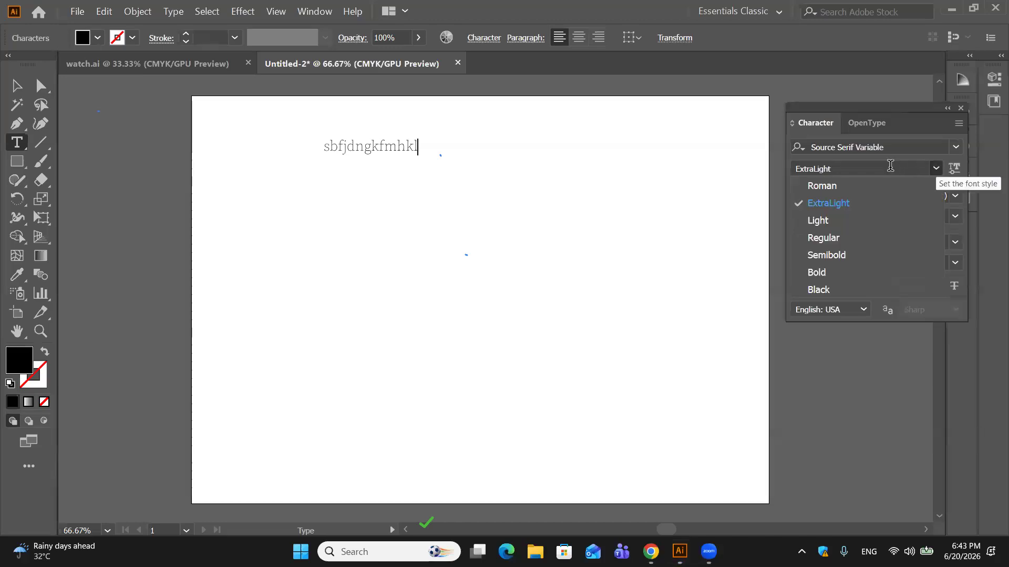
click(851, 187)
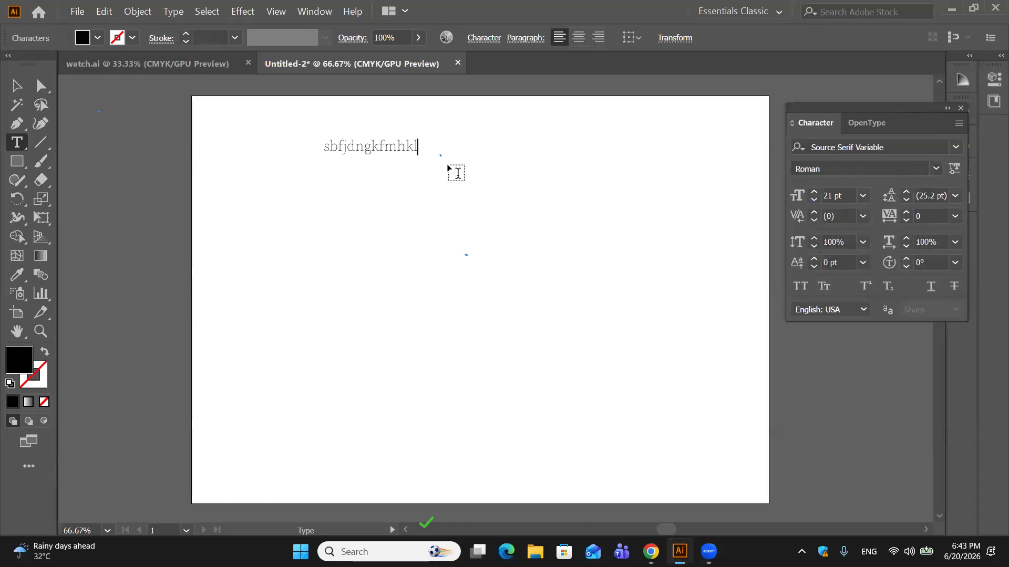
key(Escape)
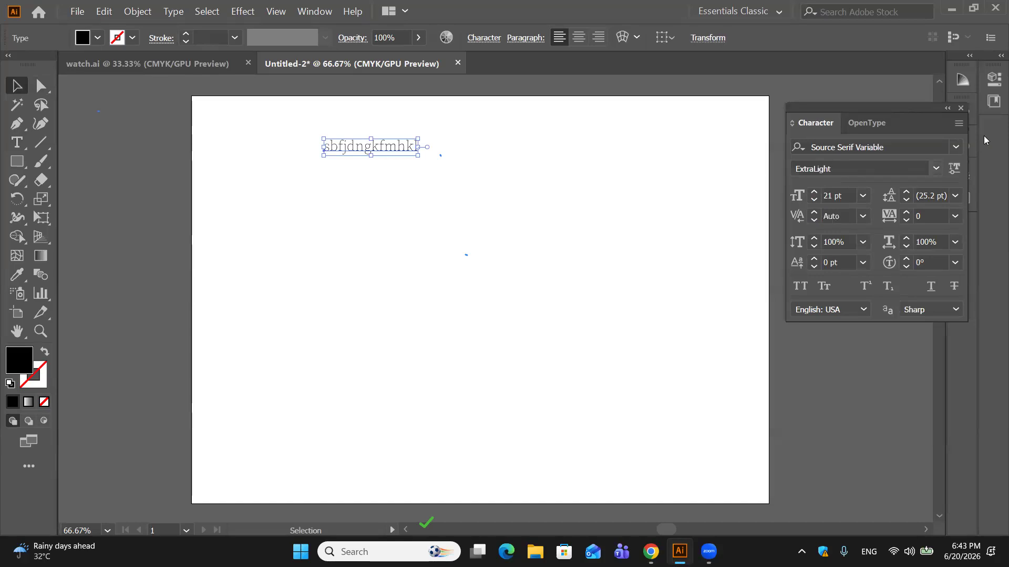
Step: Set the selected text's font style to Regular and delete the text object
click(935, 168)
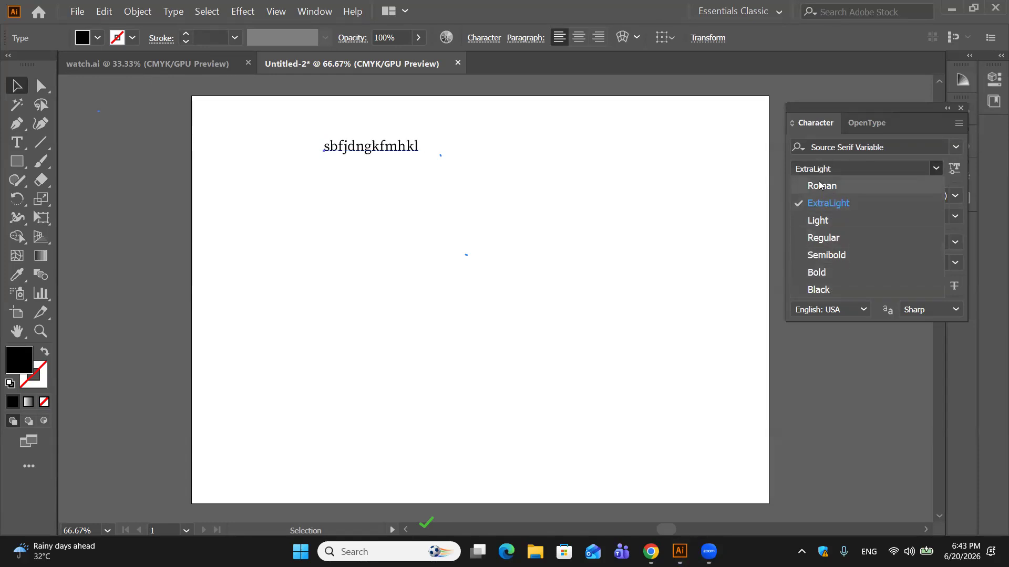
click(829, 238)
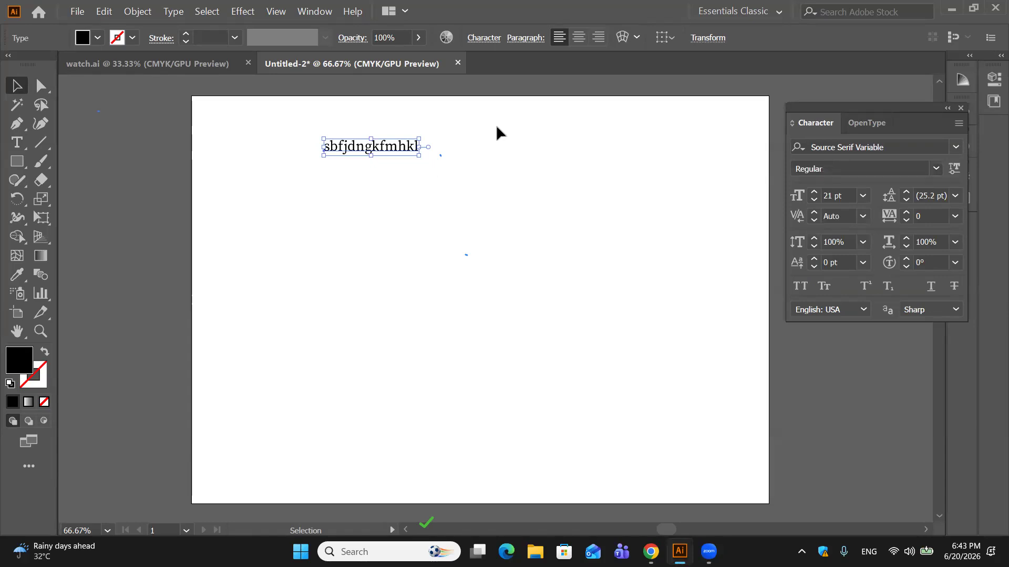
key(Delete)
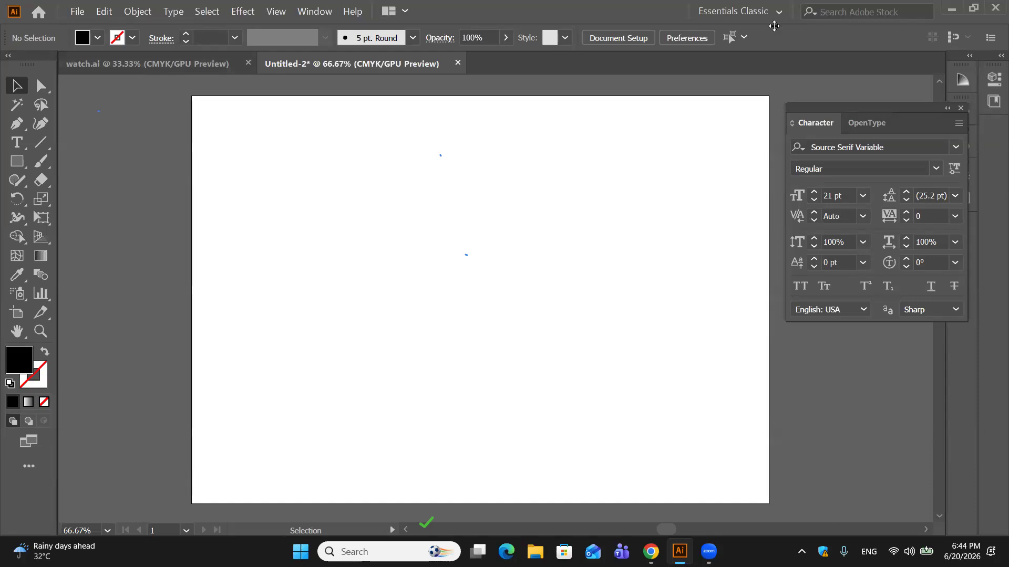
Step: Search the font list for "comic", clear the search, and leave the list without choosing a font
click(933, 146)
key(BackSpace)
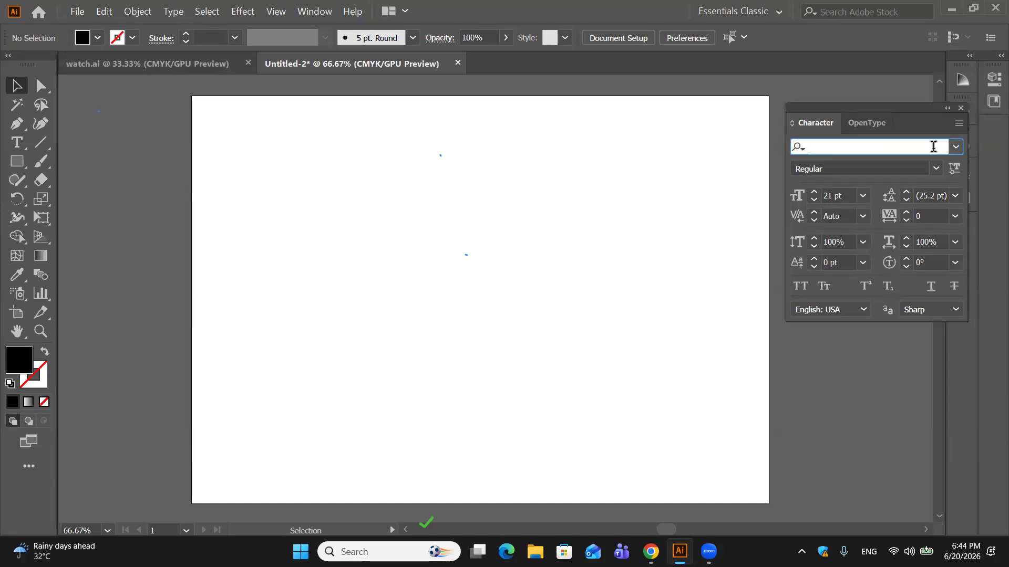
text(comic)
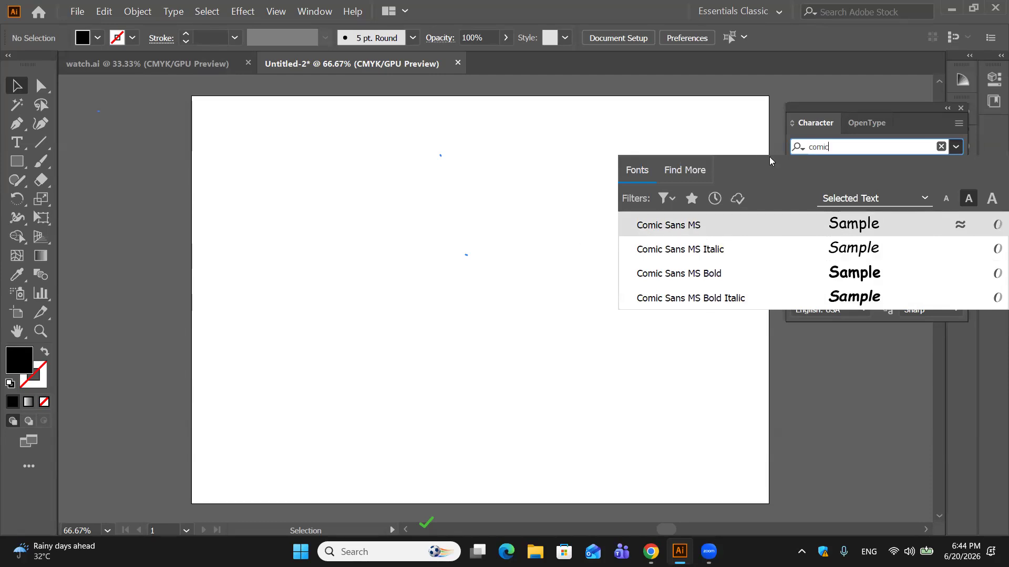
key(BackSpace)
key(BackSpace)
key(BackSpace)
key(BackSpace)
key(BackSpace)
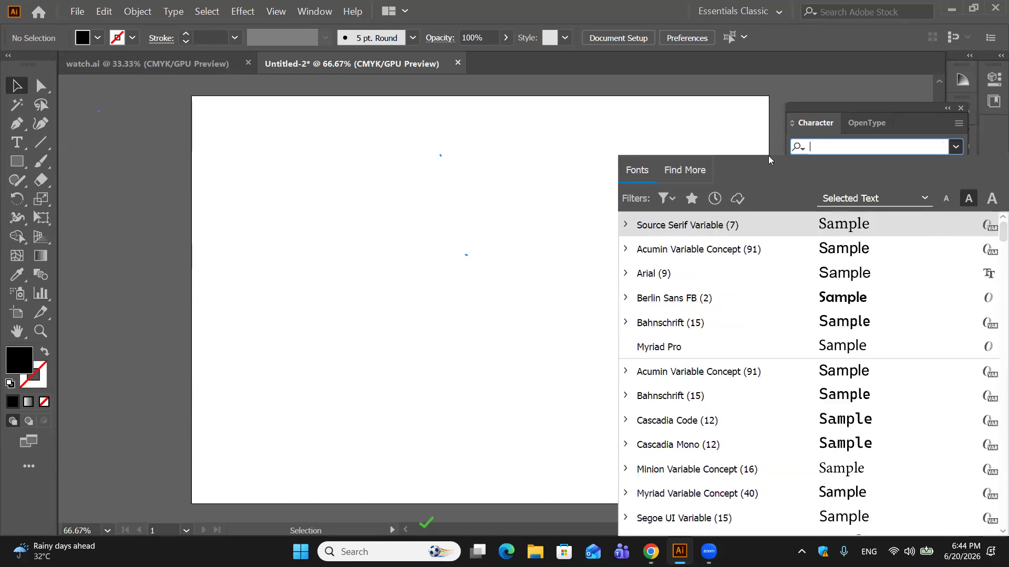
click(420, 160)
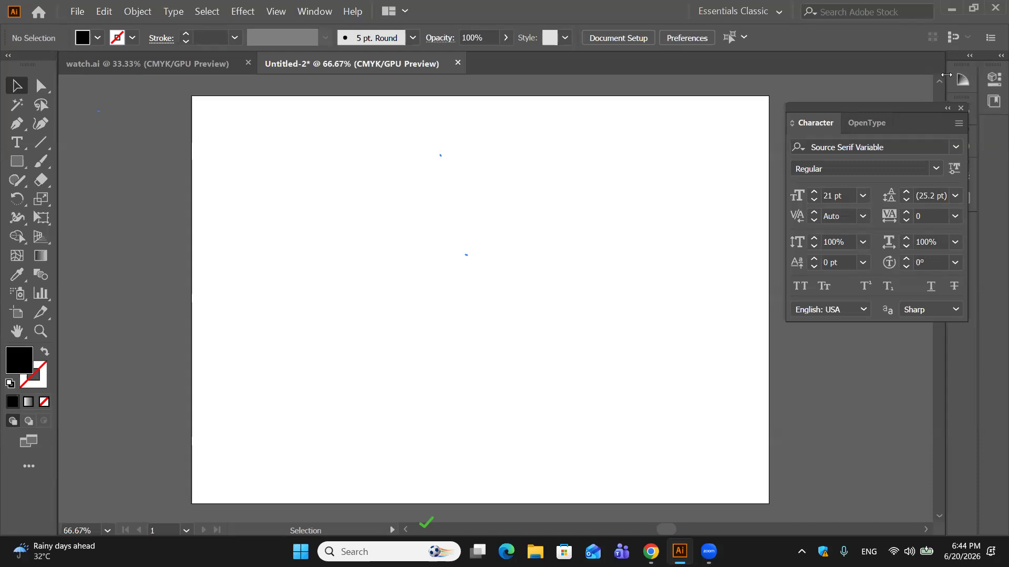
Step: Choose Source Serif Variable again and reset the Character panel to its default settings
click(955, 148)
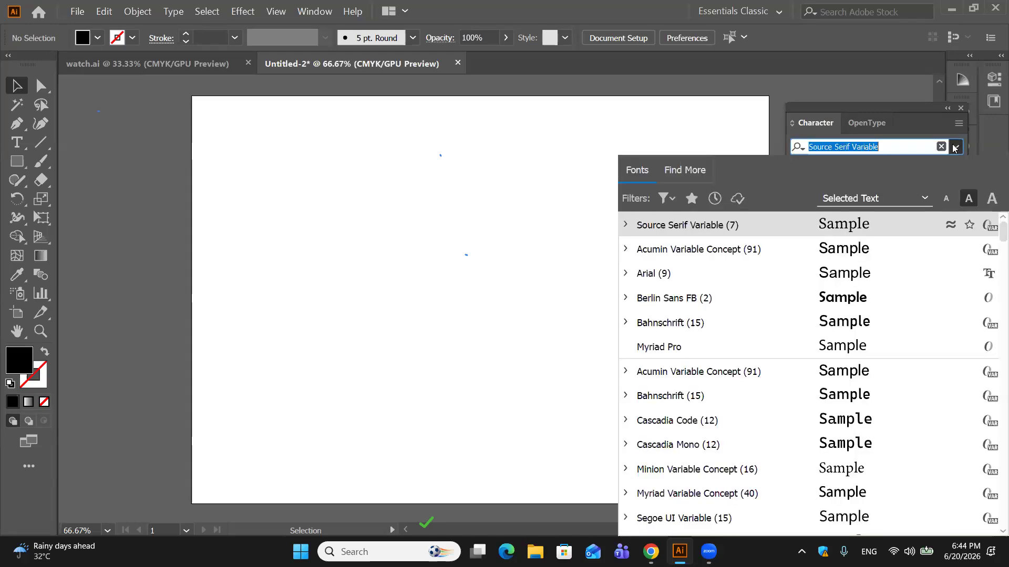
click(727, 224)
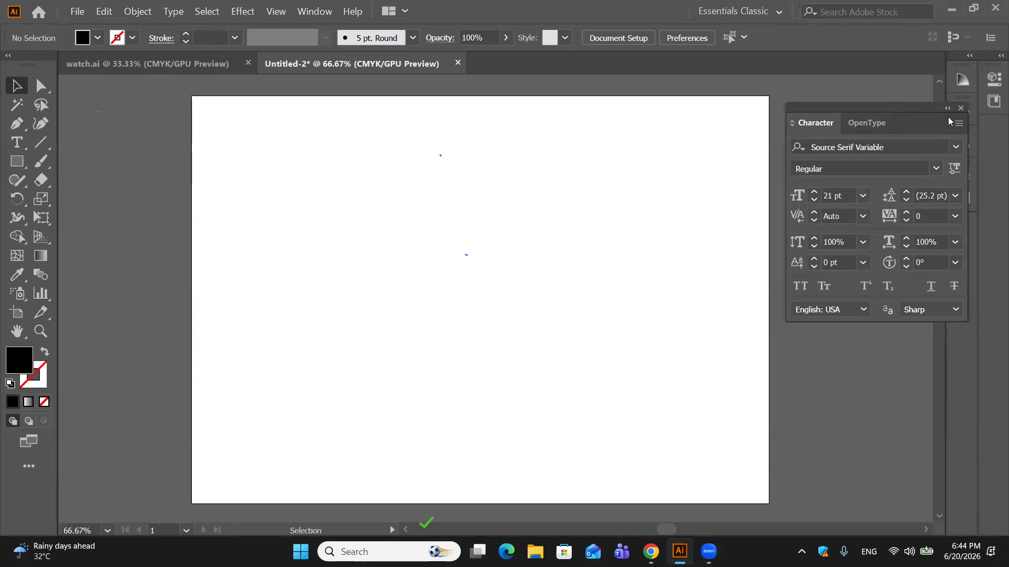
click(958, 125)
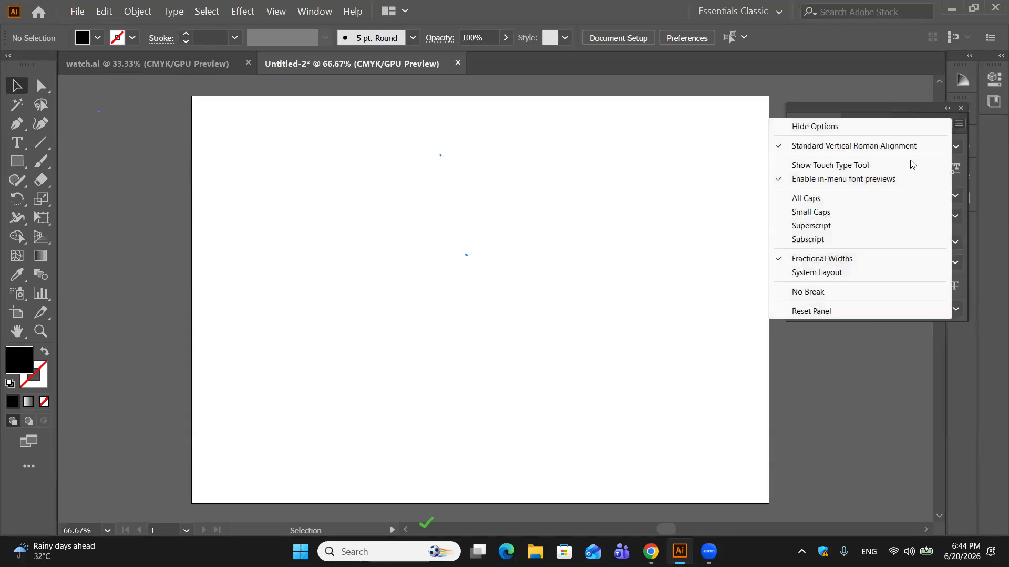
click(822, 312)
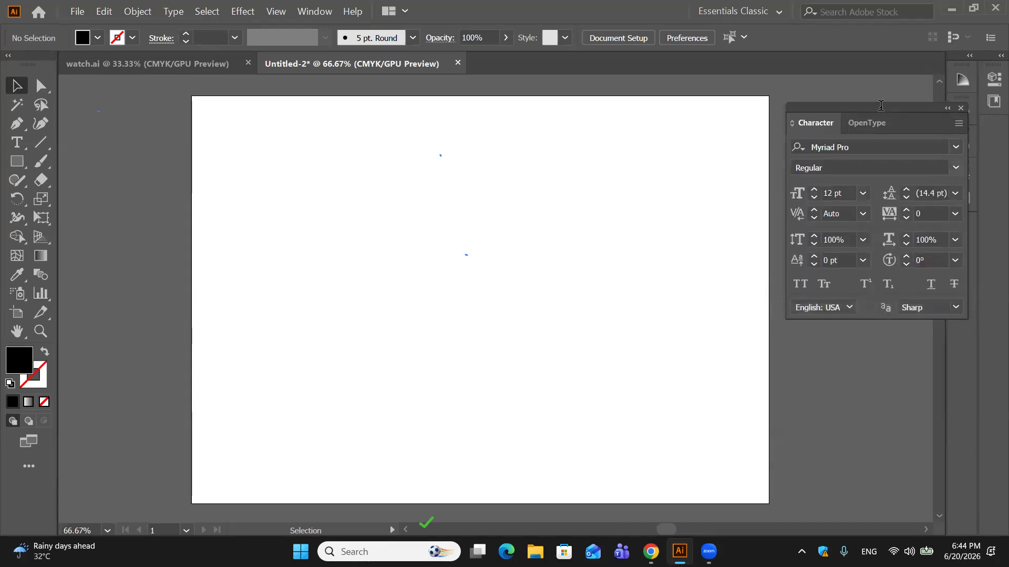
Step: Hide the Character panel's additional options and show them again
click(957, 123)
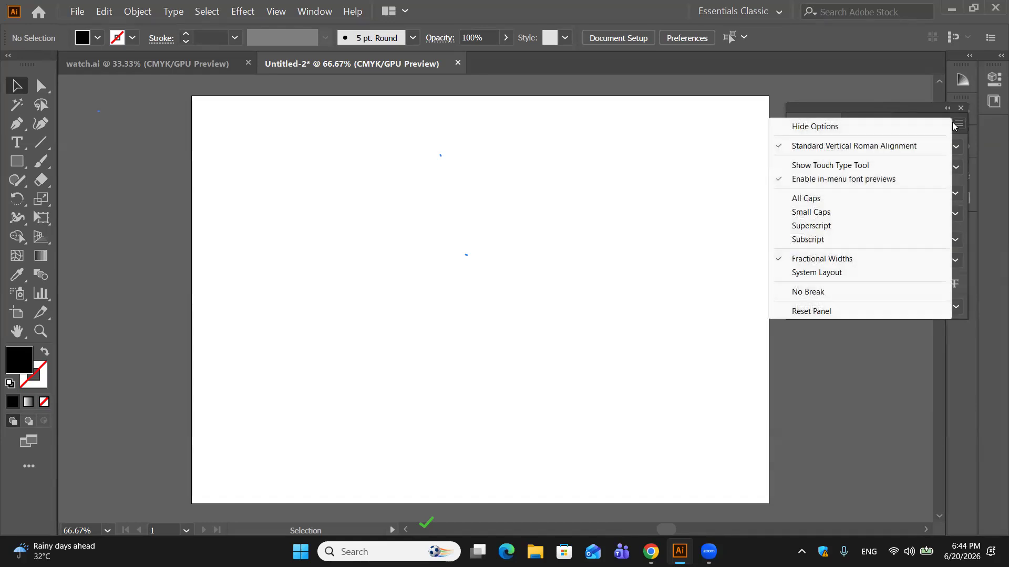
click(839, 126)
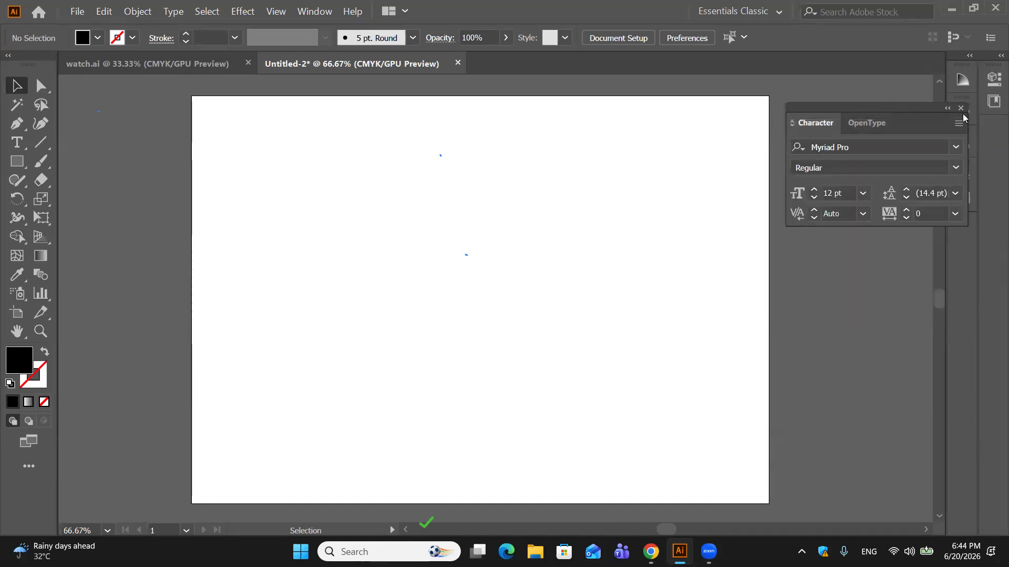
click(960, 122)
click(842, 131)
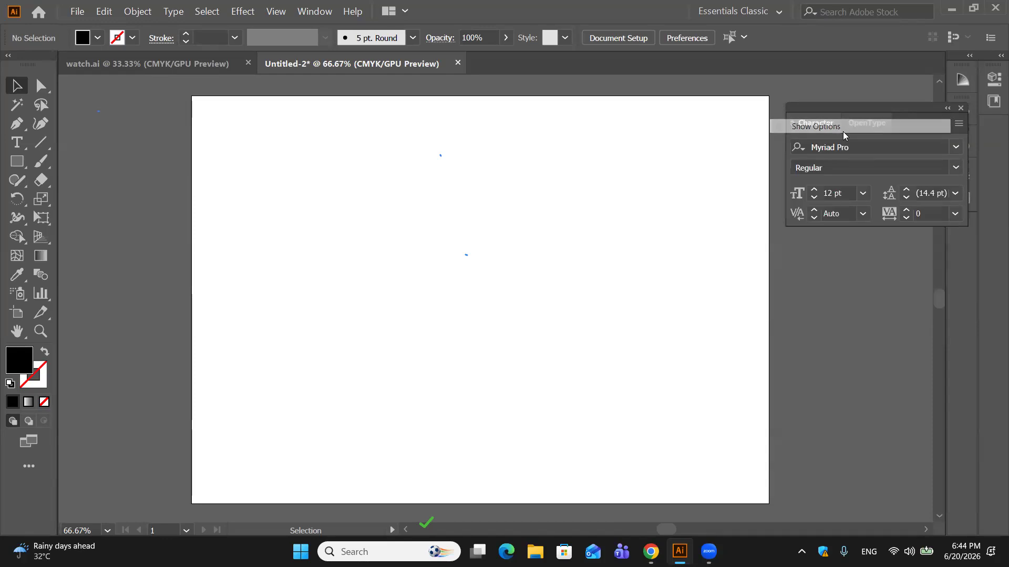
Step: Turn All Caps on and back off for the character formatting
click(964, 123)
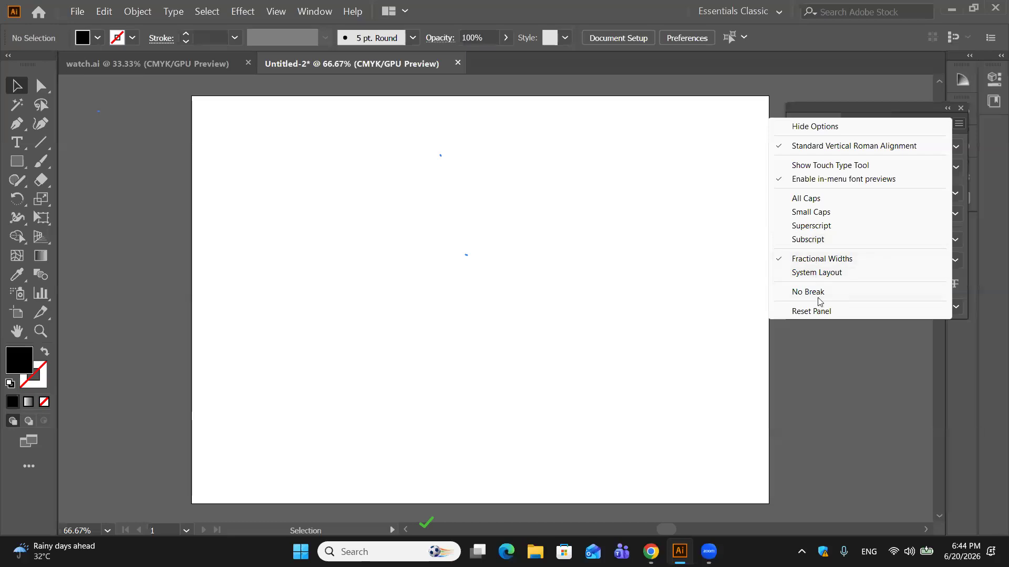
click(803, 200)
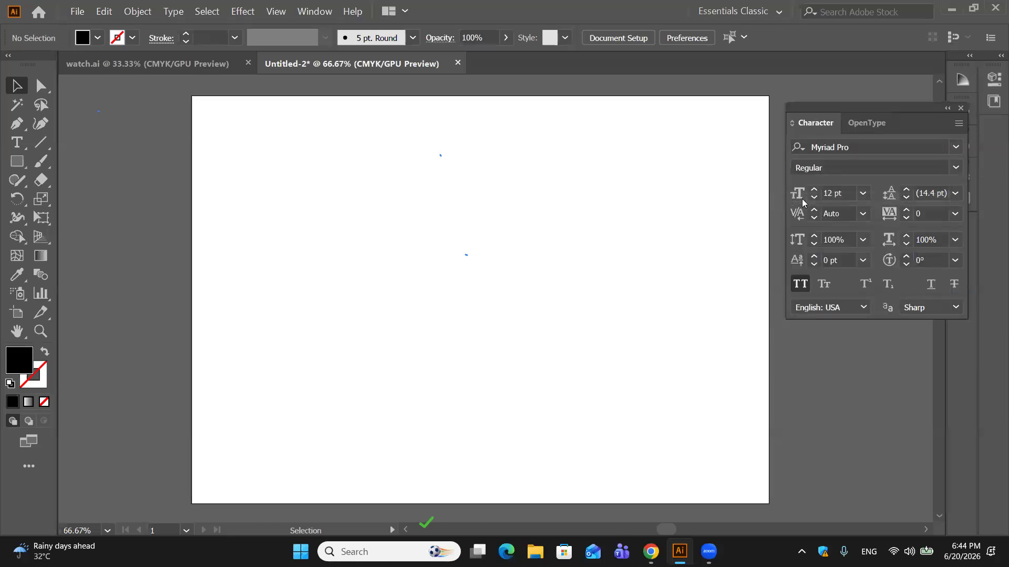
click(959, 125)
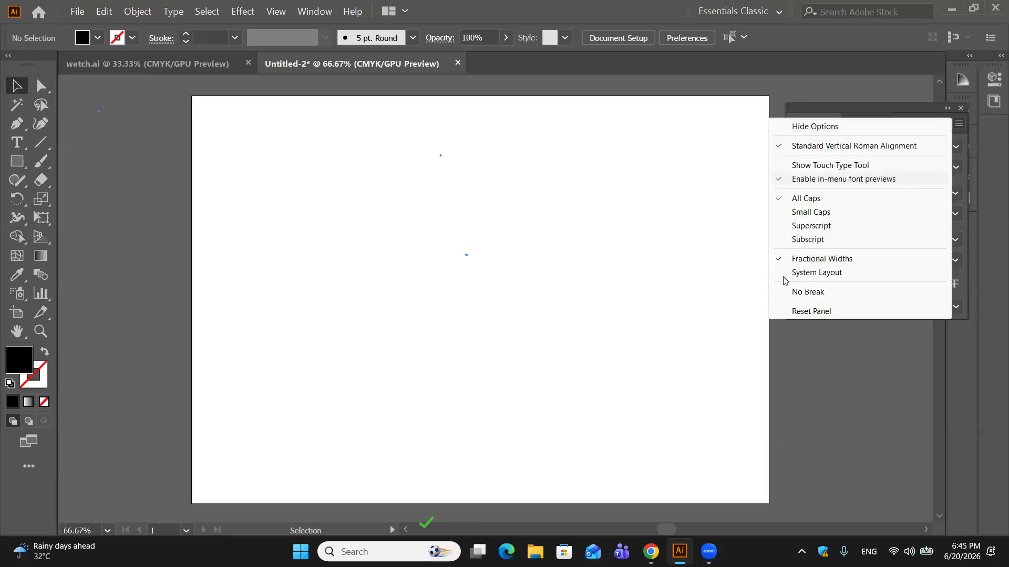
click(777, 200)
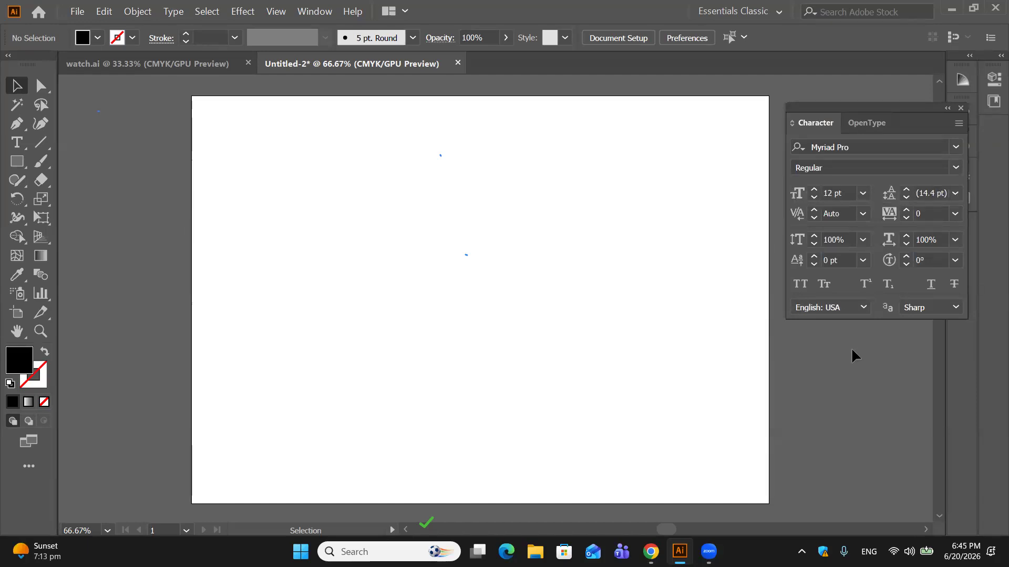
Step: Reset the OpenType settings to their defaults and enable Stylistic Alternates
click(881, 129)
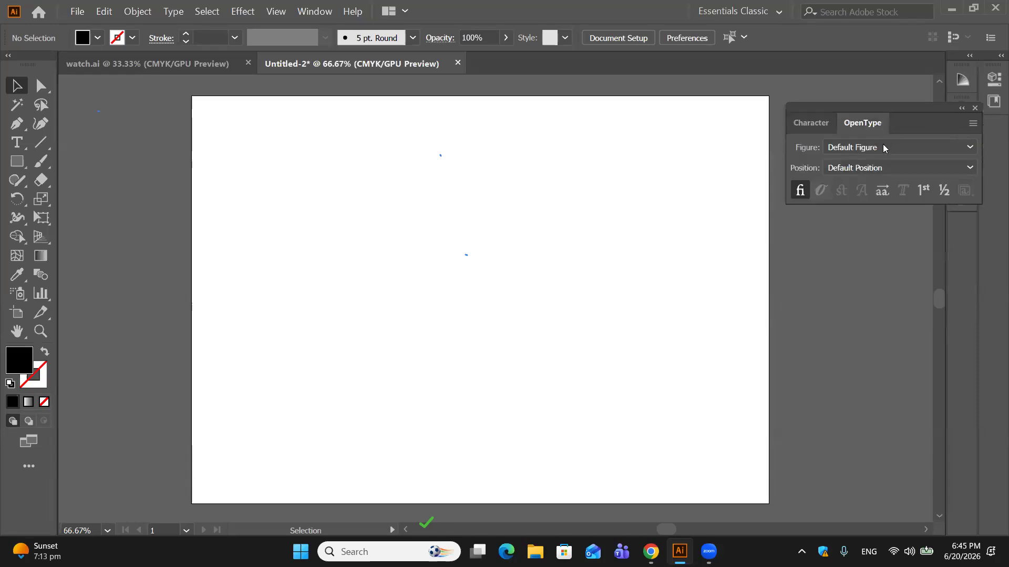
click(973, 124)
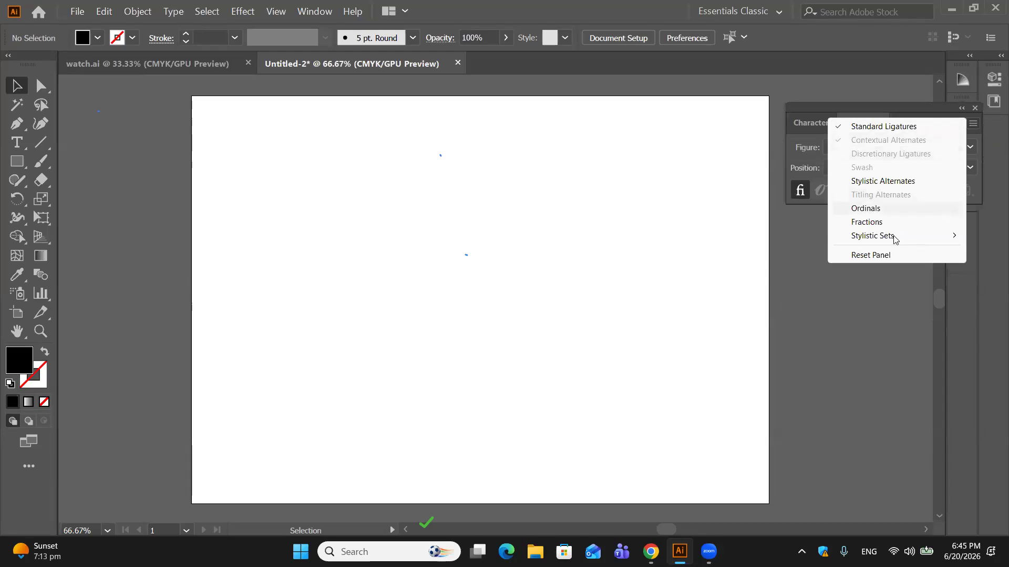
click(883, 254)
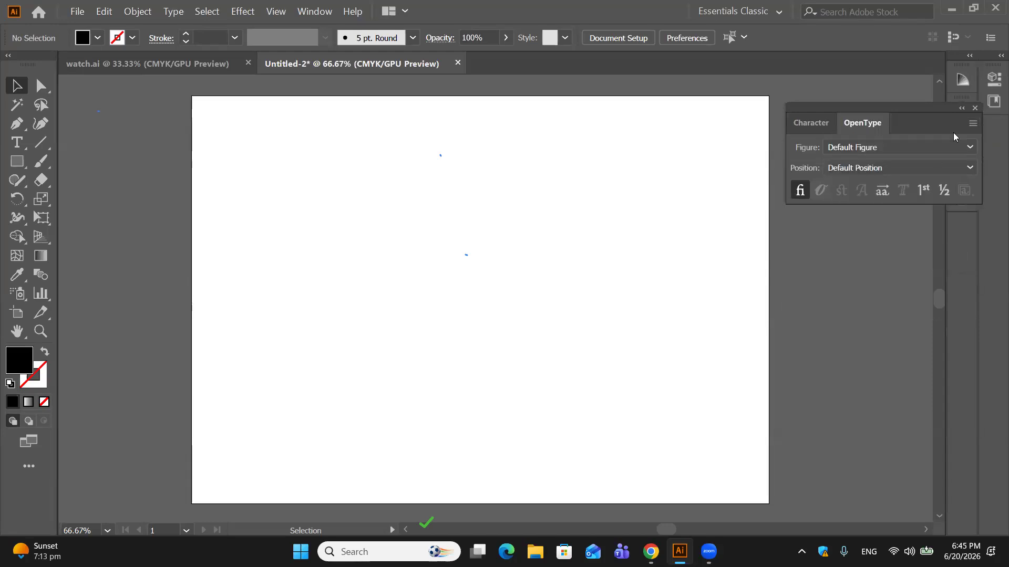
click(972, 122)
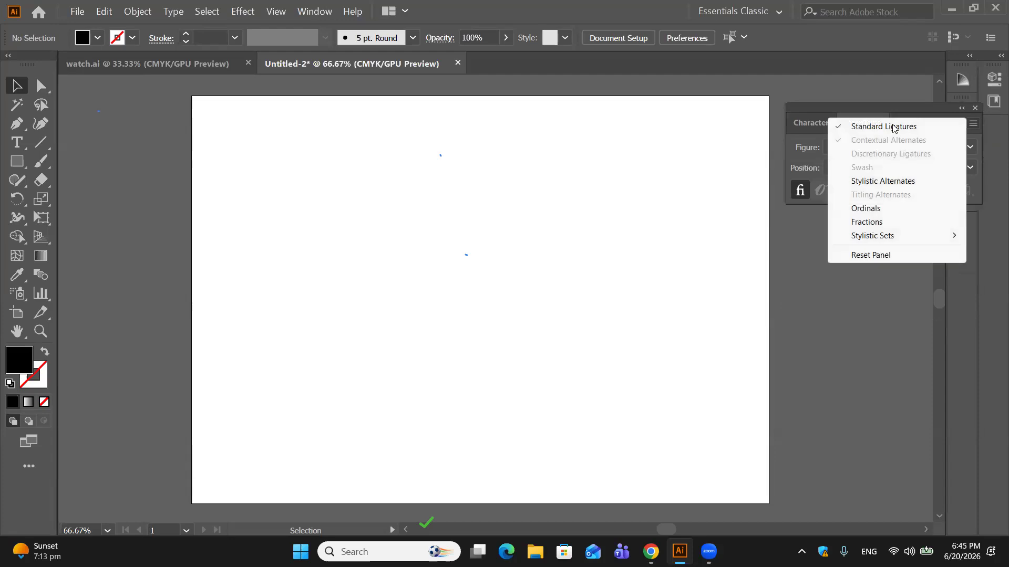
click(880, 184)
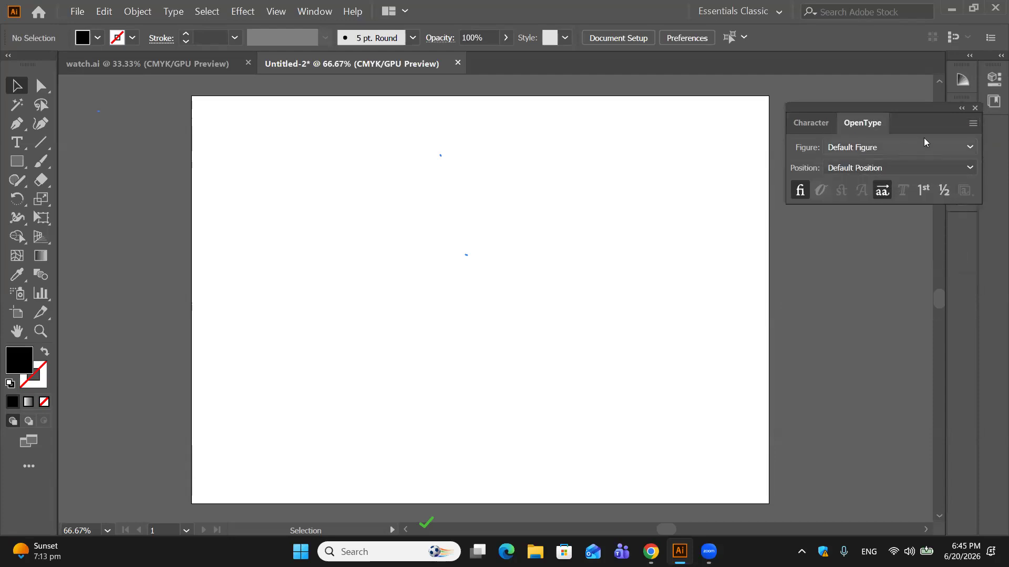
Step: View the OpenType figure styles, turn off Standard Ligatures and Stylistic Alternates, and return to the Character settings
click(968, 150)
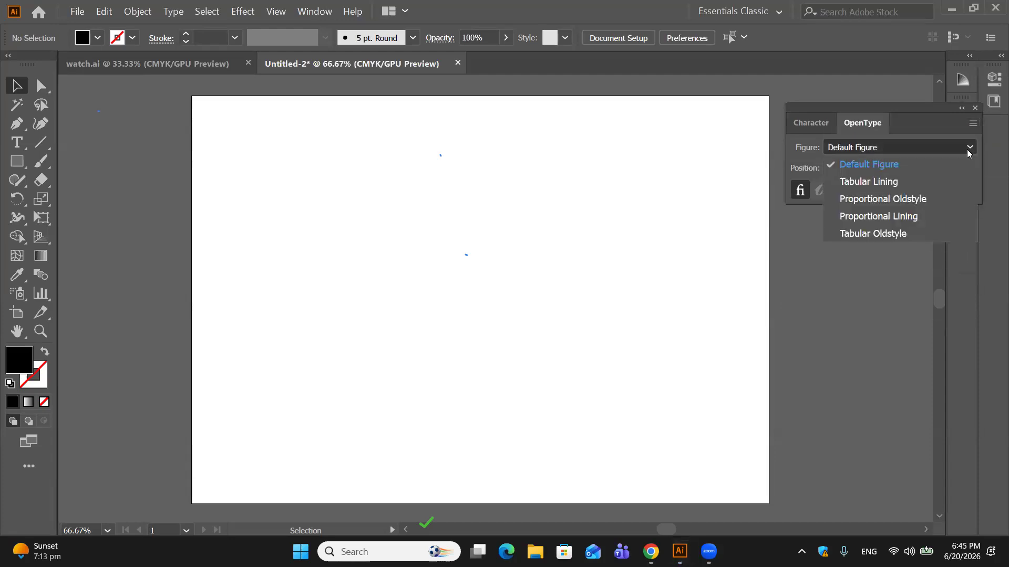
click(909, 153)
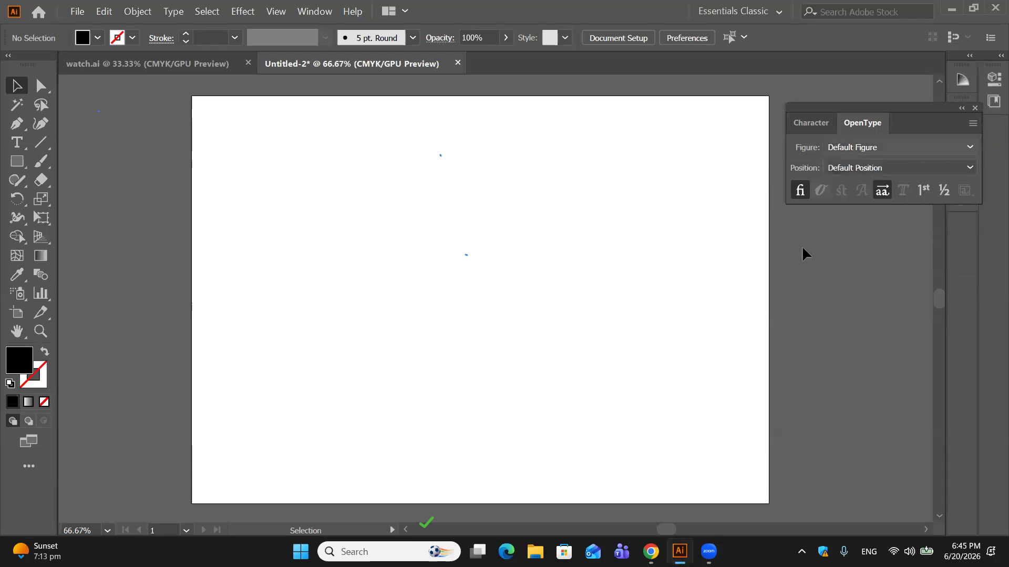
click(800, 190)
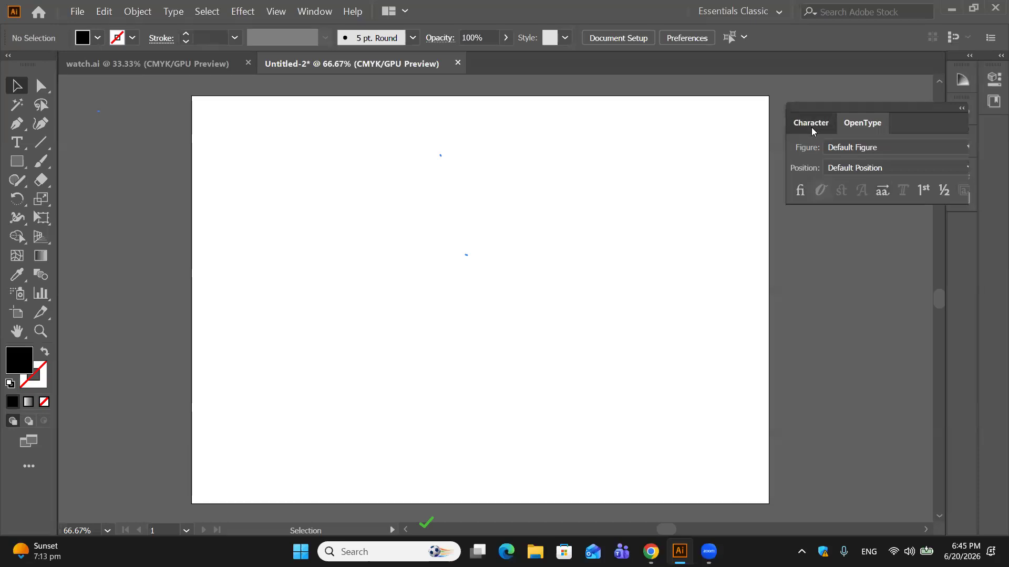
click(810, 126)
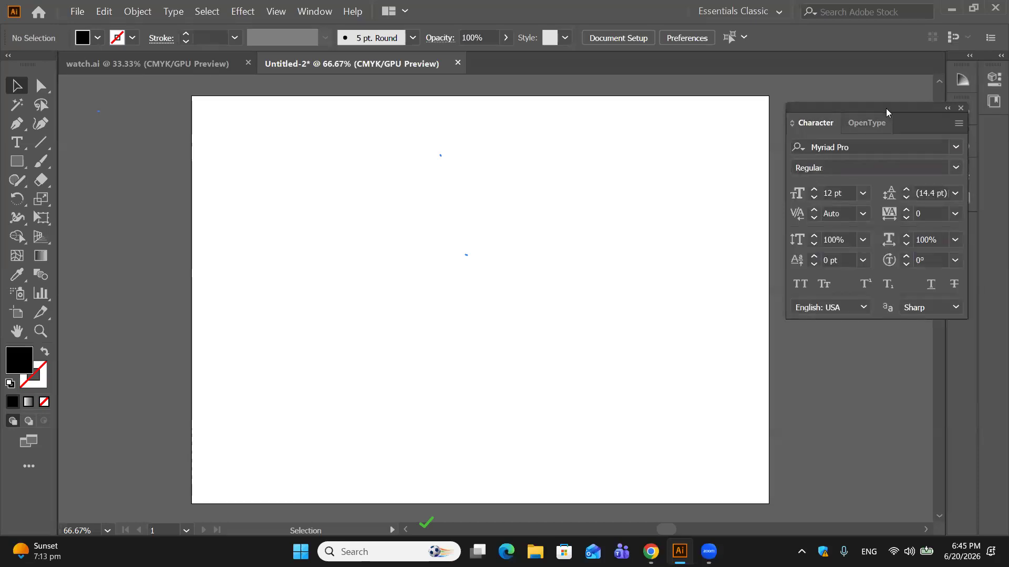
Step: Show the Paragraph panel and dock it directly beneath the Character panel
click(315, 11)
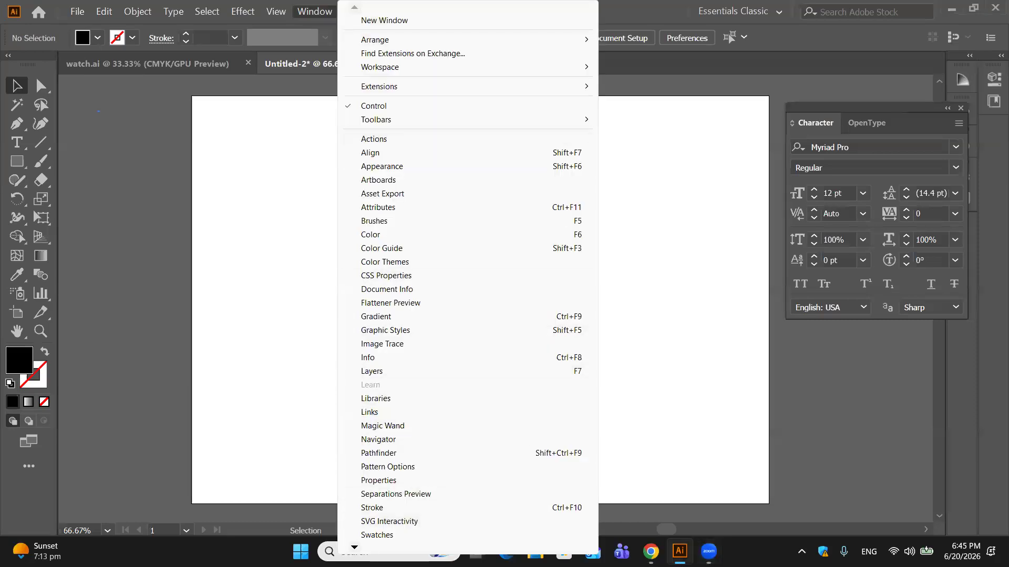
mouse_move(355, 548)
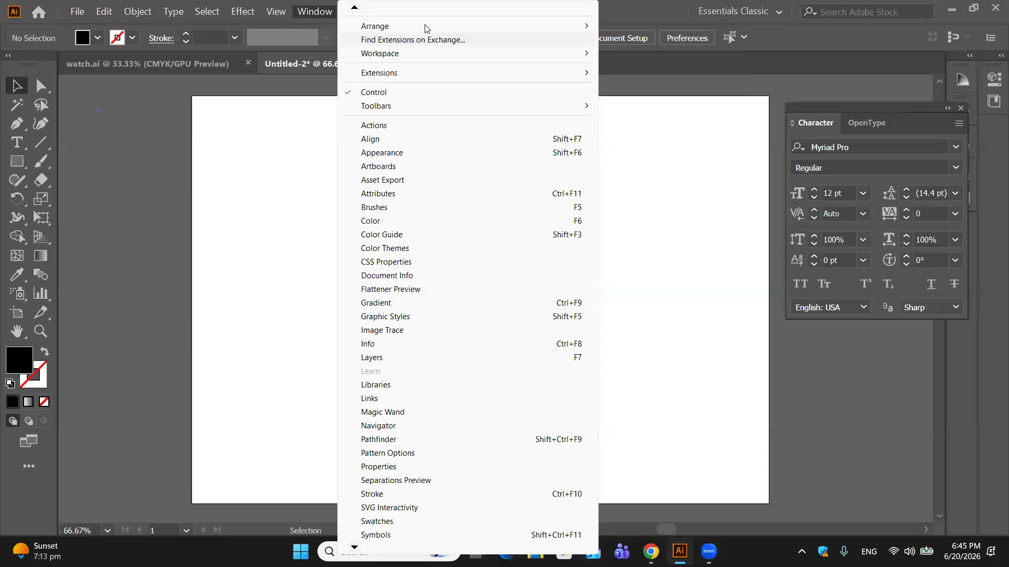
mouse_move(578, 28)
mouse_move(355, 546)
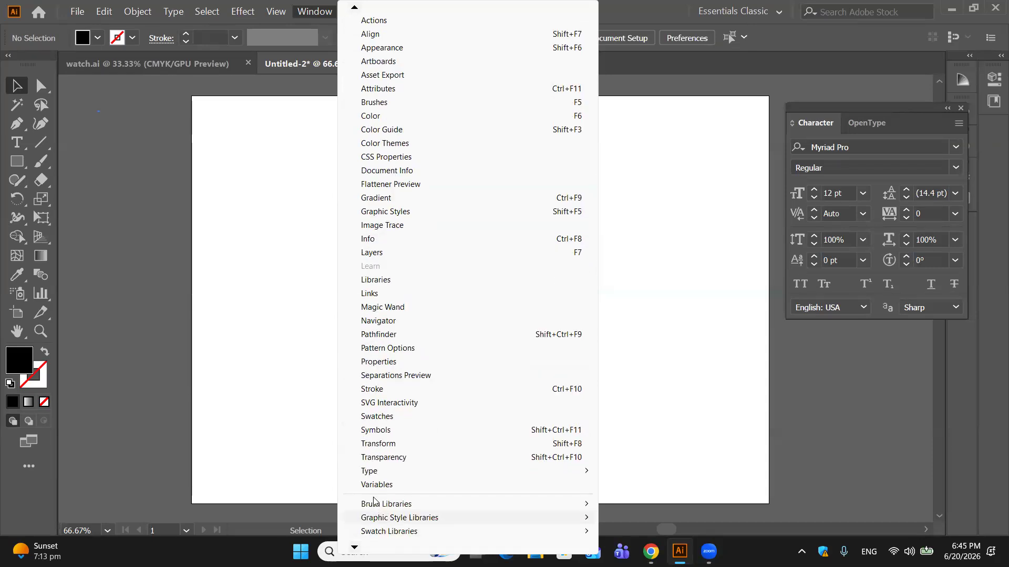
mouse_move(372, 473)
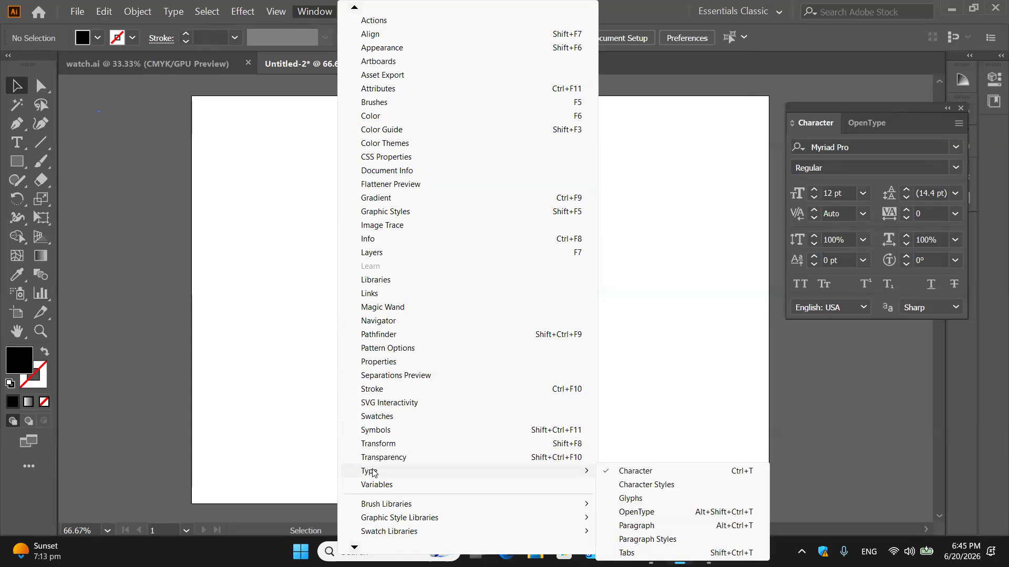
click(616, 526)
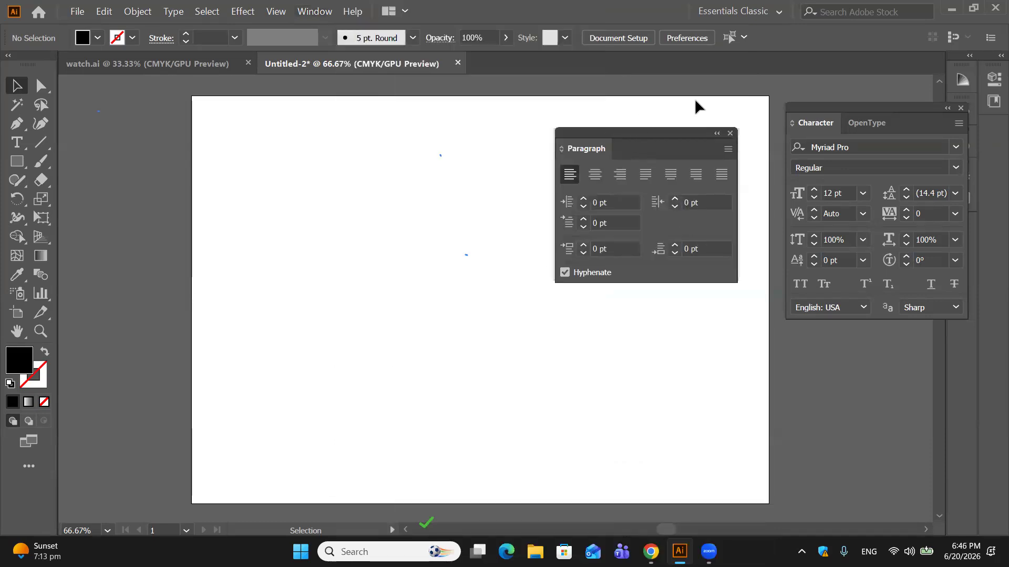
drag(672, 132, 817, 341)
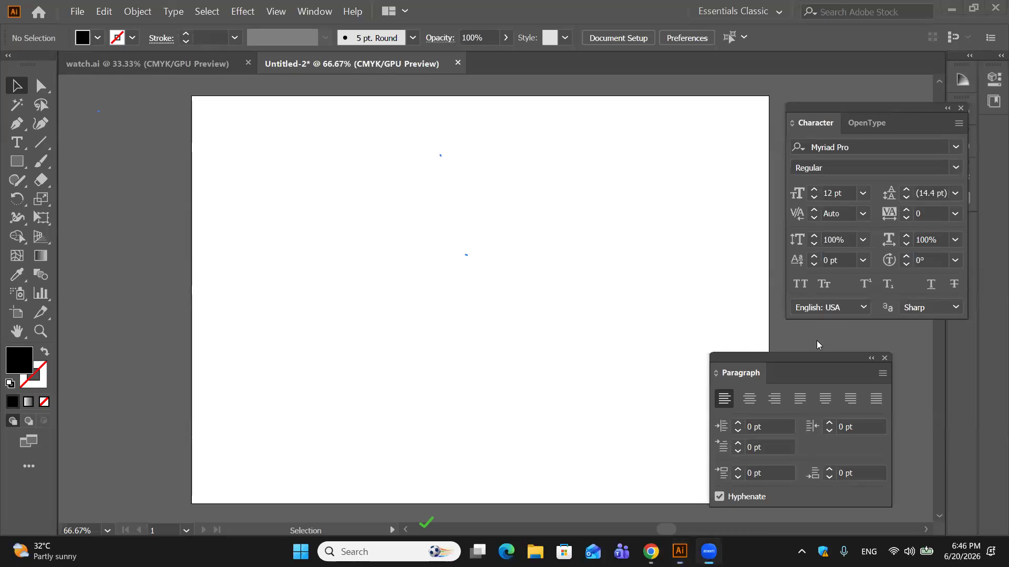
drag(874, 384, 882, 324)
drag(583, 368, 855, 383)
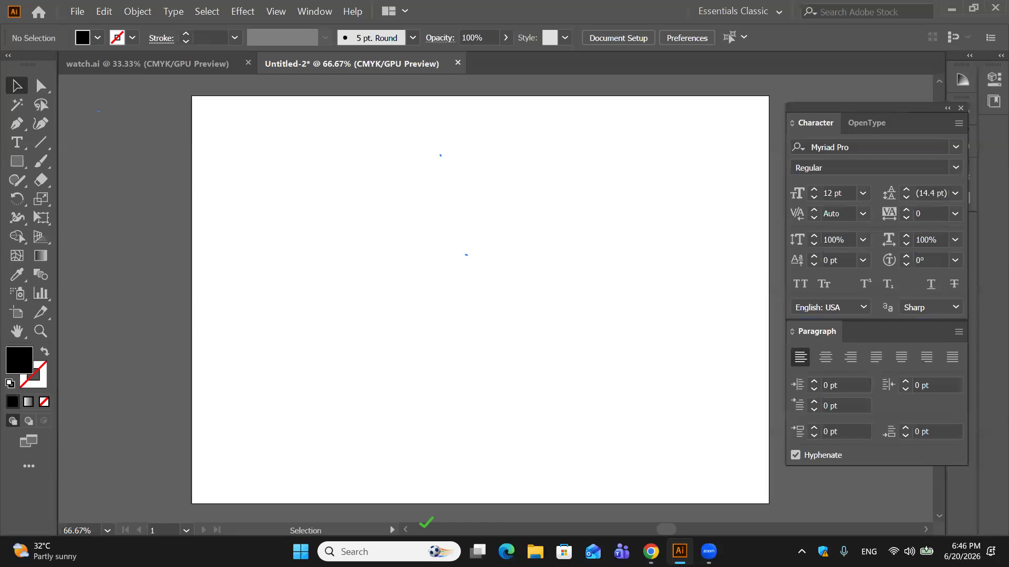
Step: Switch to Chrome and search Google for "about photoshop"
click(651, 551)
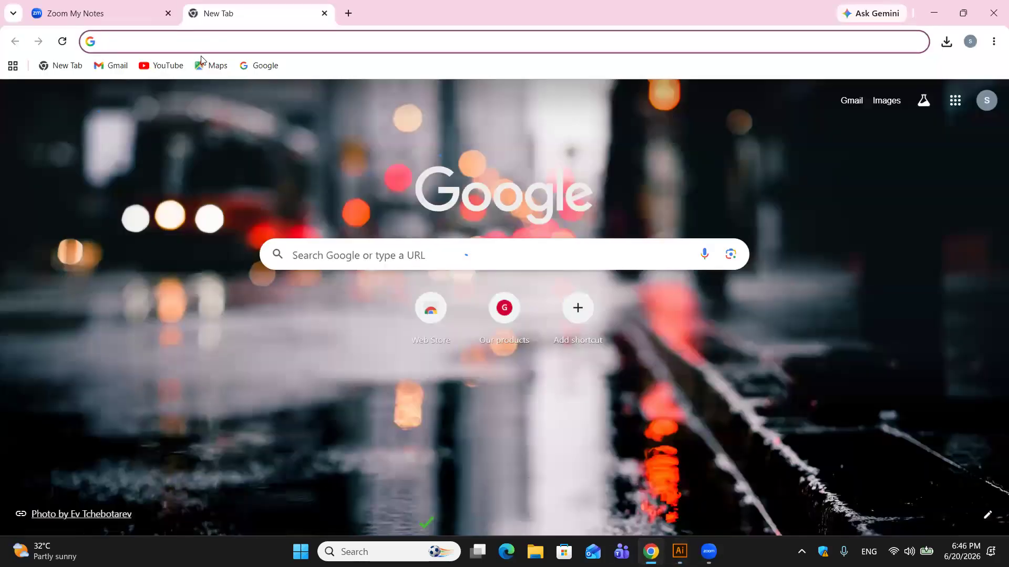
click(309, 256)
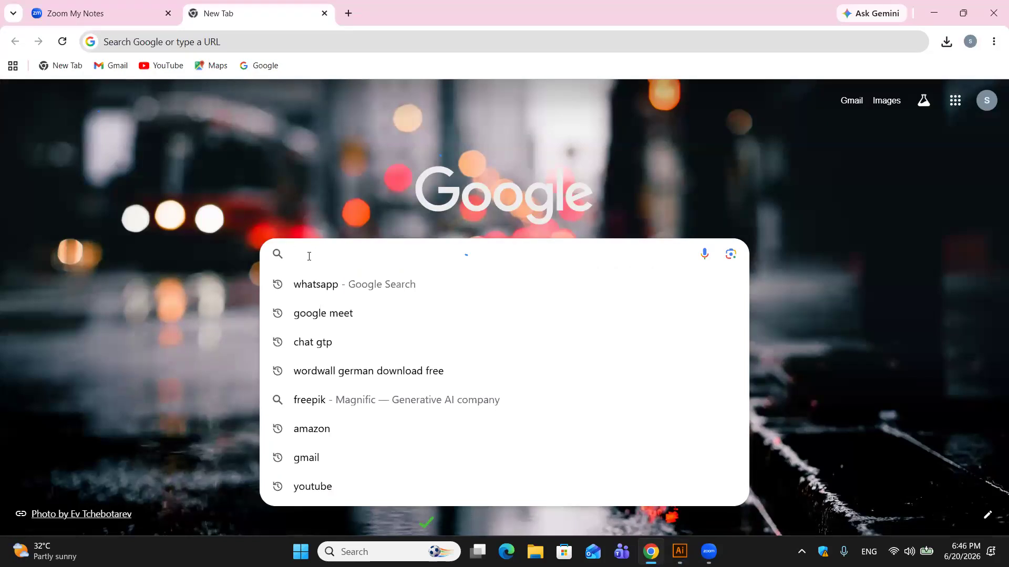
text(a)
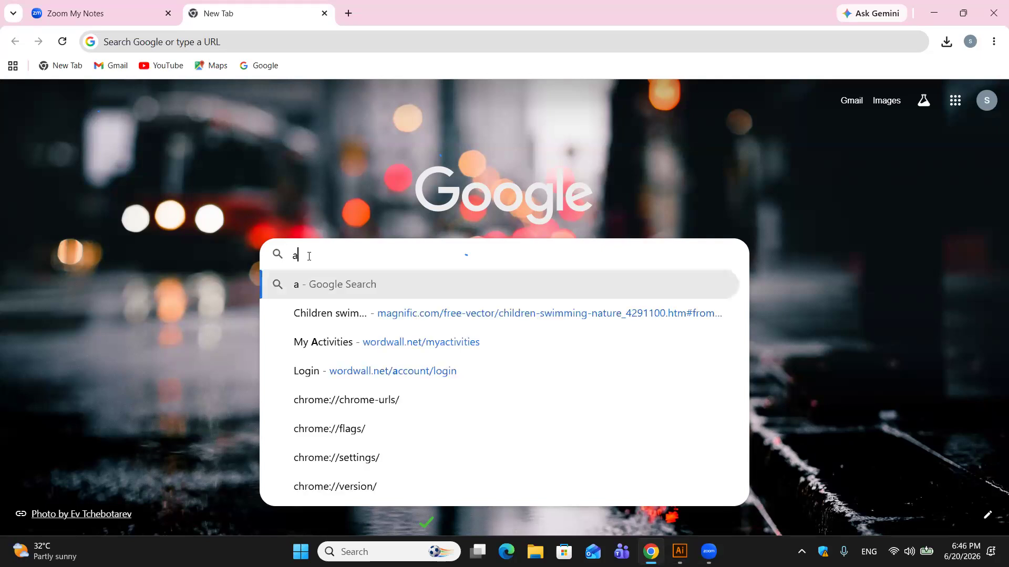
text(bout )
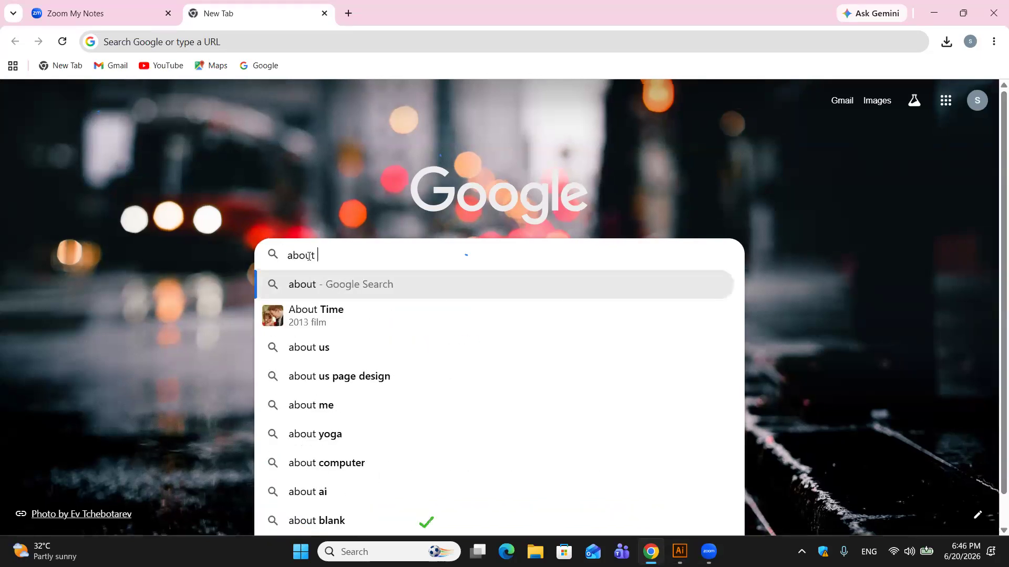
text(photo)
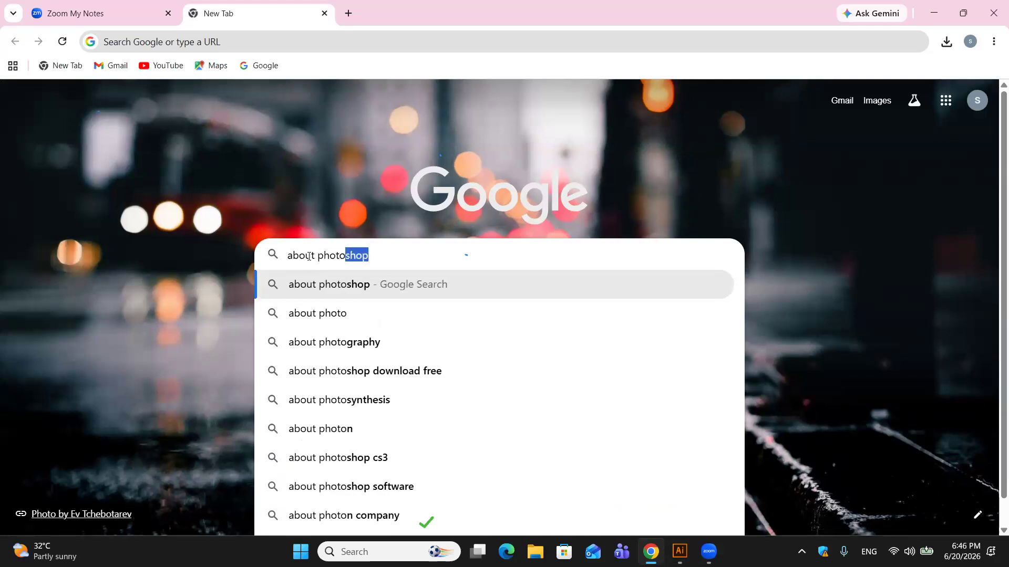
text(shop)
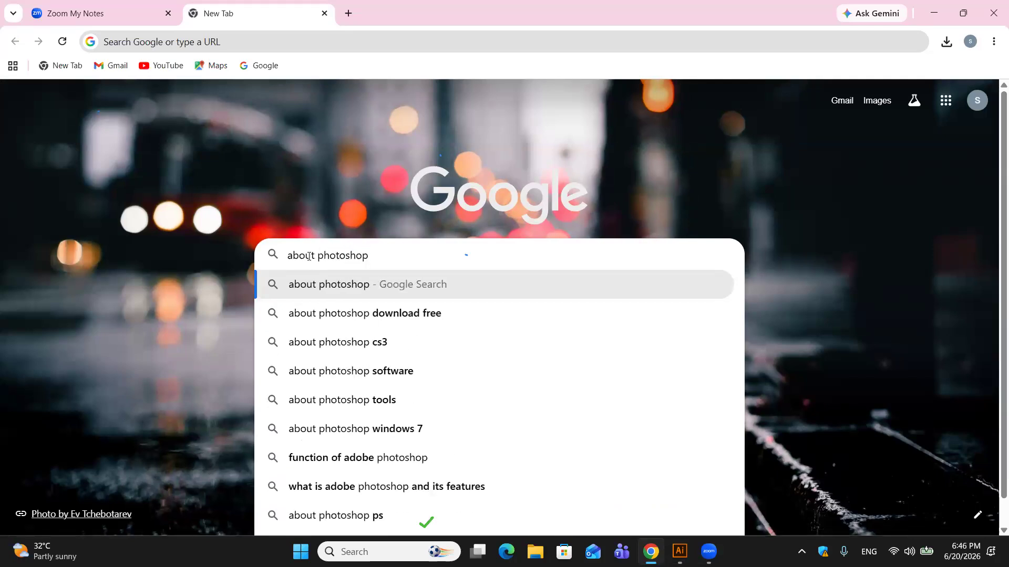
key(Return)
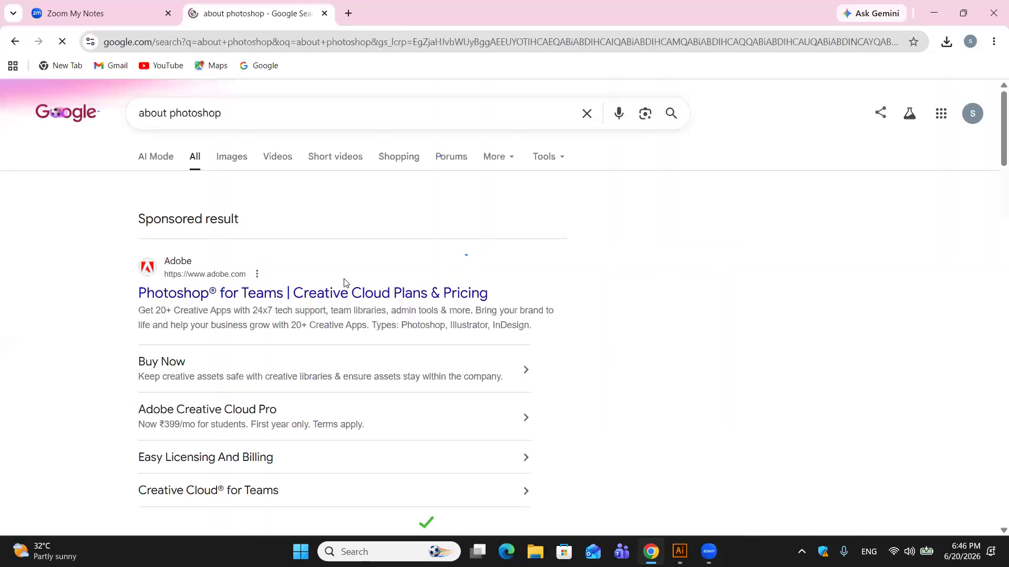
Step: Expand the AI Overview and copy its text from the Adobe Photoshop introduction through the Key Capabilities list
scroll(281, 342, down, 7)
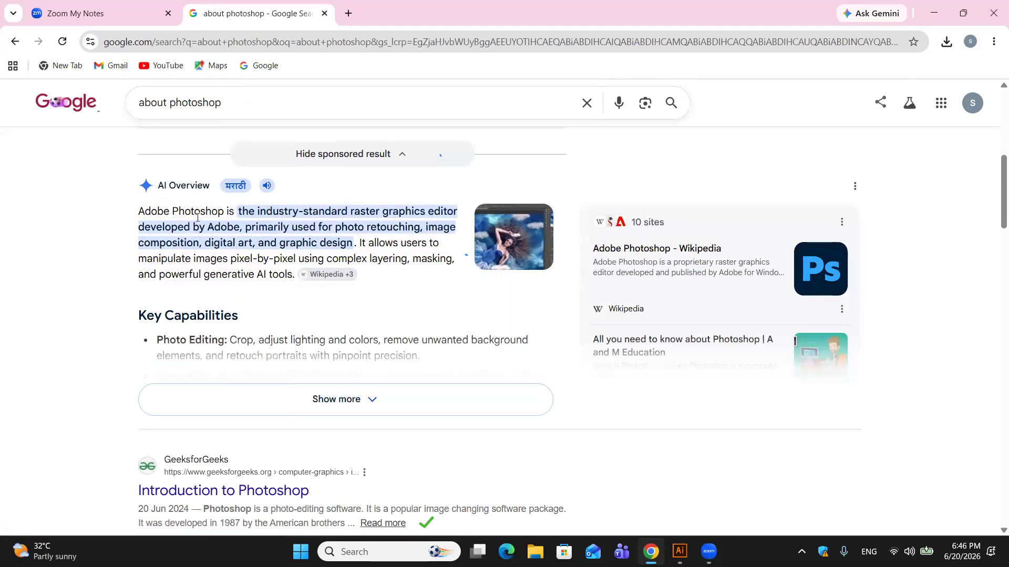
click(350, 399)
scroll(309, 356, down, 8)
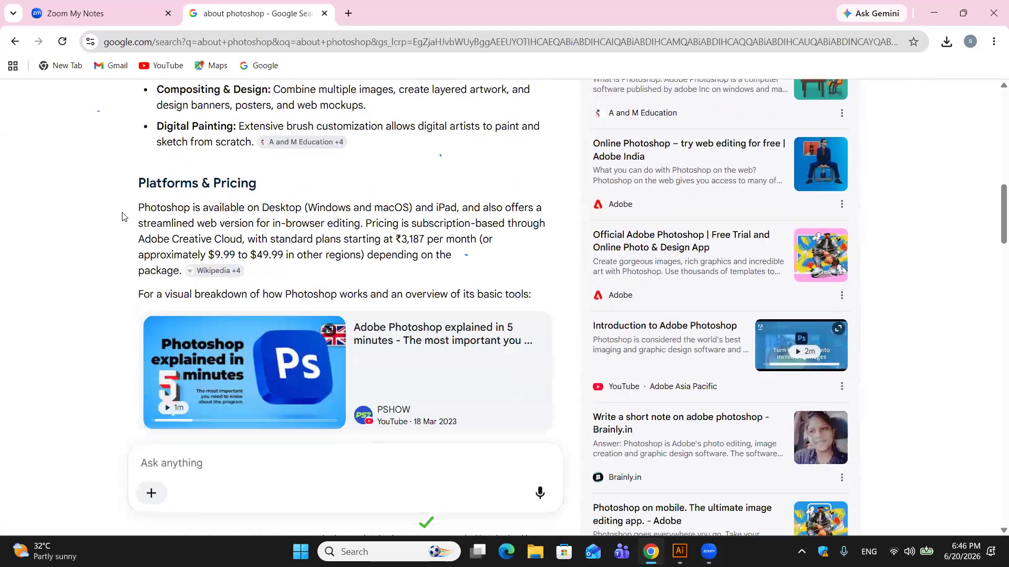
scroll(138, 141, up, 6)
drag(138, 141, 381, 443)
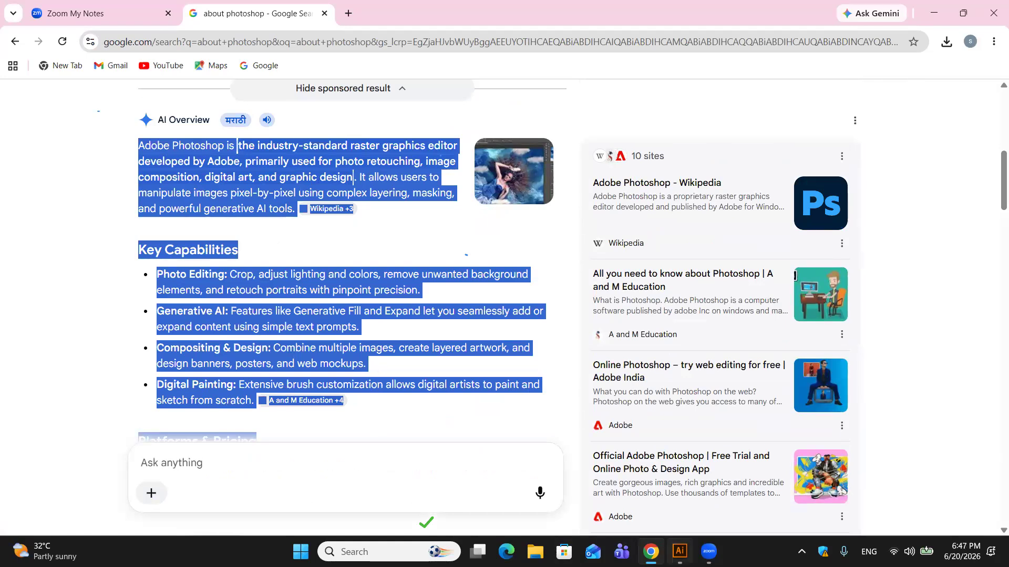
Step: Switch back to Illustrator, paste the copied text as a single line, move it higher on the artboard, and delete it
click(679, 551)
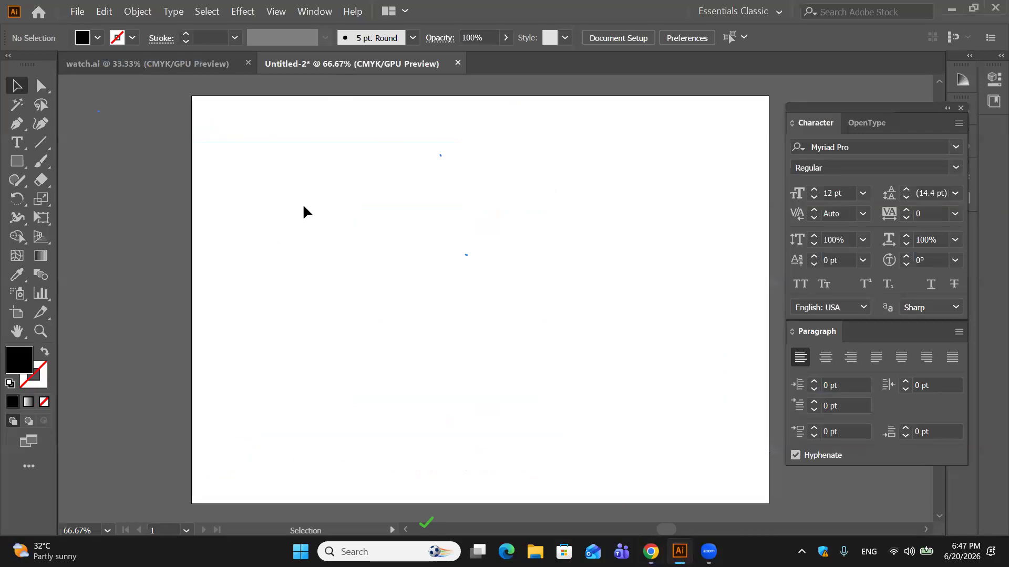
key(ctrl+v)
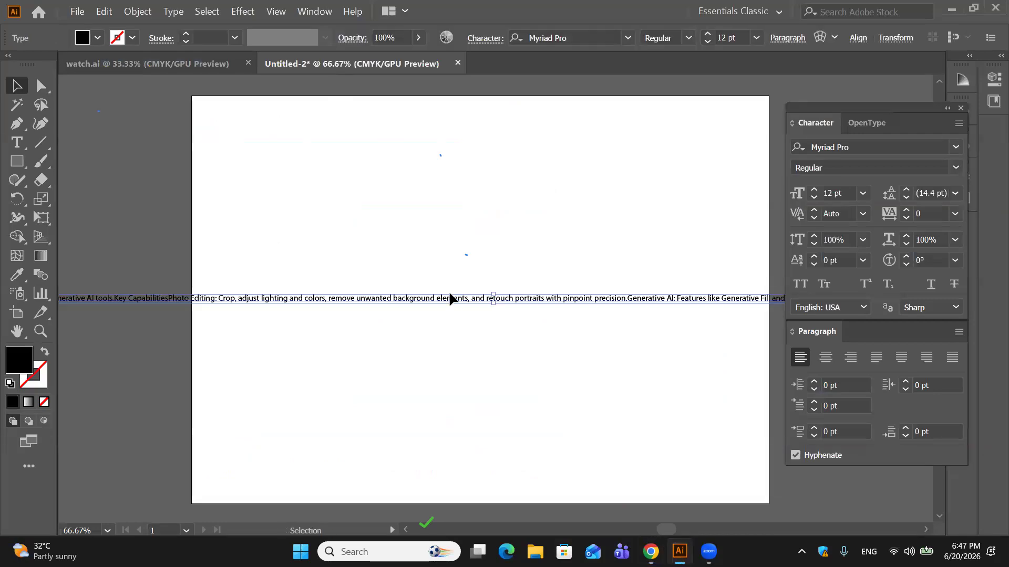
drag(447, 297, 522, 245)
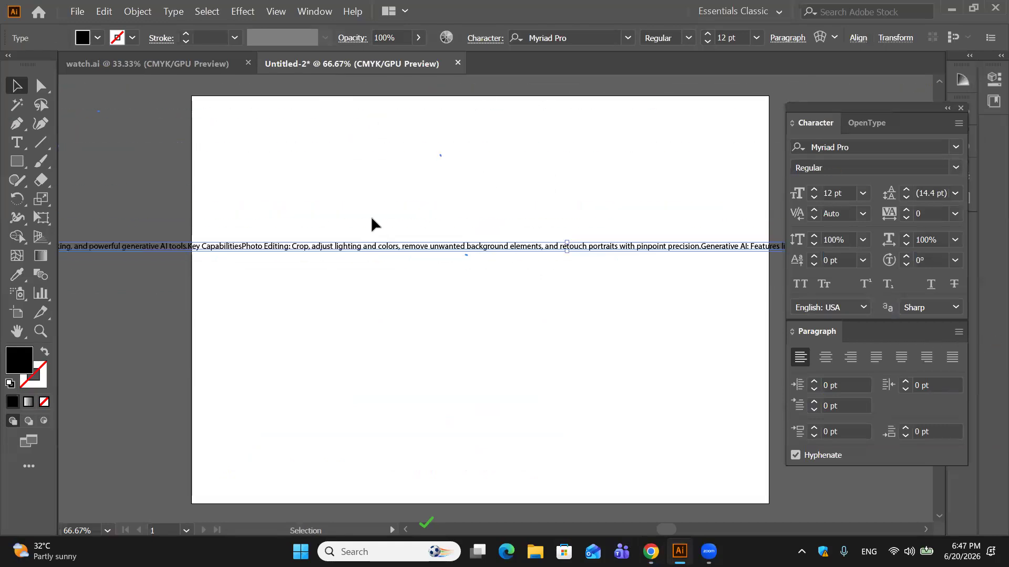
key(Delete)
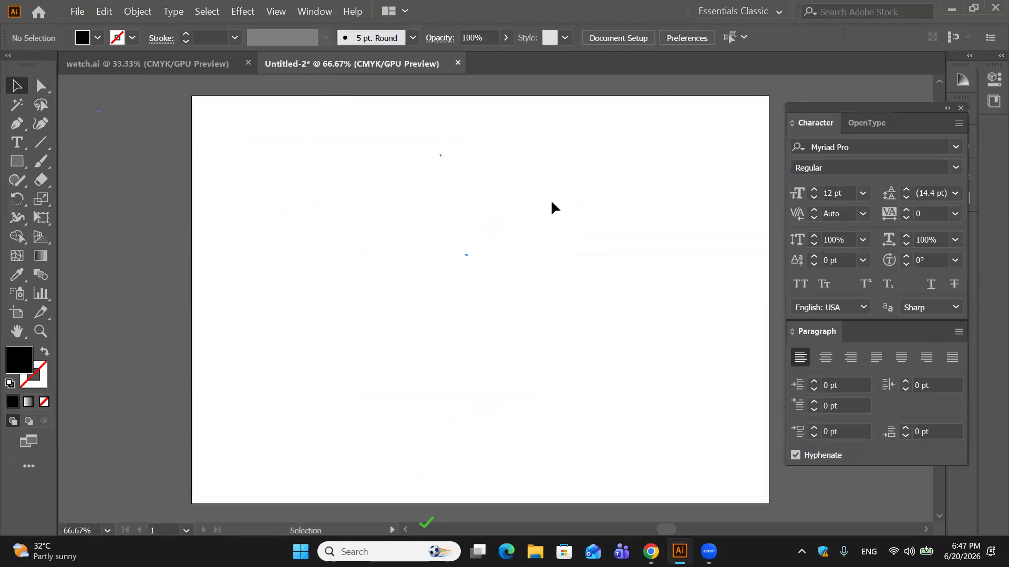
Step: Create a large area-type text box on the artboard and replace its placeholder text with the Photoshop text copied in Chrome
click(17, 142)
drag(217, 116, 573, 476)
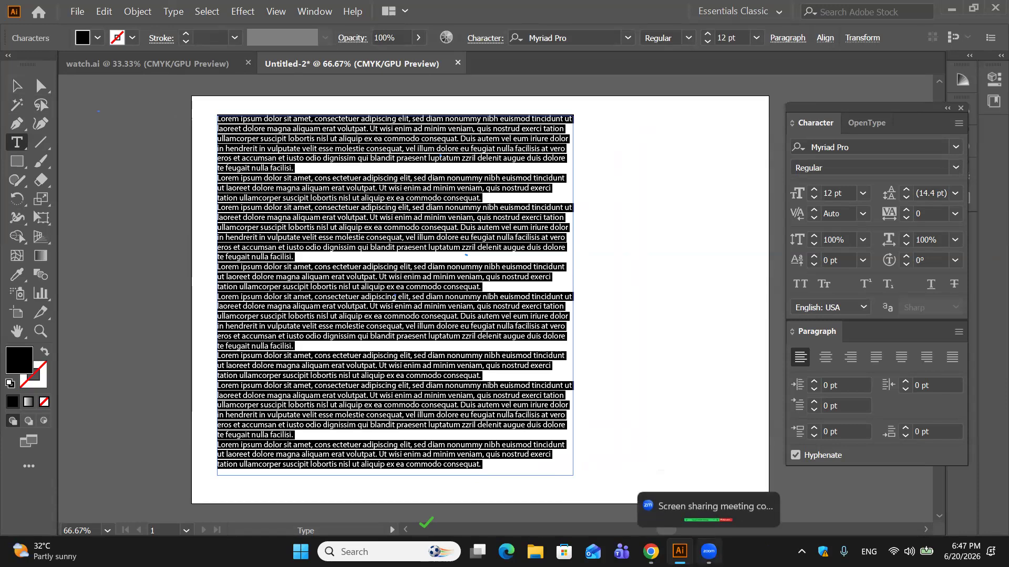
click(650, 552)
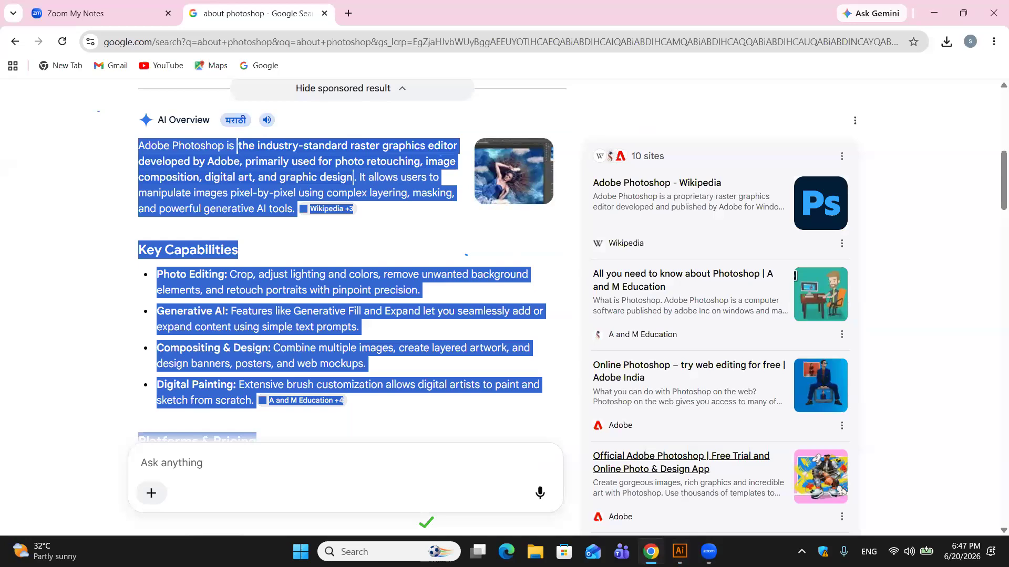
click(679, 552)
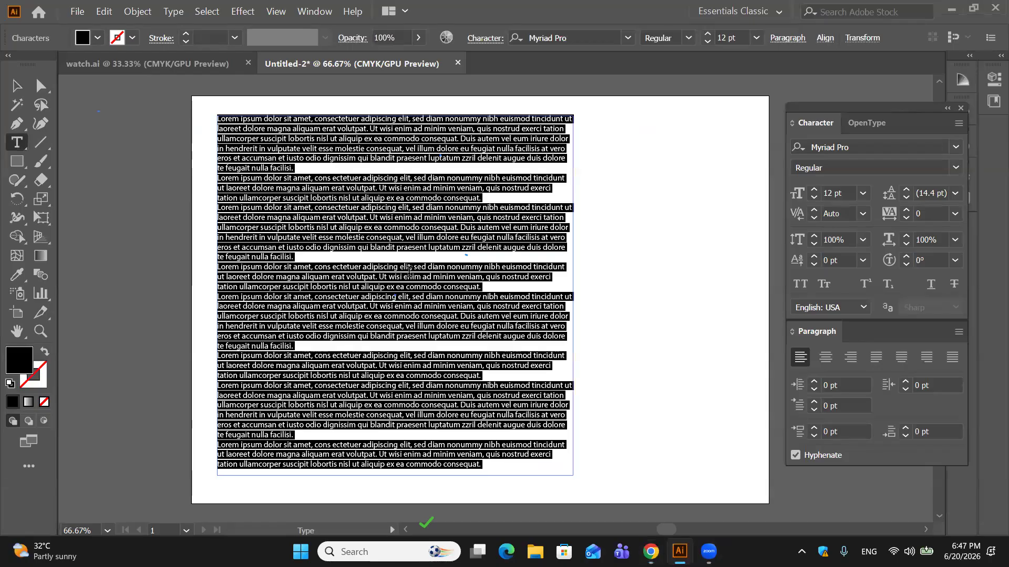
click(408, 271)
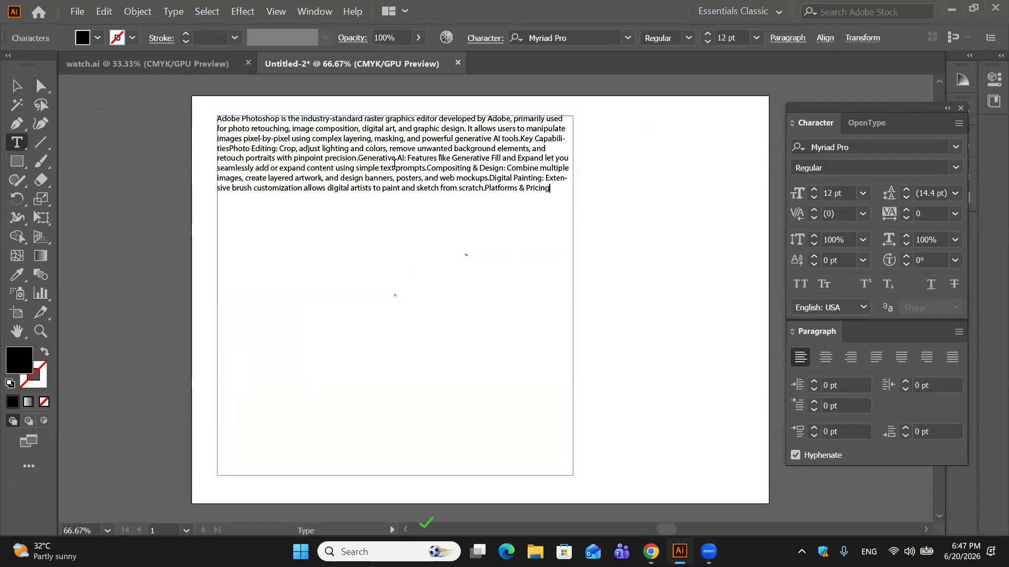
click(16, 86)
click(421, 225)
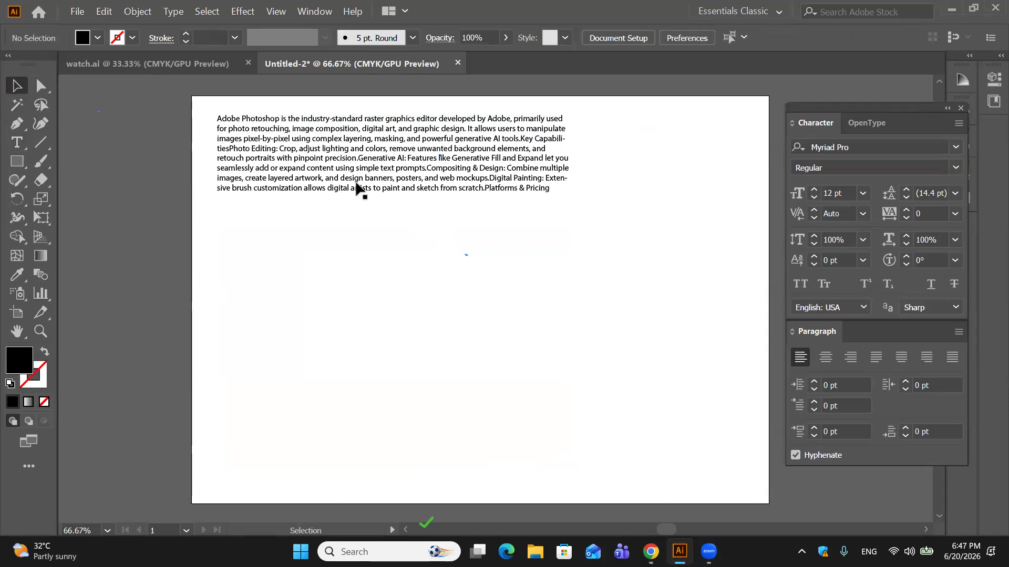
Step: Center-align the pasted Photoshop paragraph, and return it to left alignment
click(359, 187)
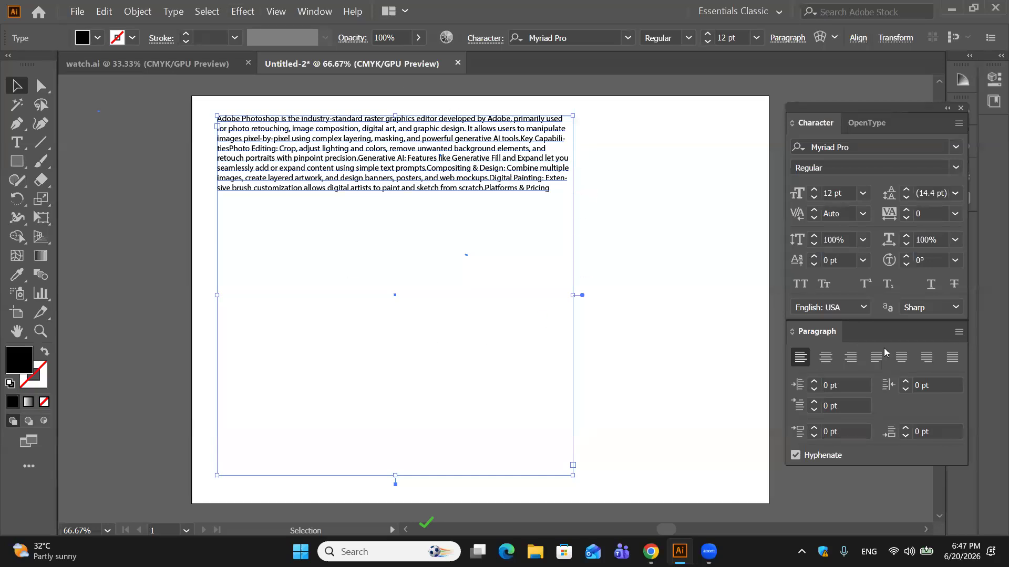
click(824, 358)
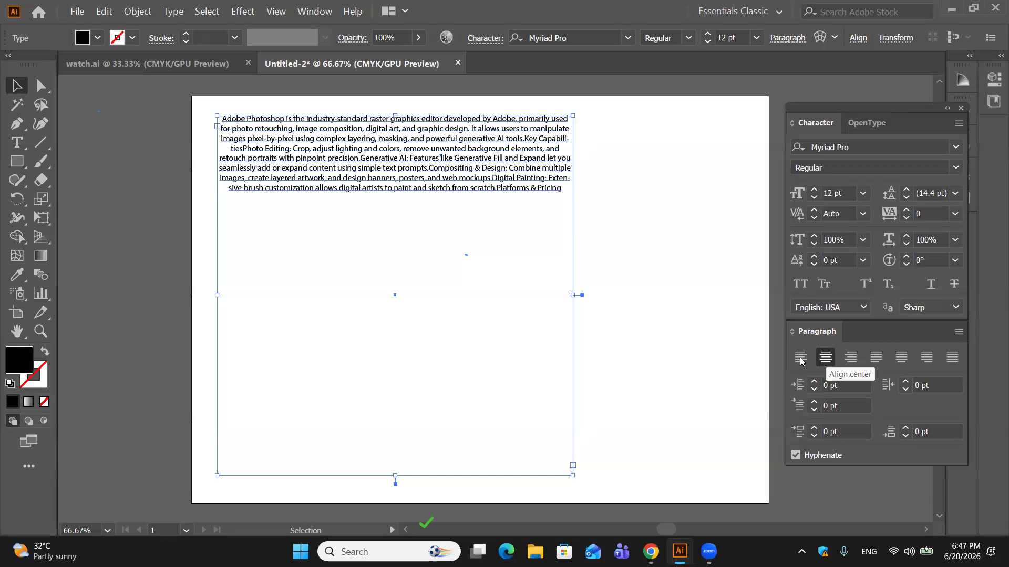
click(636, 309)
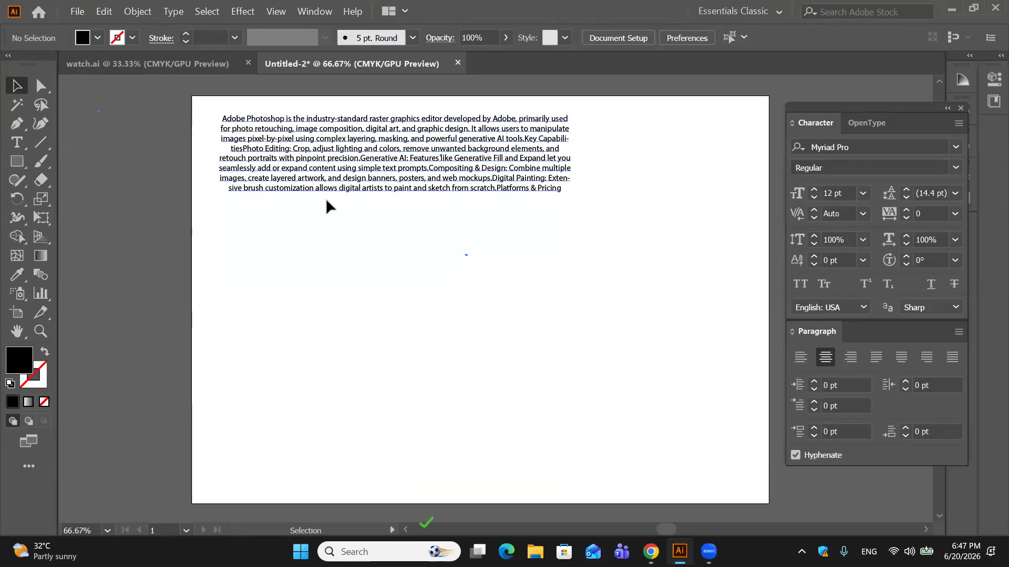
click(338, 188)
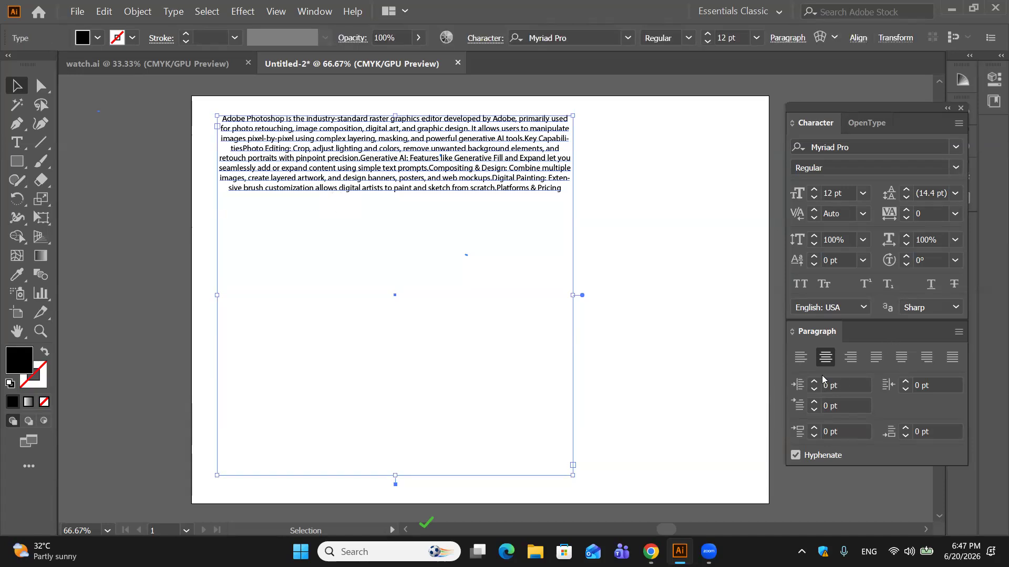
click(799, 356)
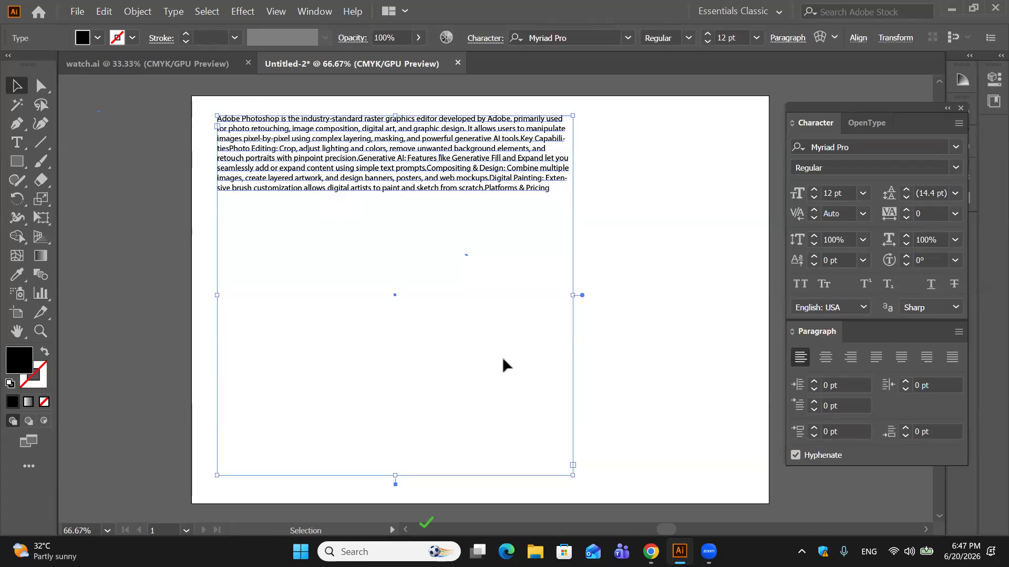
click(704, 331)
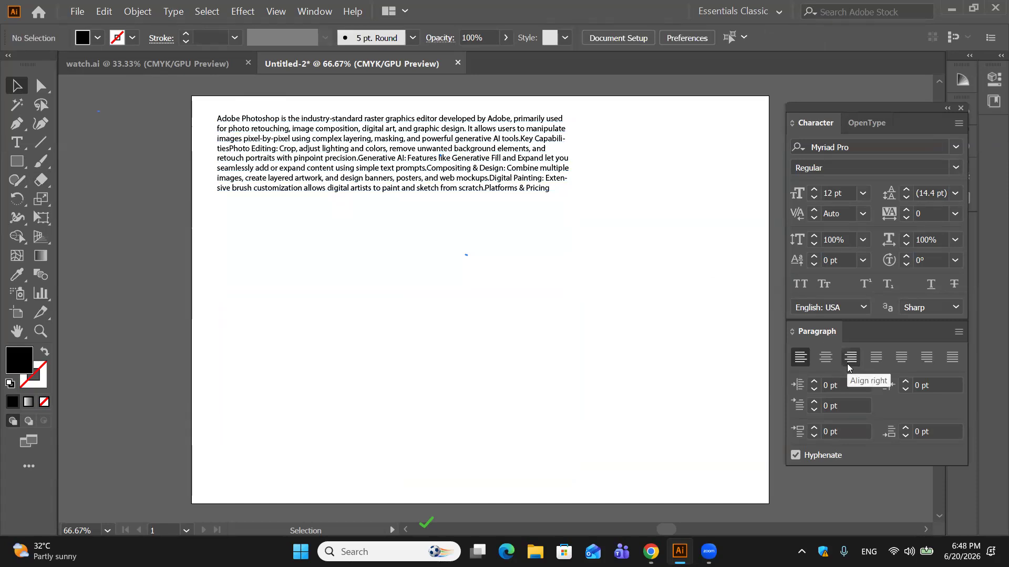
Step: Right-align the Photoshop paragraph within its text box
click(491, 167)
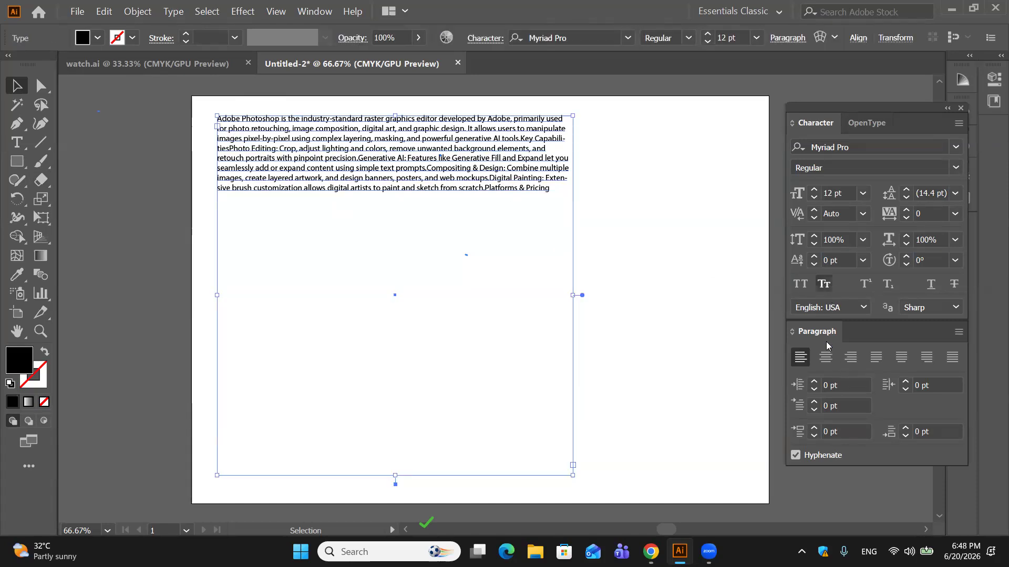
click(851, 358)
click(709, 243)
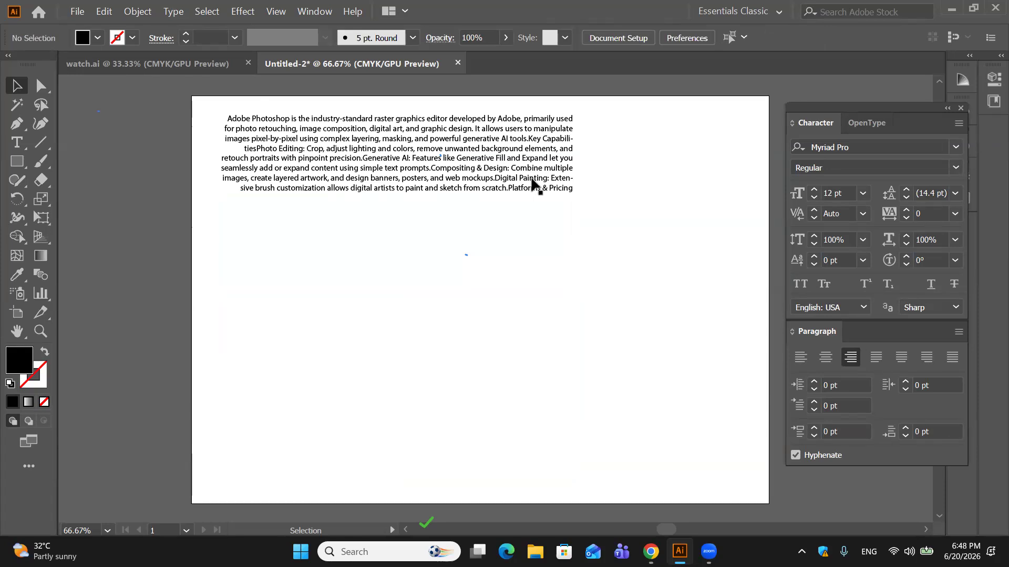
Step: Justify the Photoshop paragraph with its last line aligned left
click(516, 180)
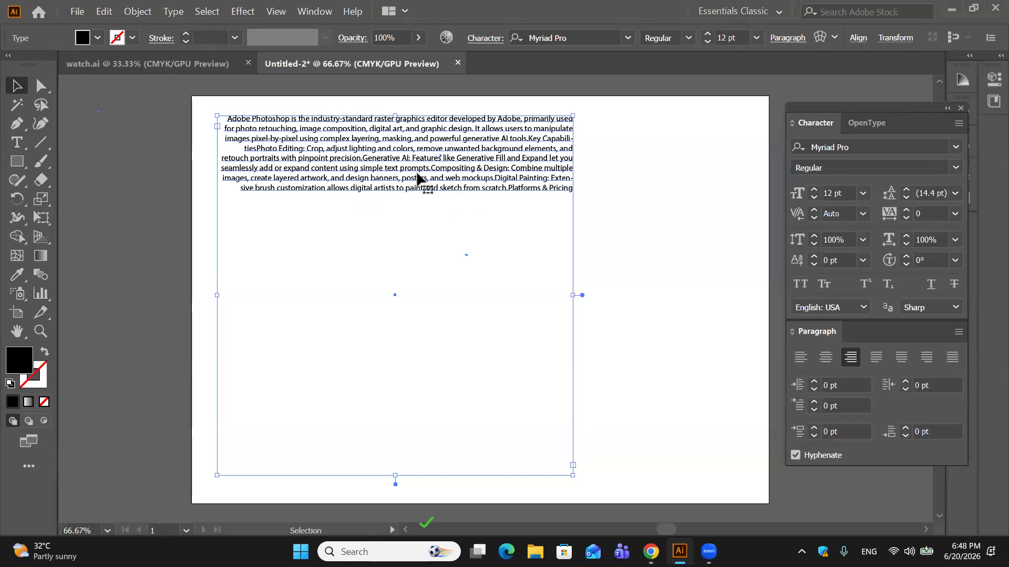
click(875, 357)
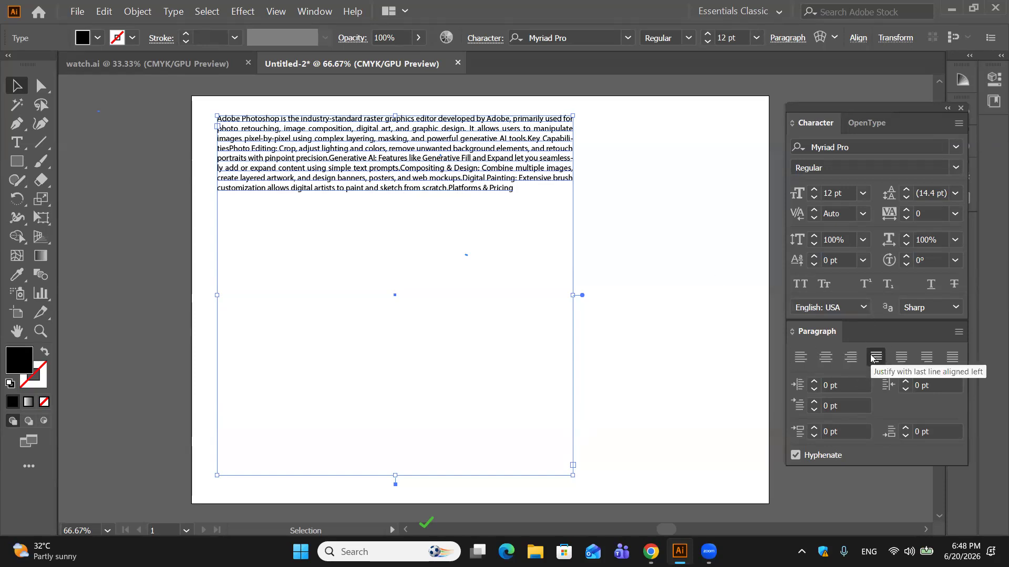
click(603, 264)
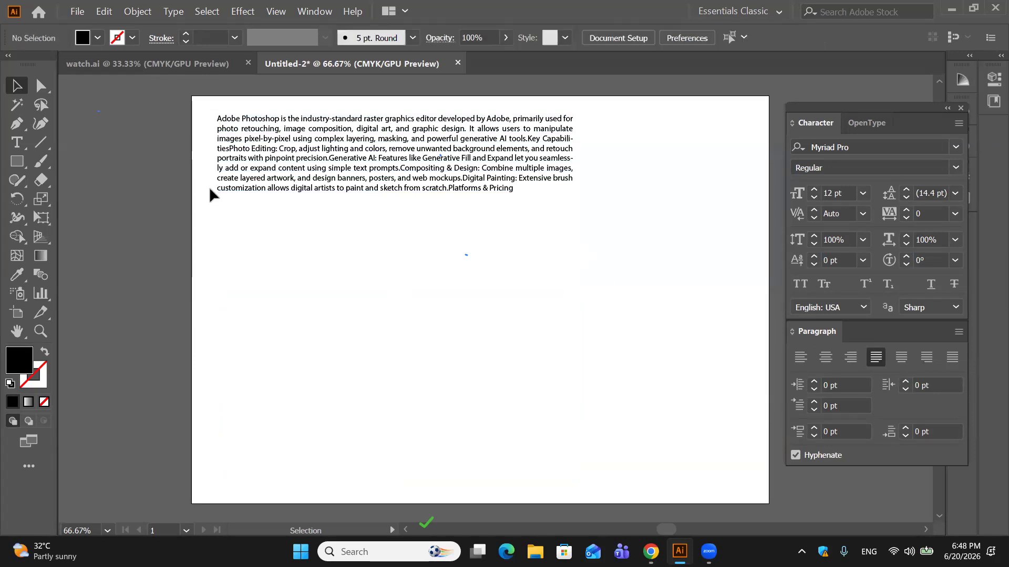
Step: Change the paragraph's justification so that the last line is aligned center
click(287, 188)
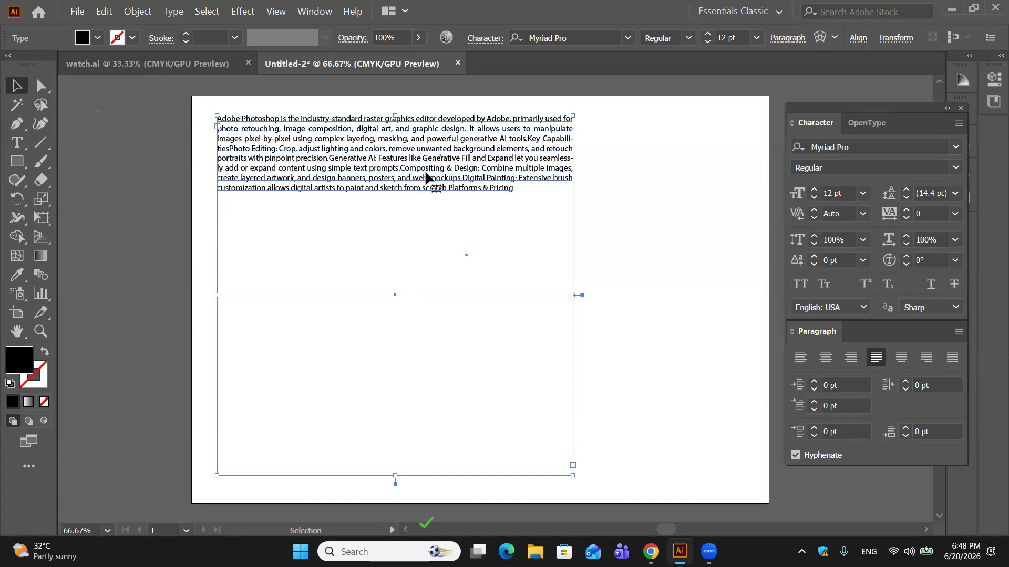
click(900, 357)
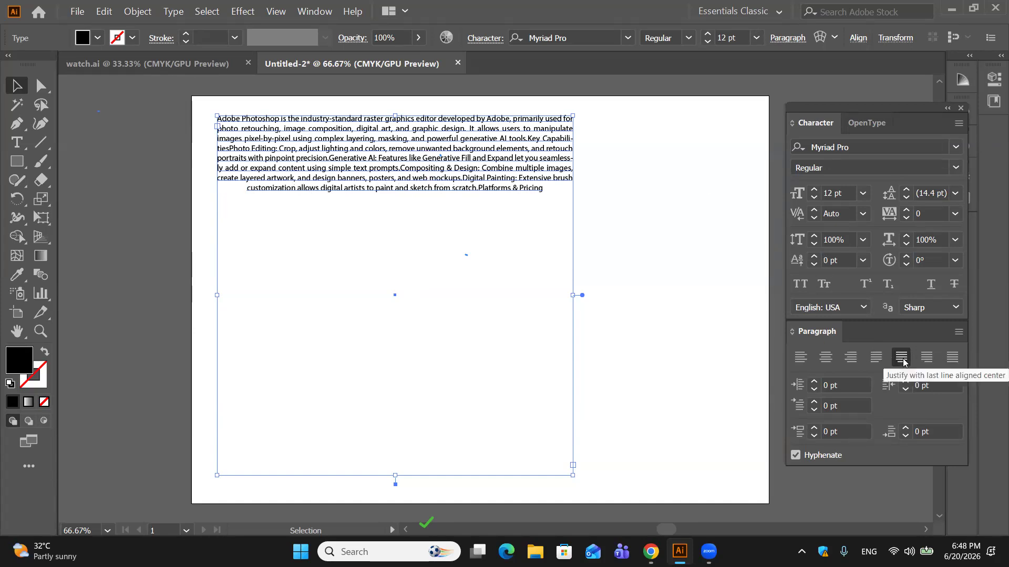
click(658, 244)
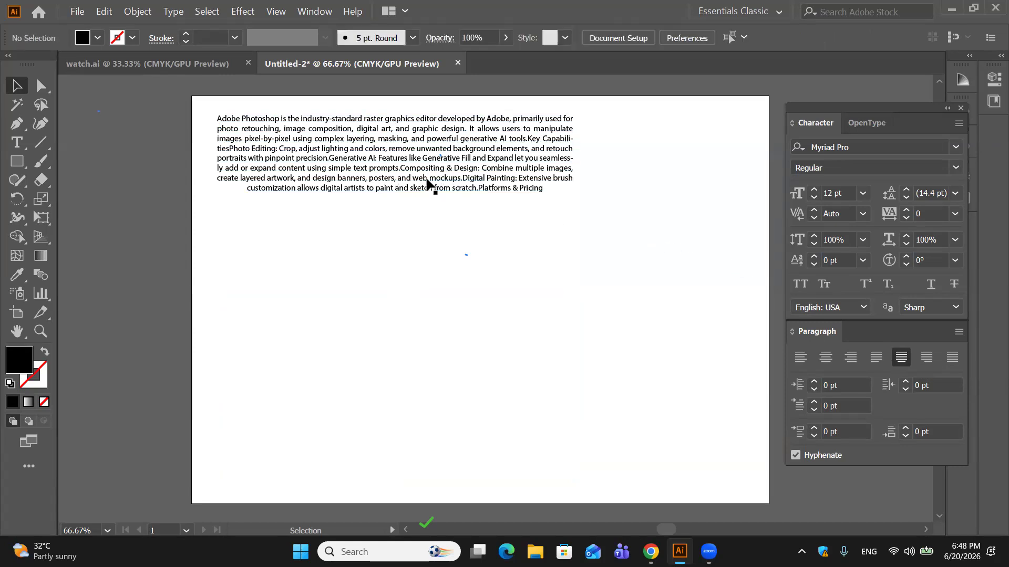
Step: Set the justified paragraph's last line back to left, and realign it to center for an enlarged comparison
click(516, 192)
click(875, 357)
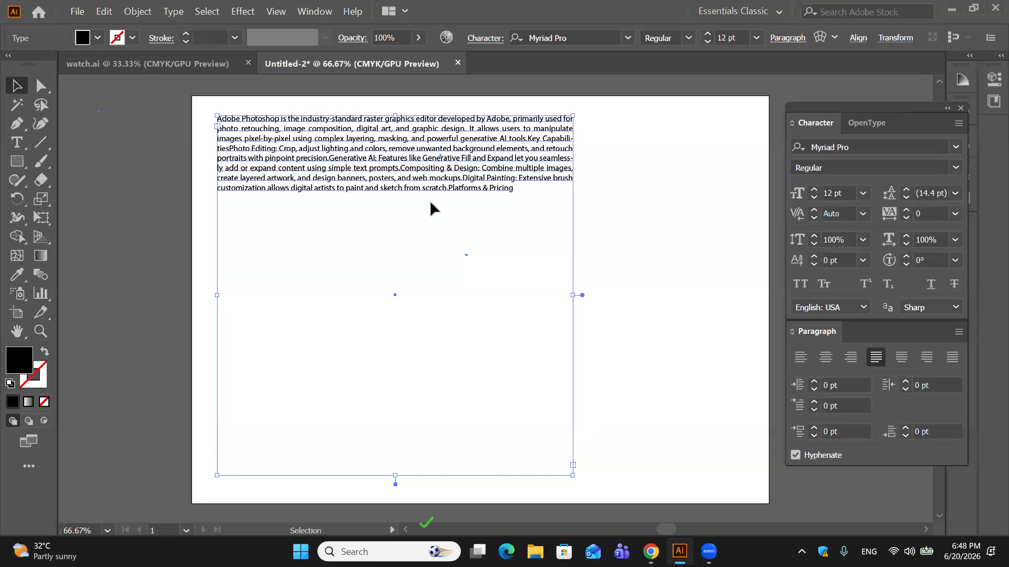
key(ctrl+plus)
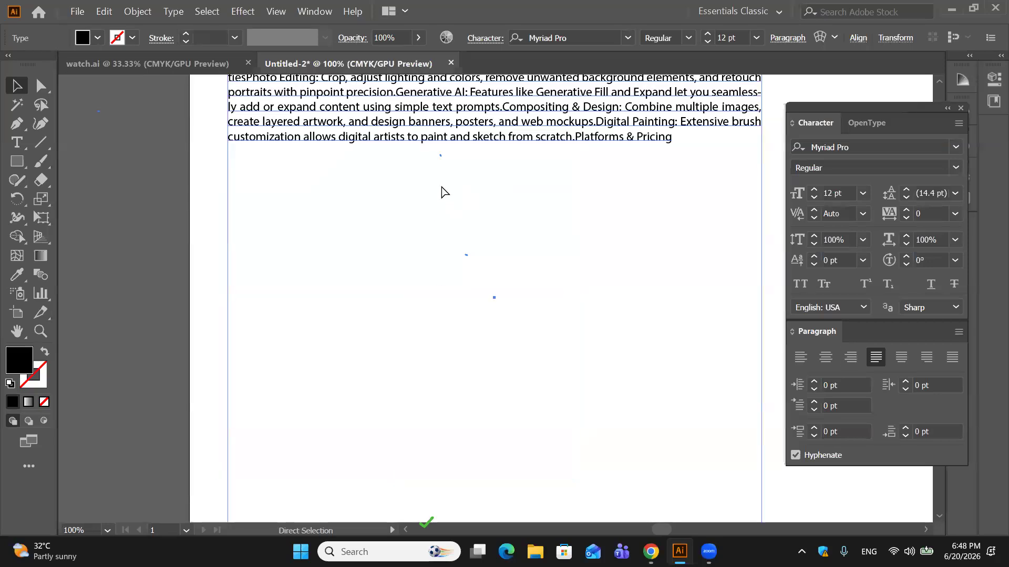
key(ctrl+plus)
scroll(443, 206, up, 5)
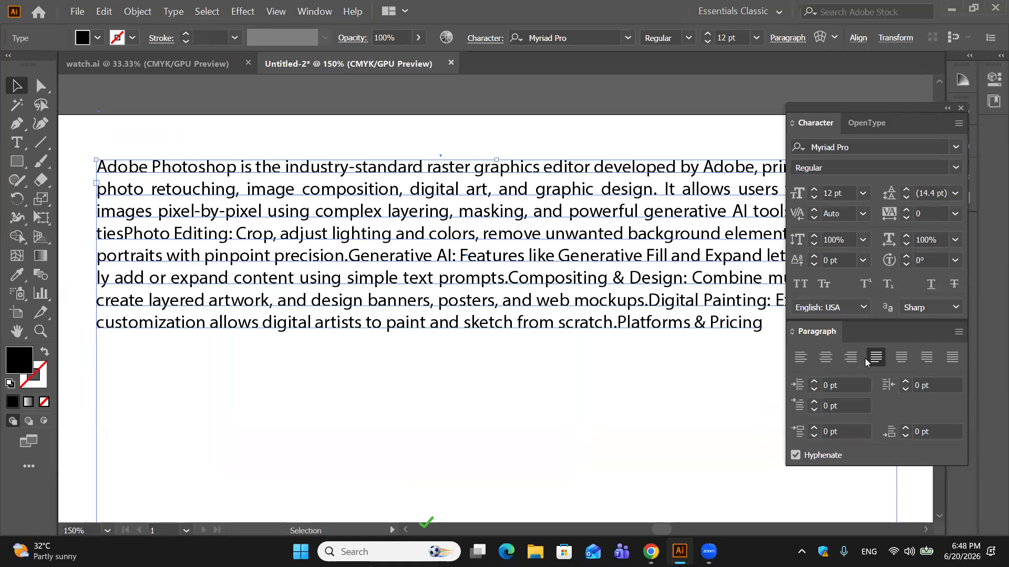
click(902, 357)
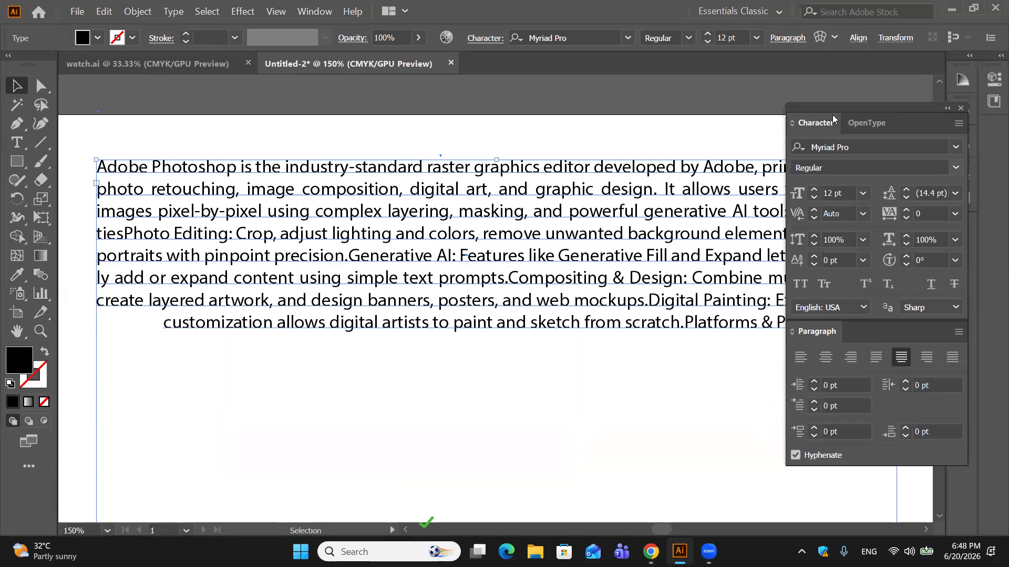
key(ctrl+minus)
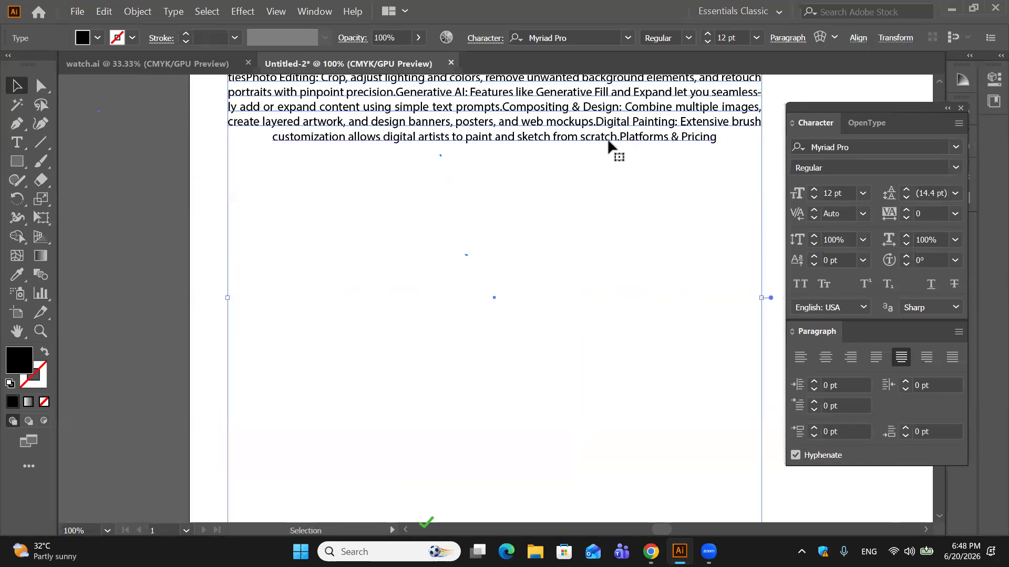
scroll(611, 178, up, 2)
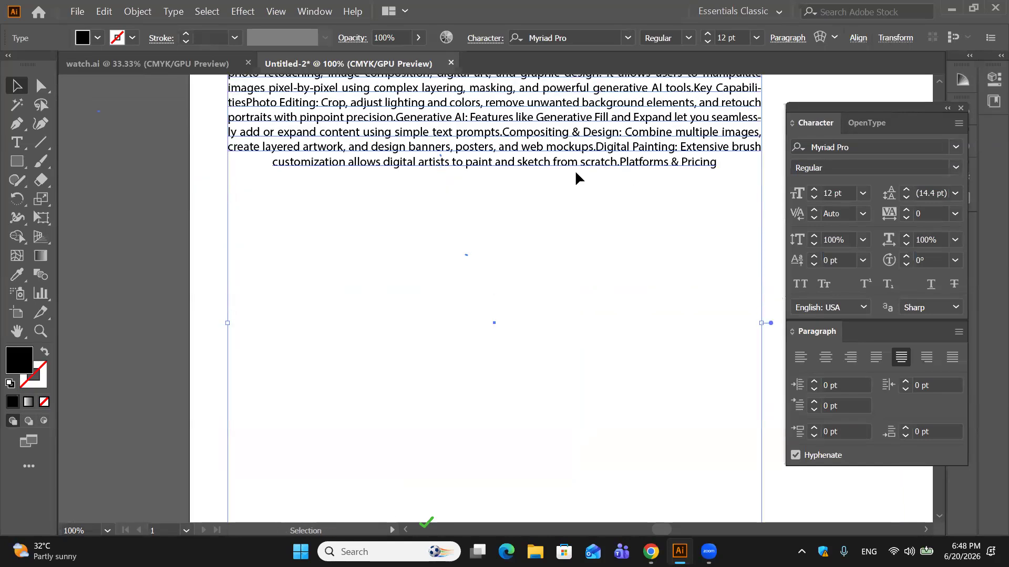
Step: Justify the paragraph with its last line aligned right, and move the Character and Paragraph panel group clear of the text
click(924, 359)
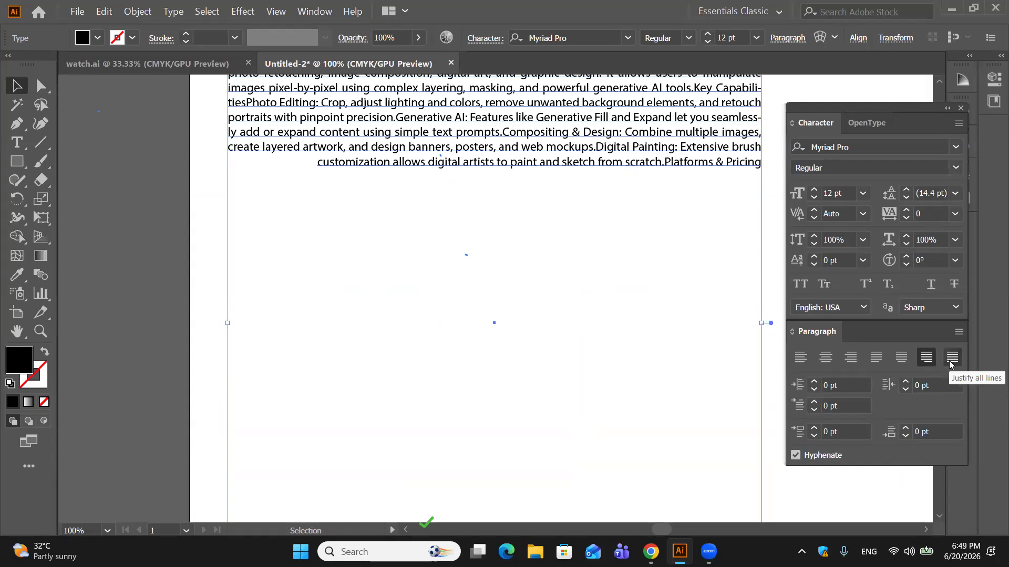
drag(861, 113, 774, 108)
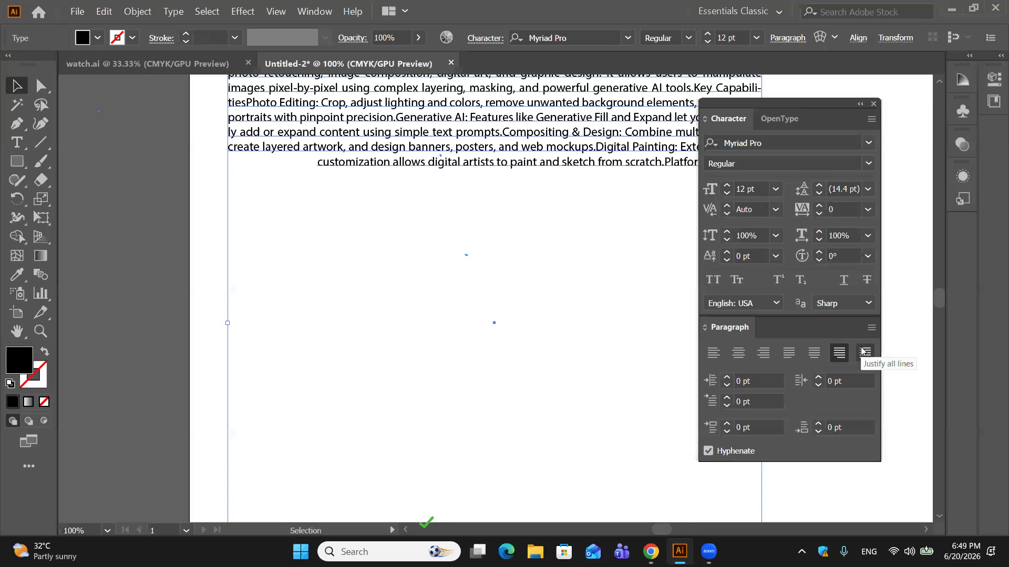
drag(813, 110, 914, 148)
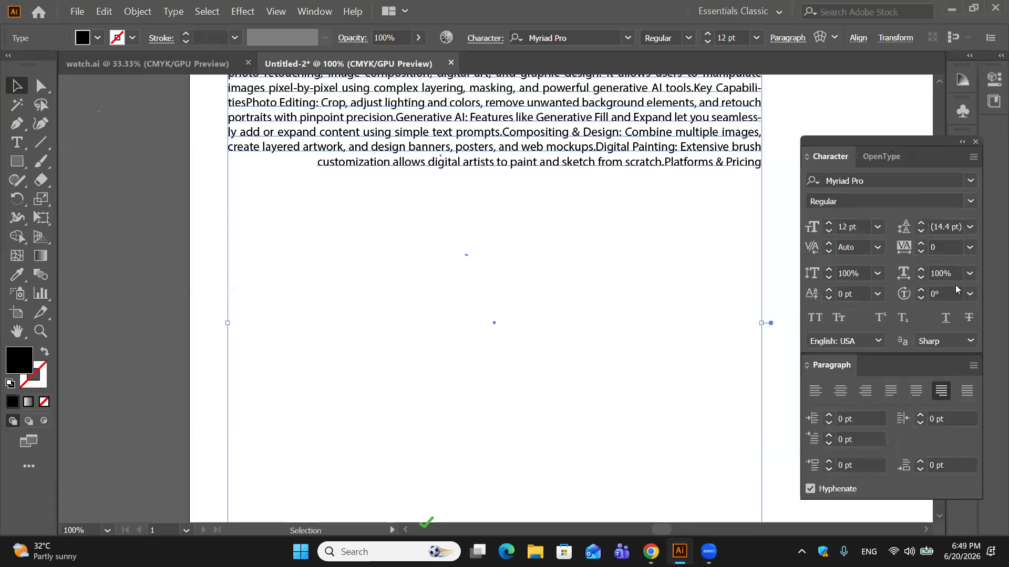
Step: Justify all lines of the Photoshop paragraph, including the last one, and inspect both text edges
click(961, 394)
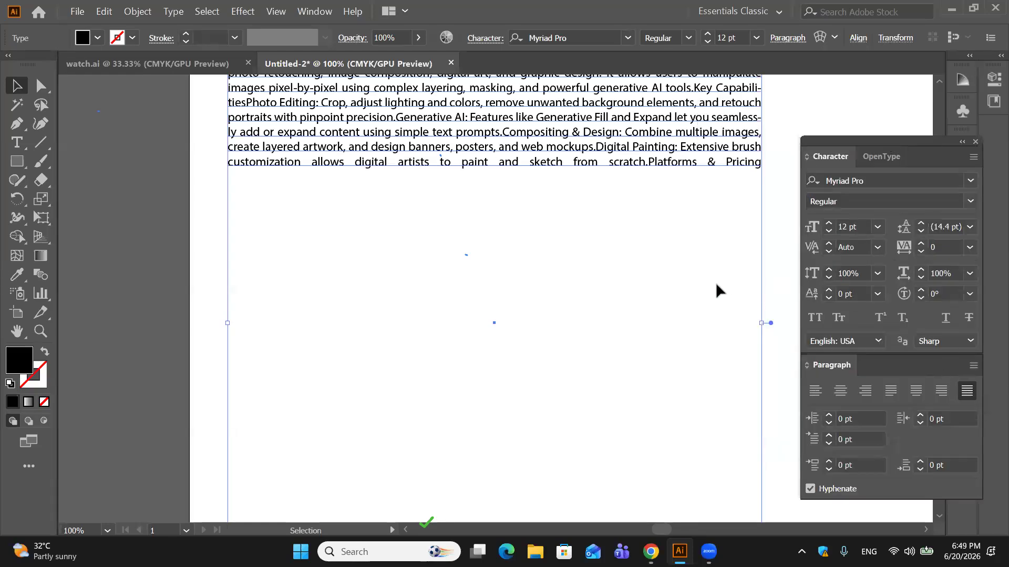
scroll(716, 284, up, 4)
click(531, 127)
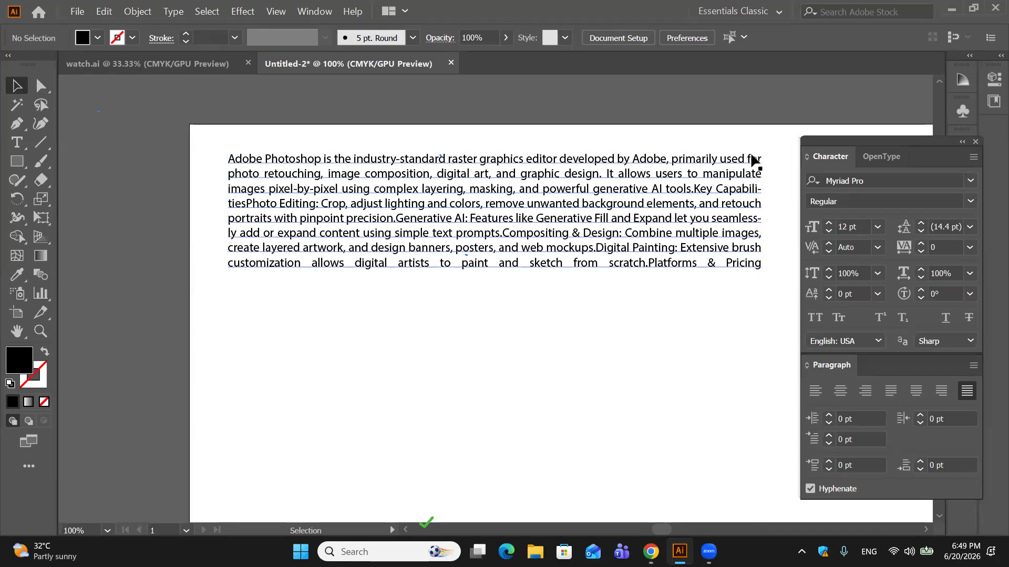
click(758, 206)
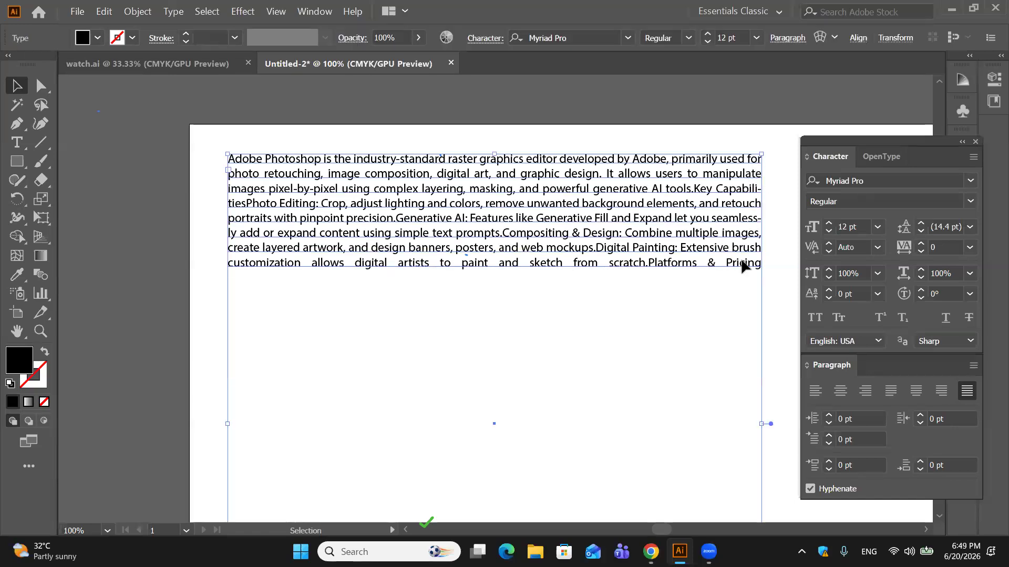
click(533, 316)
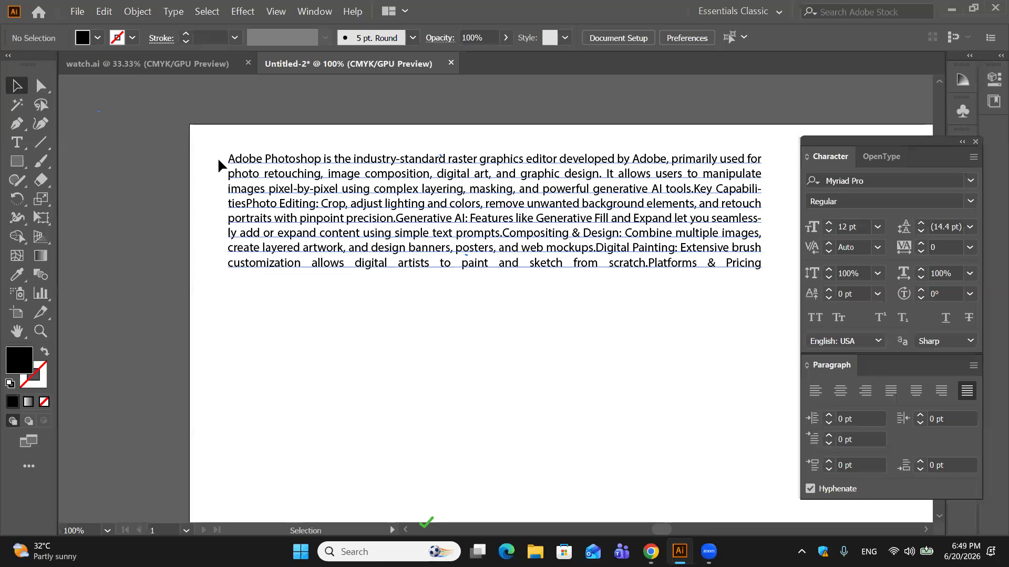
Step: Set the Photoshop paragraph's left indent to -26 pt
click(264, 179)
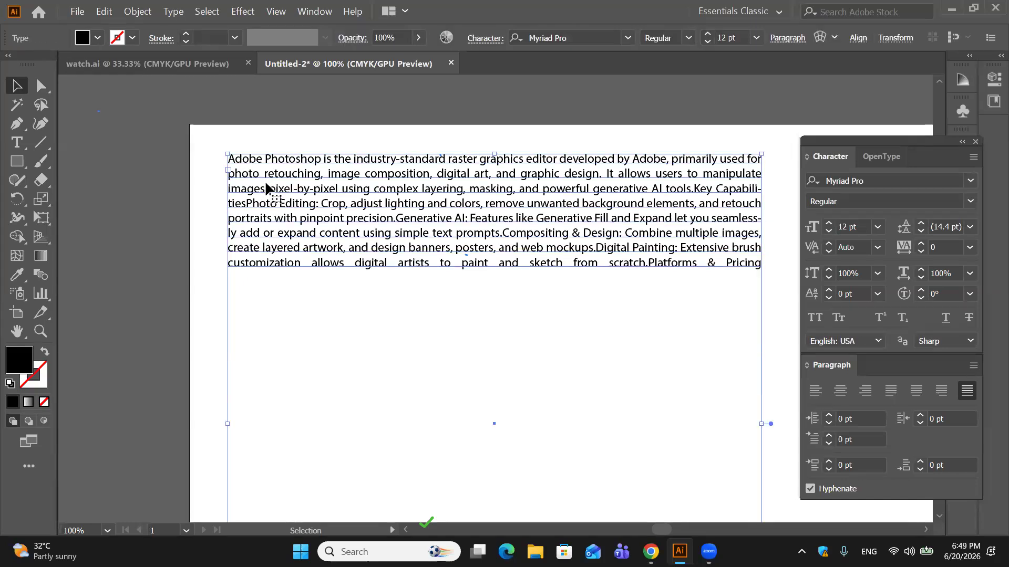
click(812, 424)
key(Down)
key(Down)
key(Down)
key(Down)
key(Down)
key(Down)
key(Down)
key(Down)
key(Down)
key(Down)
key(Down)
key(Down)
key(Down)
key(Down)
key(Down)
key(Down)
key(Down)
key(Down)
key(Down)
key(Down)
key(Down)
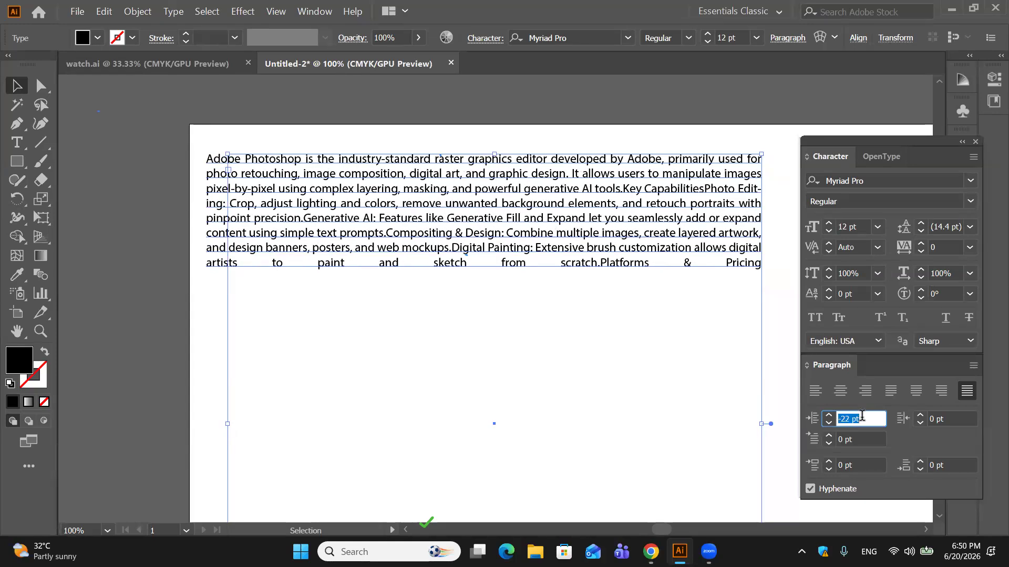
key(Down)
key(Down)
key(Down)
key(Down)
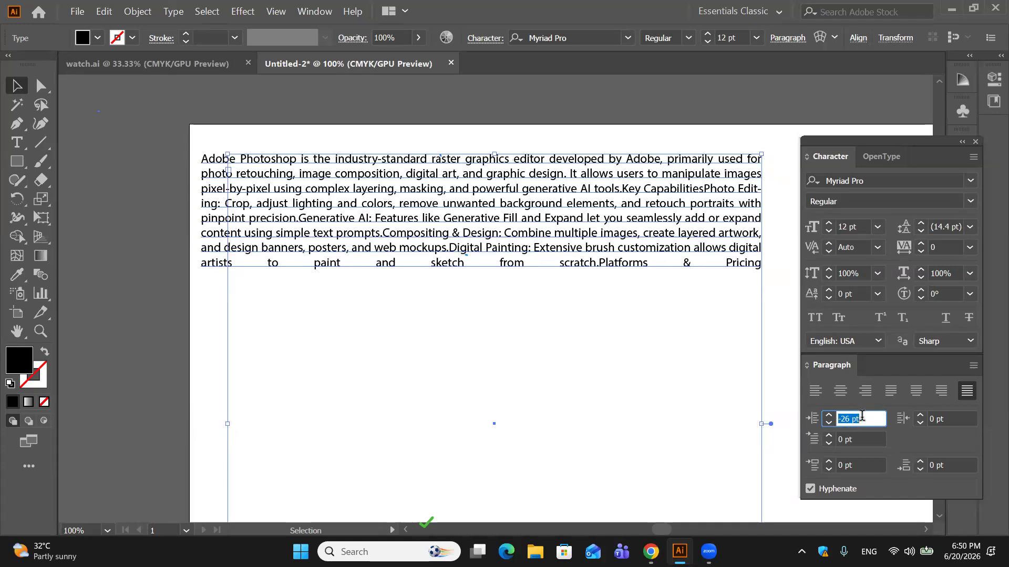
Step: Raise the Photoshop paragraph's left indent to 47 pt
key(Up)
key(Up)
key(Up)
key(Up)
key(Up)
key(Up)
key(Up)
key(Up)
key(Up)
key(Up)
key(Up)
key(Up)
key(Up)
key(Up)
key(Up)
key(Up)
key(Up)
key(Up)
key(Up)
key(Up)
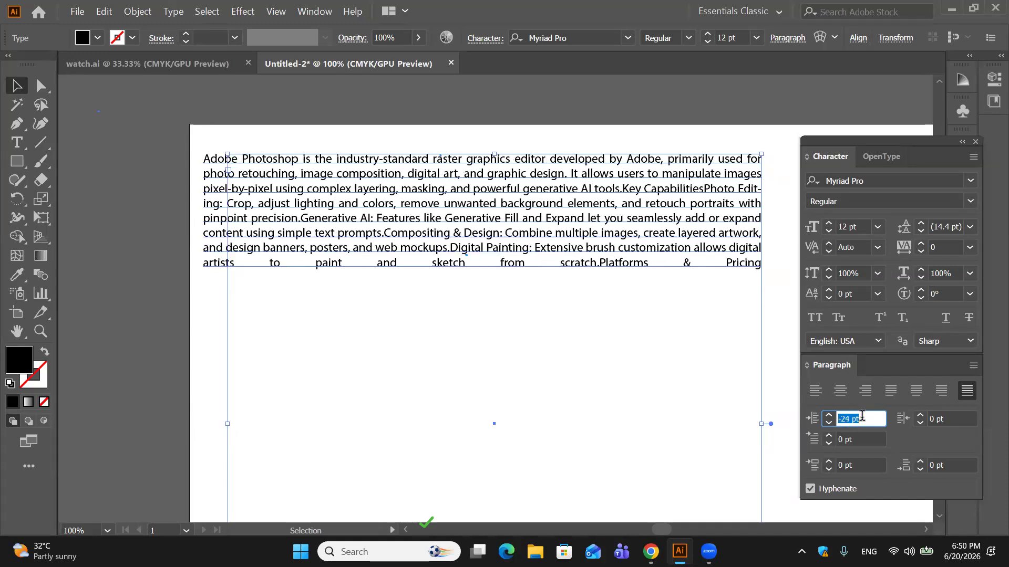
key(Up)
key(Up)
key(Up)
key(Up)
key(Up)
key(Up)
key(Up)
key(Up)
key(Up)
key(Up)
key(Up)
key(Up)
key(Up)
key(Up)
key(Up)
key(Up)
key(Up)
key(Up)
key(Up)
key(Up)
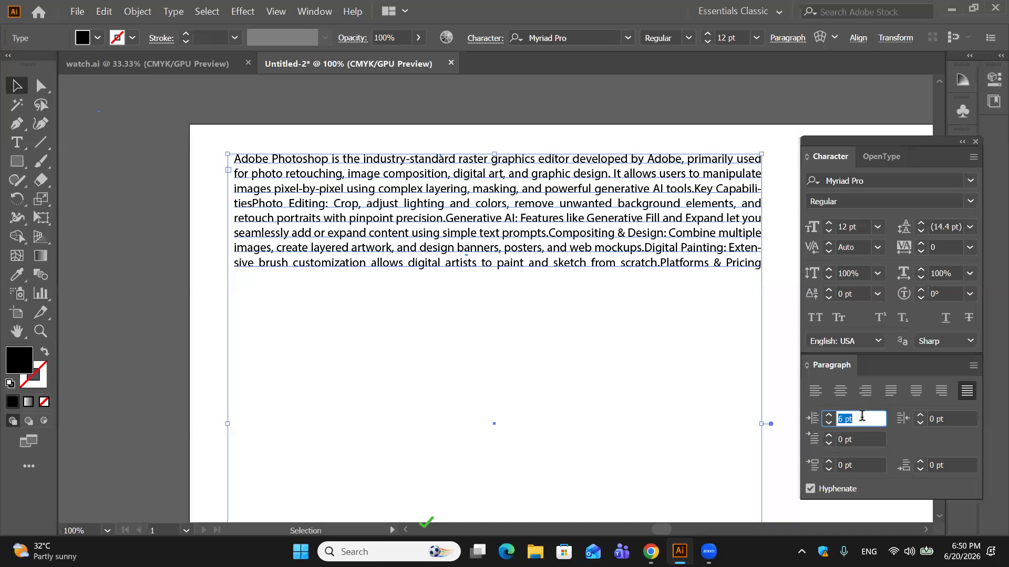
key(Up)
key(Up)
key(Up)
key(Up)
key(Up)
key(Up)
key(Up)
key(Up)
key(Up)
key(Up)
key(Up)
key(Up)
key(Up)
key(Up)
key(Up)
key(Up)
key(Up)
key(Up)
key(Up)
key(Up)
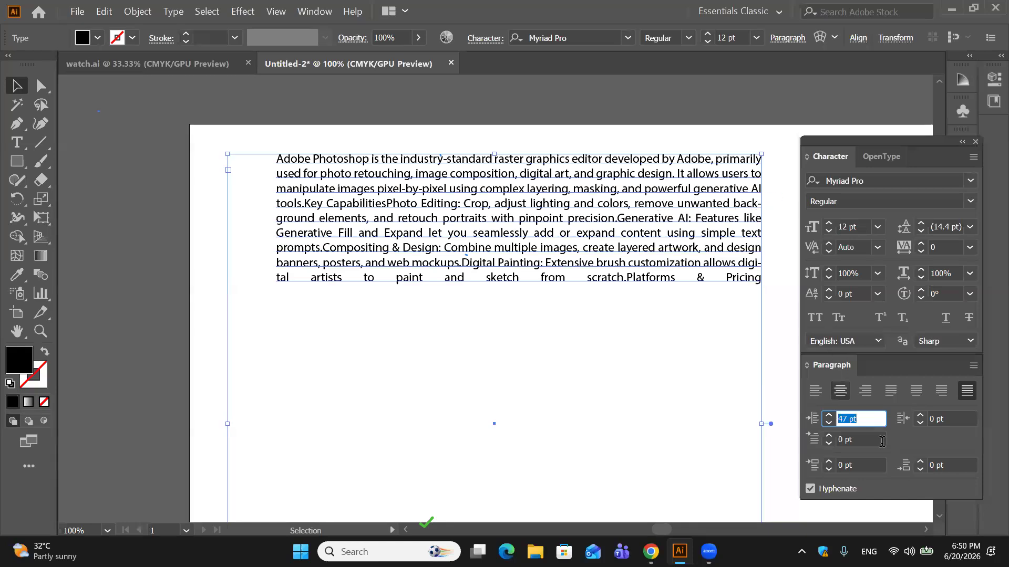
Step: Lower the Photoshop paragraph's left indent to -62 pt, and reset it to 0 pt
scroll(870, 415, down, 20)
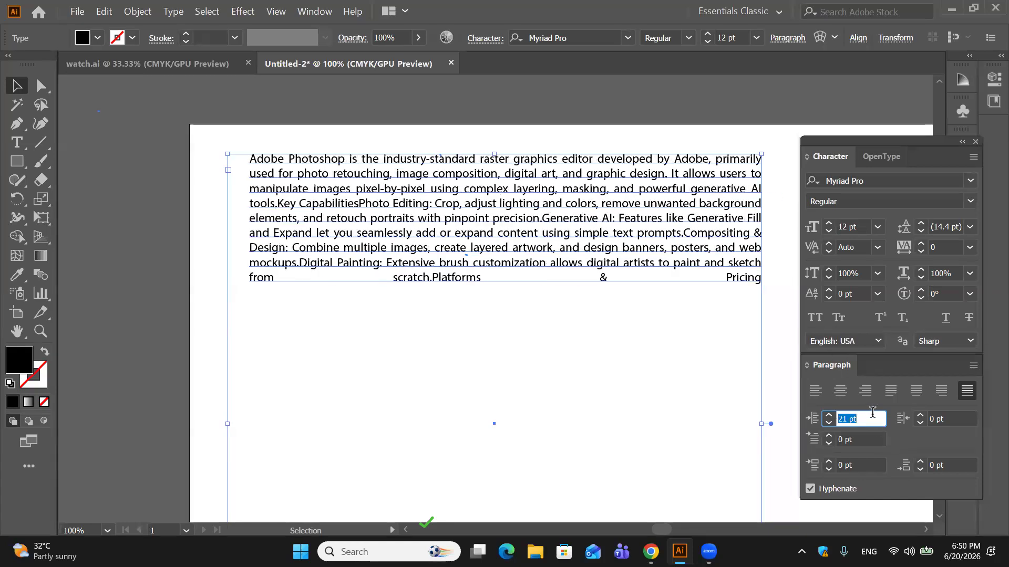
scroll(873, 413, down, 20)
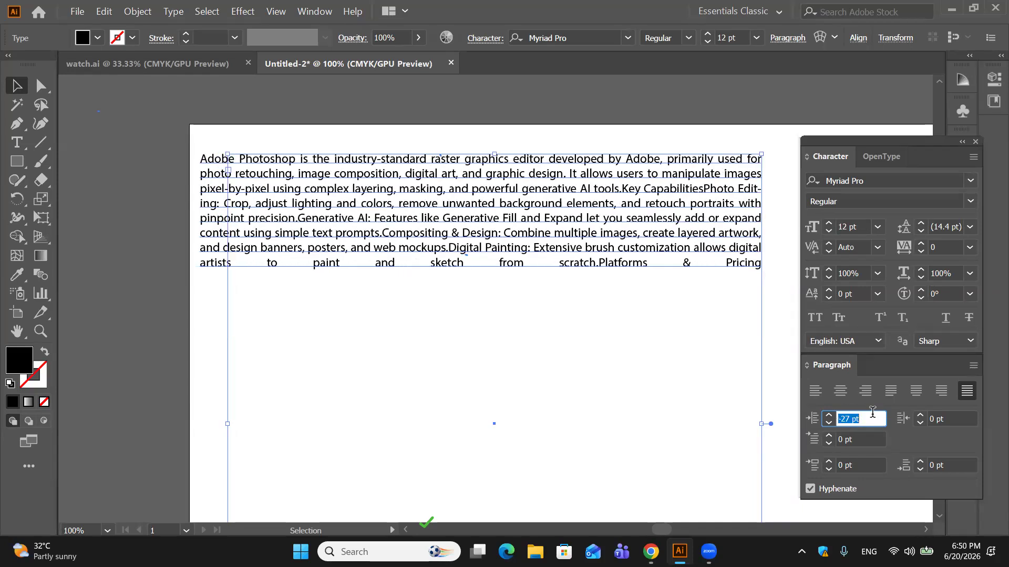
scroll(872, 413, down, 10)
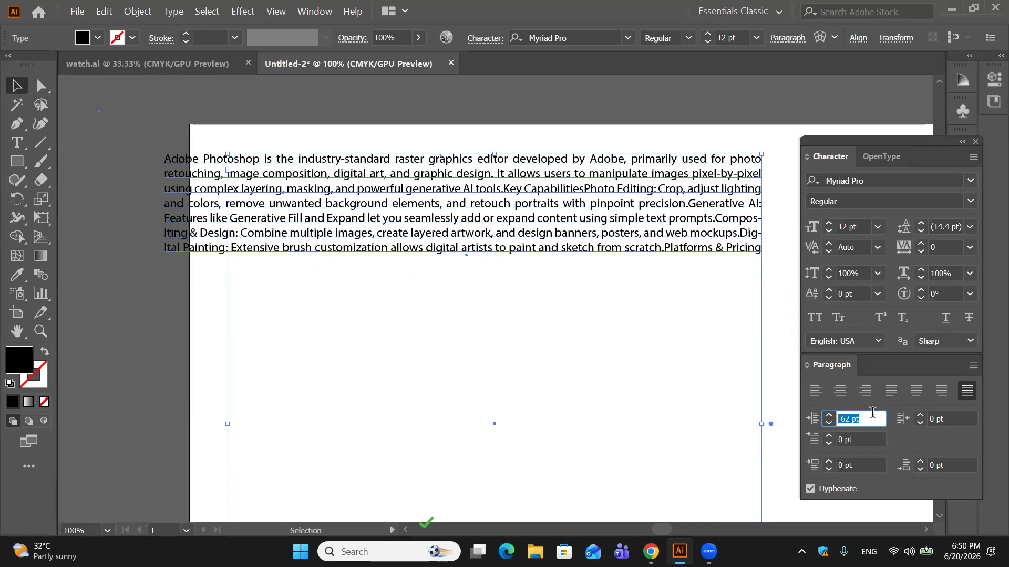
text(0)
key(Return)
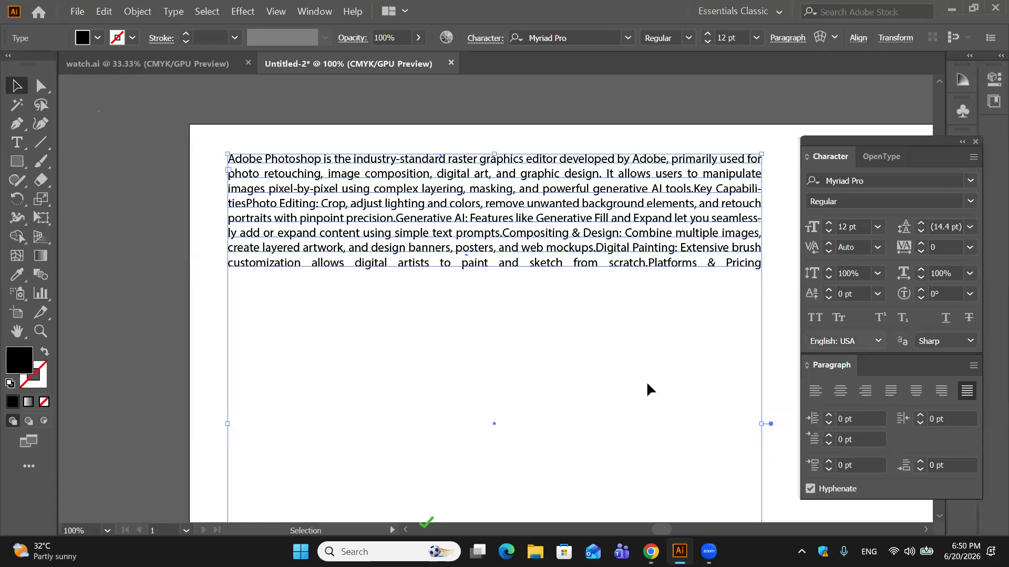
Step: Set the Photoshop paragraph's first-line left indent to -91 pt
click(808, 439)
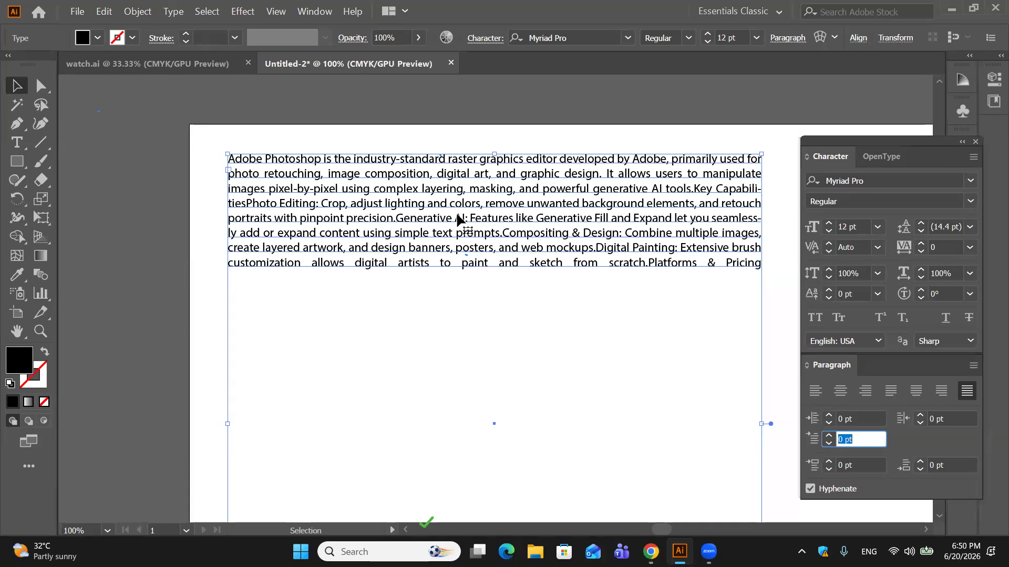
scroll(865, 440, down, 20)
scroll(866, 441, down, 20)
scroll(863, 440, down, 10)
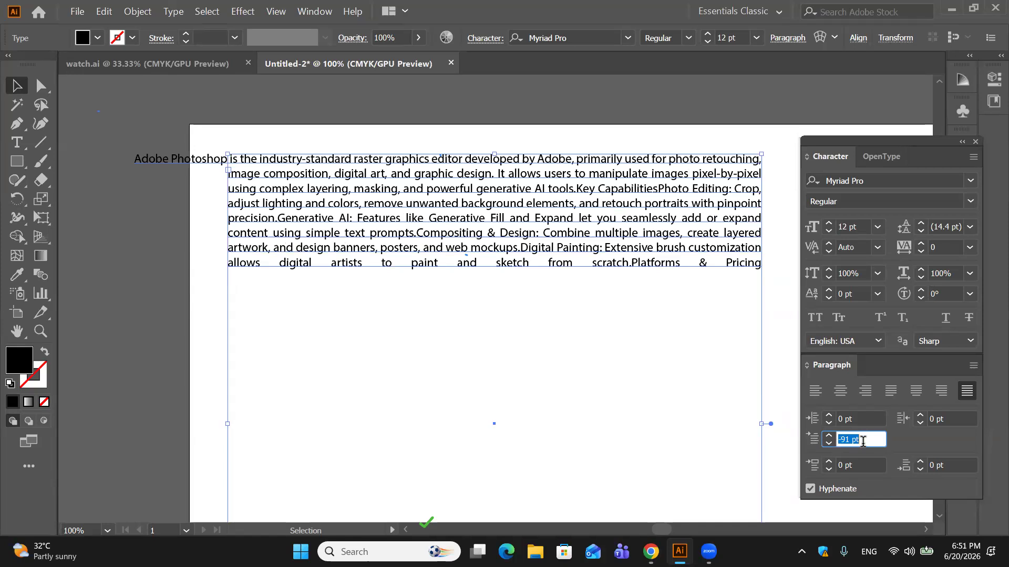
Step: Reset the first-line left indent of the Photoshop paragraph to 0 pt
click(862, 441)
key(ctrl+a)
key(BackSpace)
key(Return)
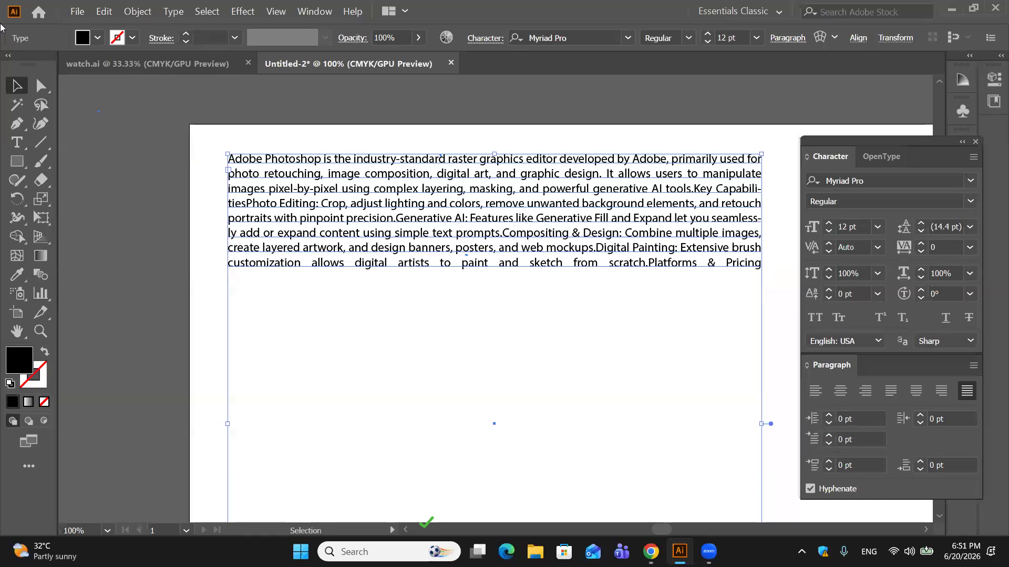
Step: Select the words "Adobe Photoshop" in the text, set the first-line left indent to -33 pt, and deselect the text
click(101, 113)
click(20, 143)
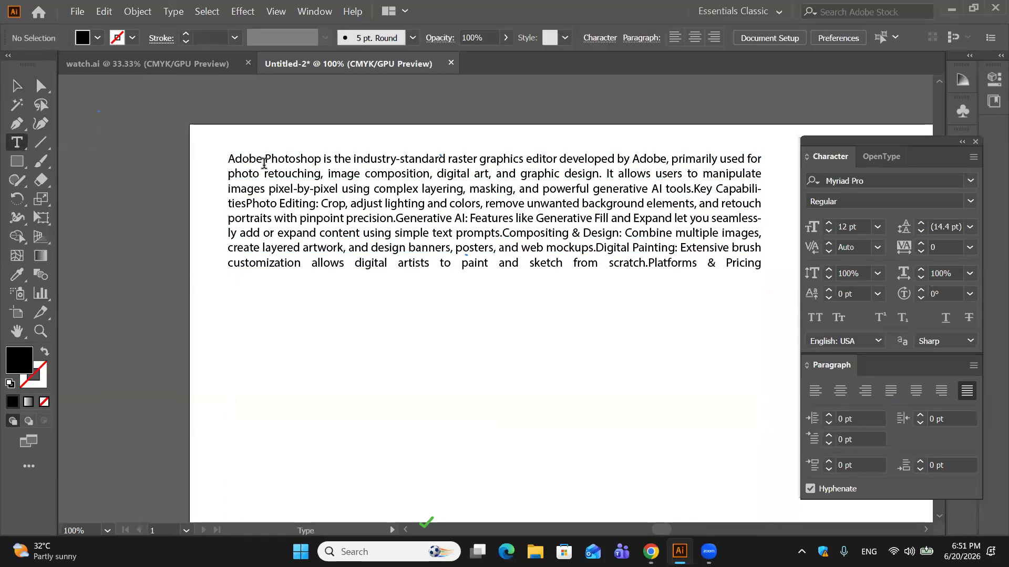
drag(229, 154, 321, 159)
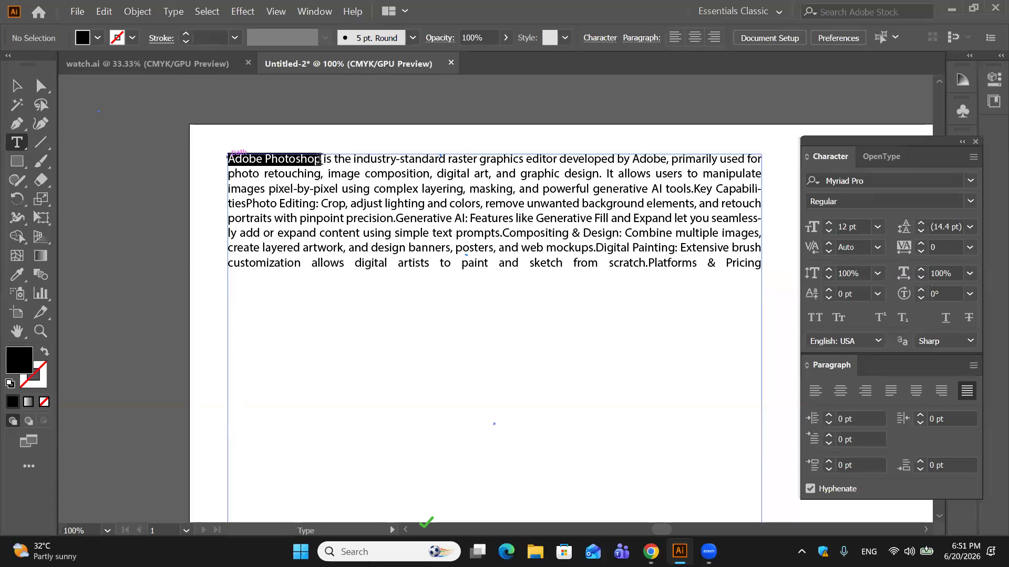
click(816, 440)
click(858, 438)
key(Down)
key(Down)
key(Down)
key(Down)
key(Down)
key(Down)
key(Down)
key(Down)
key(Down)
key(Down)
key(Down)
key(Down)
key(Down)
key(Down)
key(Down)
key(Down)
key(Down)
key(Down)
key(Down)
key(Down)
key(Down)
key(Down)
key(Down)
key(Down)
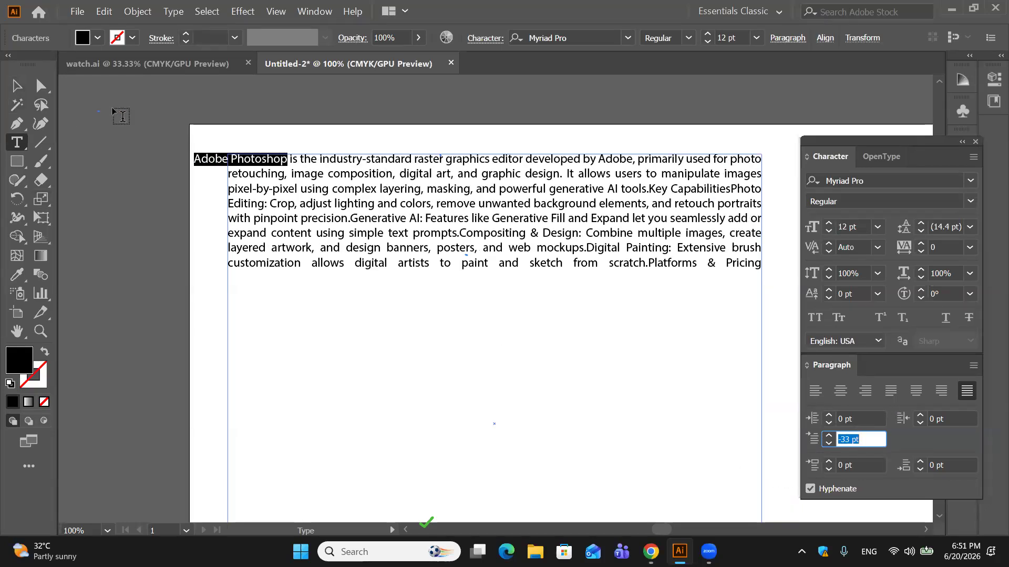
click(17, 86)
click(41, 161)
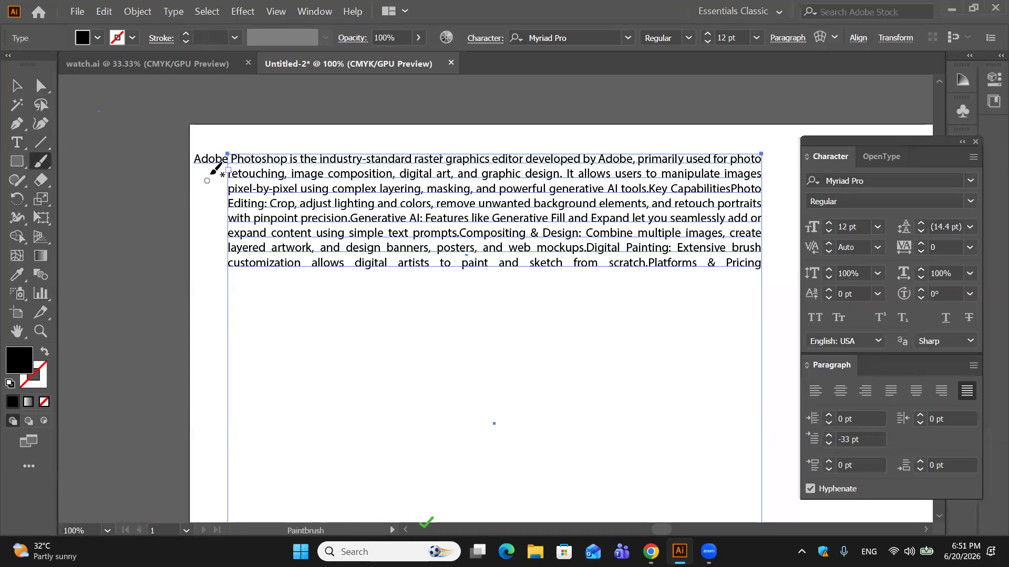
click(17, 85)
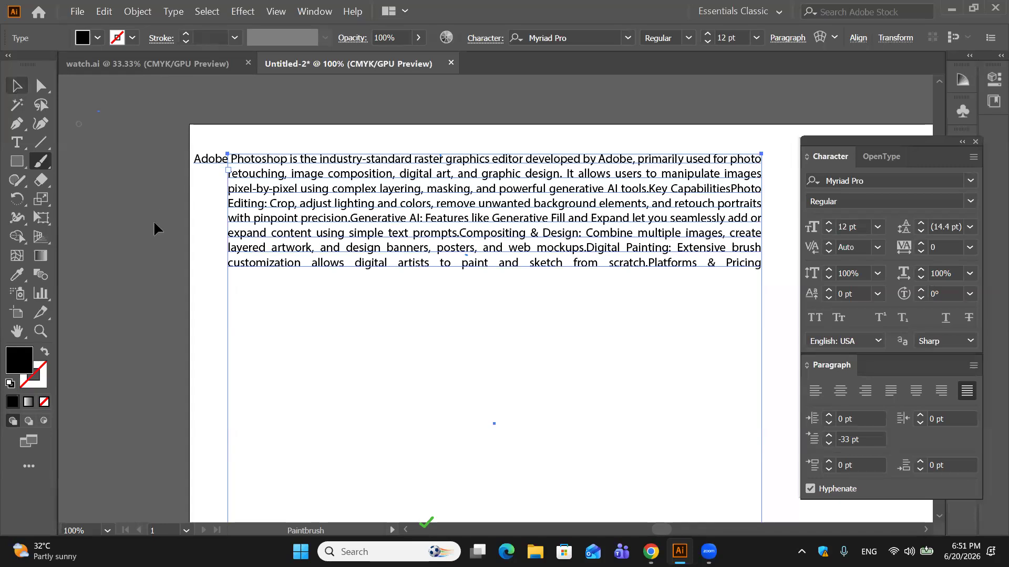
click(154, 265)
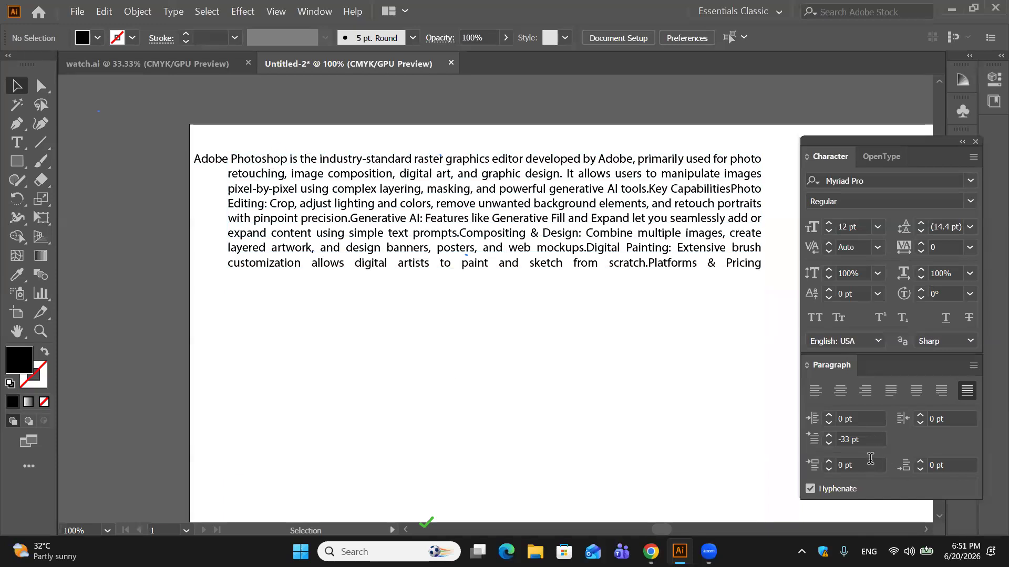
Step: Select the Photoshop text block and try to clear its first-line left indent
click(471, 226)
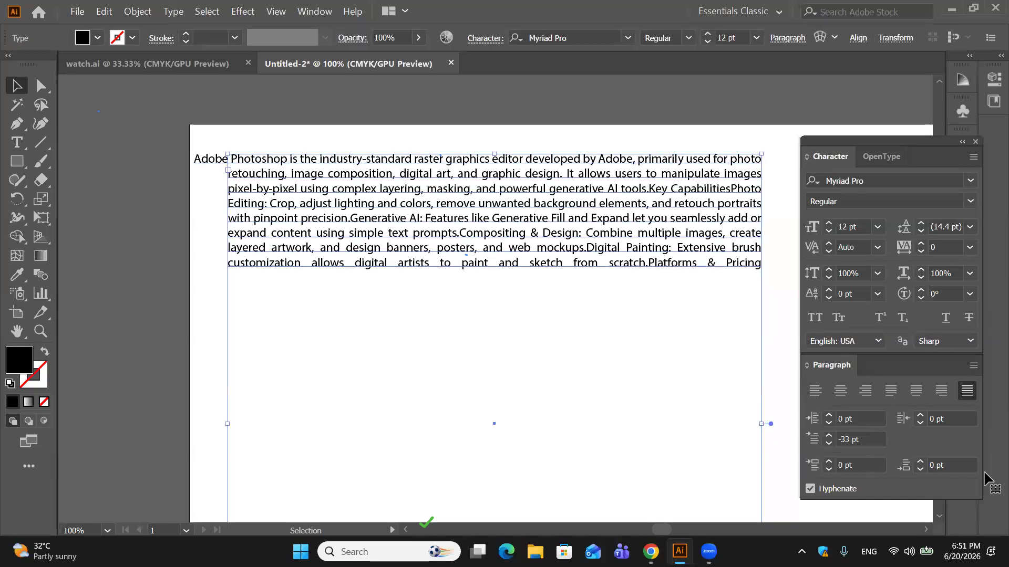
click(817, 445)
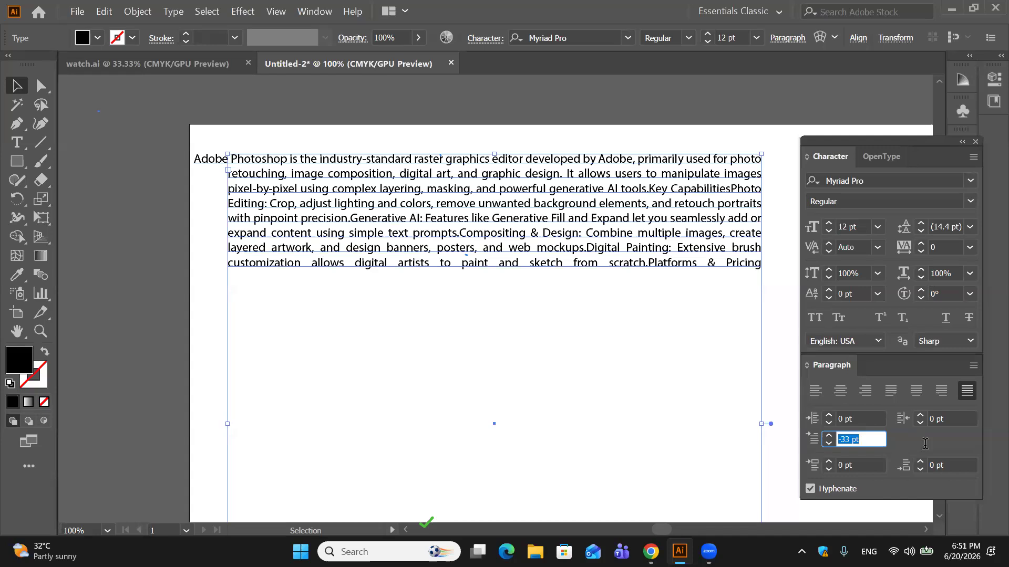
key(BackSpace)
key(Return)
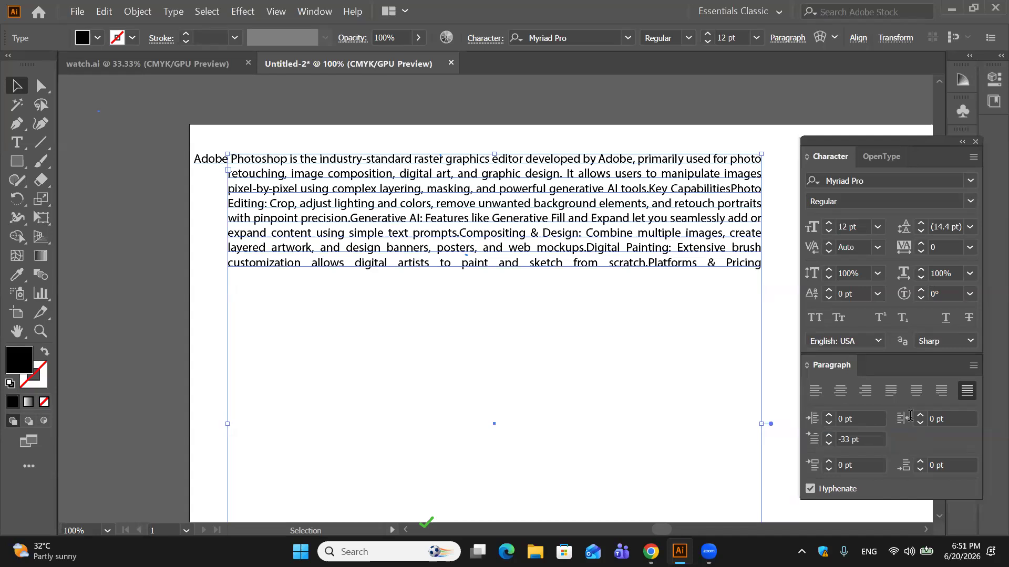
click(869, 438)
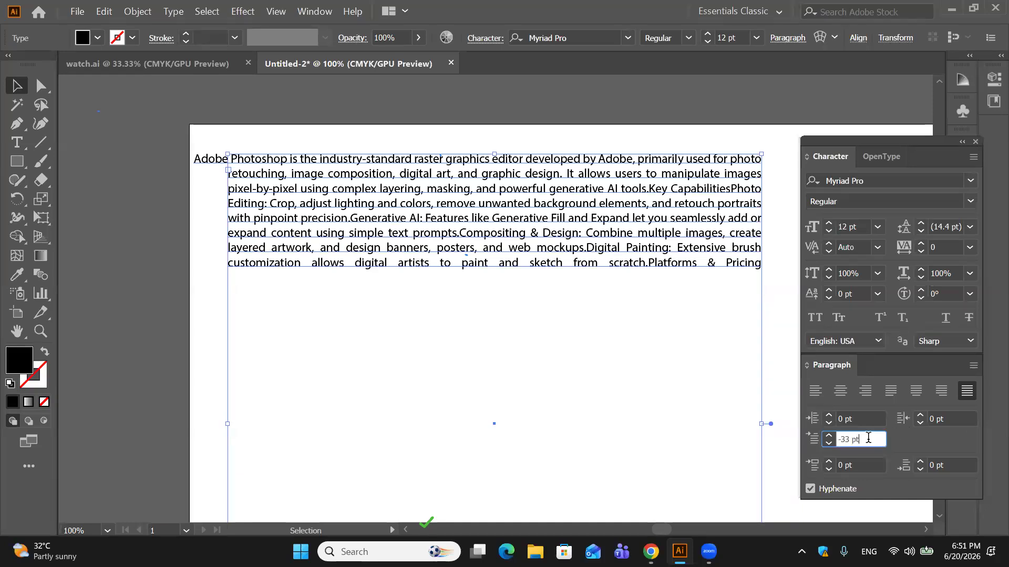
drag(869, 437, 823, 445)
key(BackSpace)
key(Return)
Step: Return the first-line left indent of the selected Photoshop text block to 0 pt
click(860, 437)
text(0)
key(Down)
key(Down)
key(Down)
key(Down)
key(Down)
key(Down)
key(Down)
key(Down)
key(Down)
key(Down)
key(Down)
key(BackSpace)
text(0)
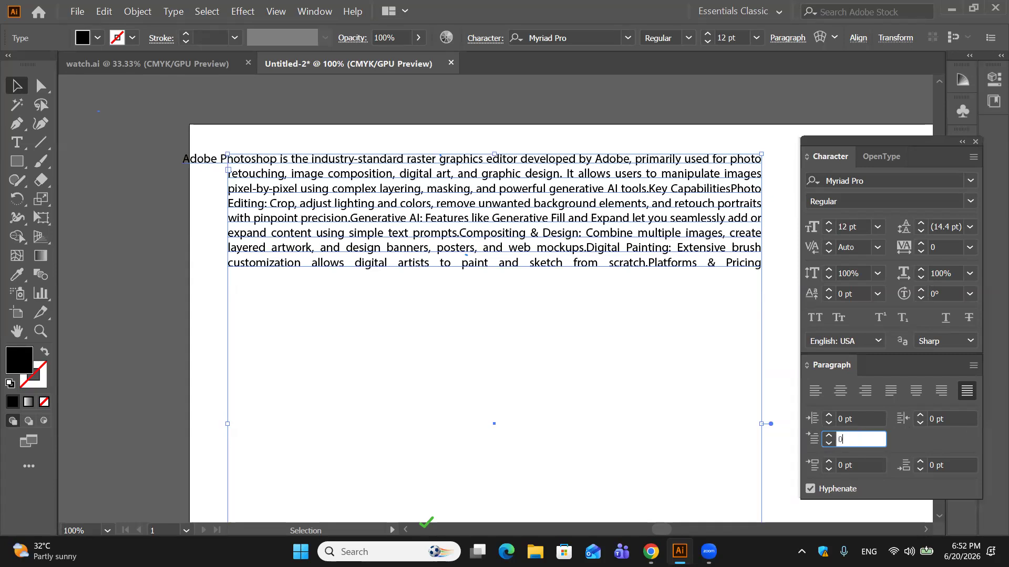
key(Return)
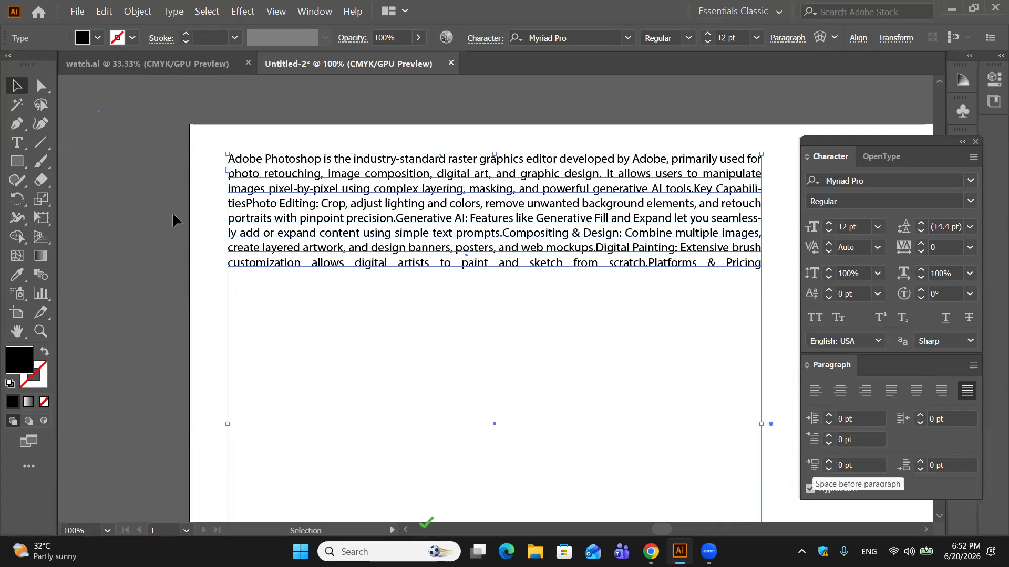
Step: Create an area-type block of Lorem ipsum placeholder text directly beneath the Photoshop paragraph, nearly as wide as that paragraph
click(379, 328)
scroll(380, 328, down, 3)
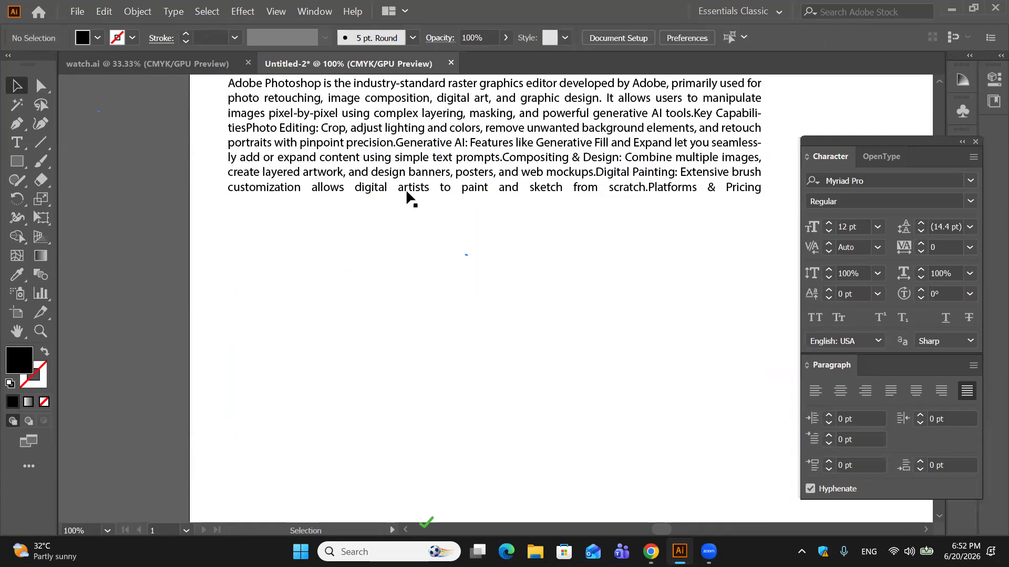
click(21, 148)
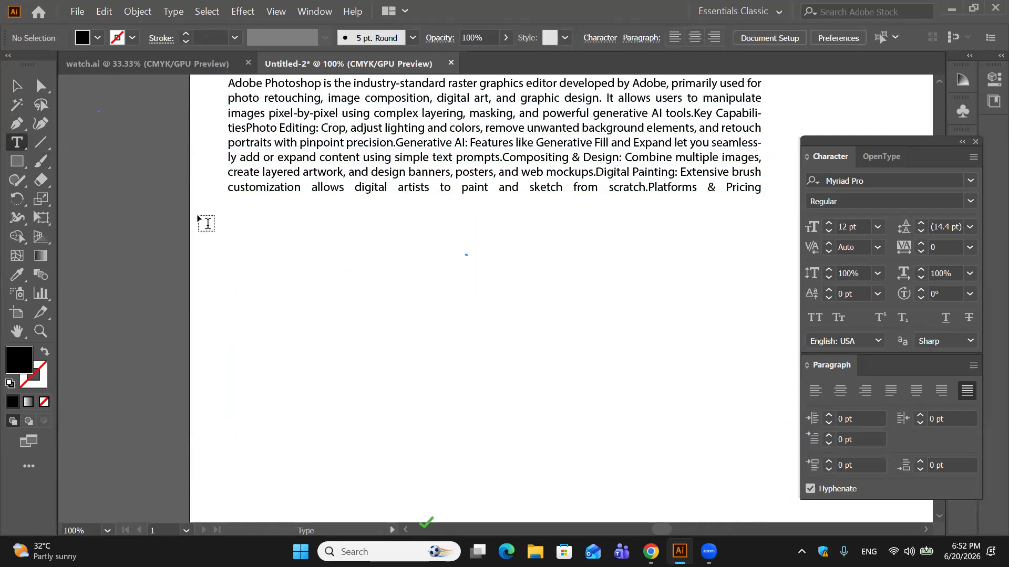
drag(233, 202, 756, 438)
click(17, 88)
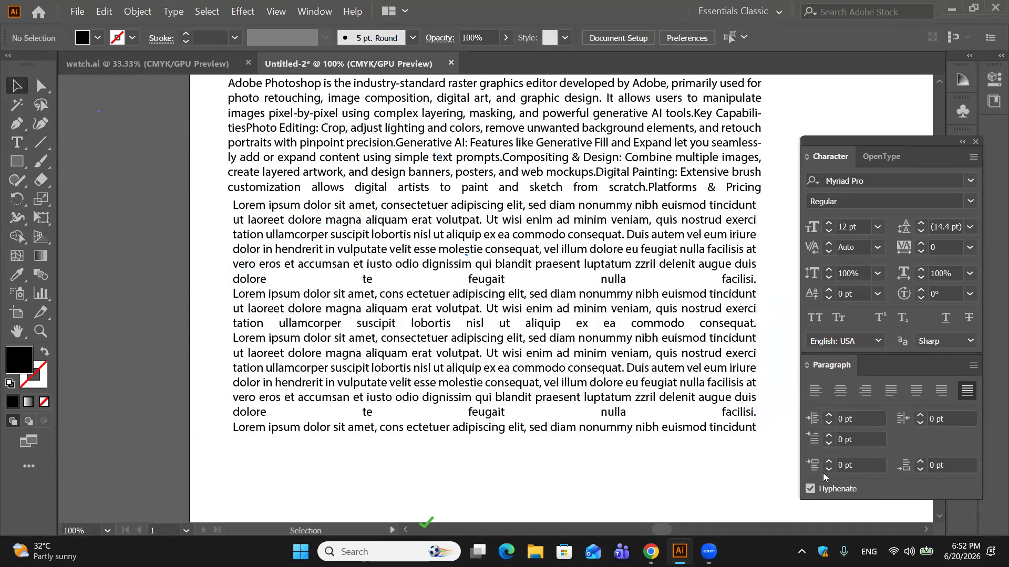
Step: Select both the Lorem ipsum and Photoshop text blocks and set their space before paragraph to -6 pt
click(865, 464)
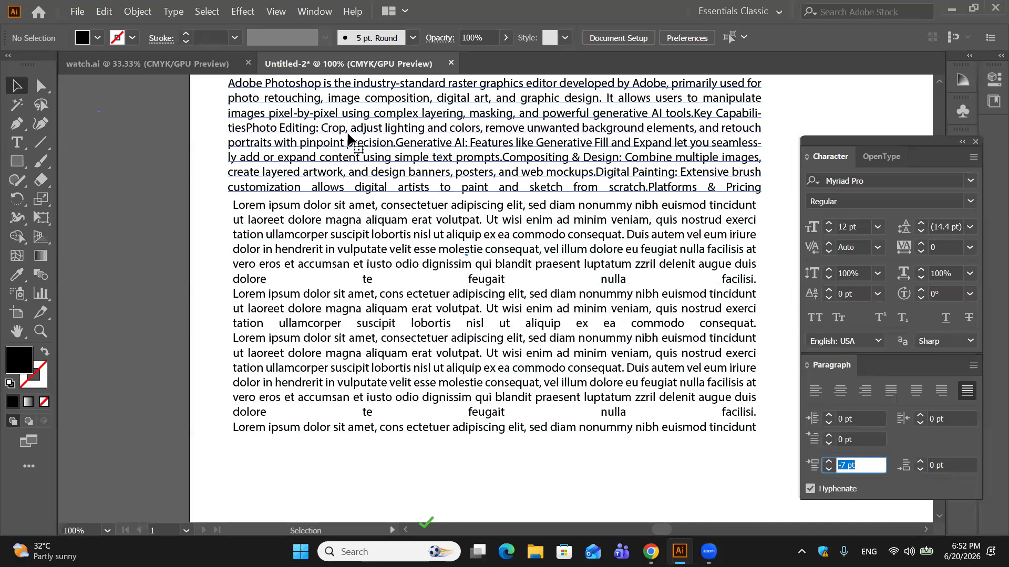
click(352, 143)
click(344, 246)
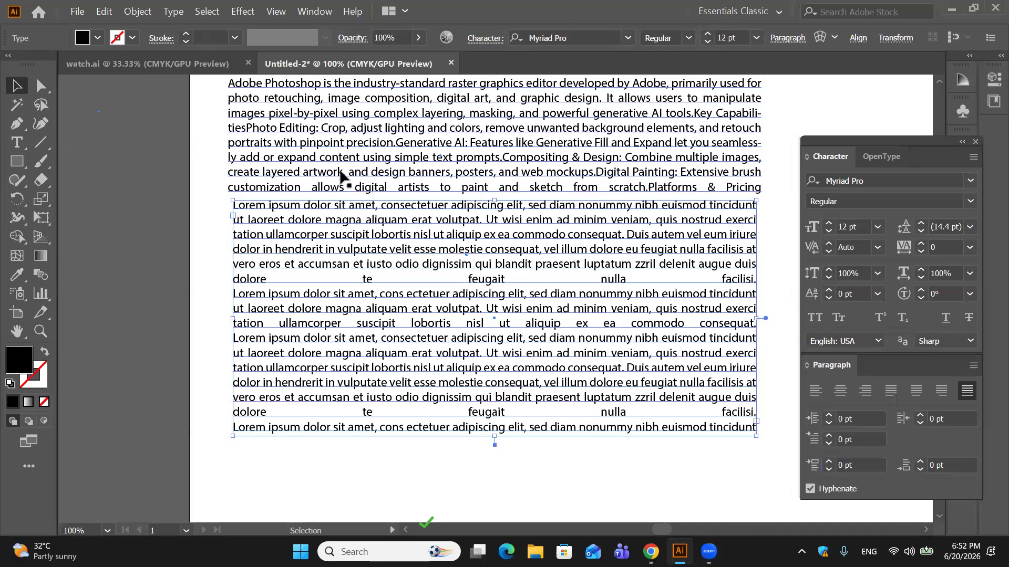
shift+click(341, 174)
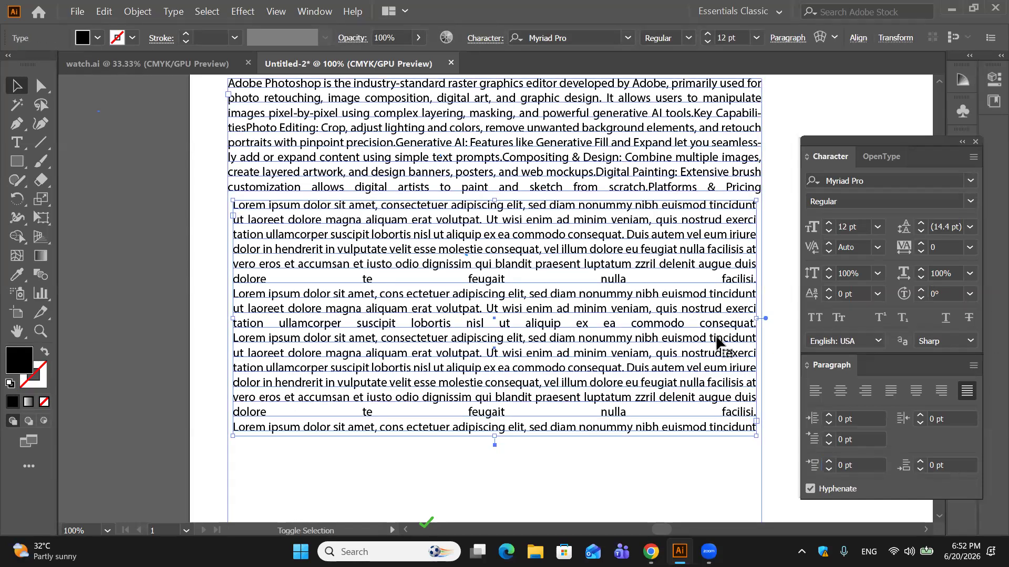
click(860, 465)
text(-3)
key(Return)
key(Down)
key(Down)
key(Down)
key(Down)
key(Down)
key(Down)
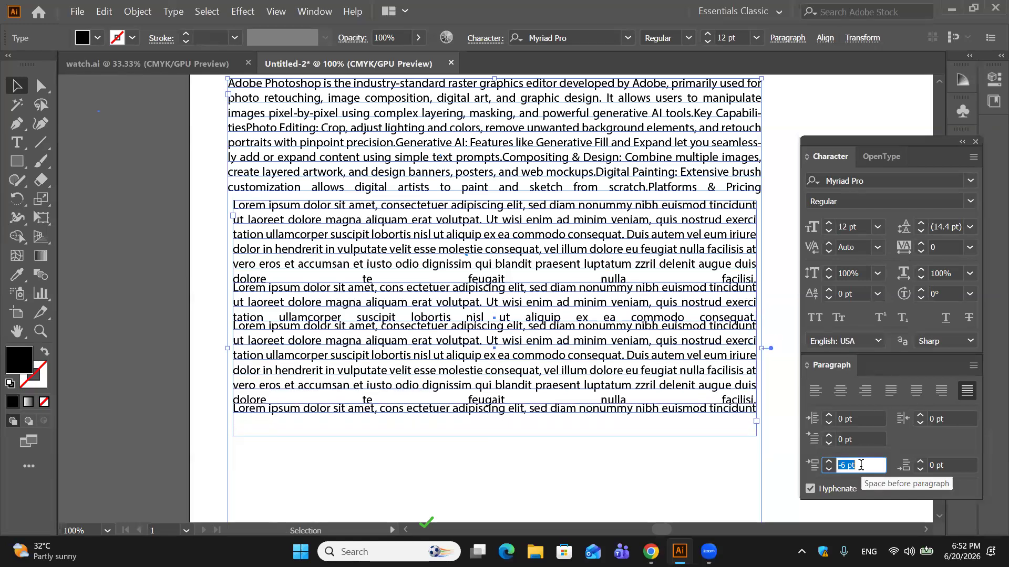
Step: Increase the space before paragraph of the selected Lorem ipsum and Photoshop text blocks to 22 pt
key(Up)
key(Up)
key(Up)
key(Up)
key(Up)
key(Up)
key(Up)
key(Up)
key(Up)
key(Up)
key(Up)
key(Up)
key(Up)
key(Up)
key(Up)
key(Up)
key(Up)
key(Up)
key(Up)
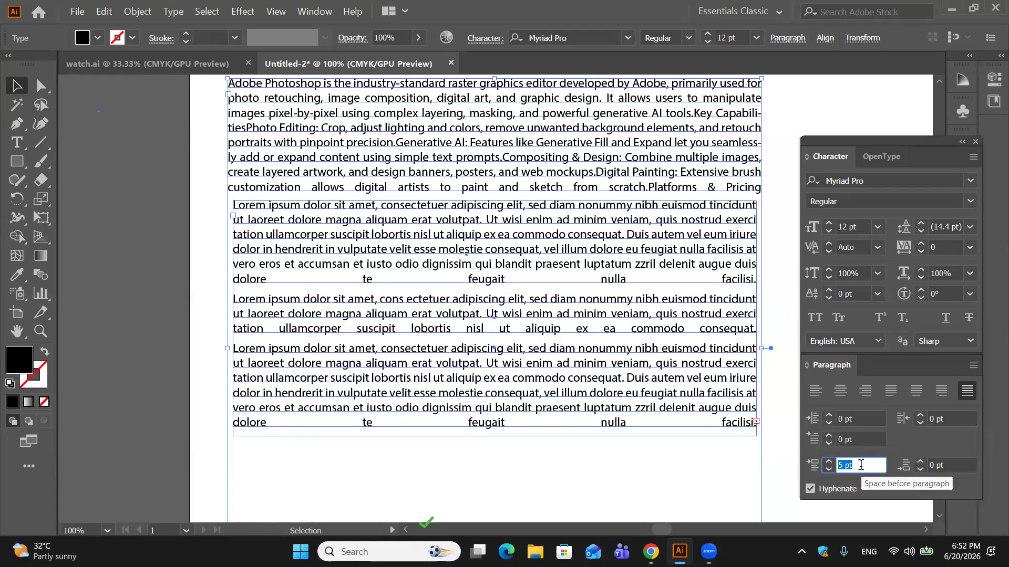
key(Up)
key(Up)
key(Up)
key(Up)
key(Up)
key(Up)
key(Up)
key(Up)
key(Up)
key(Up)
key(Up)
key(Up)
key(Up)
key(Up)
key(Up)
key(Up)
key(Up)
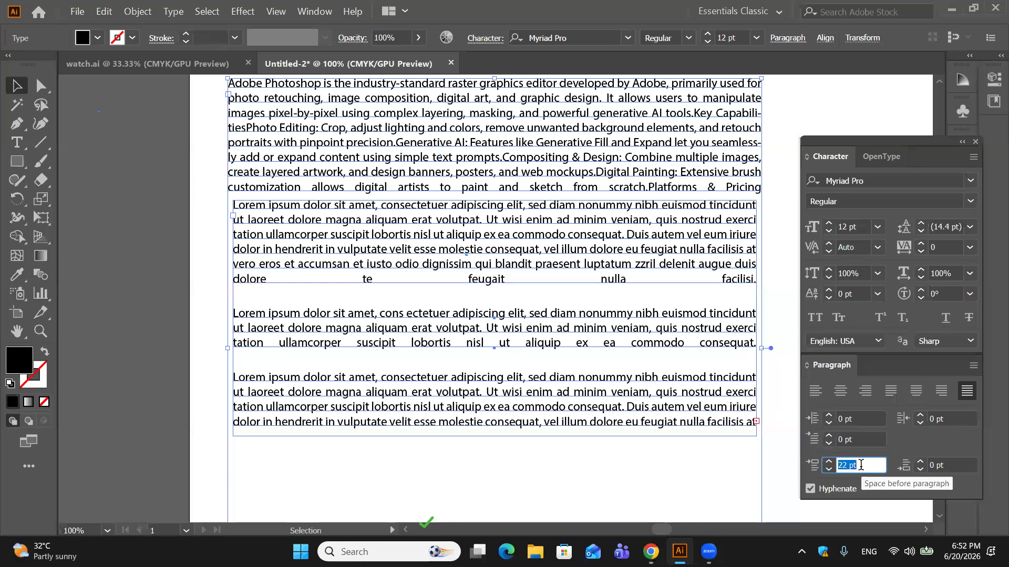
Step: Return the space before paragraph of both selected text blocks to 0 pt and deselect them
key(Down)
key(Down)
key(Down)
key(Down)
key(Down)
key(Down)
key(Down)
key(Down)
key(Down)
key(Down)
key(Down)
key(Down)
key(Down)
key(Down)
key(Down)
key(Down)
key(Down)
key(Down)
key(Down)
key(Down)
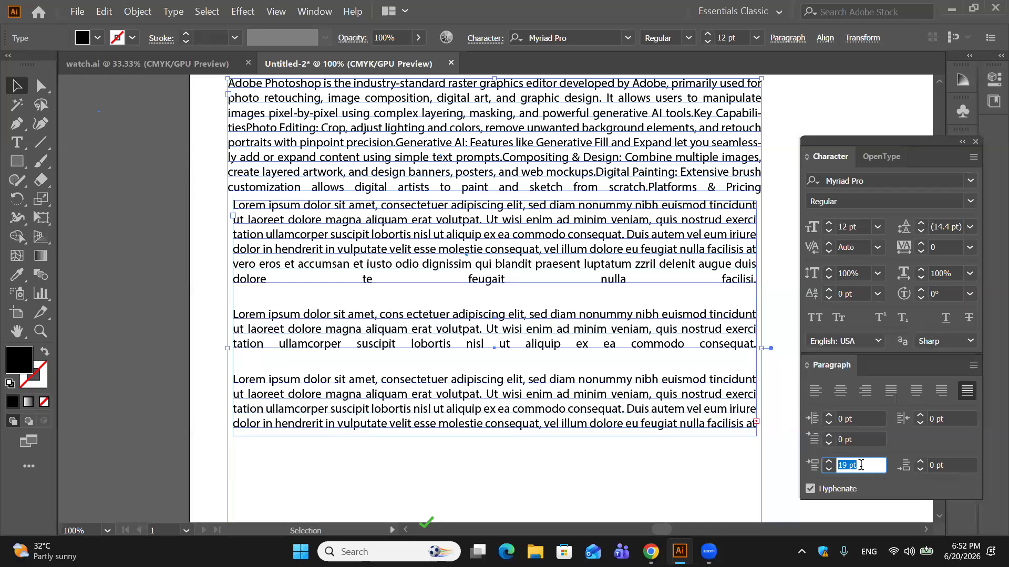
key(Down)
key(Down)
key(Down)
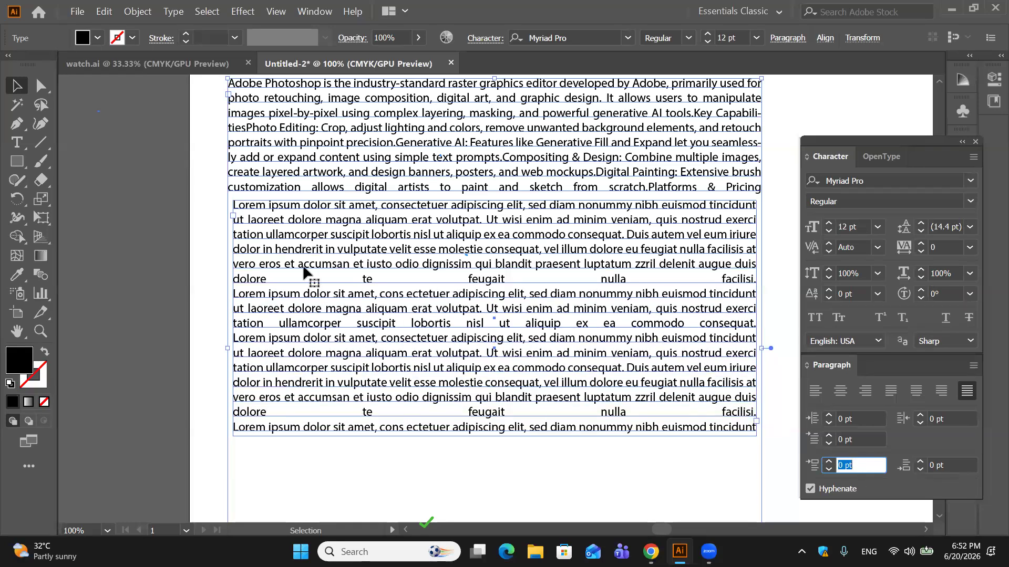
click(165, 213)
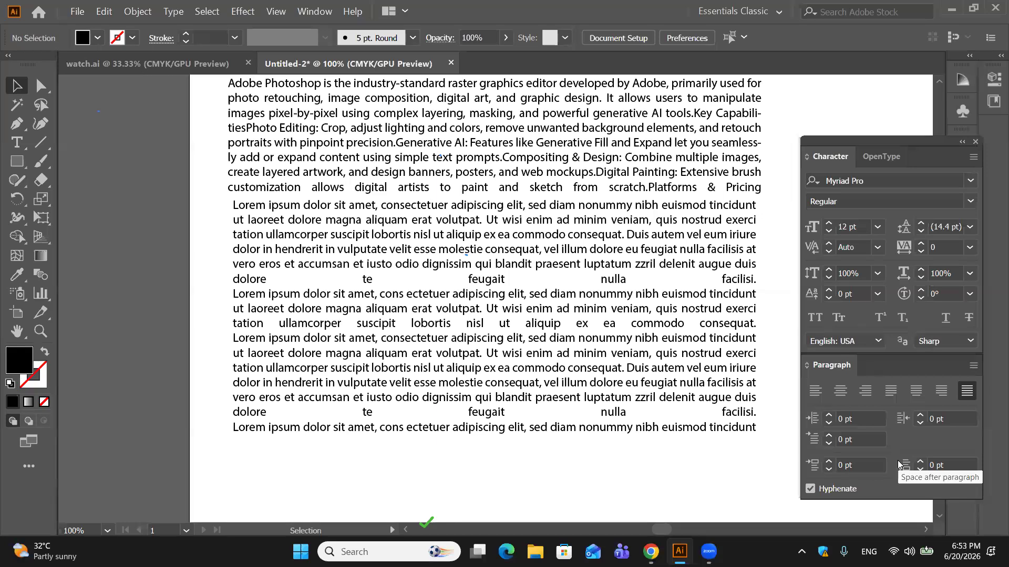
Step: Select only the Lorem ipsum text block and set its space after paragraph to 8 pt
click(703, 321)
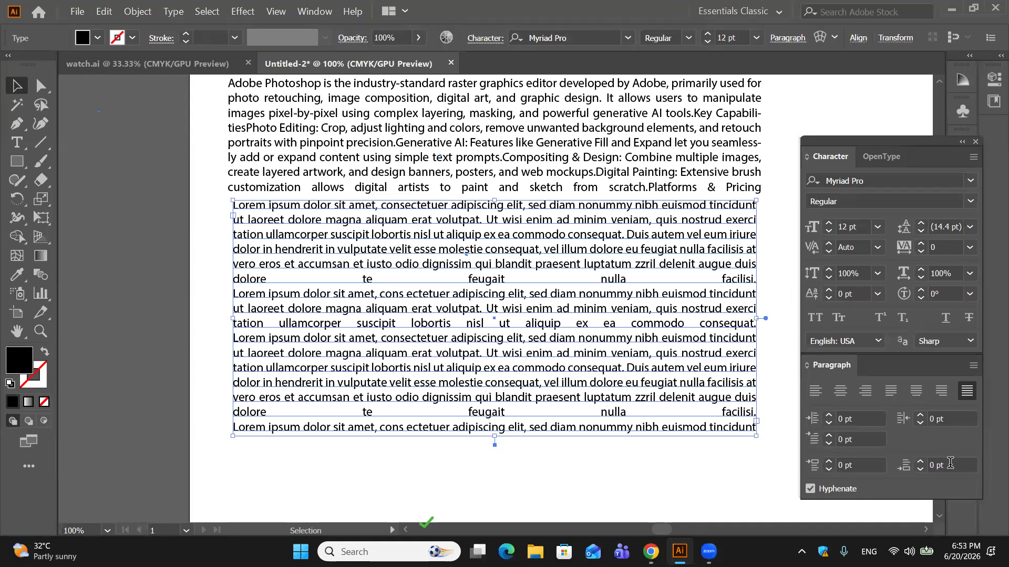
click(951, 463)
scroll(950, 463, down, 7)
scroll(951, 463, up, 4)
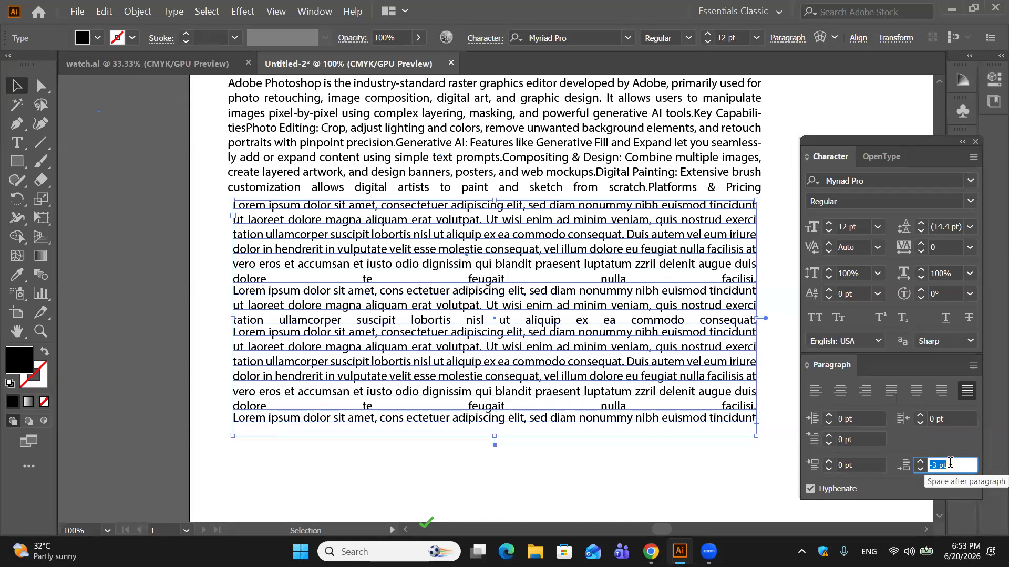
scroll(950, 463, up, 11)
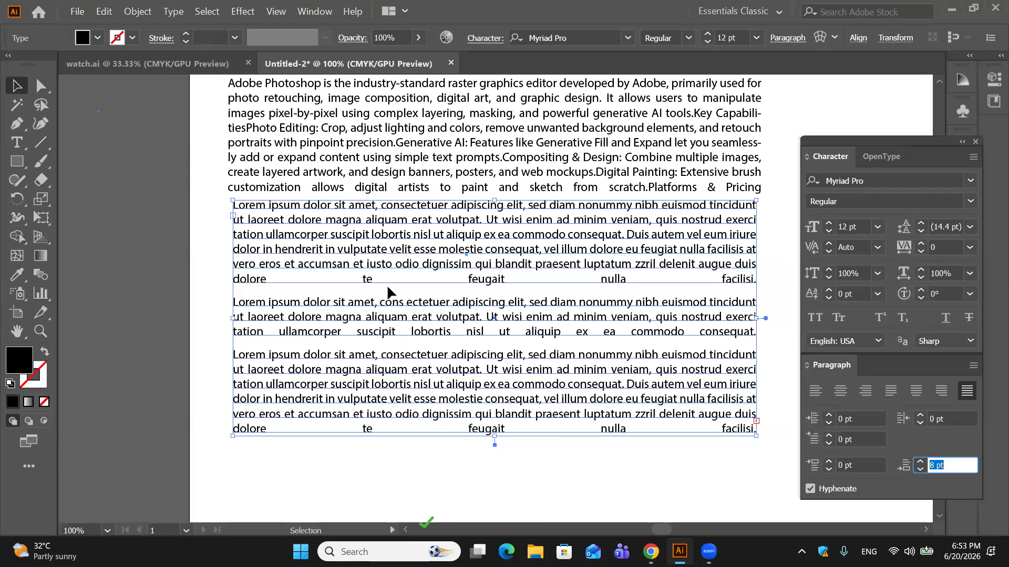
click(260, 181)
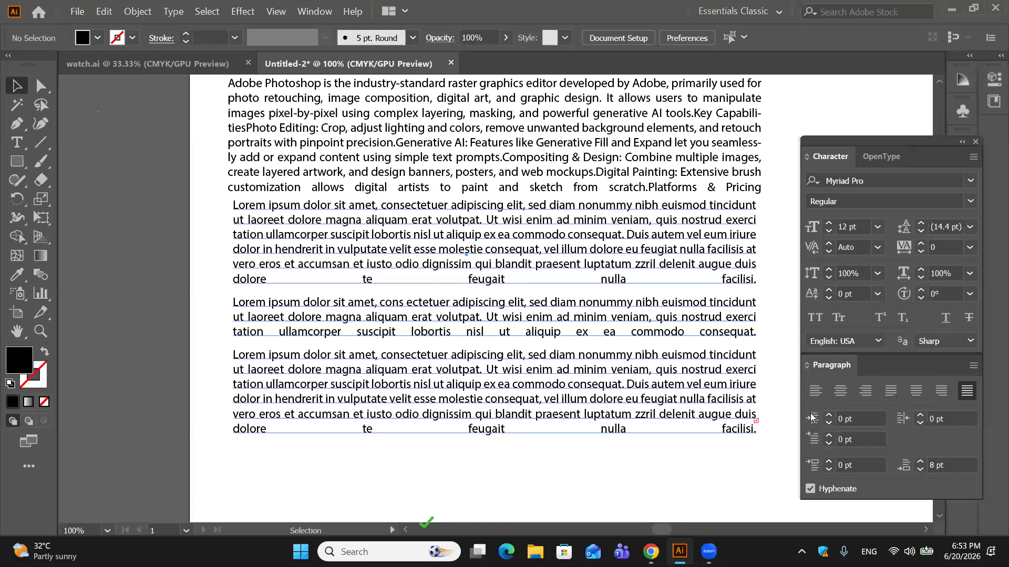
Step: Select the Photoshop text block and set its right indent to -26 pt
click(953, 420)
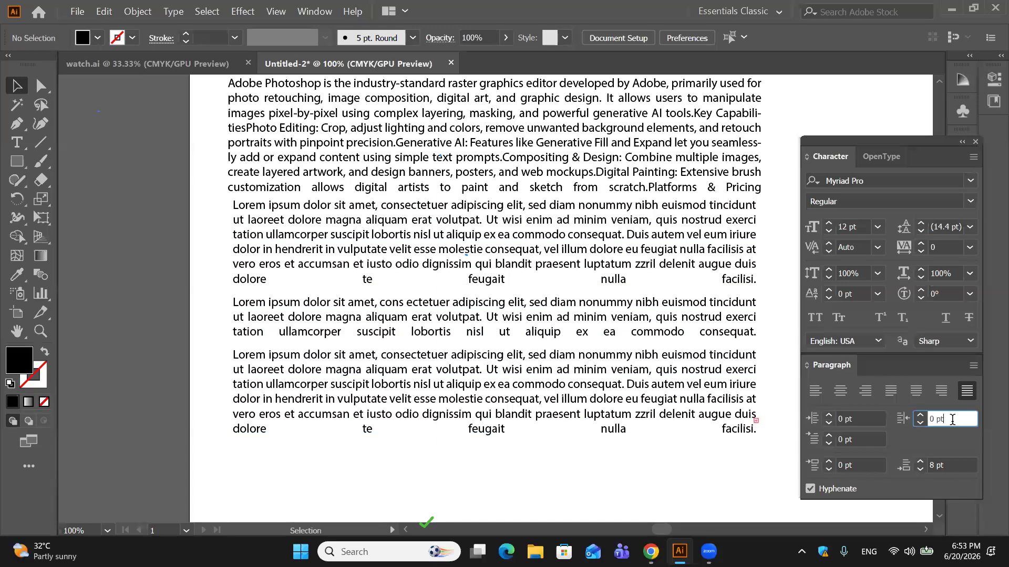
scroll(604, 210, up, 3)
click(607, 210)
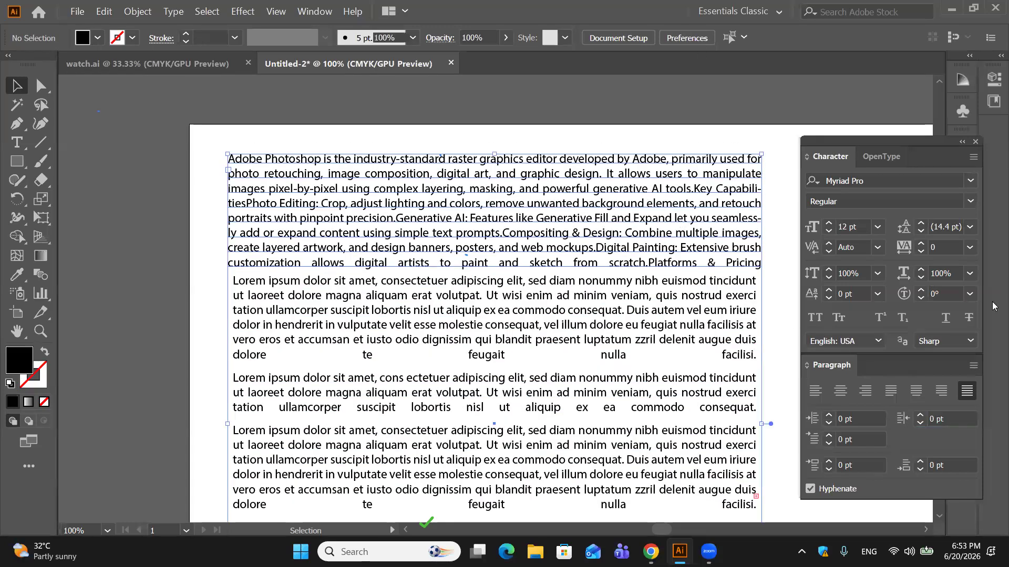
scroll(951, 419, down, 16)
scroll(951, 419, down, 10)
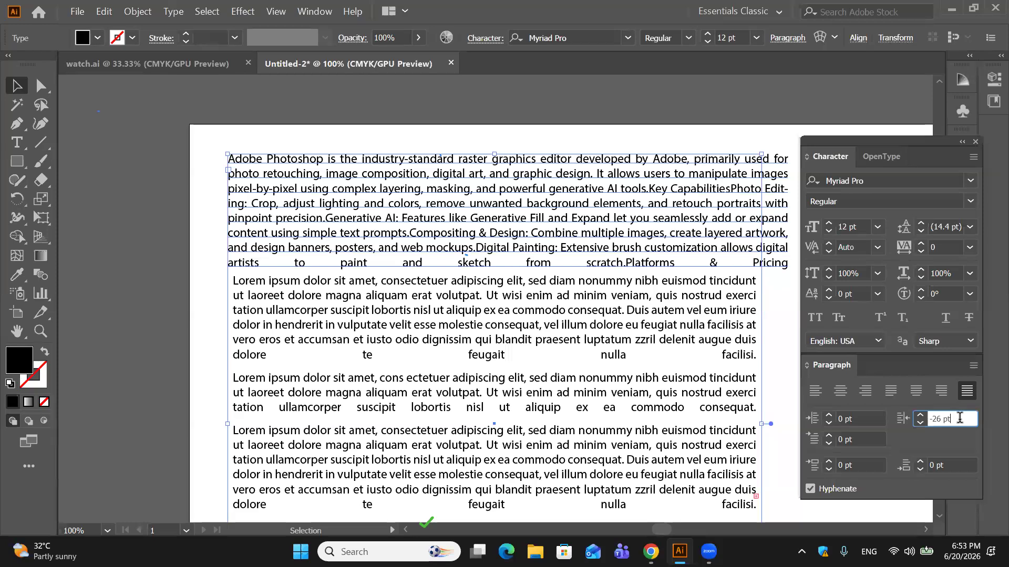
key(Return)
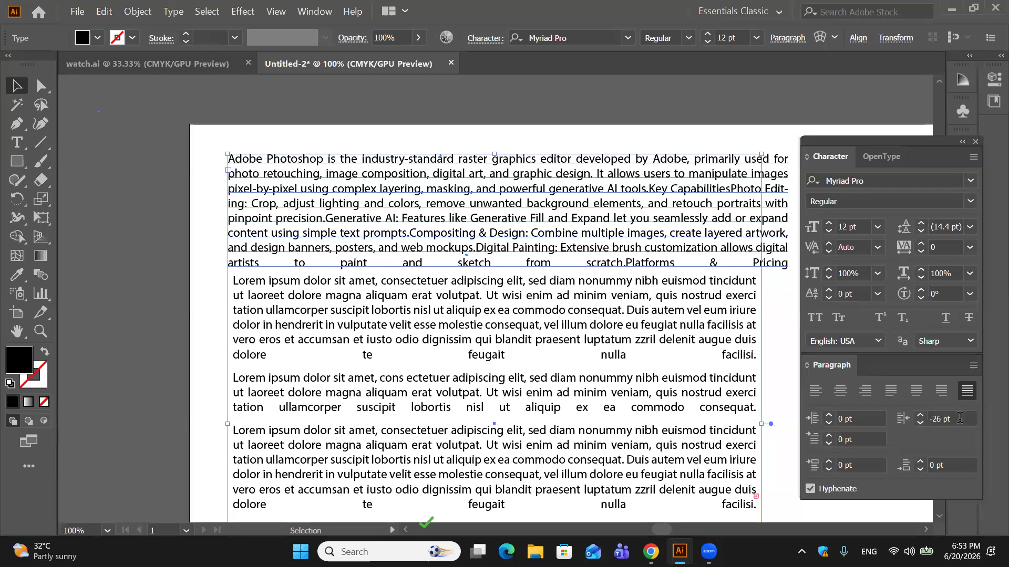
Step: Reset the right indent of the selected Photoshop text block to 0 pt
click(959, 418)
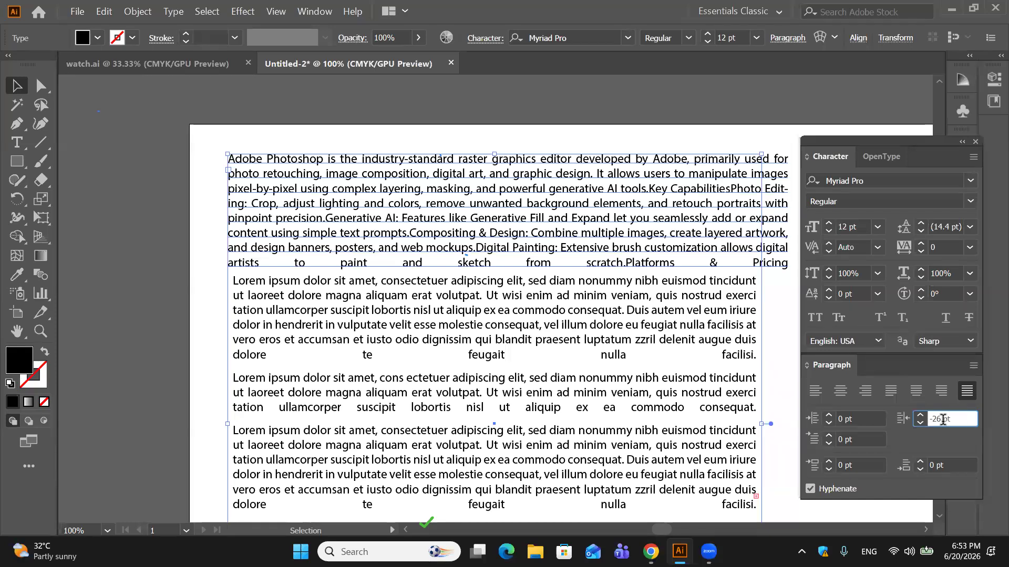
key(ctrl+a)
key(BackSpace)
text(0)
key(Return)
scroll(296, 353, down, 3)
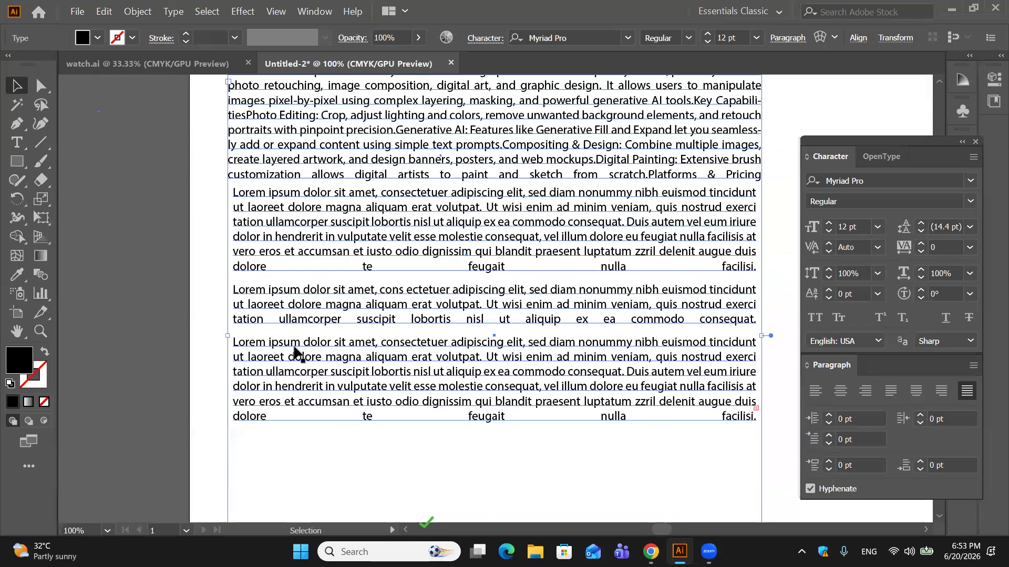
Step: Examine the overset-text marker near the end of the Lorem ipsum block
key(ctrl+minus)
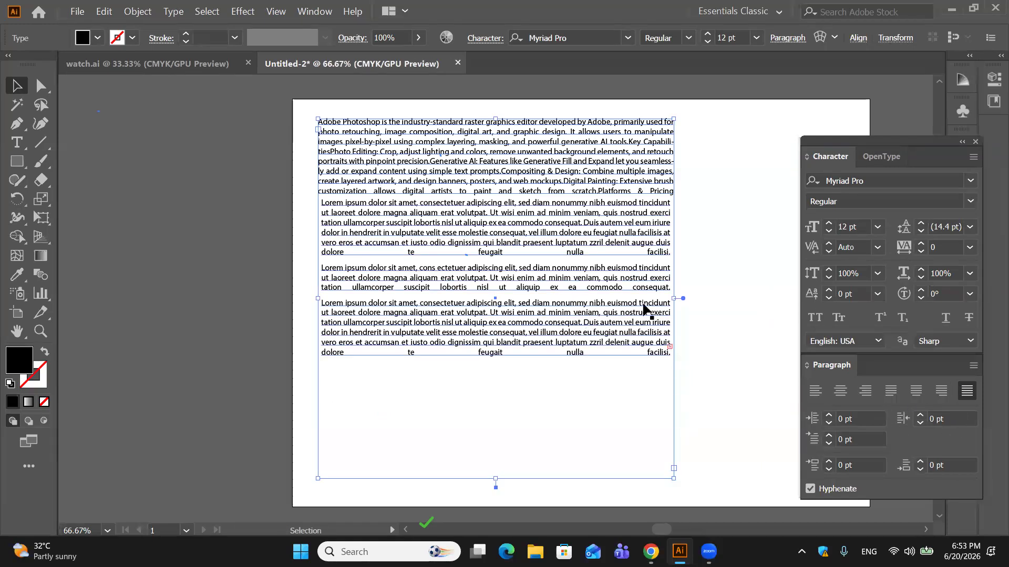
click(687, 272)
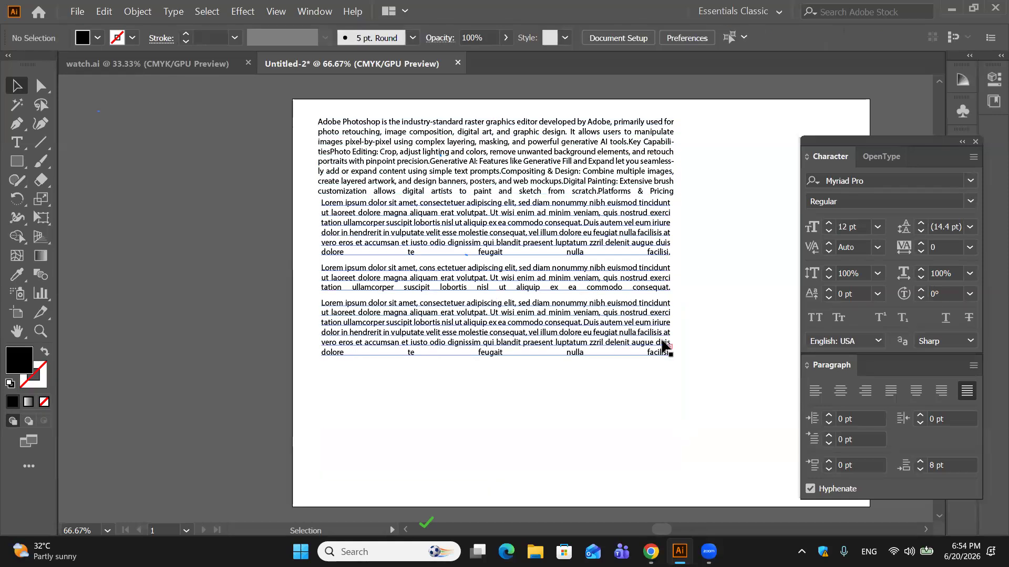
click(671, 348)
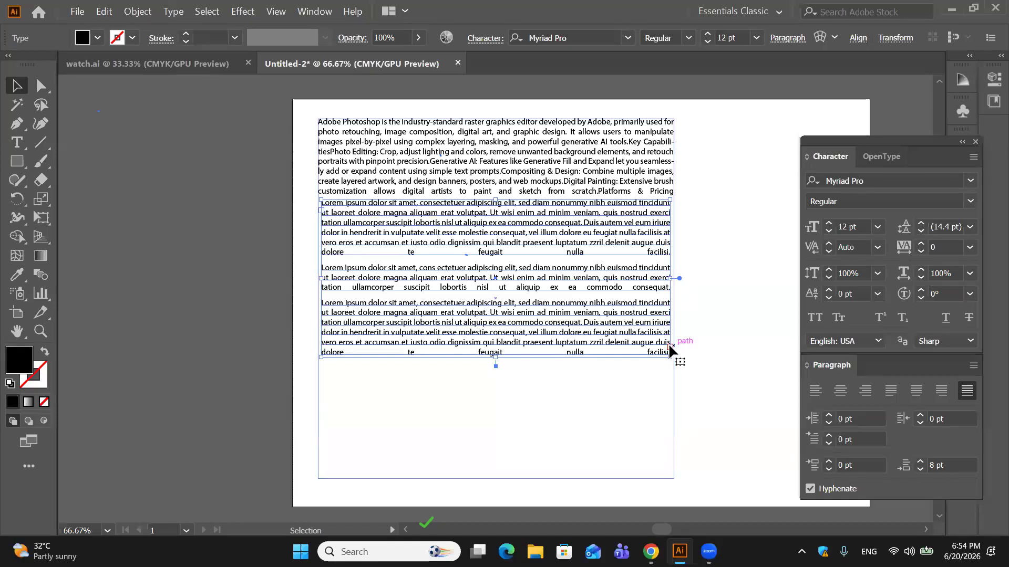
click(715, 330)
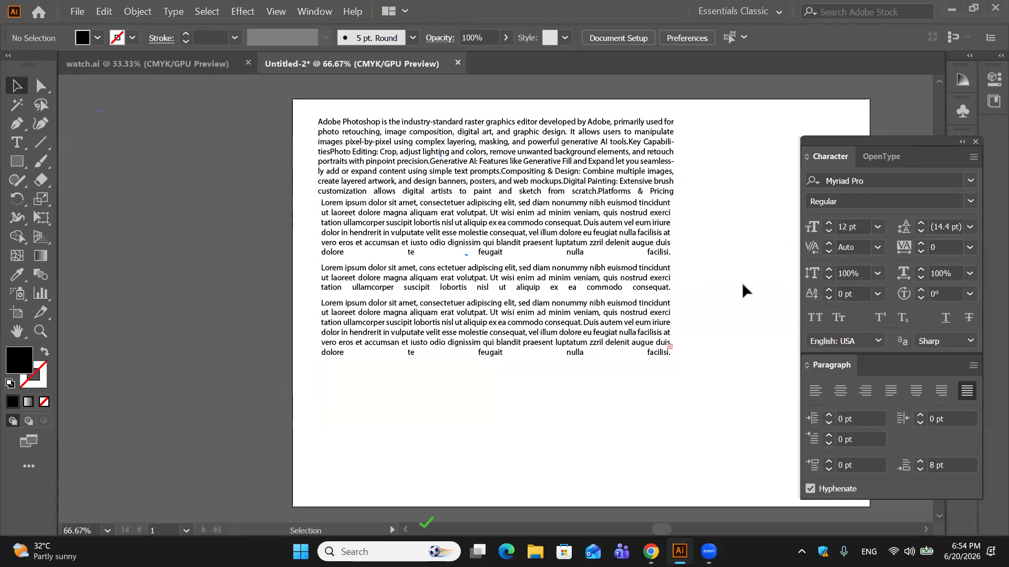
Step: Delete the Photoshop text block, the Lorem ipsum block and the leftover empty text objects from the artboard
click(469, 188)
key(Delete)
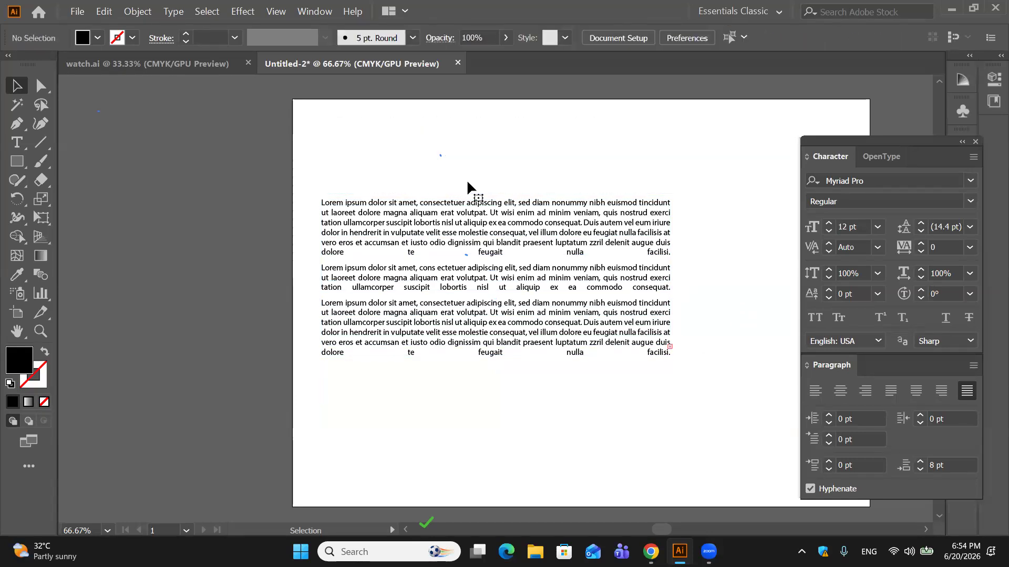
drag(295, 169, 730, 428)
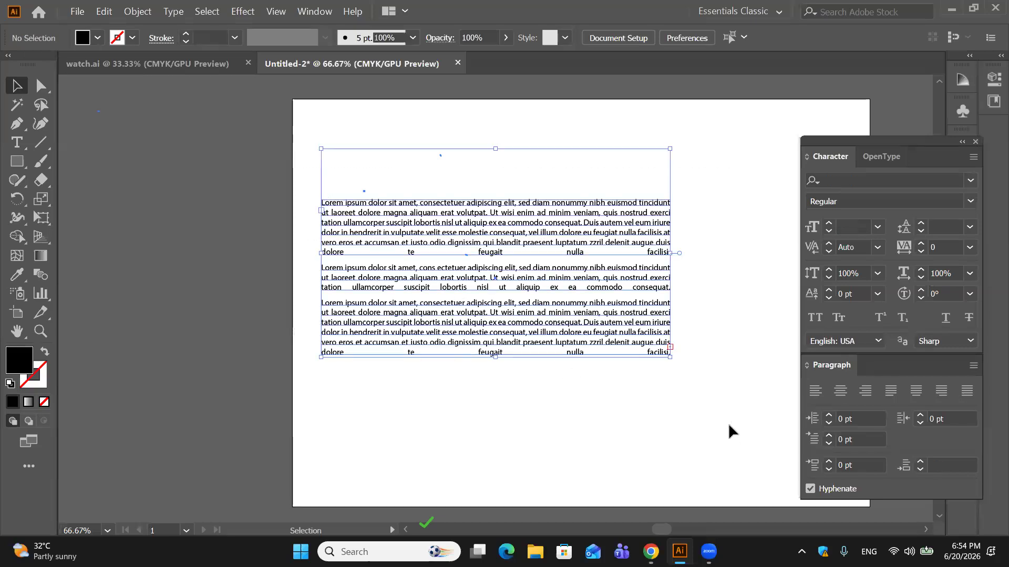
key(Delete)
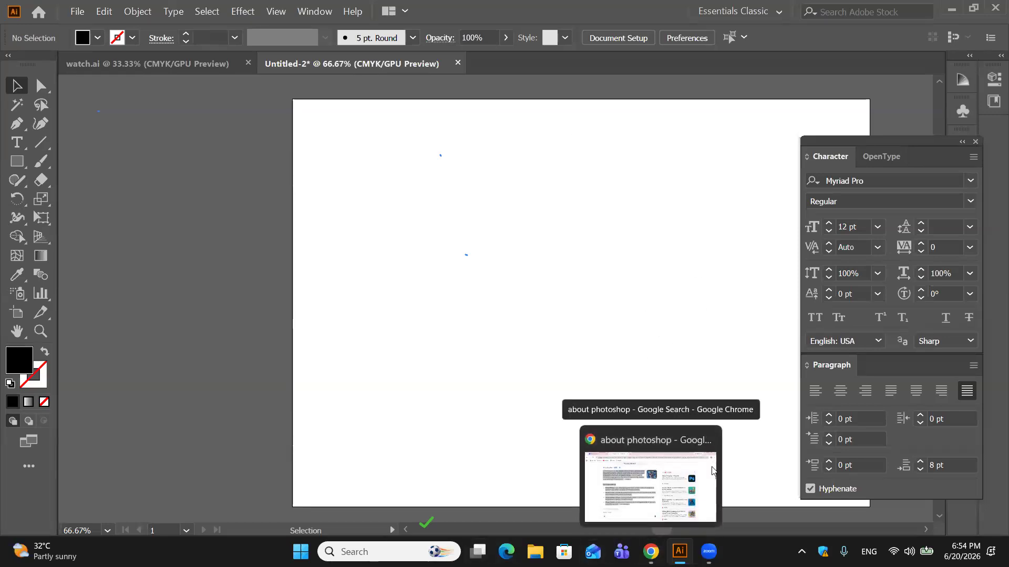
Step: Minimize the open windows, open the Six step formula presentation from the AI folder on the desktop, and show slide 2 in PowerPoint
click(950, 11)
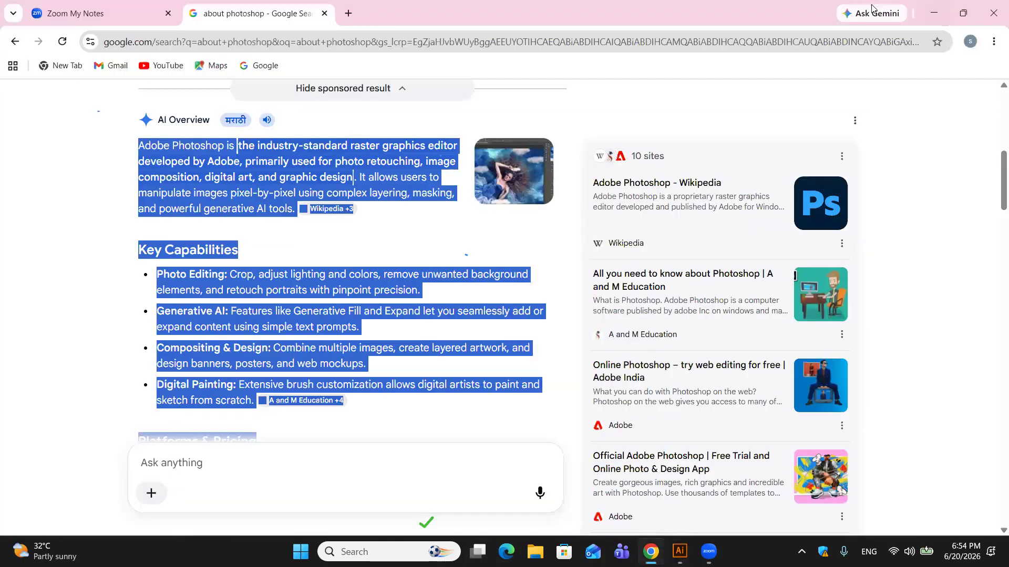
click(933, 13)
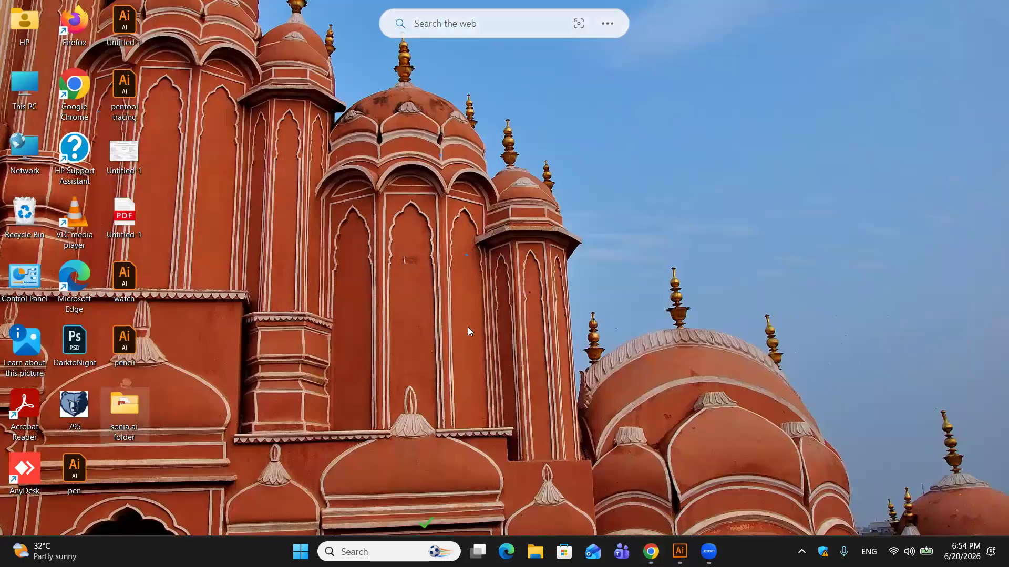
double_click(124, 408)
double_click(187, 120)
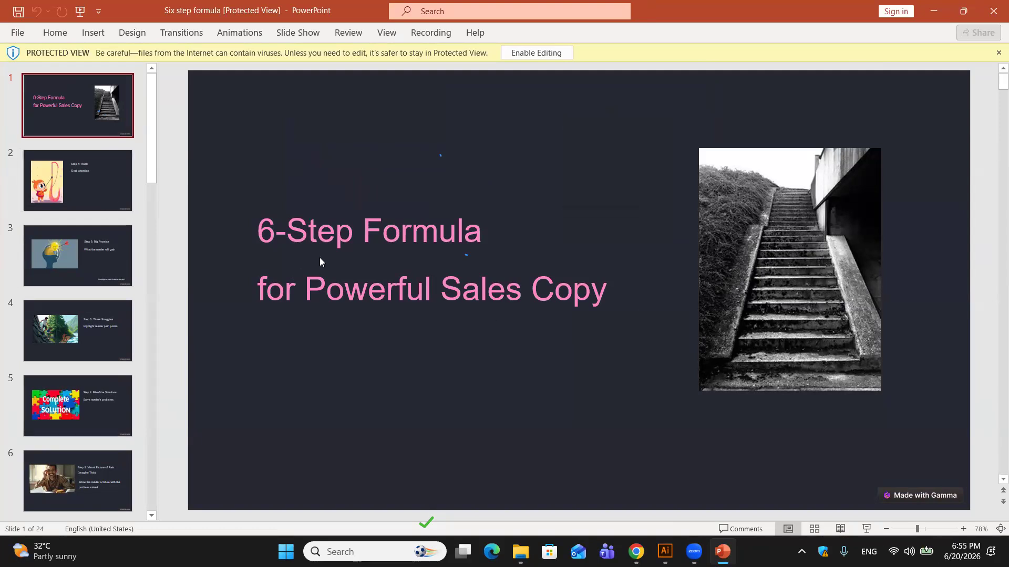
click(78, 190)
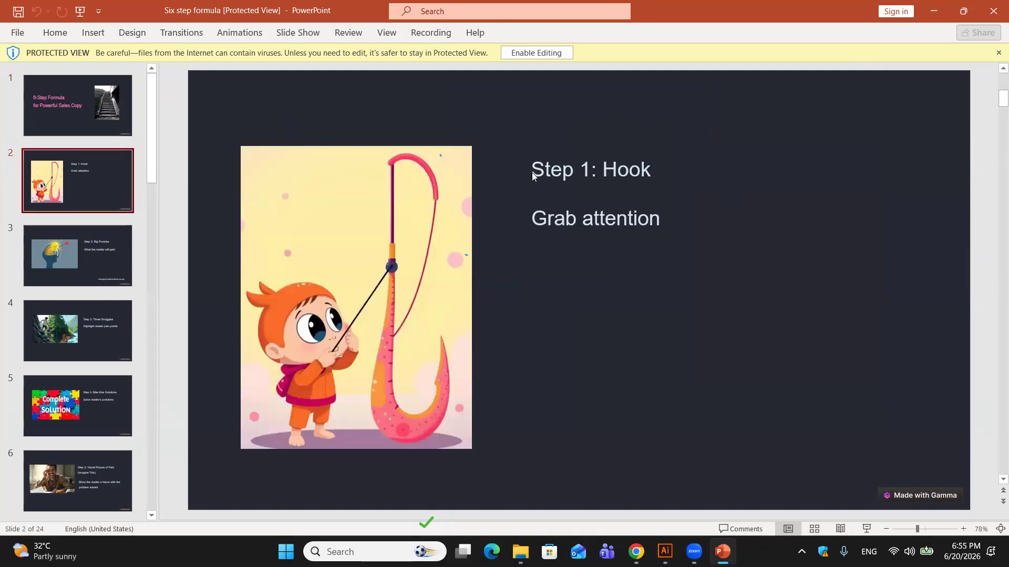
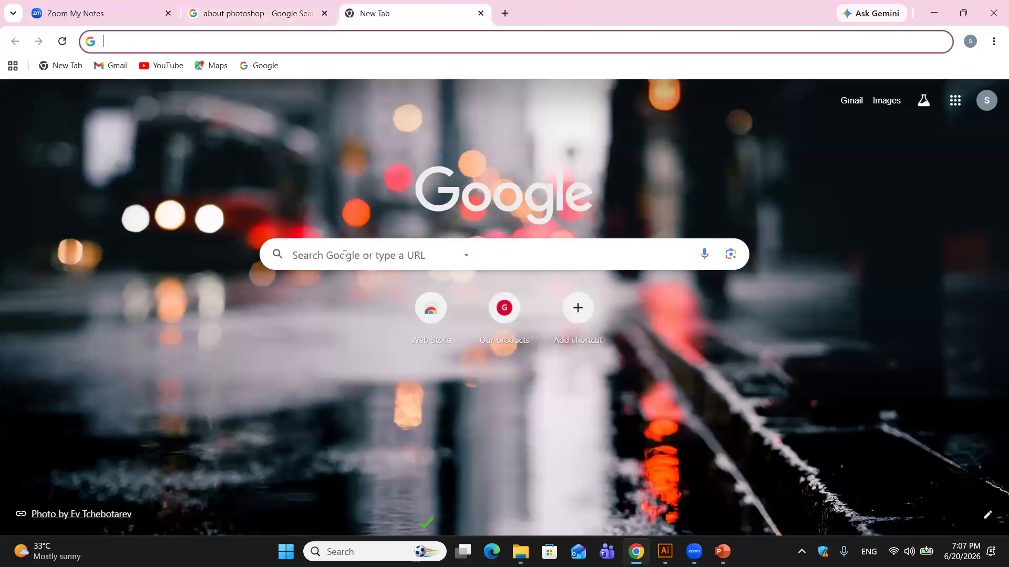
Step: Search Google for "chat gtp" in a new Chrome tab, open the ChatGPT site and view its additional features
click(328, 371)
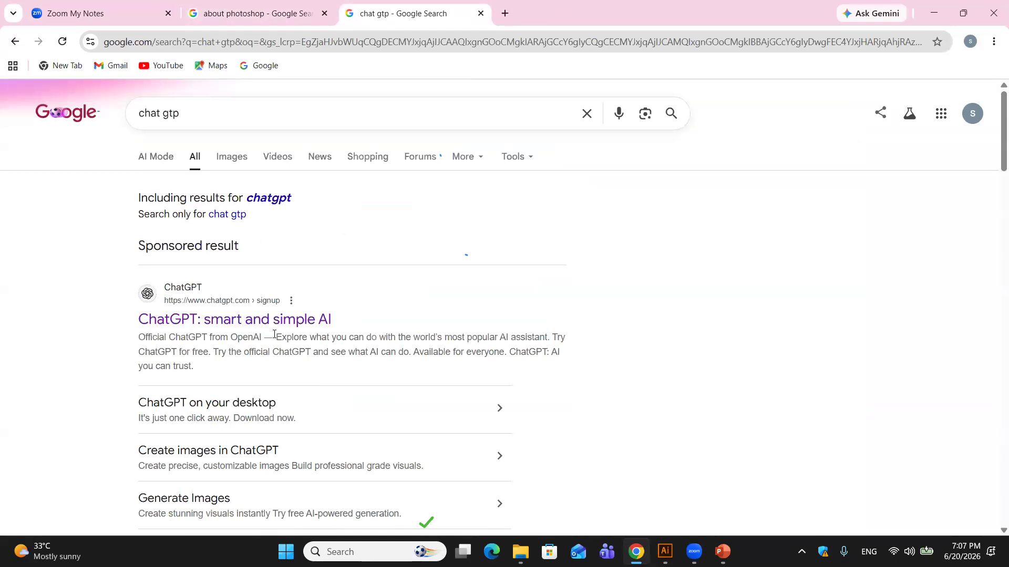
click(287, 325)
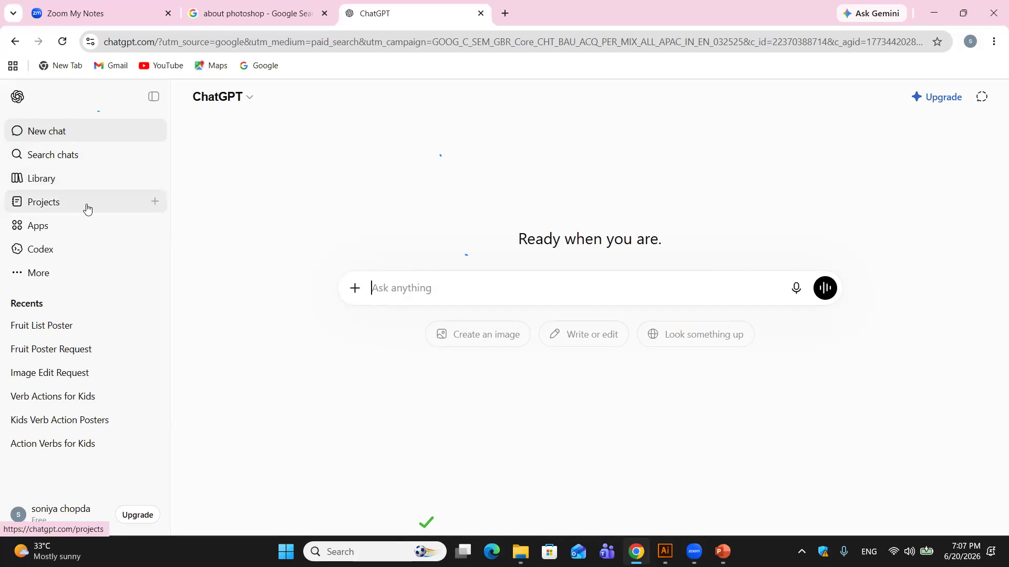
click(13, 282)
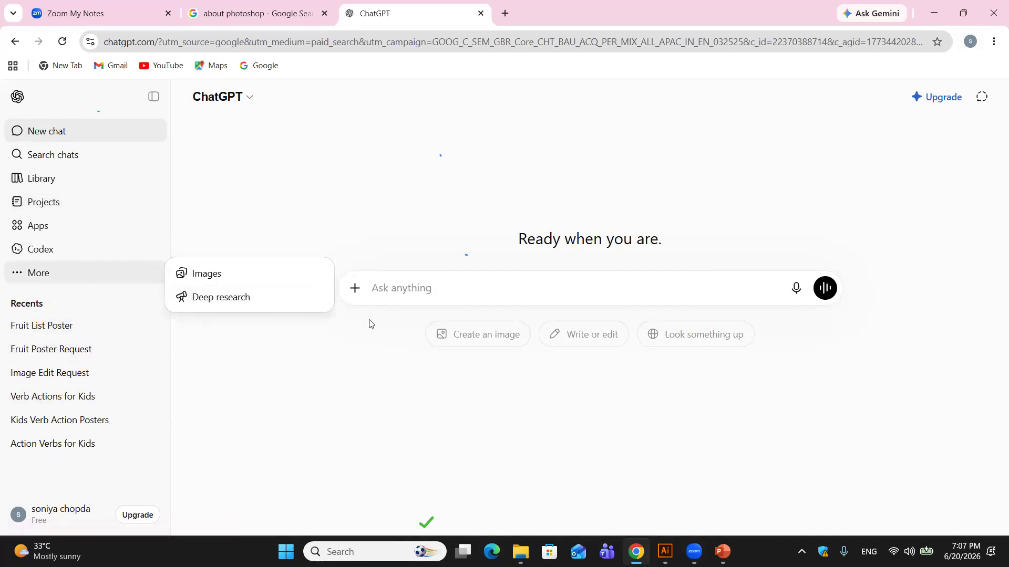
Step: Start a new chat in image-creation mode, then open the photo upload and cancel it without choosing a file
click(460, 340)
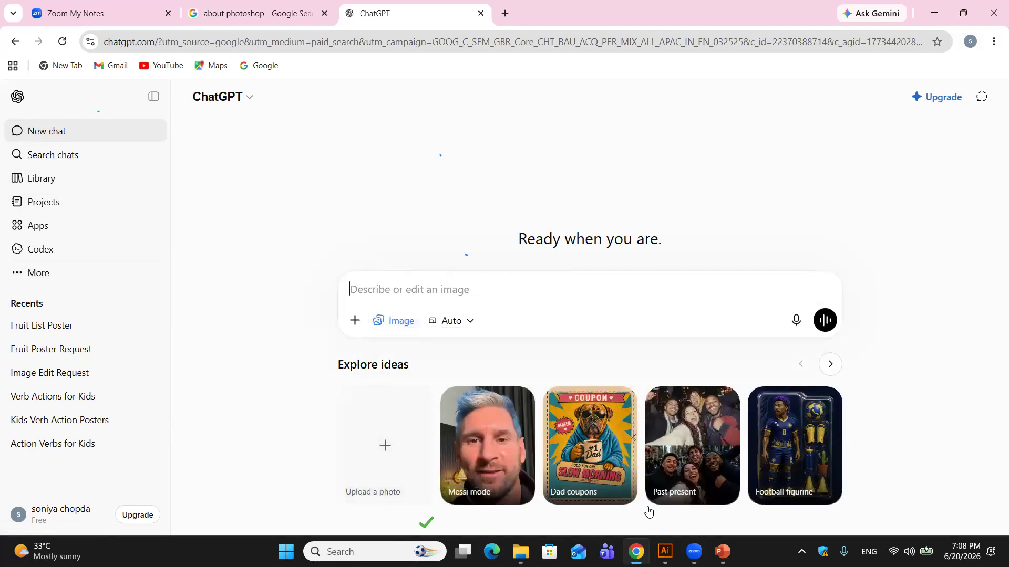
click(86, 136)
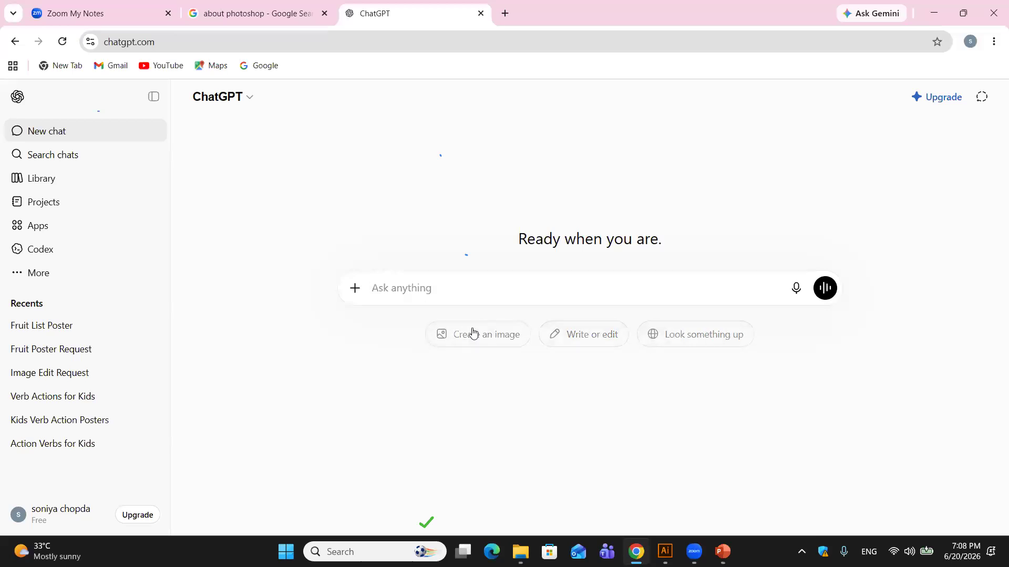
click(494, 336)
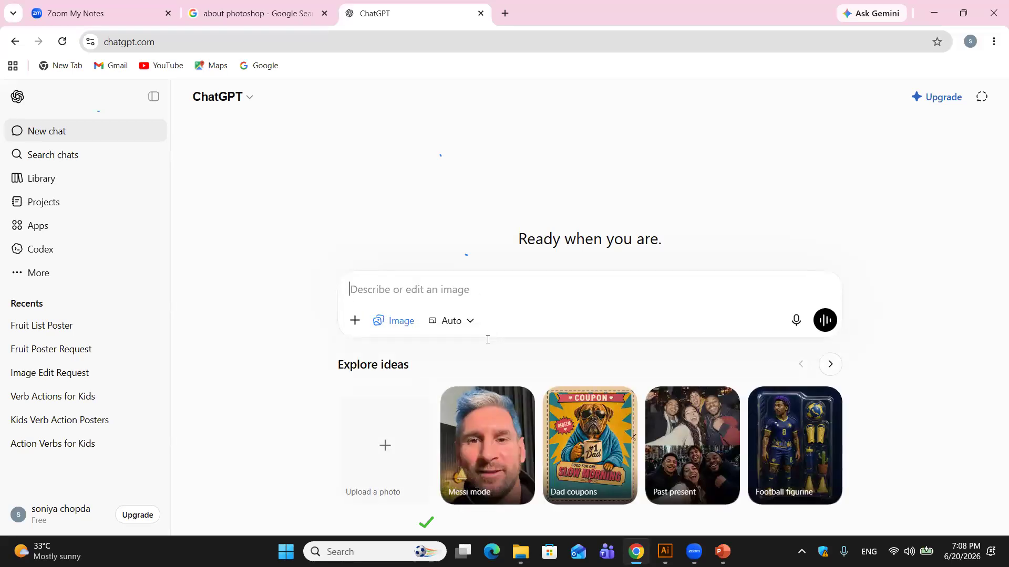
click(381, 487)
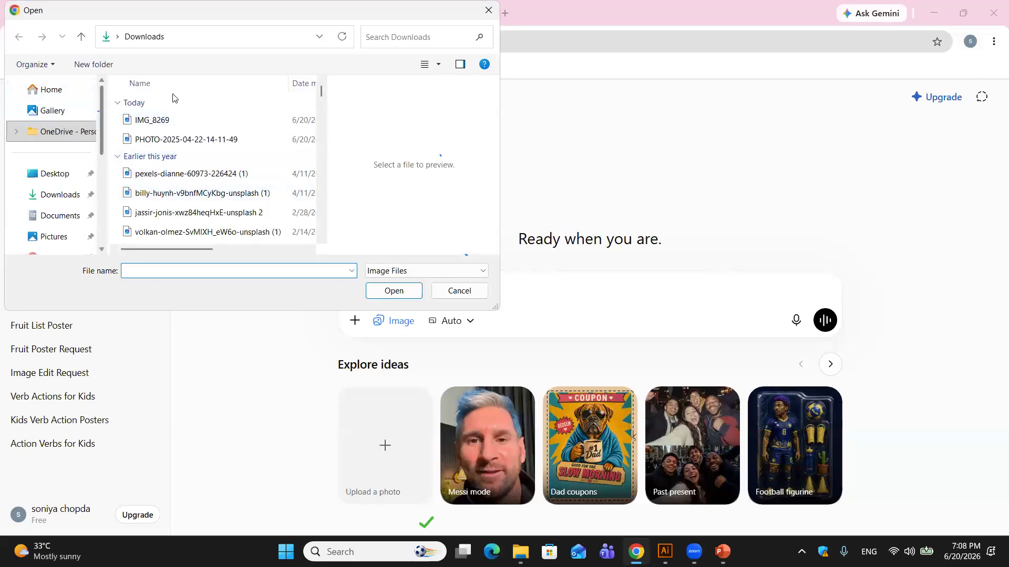
click(472, 293)
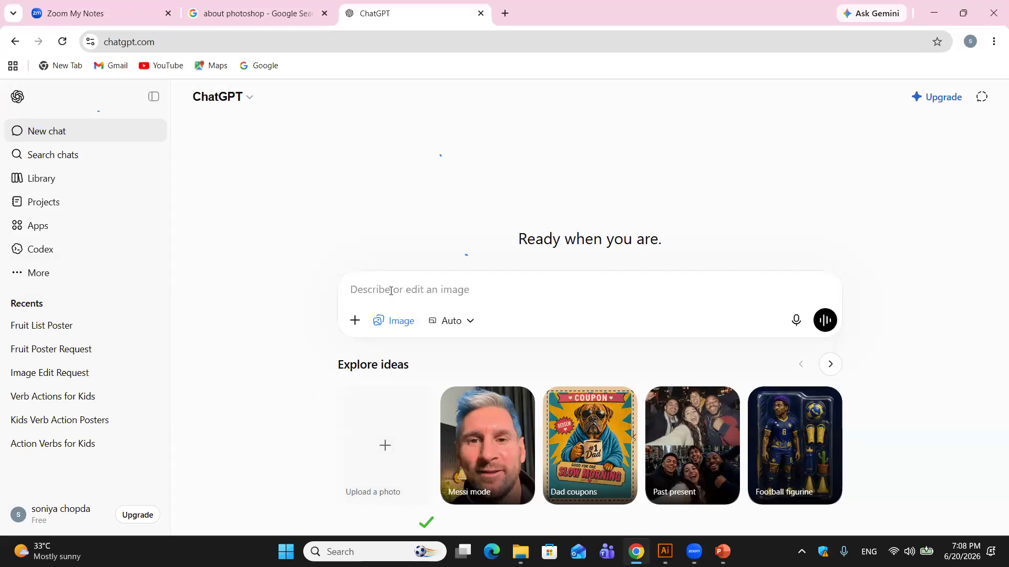
Step: Generate an image in ChatGPT with the prompt "i want poster of class illustrator"
text(i want poster)
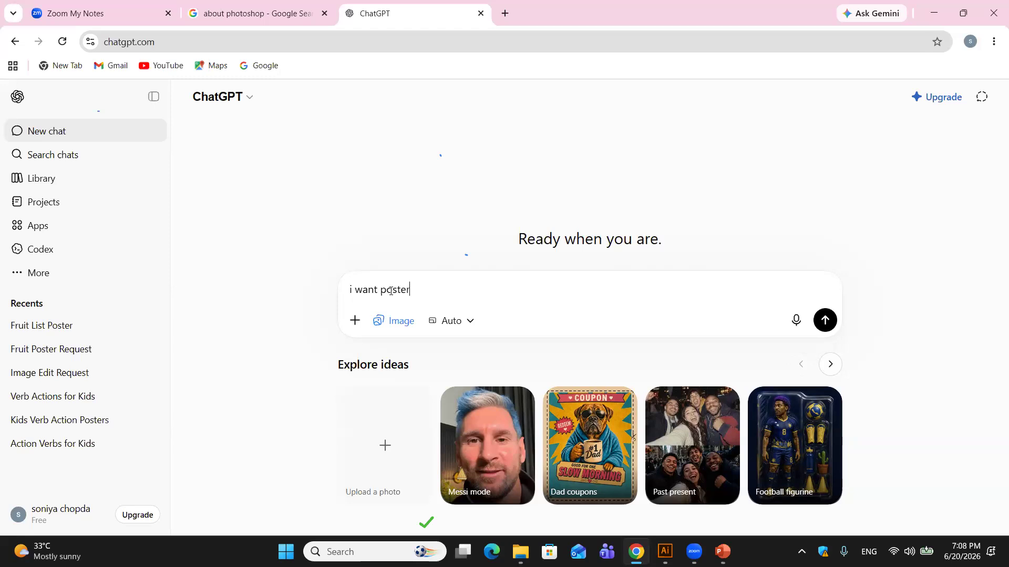
text(of clasd)
text(ot)
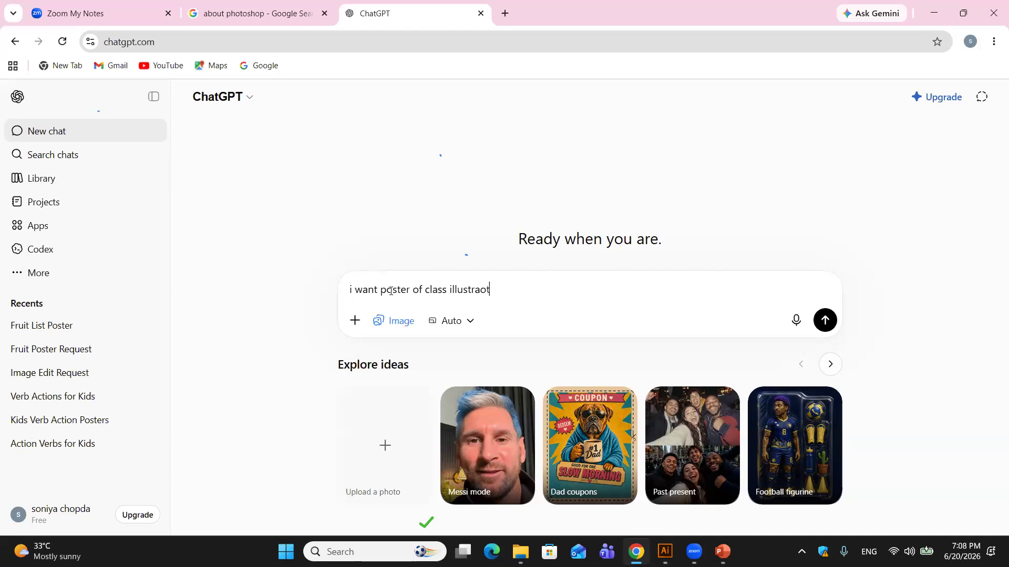
key(BackSpace)
key(Return)
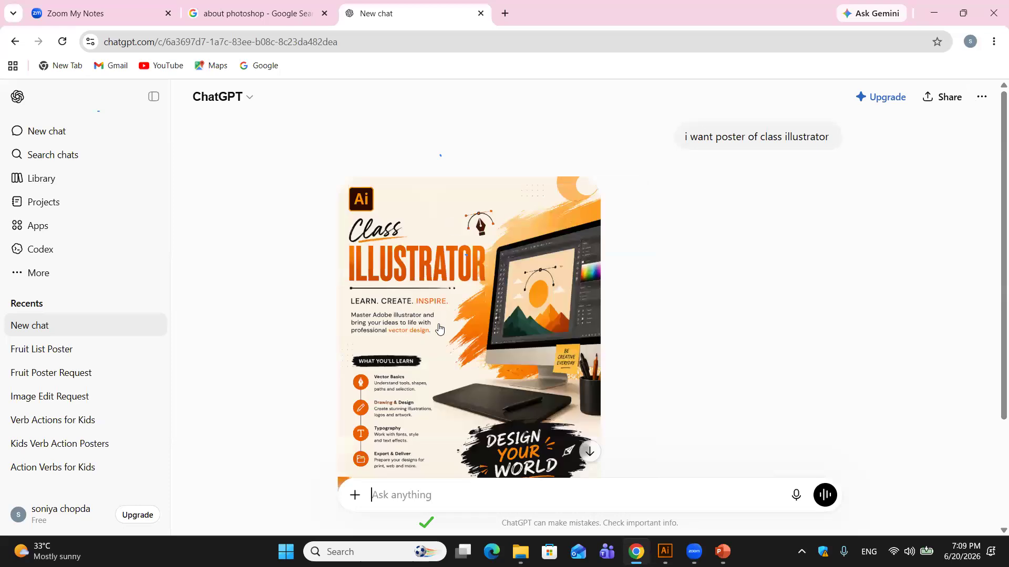
Step: Look over the generated Illustrator class poster and download it from its sharing options
scroll(465, 361, down, 3)
scroll(465, 361, up, 3)
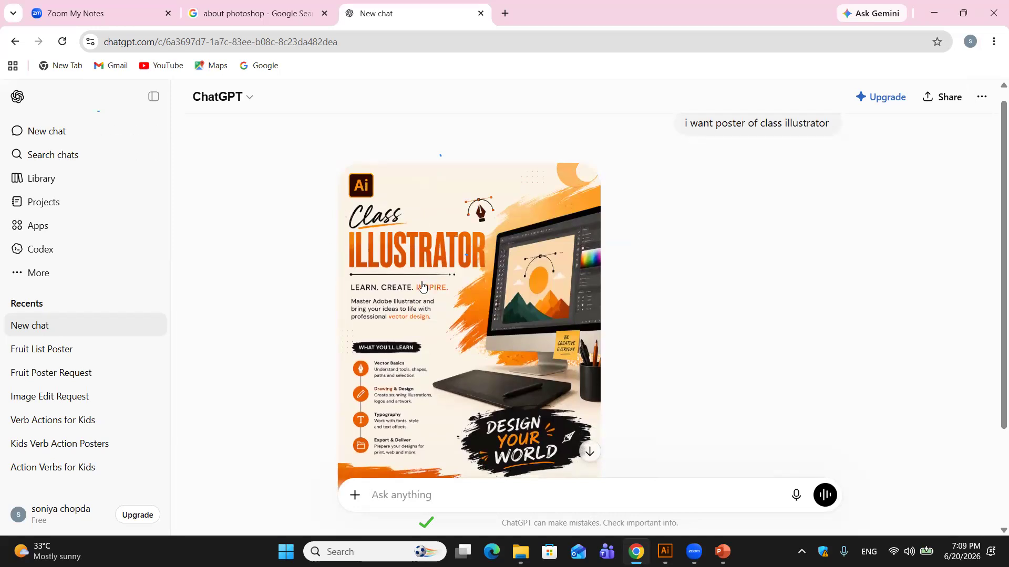
scroll(499, 342, down, 3)
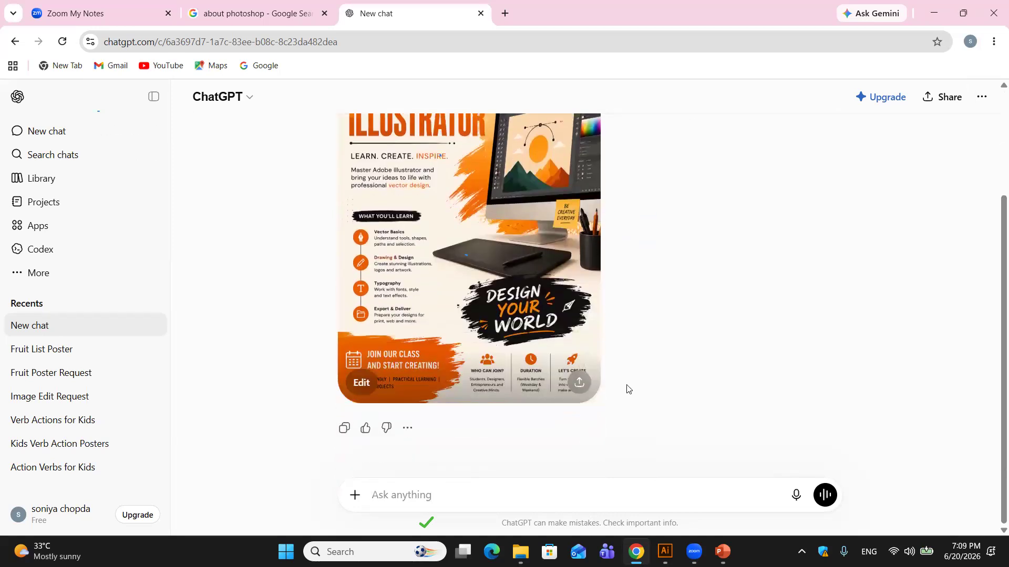
click(588, 382)
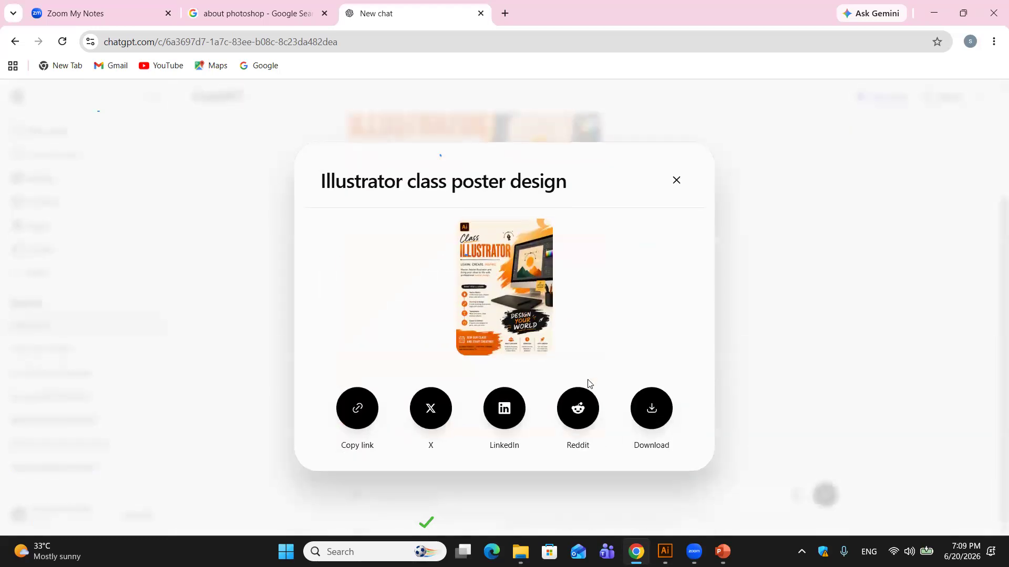
click(651, 416)
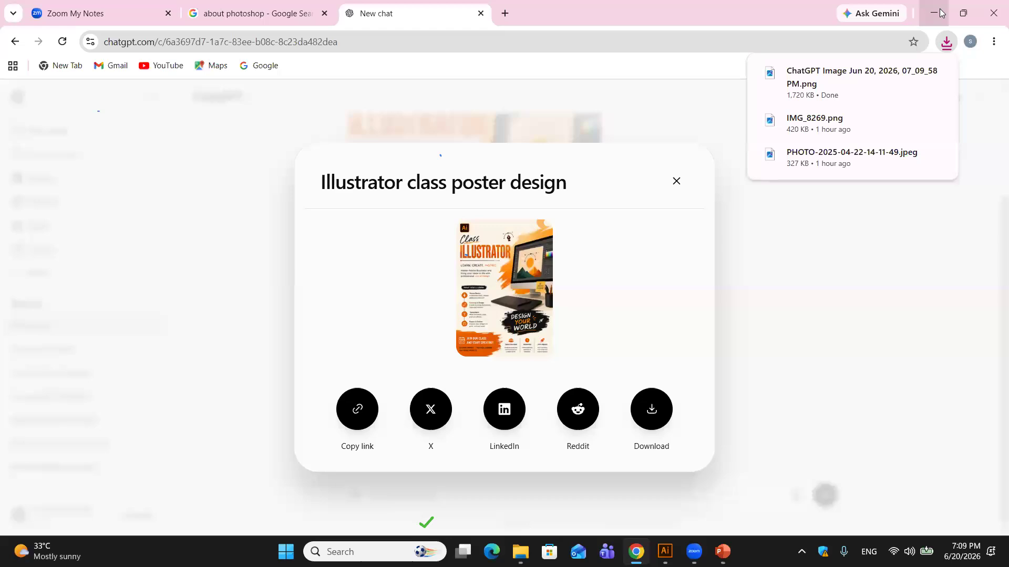
Step: Minimize the browser and open the downloaded ChatGPT poster image from the Downloads folder in the photo viewer
click(940, 13)
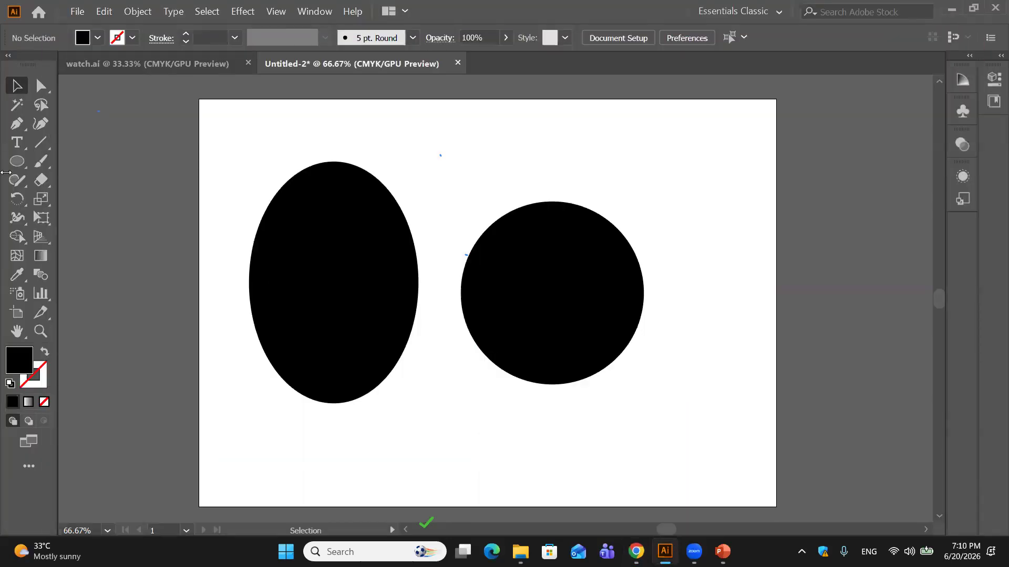
click(85, 215)
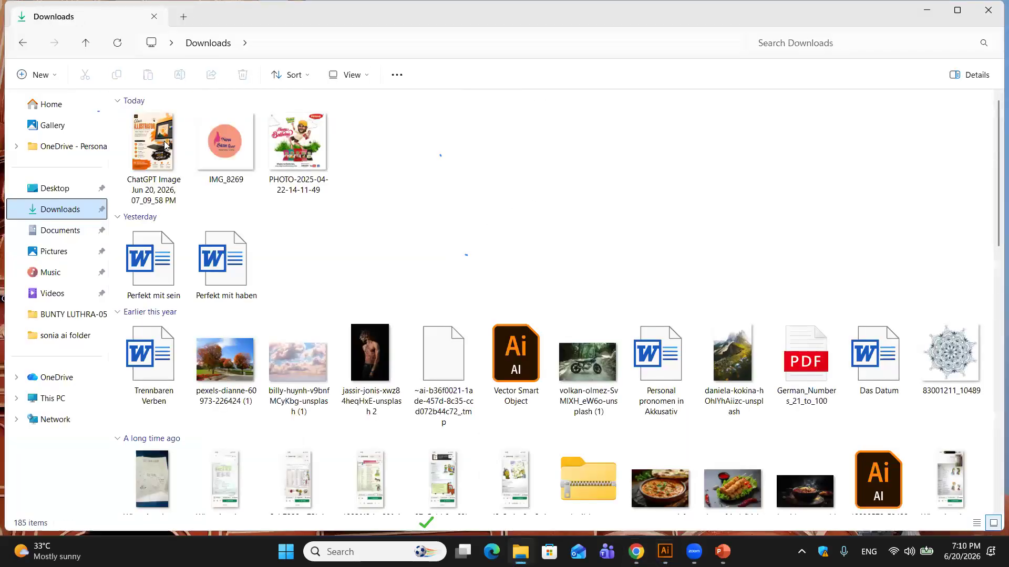
double_click(165, 145)
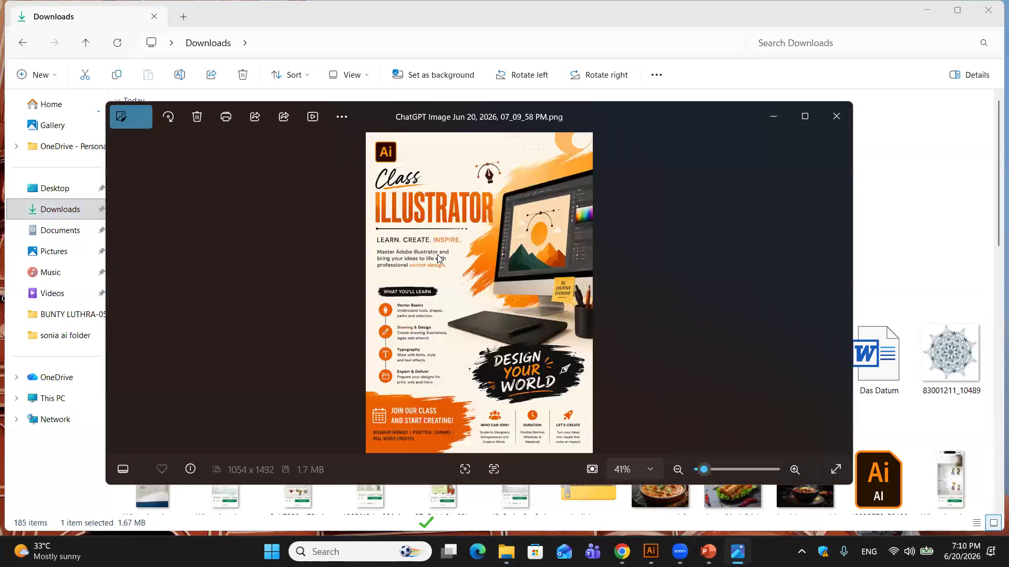
Step: Examine the class poster's headline, monitor artwork, learning topics and footer details up close, and minimize the viewer
scroll(443, 272, up, 3)
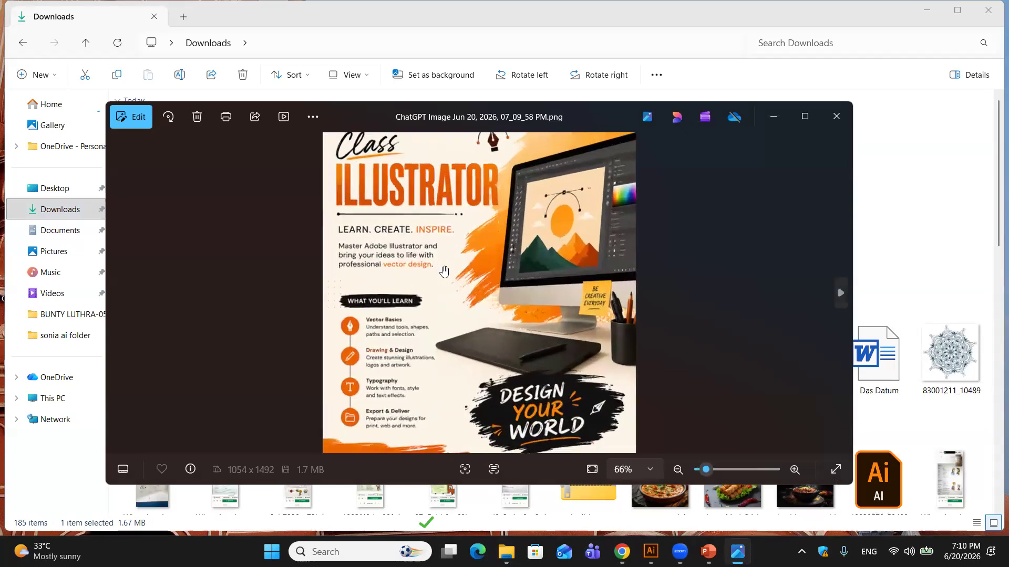
scroll(444, 272, up, 2)
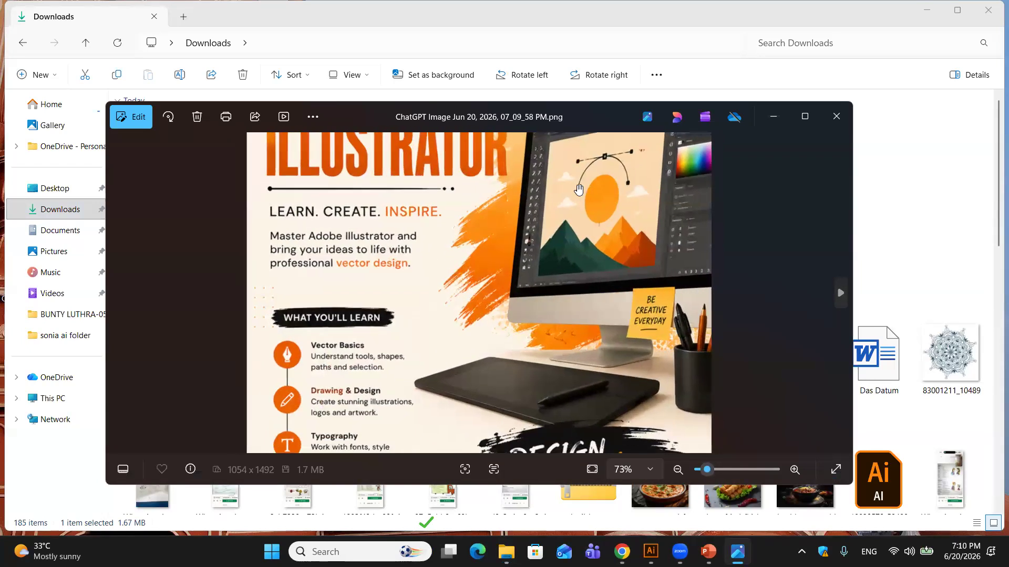
scroll(592, 295, down, 2)
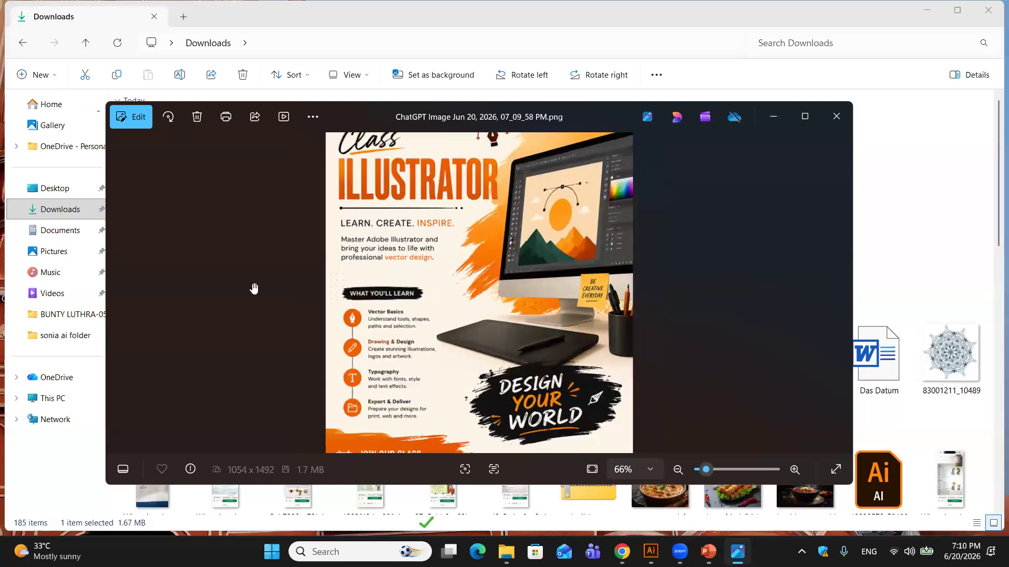
scroll(254, 288, up, 4)
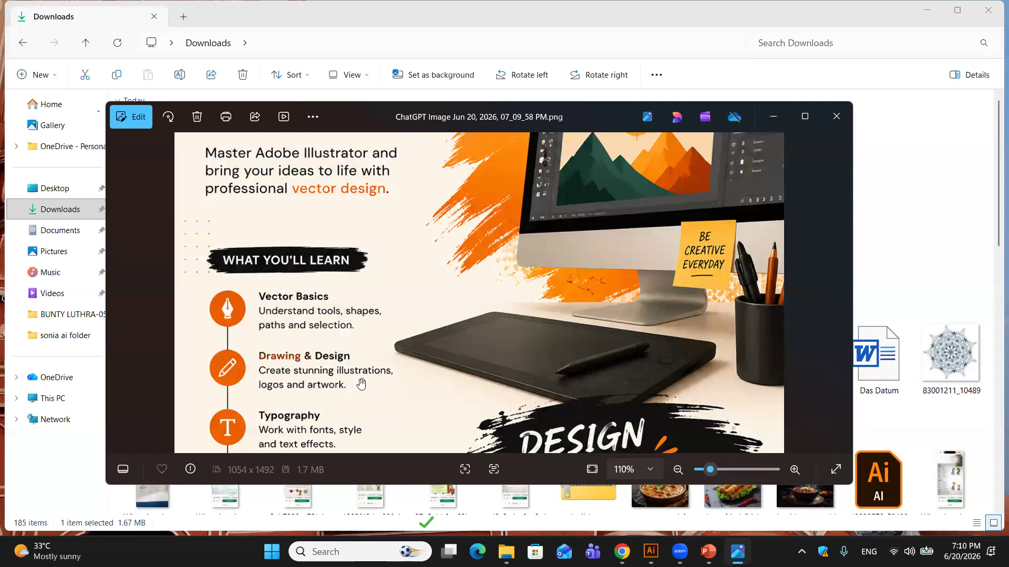
scroll(362, 384, down, 2)
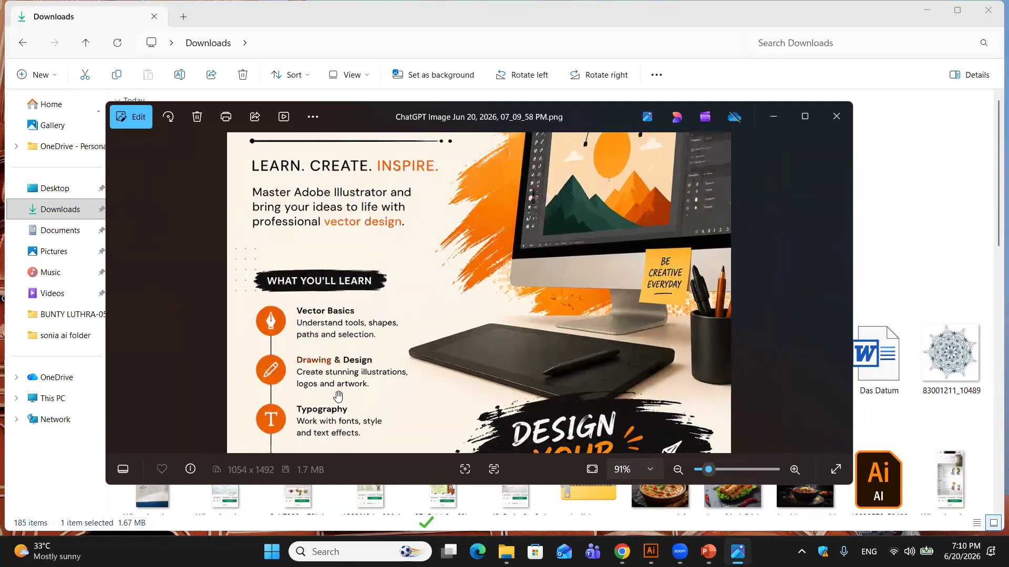
scroll(338, 397, down, 3)
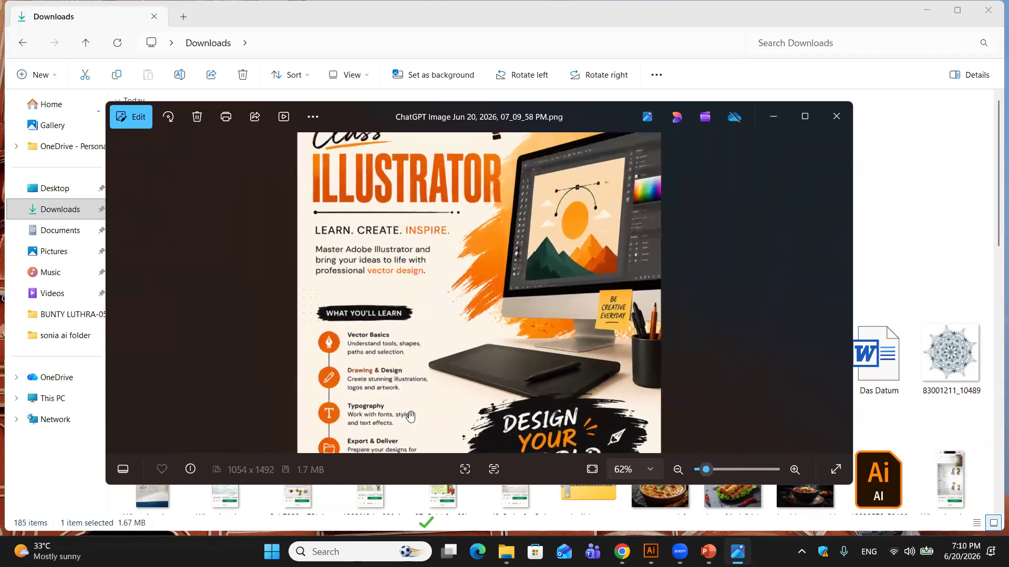
drag(410, 417, 407, 355)
drag(392, 415, 394, 365)
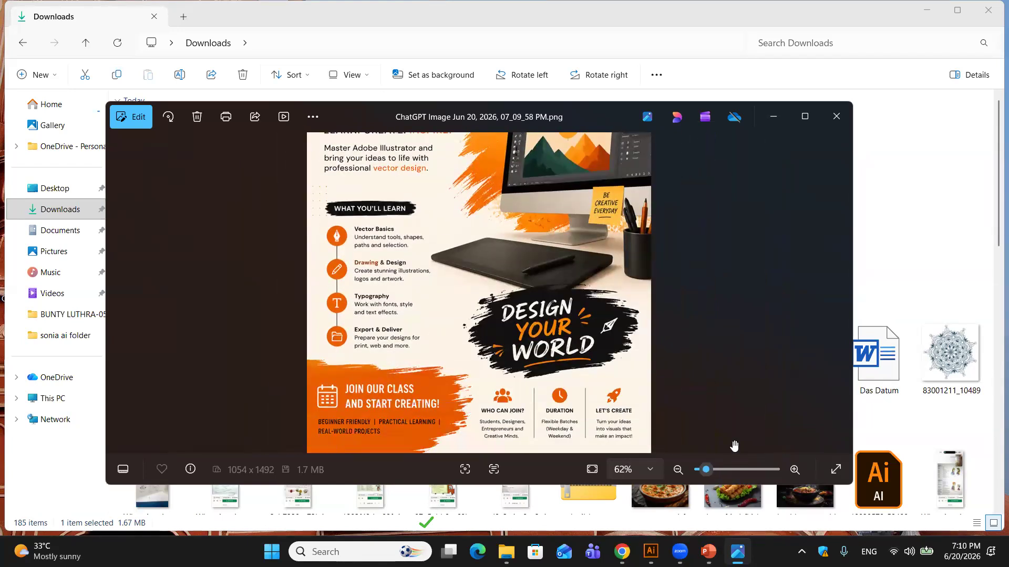
scroll(512, 416, up, 2)
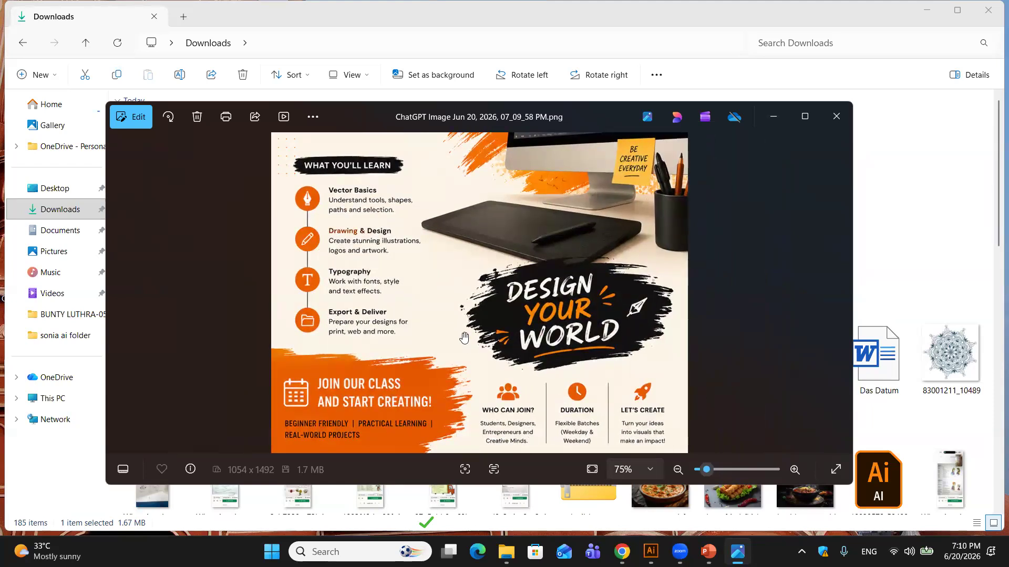
scroll(461, 321, down, 2)
scroll(462, 321, down, 2)
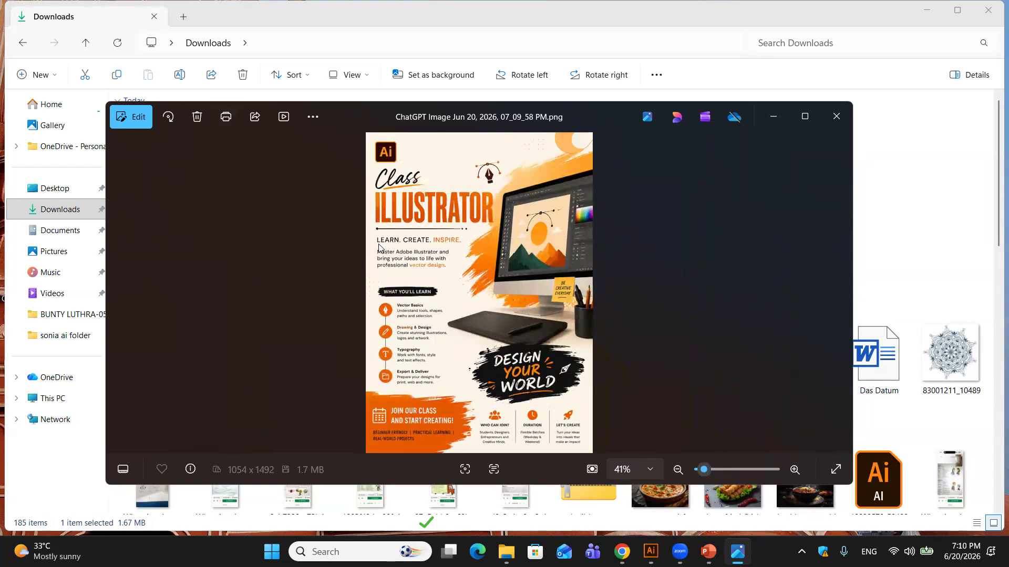
click(773, 117)
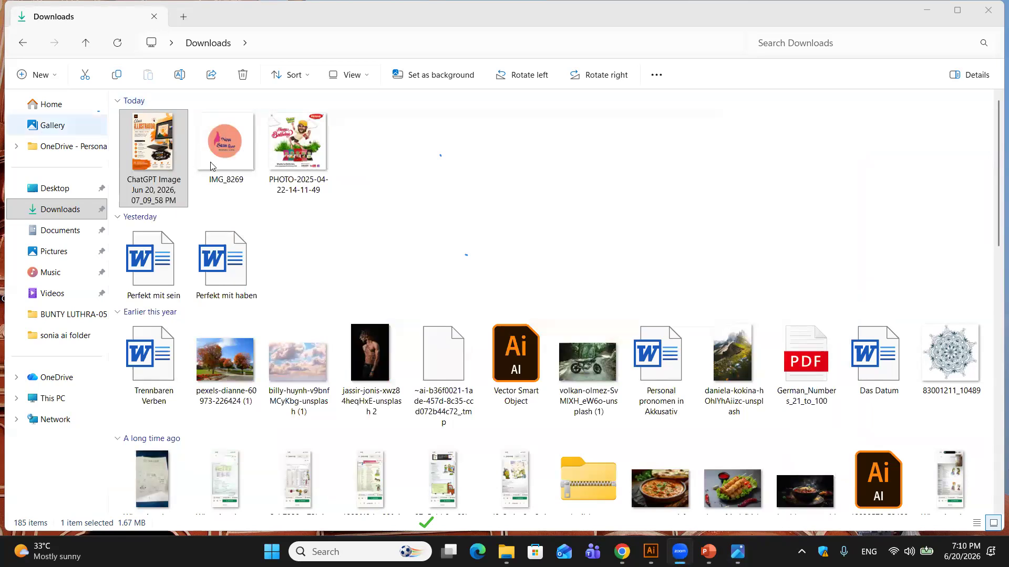
double_click(314, 151)
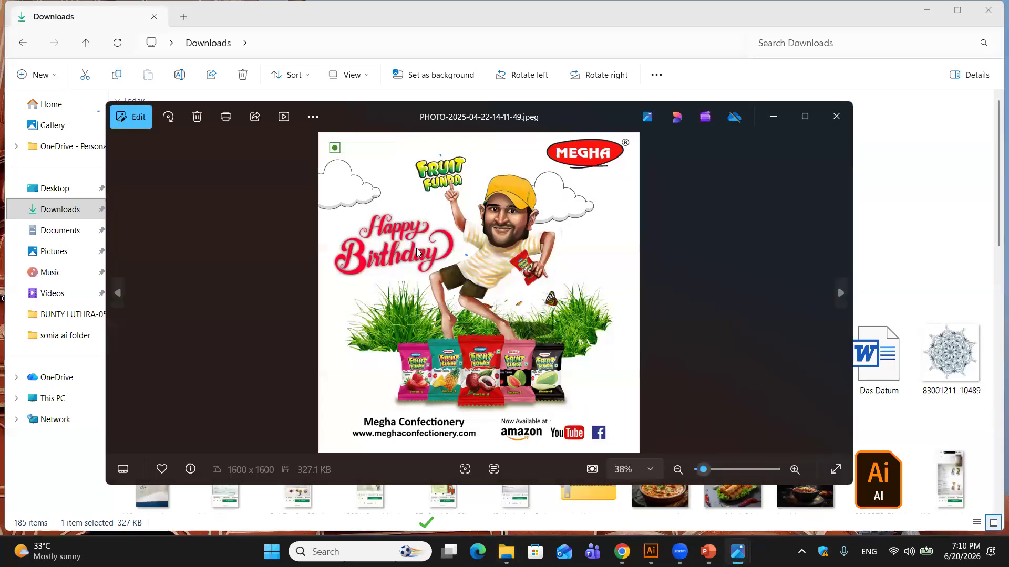
scroll(391, 214, up, 3)
scroll(598, 155, down, 3)
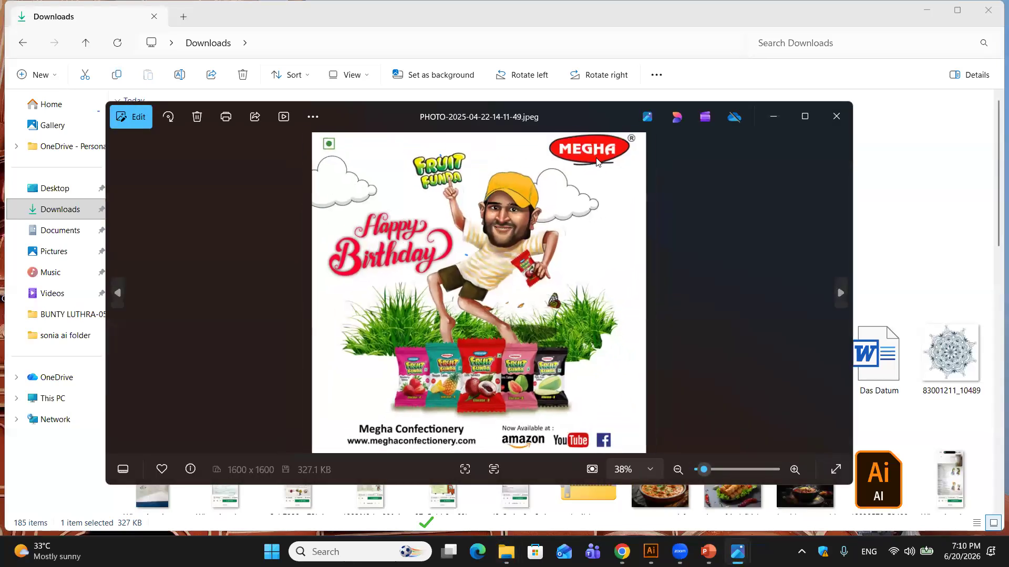
scroll(462, 369, up, 3)
scroll(462, 369, up, 5)
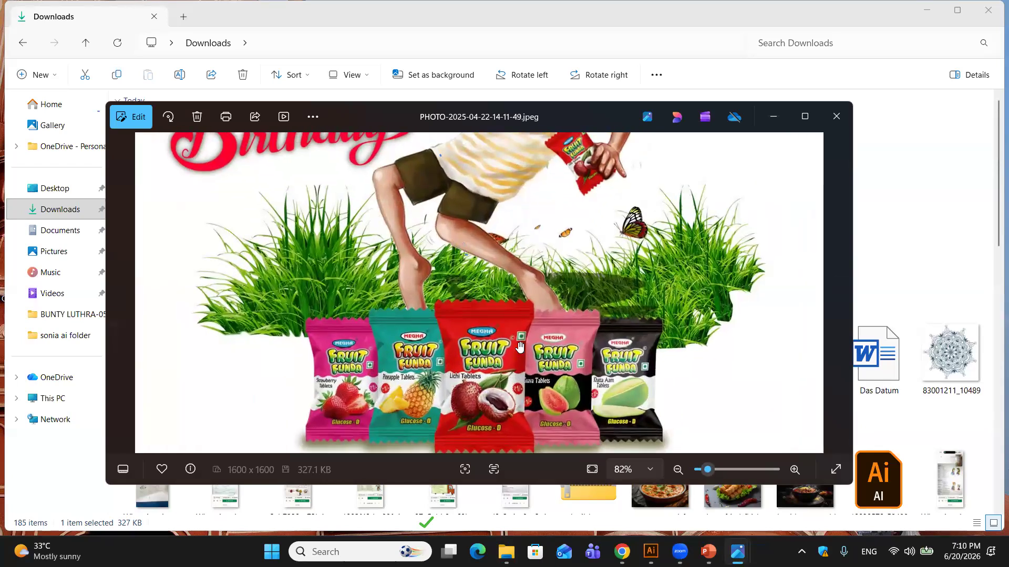
scroll(519, 347, down, 5)
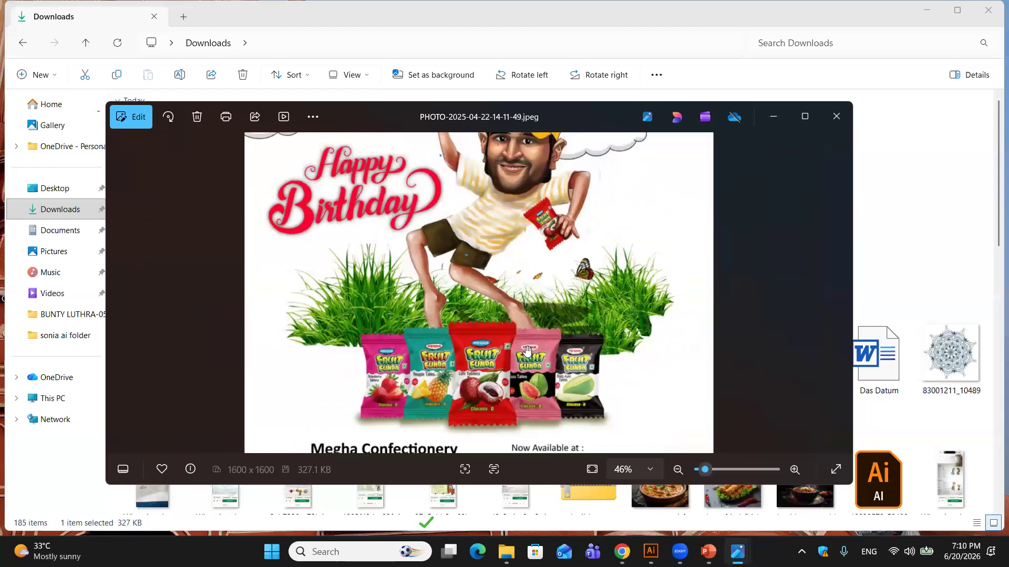
scroll(527, 350, down, 2)
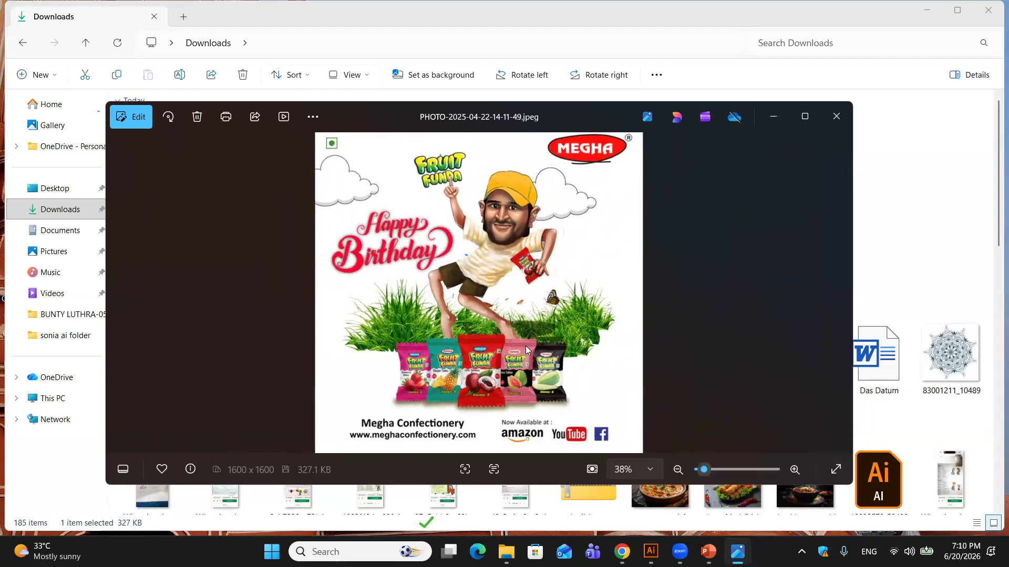
scroll(528, 350, up, 4)
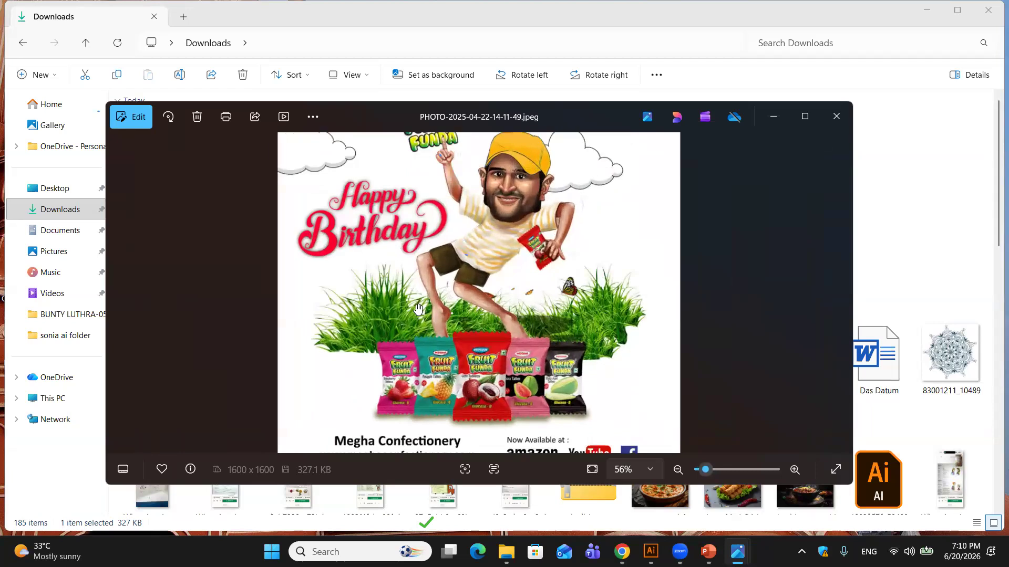
scroll(398, 273, up, 2)
scroll(407, 257, down, 4)
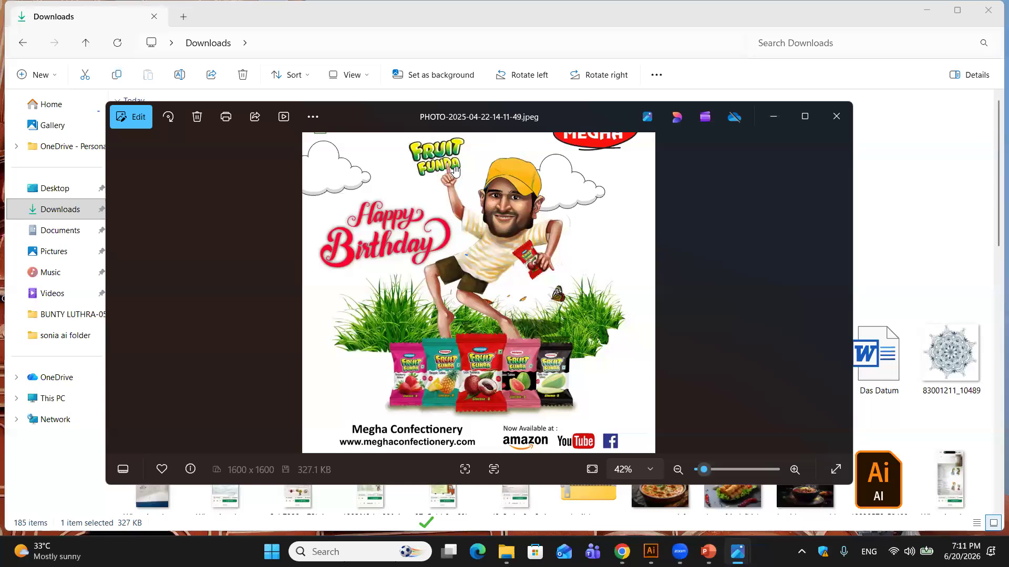
scroll(531, 362, up, 4)
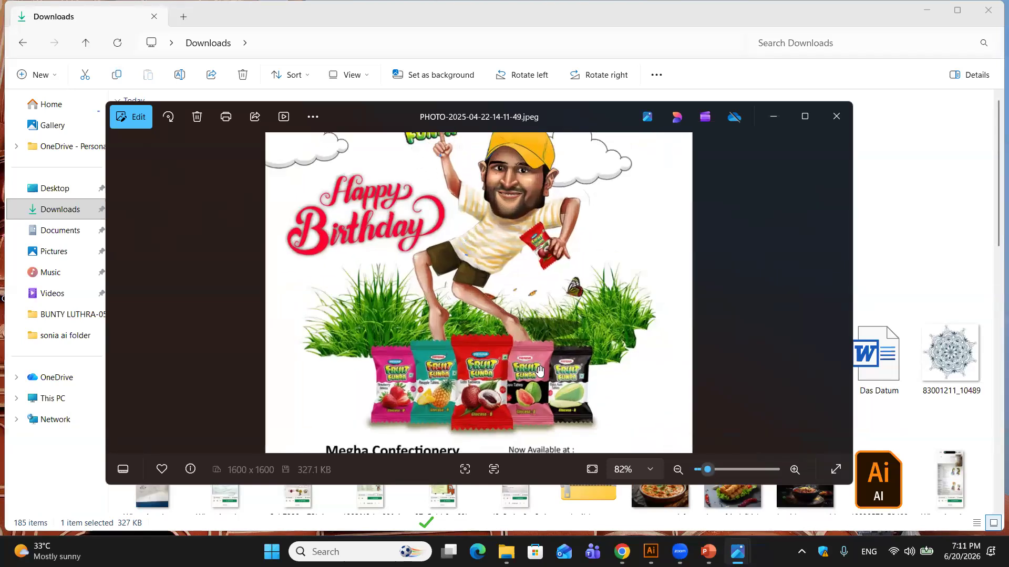
scroll(536, 379, up, 4)
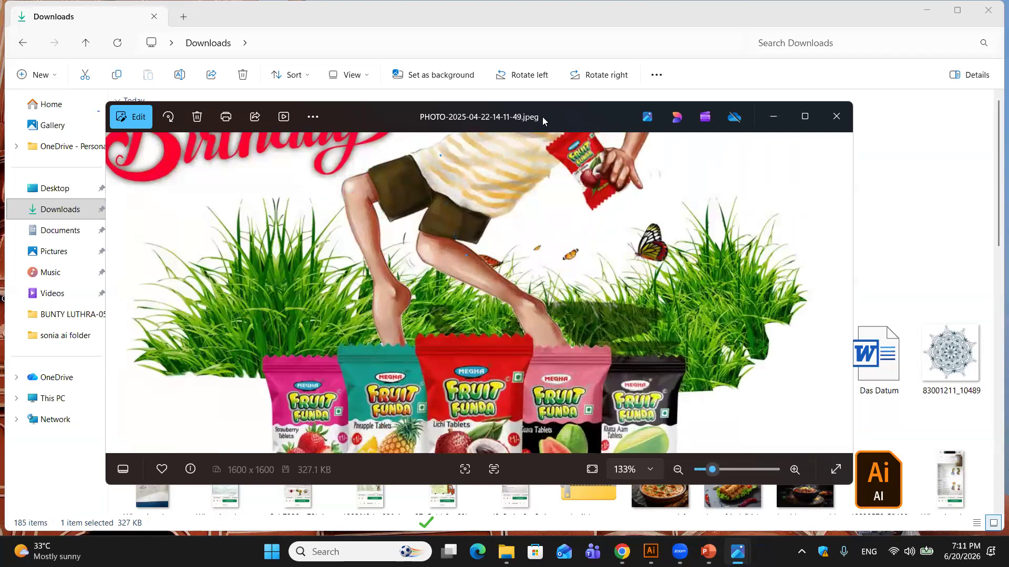
scroll(512, 417, up, 4)
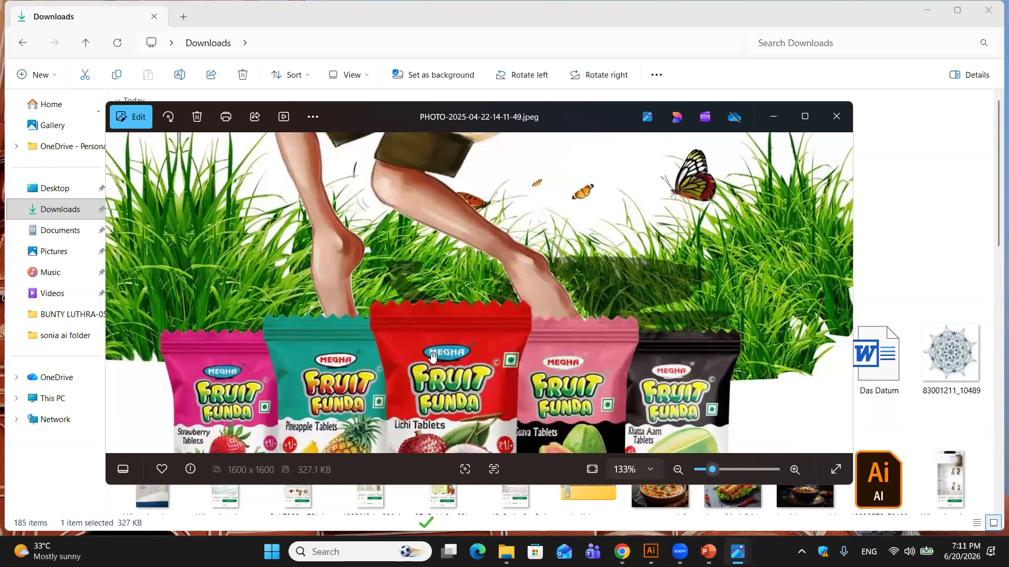
scroll(512, 416, down, 5)
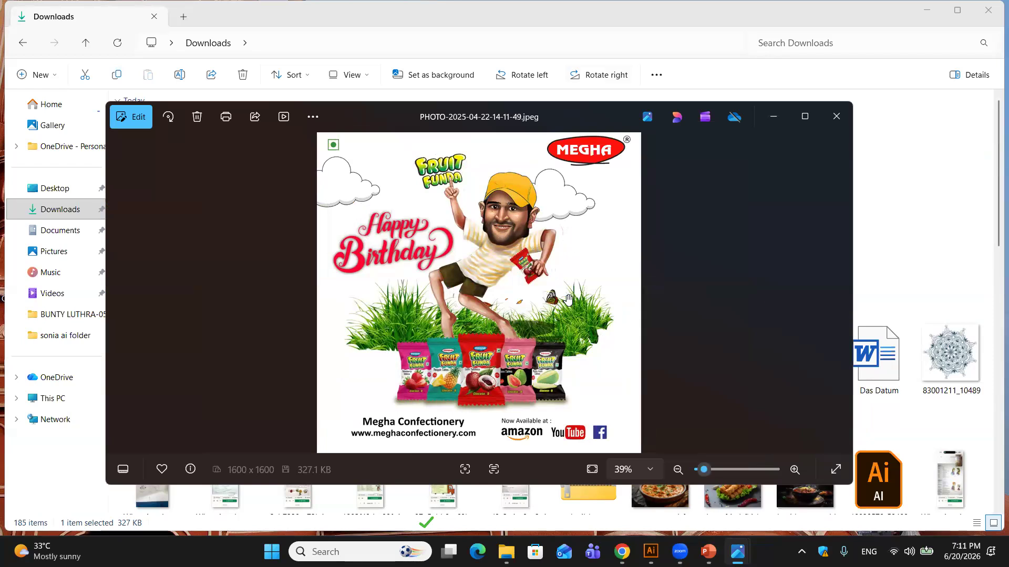
click(836, 116)
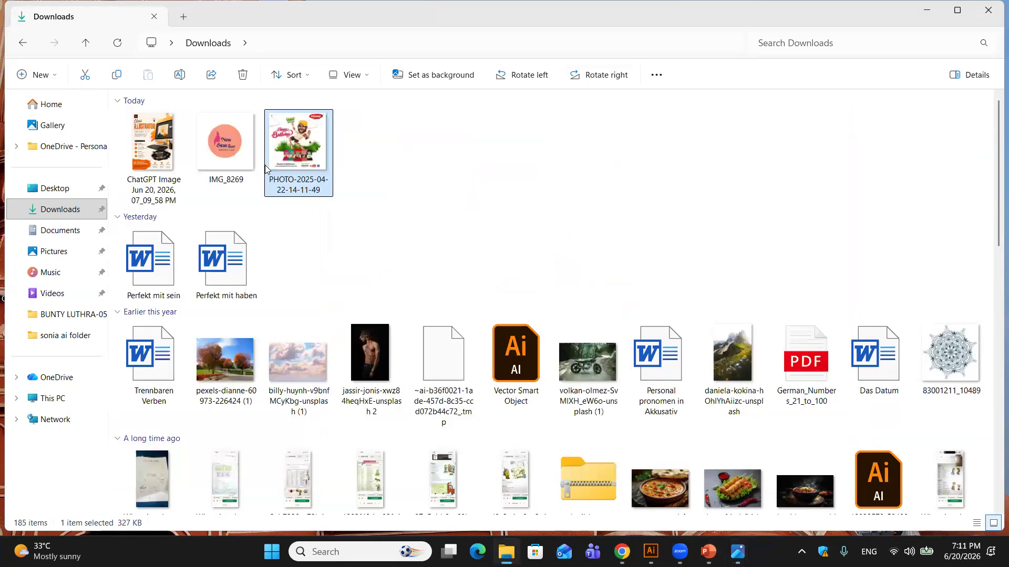
Step: Reopen the ChatGPT class poster from Downloads and inspect its text and monitor artwork up close
click(148, 146)
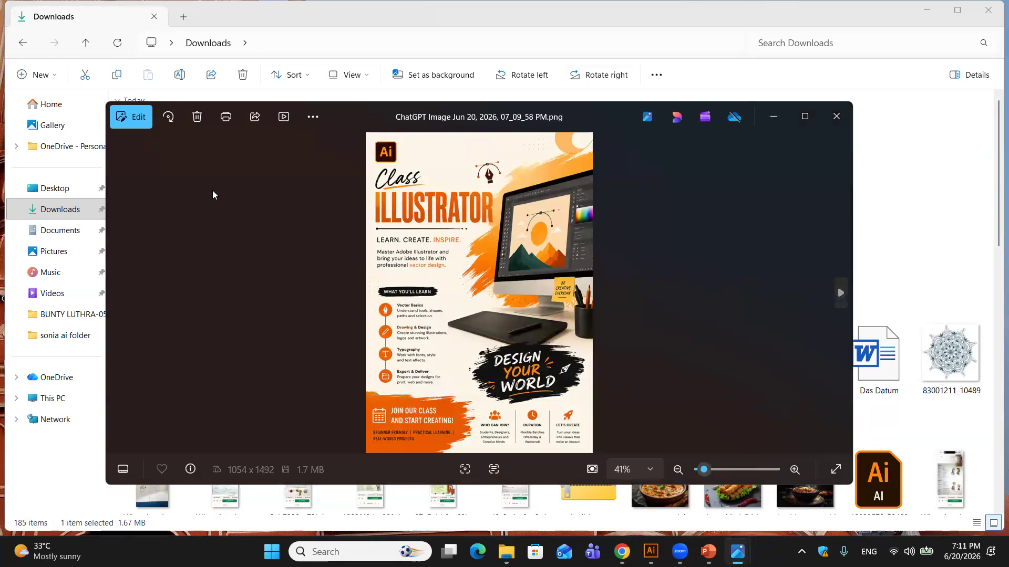
scroll(544, 266, up, 5)
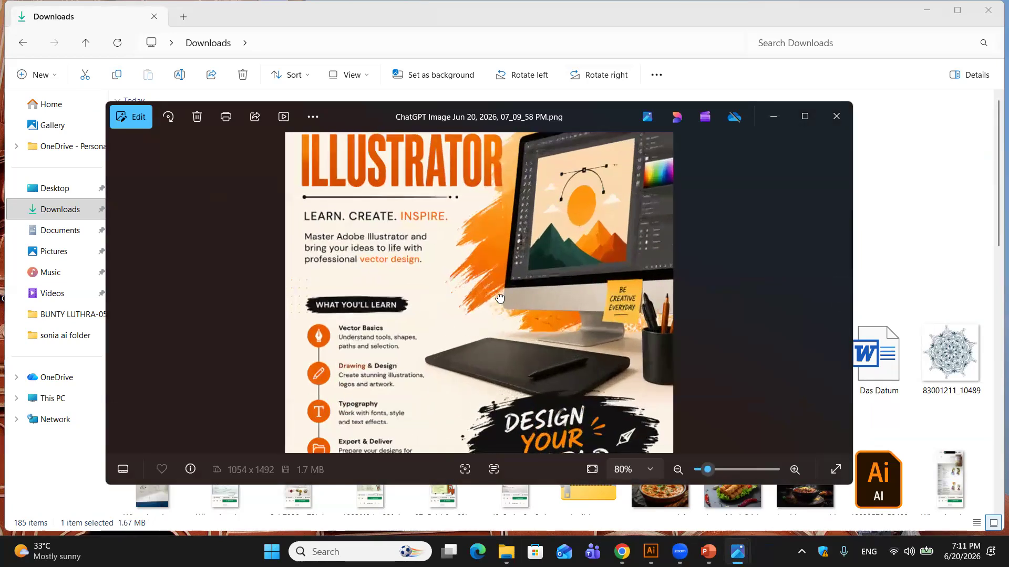
scroll(491, 356, up, 4)
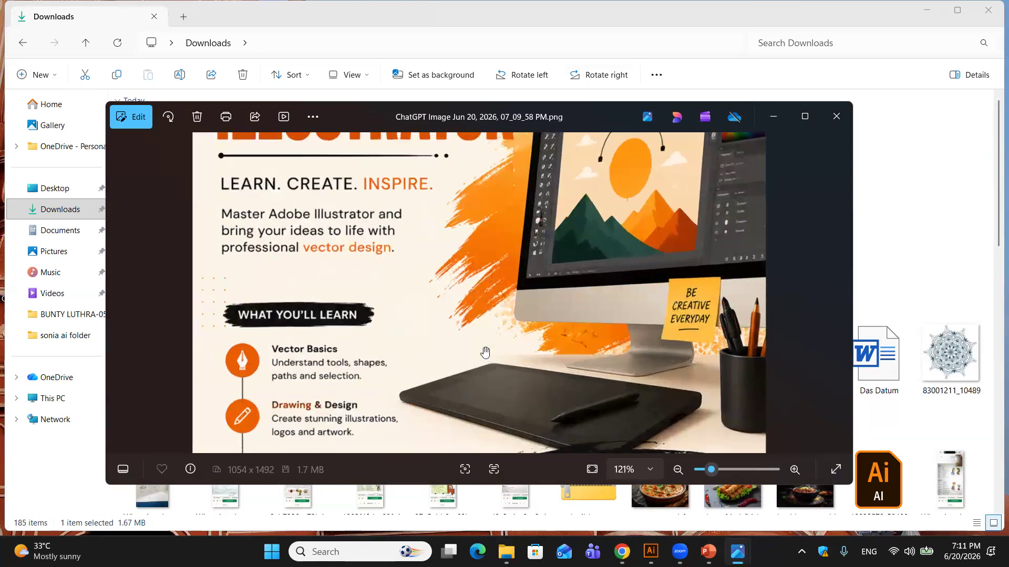
Step: Examine the class poster's tagline, learning topics and full layout at several magnifications, and minimize the viewer
scroll(247, 321, up, 1)
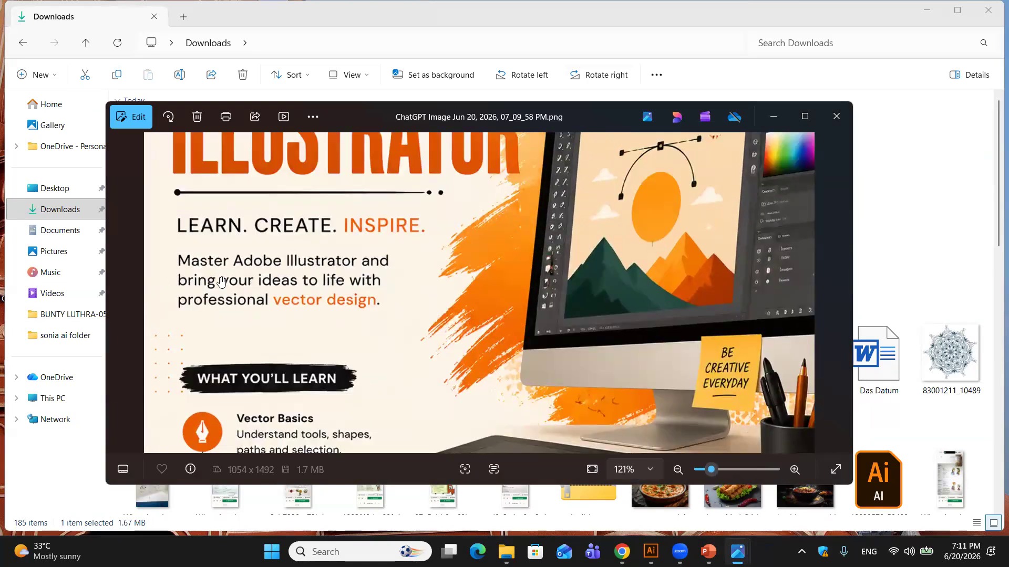
scroll(389, 331, down, 3)
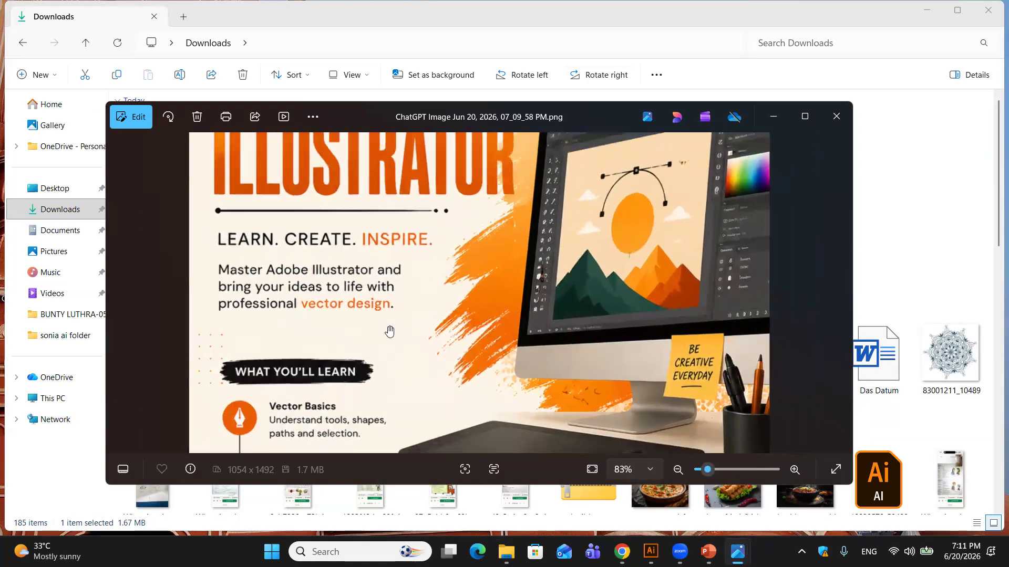
scroll(388, 331, down, 4)
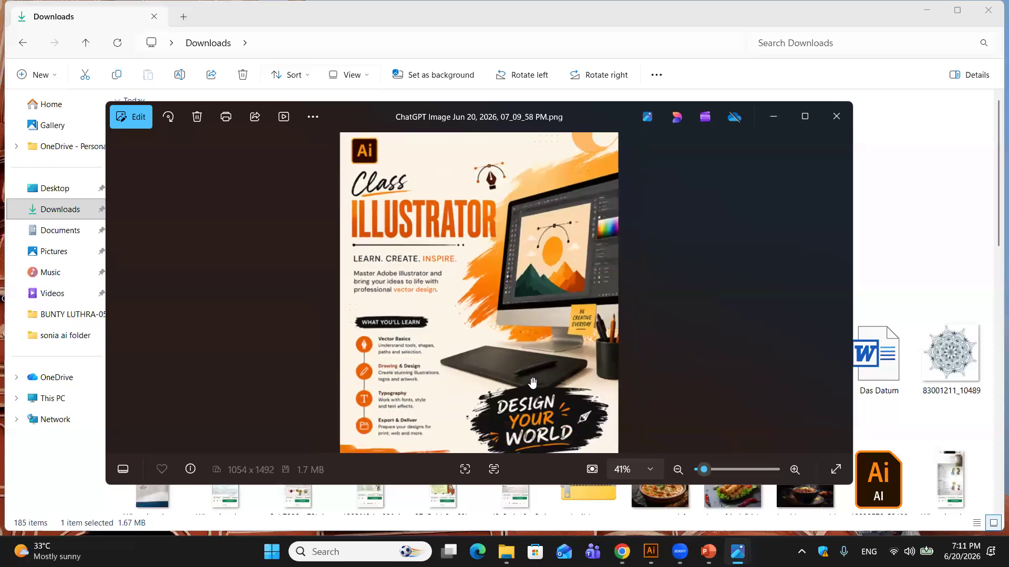
scroll(496, 387, up, 4)
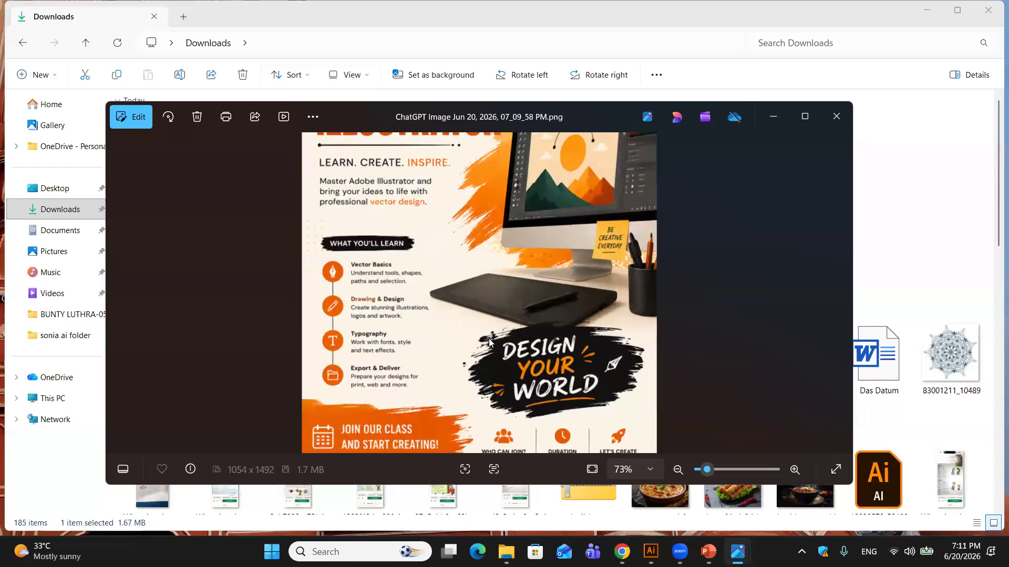
scroll(553, 188, down, 4)
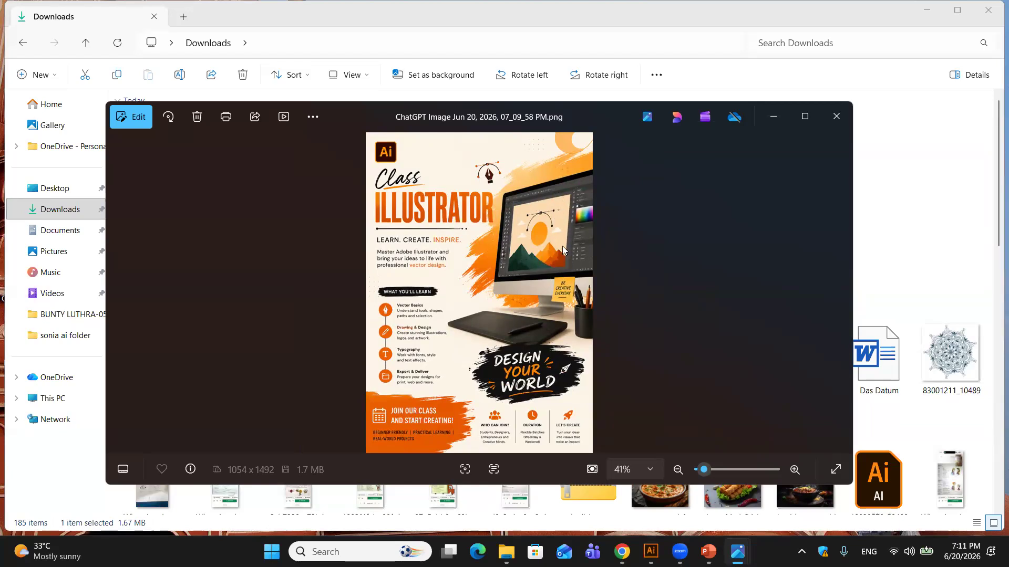
click(776, 121)
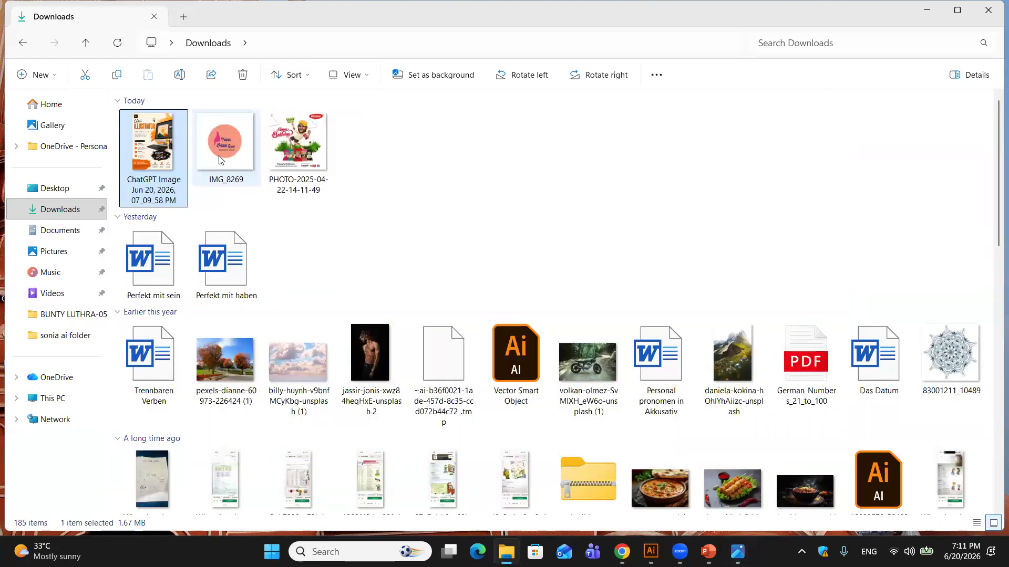
Step: Open IMG_8269 from Downloads, examine the New Skin tone Aesthetic Clinic logo in detail and as a whole, and close it
click(220, 160)
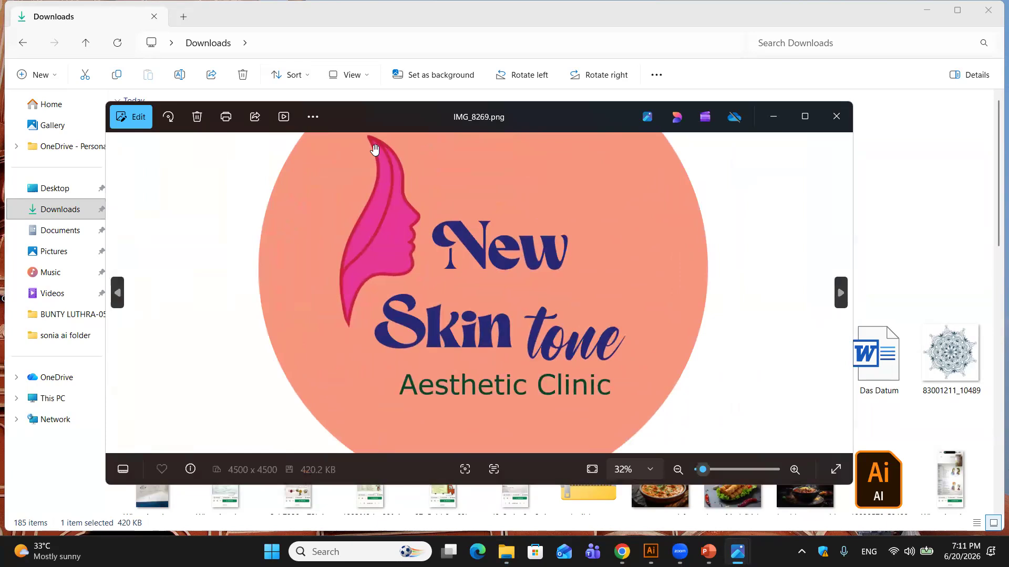
scroll(420, 293, down, 1)
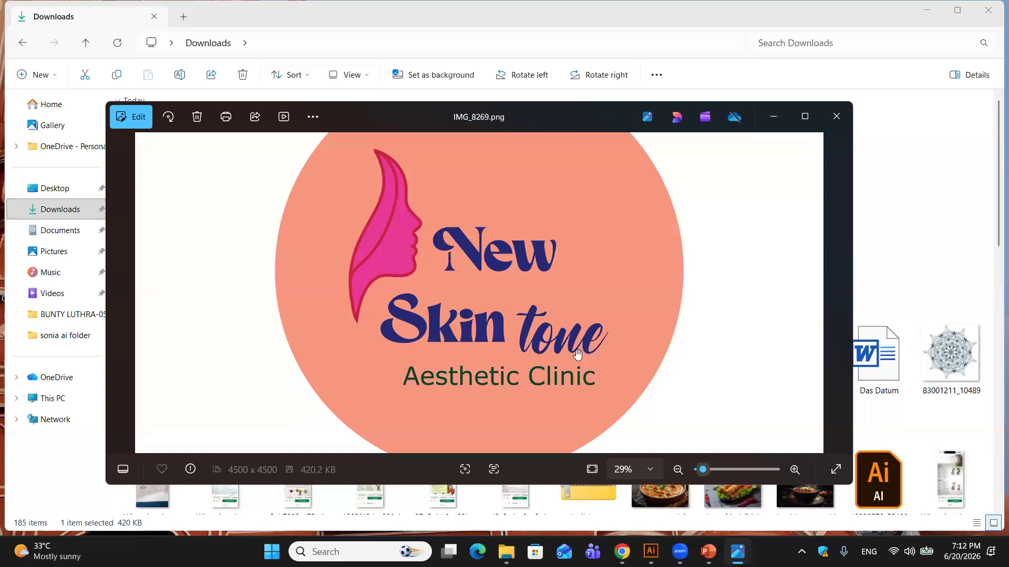
scroll(577, 353, down, 3)
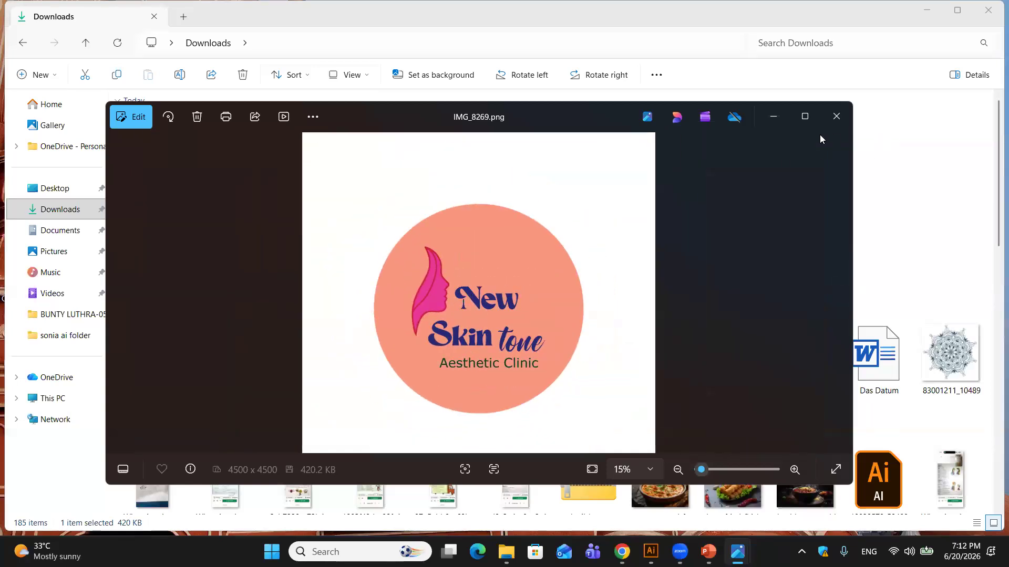
click(827, 125)
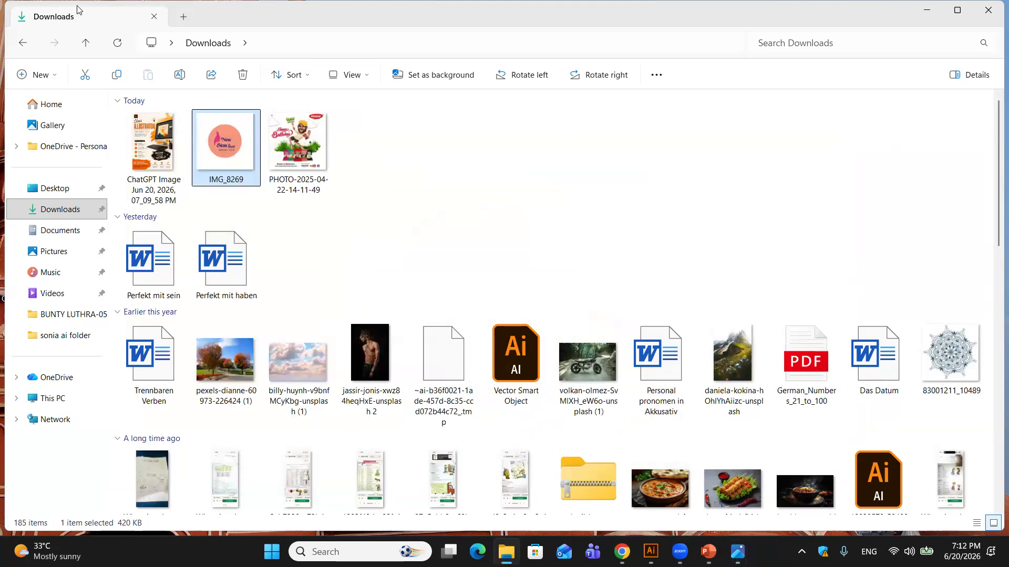
Step: Open the ChatGPT class poster from Downloads again, inspect its brush strokes, Vector Basics and Drawing & Design text up close, and minimize it
double_click(120, 162)
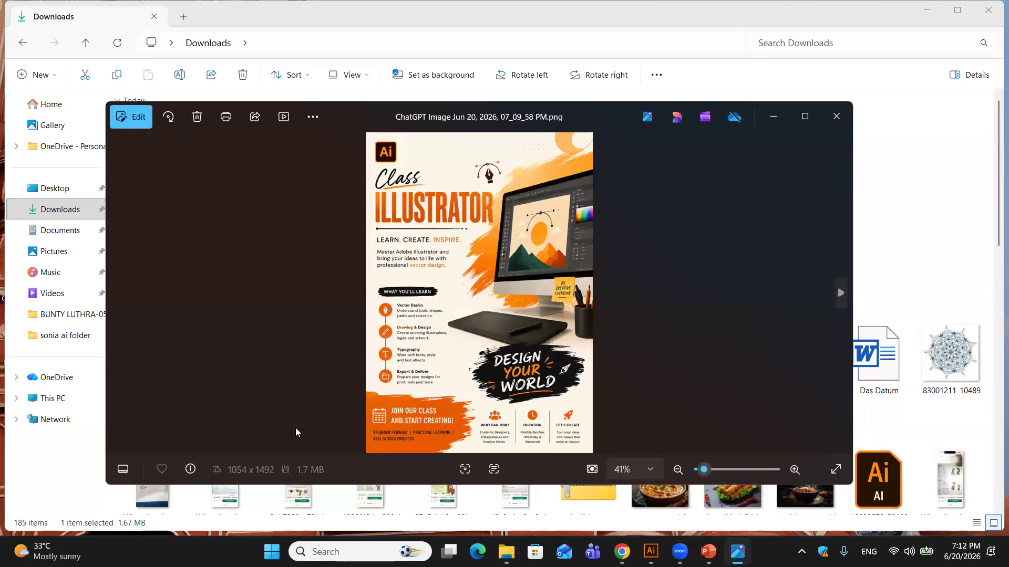
scroll(704, 471, up, 5)
scroll(707, 471, down, 4)
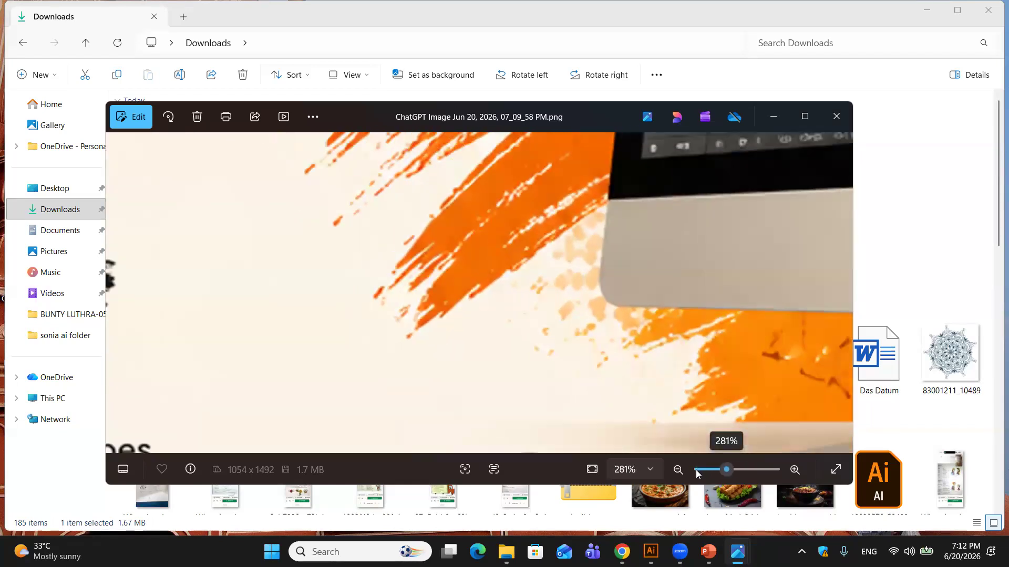
scroll(701, 472, down, 5)
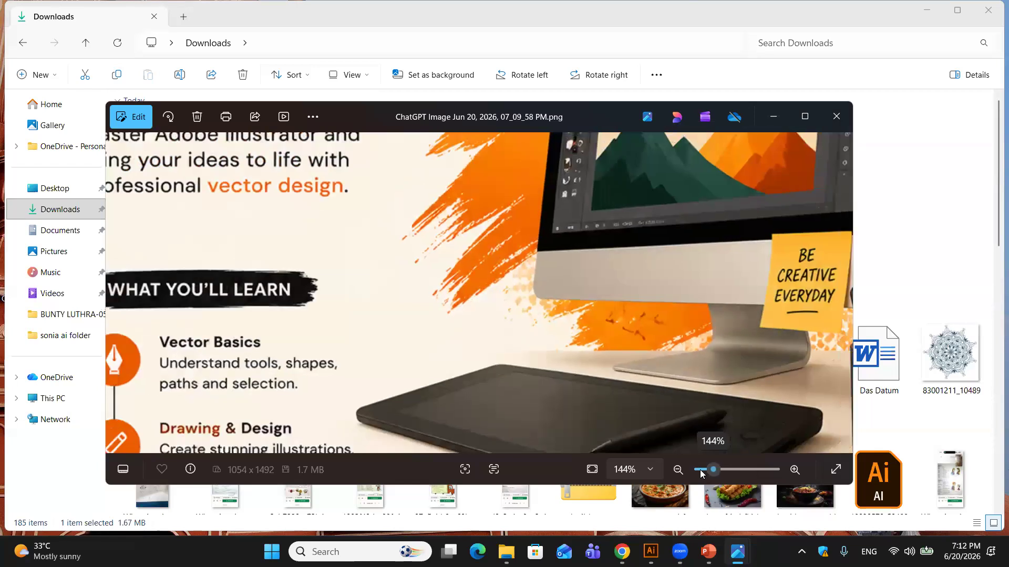
scroll(709, 473, up, 6)
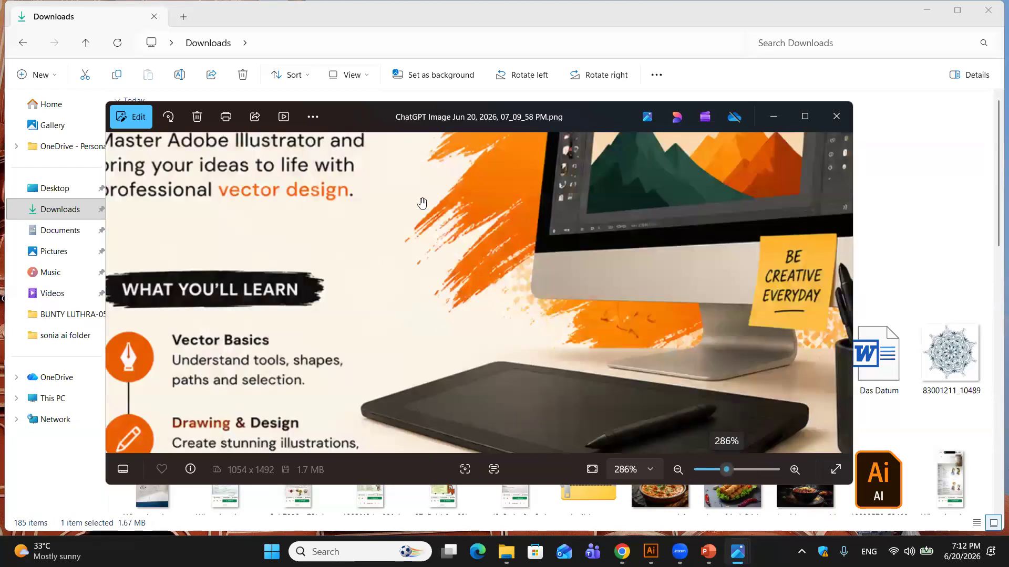
scroll(420, 263, up, 2)
drag(448, 262, 599, 165)
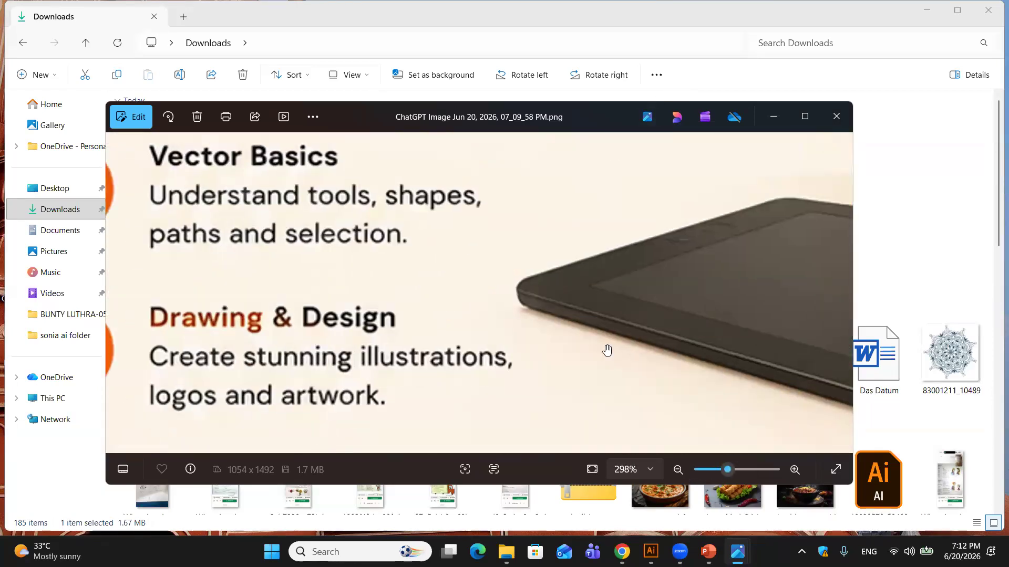
scroll(603, 346, down, 3)
scroll(803, 131, down, 3)
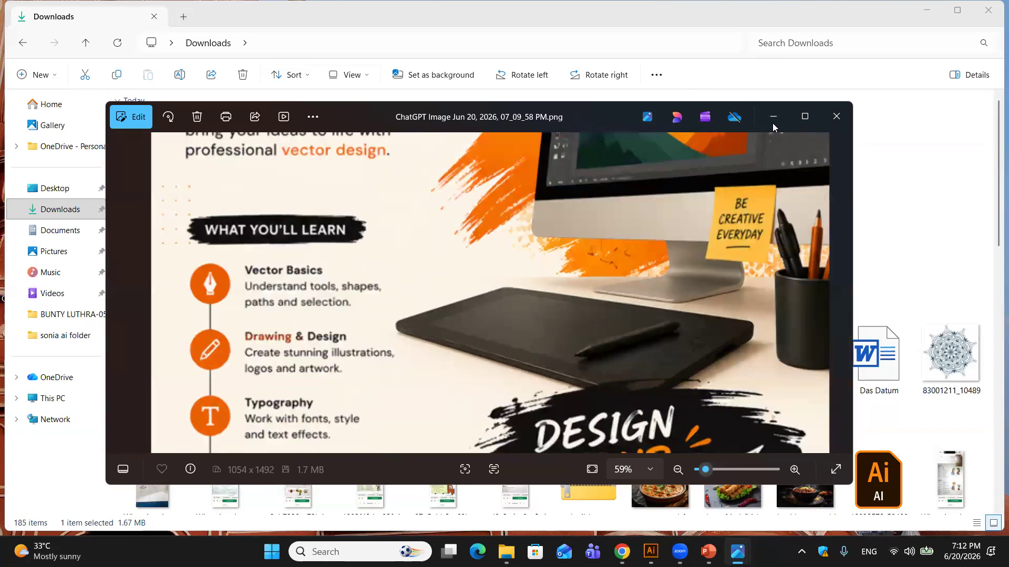
scroll(711, 368, down, 2)
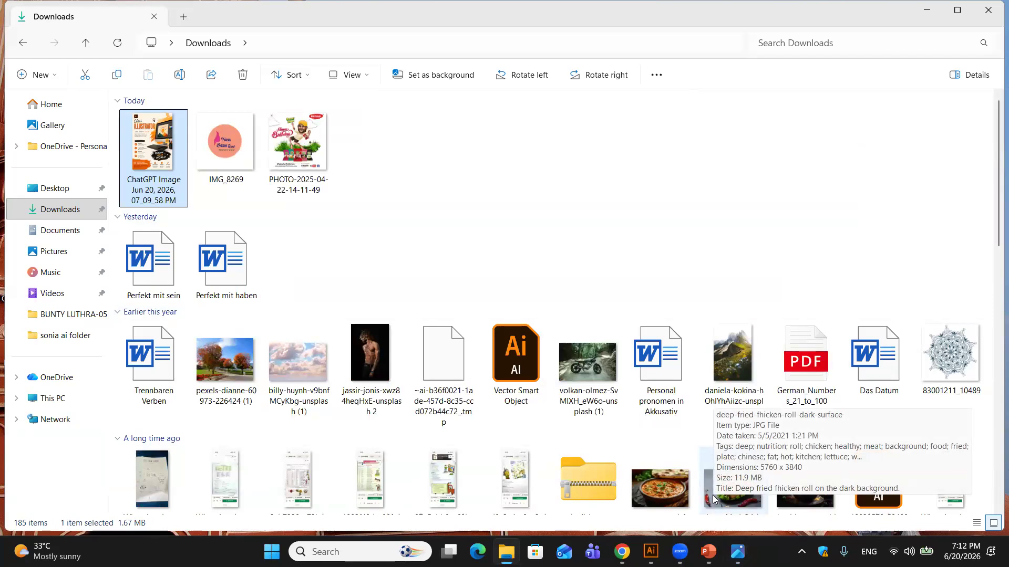
Step: Switch to Illustrator, show the watch artwork in watch.ai, and minimize the program
click(651, 552)
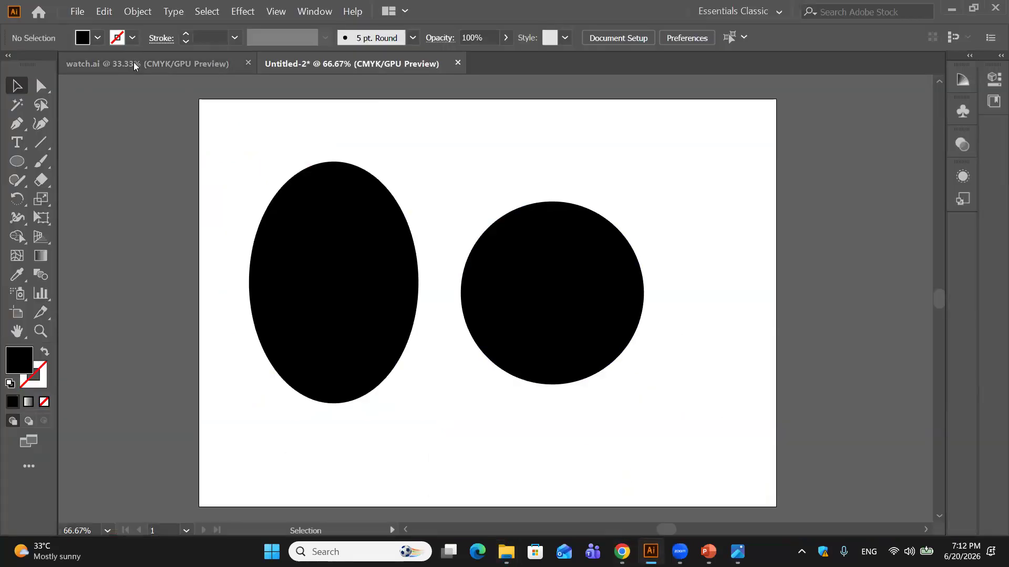
click(136, 64)
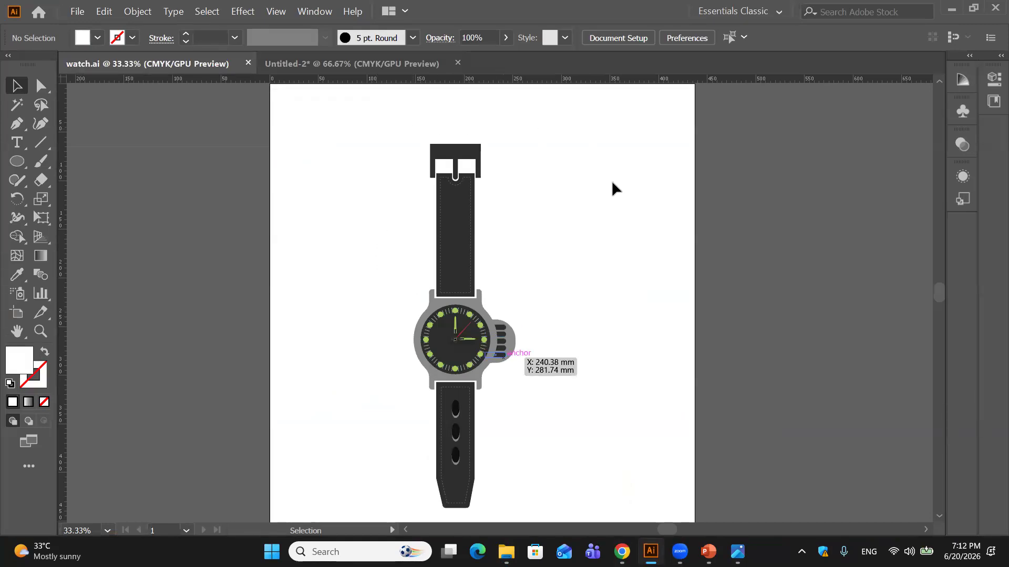
mouse_move(738, 551)
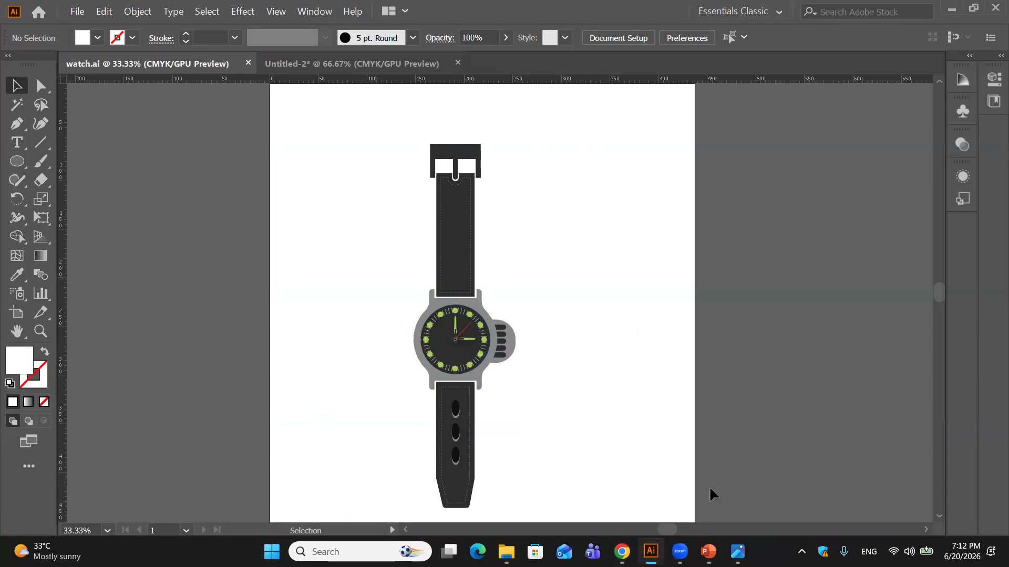
click(953, 8)
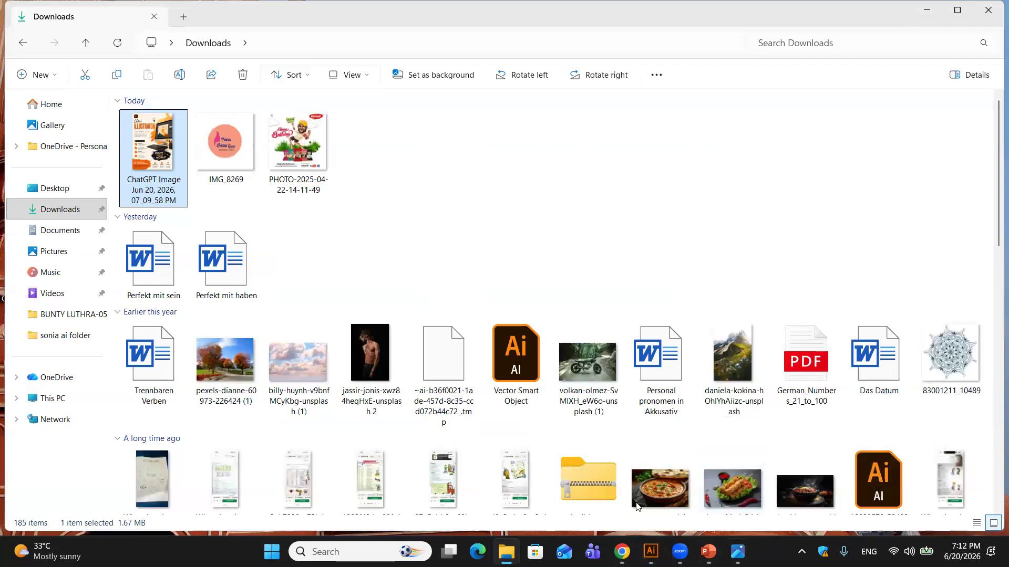
Step: Switch to Chrome, close the poster's share dialog in ChatGPT, start dictation and dismiss the microphone access request
click(621, 552)
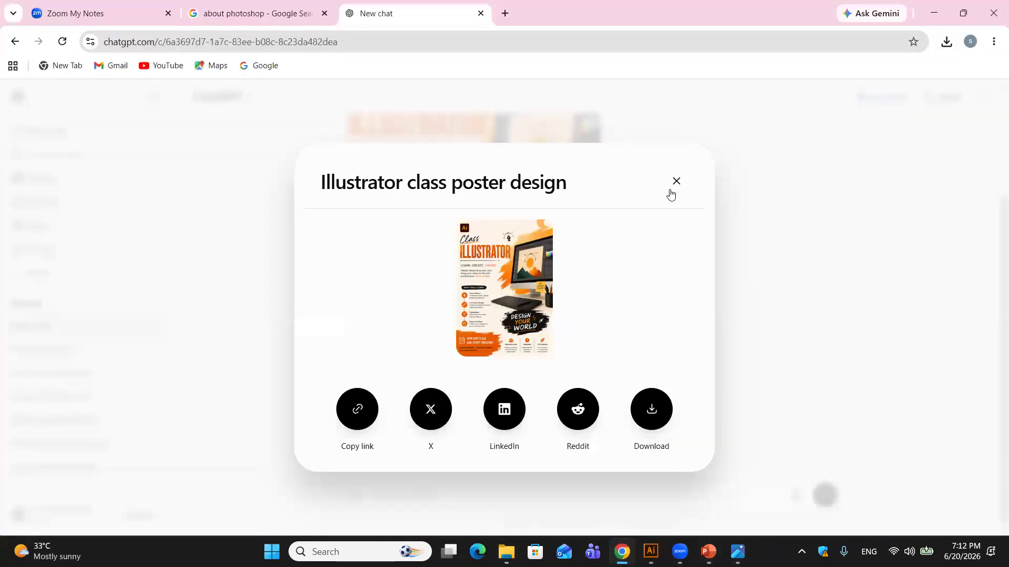
click(675, 182)
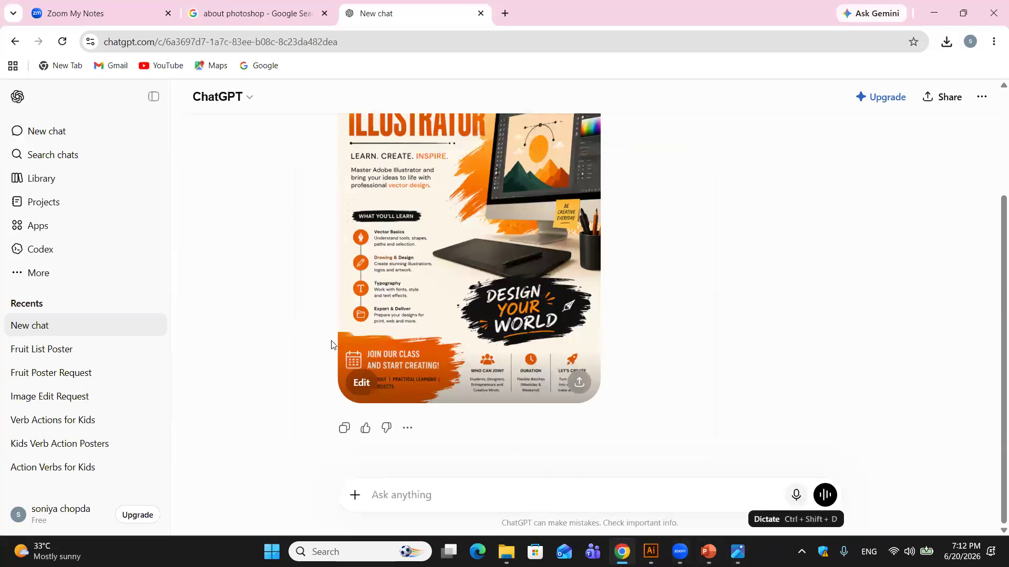
click(799, 495)
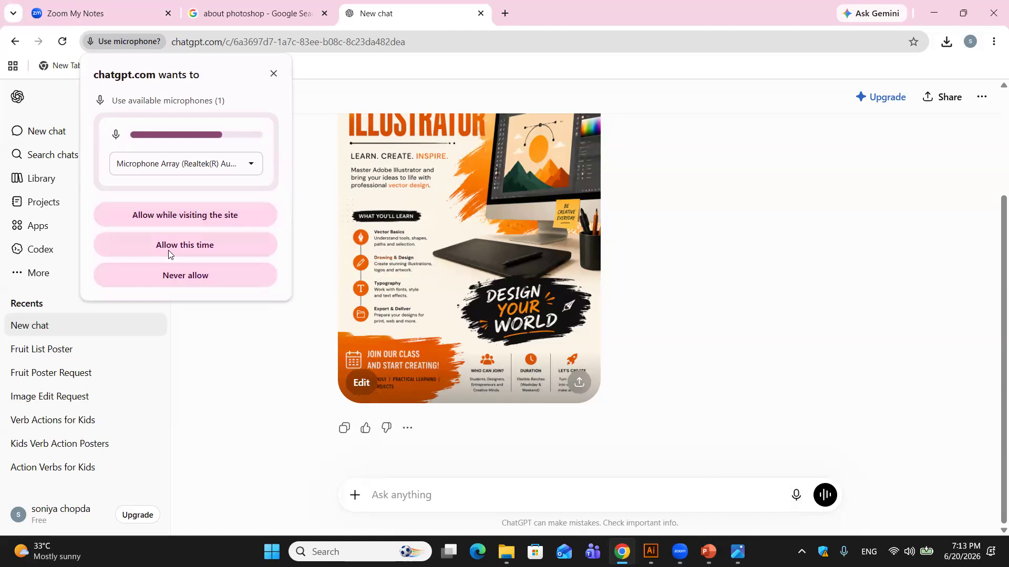
click(275, 71)
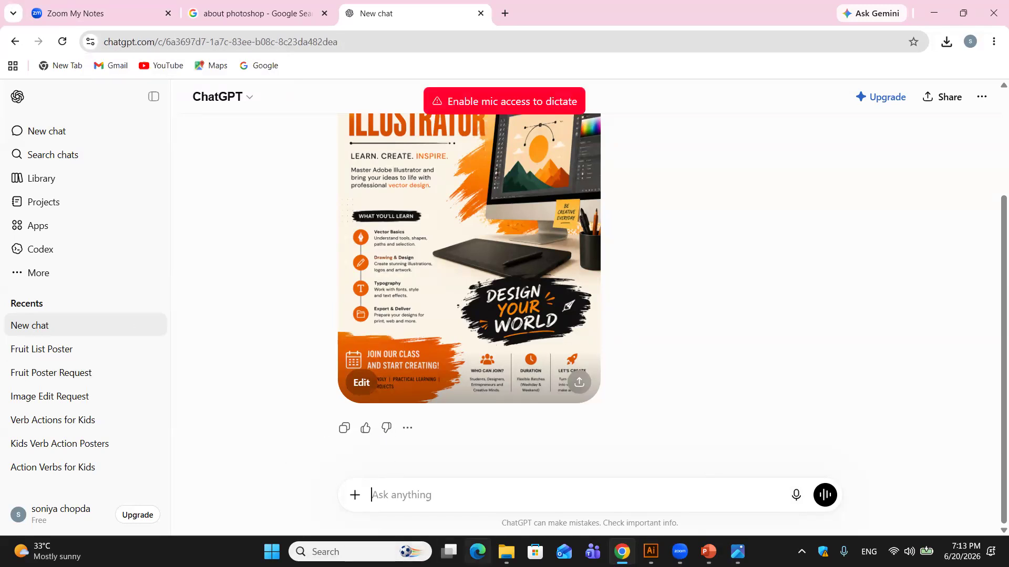
Step: Switch to PowerPoint, show the 6 Types of Hooks slide, view the class poster over it and minimize the poster
click(709, 552)
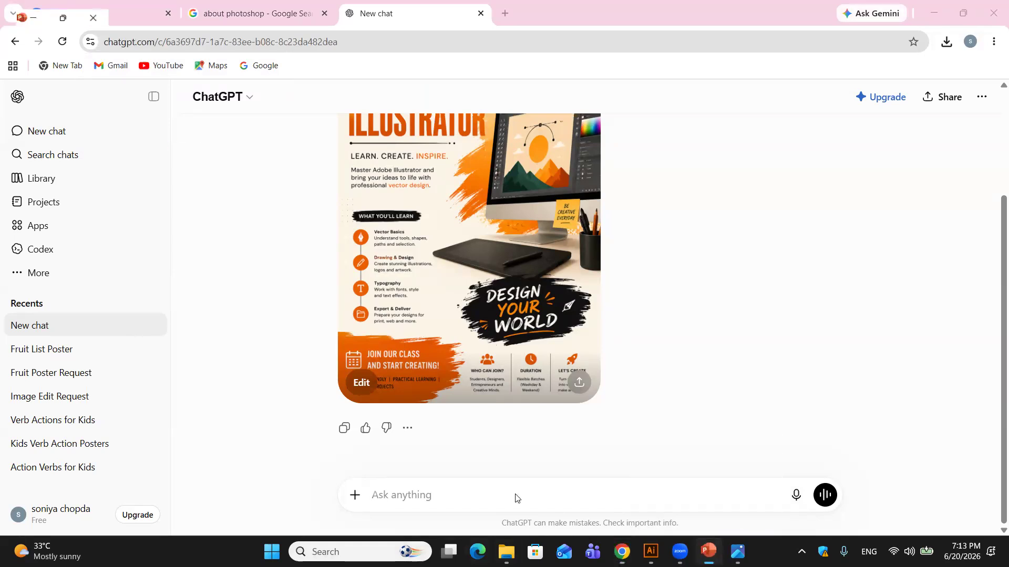
scroll(44, 164, up, 5)
click(43, 163)
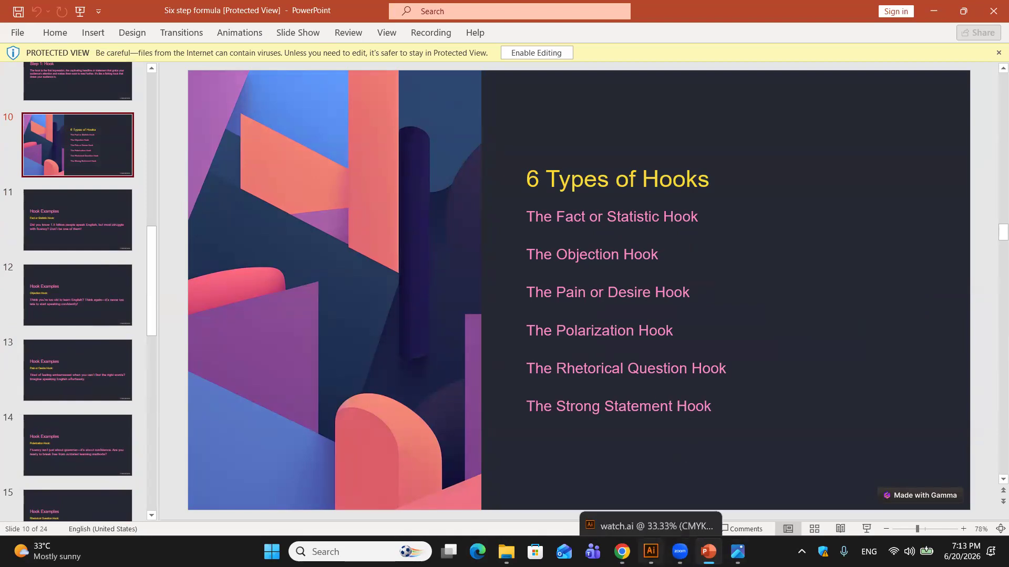
mouse_move(738, 551)
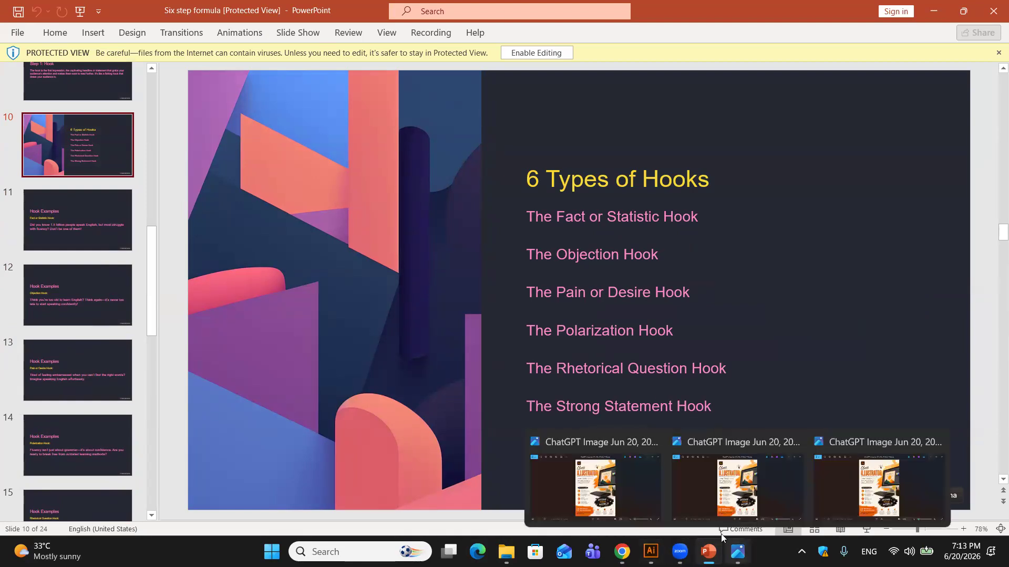
click(683, 473)
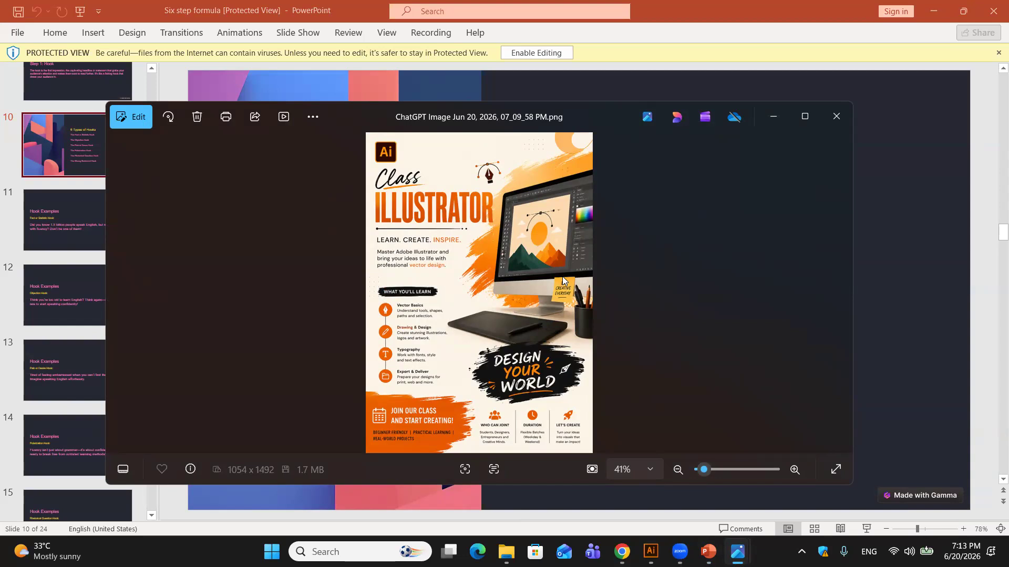
click(763, 111)
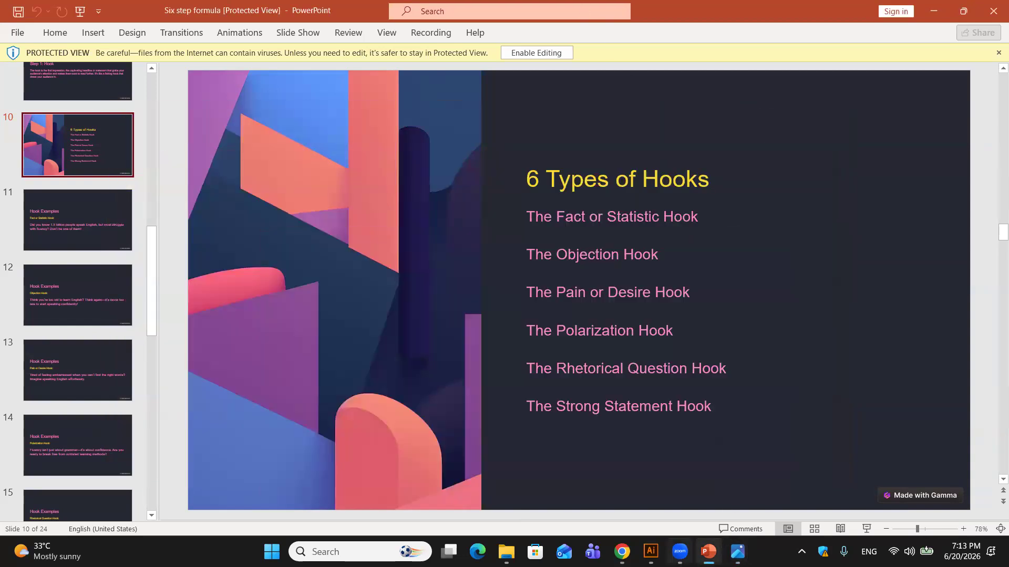
Step: Switch back to Chrome, show the ChatGPT Library, and open its file upload dialog and cancel it
mouse_move(680, 552)
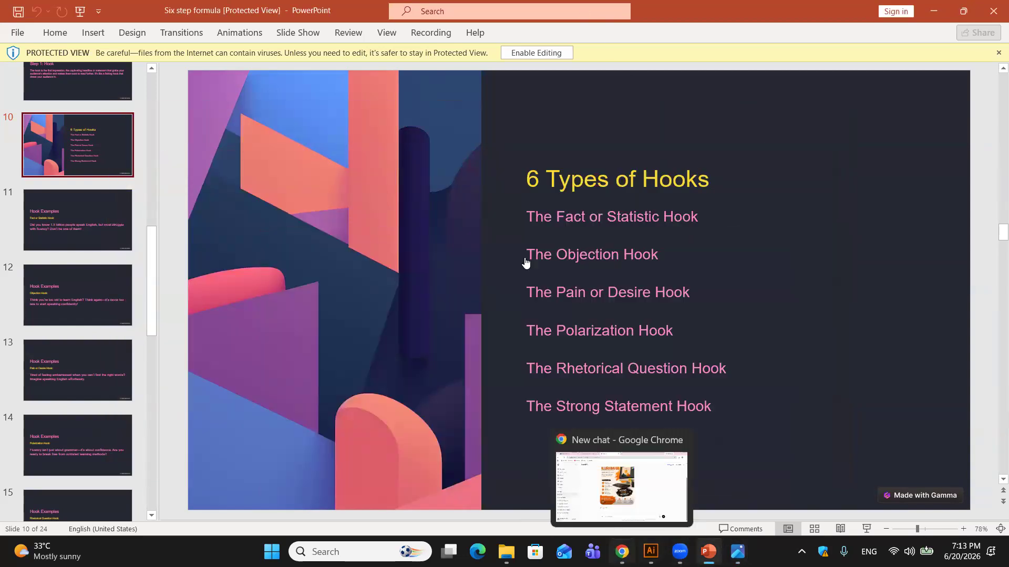
click(620, 483)
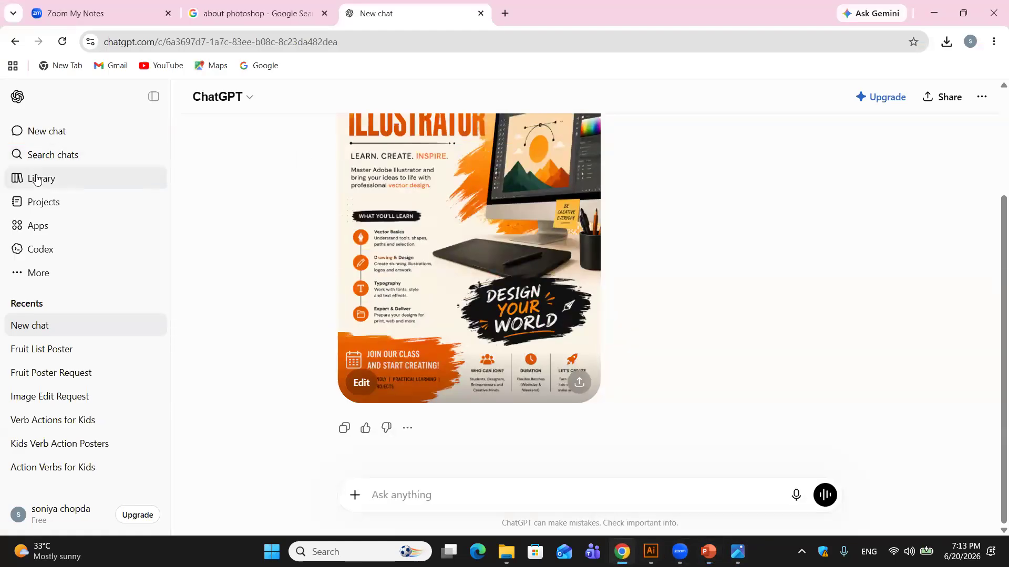
click(41, 179)
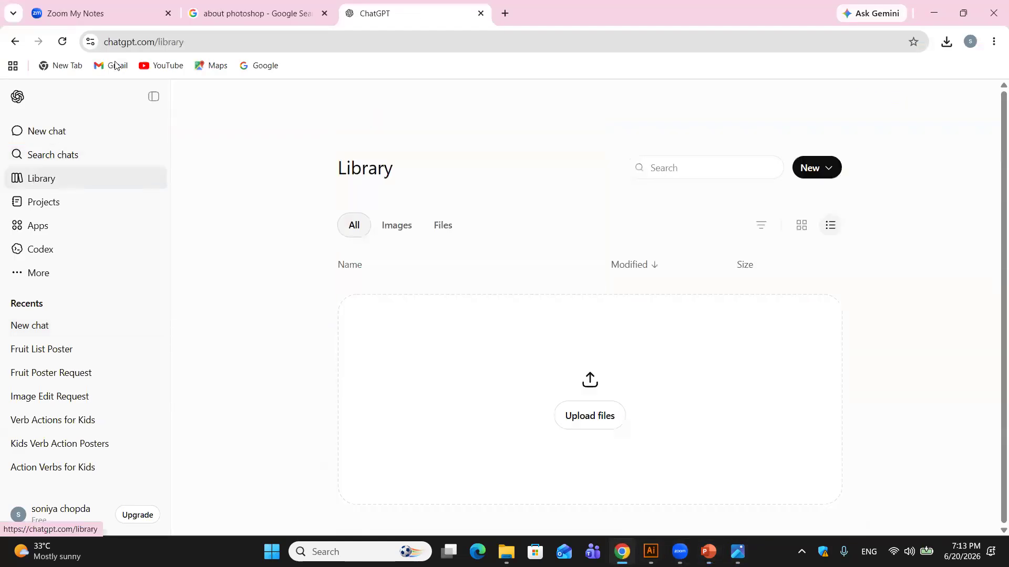
click(592, 421)
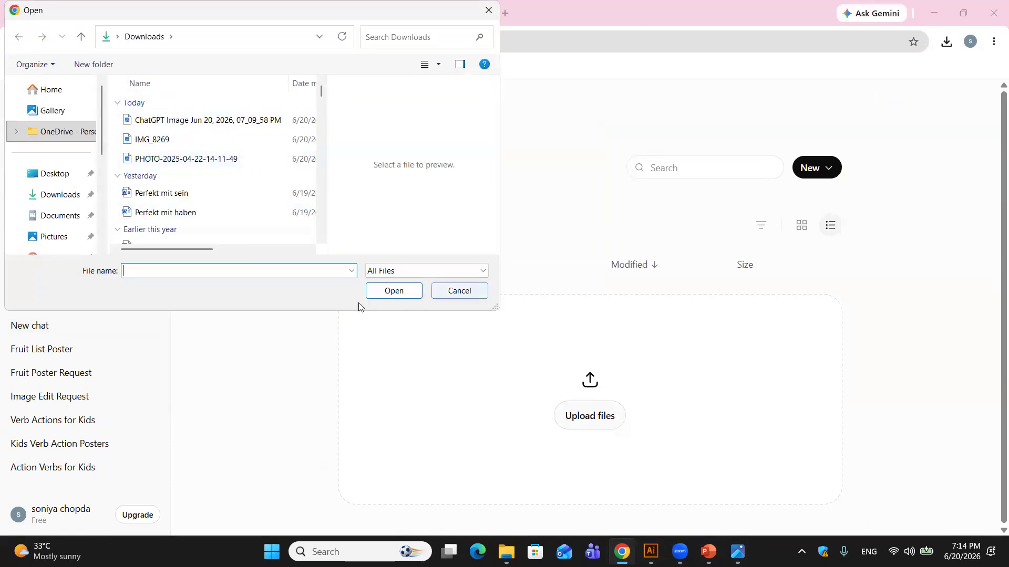
click(457, 291)
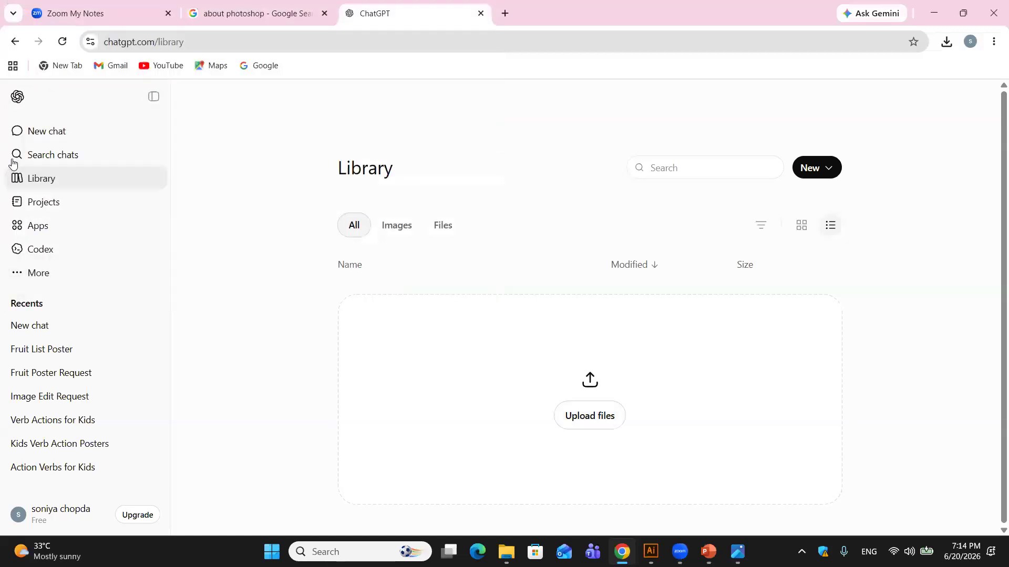
Step: Show the ChatGPT Projects page and collapse the list of recent chats
click(60, 200)
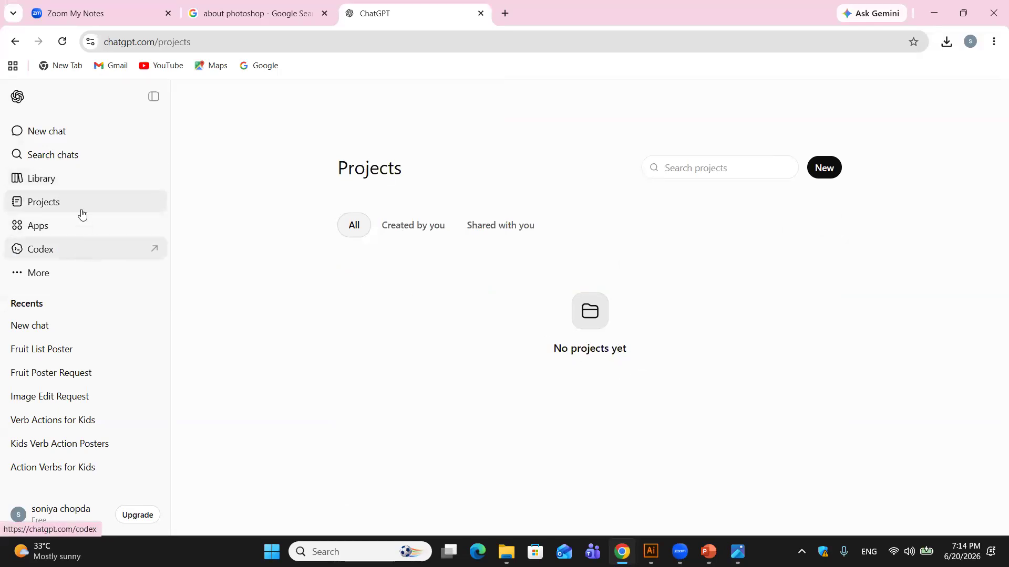
click(42, 303)
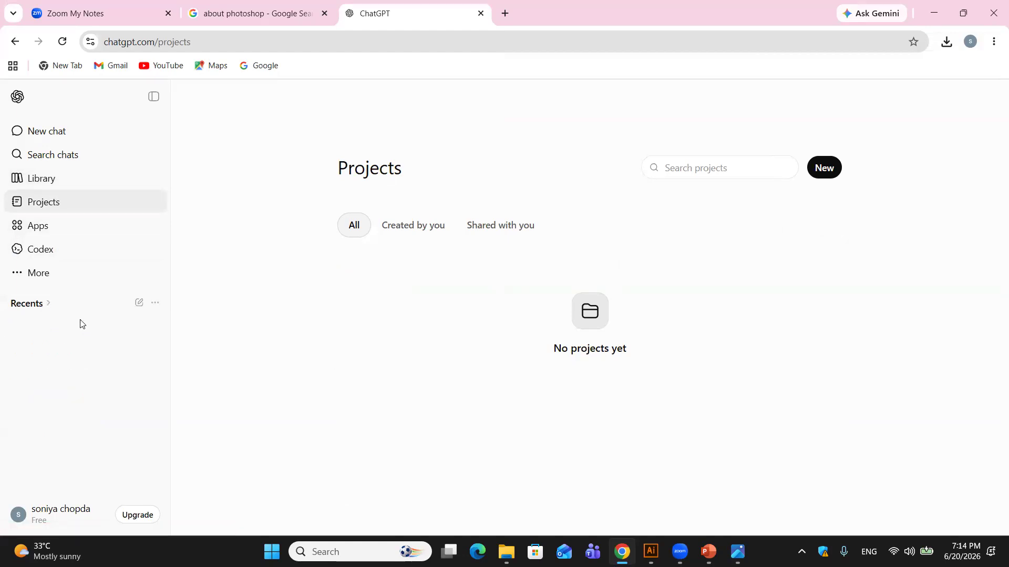
Step: Open ChatGPT's Images page and browse the generated posters under My images
click(30, 284)
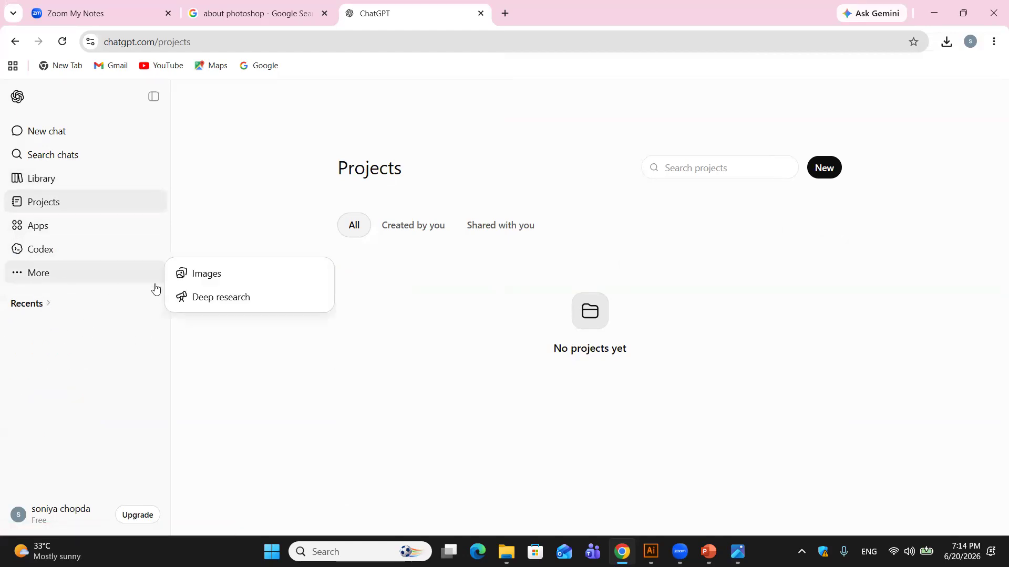
click(187, 278)
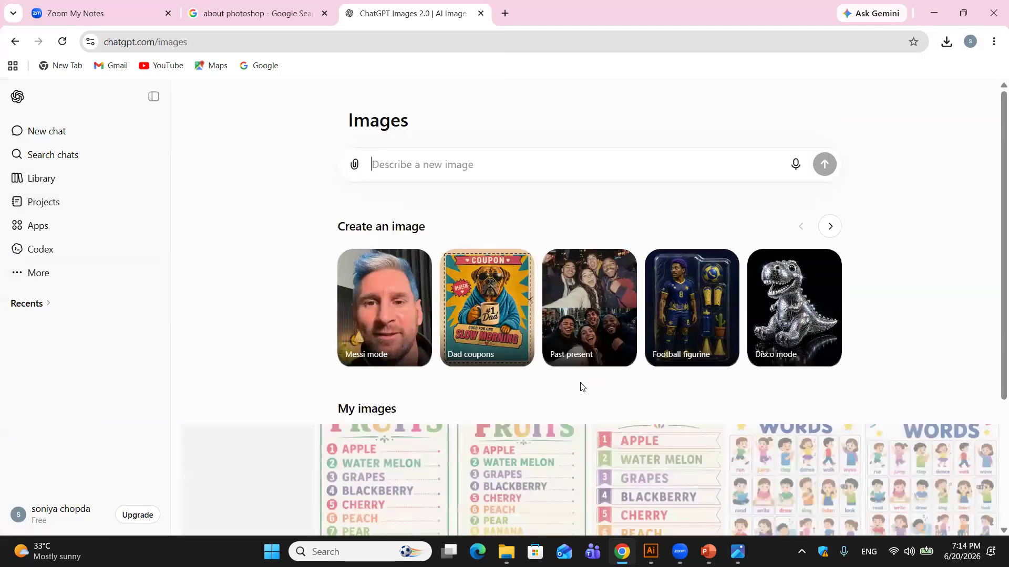
scroll(757, 419, down, 1)
scroll(758, 419, down, 2)
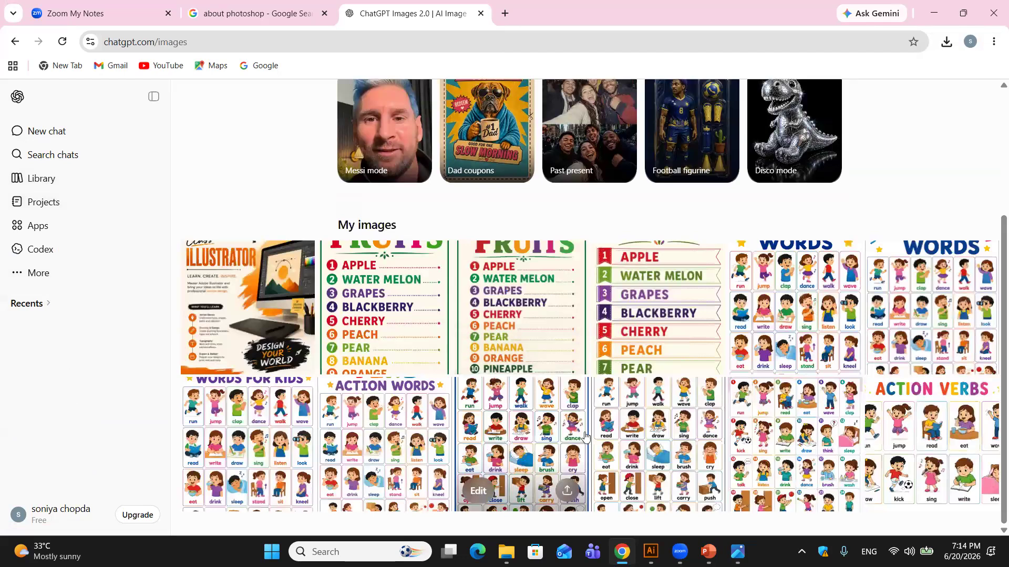
mouse_move(397, 323)
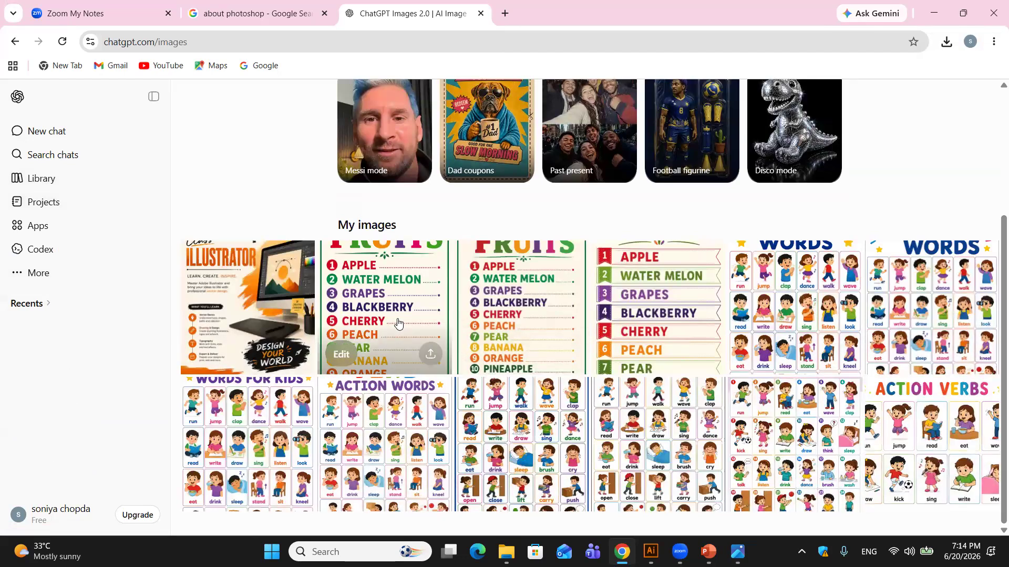
Step: Open the "List of vibrant fruits" poster at full size and step through the following images to the Action Verbs poster
click(398, 323)
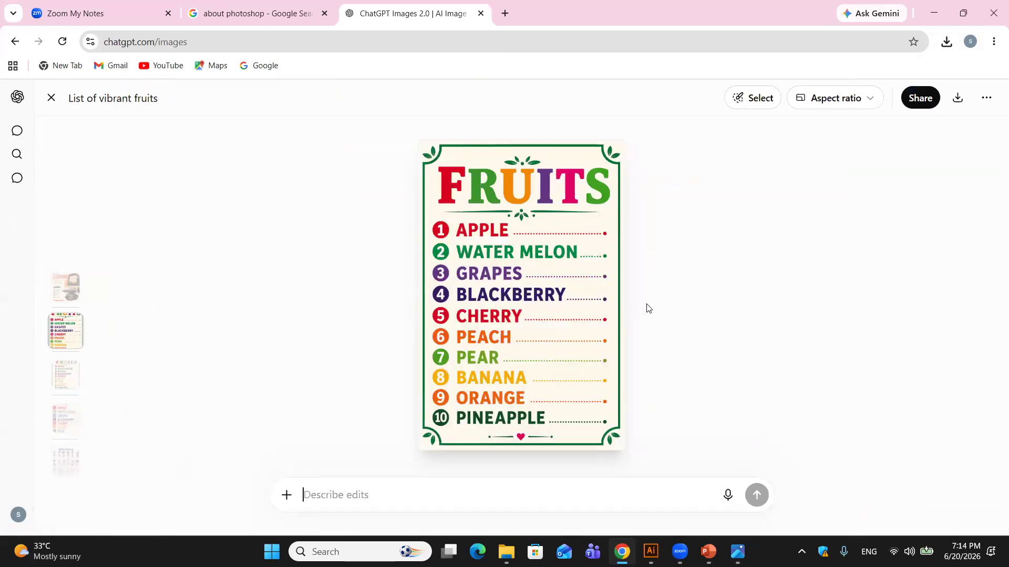
key(Down)
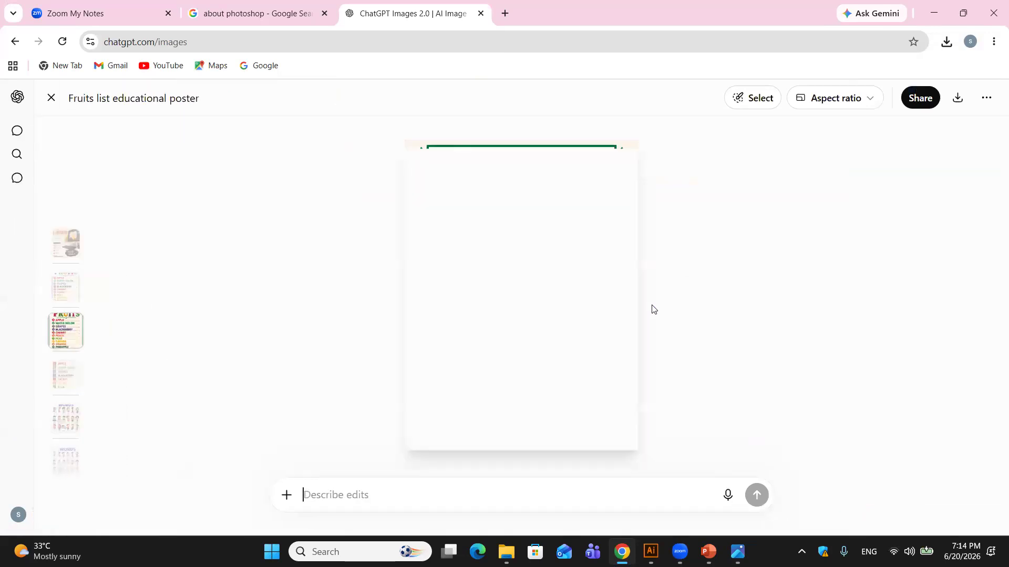
key(Down)
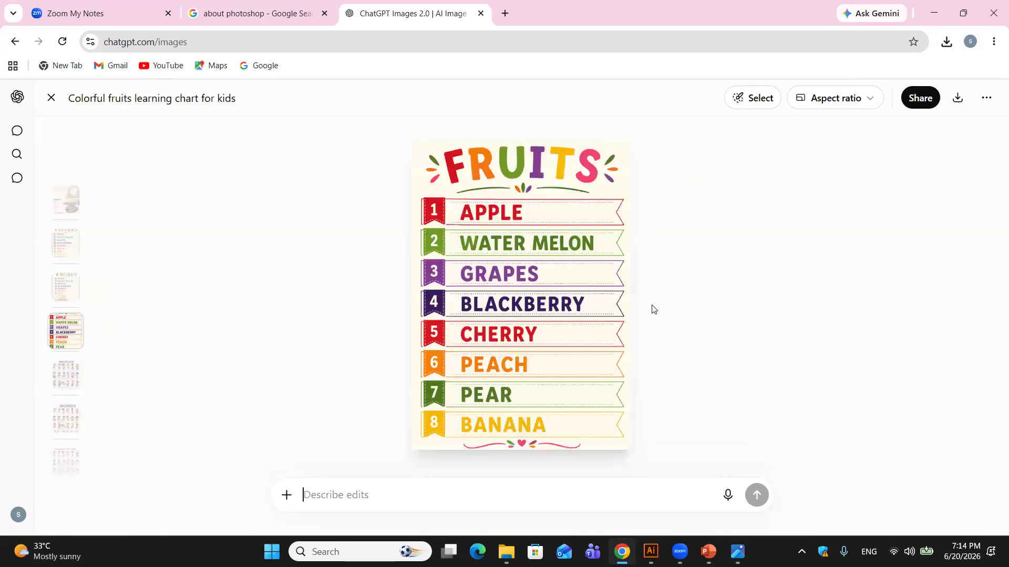
key(Down)
key(Down)
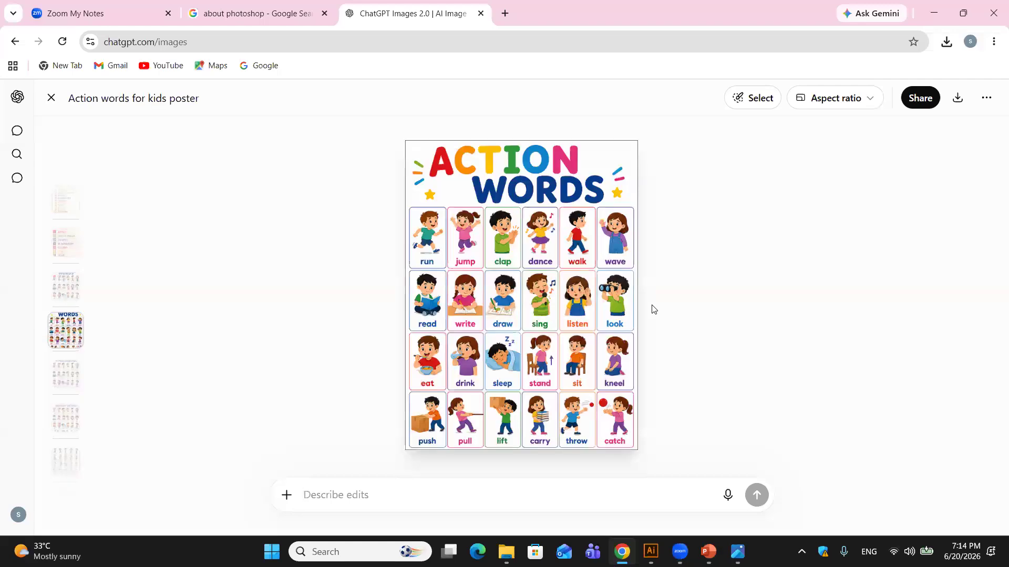
key(Down)
key(Down)
key(Down)
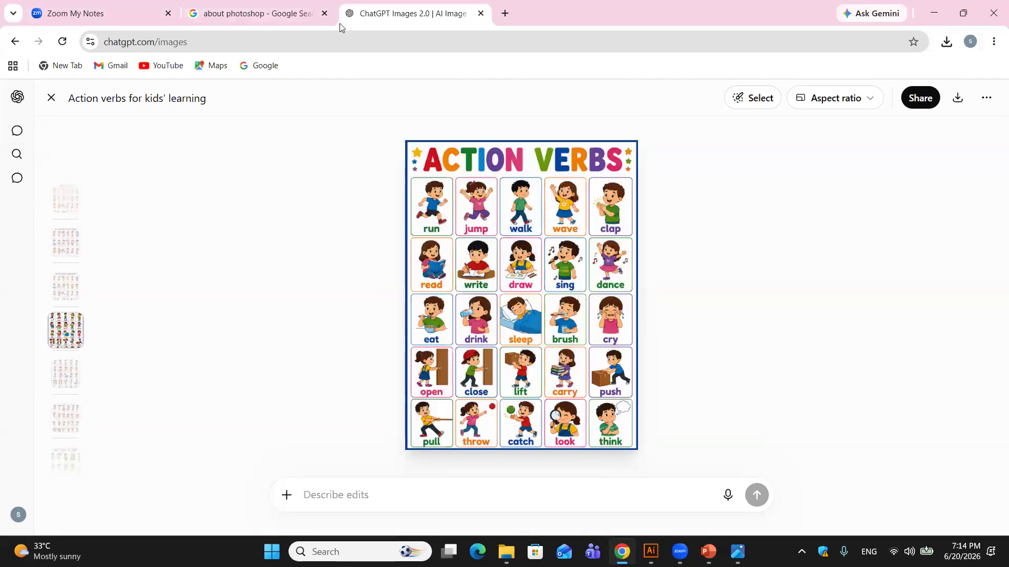
Step: Return through the Projects page to the Library and open the chat search
click(14, 41)
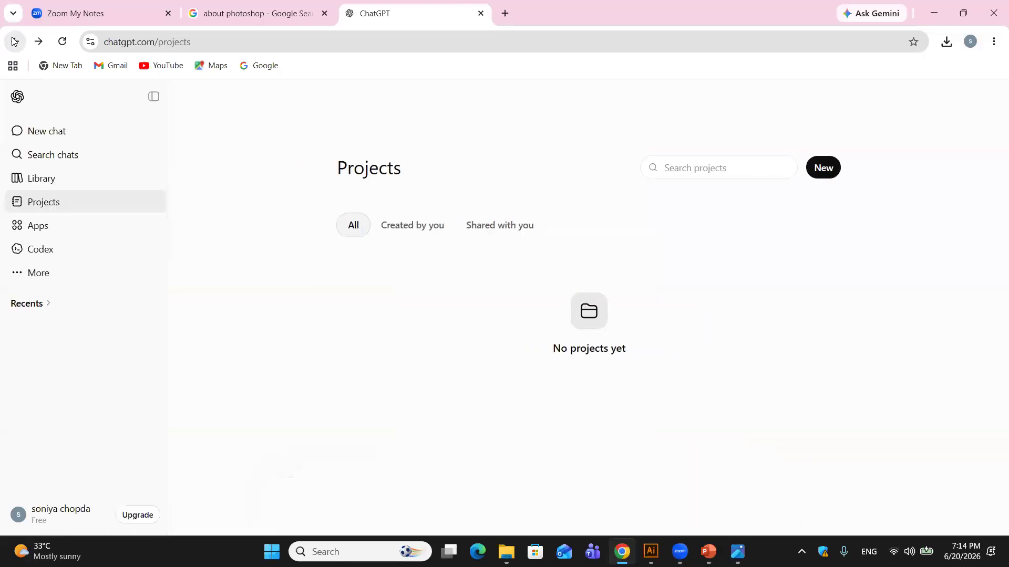
click(14, 41)
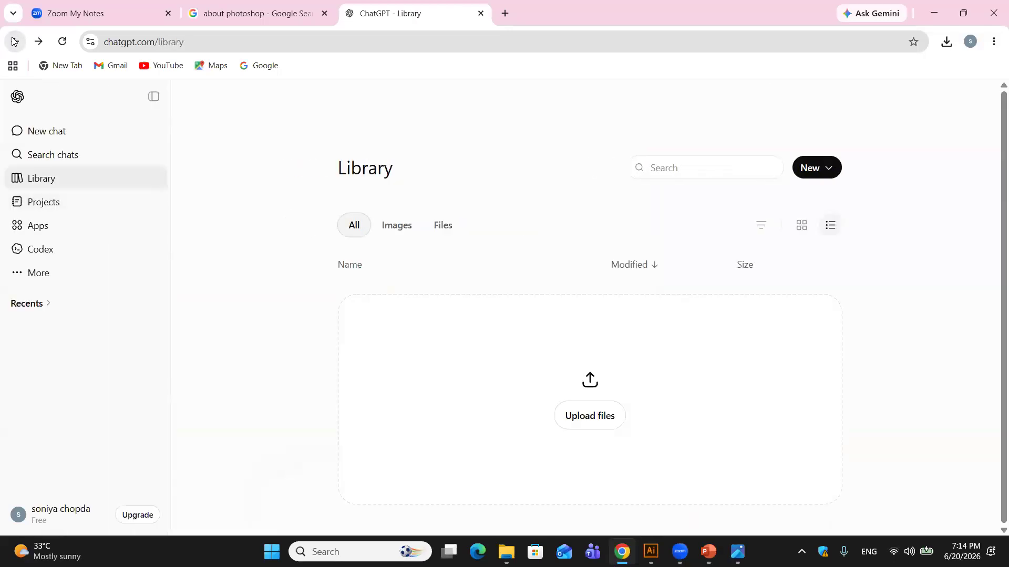
click(36, 165)
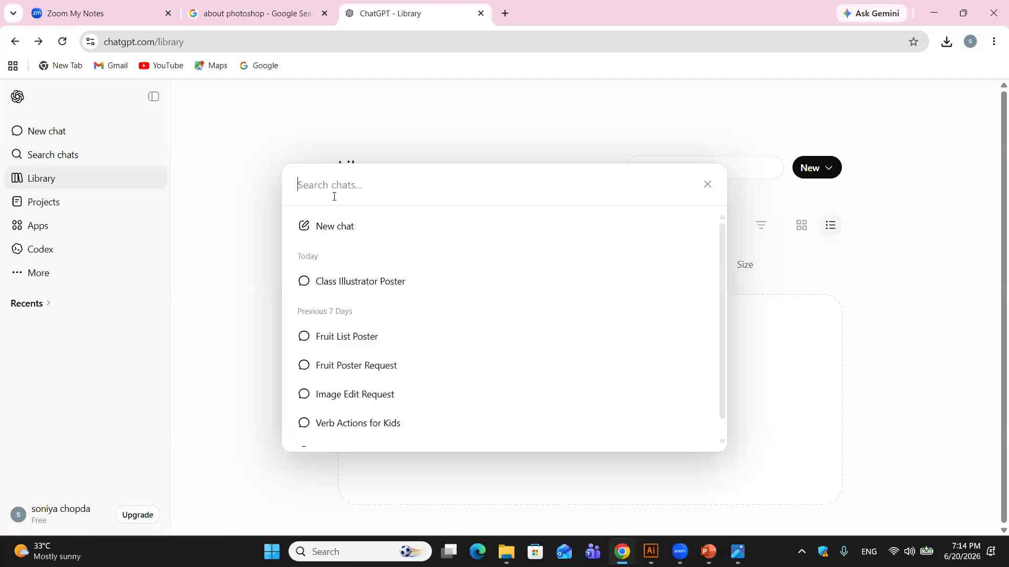
text(aboug)
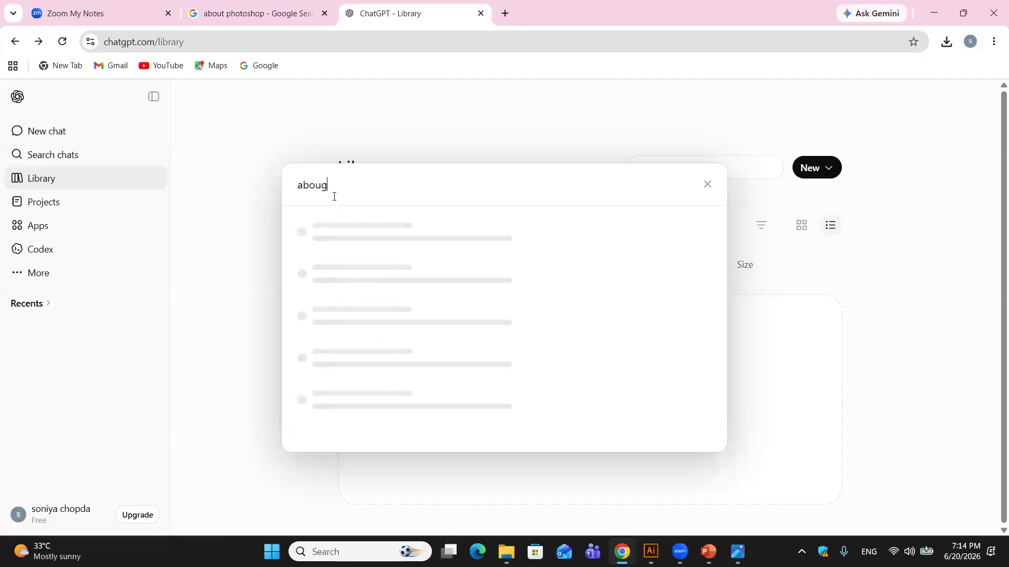
key(BackSpace)
key(BackSpace)
key(BackSpace)
key(BackSpace)
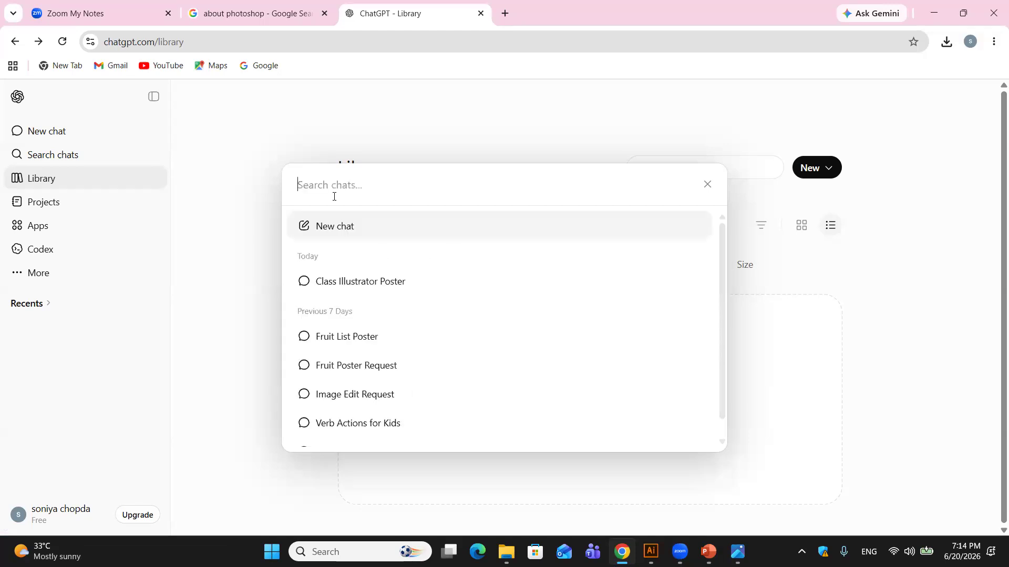
Step: Search the chats for "photoshop" and close the search
text(photshop)
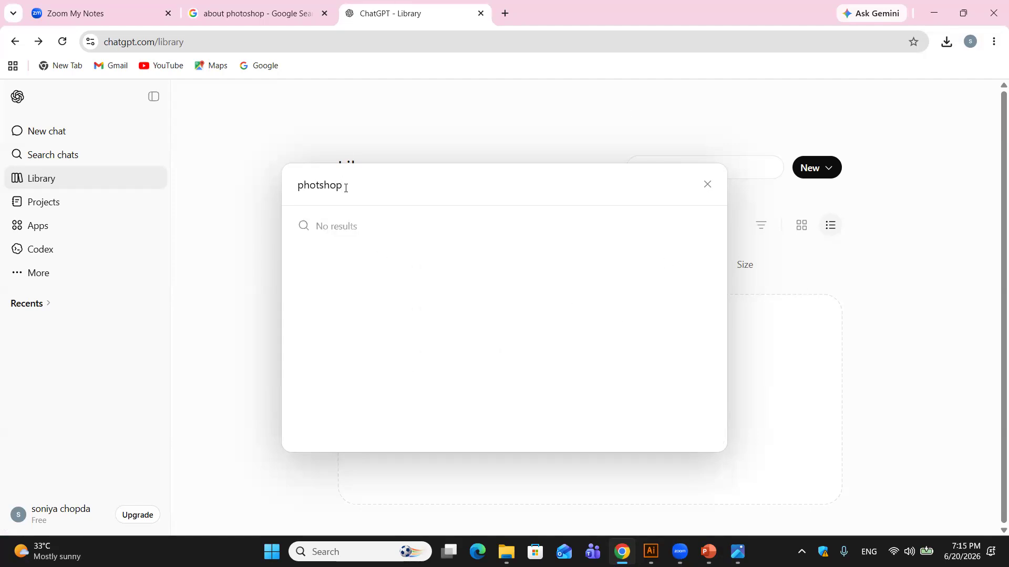
key(BackSpace)
key(BackSpace)
key(BackSpace)
key(BackSpace)
text(oshop)
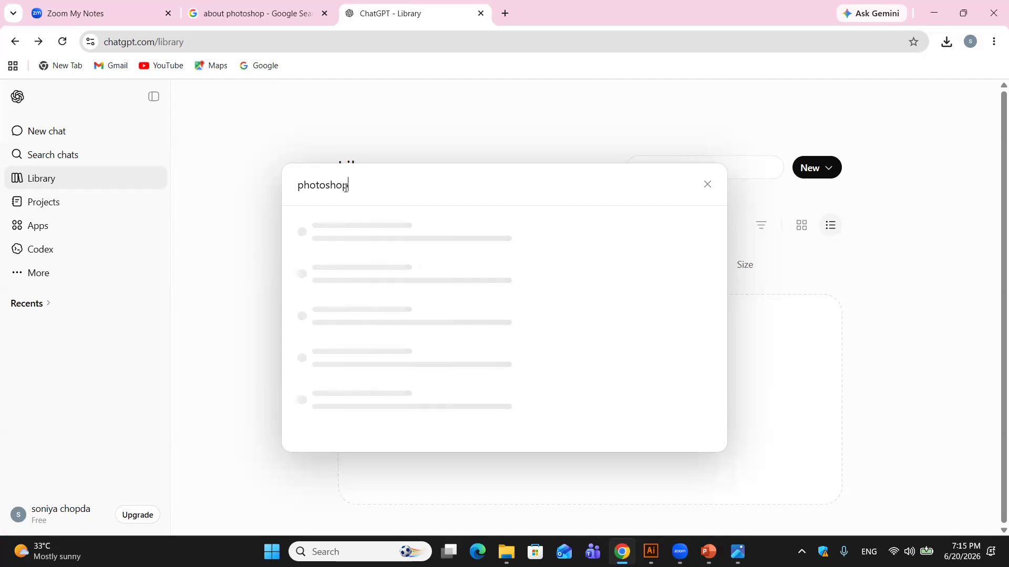
click(709, 182)
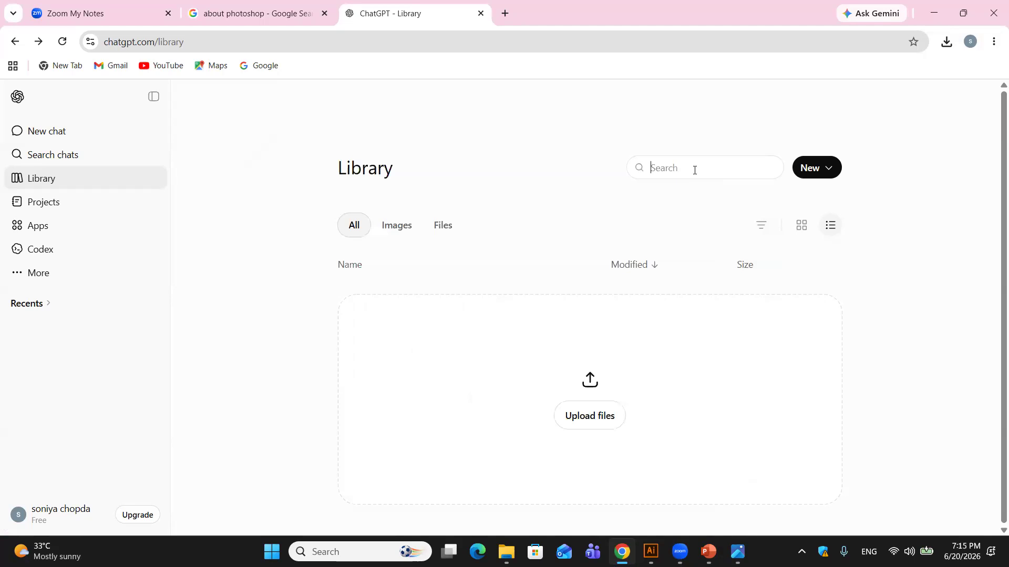
Step: Start a new chat, choose the Improve flow suggestion for writing or editing, and send its prompt
click(36, 131)
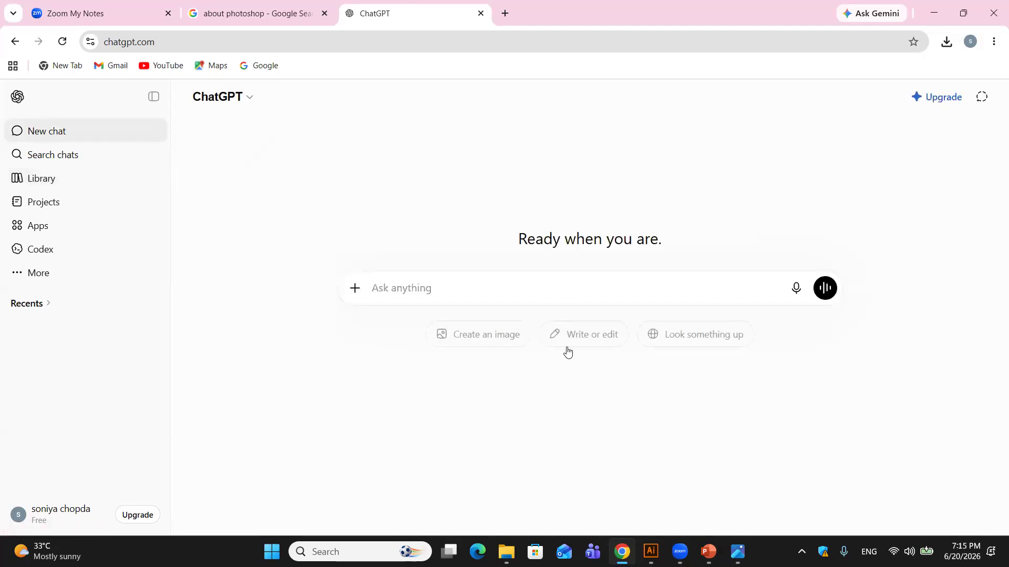
click(584, 337)
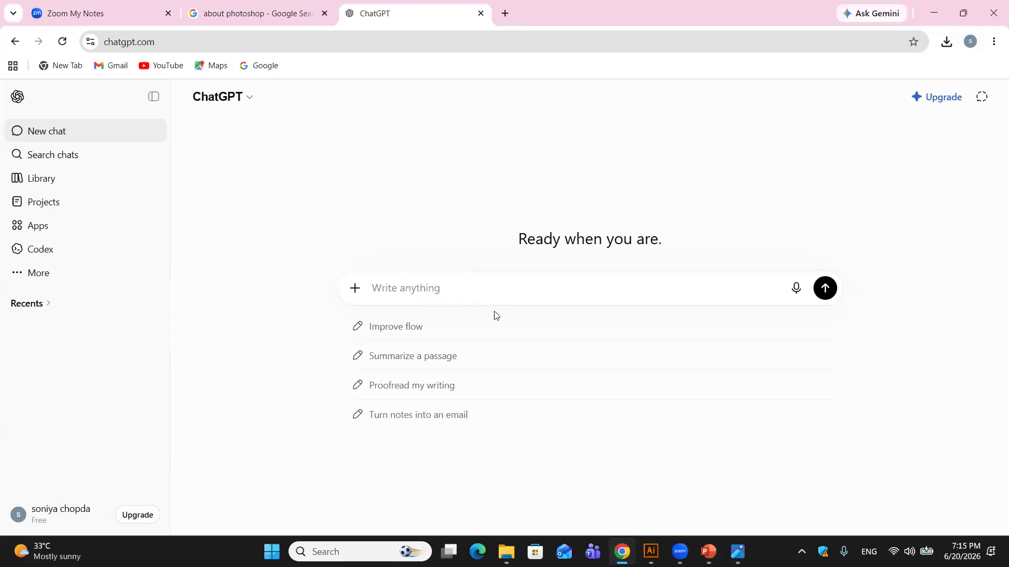
click(380, 338)
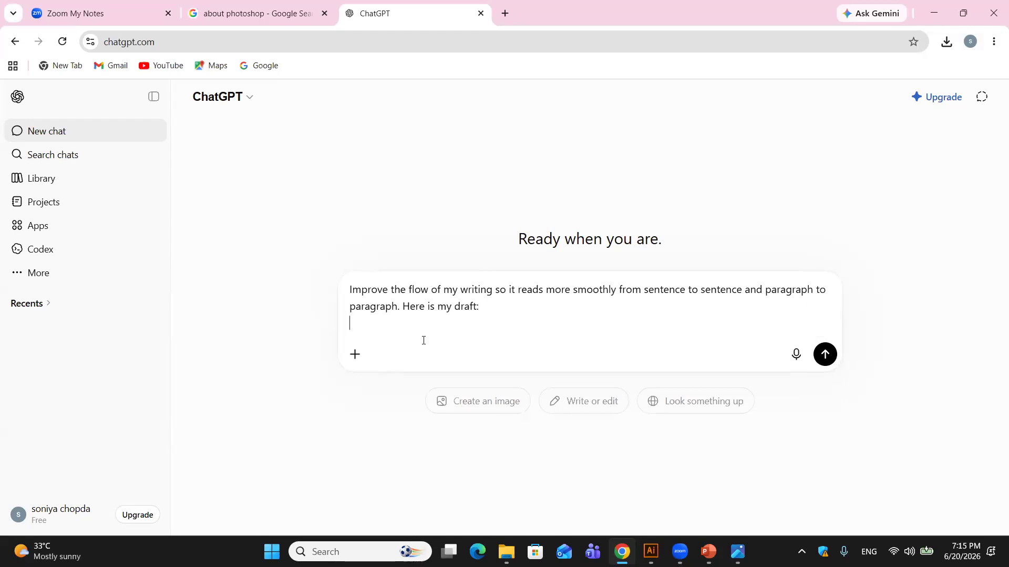
click(820, 352)
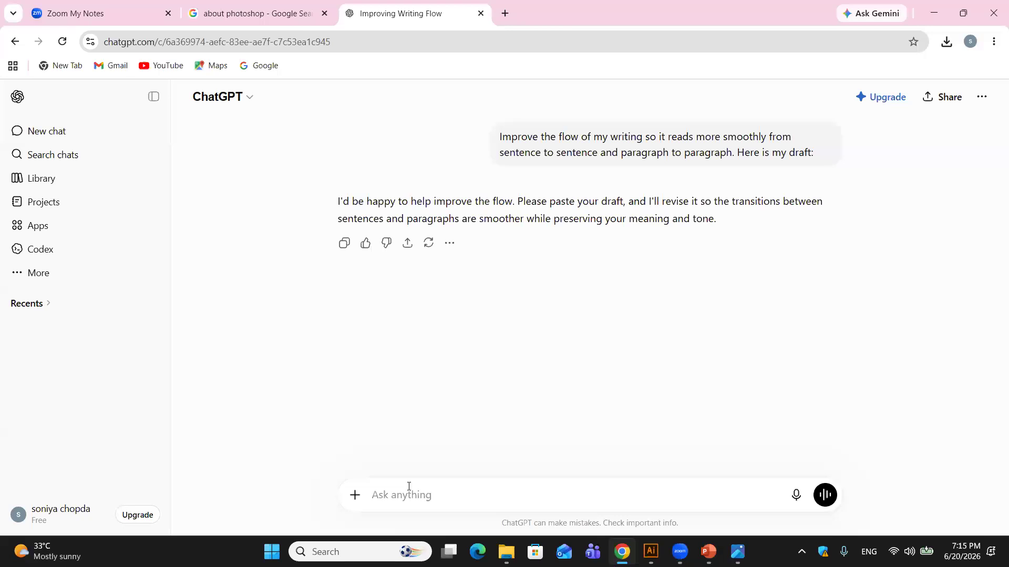
Step: Show the plan upgrade options, close them, check the chat's options and start a new chat
click(142, 516)
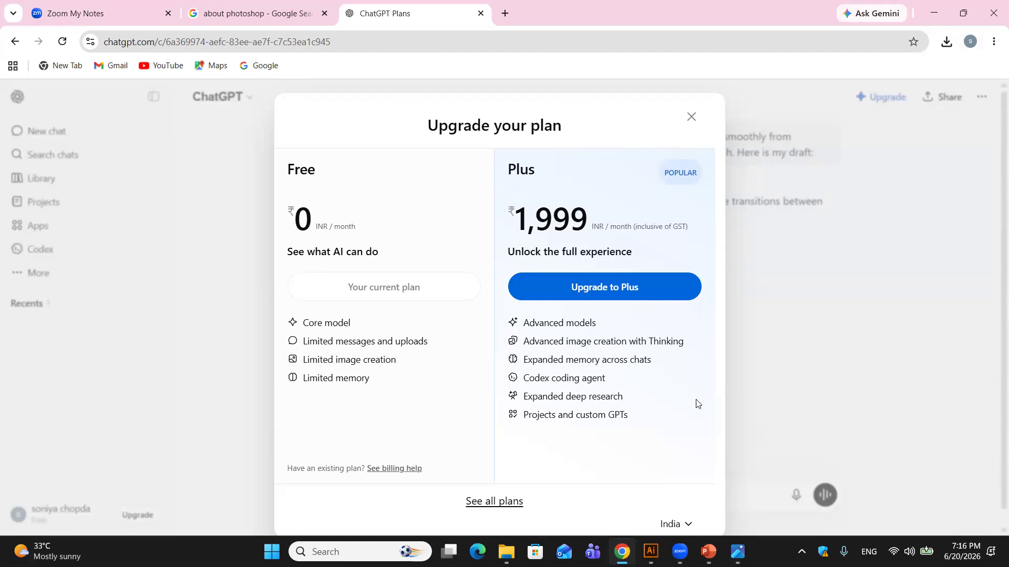
click(746, 392)
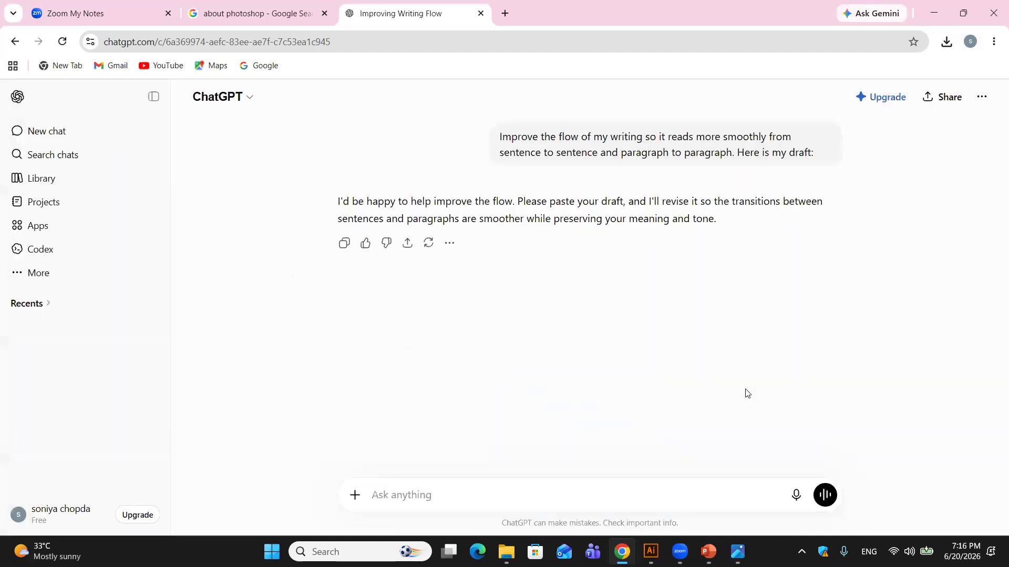
click(978, 101)
click(865, 208)
click(84, 126)
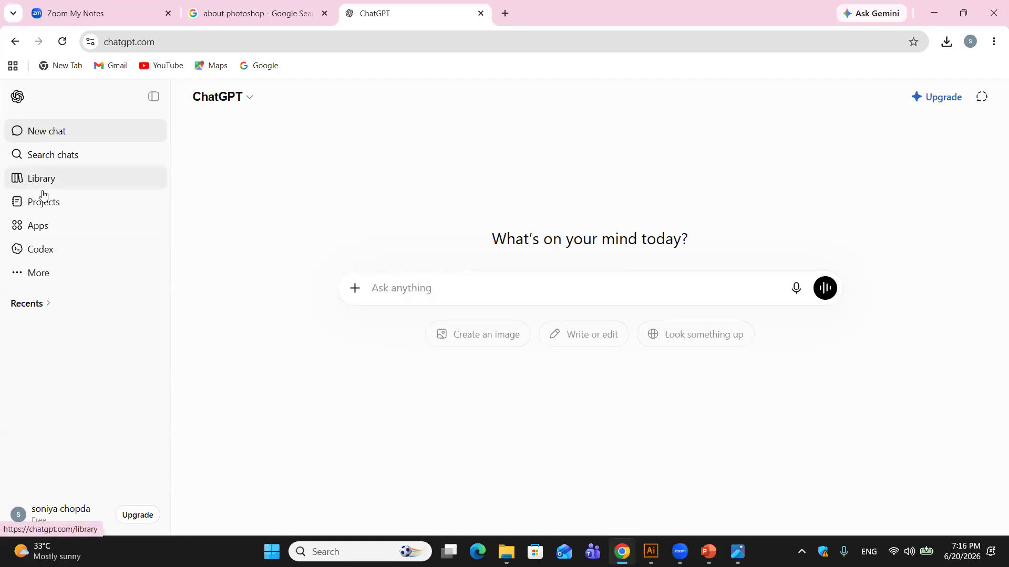
Step: Switch to PowerPoint and select slide 18, Step 2: Big Promise, in the Six step formula presentation
mouse_move(708, 552)
click(708, 478)
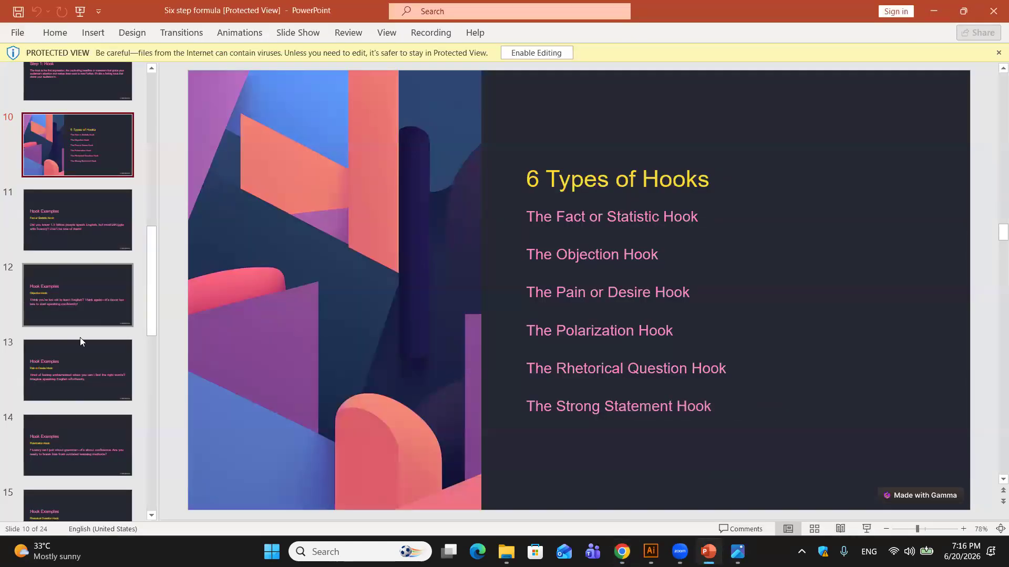
scroll(66, 429, down, 3)
scroll(67, 428, down, 3)
click(66, 429)
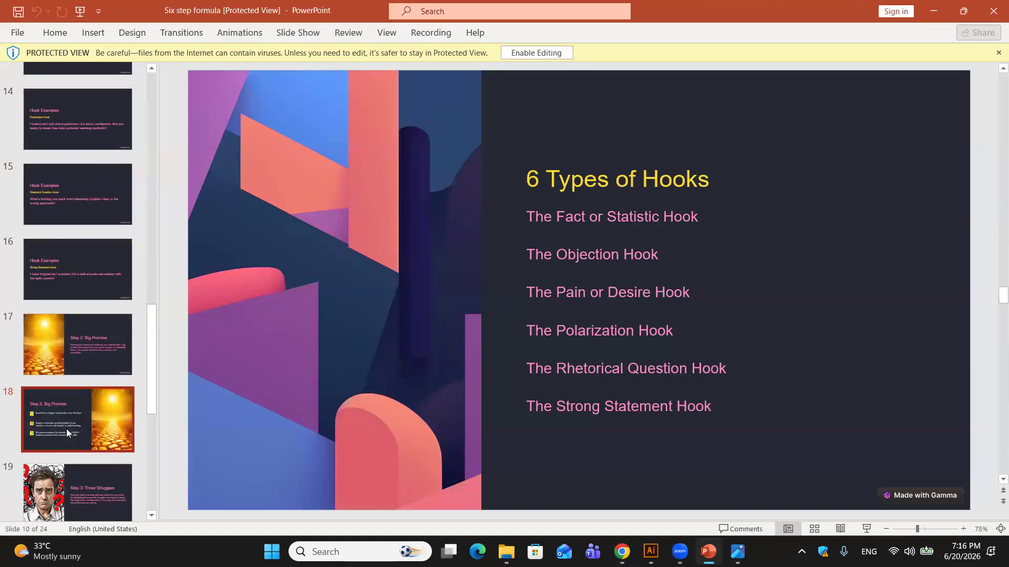
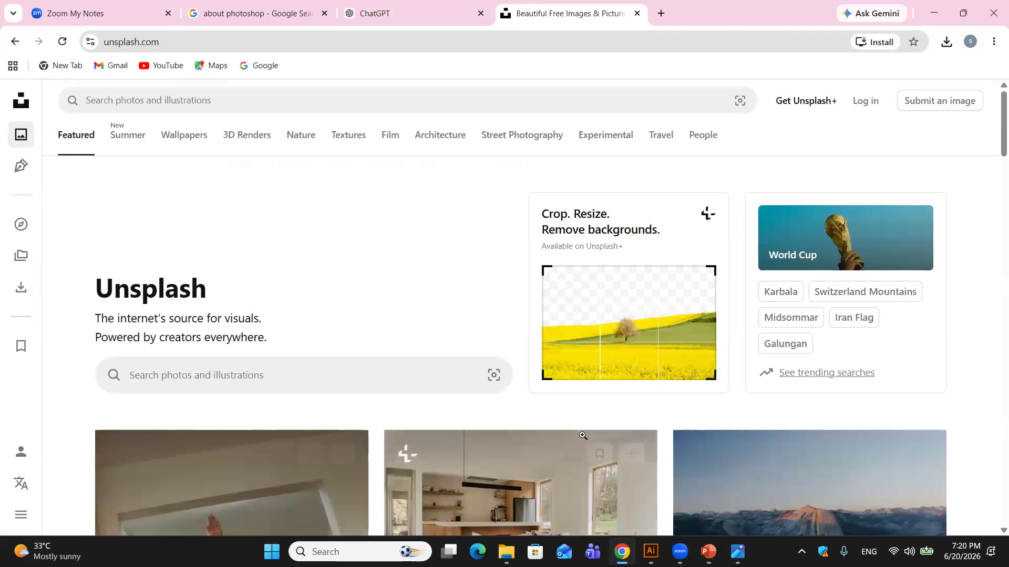
Step: Search Unsplash for "food images" and open and enlarge the photo of a table topped with plates of food
click(276, 369)
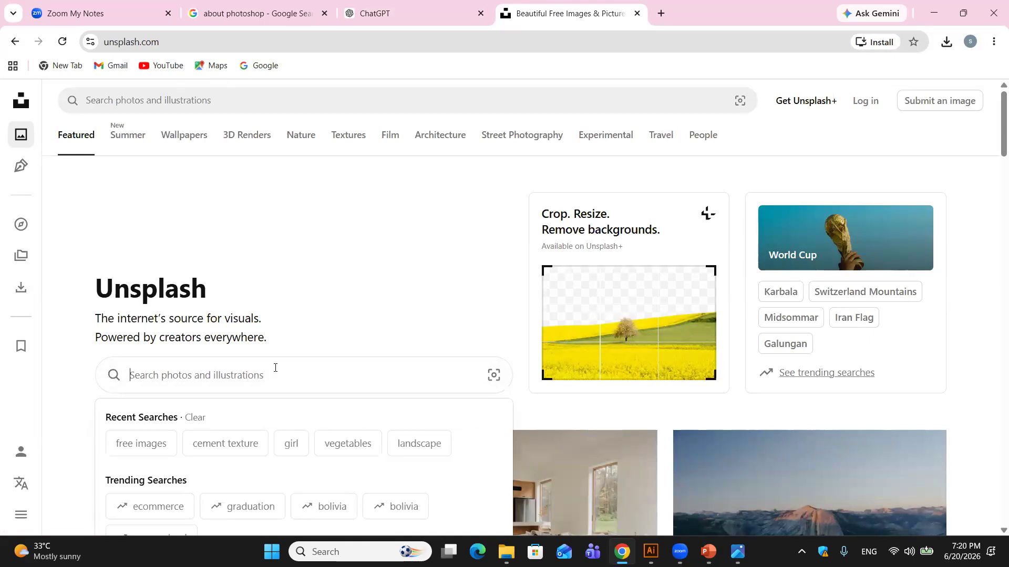
text(foo)
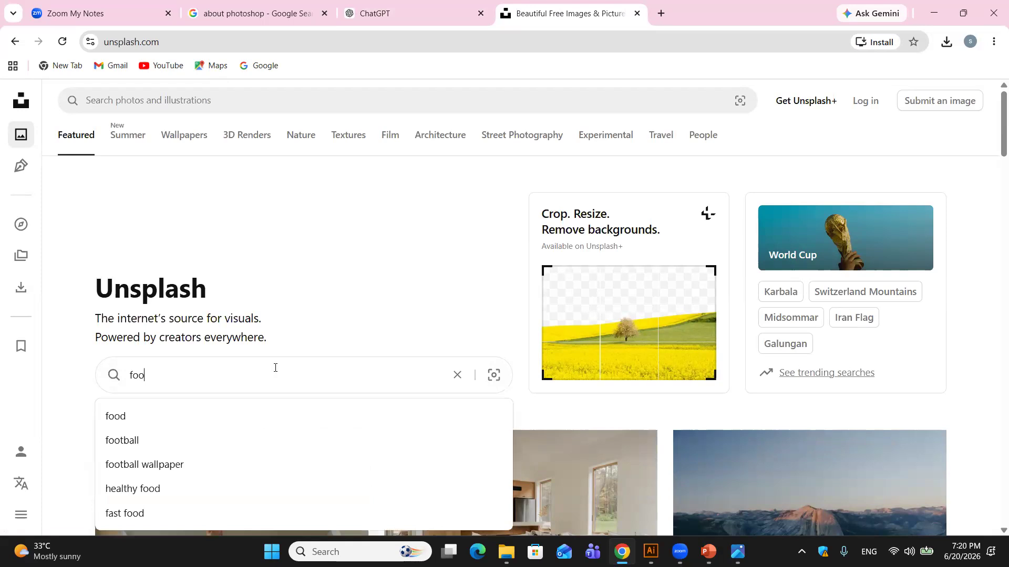
text(fd ima)
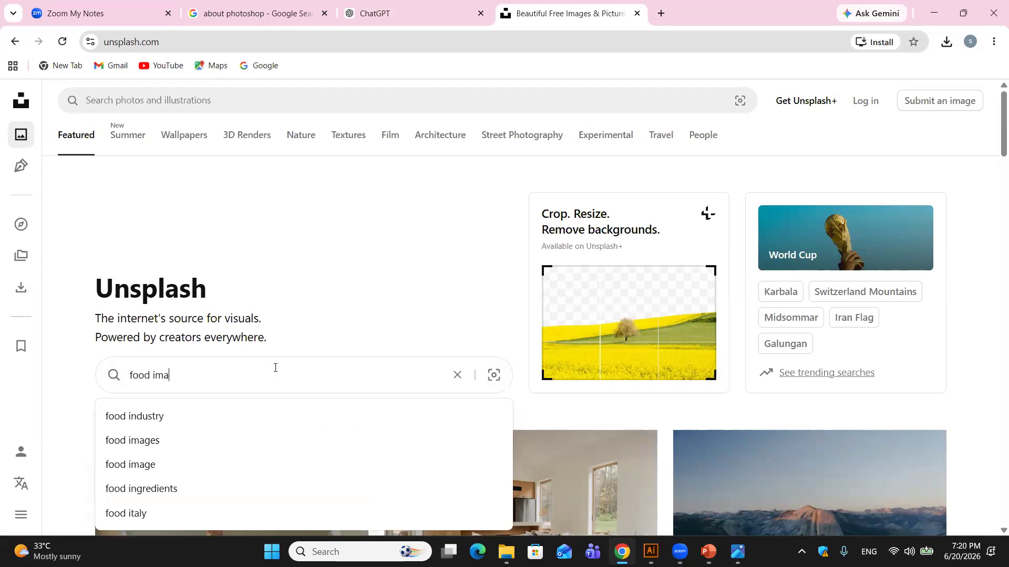
text(ges)
key(Return)
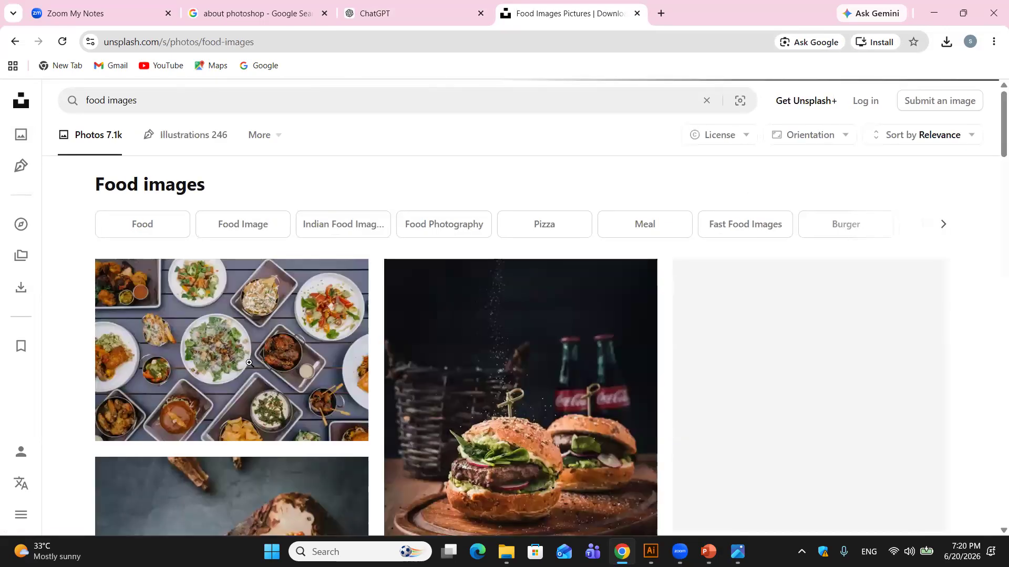
click(249, 363)
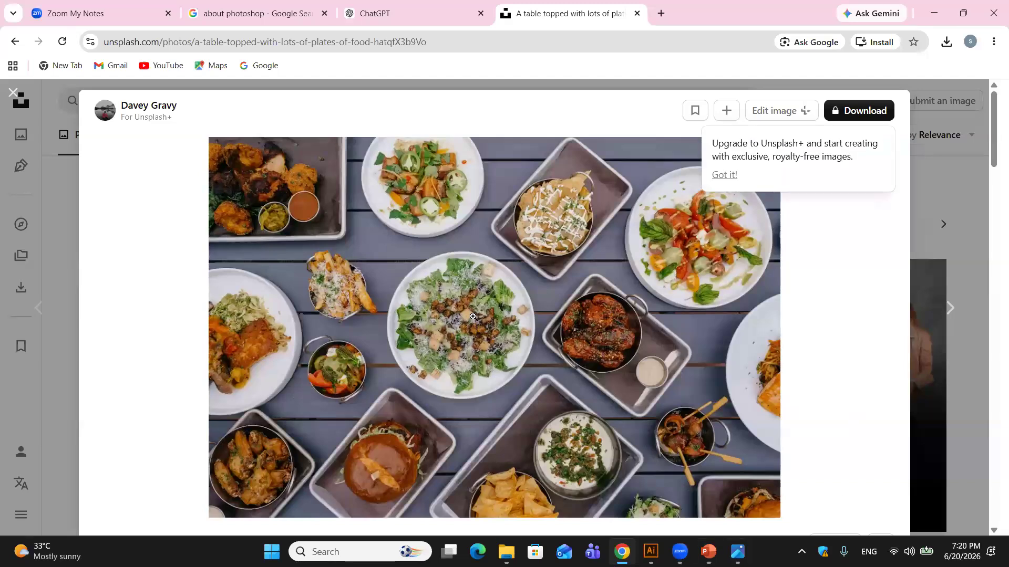
click(434, 298)
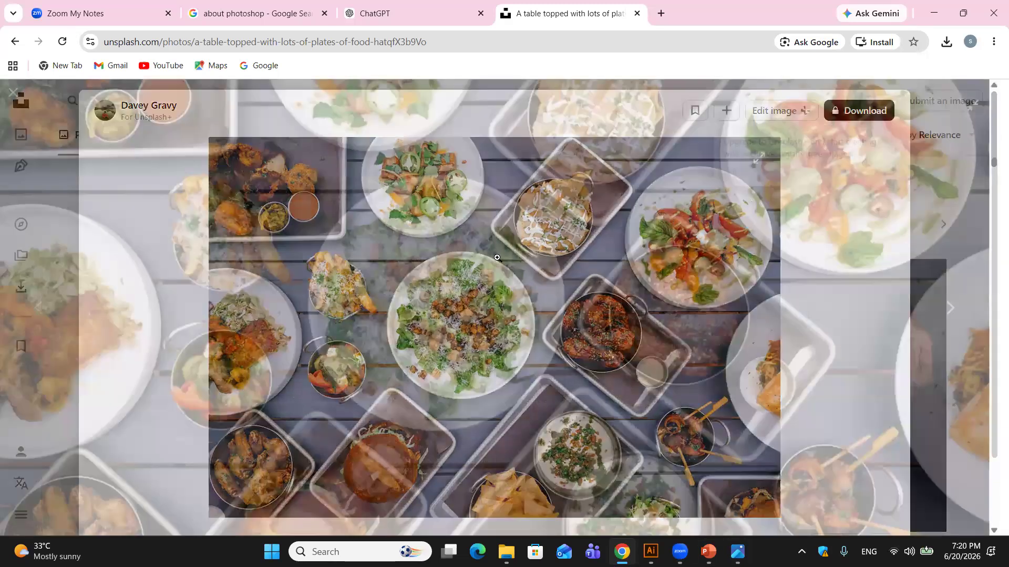
Step: Close the enlarged food photo on Unsplash and switch back to ChatGPT
click(604, 299)
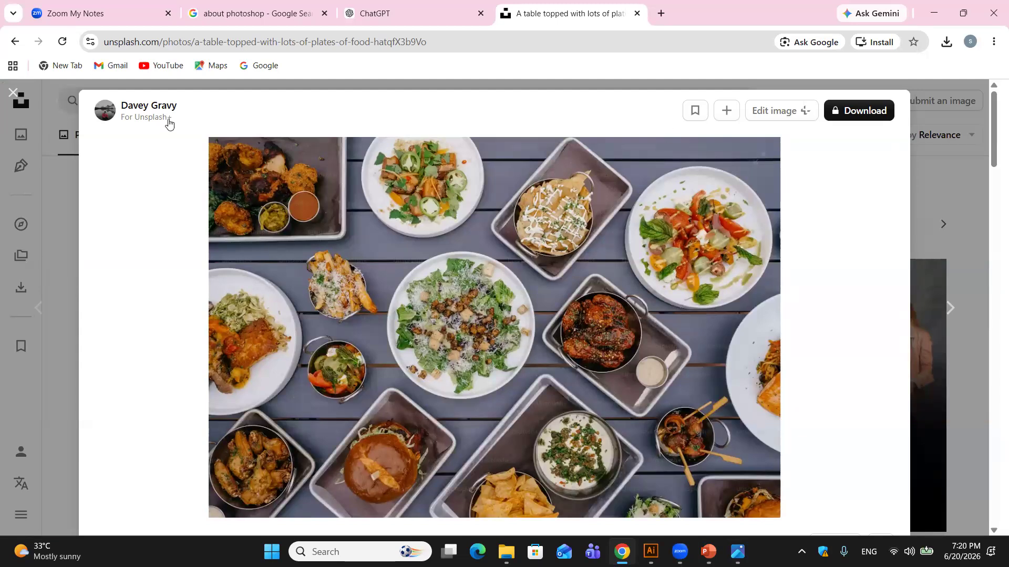
click(8, 97)
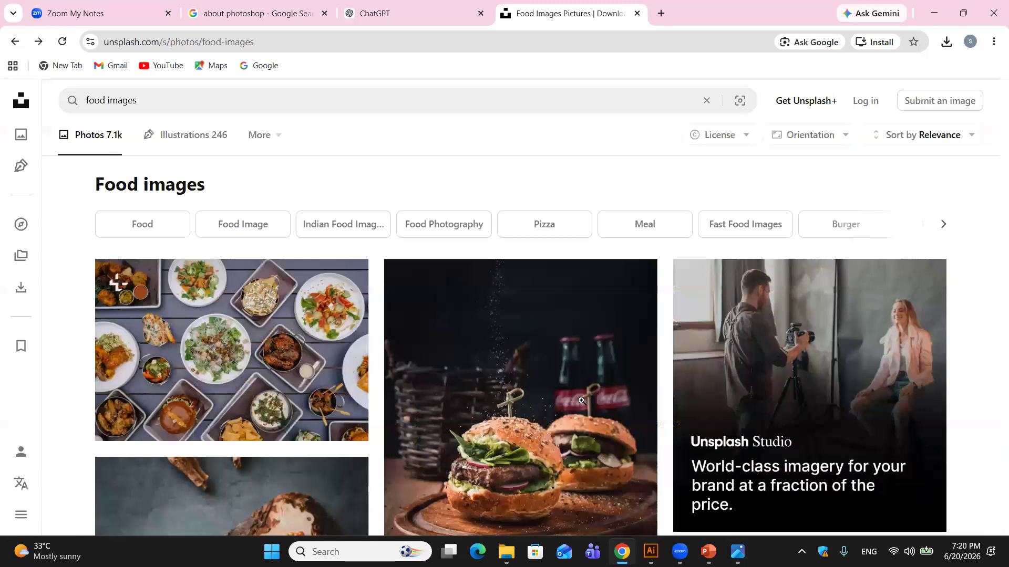
click(412, 8)
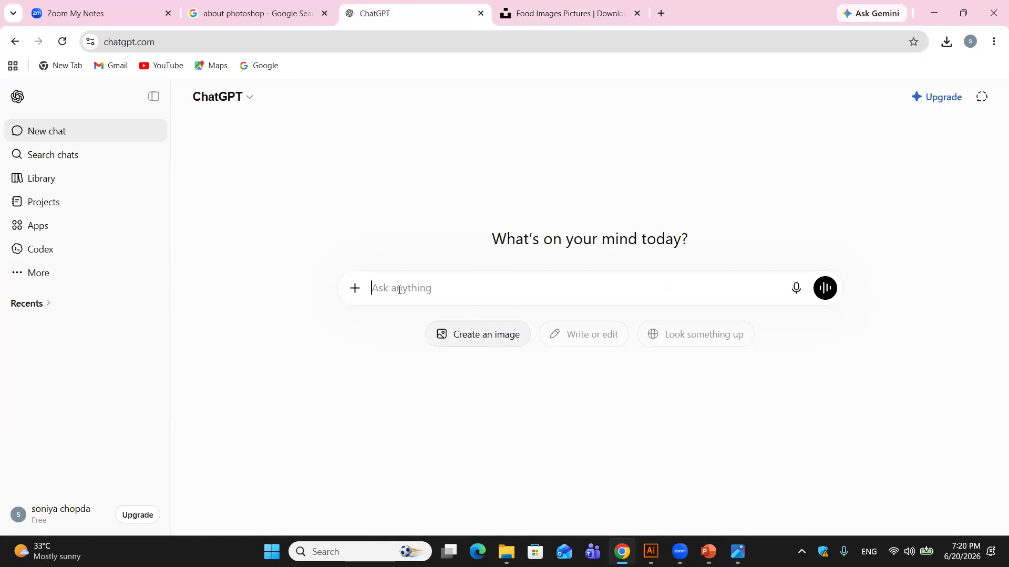
Step: Choose image creation for the new chat and enter the prompt "logo design of skin clinic"
click(464, 342)
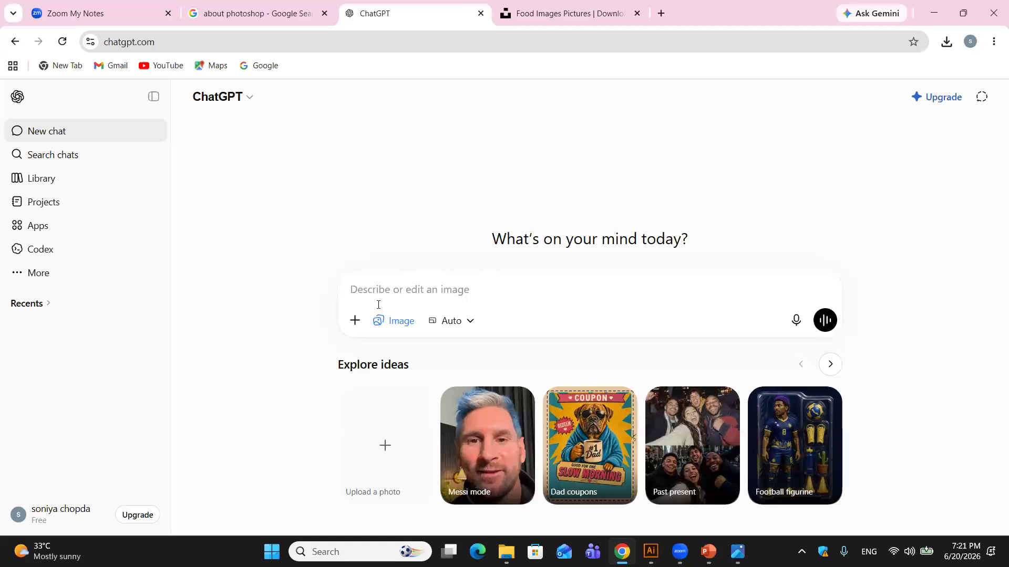
text(logo)
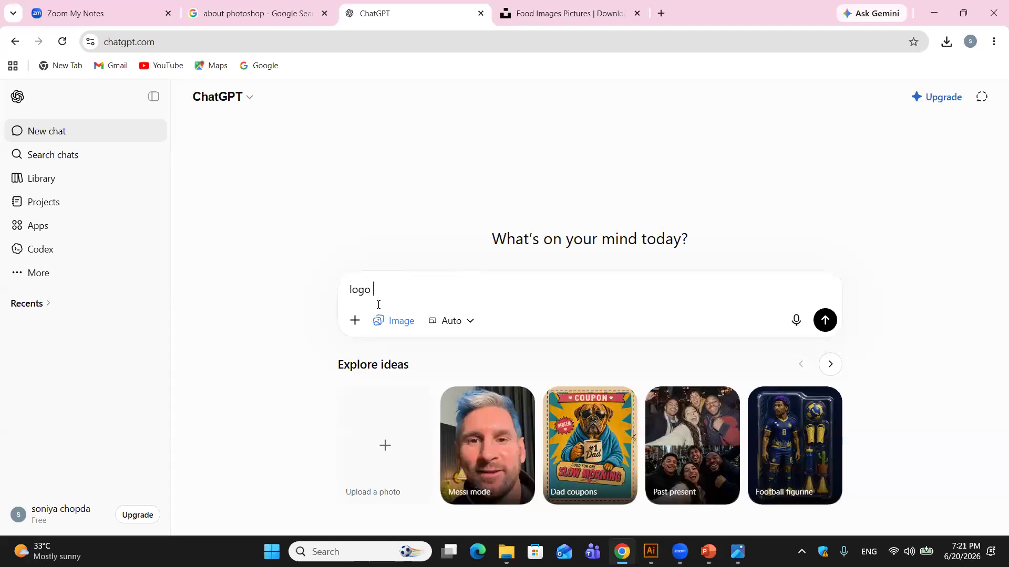
text( desig)
Step: Cancel the photo upload, check the image files in the Downloads folder and return to ChatGPT
click(384, 446)
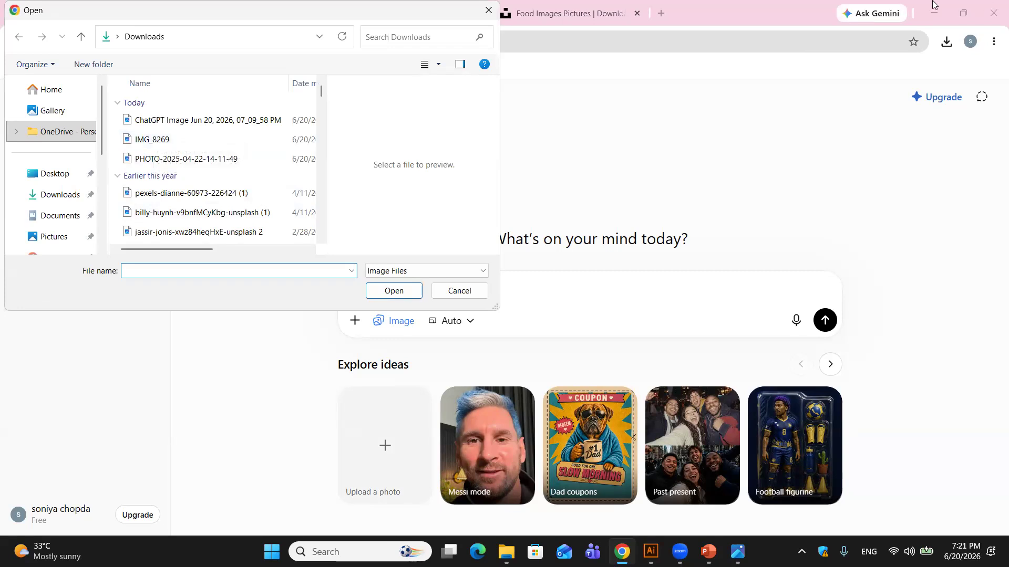
click(446, 295)
click(935, 14)
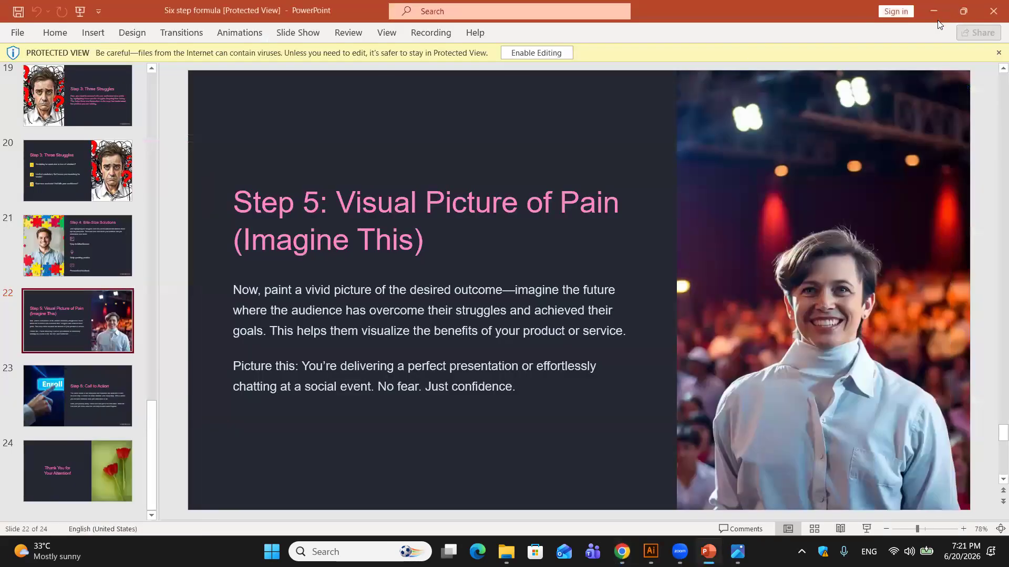
click(935, 12)
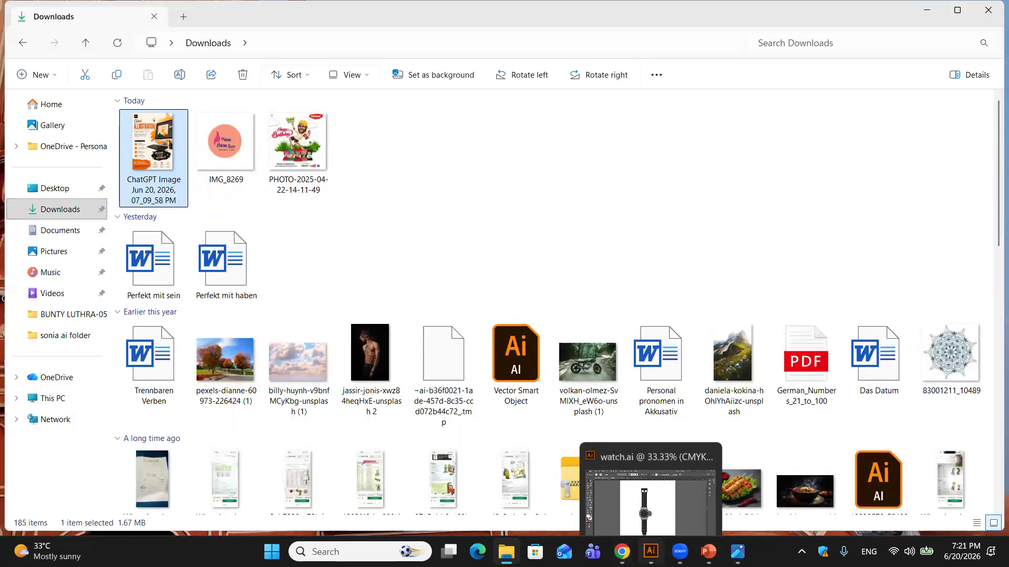
click(622, 484)
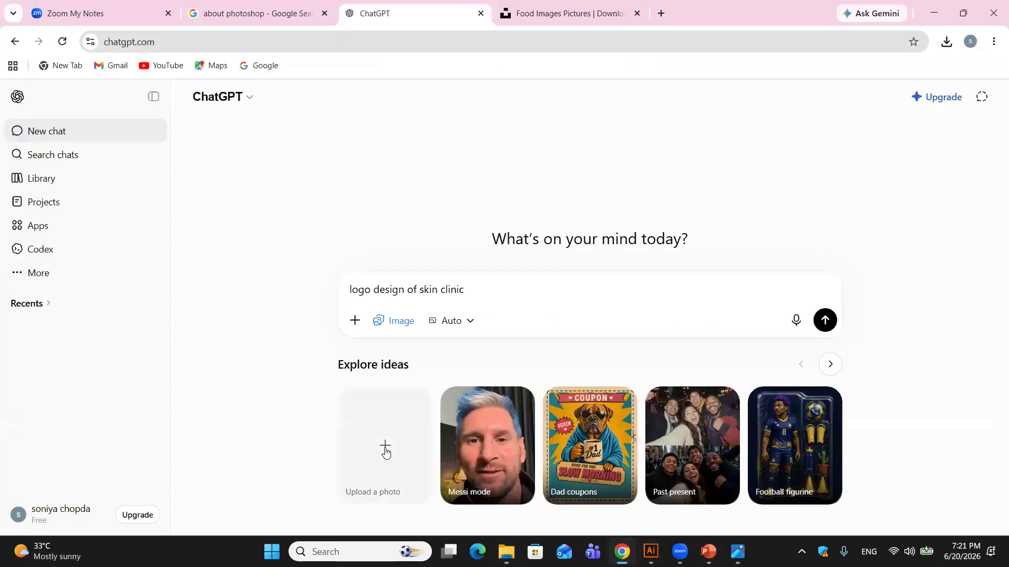
Step: Attach the image IMG_8269 from Downloads to the logo prompt and send it
click(384, 445)
click(191, 140)
click(393, 291)
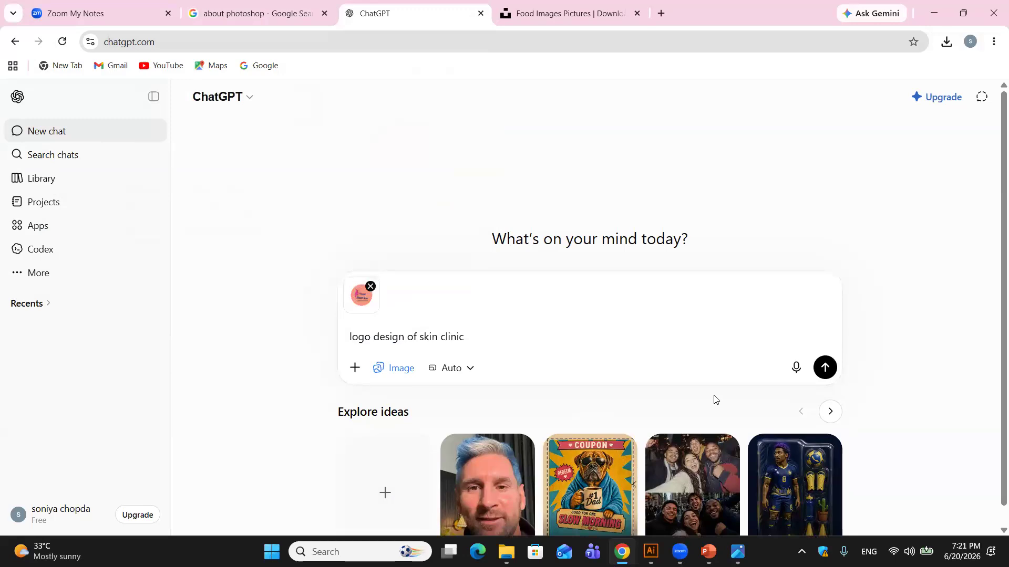
click(826, 368)
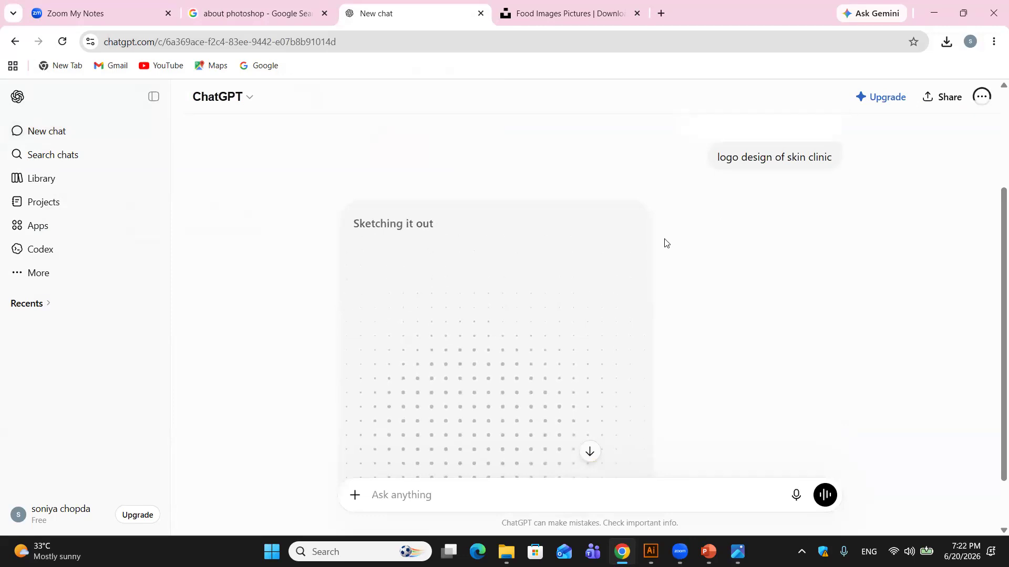
Step: Compare the attached New Skin tone logo with the design generated in the chat
scroll(683, 231, up, 3)
scroll(800, 219, down, 4)
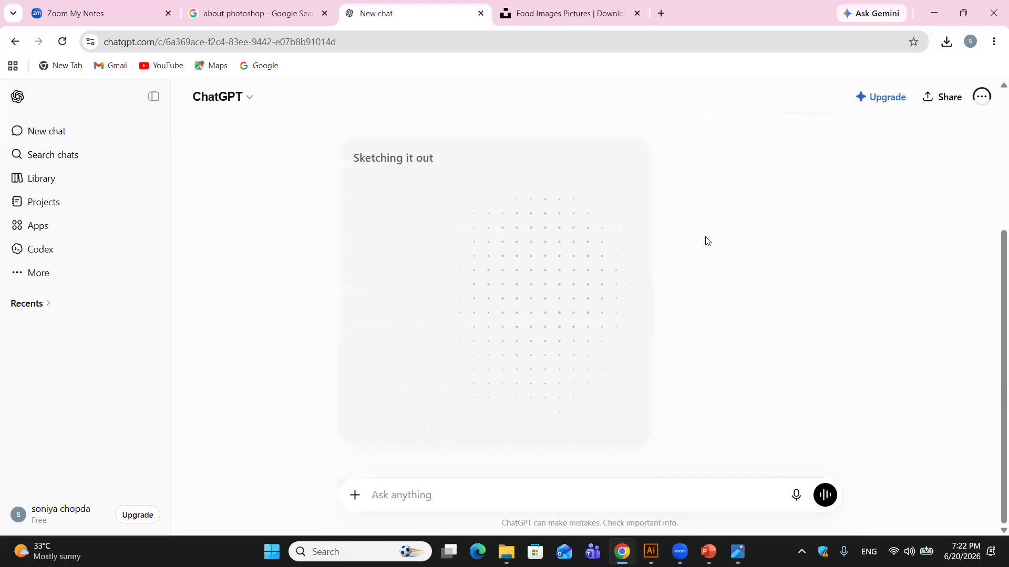
scroll(711, 228, up, 4)
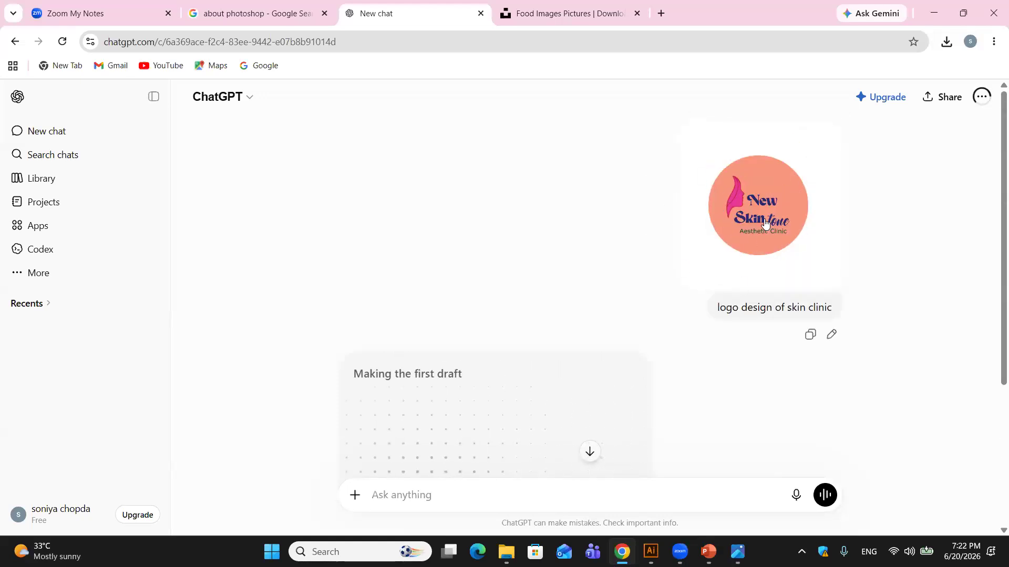
scroll(763, 200, down, 1)
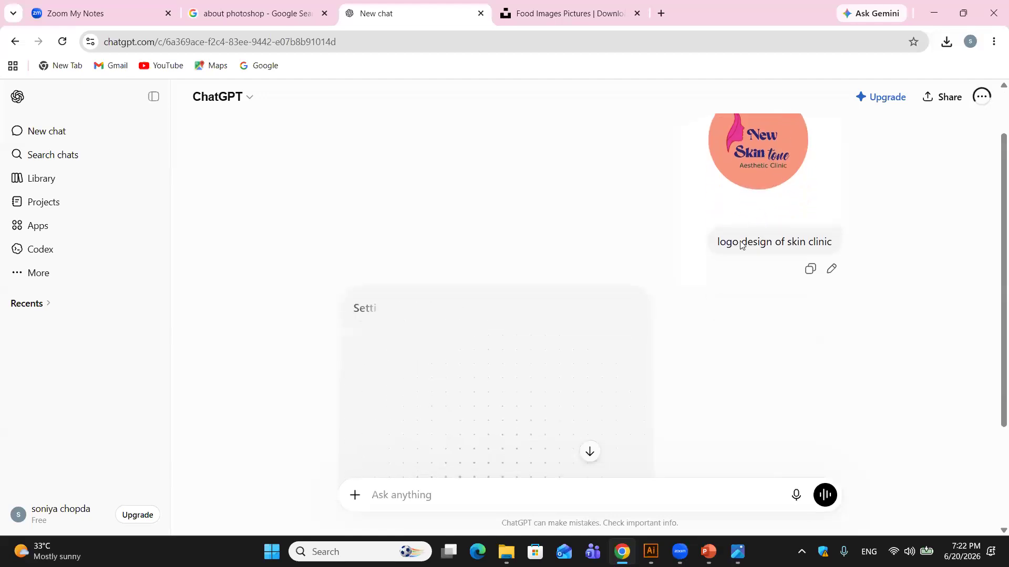
scroll(719, 274, down, 3)
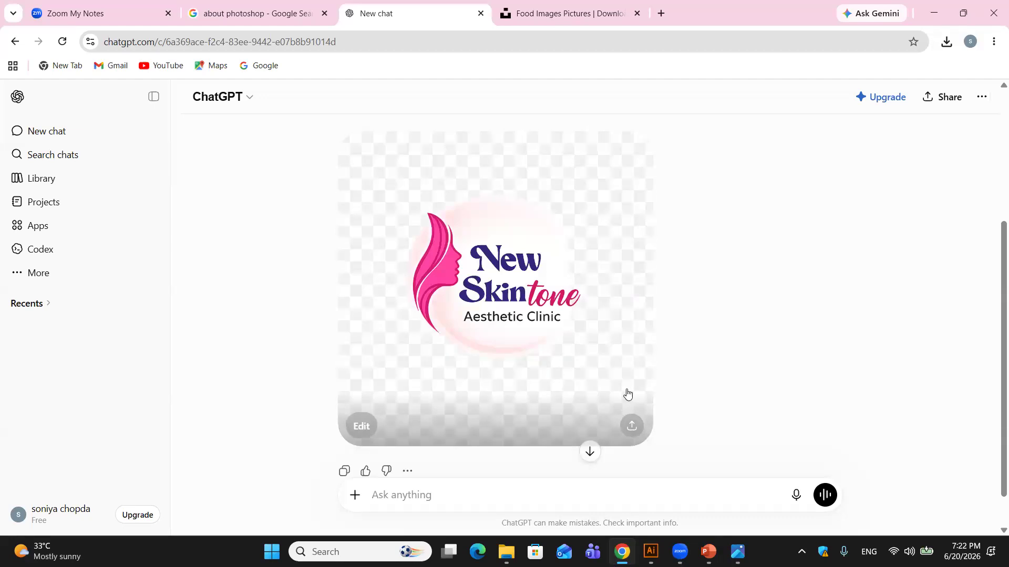
scroll(580, 356, up, 4)
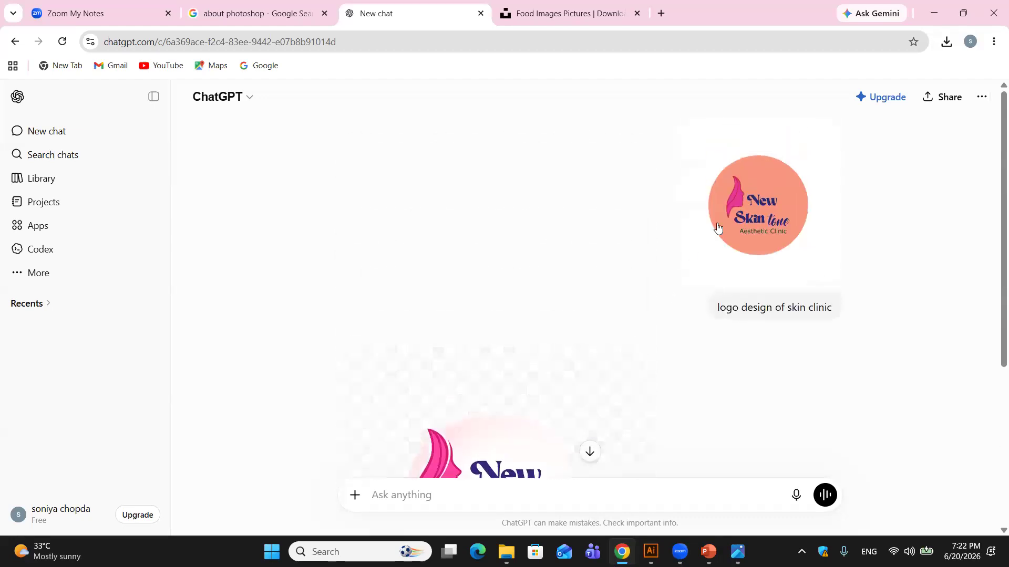
scroll(584, 389, down, 5)
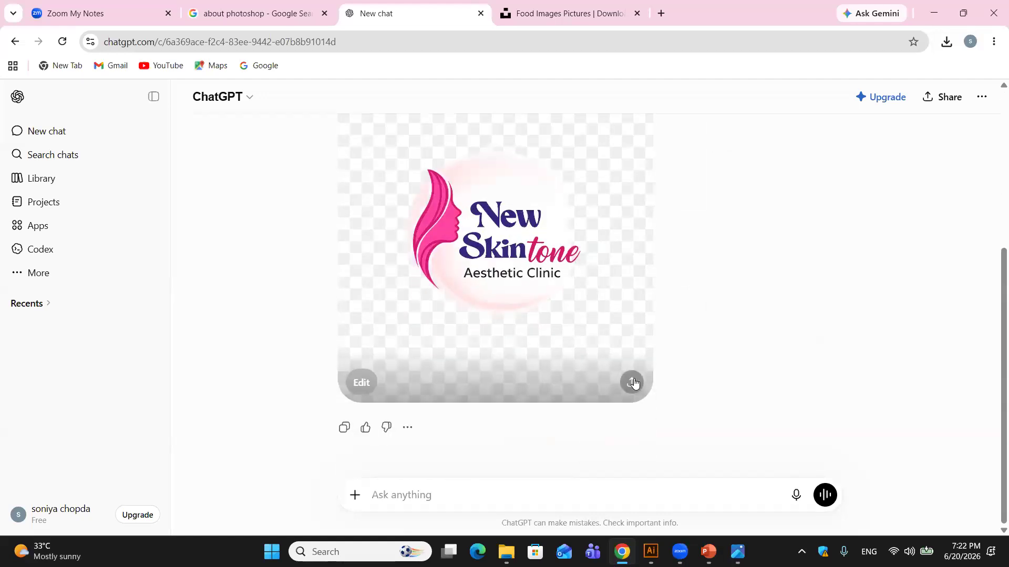
Step: Open the generated logo for editing, mark the area around "Aesthetic Clinic" and submit the selection without an edit description
click(364, 379)
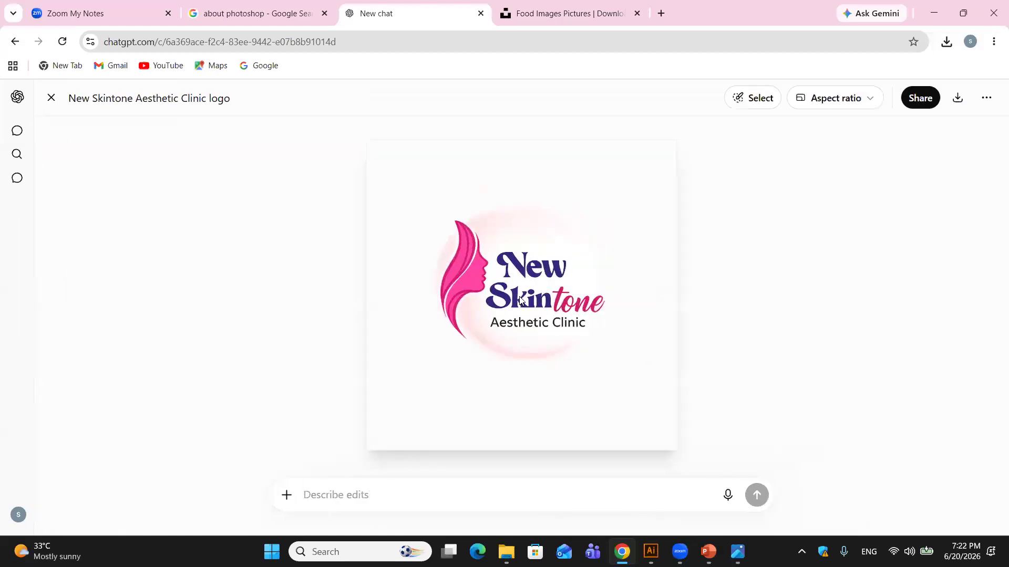
click(751, 98)
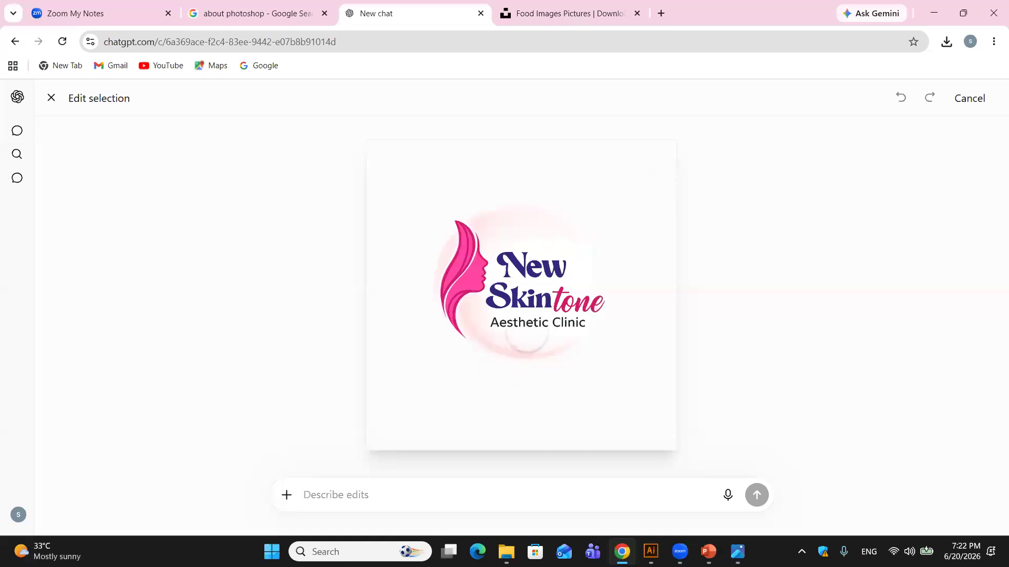
mouse_move(536, 337)
mouse_down()
mouse_move(578, 324)
mouse_move(499, 328)
mouse_up()
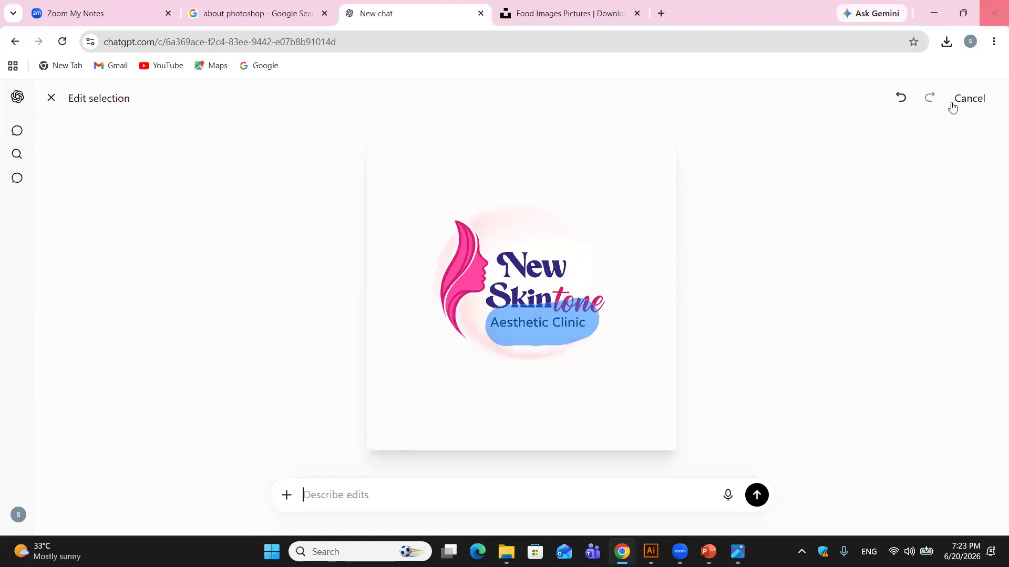
click(898, 98)
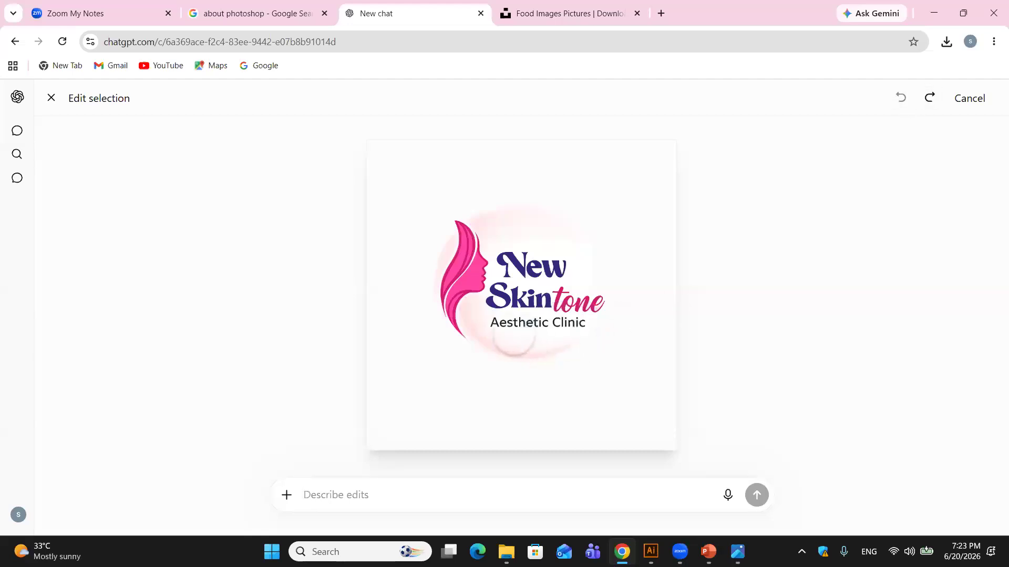
drag(496, 334, 591, 339)
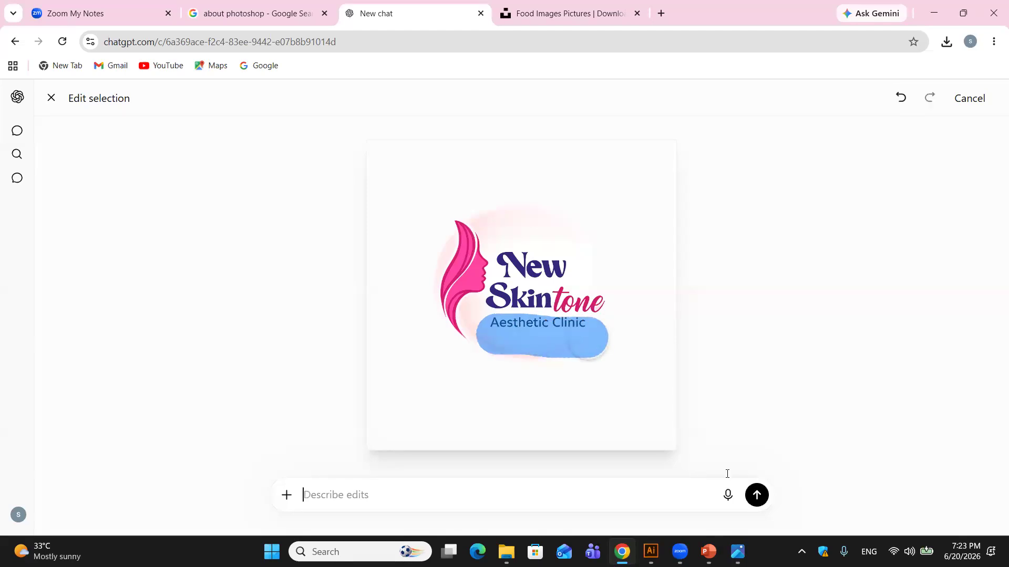
click(761, 495)
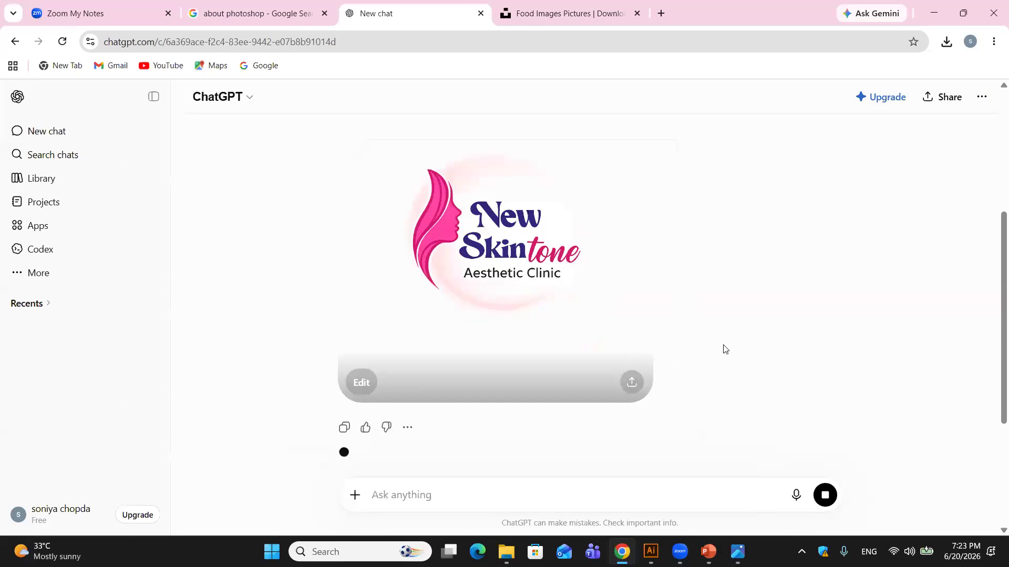
Step: Follow the edited logo's generation in the chat and open the new version enlarged
scroll(578, 336, down, 4)
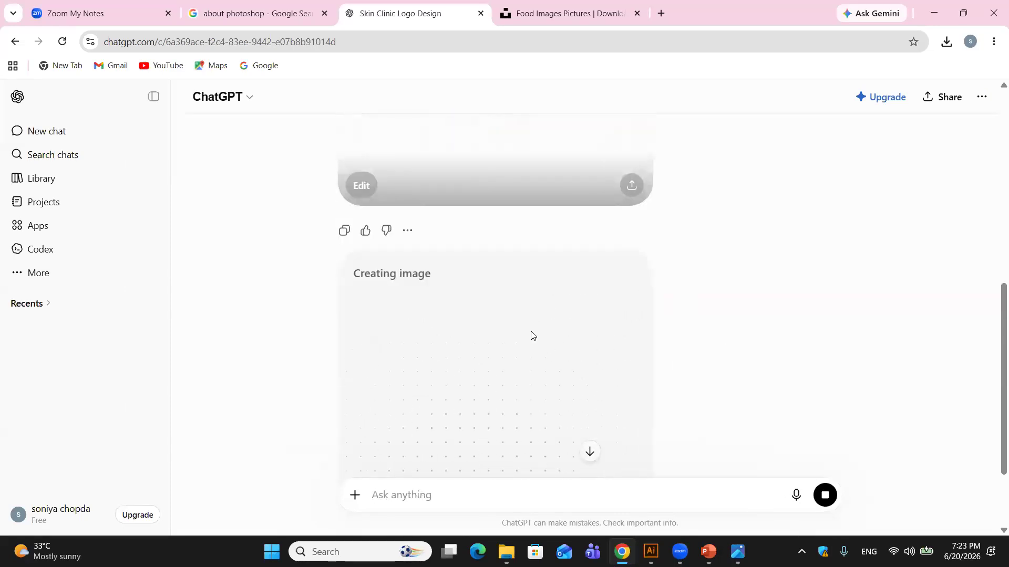
scroll(499, 284, up, 3)
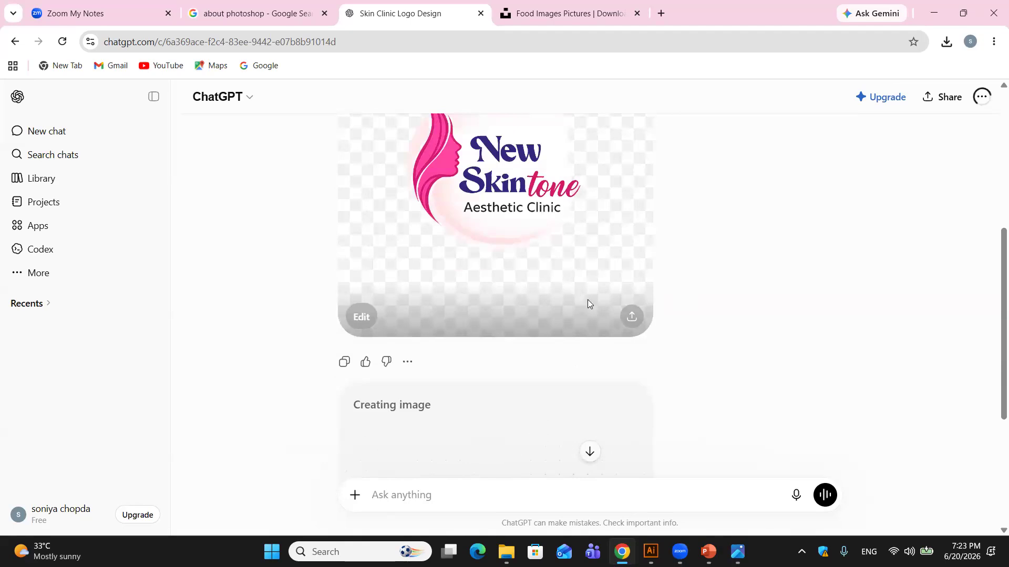
scroll(588, 299, down, 4)
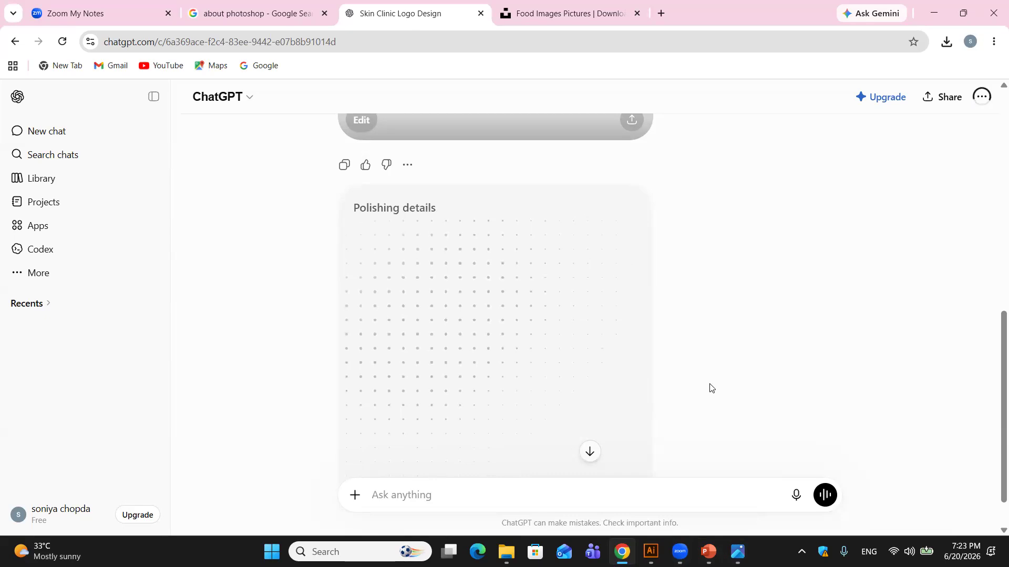
scroll(529, 381, down, 1)
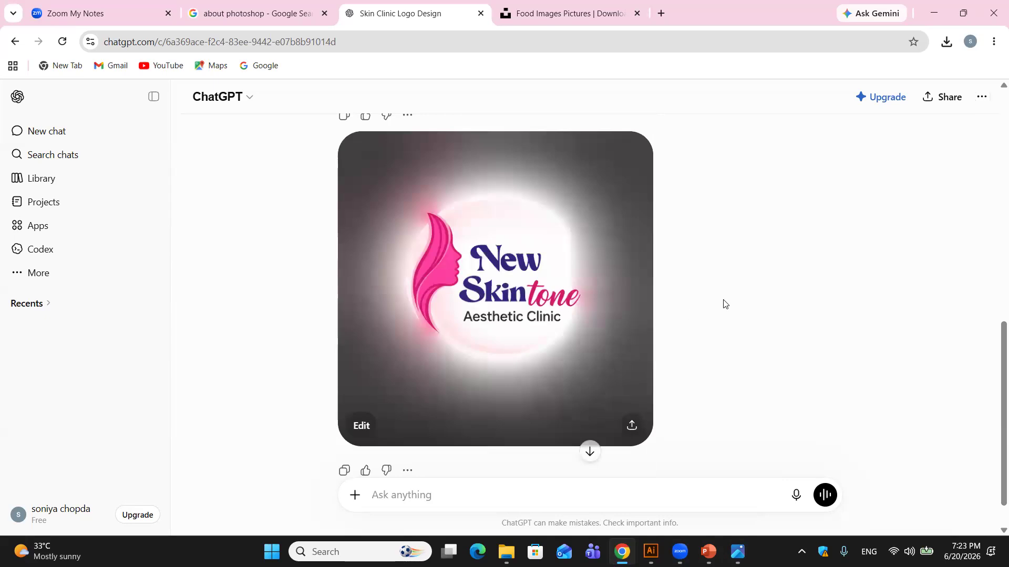
click(518, 290)
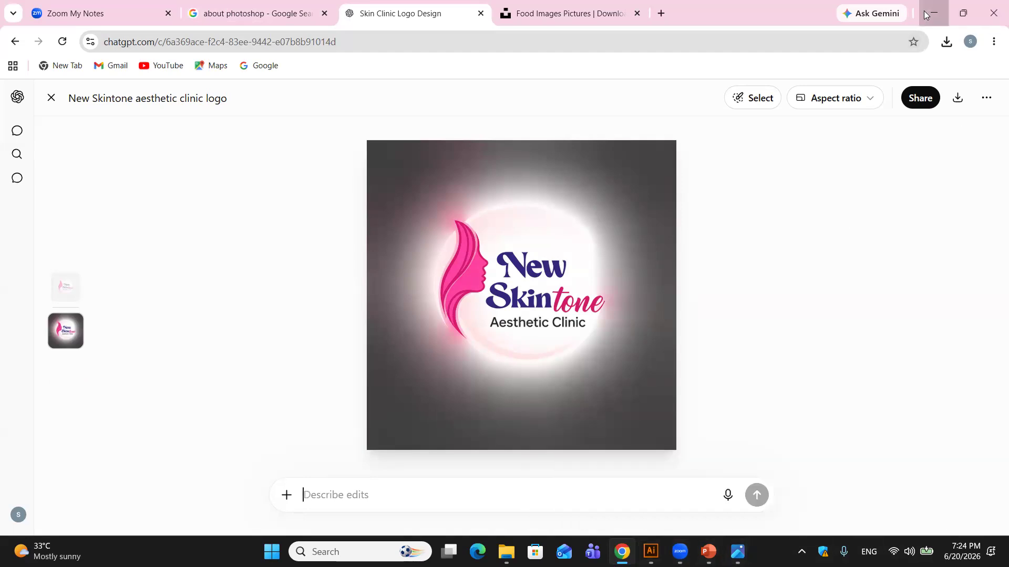
Step: Switch to the Downloads folder and open IMG_8269 to view the original logo
key(alt+Tab)
click(242, 152)
double_click(242, 153)
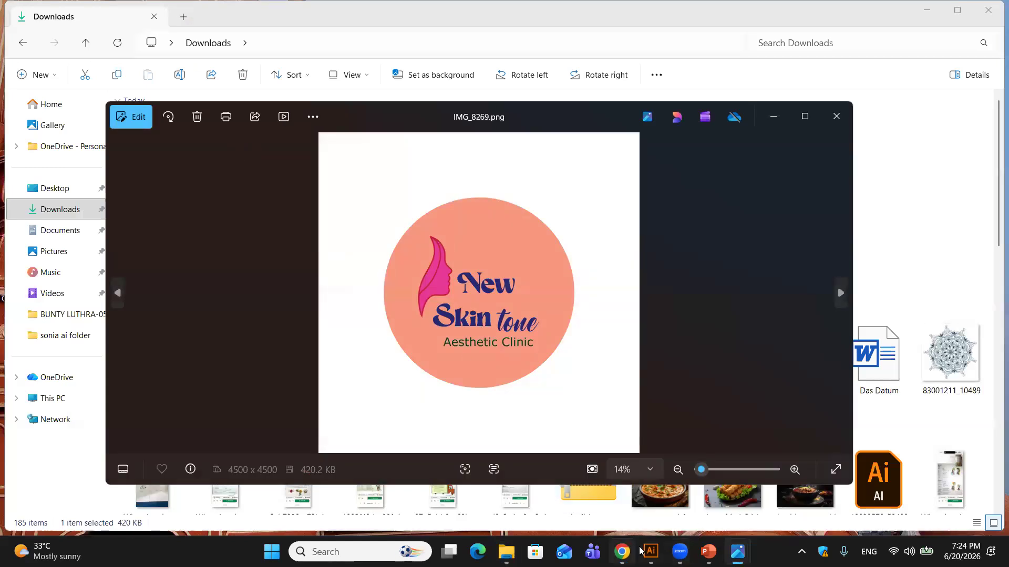
mouse_move(650, 552)
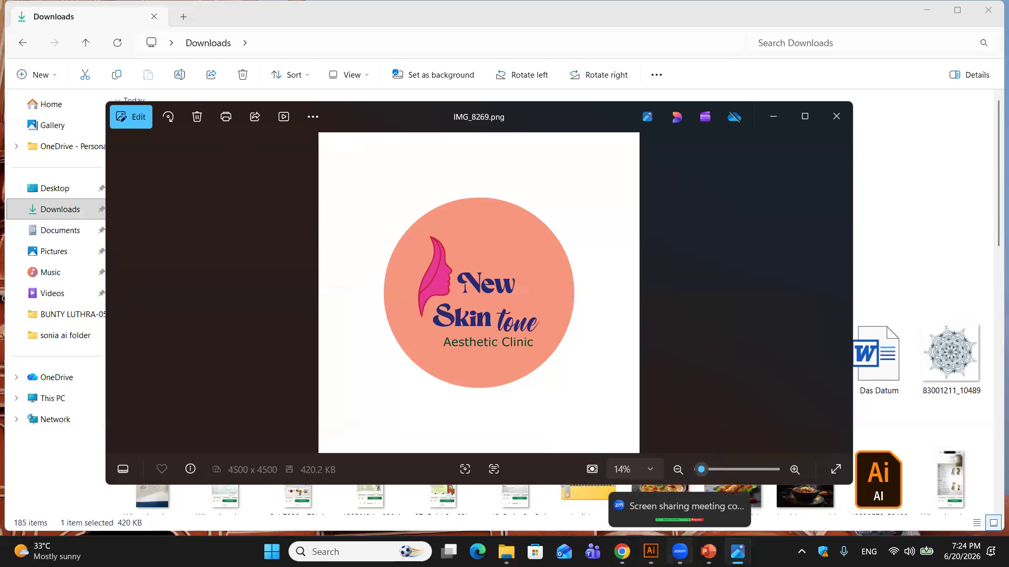
mouse_move(709, 551)
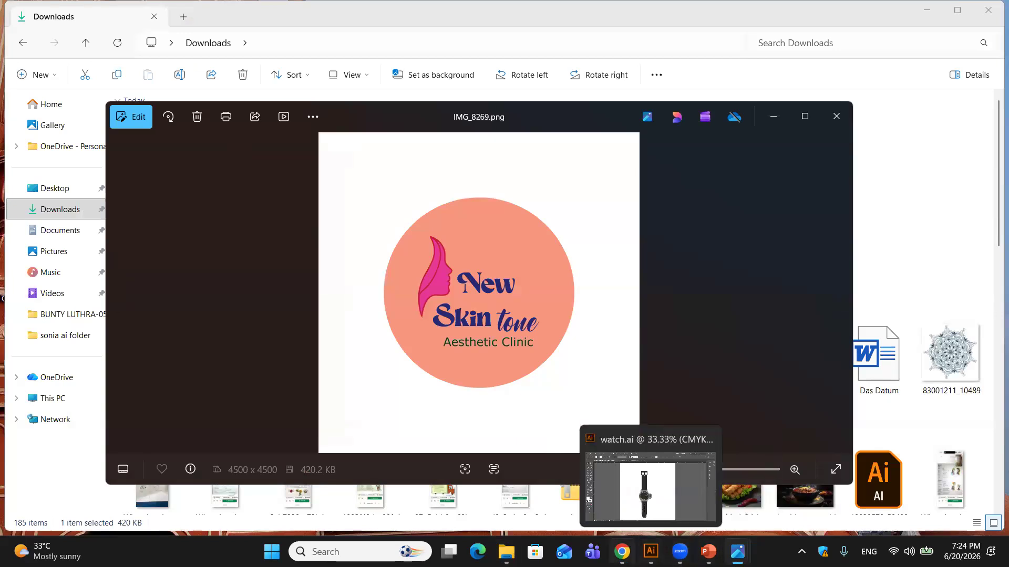
Step: Return to ChatGPT, leave the enlarged image view and review the generated logo in the skin clinic chat
click(622, 552)
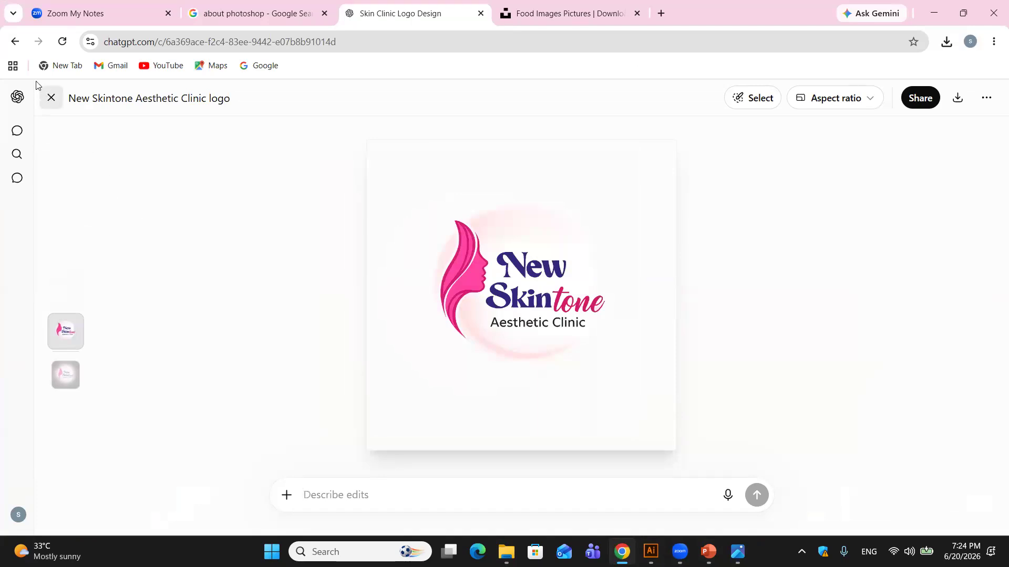
click(15, 42)
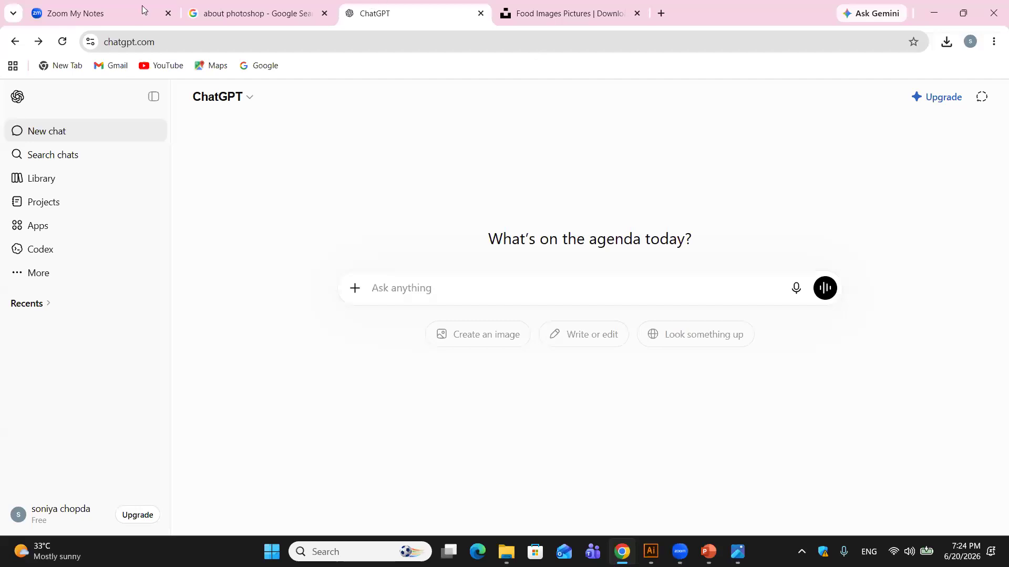
click(38, 42)
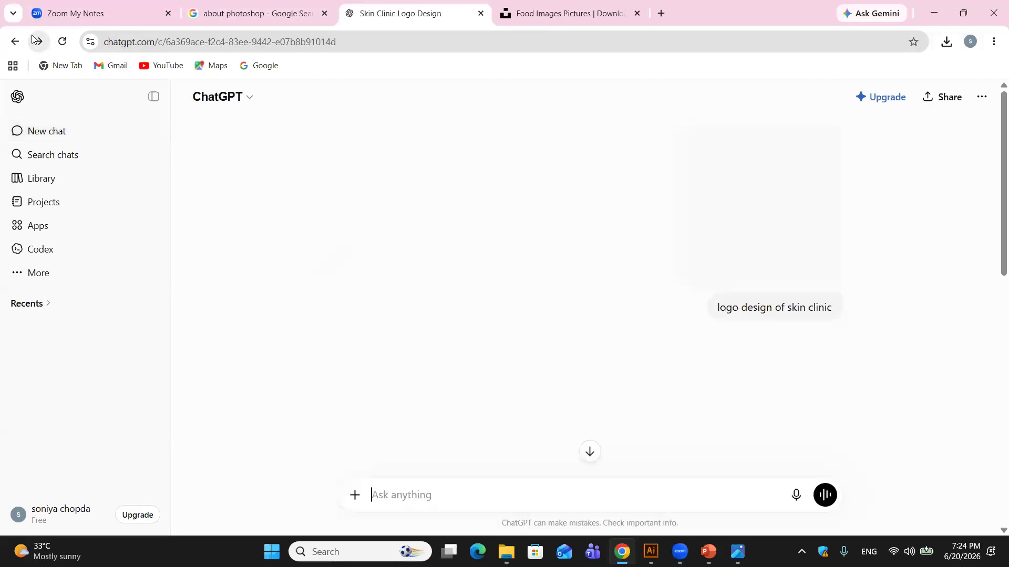
scroll(642, 259, down, 2)
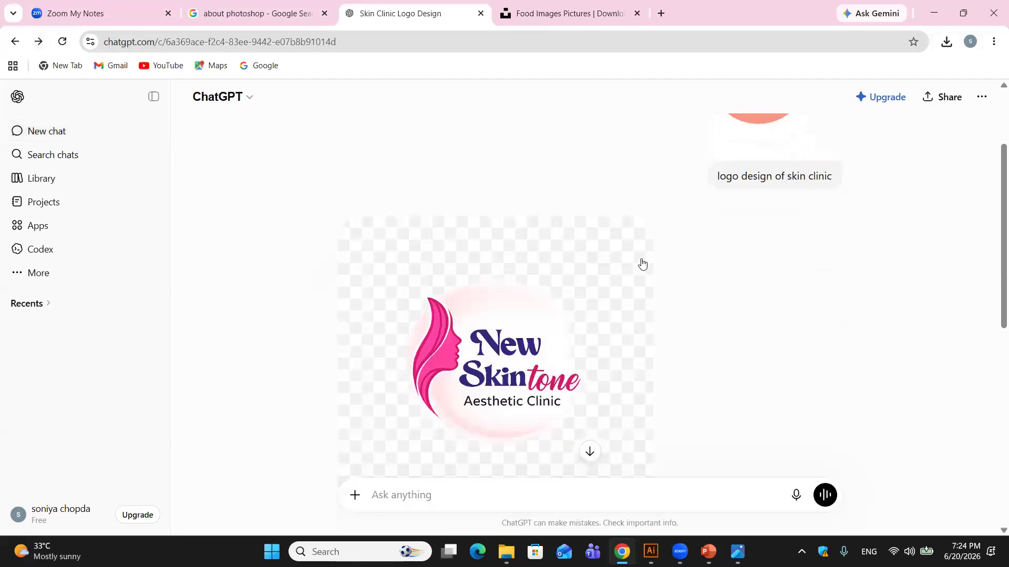
Step: Compare the uploaded skin clinic logo with the generated logo and its edited version in the chat
scroll(642, 260, up, 1)
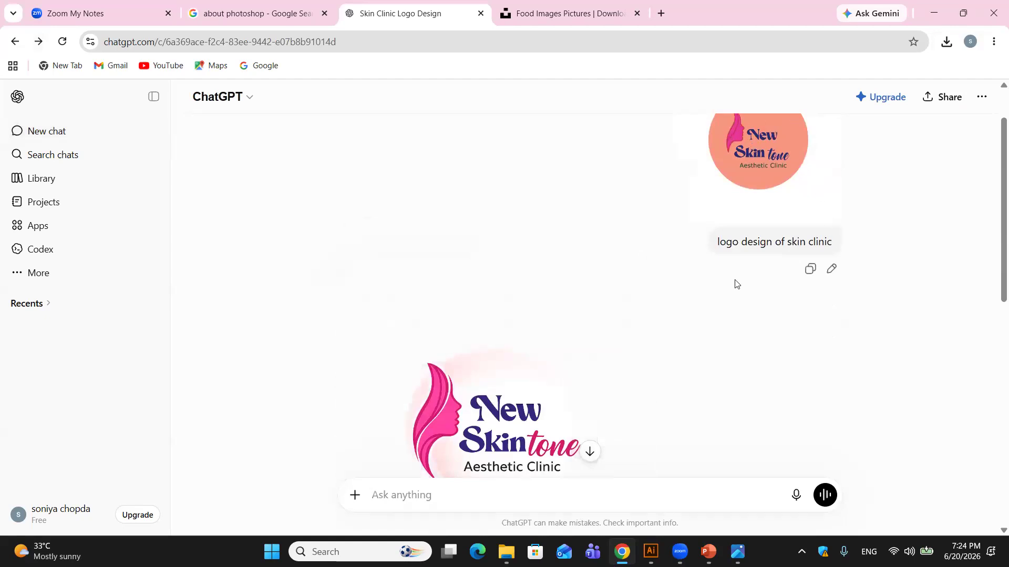
scroll(605, 297, down, 3)
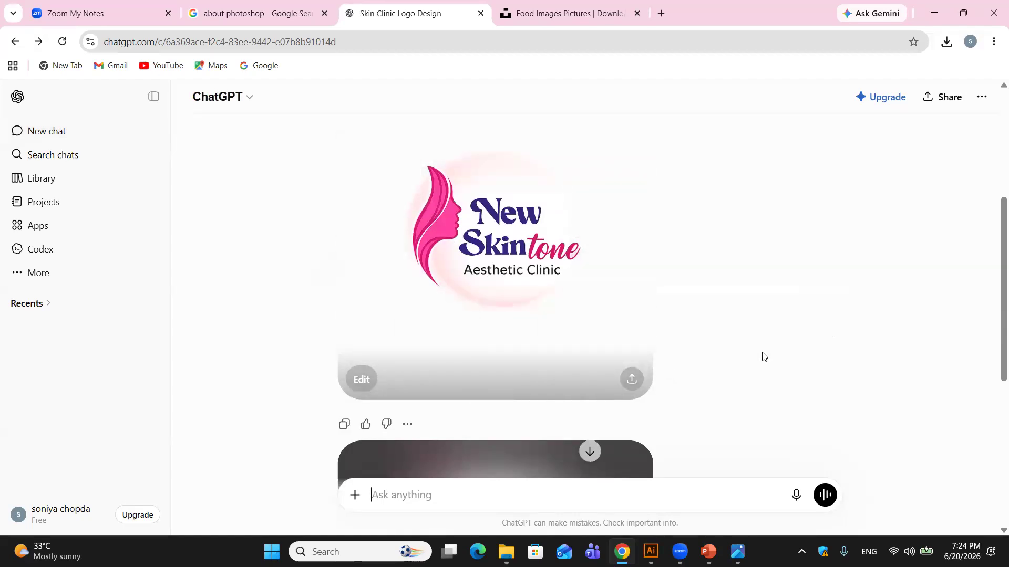
scroll(764, 356, down, 3)
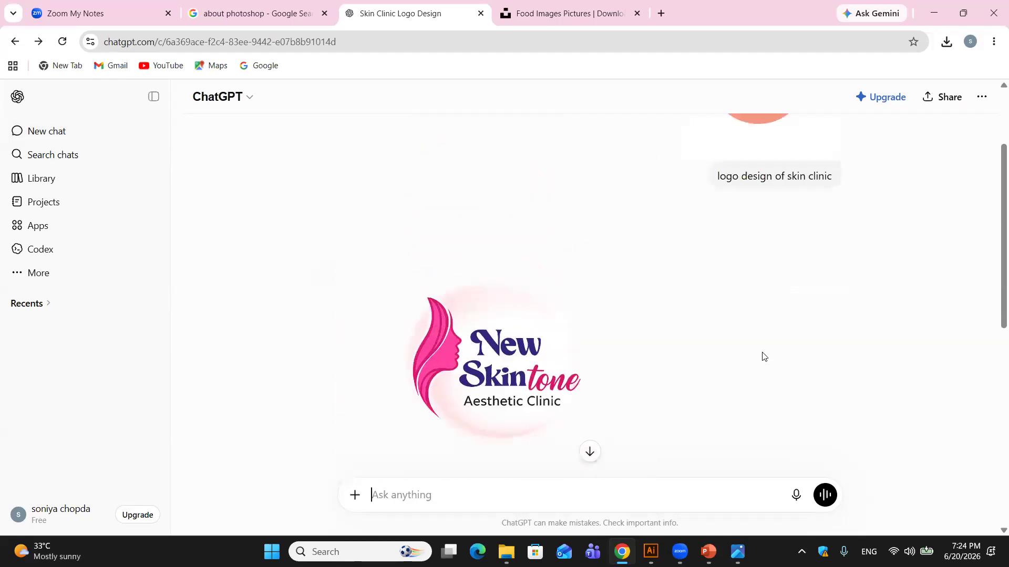
scroll(763, 357, up, 1)
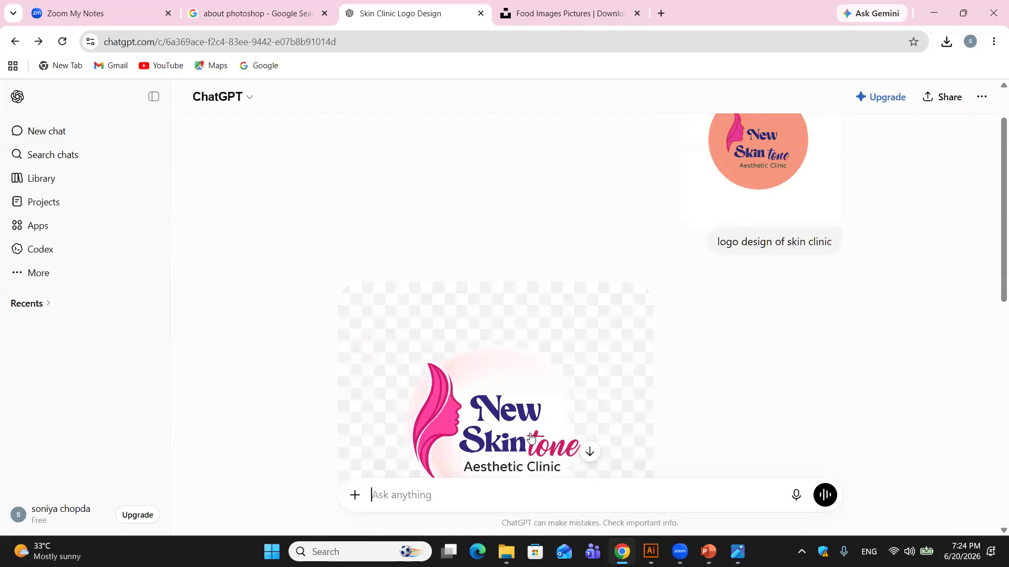
scroll(437, 344, down, 1)
scroll(437, 345, down, 1)
scroll(604, 268, up, 3)
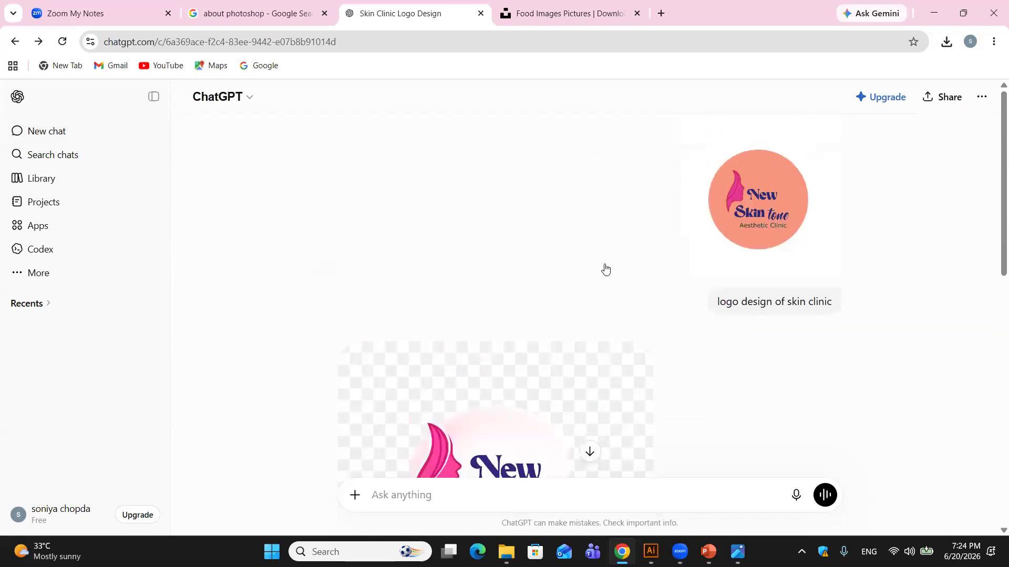
scroll(519, 382, down, 8)
click(450, 499)
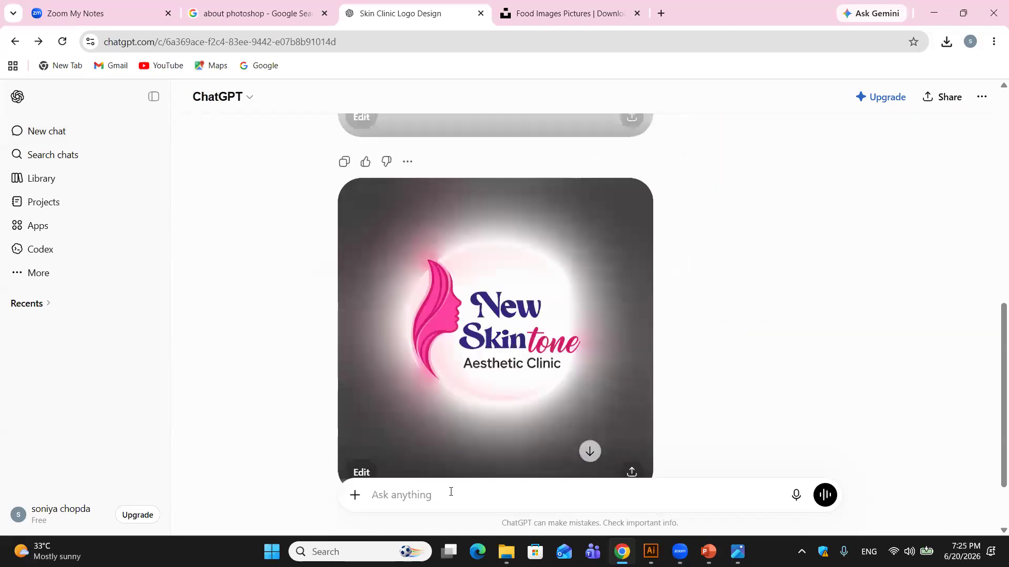
scroll(838, 150, up, 6)
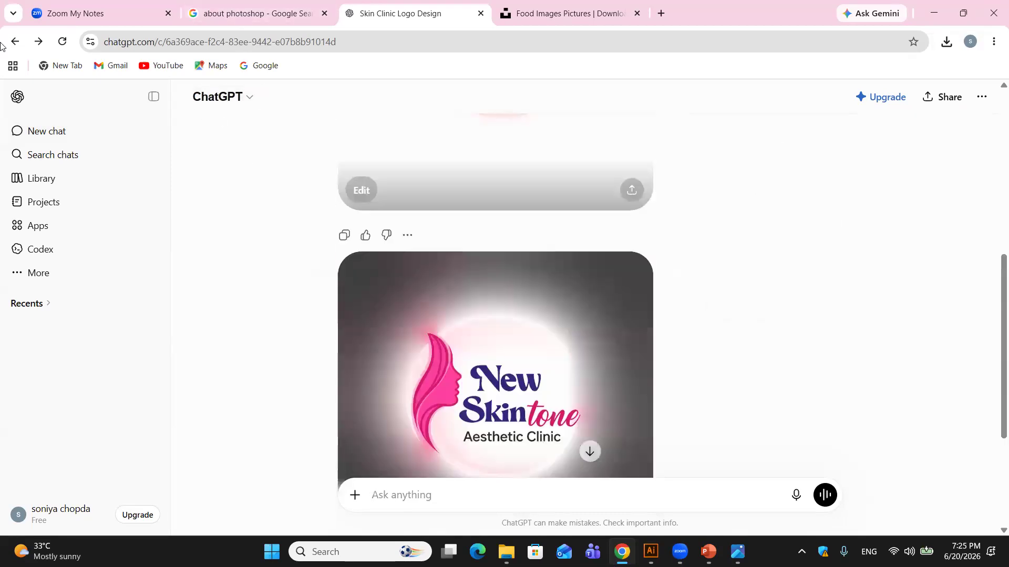
Step: Start a new chat in image creation mode and submit the prompt "logo deisng for cloths"
click(61, 134)
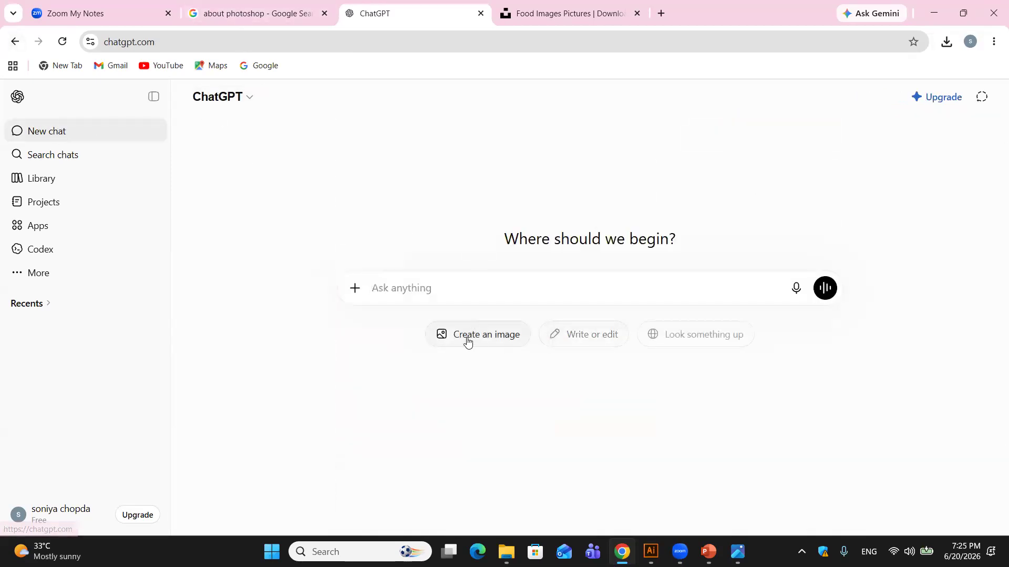
click(468, 342)
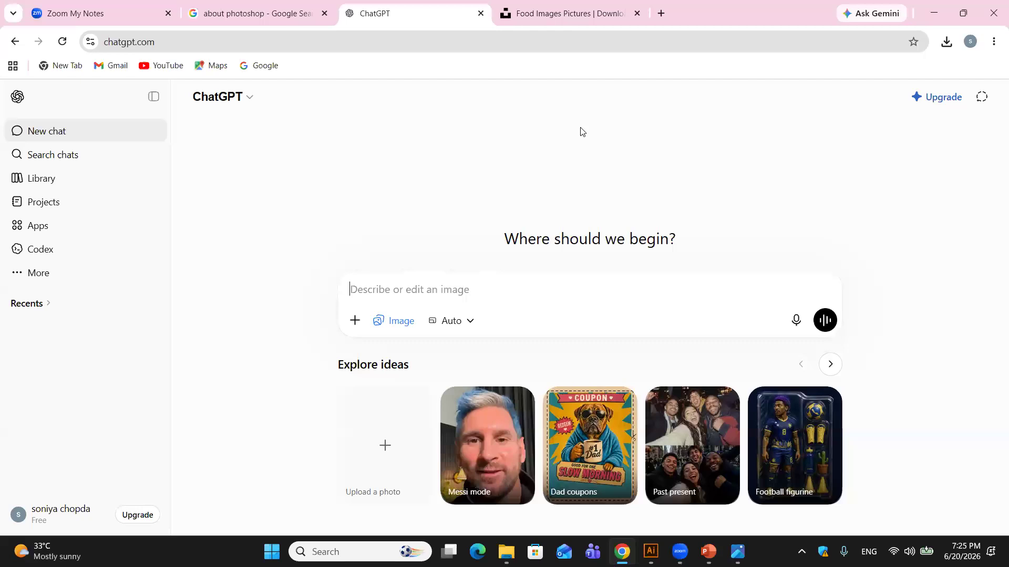
text(logo)
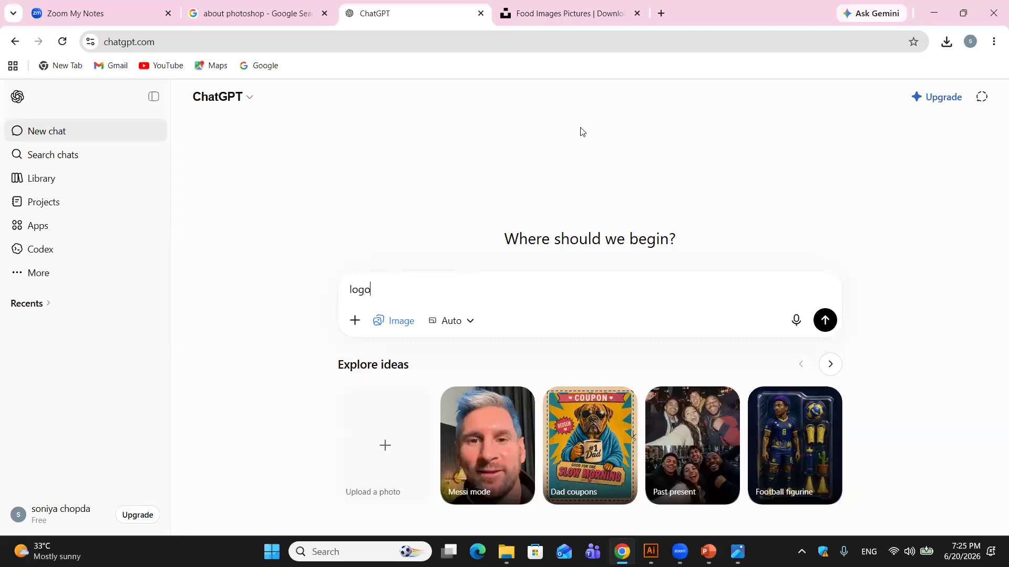
text( deisn)
key(BackSpace)
text(g fo)
text(cloths)
key(Return)
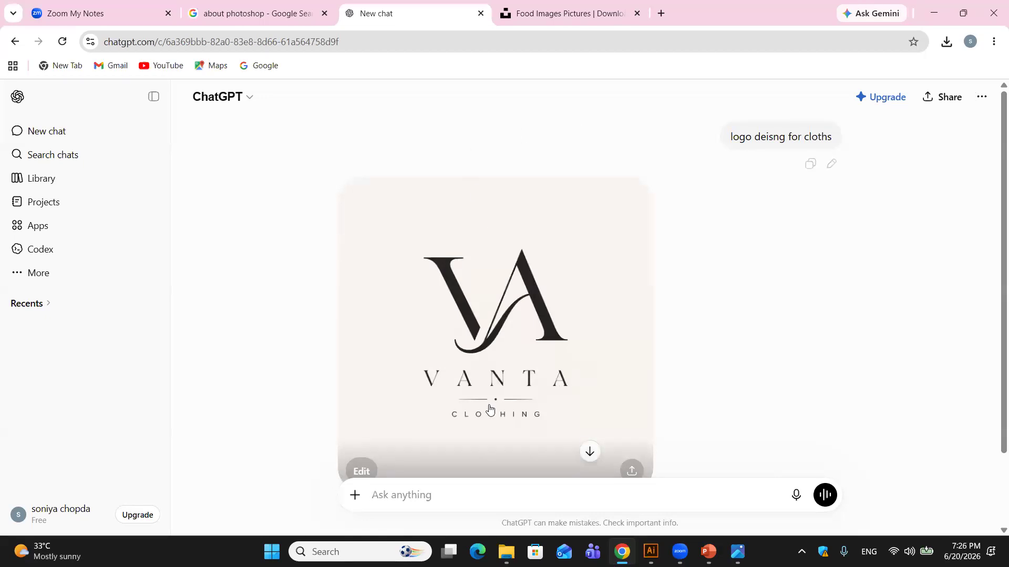
Step: Examine the generated clothing logo together with its prompt in the new chat
scroll(494, 381, down, 2)
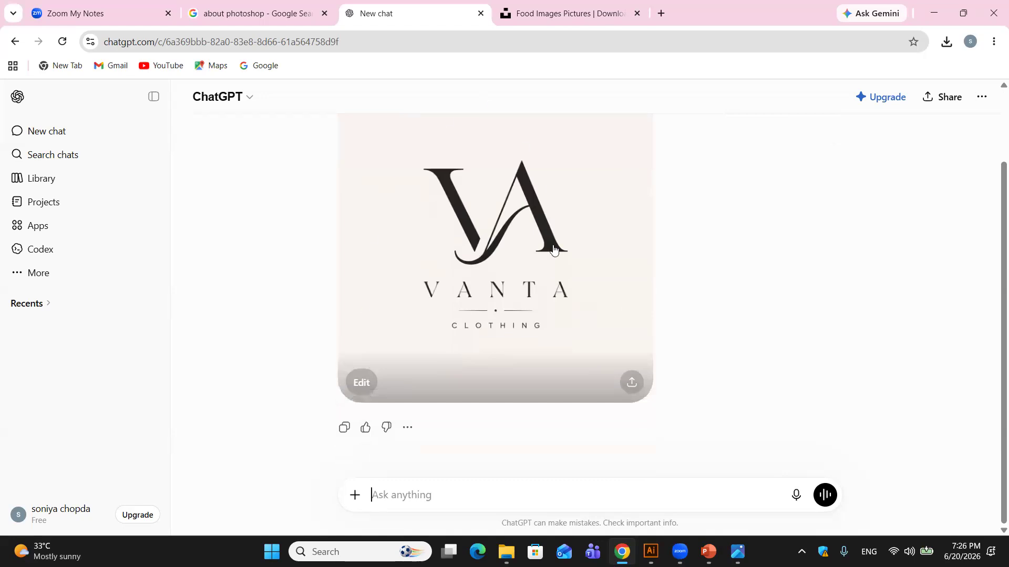
scroll(565, 275, up, 2)
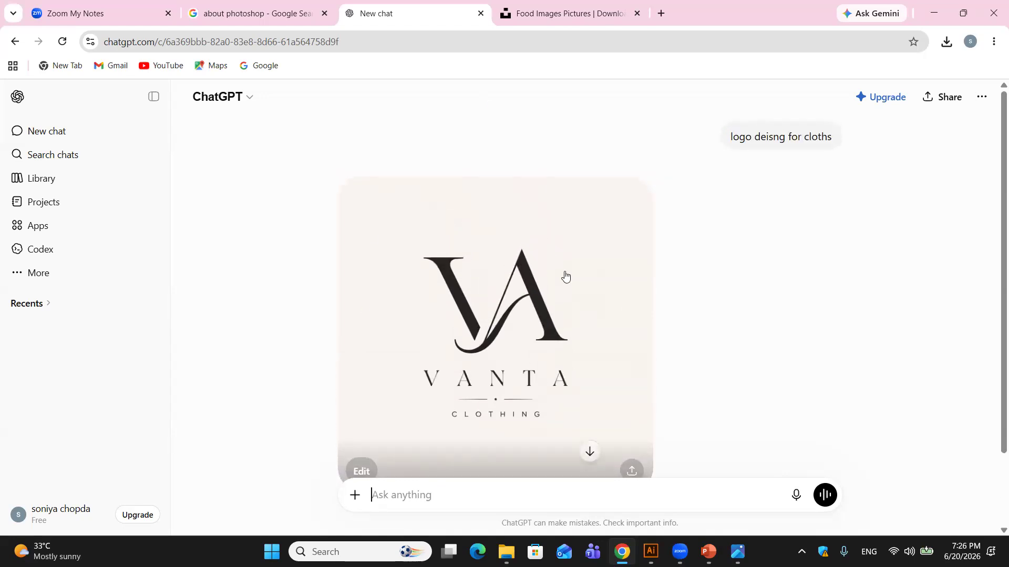
scroll(565, 275, down, 2)
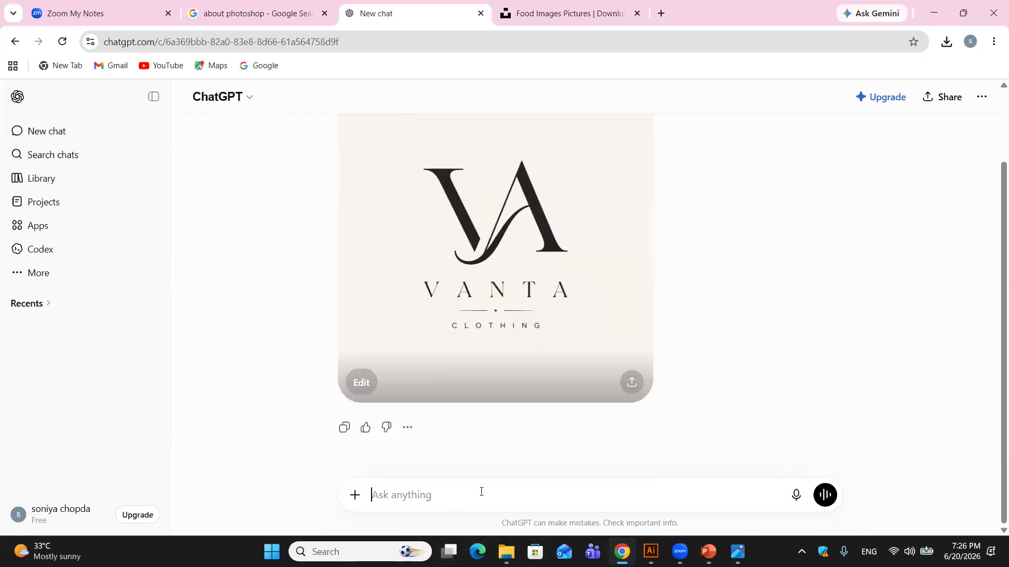
scroll(481, 492, up, 2)
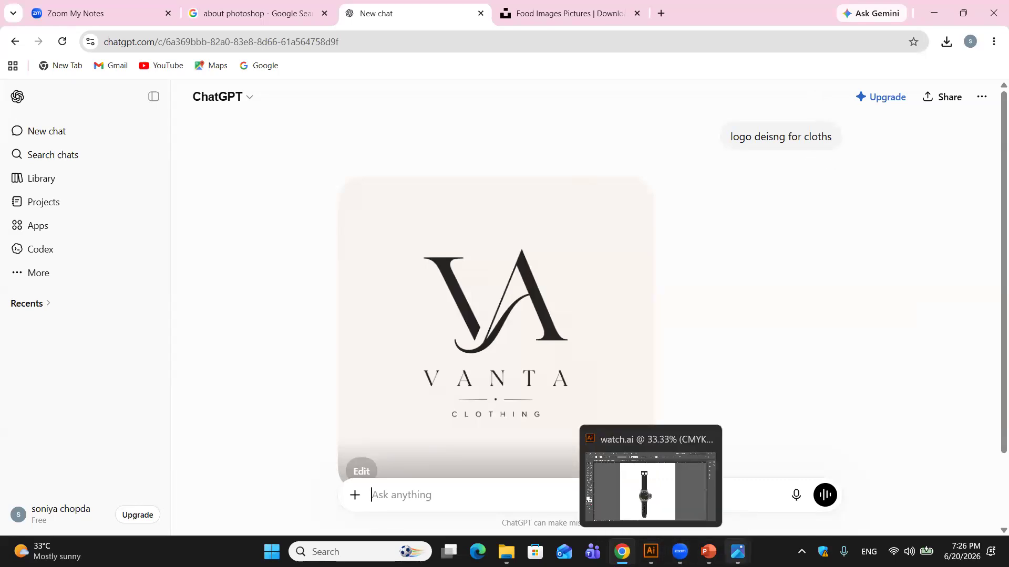
Step: Switch to Illustrator and bring the Untitled-2 document with the black ellipse and circle into view
mouse_move(737, 552)
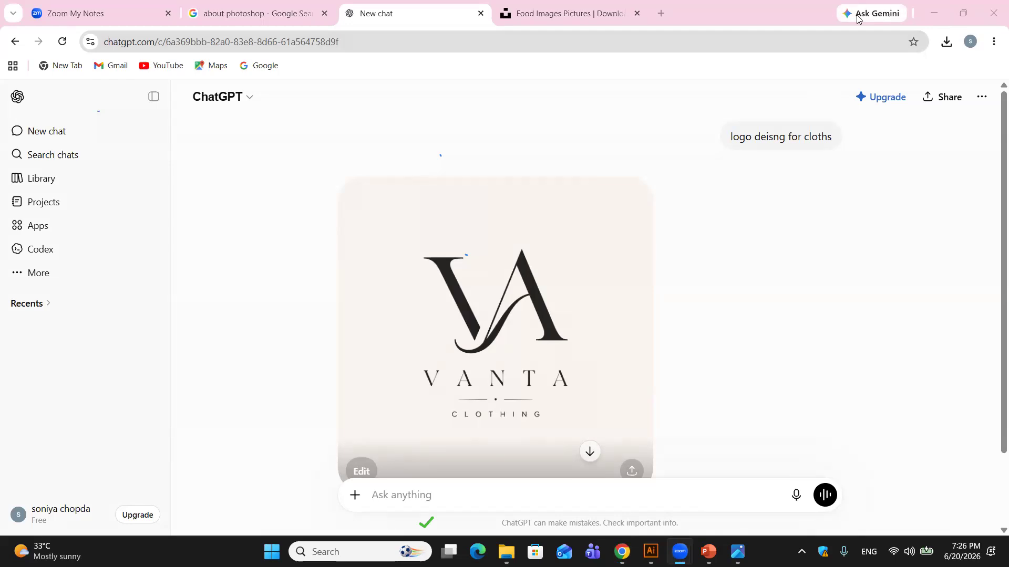
click(736, 365)
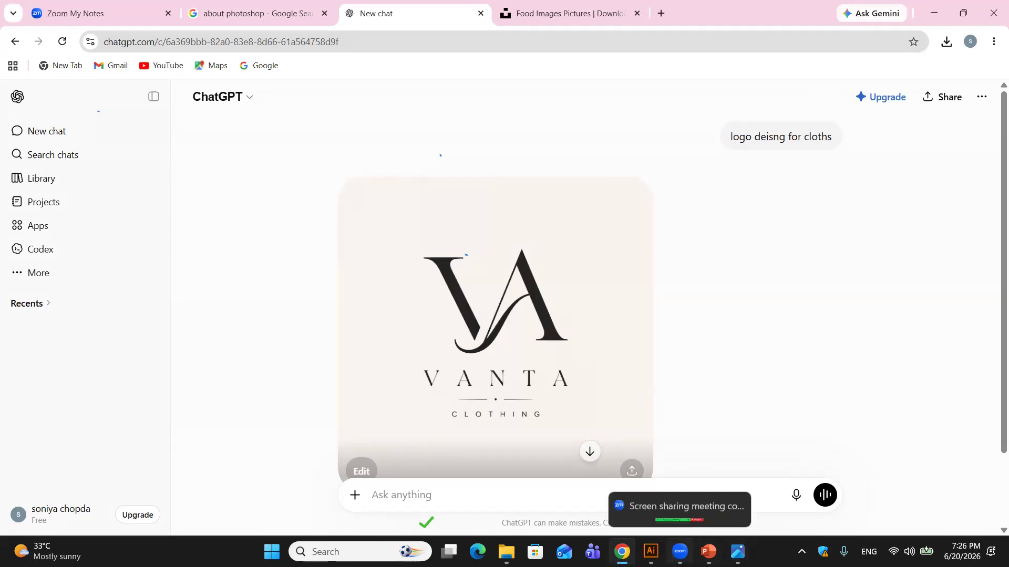
click(651, 552)
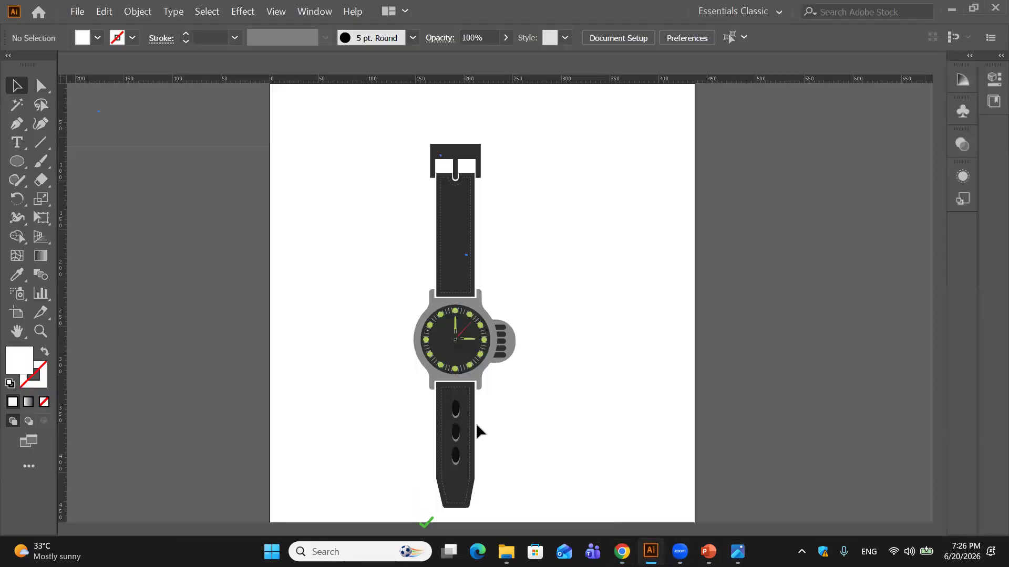
click(350, 64)
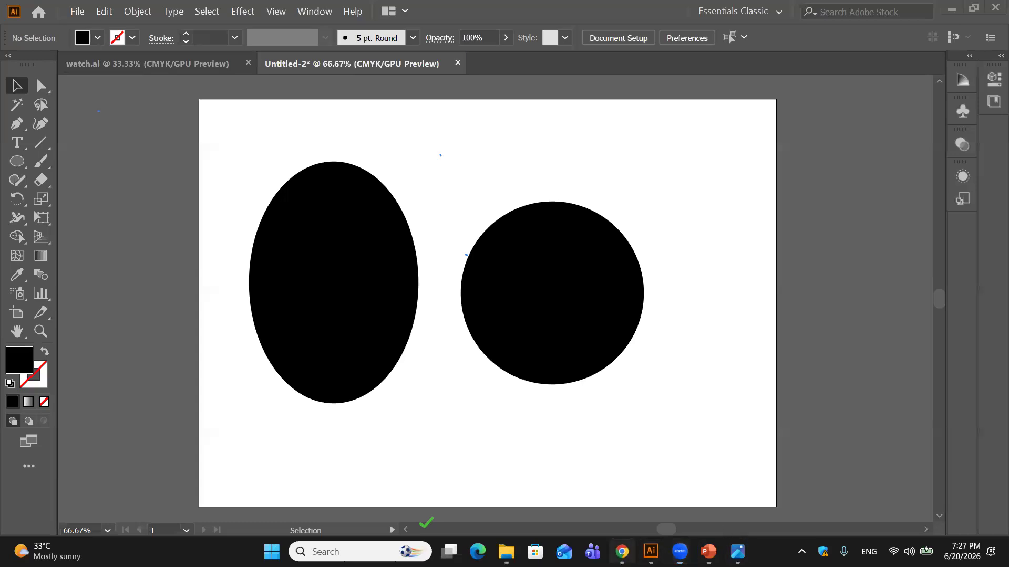
Step: Return to ChatGPT in the browser, expand the recent chats and look through the earlier conversations
click(622, 552)
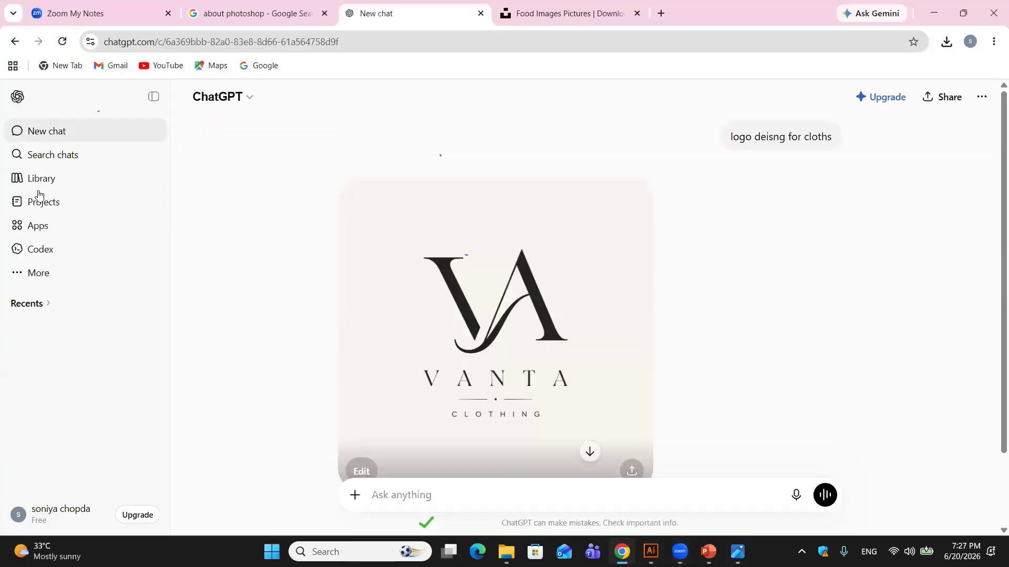
click(46, 304)
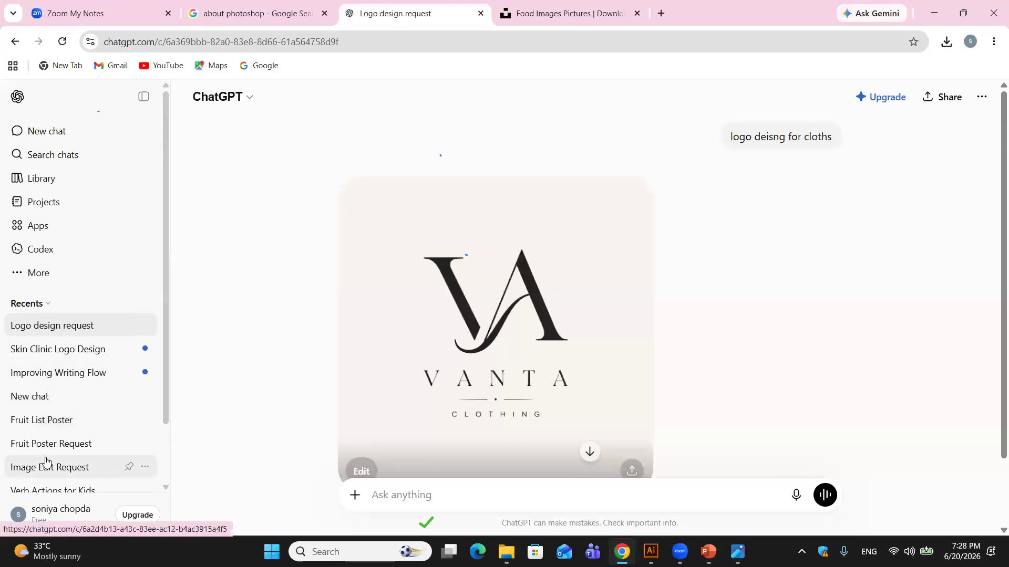
scroll(46, 462, down, 2)
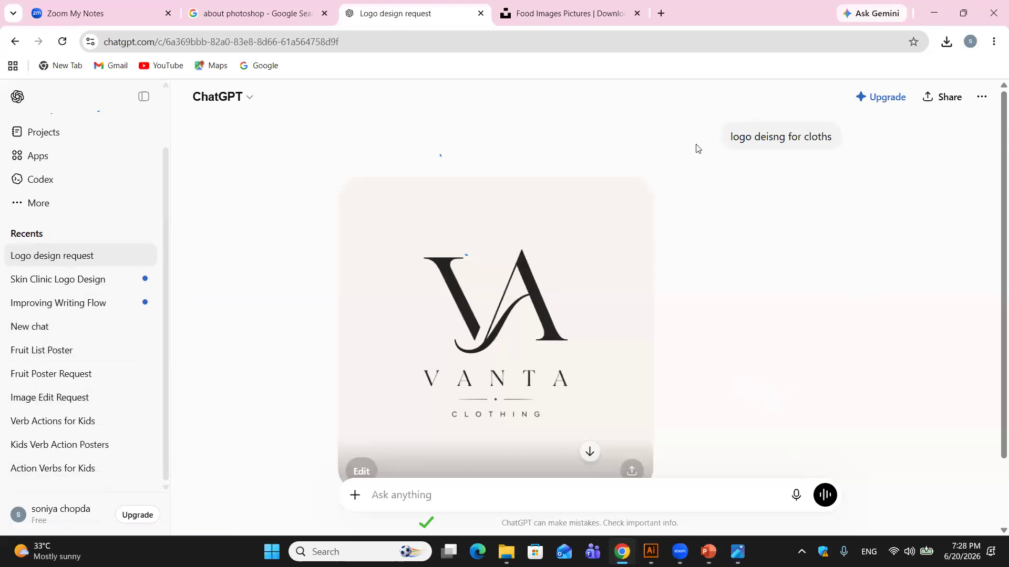